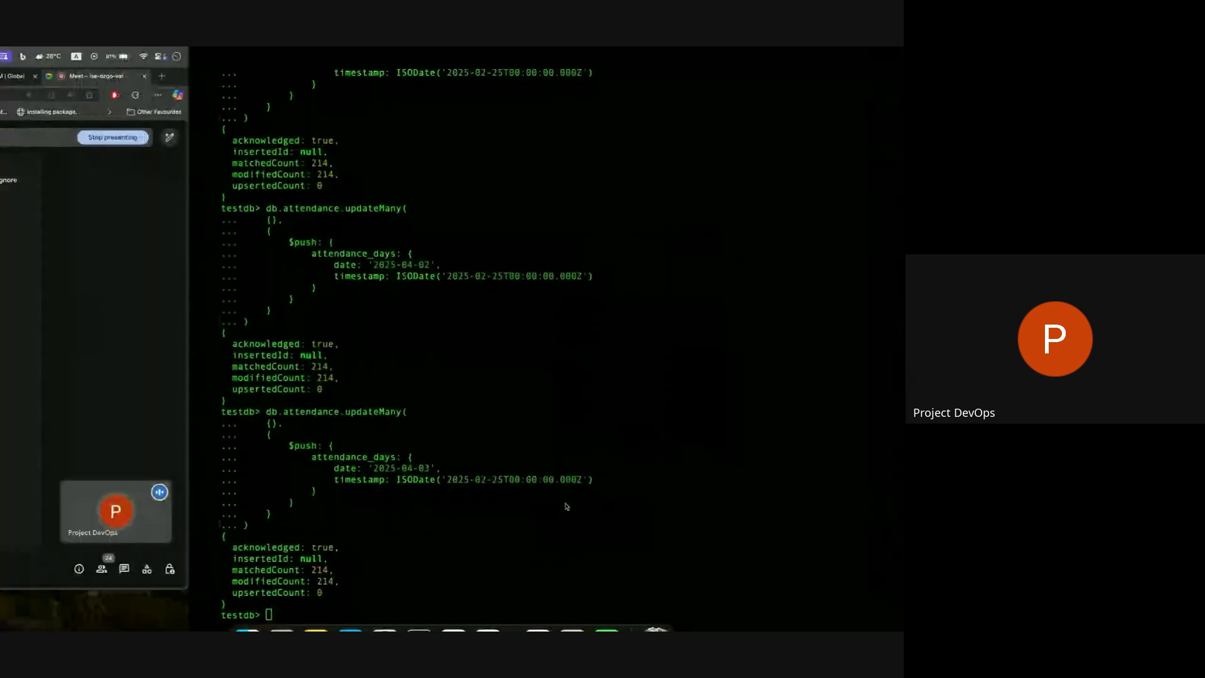
# Review the SSH login command that uses ec2-backend.pem in the terminal, and switch to Chrome's EC2 instances list.
pyautogui.scroll(20, 234, 560)
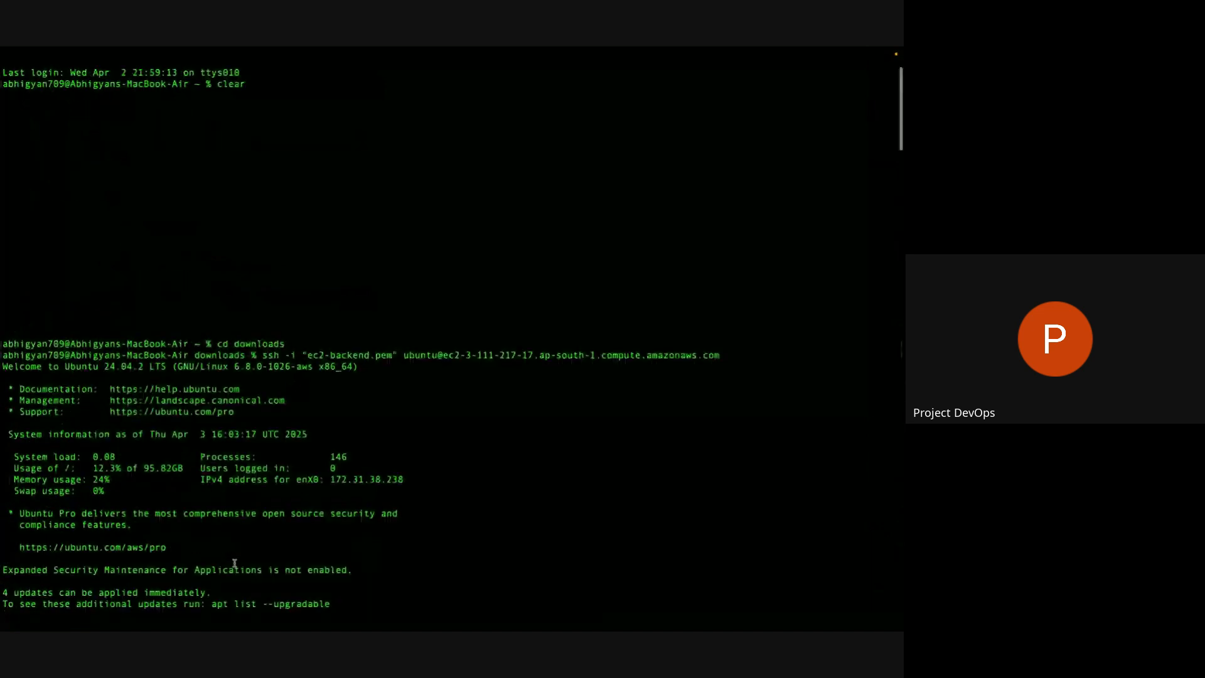
pyautogui.moveTo(303, 355); pyautogui.dragTo(398, 355)
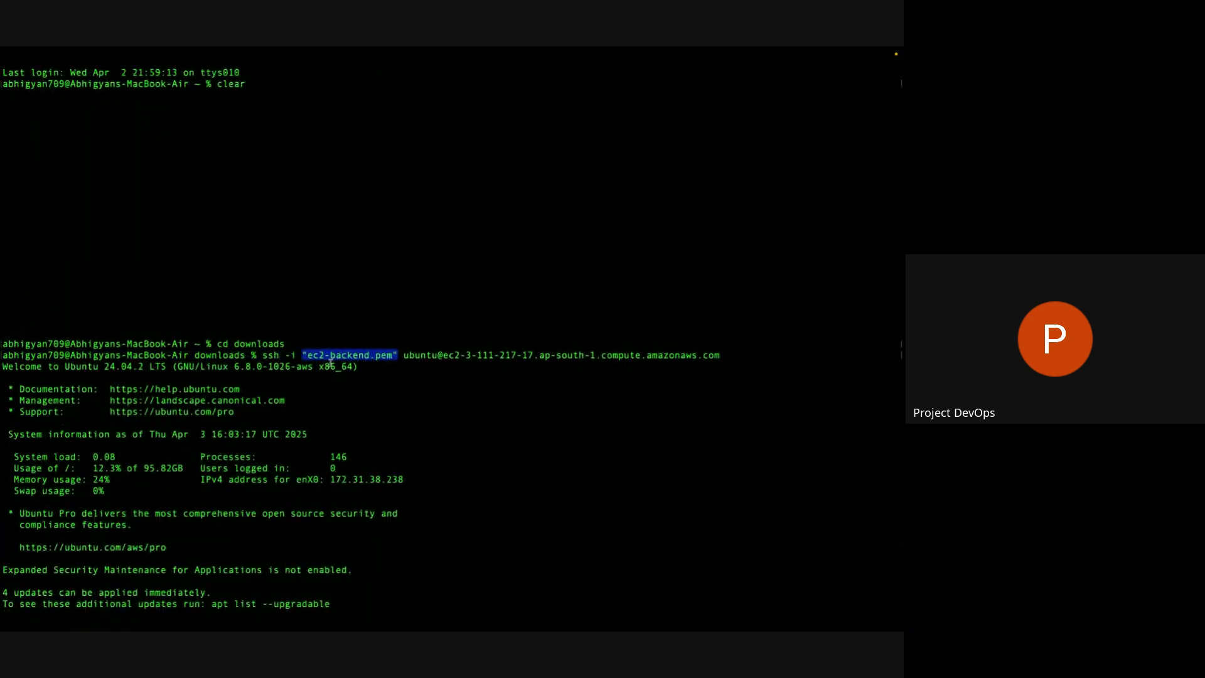
pyautogui.hotkey('ctrl', 'Left')
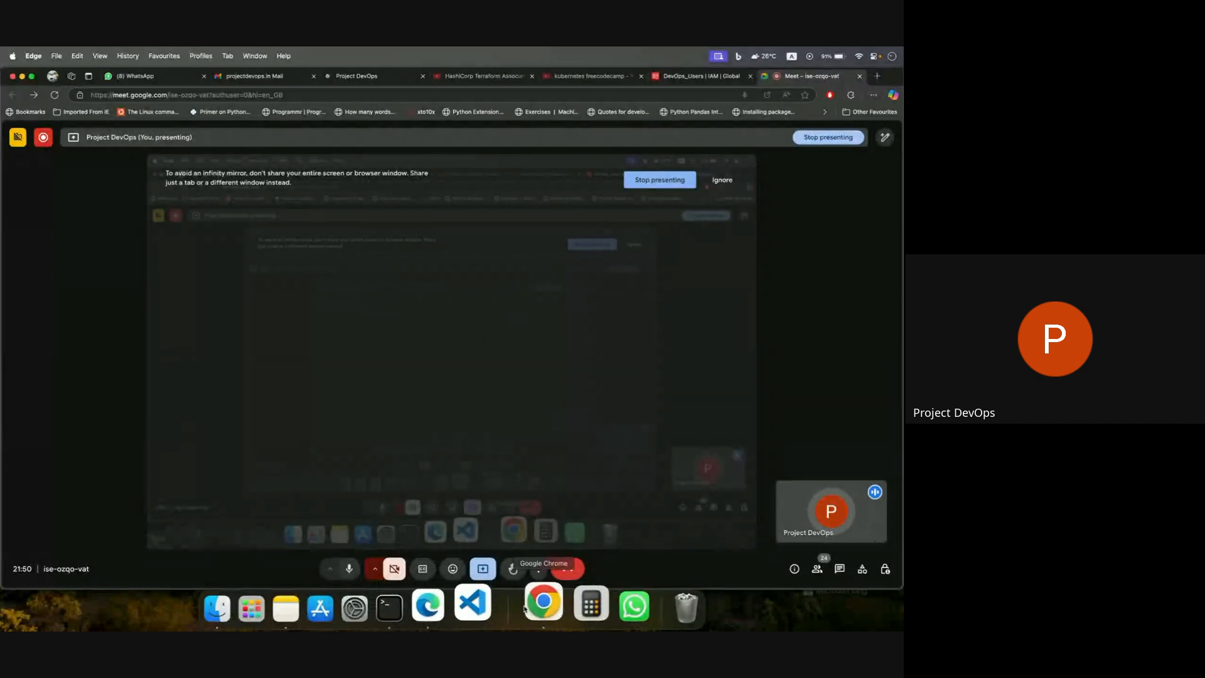
pyautogui.click(541, 604)
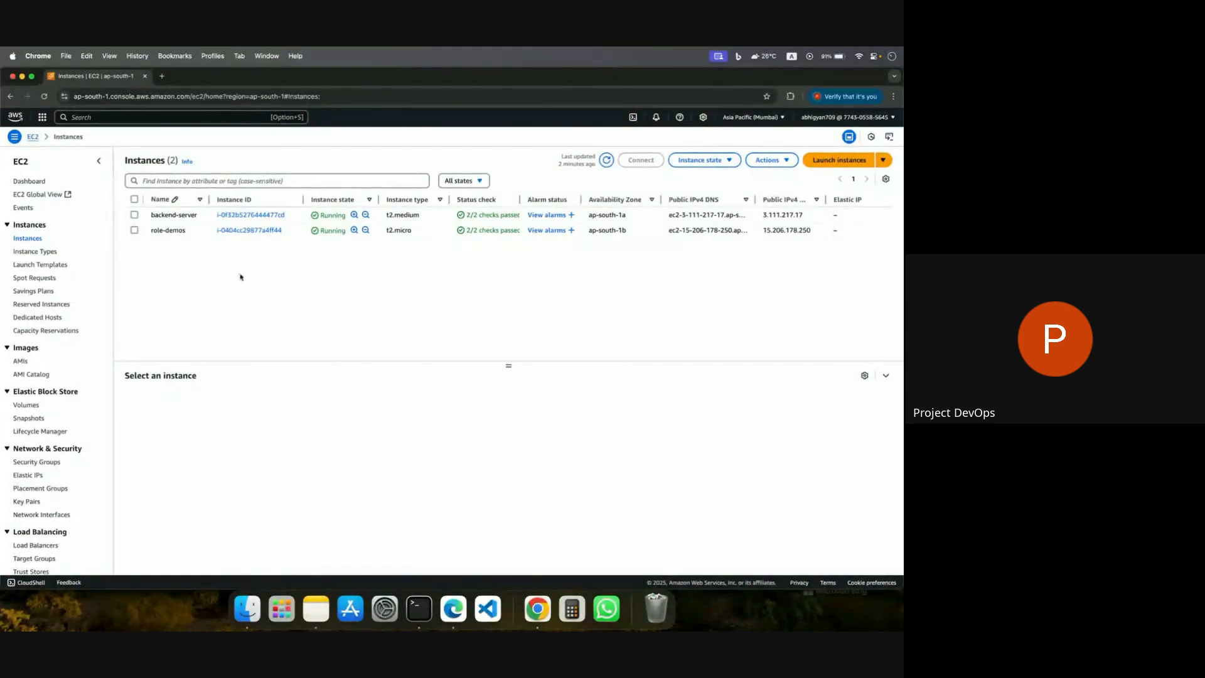
# Switch to Edge and copy the JSON of the EC2InstanceAccess inline policy from the DevOps_Users group.
pyautogui.click(456, 610)
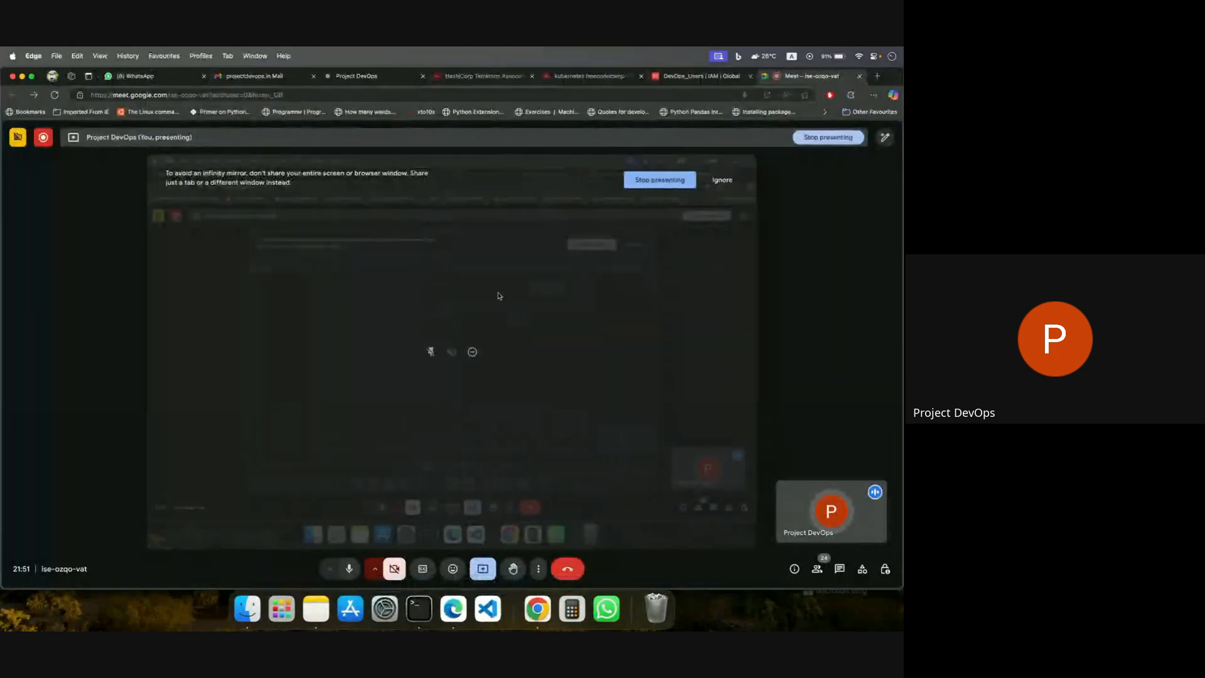
pyautogui.click(682, 79)
pyautogui.scroll(5, 492, 372)
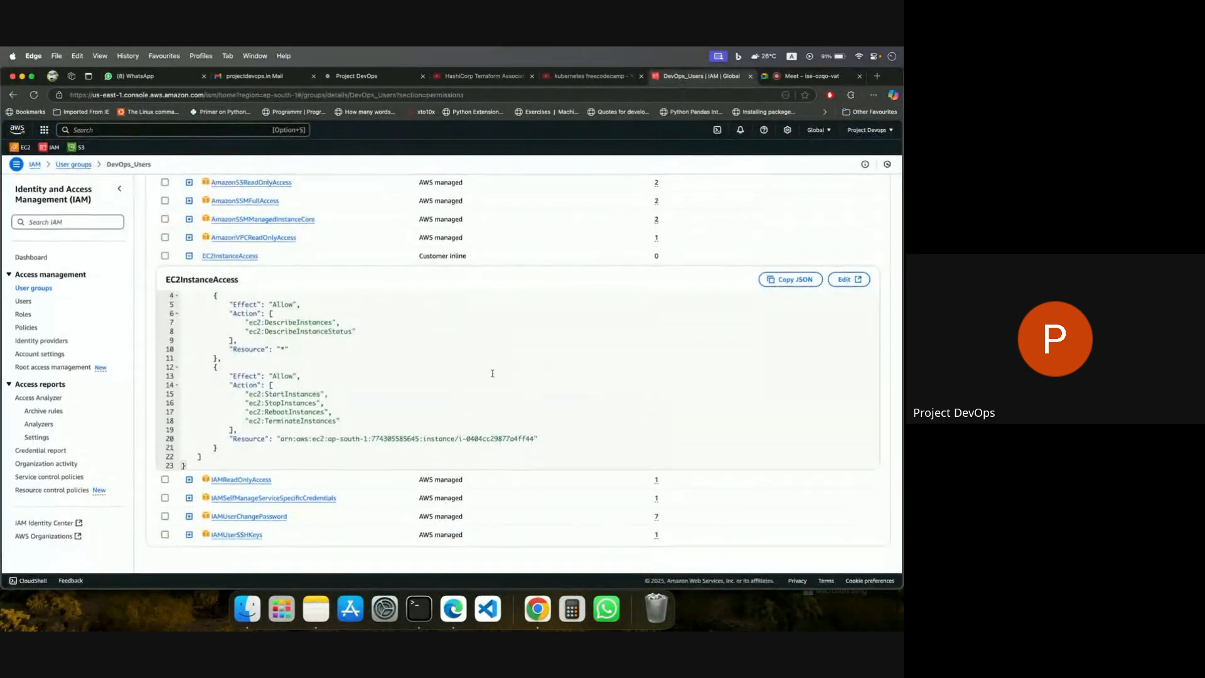
pyautogui.scroll(-2, 483, 423)
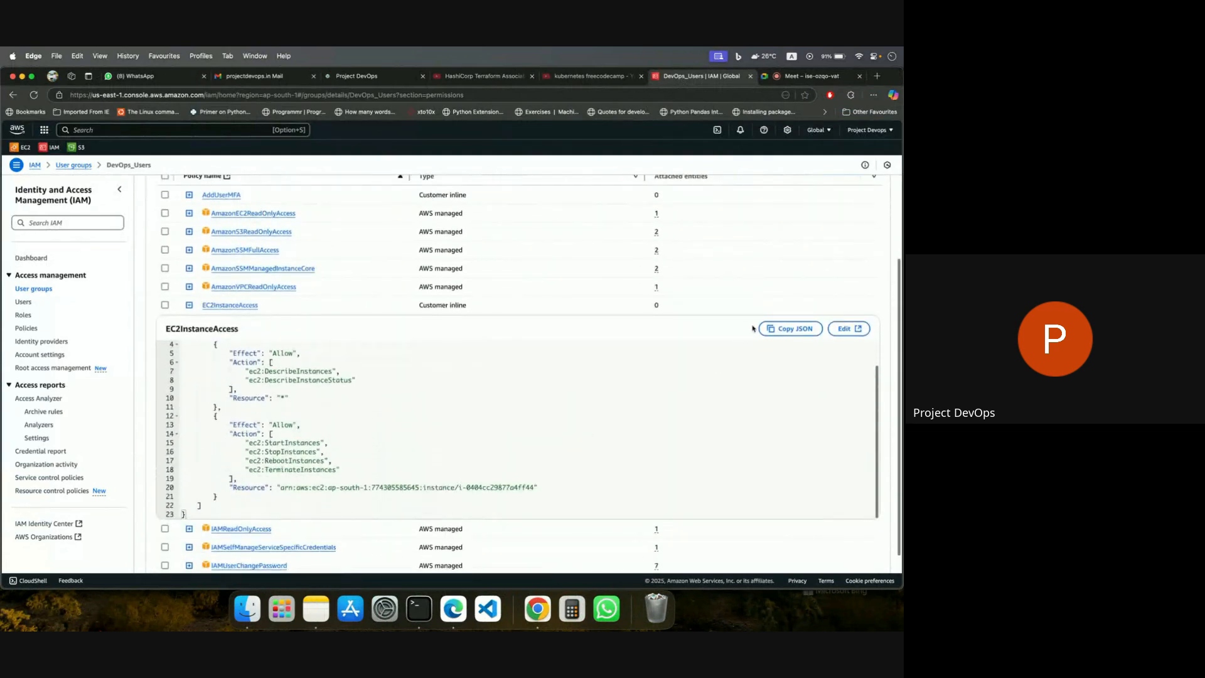
pyautogui.click(777, 329)
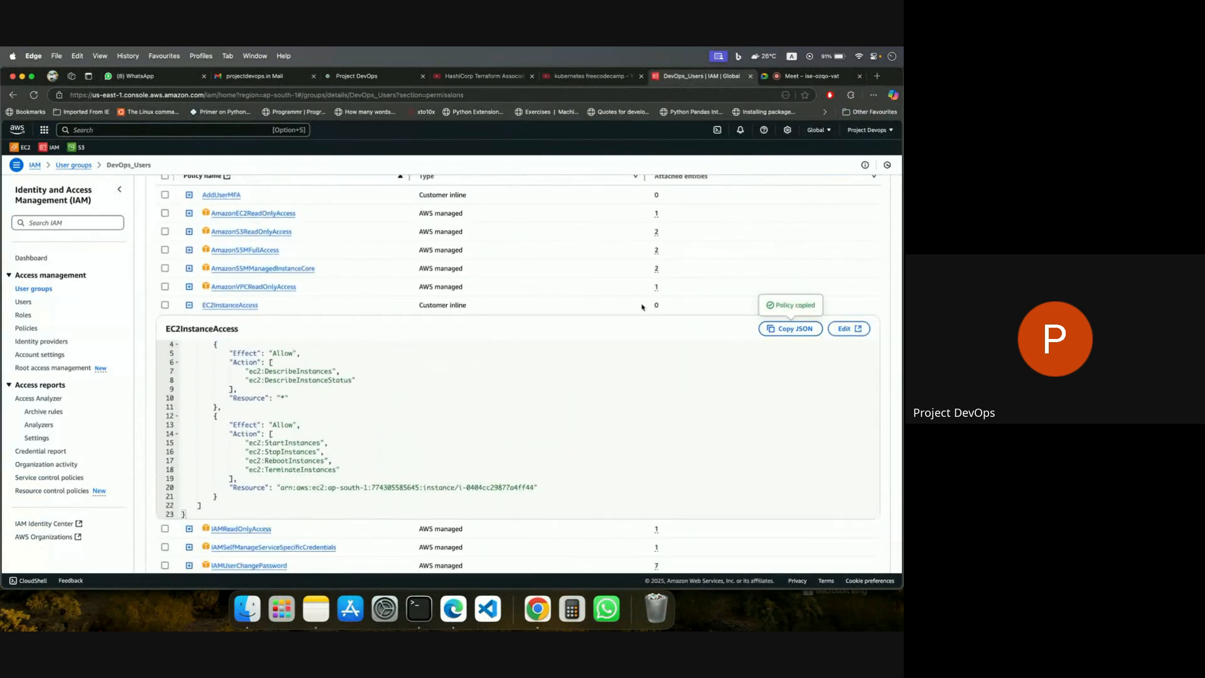
# Open the recent AWS-Examples project in Visual Studio Code.
pyautogui.rightClick(488, 606)
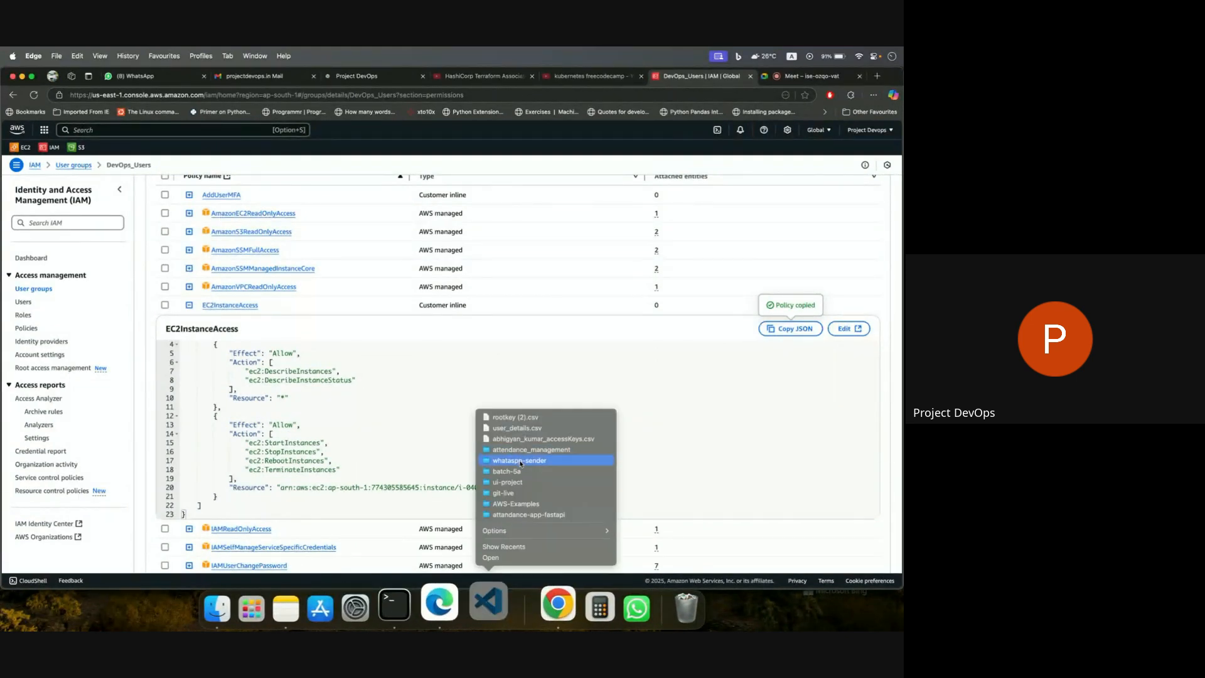
pyautogui.click(527, 504)
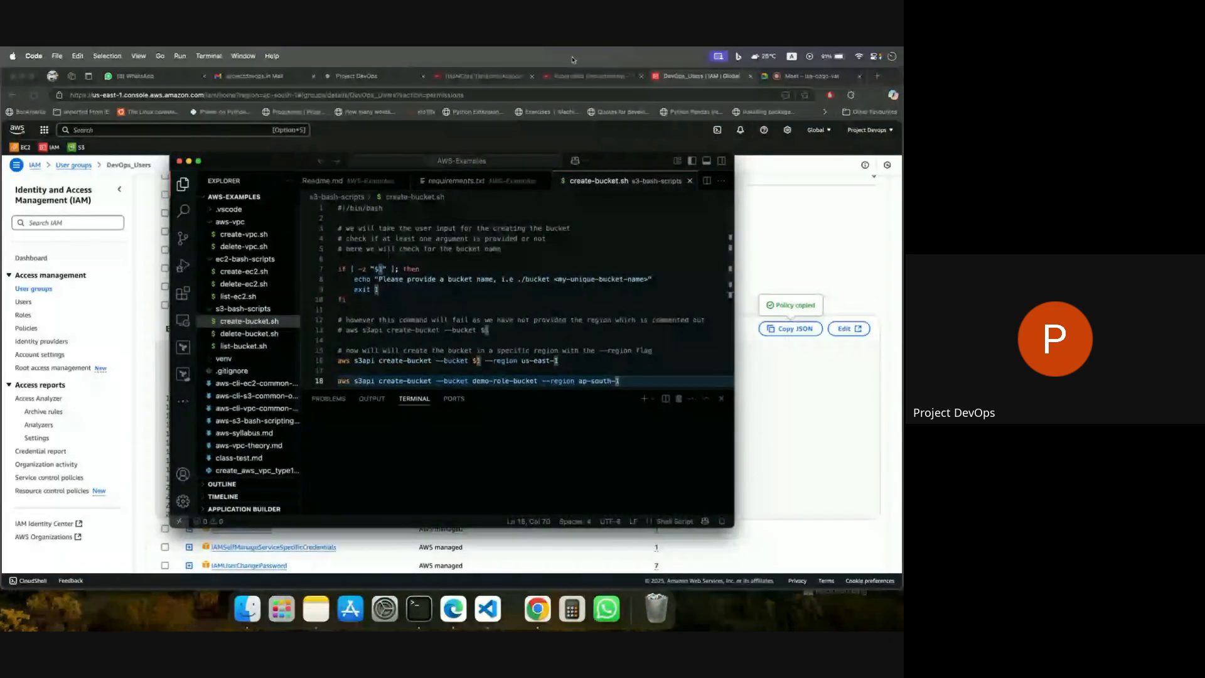
# Mute and unmute the microphone in the Google Meet call, and return to the DevOps_Users group page.
pyautogui.click(777, 76)
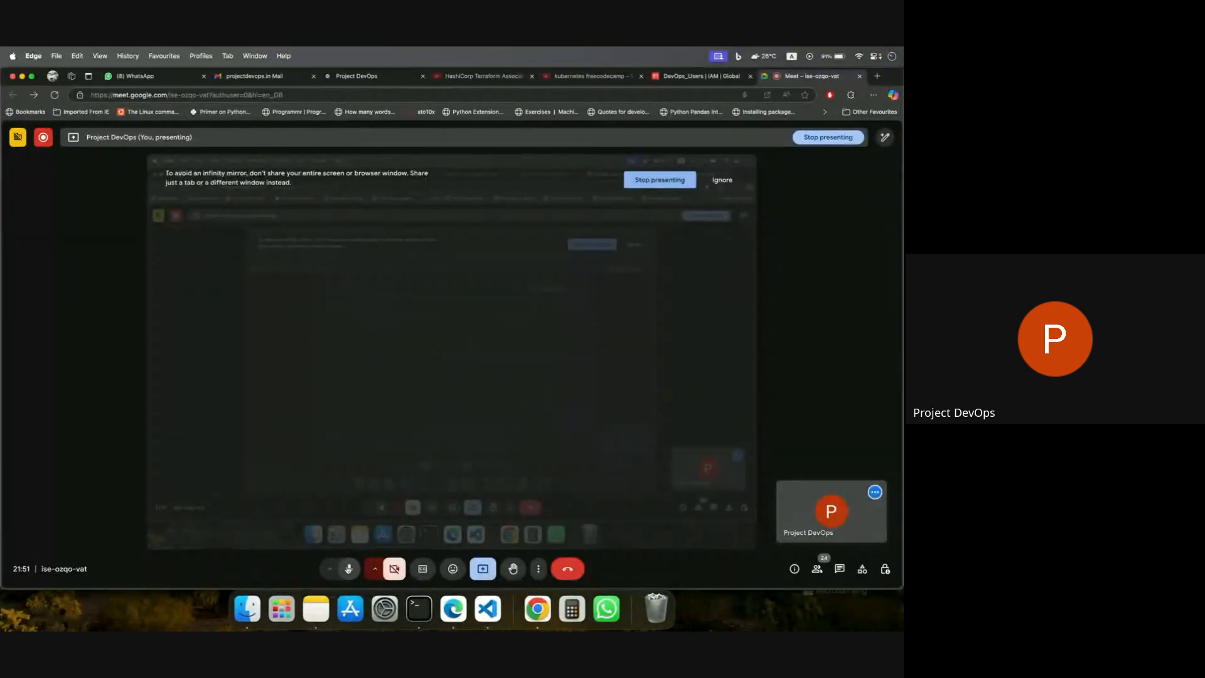
pyautogui.click(349, 569)
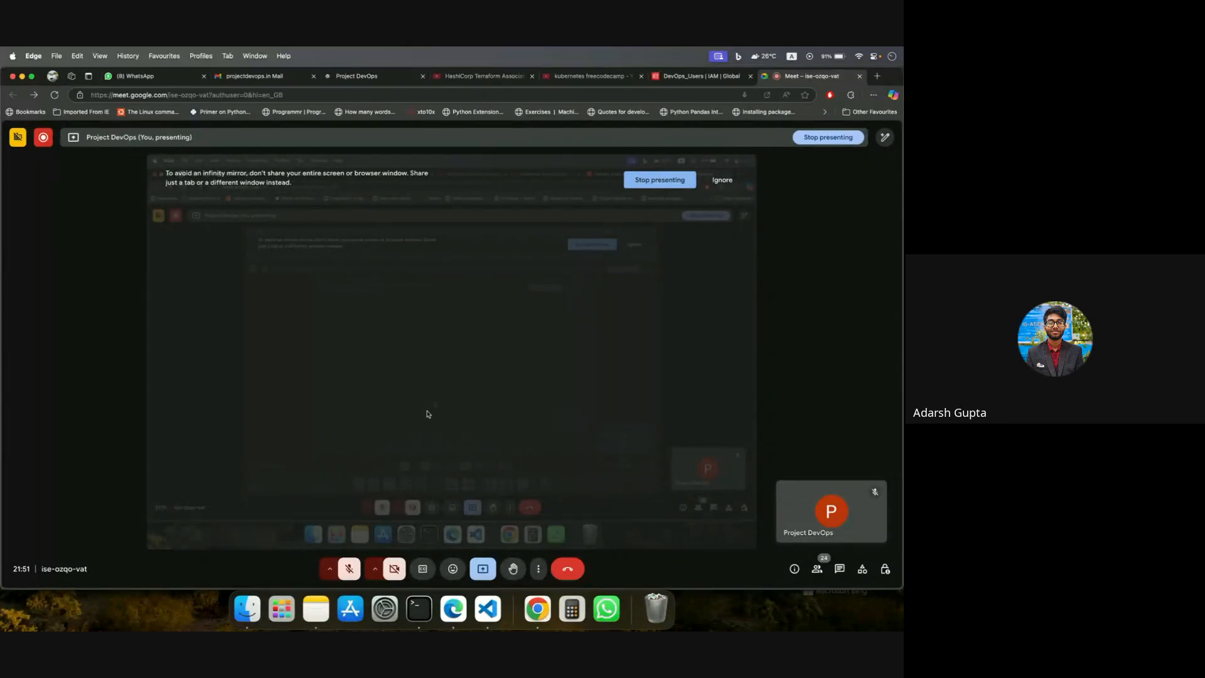
pyautogui.click(349, 569)
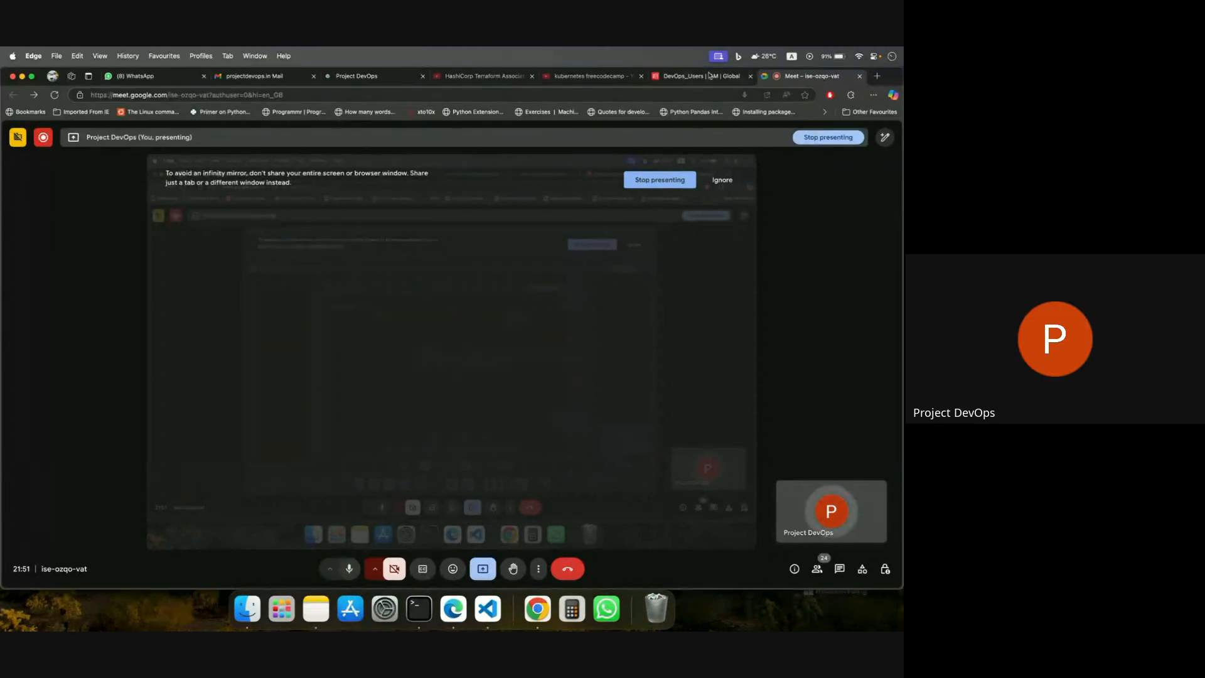
pyautogui.click(685, 76)
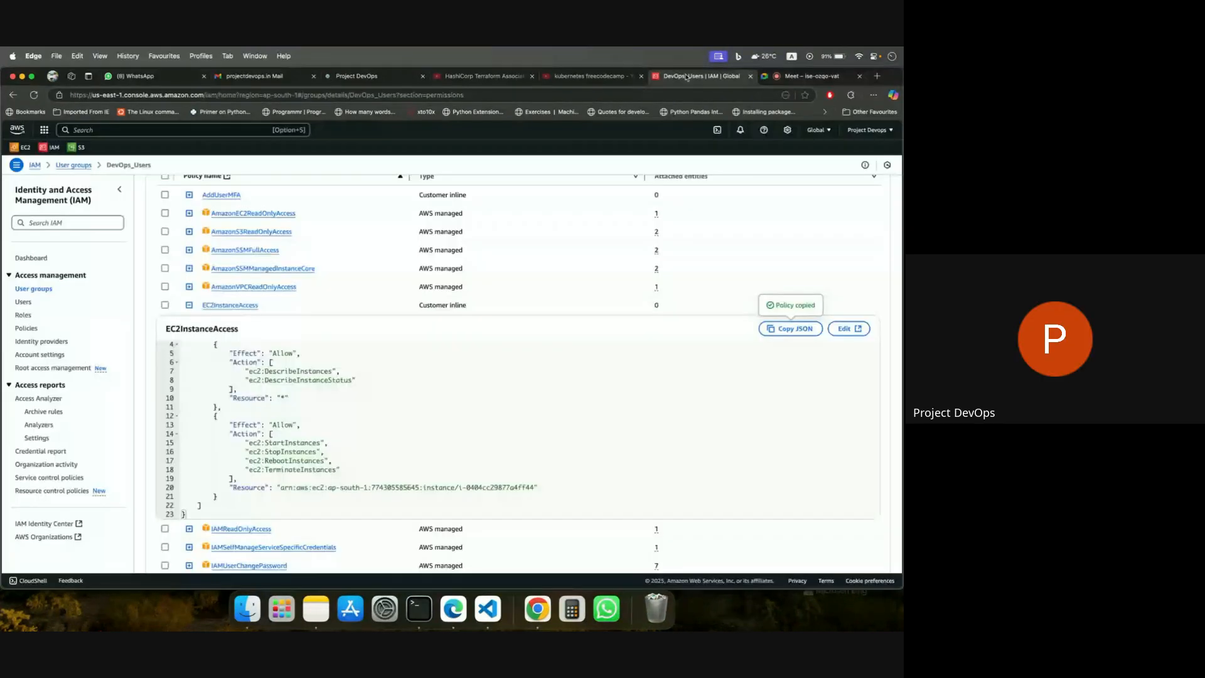
# Switch to Visual Studio Code in full screen, create access.json in the AWS-Examples root, and paste the copied policy into it.
pyautogui.click(487, 608)
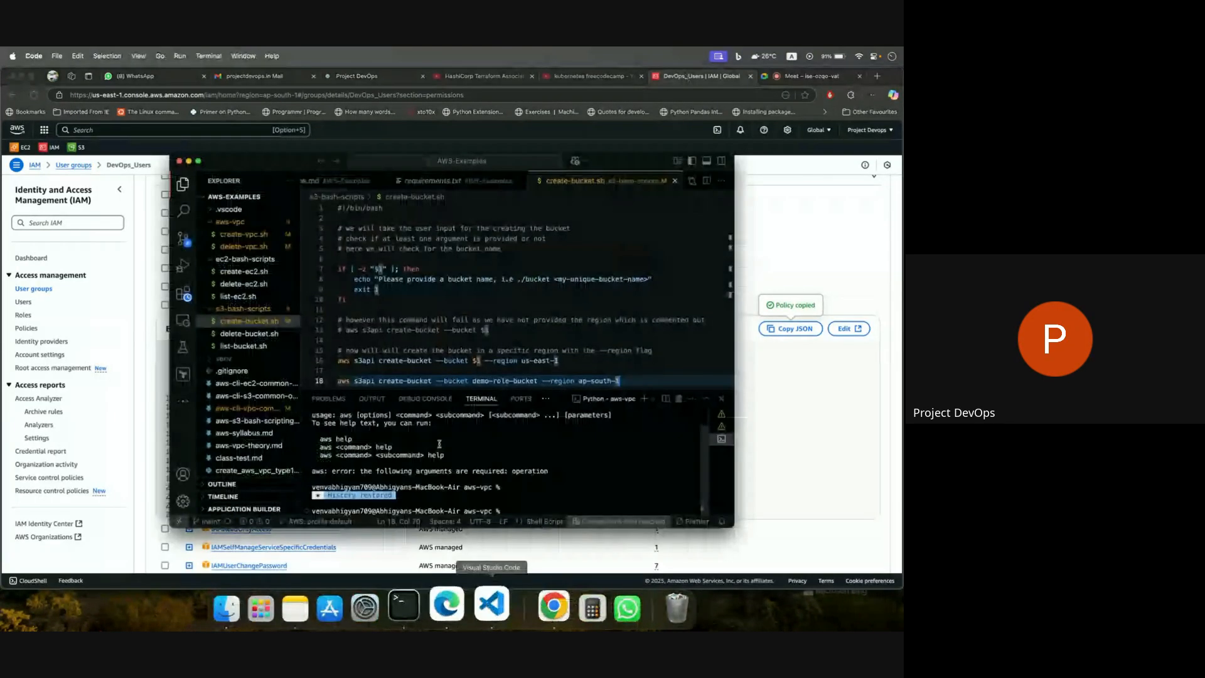
pyautogui.click(198, 161)
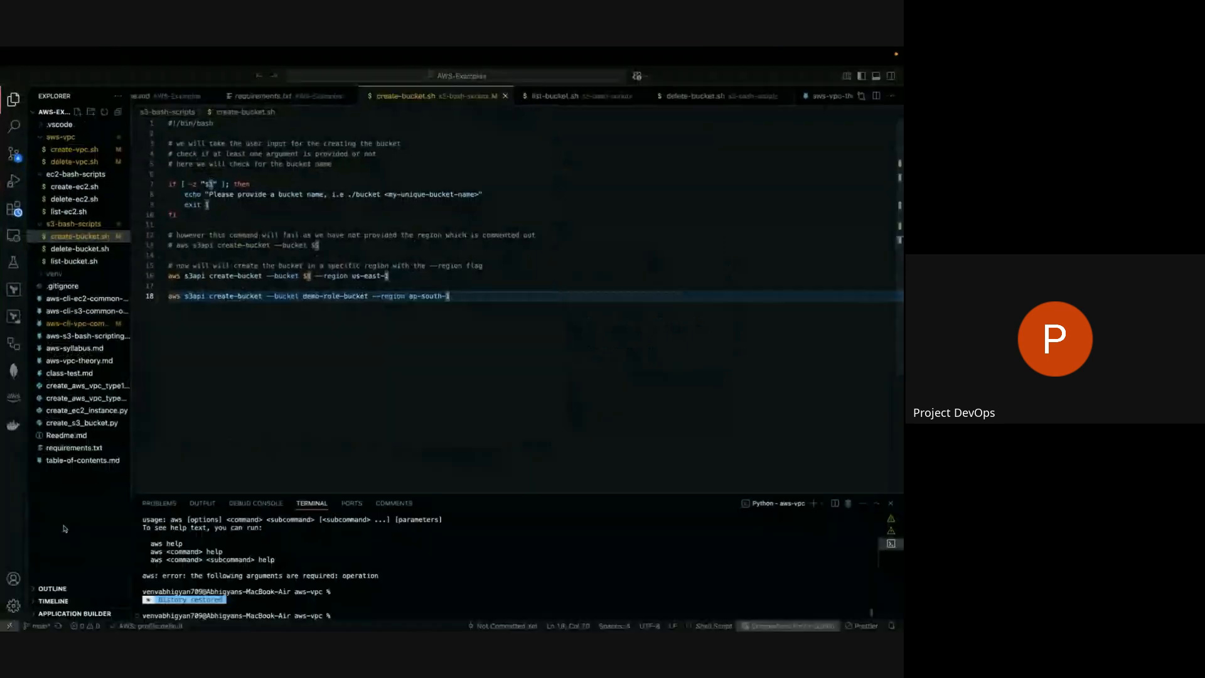
pyautogui.click(80, 486)
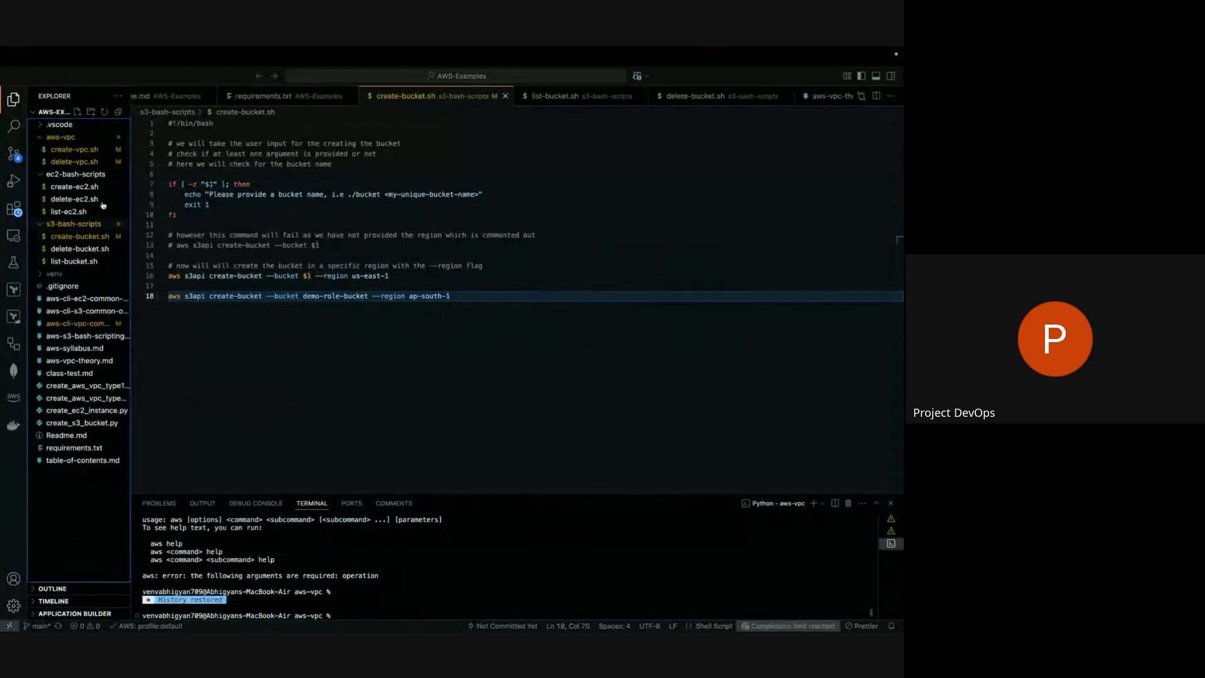
pyautogui.click(77, 111)
pyautogui.write('access')
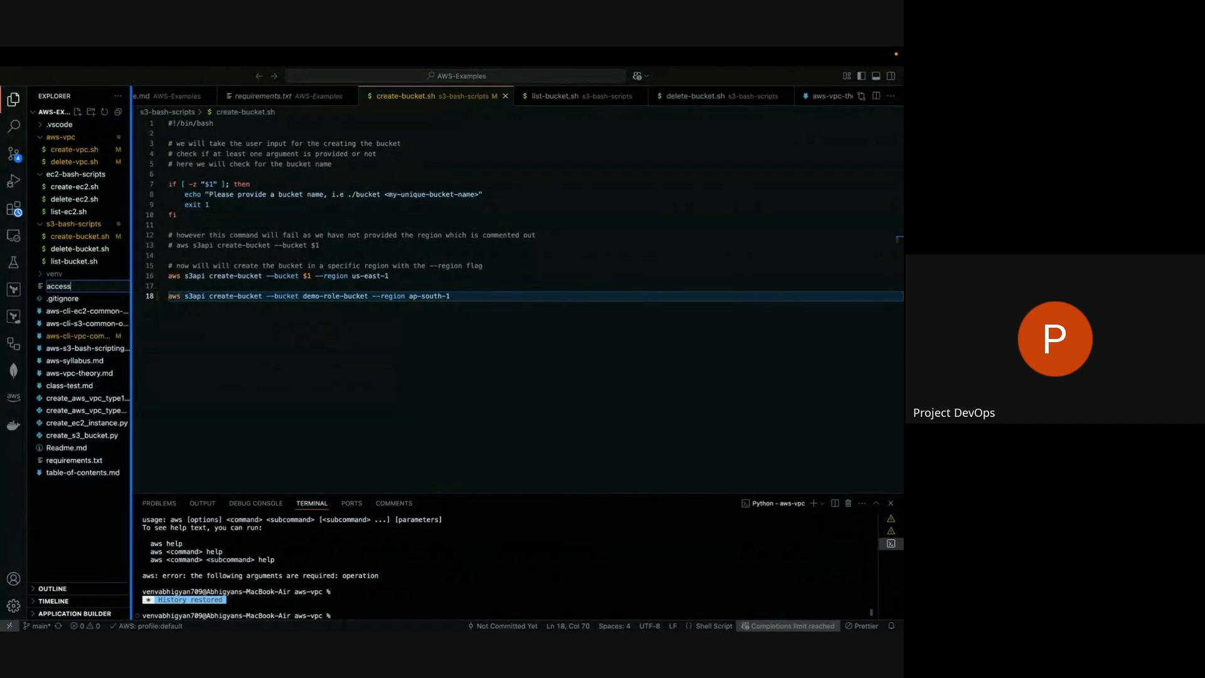
pyautogui.write('.json')
pyautogui.press('Return')
pyautogui.press('super+v')
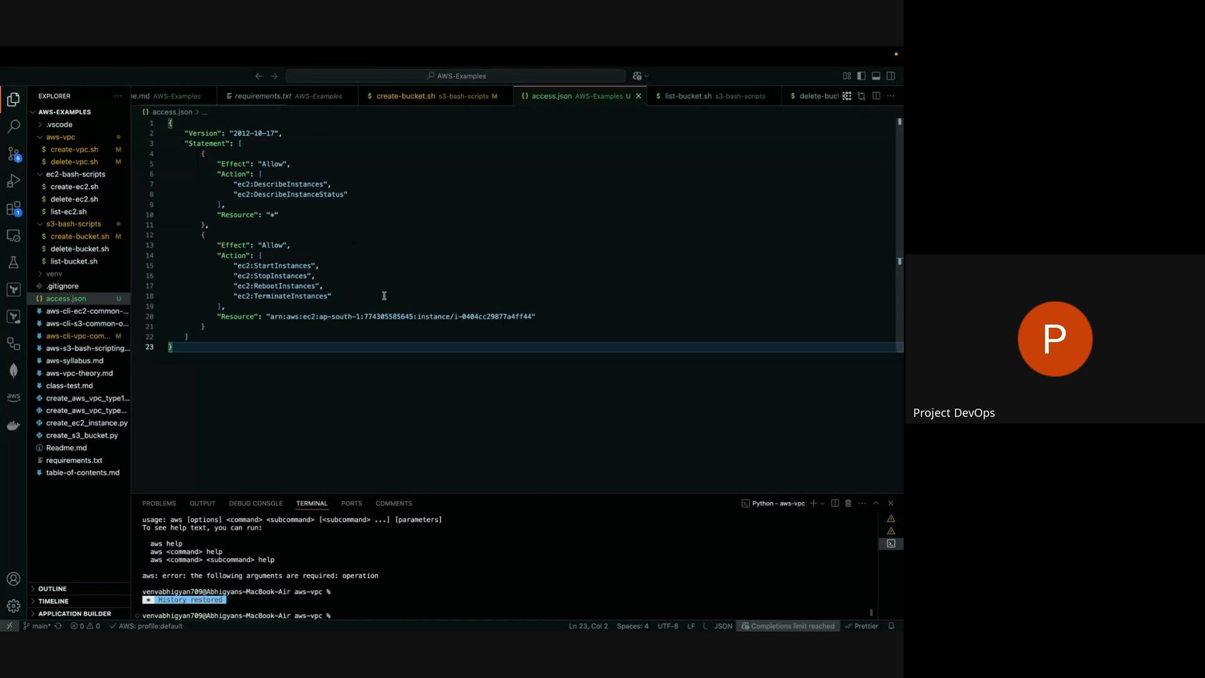
pyautogui.press('XF86MonBrightnessUp')
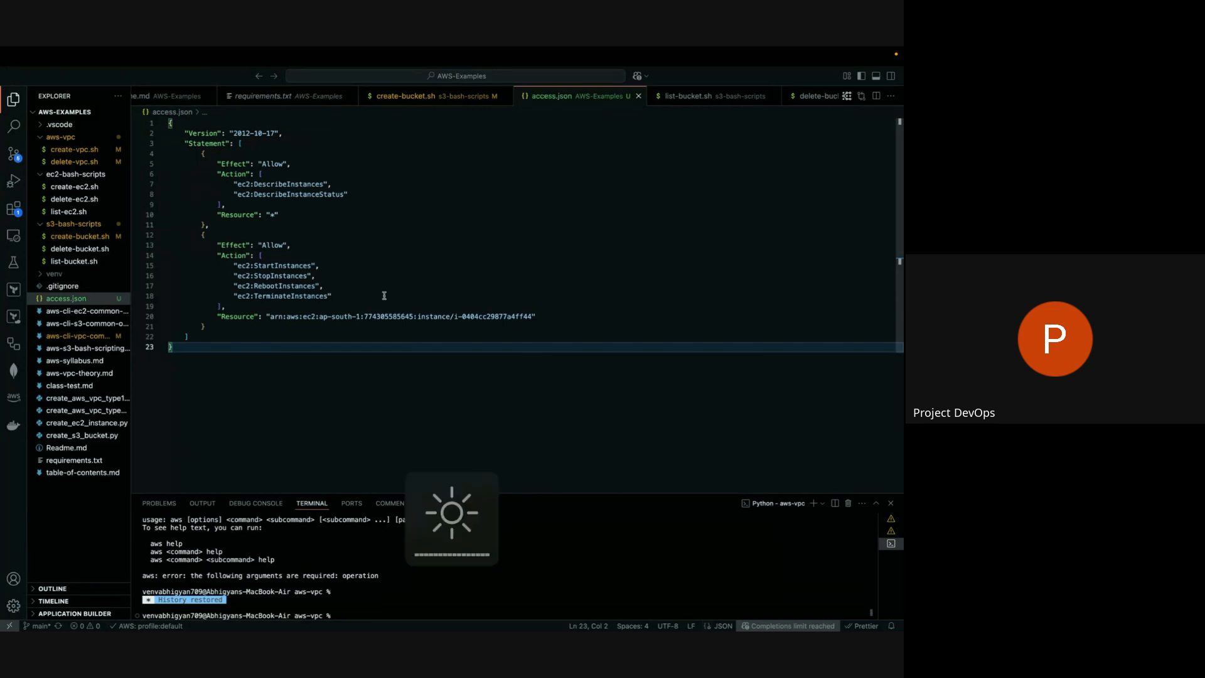
# Examine both policy statements in access.json, including the describe actions, the Allow effects and the instance ID in the resource ARN.
pyautogui.click(307, 143)
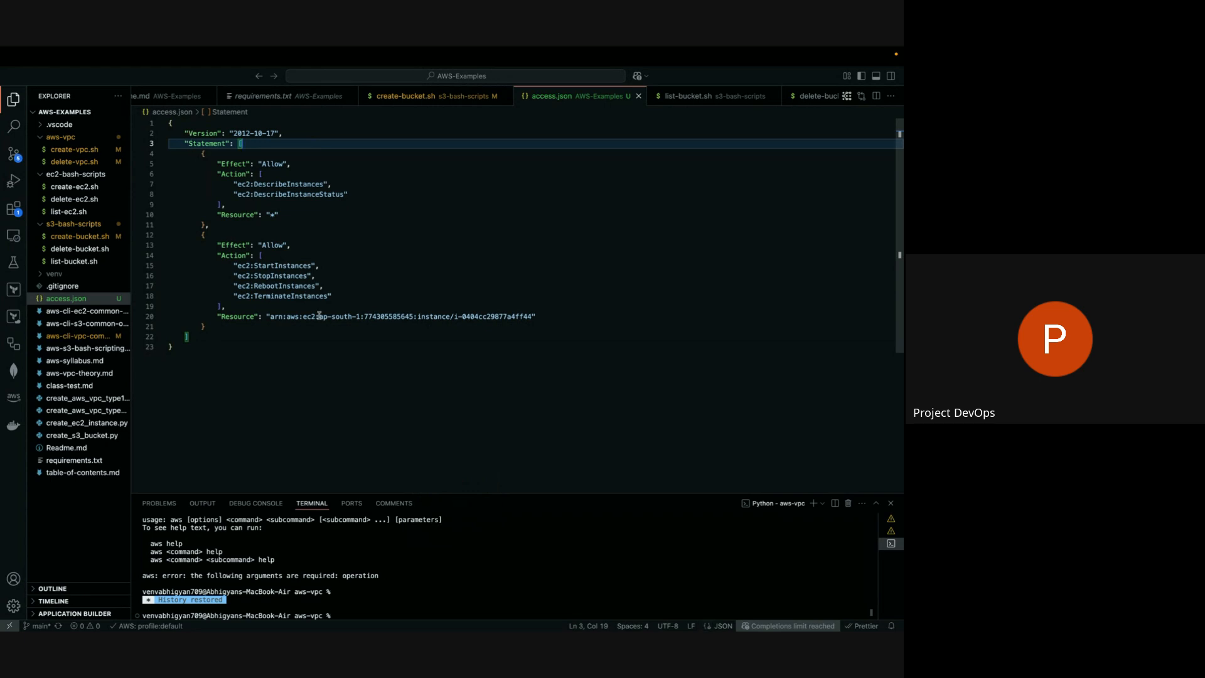
pyautogui.click(384, 225)
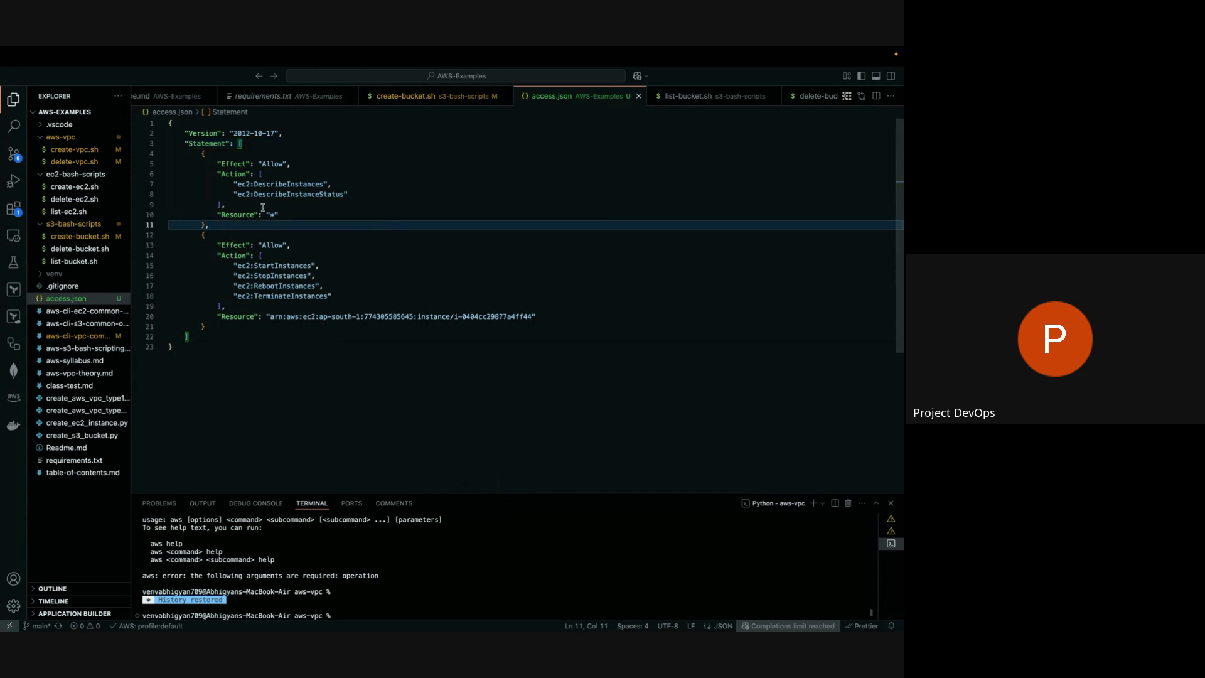
pyautogui.moveTo(233, 183); pyautogui.dragTo(368, 195)
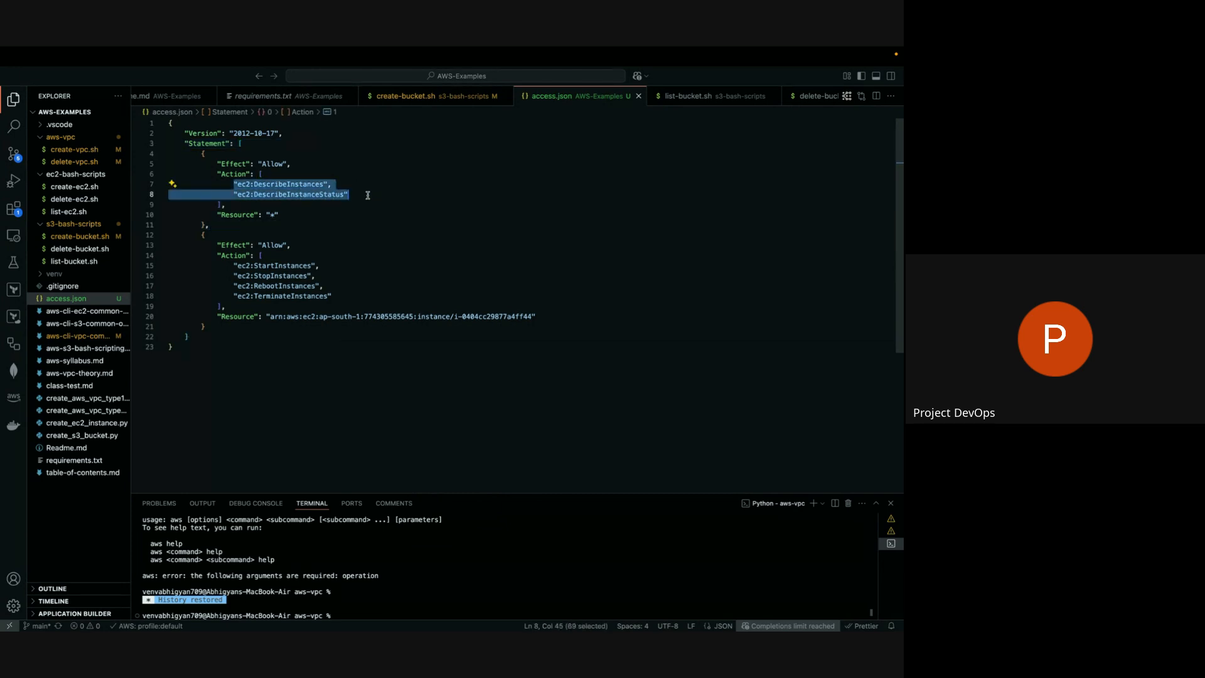
pyautogui.click(258, 194)
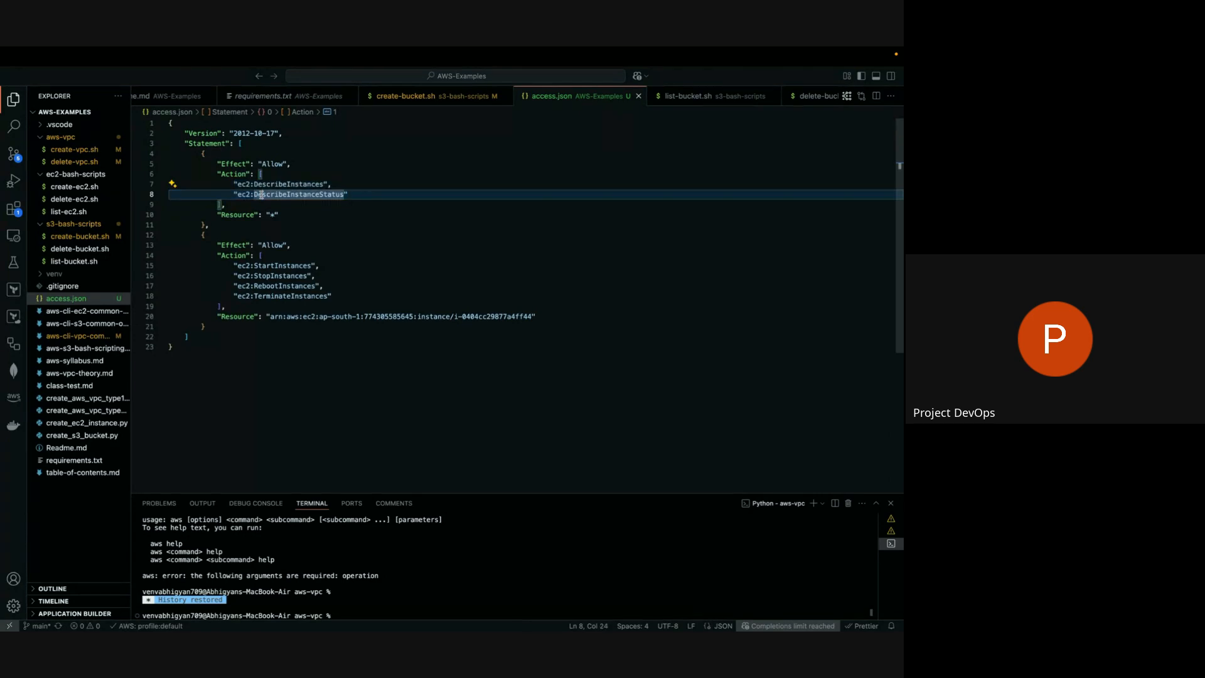
pyautogui.click(218, 162)
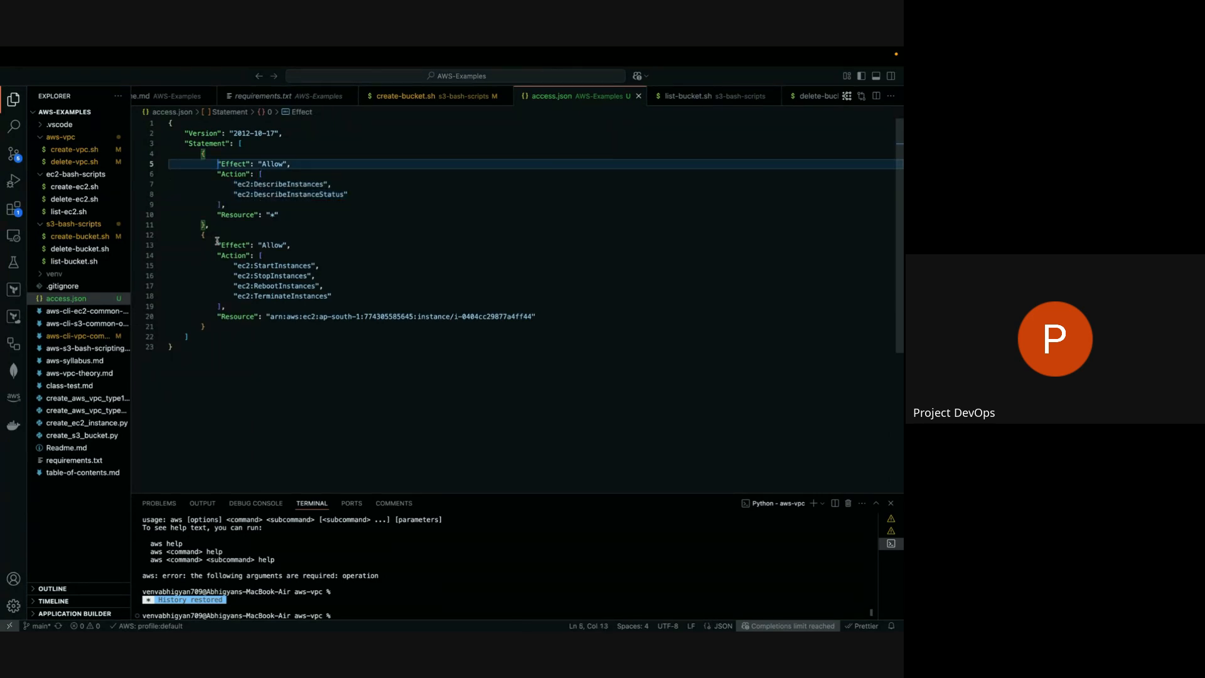
pyautogui.moveTo(217, 243); pyautogui.dragTo(286, 245)
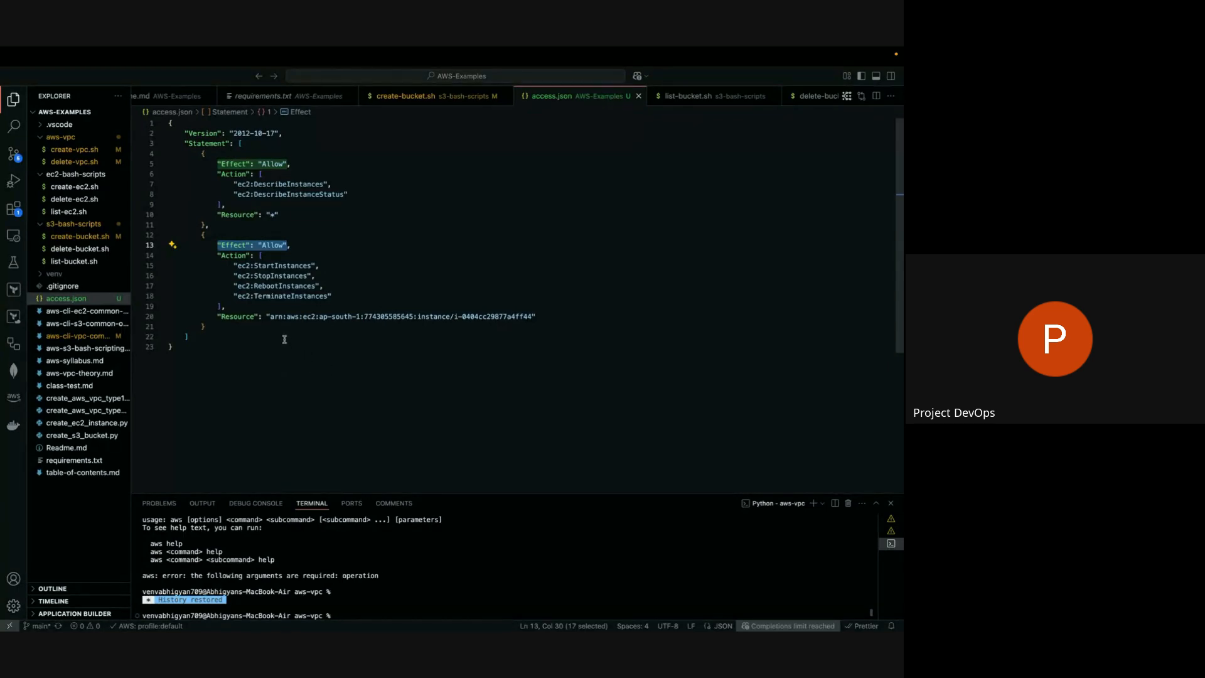
pyautogui.click(267, 317)
pyautogui.moveTo(267, 317); pyautogui.dragTo(538, 317)
pyautogui.click(464, 324)
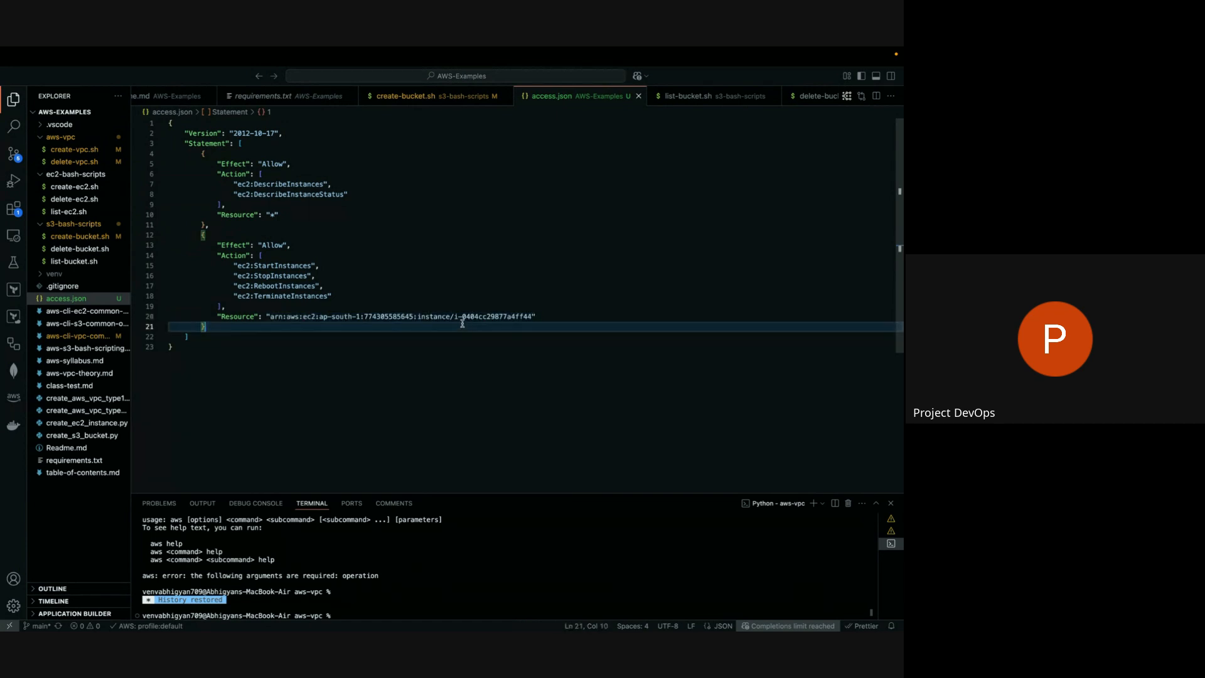
pyautogui.moveTo(455, 317); pyautogui.dragTo(533, 317)
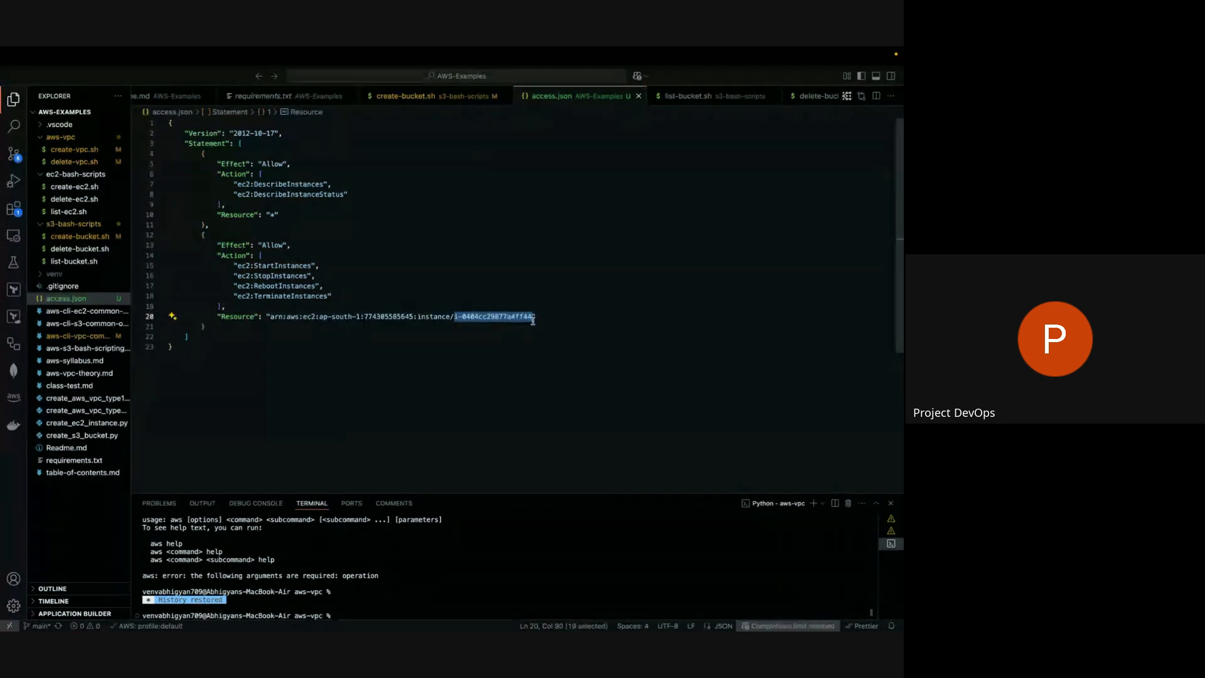
# Switch to Chrome's EC2 console, open the Connect to instance page for backend-server, and read the Session Manager warning.
pyautogui.hotkey('ctrl', 'Left')
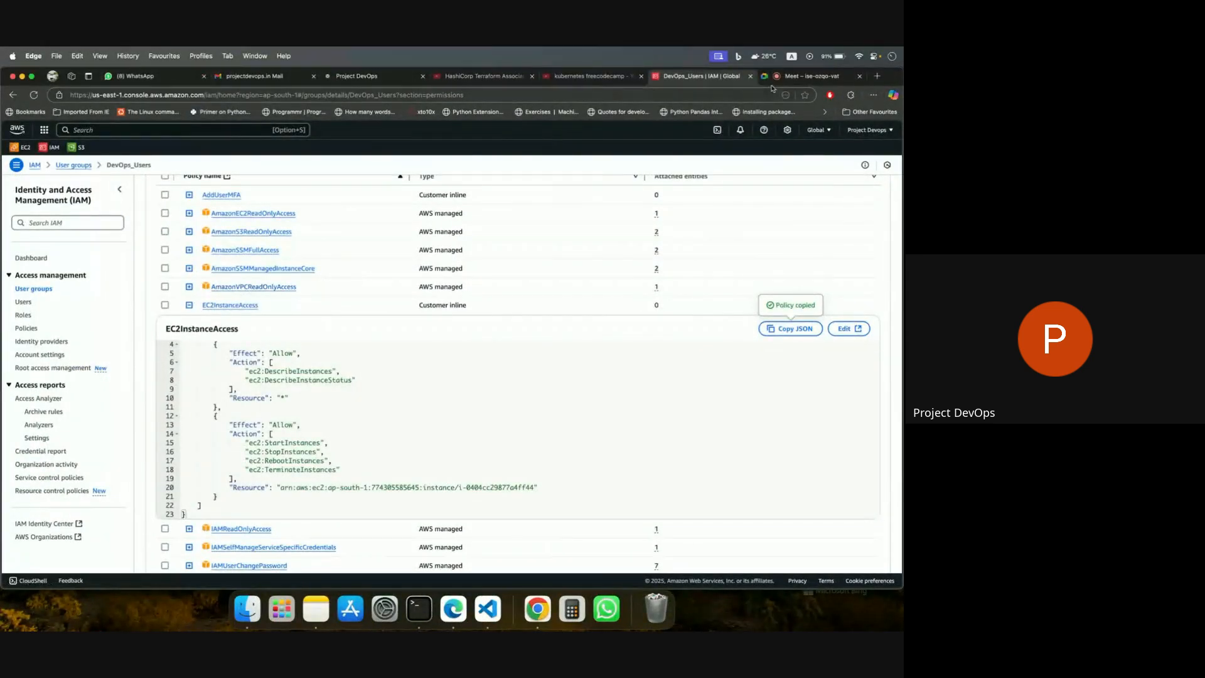
pyautogui.click(780, 82)
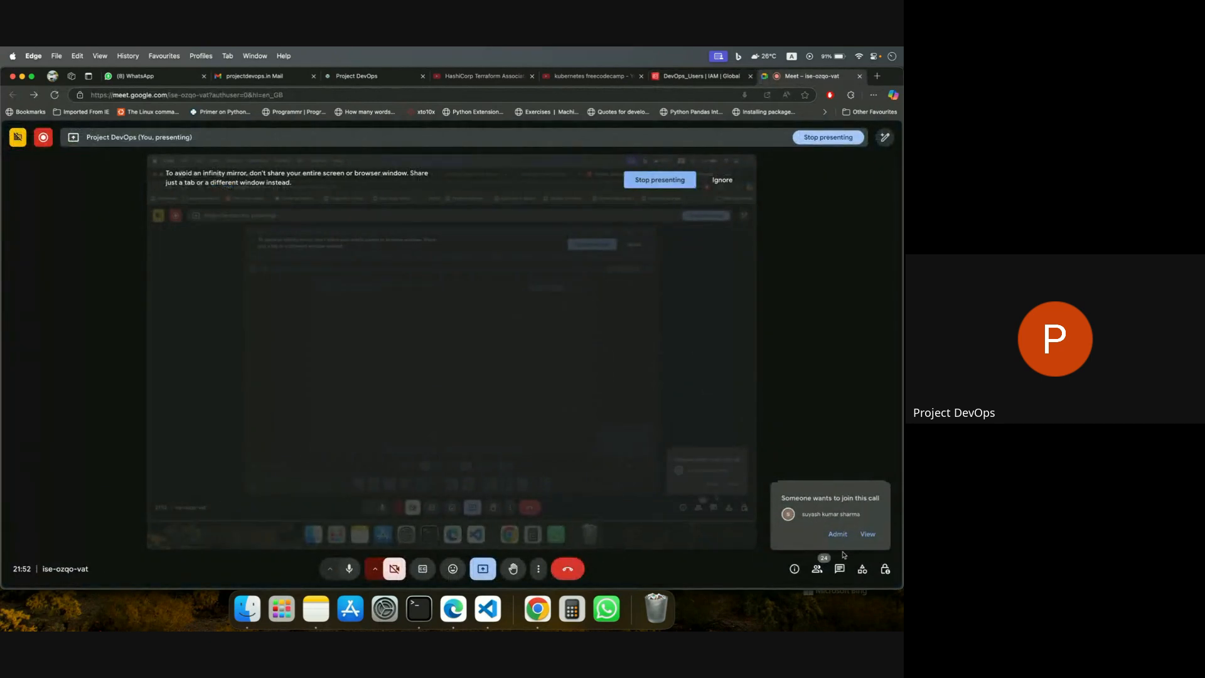
pyautogui.click(532, 607)
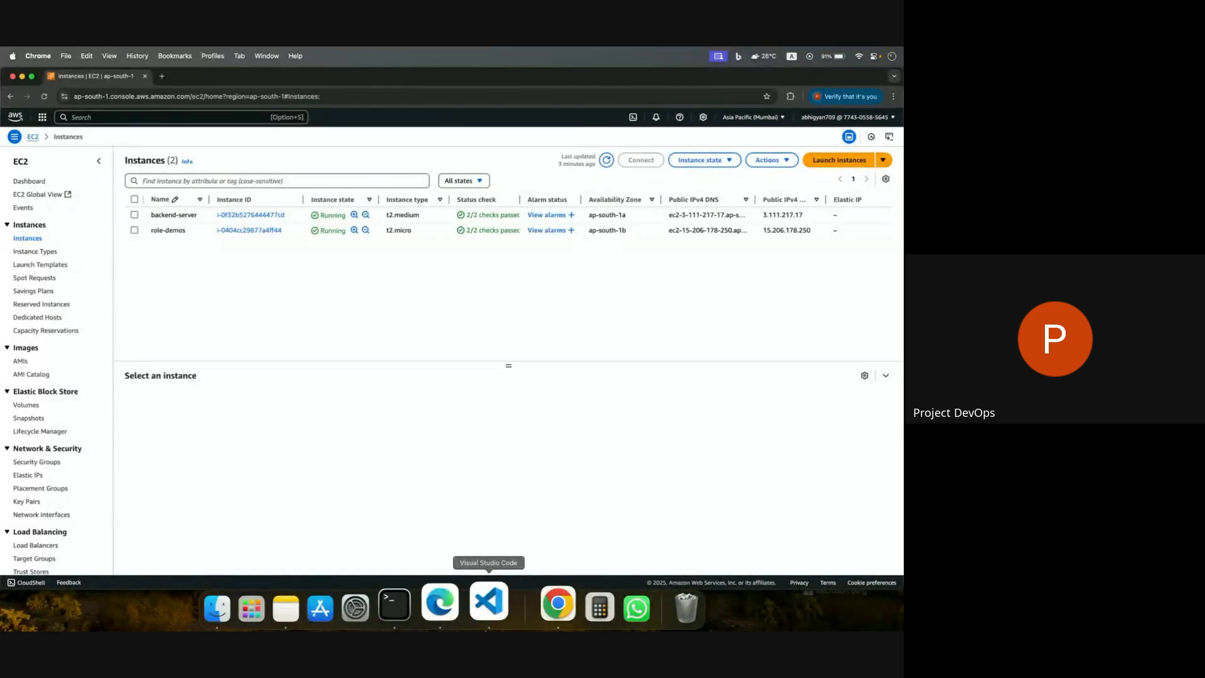
pyautogui.click(134, 216)
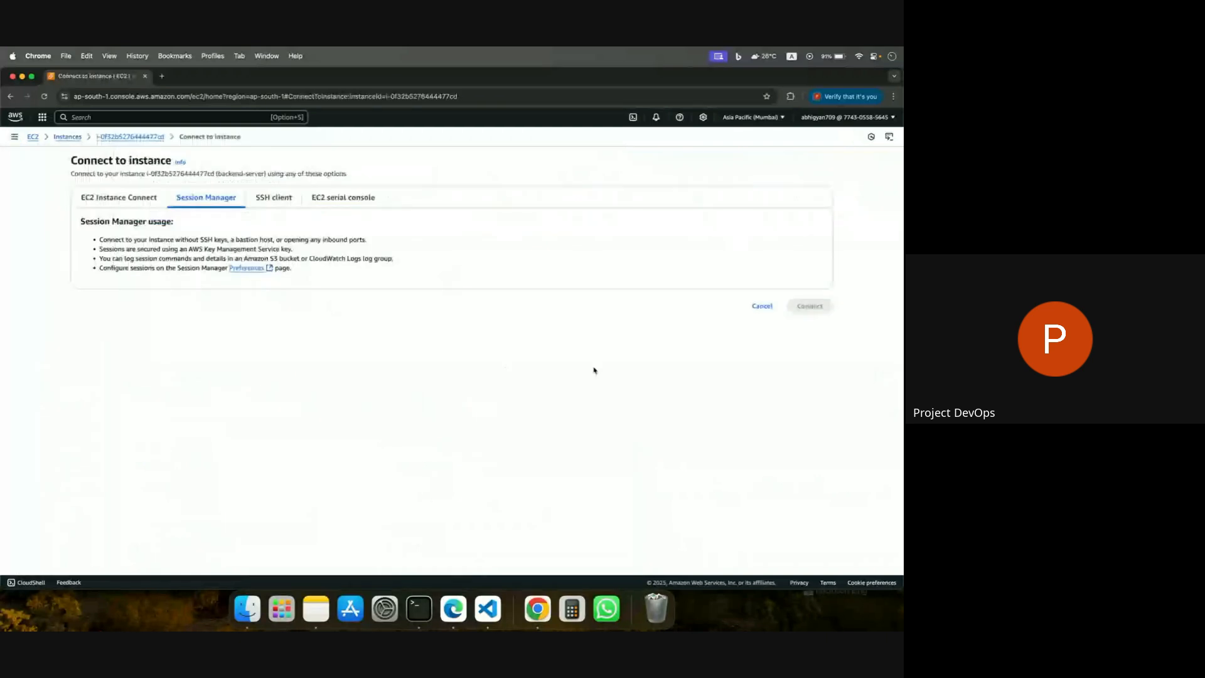
pyautogui.moveTo(101, 238); pyautogui.dragTo(416, 237)
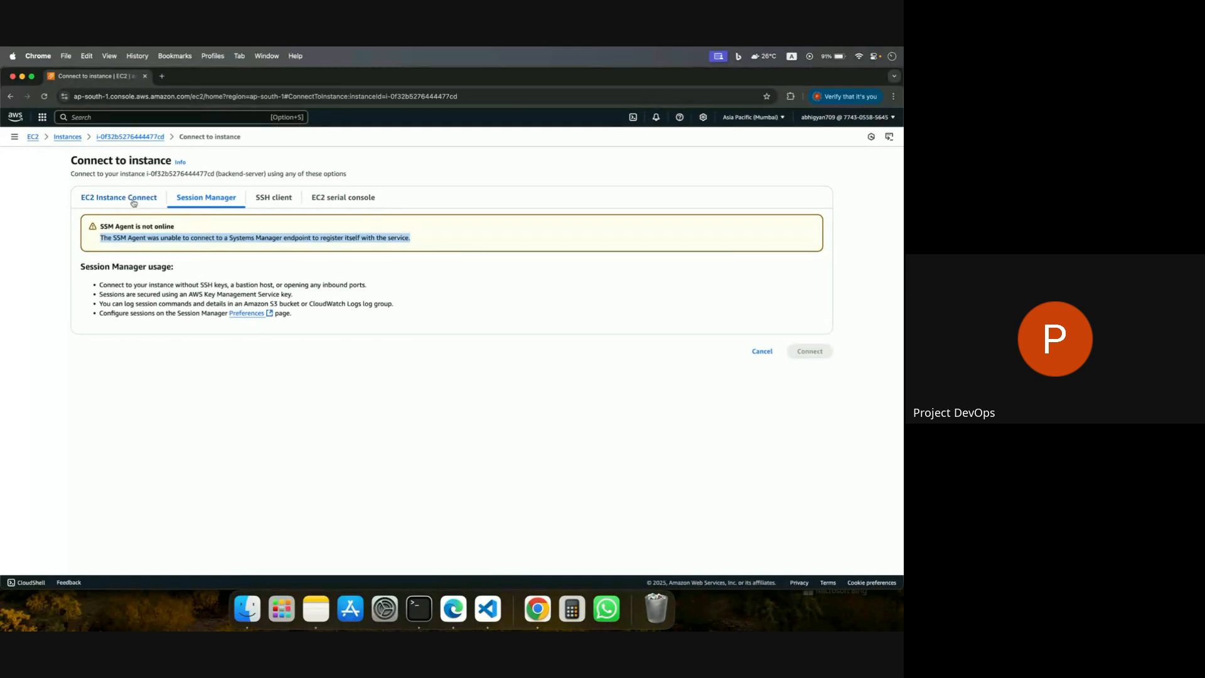
# View the backend-server instance's summary, and return to the instances list with backend-server selected.
pyautogui.click(105, 136)
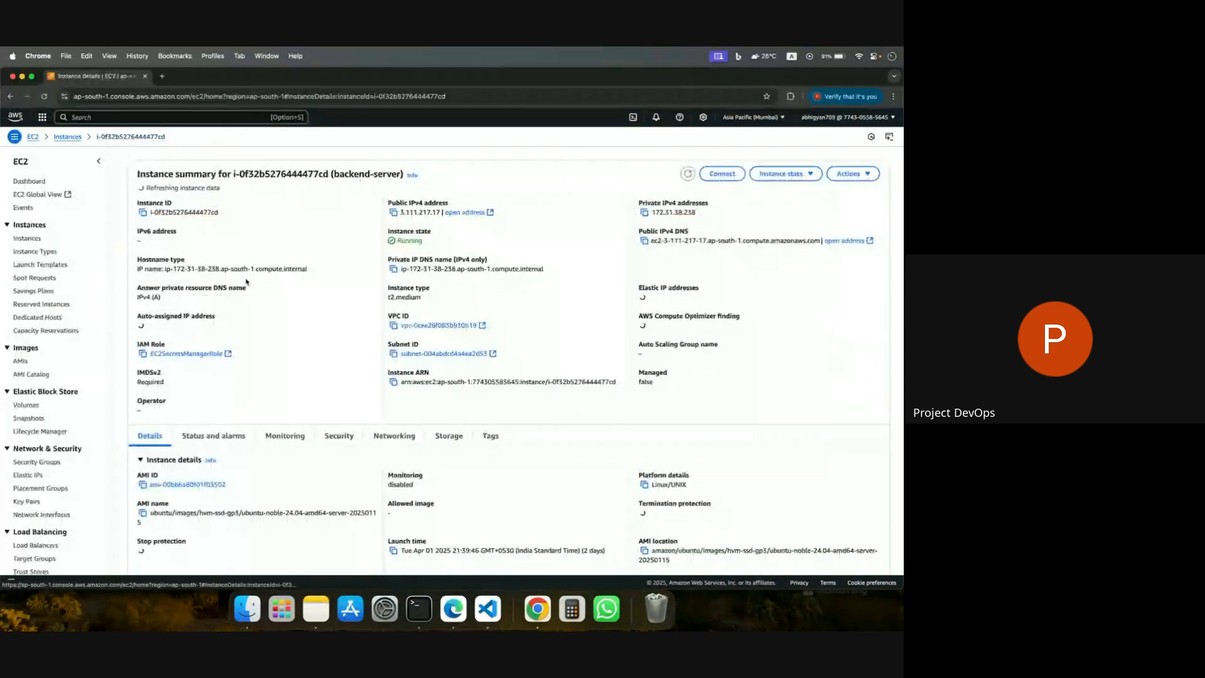
pyautogui.click(26, 242)
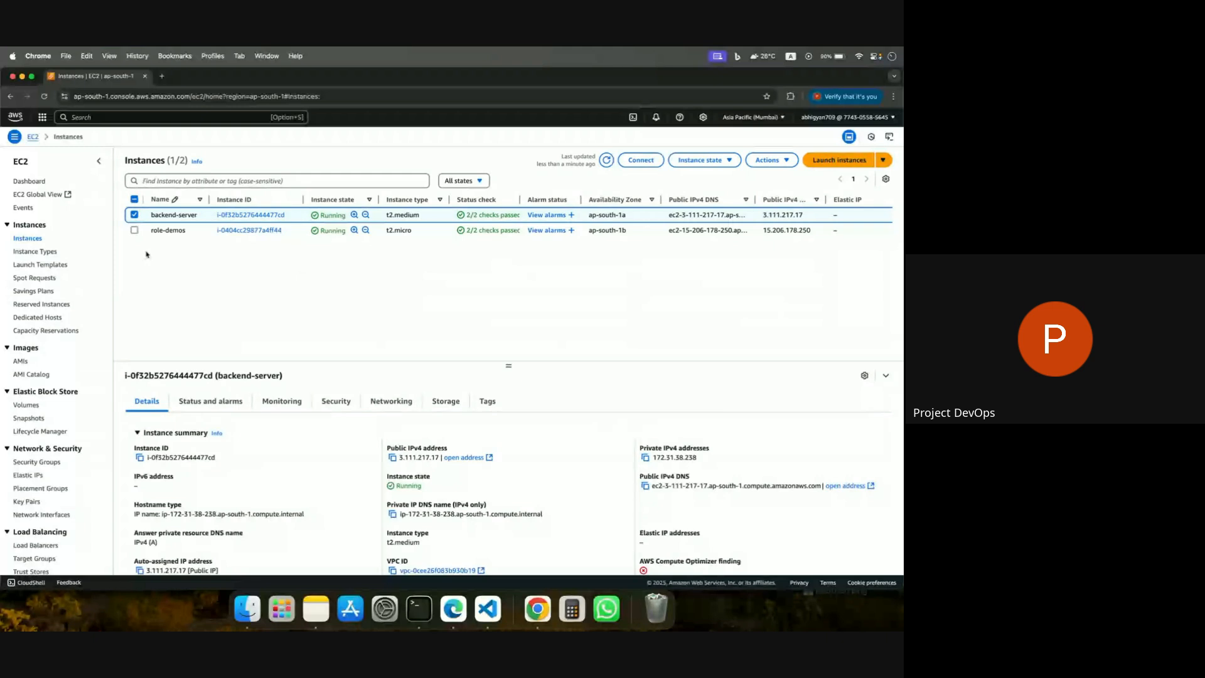
# Select only the role-demos instance and connect to it through Session Manager.
pyautogui.click(134, 214)
pyautogui.click(134, 230)
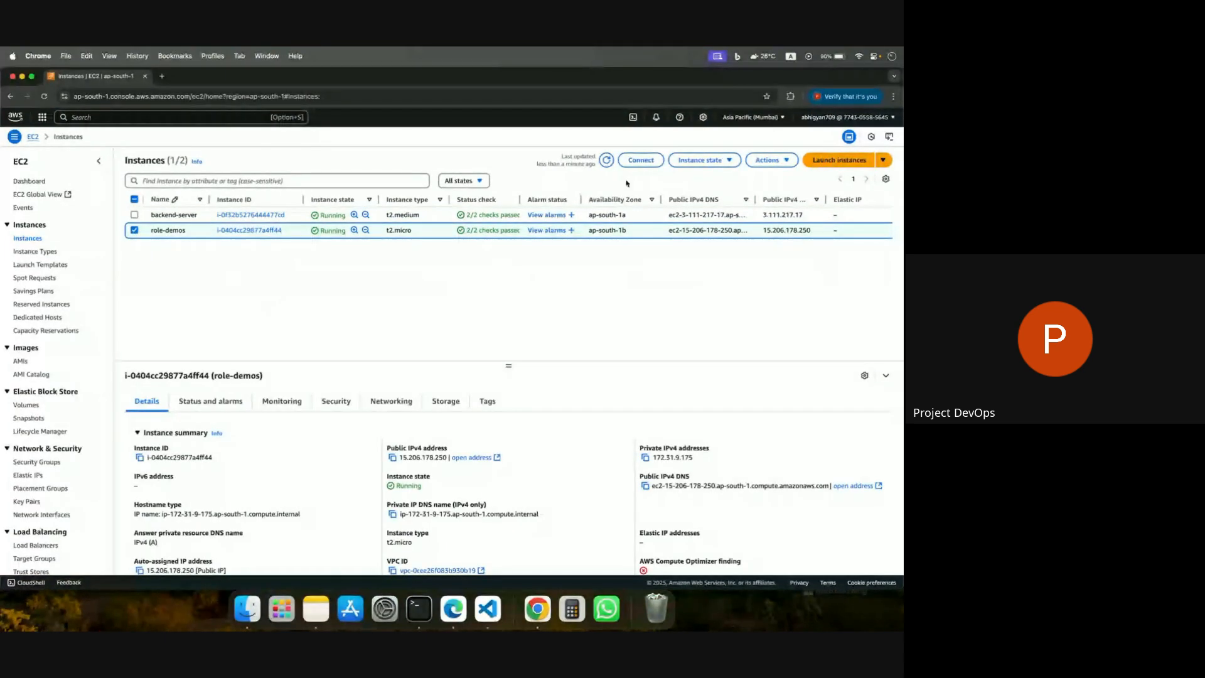
pyautogui.click(638, 160)
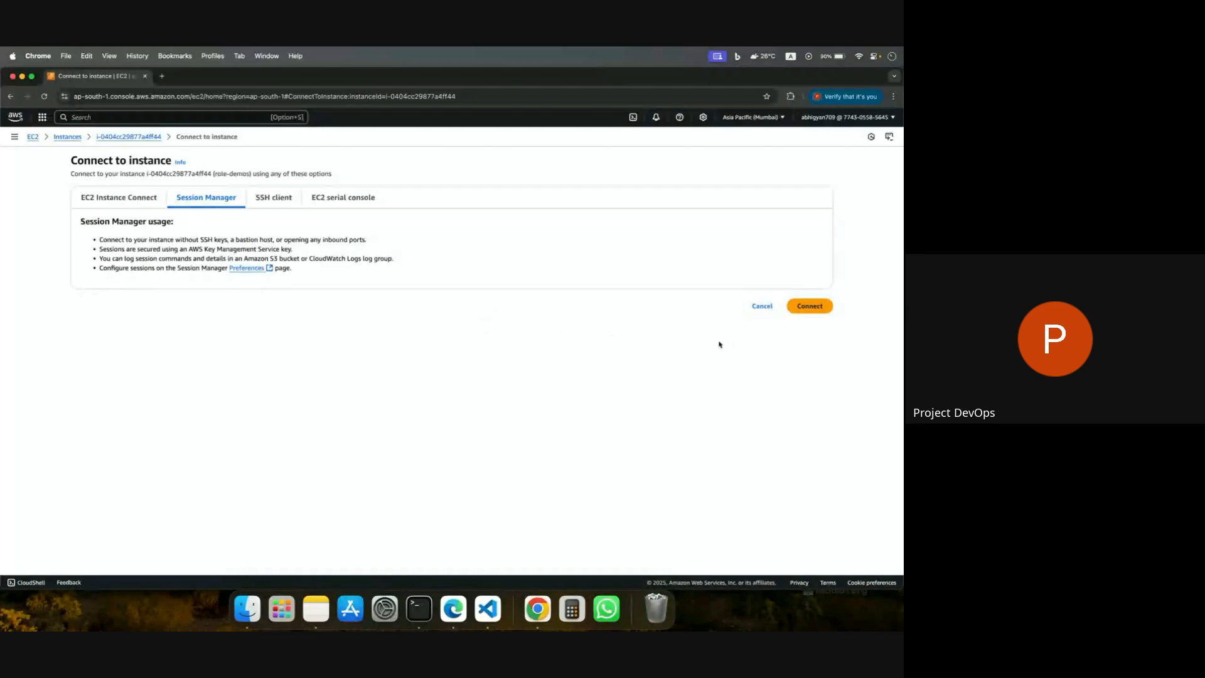
pyautogui.click(809, 305)
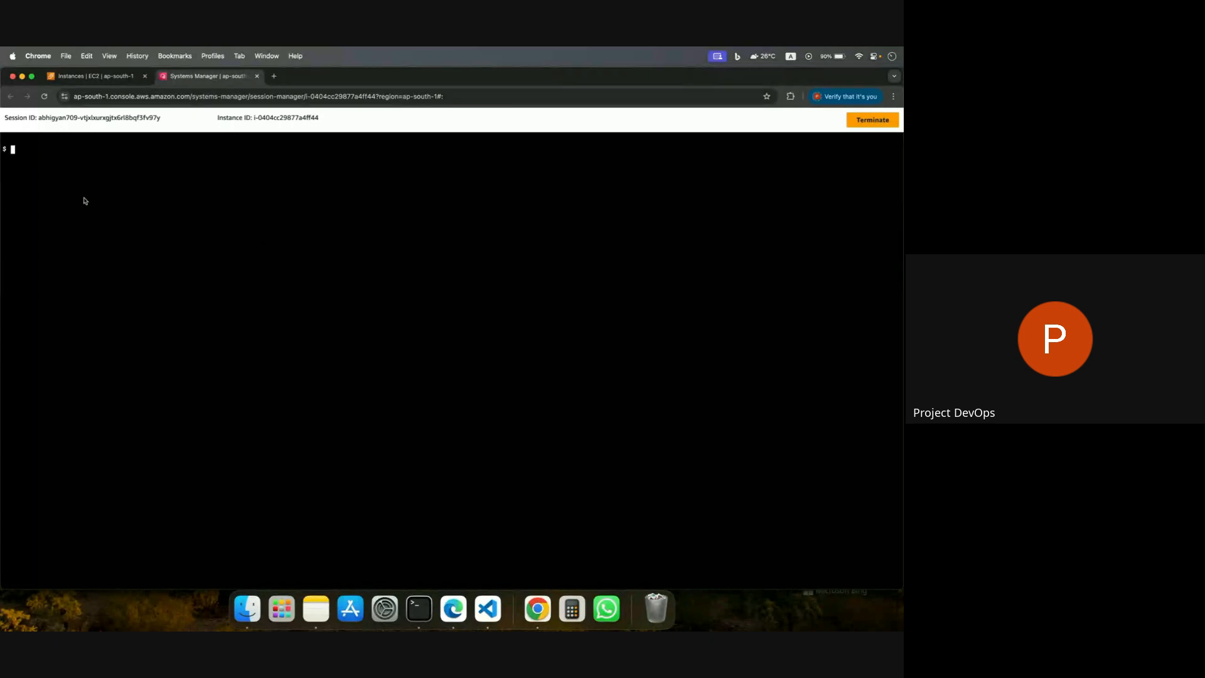
# Check the EC2 instances list, and list the S3 buckets from the role-demos session with aws s3 ls.
pyautogui.click(95, 76)
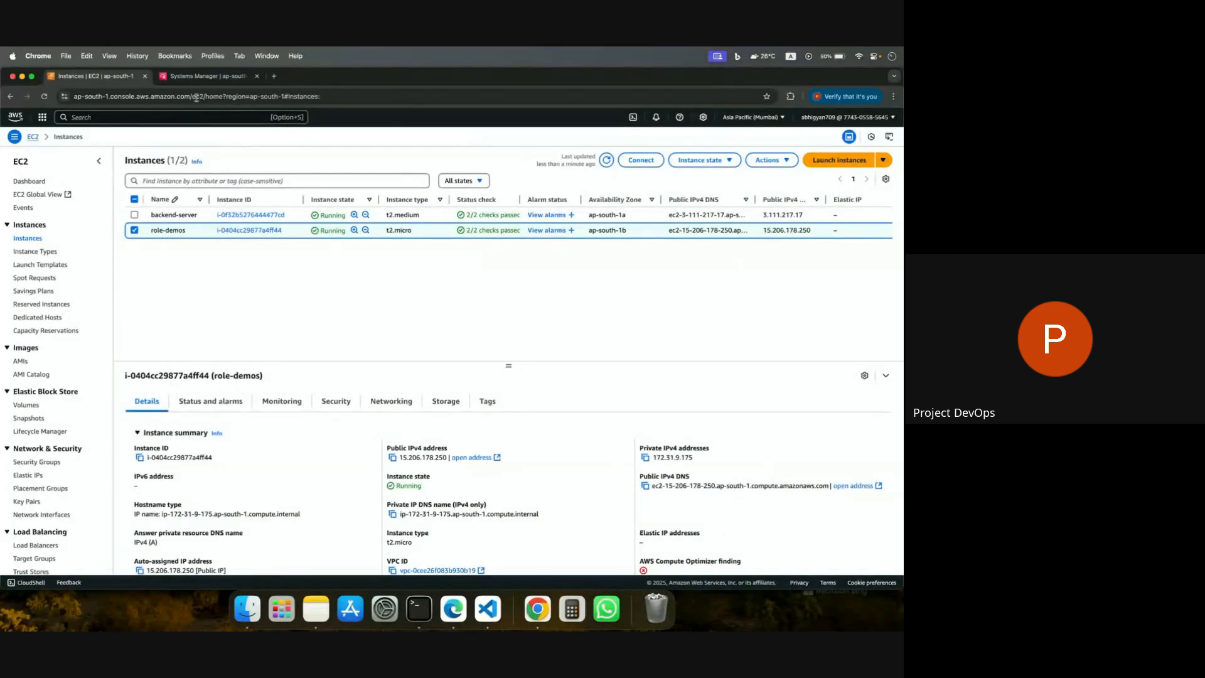
pyautogui.click(204, 76)
pyautogui.write('aws s3')
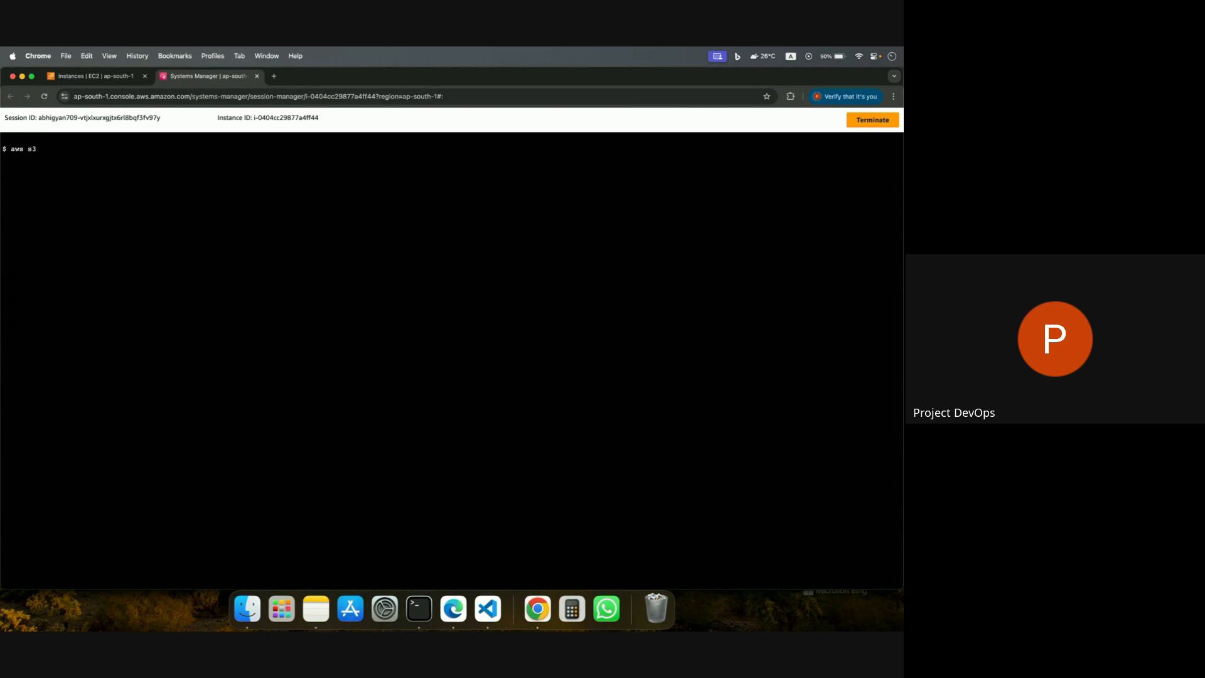
pyautogui.write(' ls')
pyautogui.press('Return')
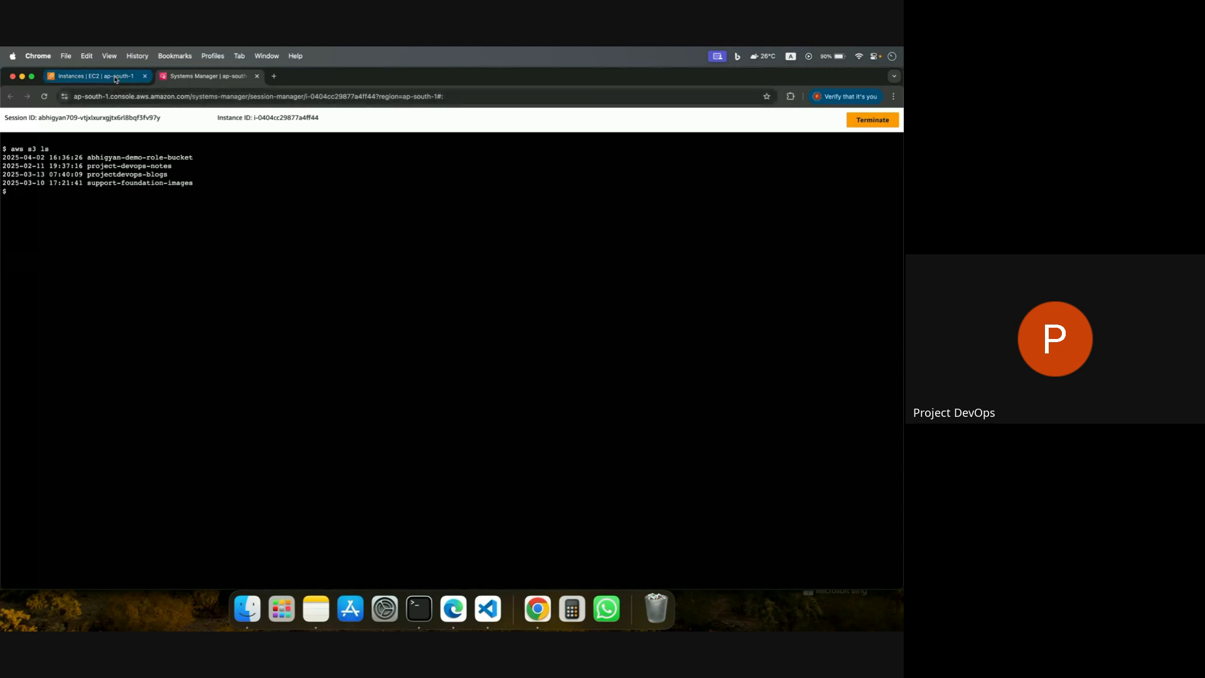
# Try to list the AWS CLI settings in the session with an aws configuration list command.
pyautogui.write('aes')
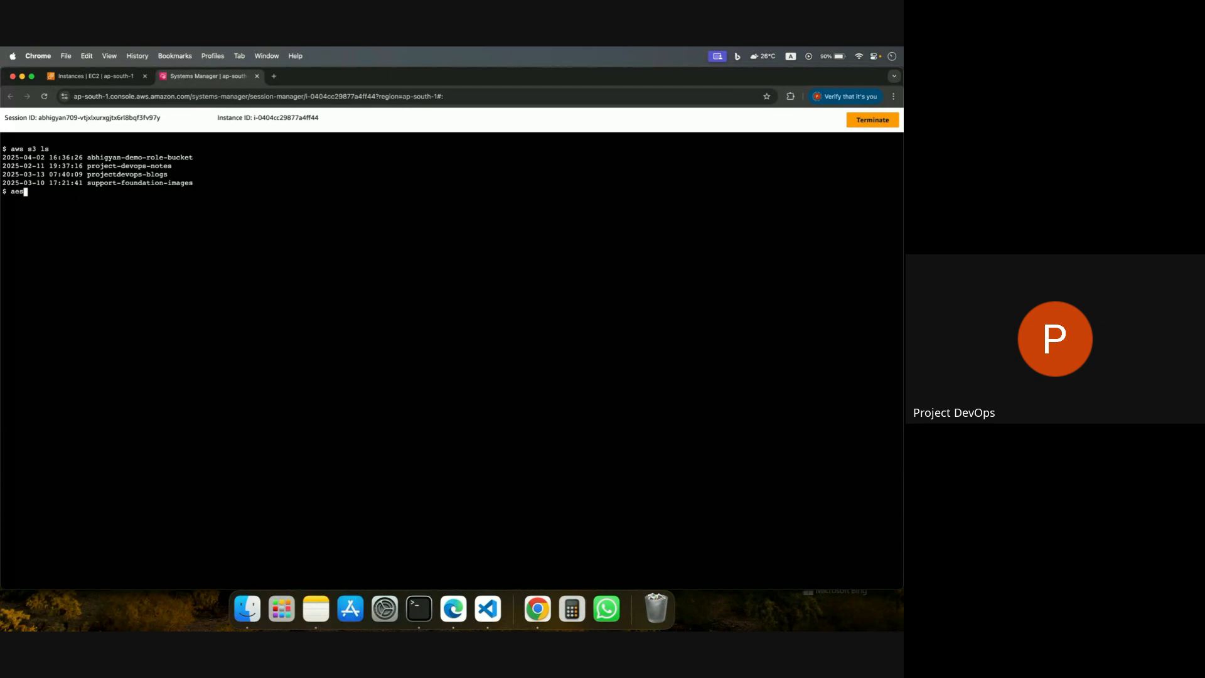
pyautogui.press('BackSpace')
pyautogui.write('ws confoig')
pyautogui.press('BackSpace')
pyautogui.press('BackSpace')
pyautogui.press('BackSpace')
pyautogui.write('iguration list')
pyautogui.press('Return')
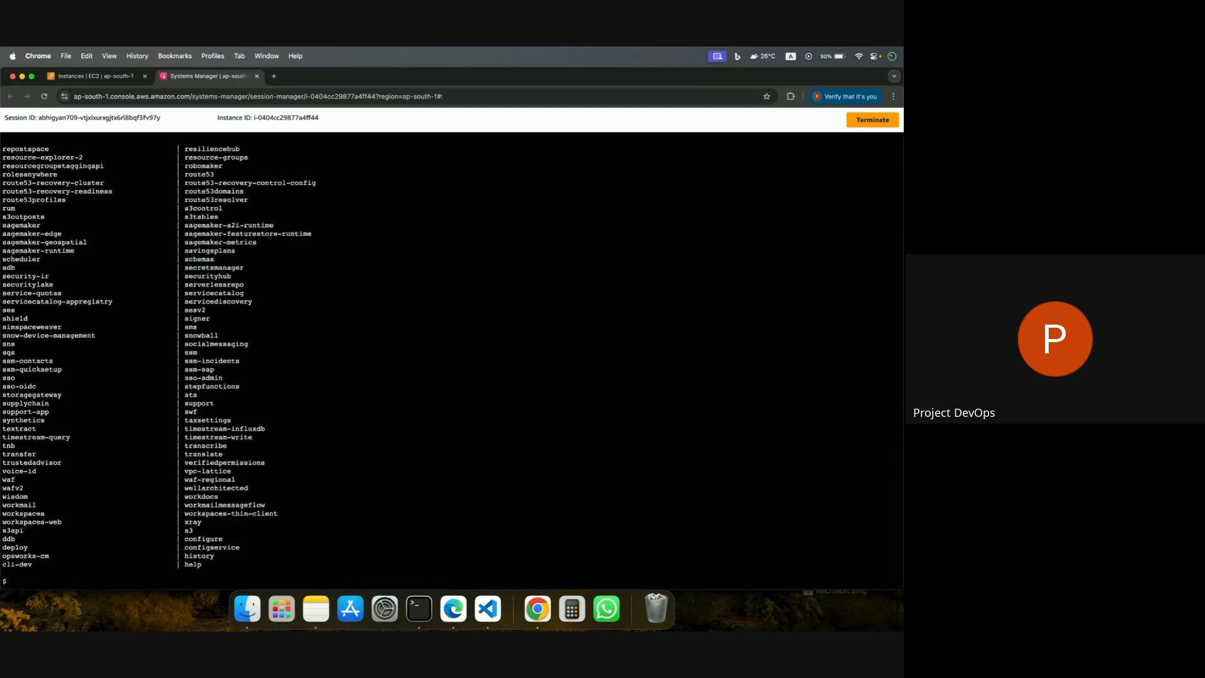
# Retry listing the AWS CLI settings with a shortened form of the configuration list command.
pyautogui.write('aws f')
pyautogui.press('BackSpace')
pyautogui.write('congig list')
pyautogui.press('Return')
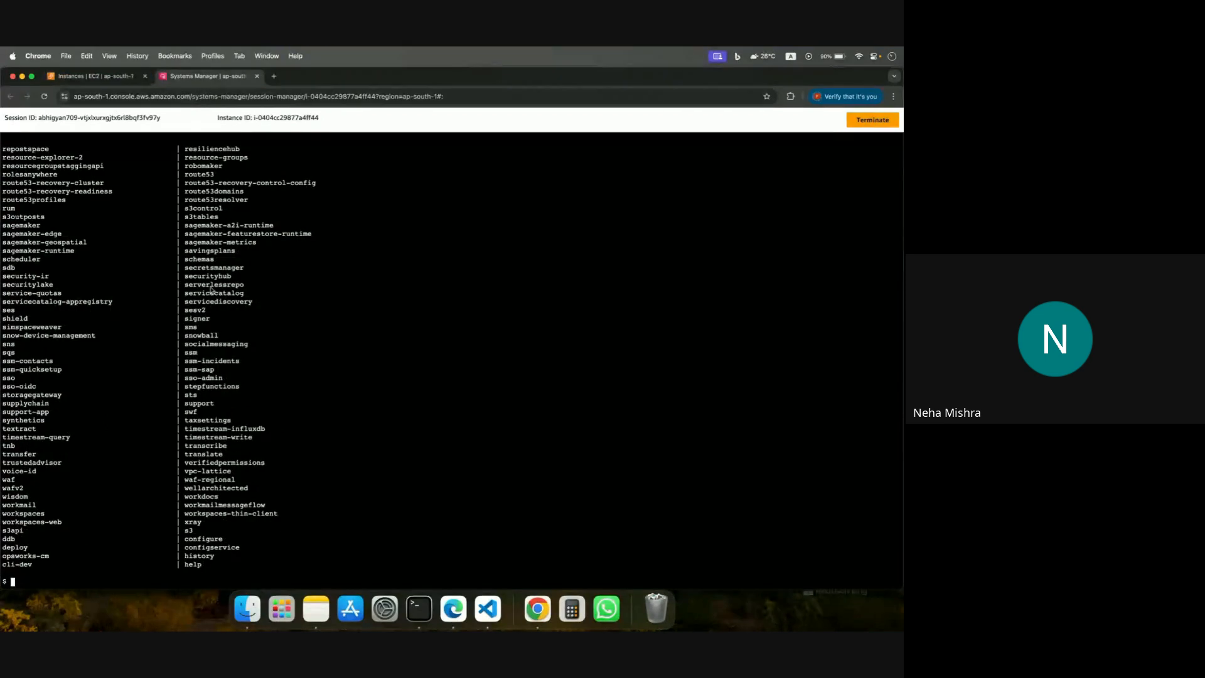
# Run aws s3 ls again in the session, and start another aws command.
pyautogui.write('aws s3')
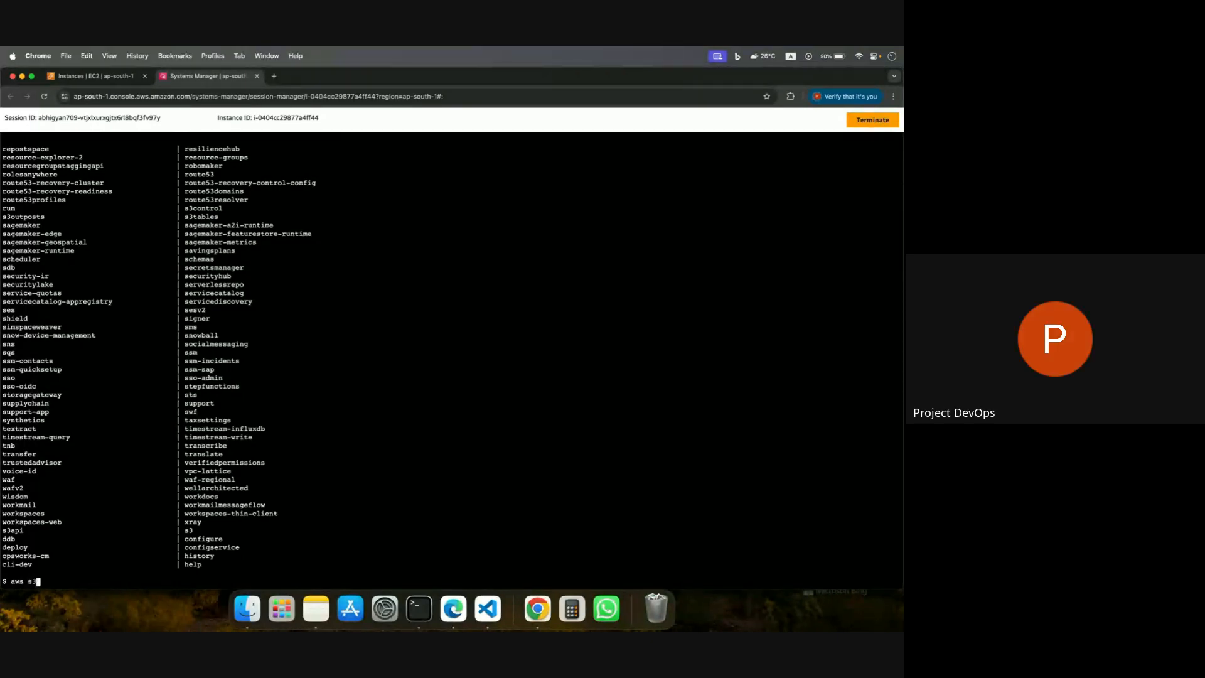
pyautogui.write(' ls')
pyautogui.press('Return')
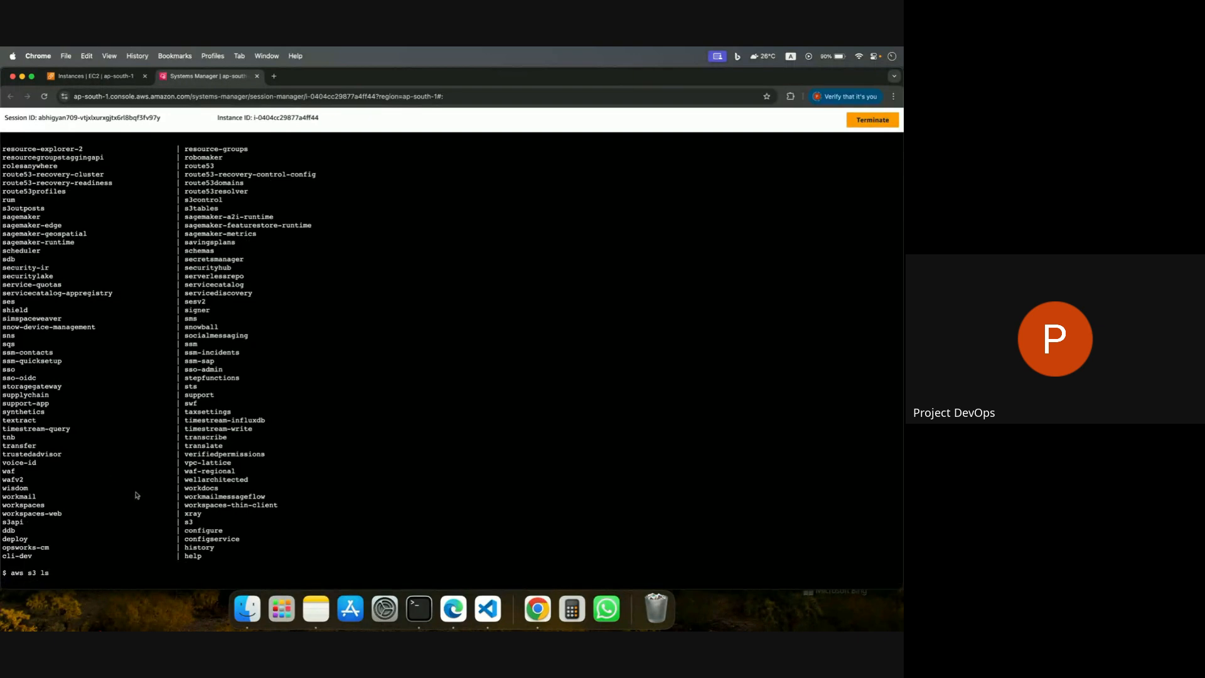
pyautogui.write('aws')
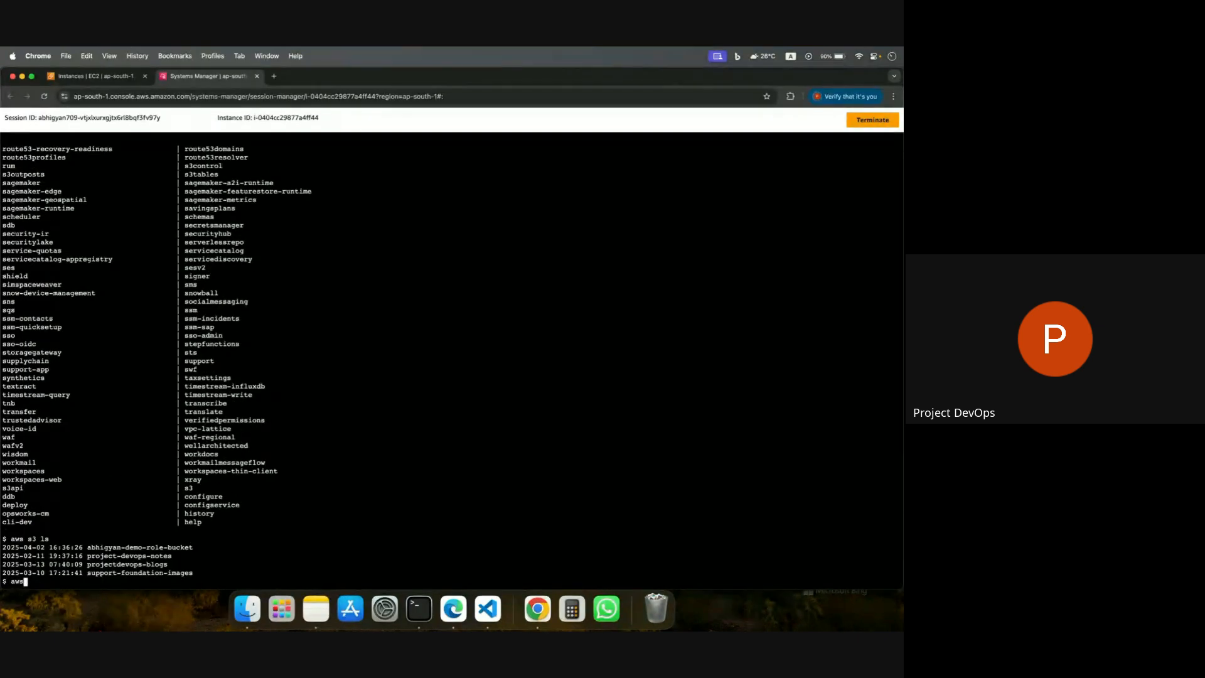
# Switch to Edge's IAM console, open the EC2S3FullAccess role from the roles list, and review its permissions policies.
pyautogui.click(454, 603)
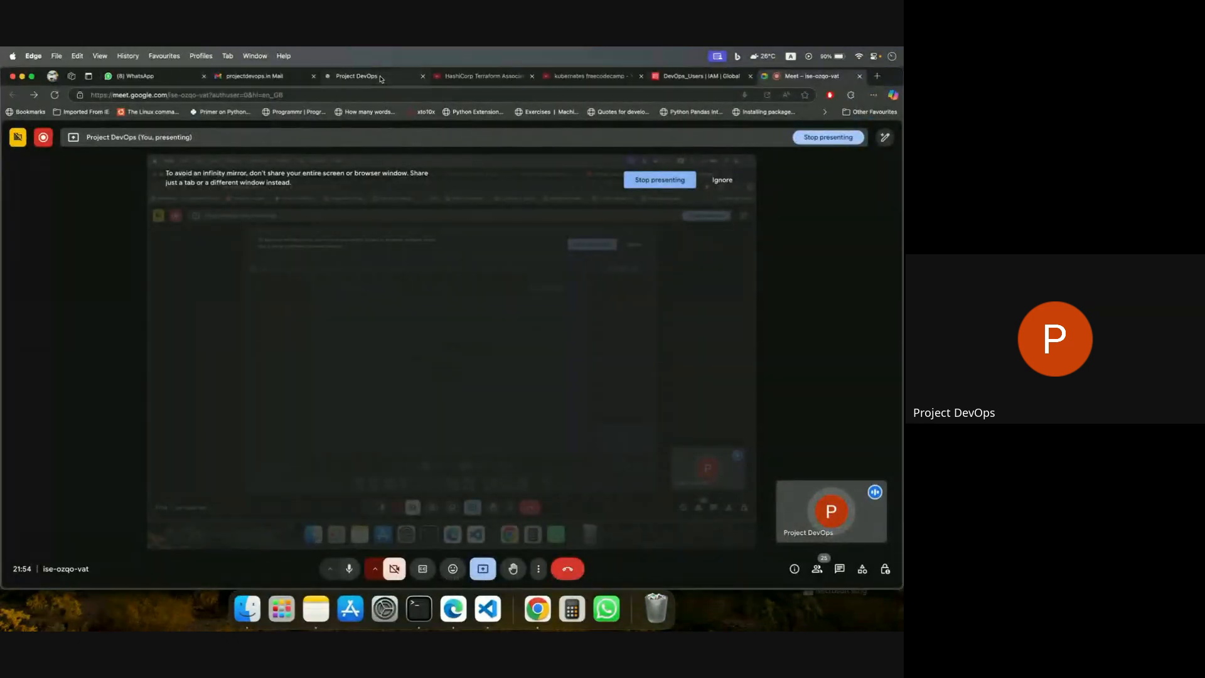
pyautogui.click(694, 80)
pyautogui.scroll(1, 394, 318)
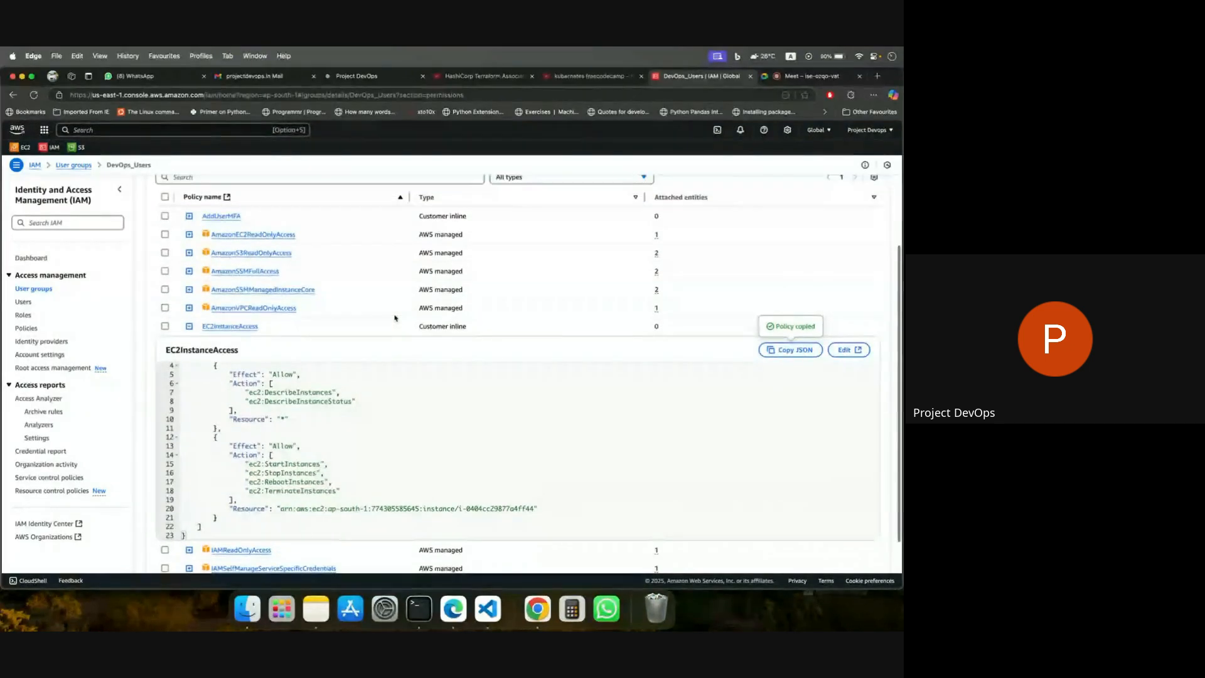
pyautogui.scroll(3, 395, 317)
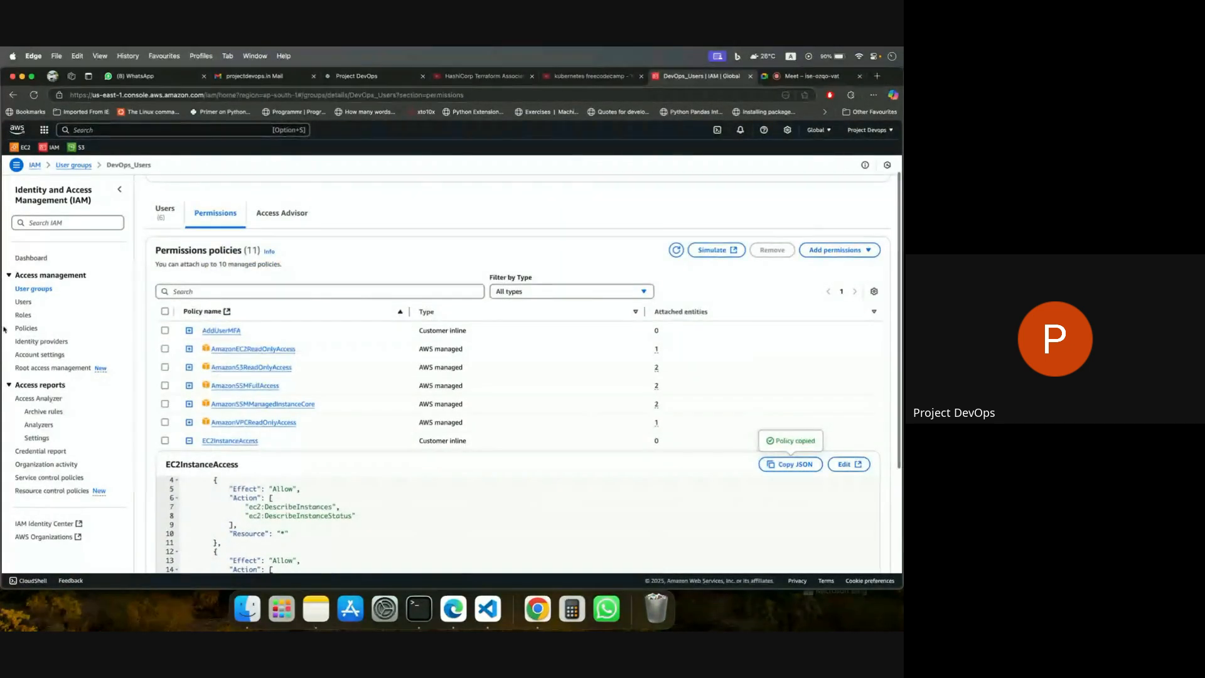
pyautogui.click(23, 315)
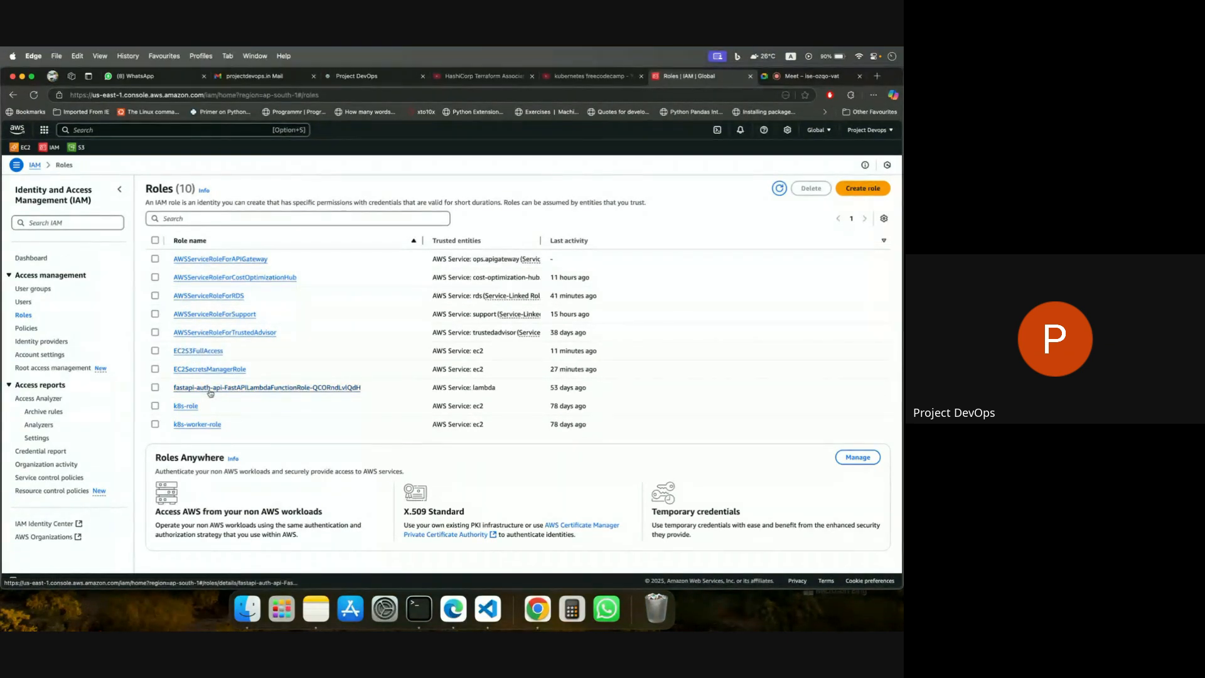
pyautogui.click(200, 351)
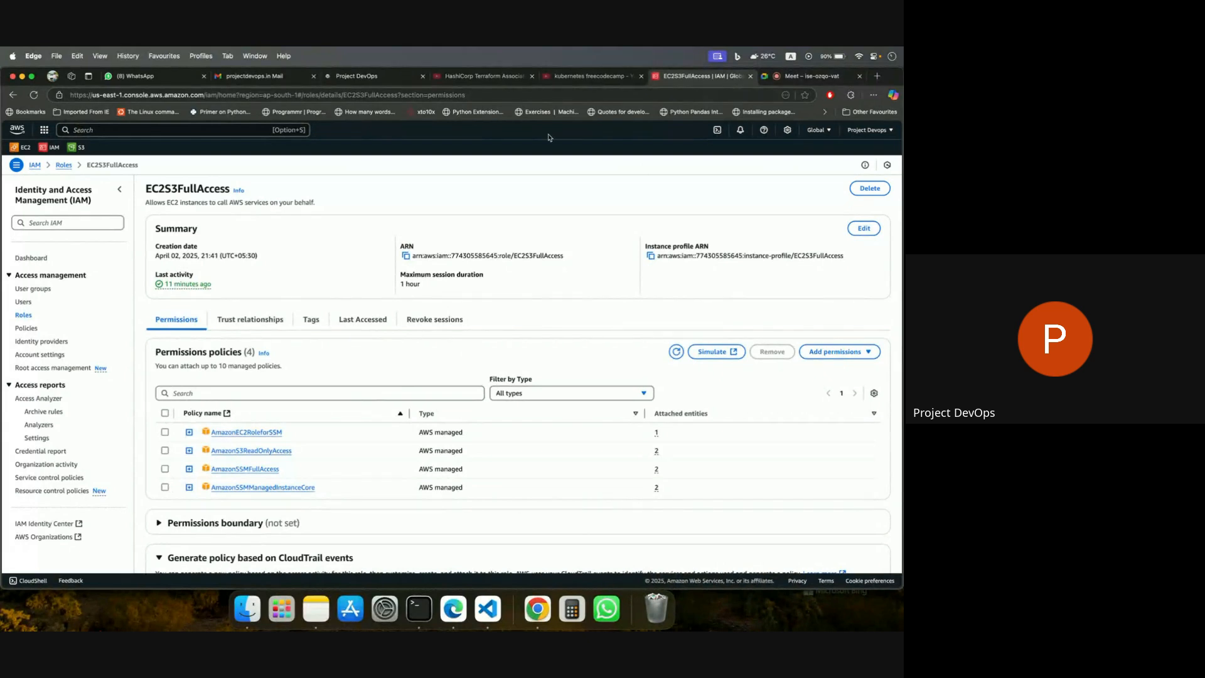
# Switch to the Chrome session, highlight the demo-role bucket in the S3 listing, and return to the role in Edge.
pyautogui.click(531, 612)
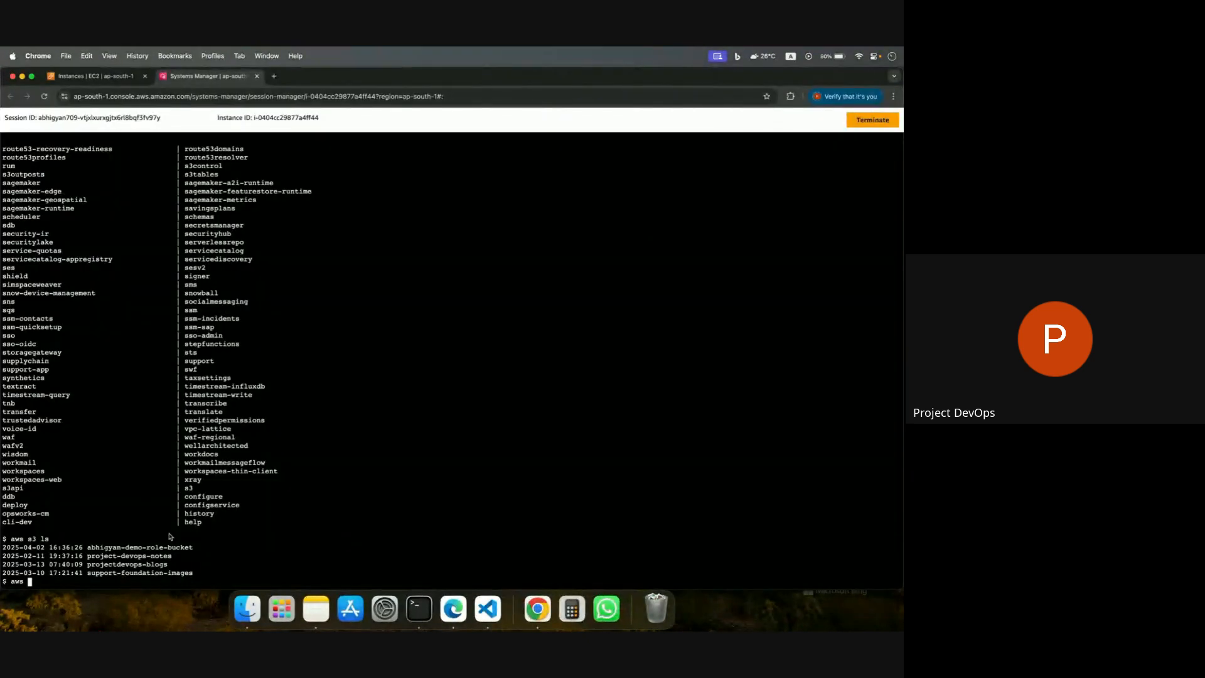
pyautogui.moveTo(87, 548); pyautogui.dragTo(260, 548)
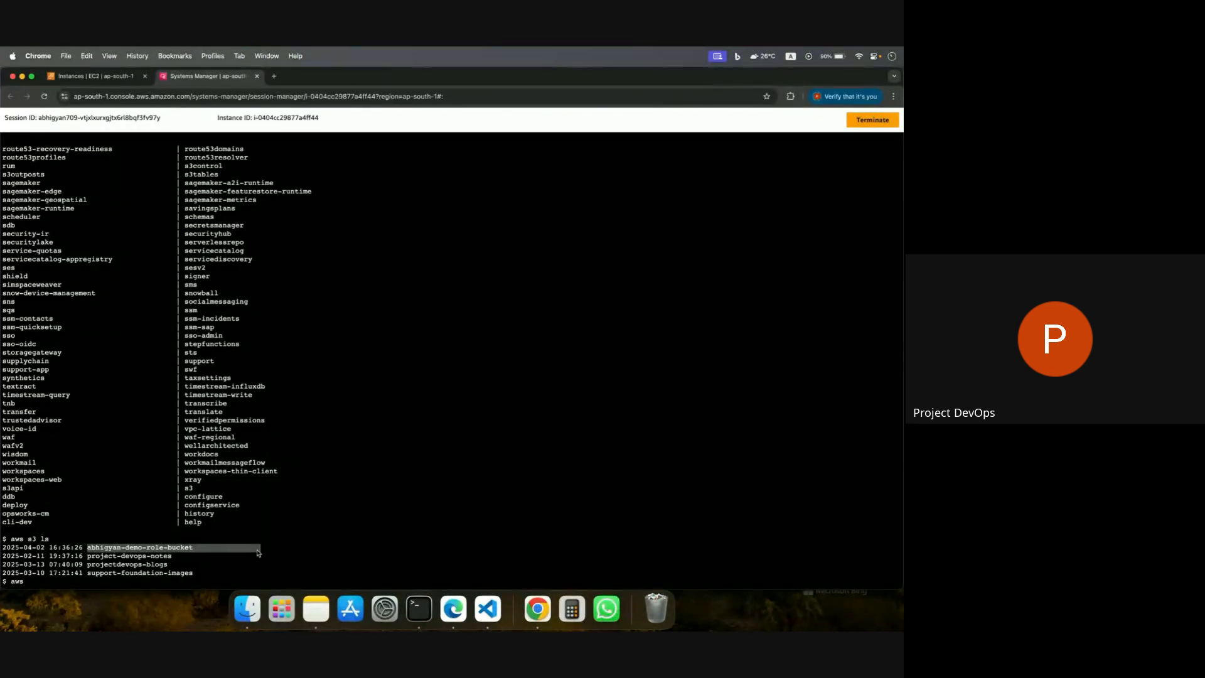
pyautogui.click(453, 608)
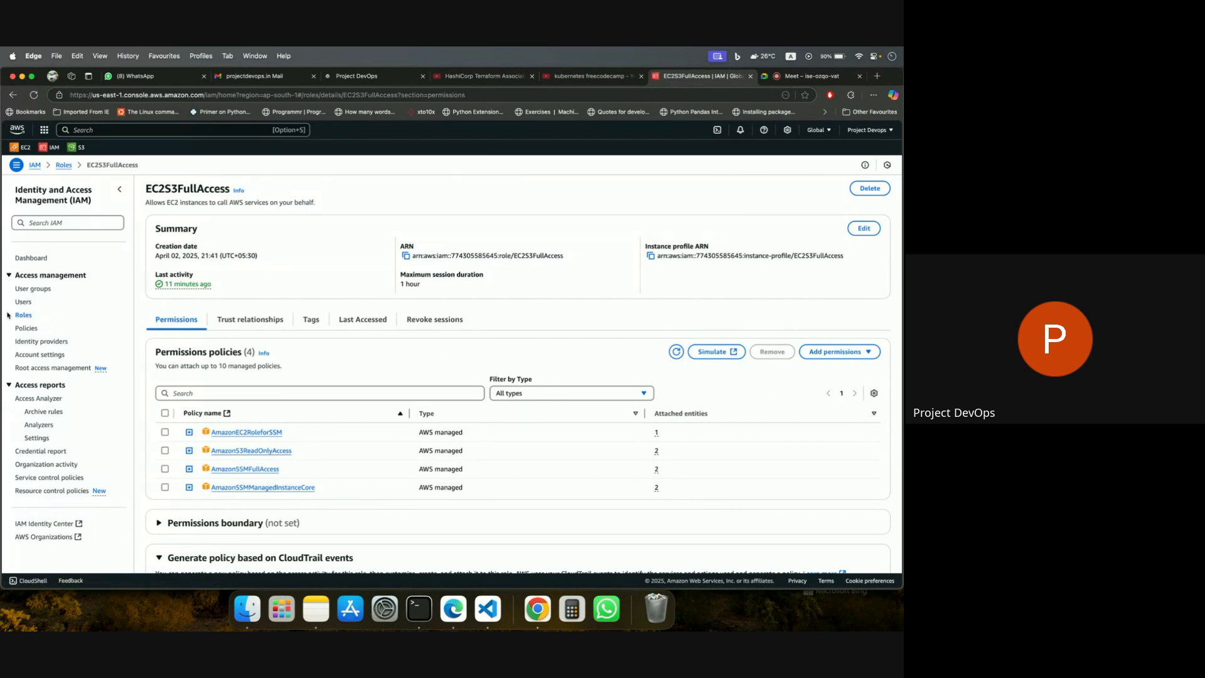
# Open the policy attachment page for the EC2S3FullAccess role and search the available policies for s3.
pyautogui.click(816, 352)
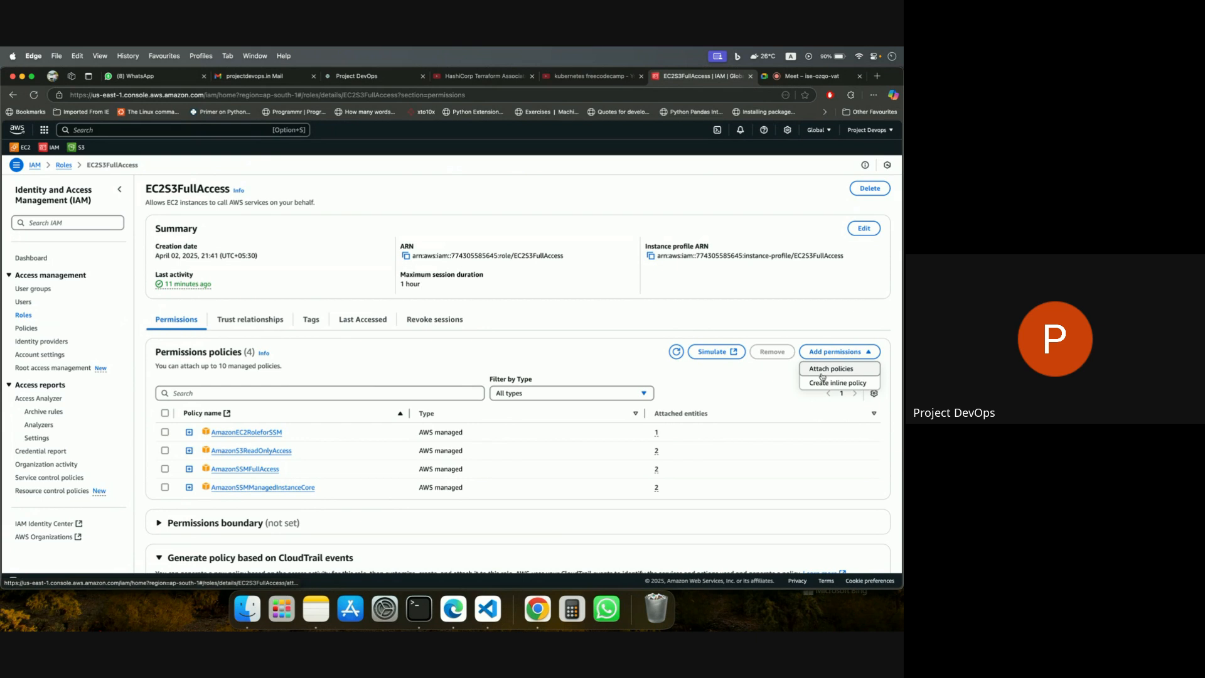
pyautogui.click(822, 374)
pyautogui.click(264, 281)
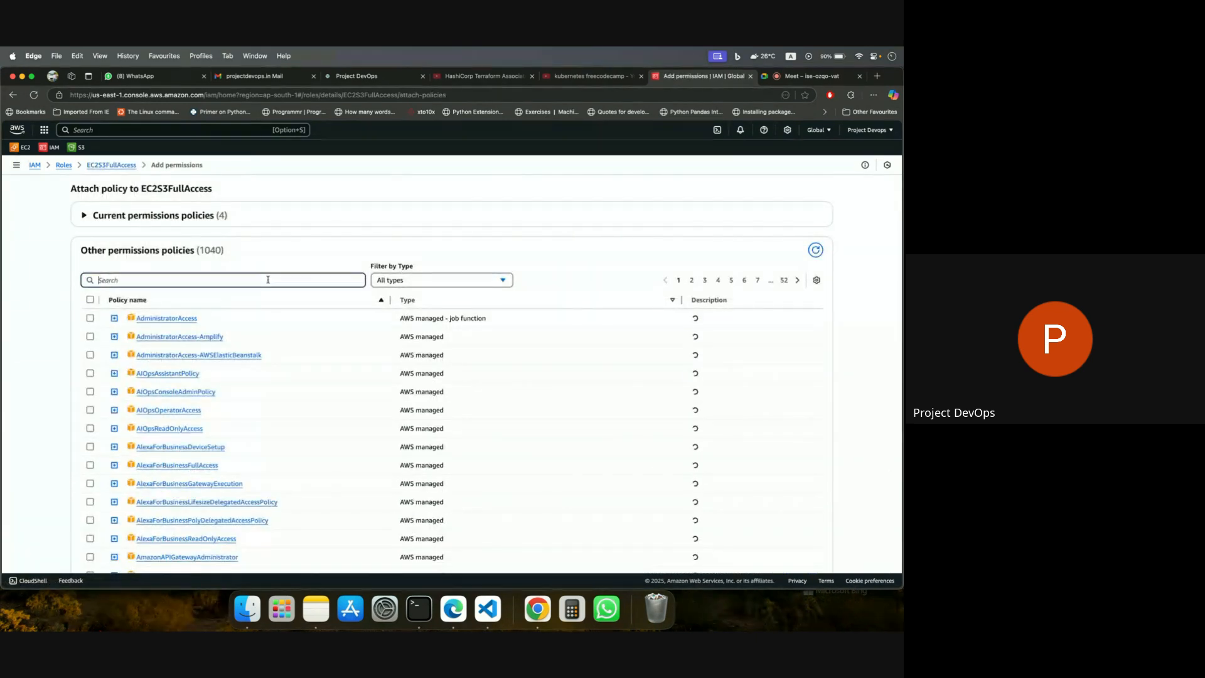
pyautogui.write('s3')
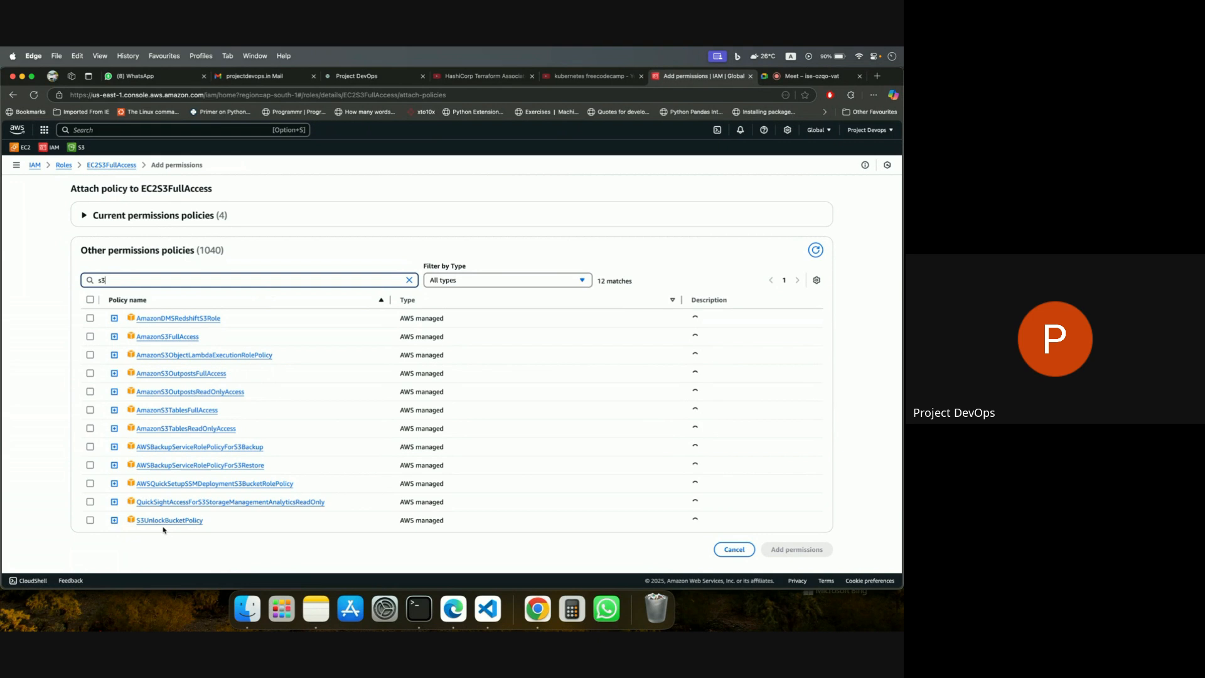
pyautogui.scroll(-1, 358, 481)
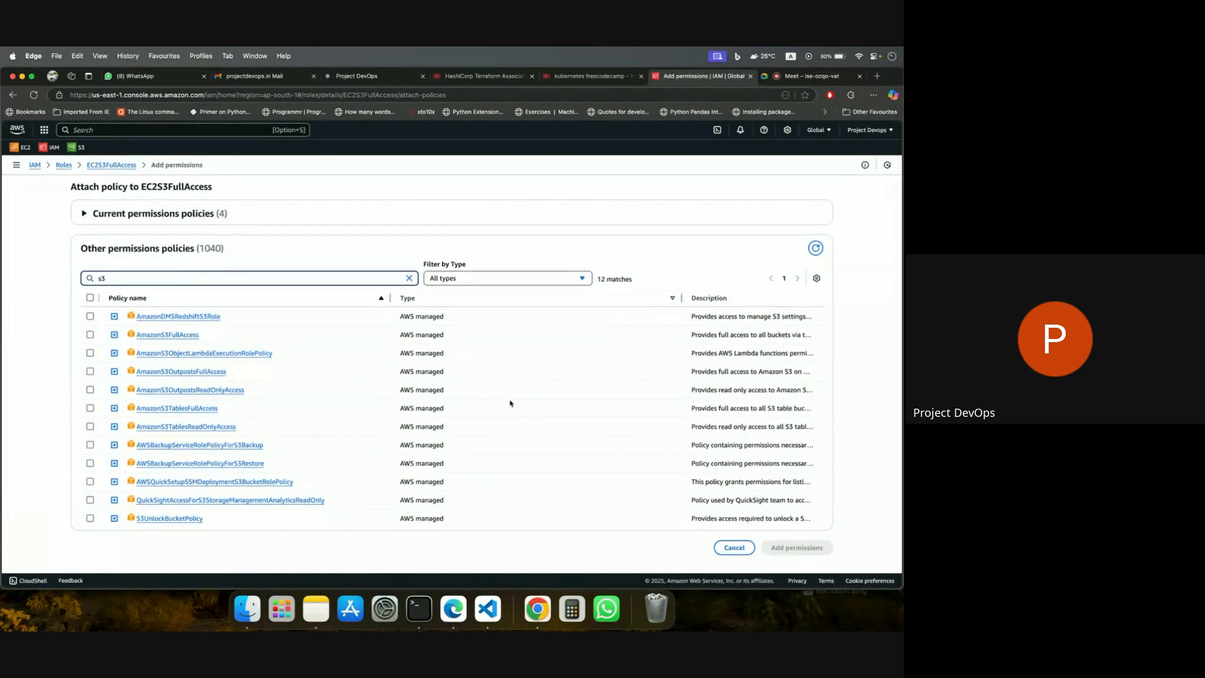
# Filter the s3 policies by Customer managed, by AWS managed - job function, and finally by AWS managed.
pyautogui.click(480, 279)
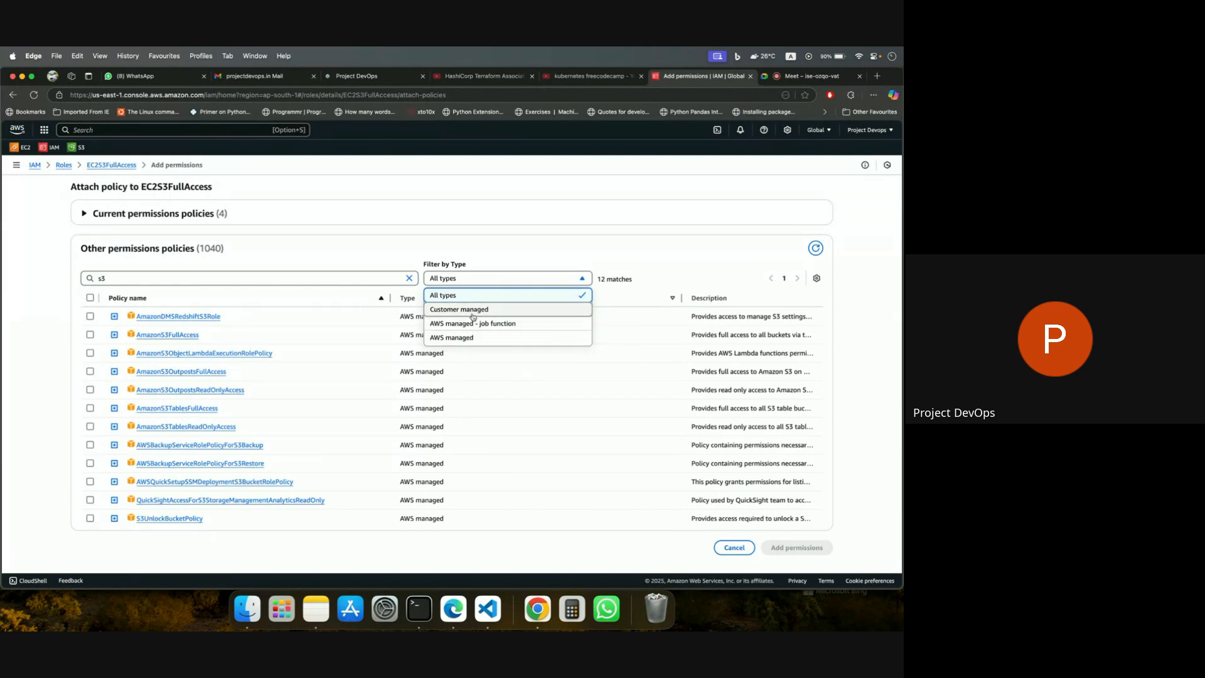
pyautogui.click(473, 311)
pyautogui.click(483, 279)
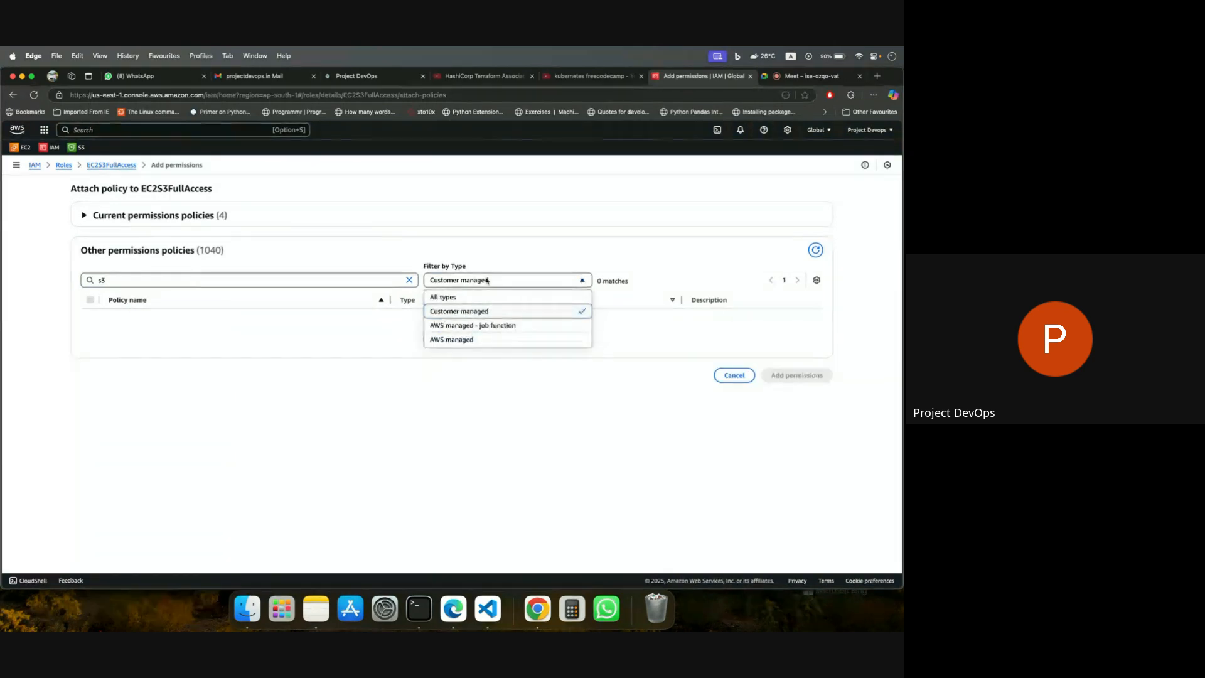
pyautogui.click(480, 324)
pyautogui.click(499, 283)
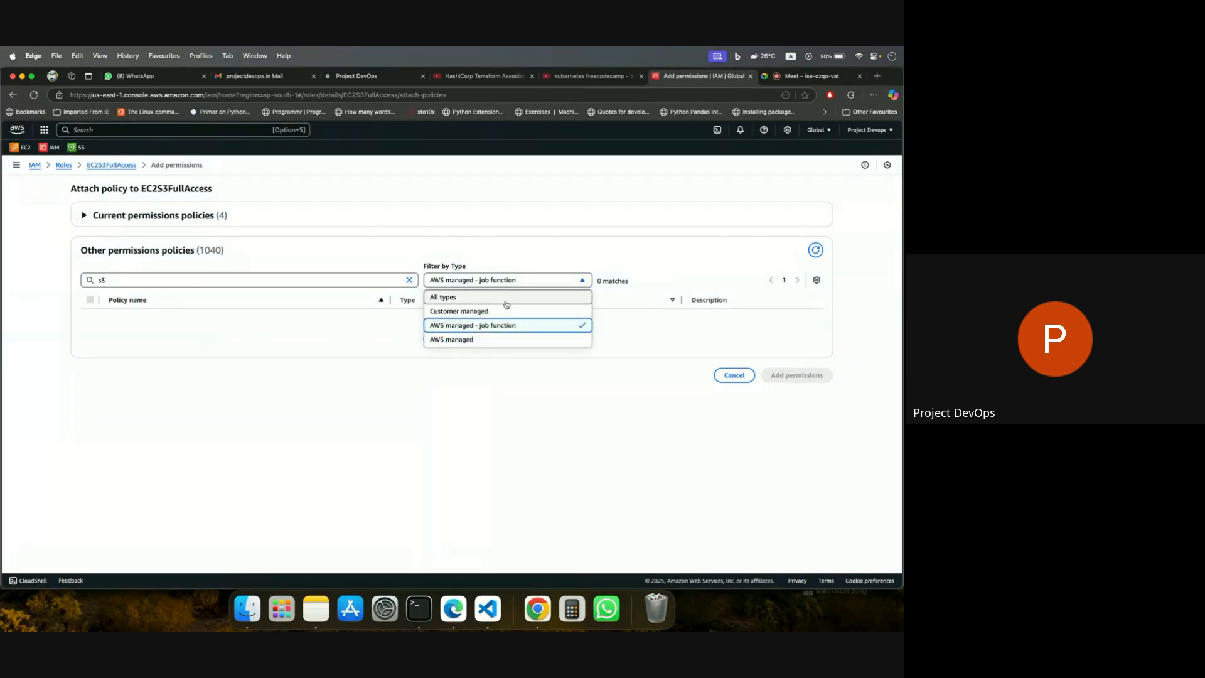
pyautogui.click(487, 342)
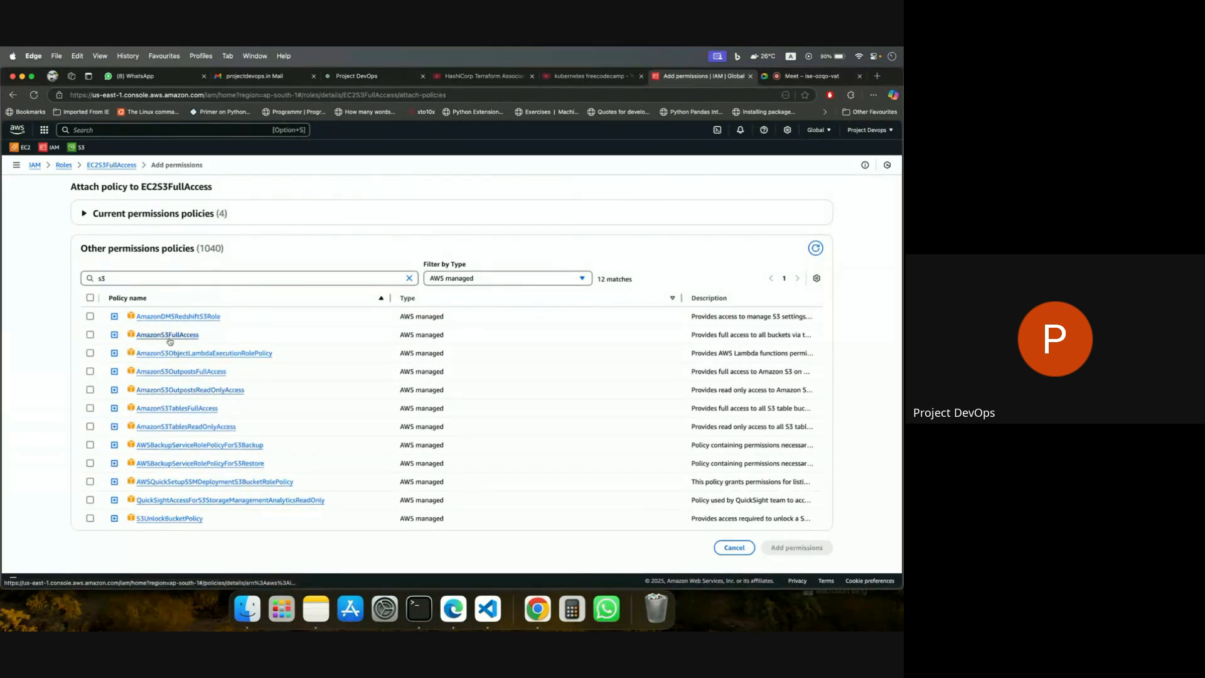
# Expand the AmazonS3FullAccess policy and examine its JSON actions and resource.
pyautogui.click(114, 335)
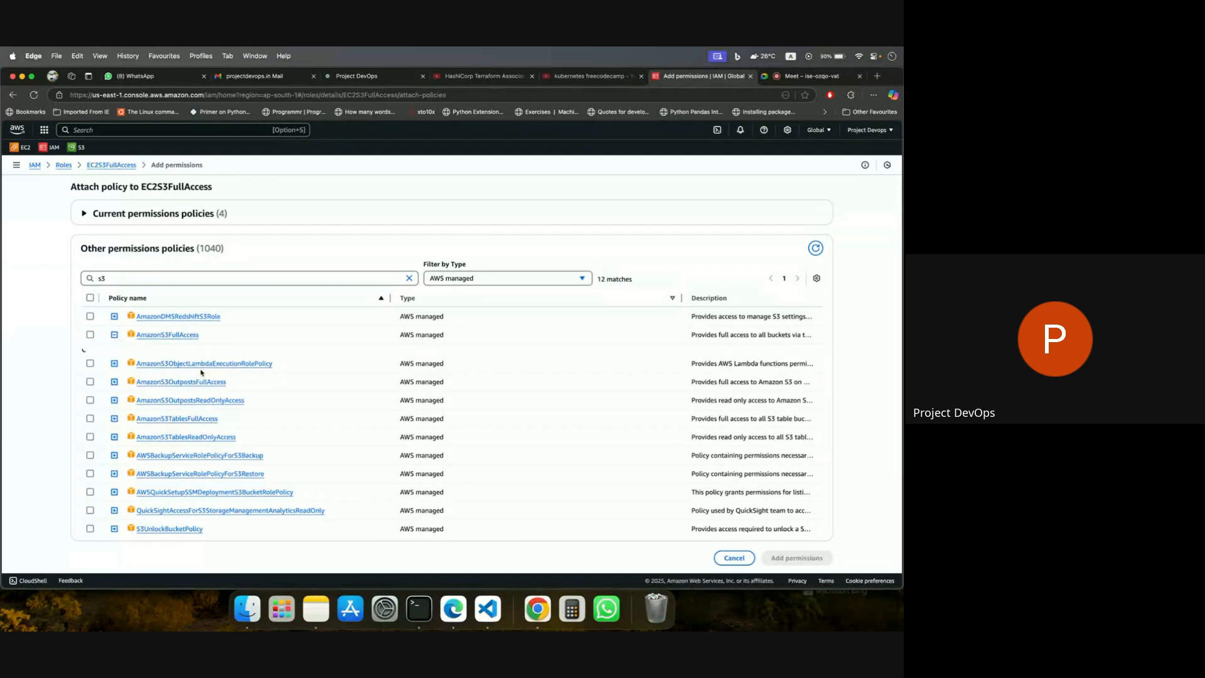
pyautogui.scroll(-1, 220, 437)
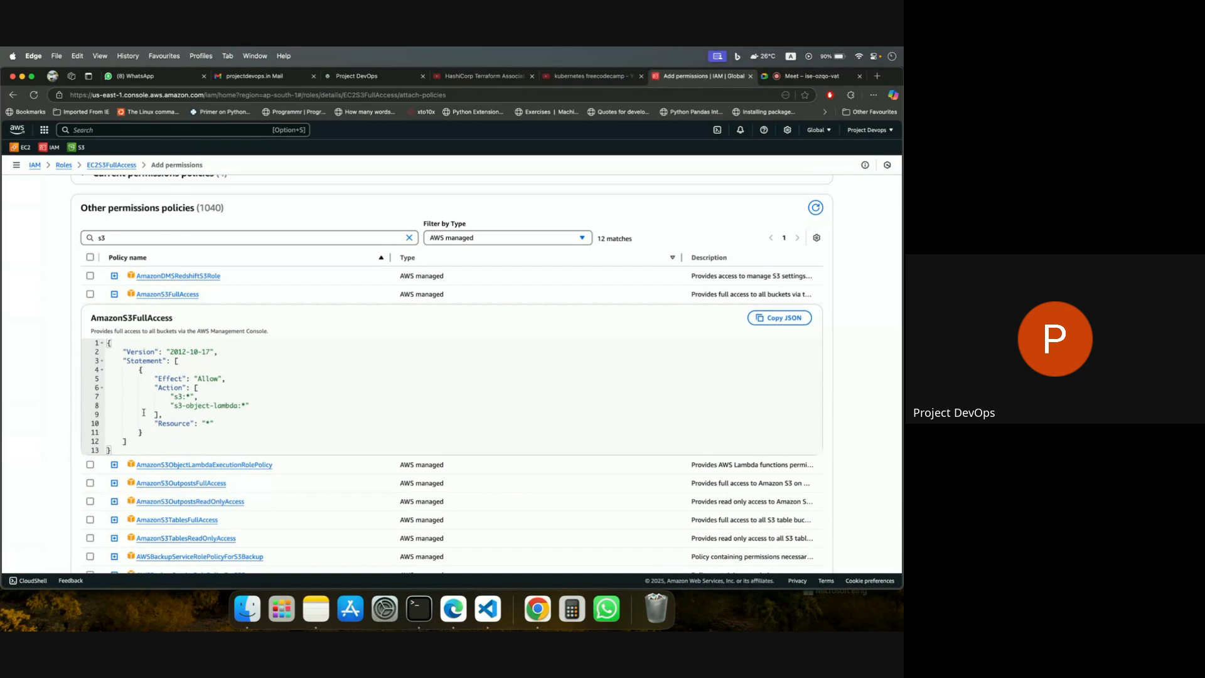
pyautogui.scroll(2, 193, 420)
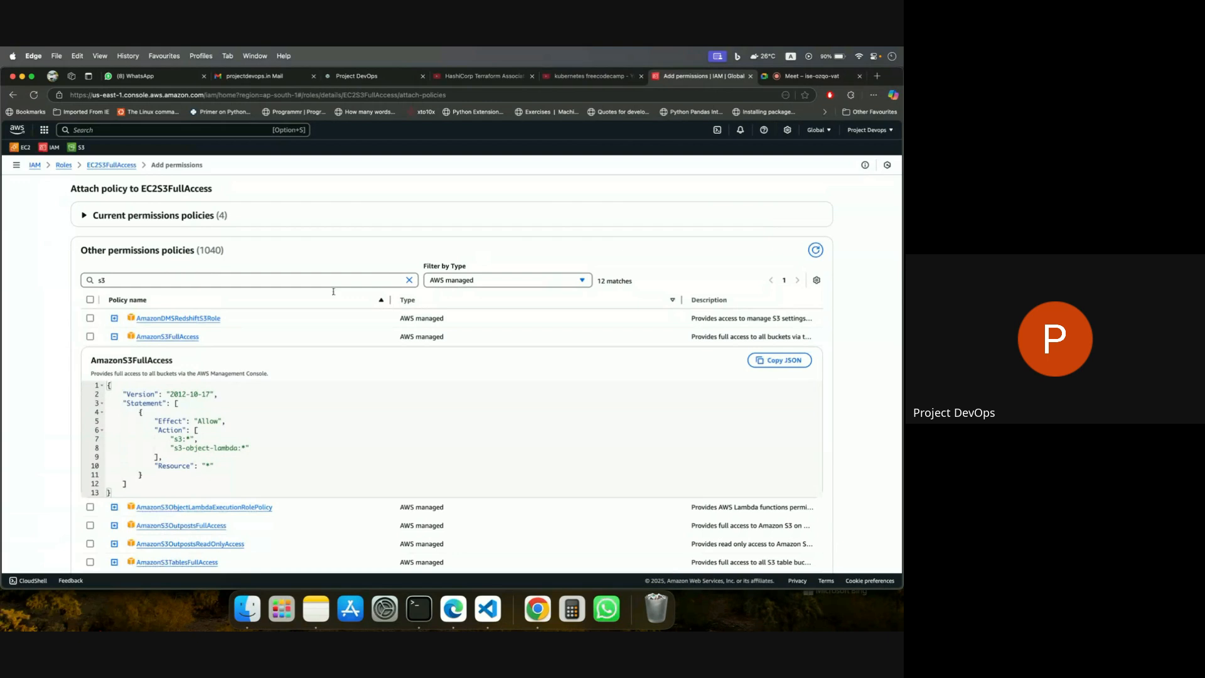
# Return to the EC2S3FullAccess role to view its options for adding permissions, and open the IAM users list.
pyautogui.click(112, 165)
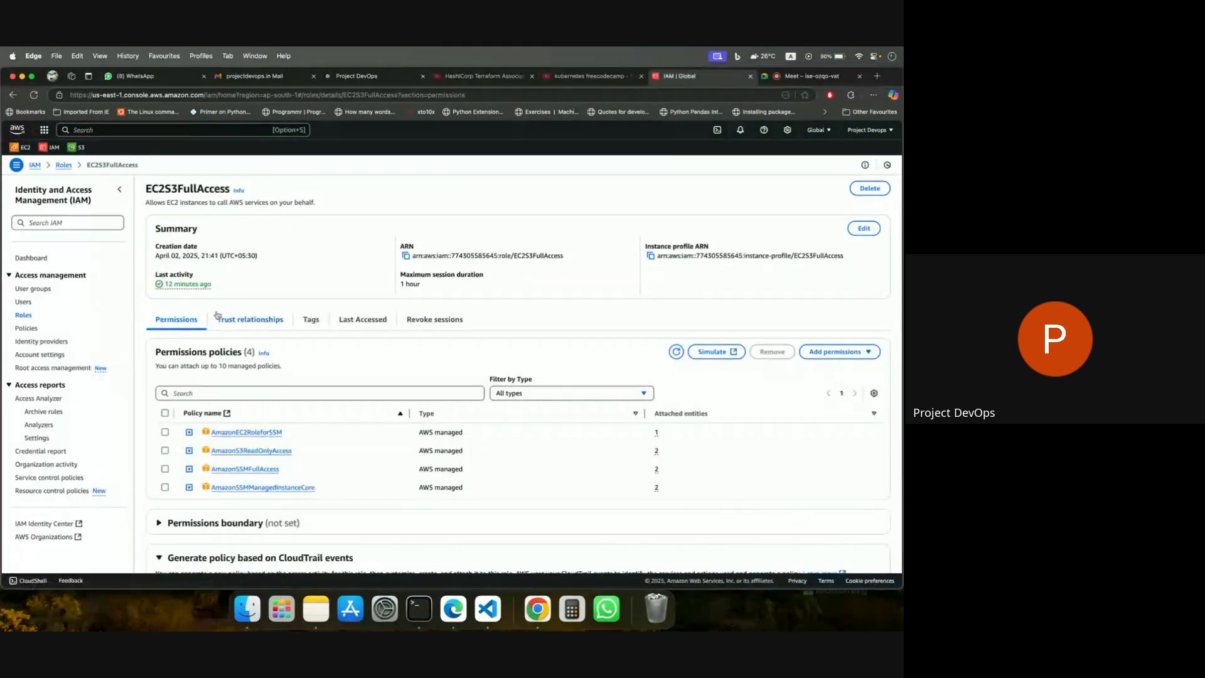
pyautogui.scroll(-3, 478, 428)
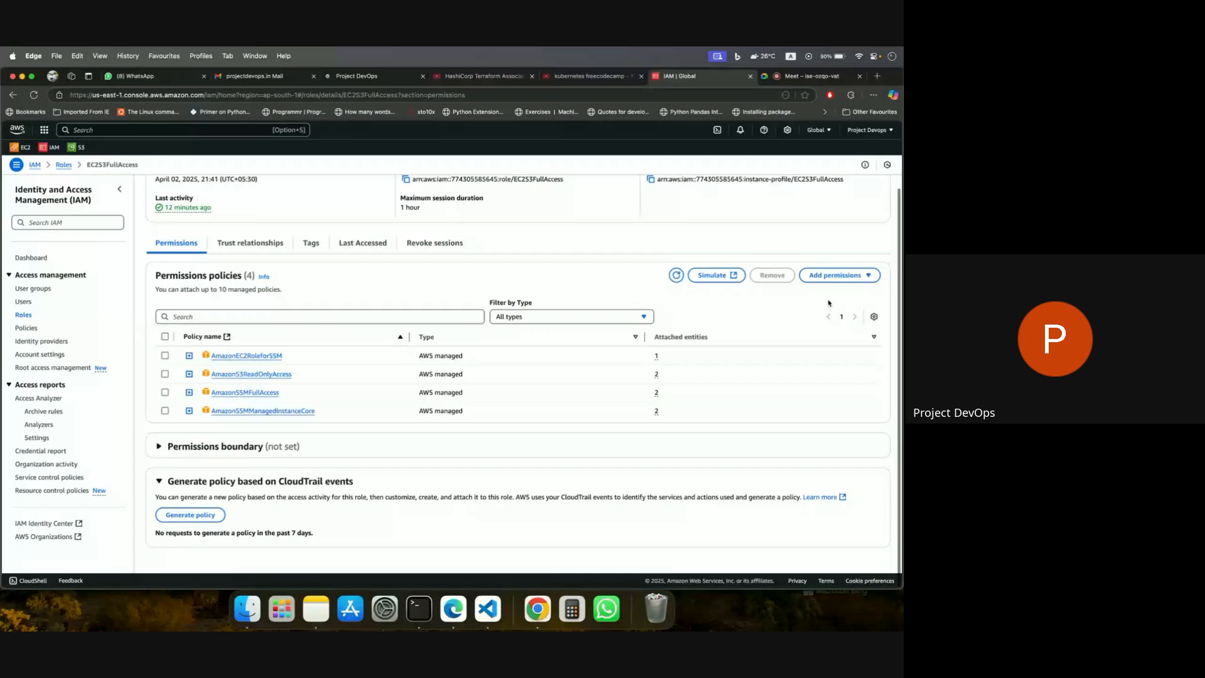
pyautogui.click(834, 275)
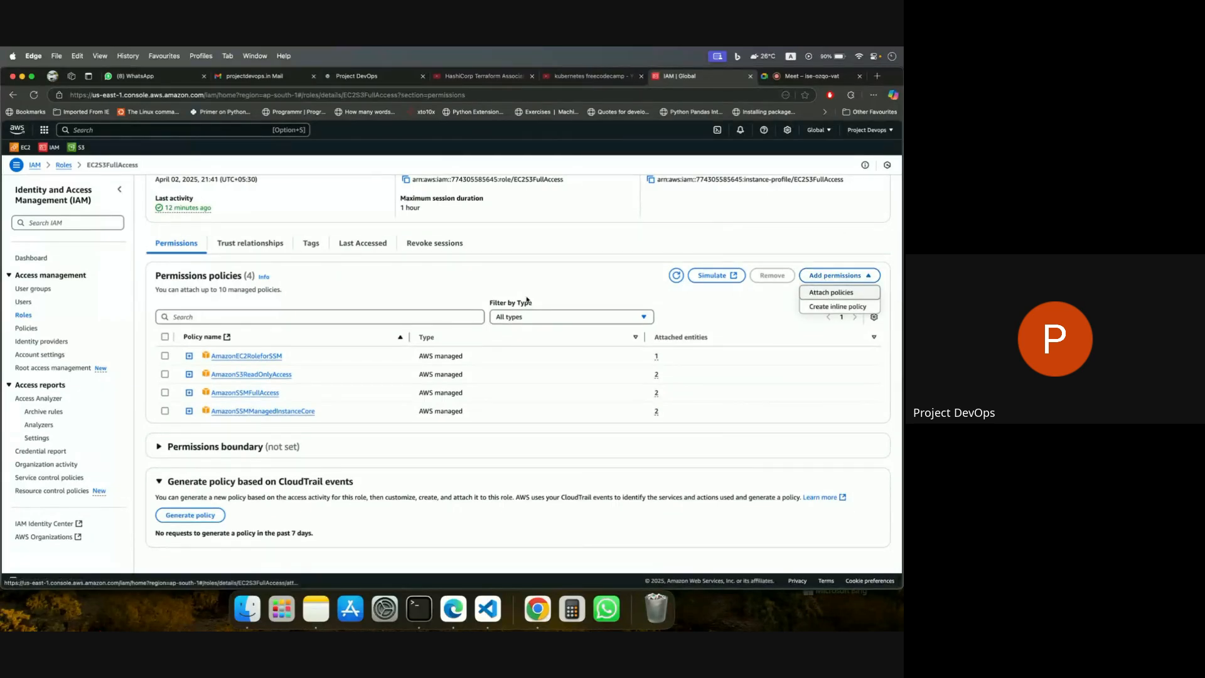
pyautogui.click(24, 301)
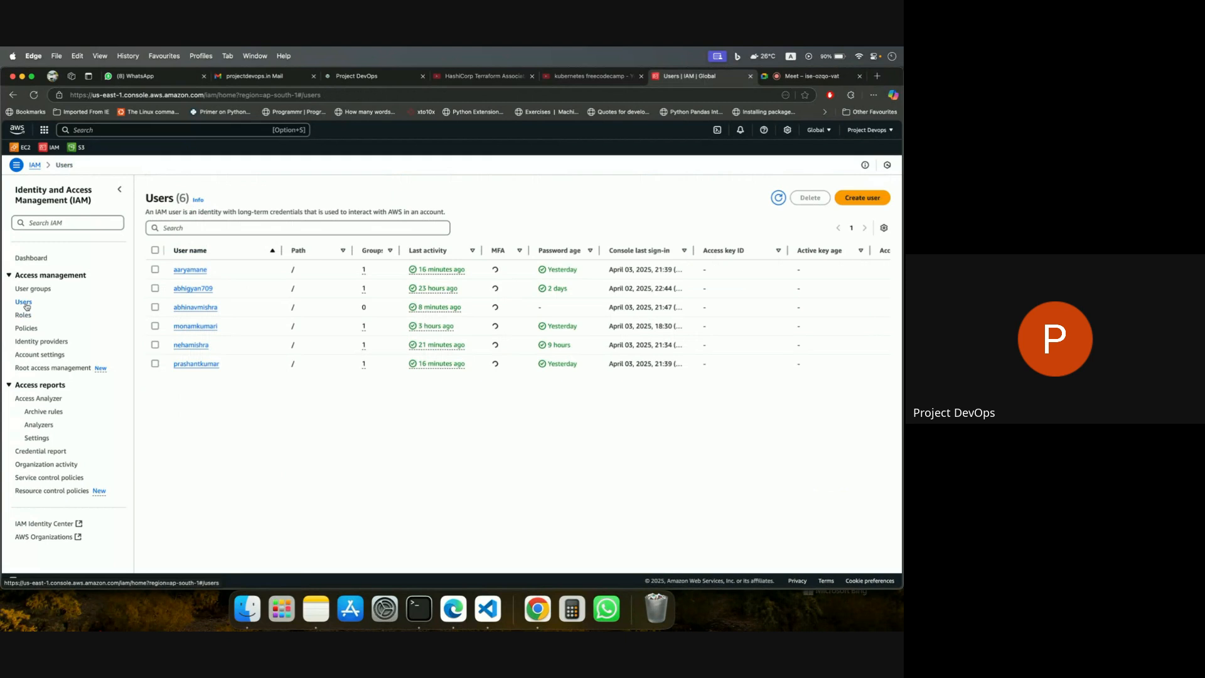
# Open the permissions of the DevOps_Users user group and examine the JSON of its AddUserMFA policy.
pyautogui.click(36, 290)
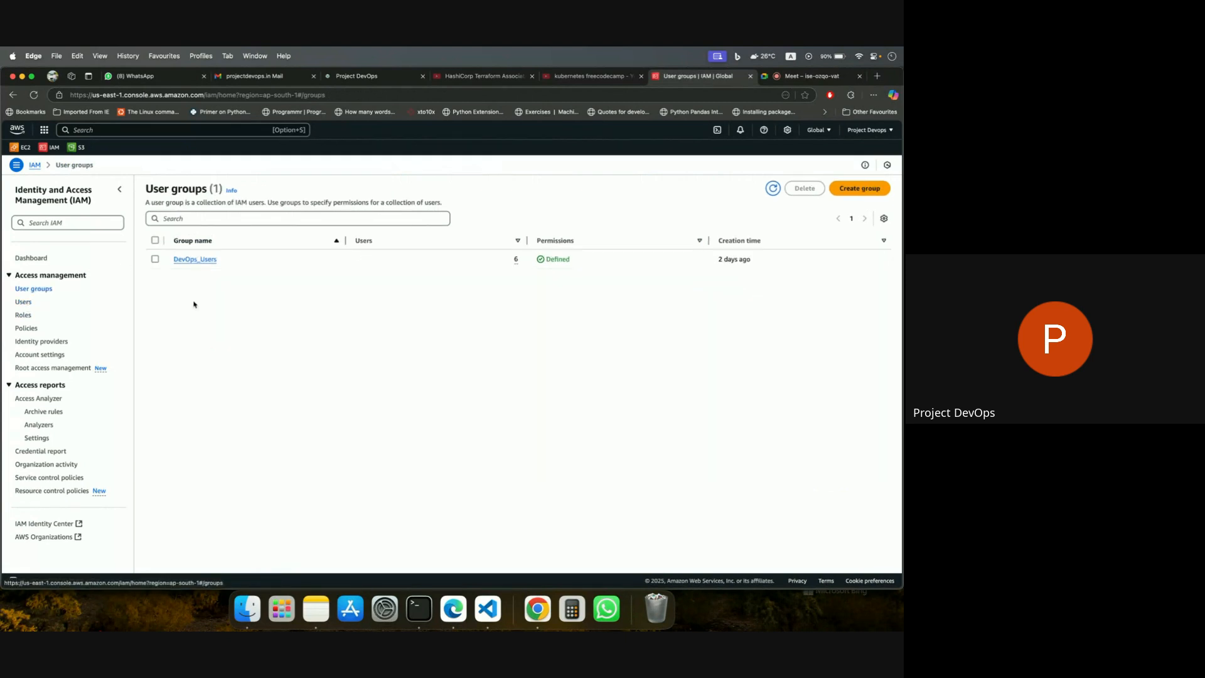
pyautogui.click(203, 260)
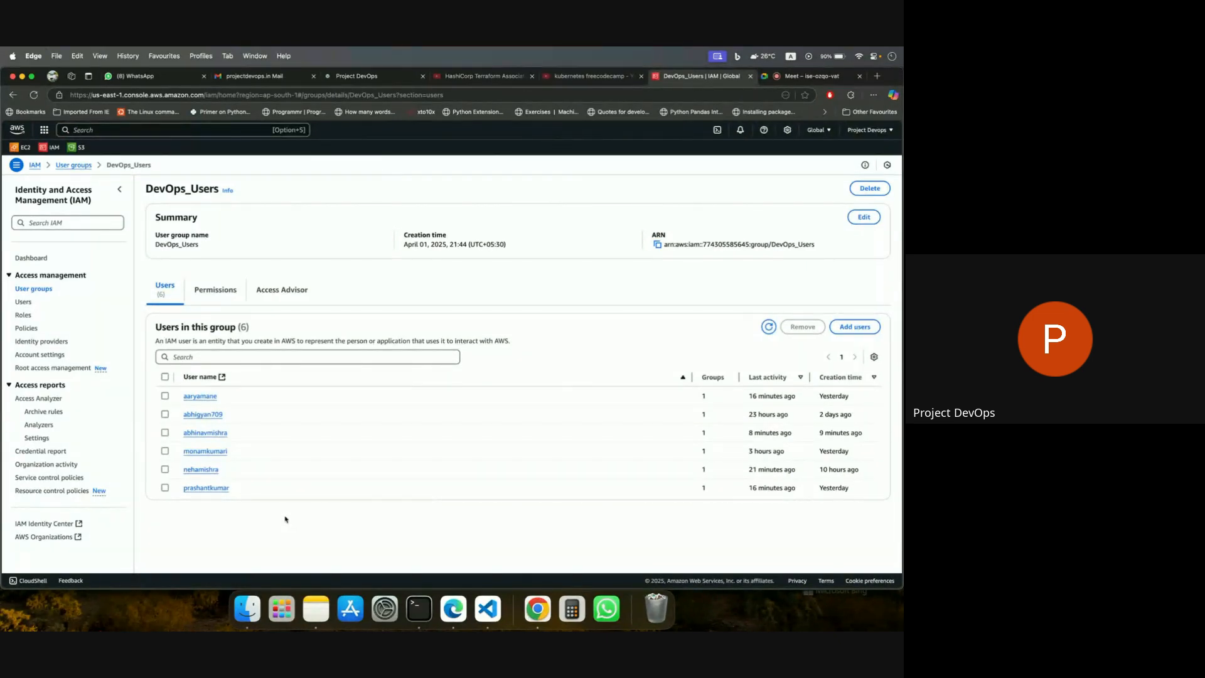
pyautogui.click(215, 289)
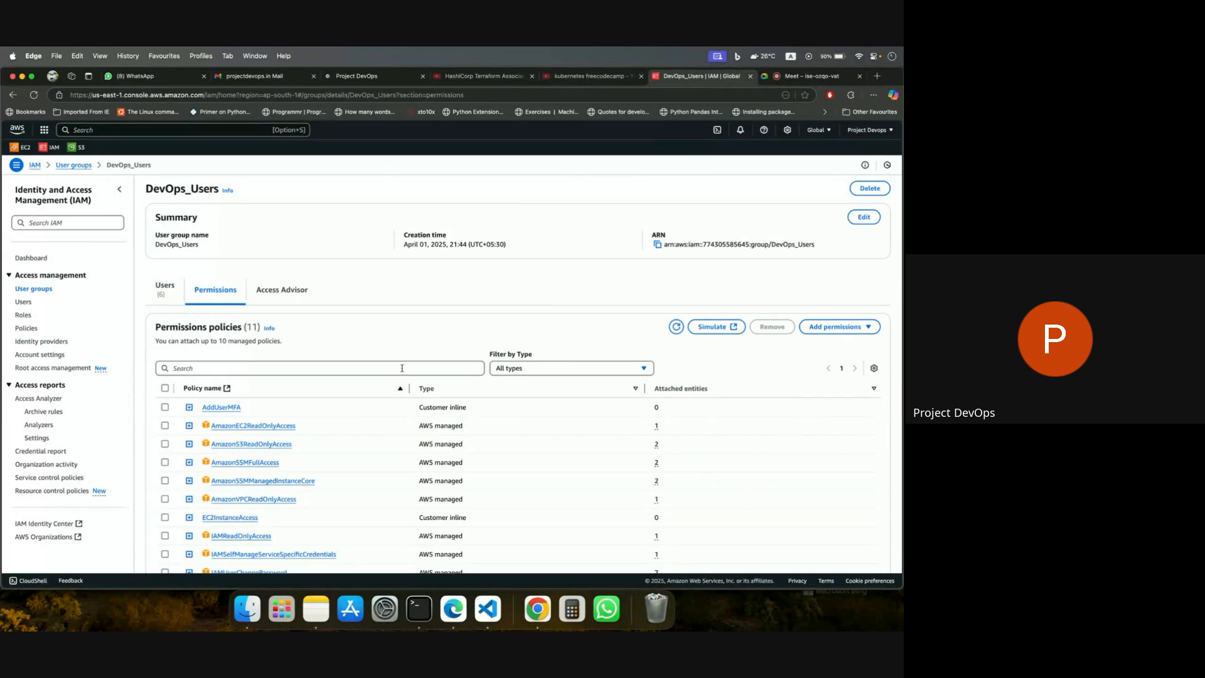
pyautogui.scroll(-2, 236, 374)
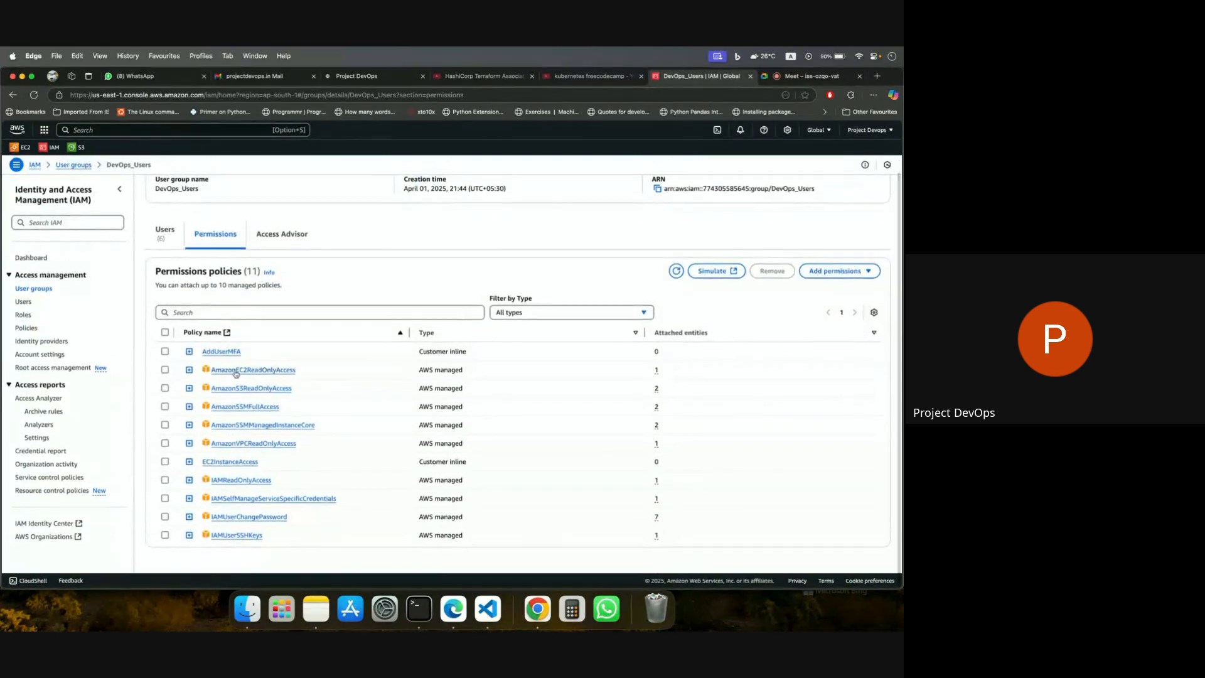
pyautogui.click(189, 351)
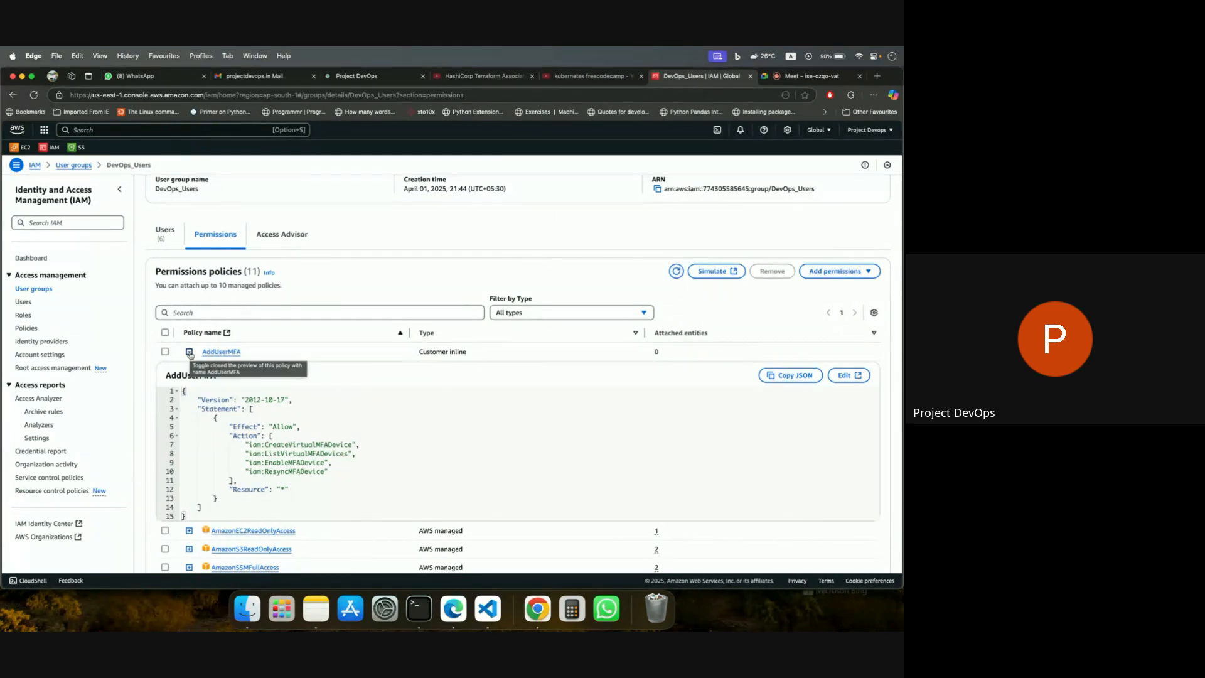
pyautogui.click(190, 353)
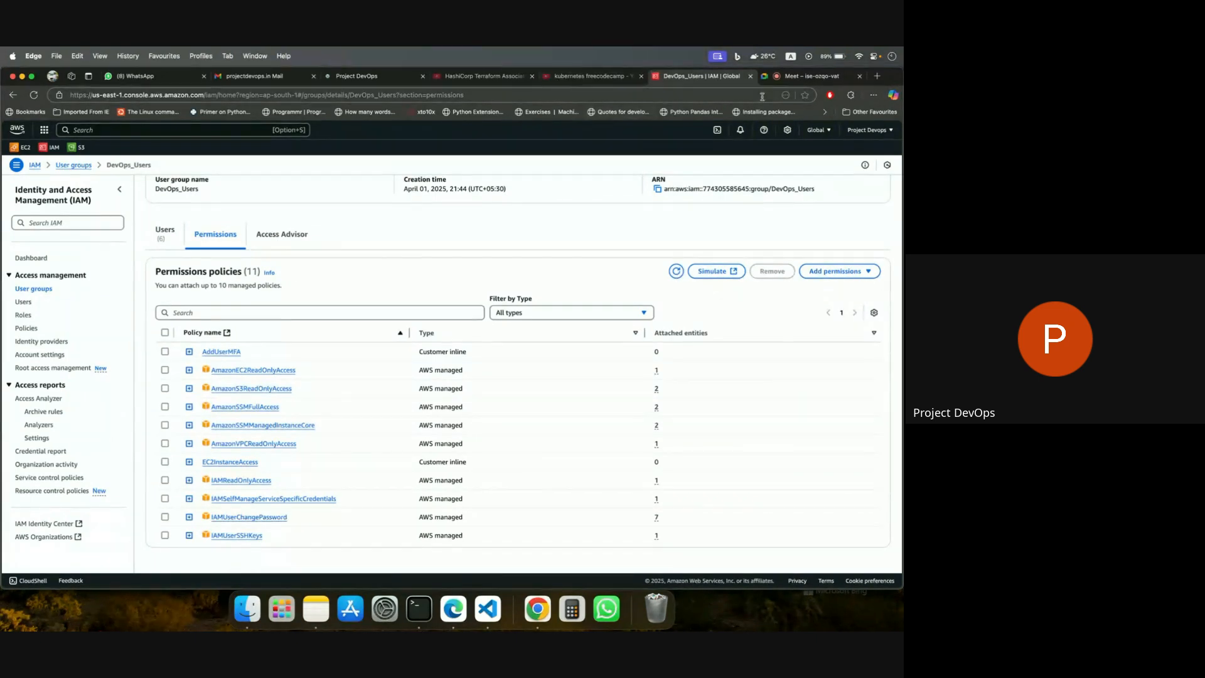
pyautogui.click(574, 85)
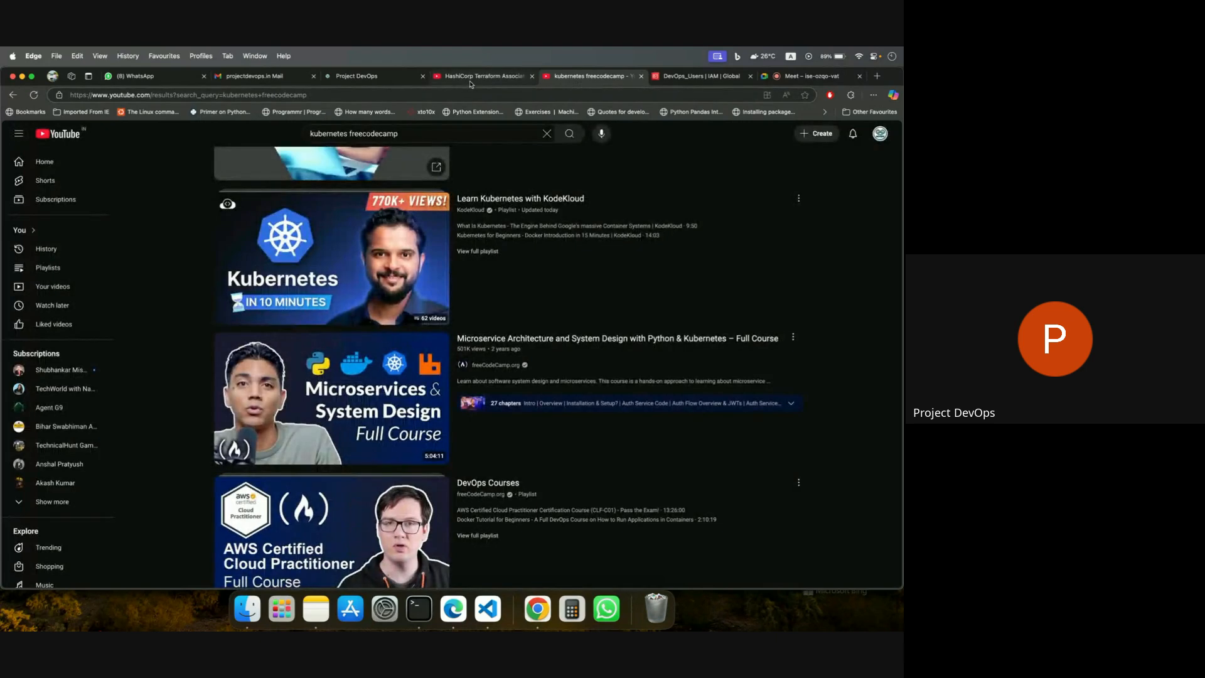
pyautogui.click(472, 82)
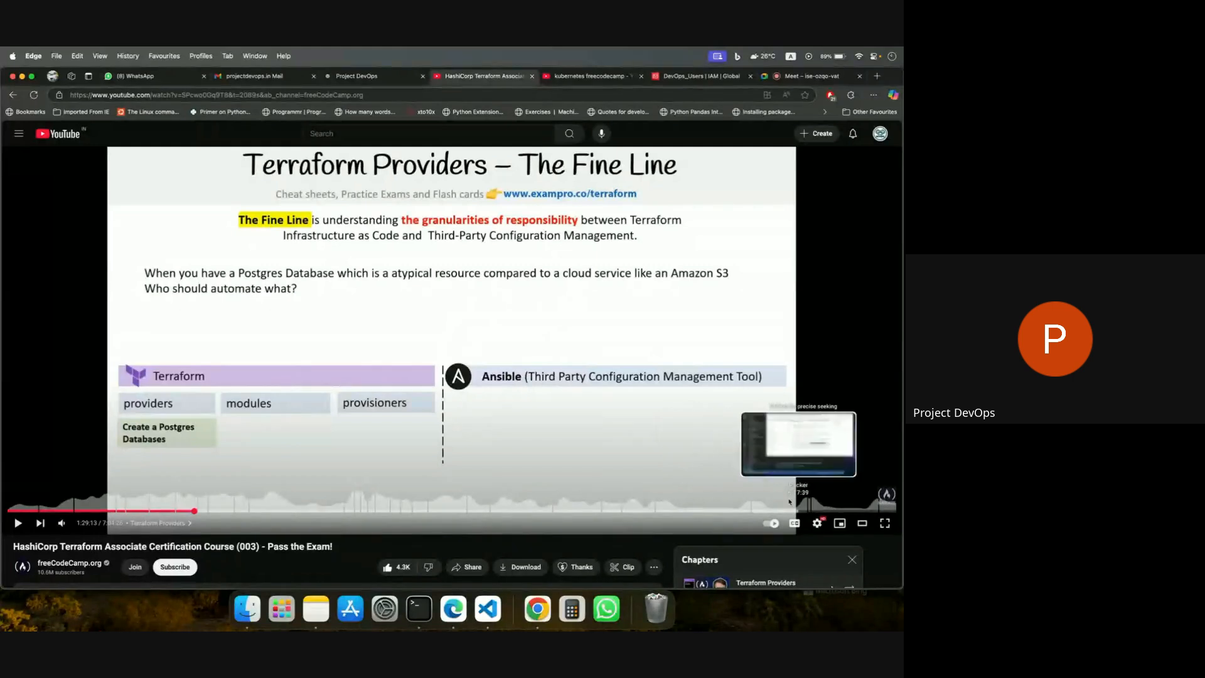
pyautogui.click(778, 79)
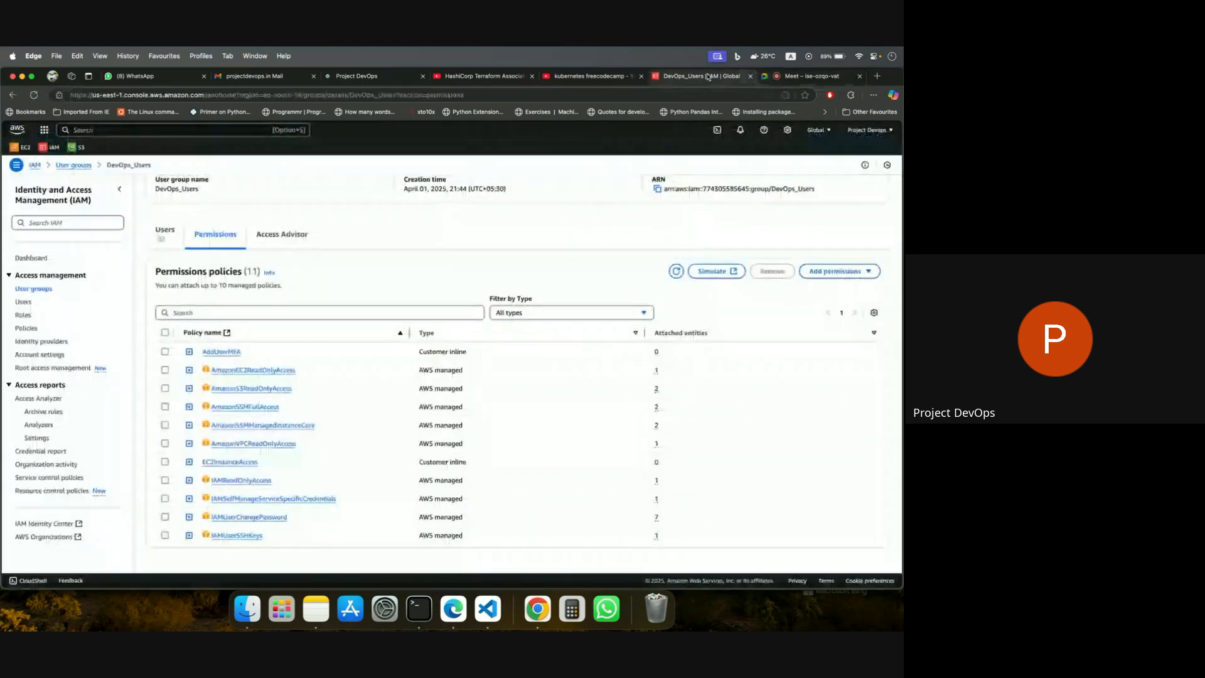
pyautogui.click(696, 76)
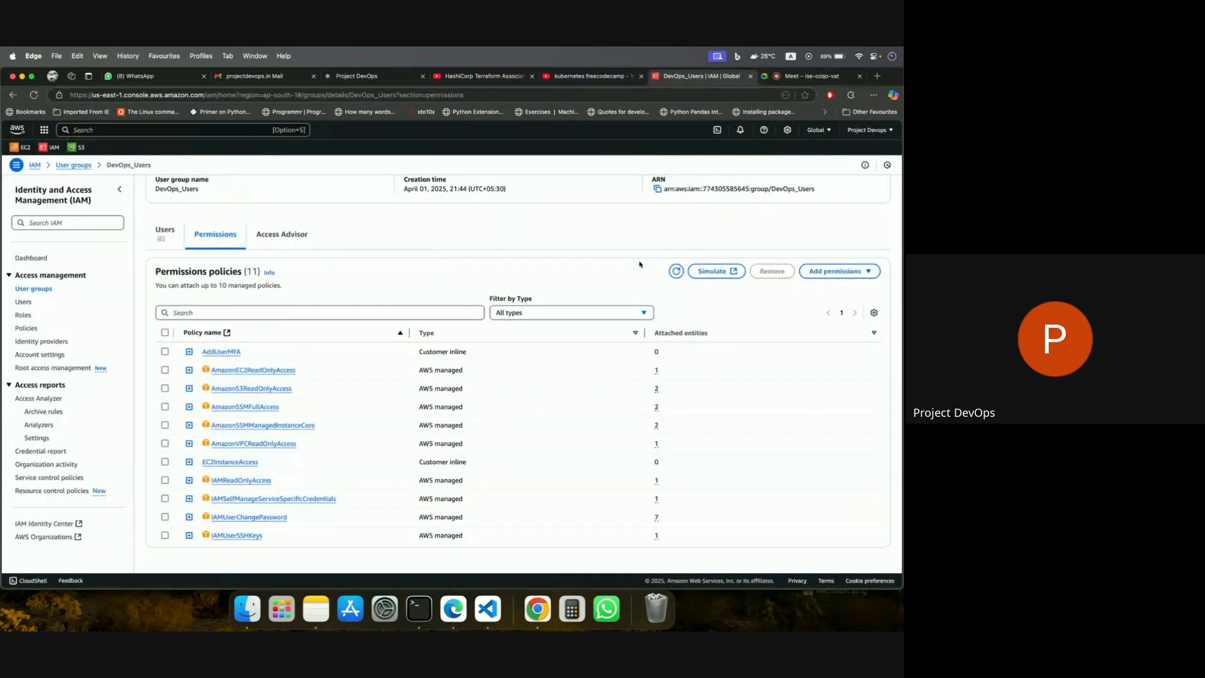
pyautogui.click(787, 77)
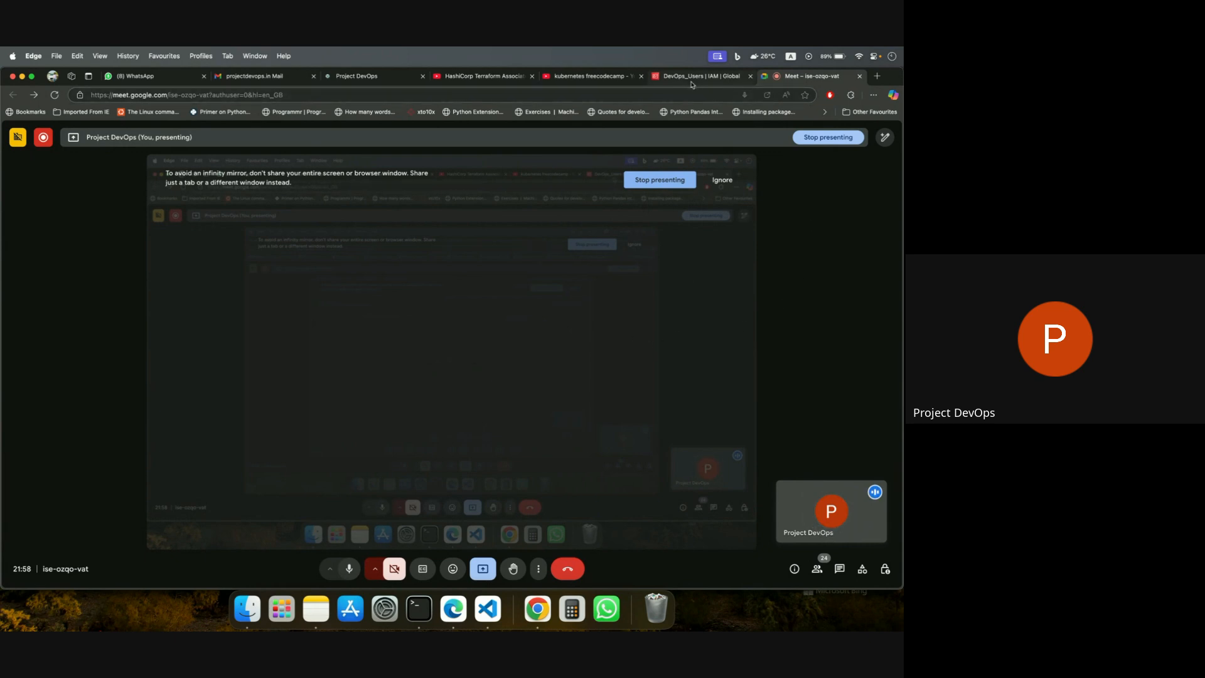
# Switch to VS Code, open aws-syllabus.md, and add "- done" to the AWS & CC - Basics topic.
pyautogui.hotkey('ctrl', 'Right')
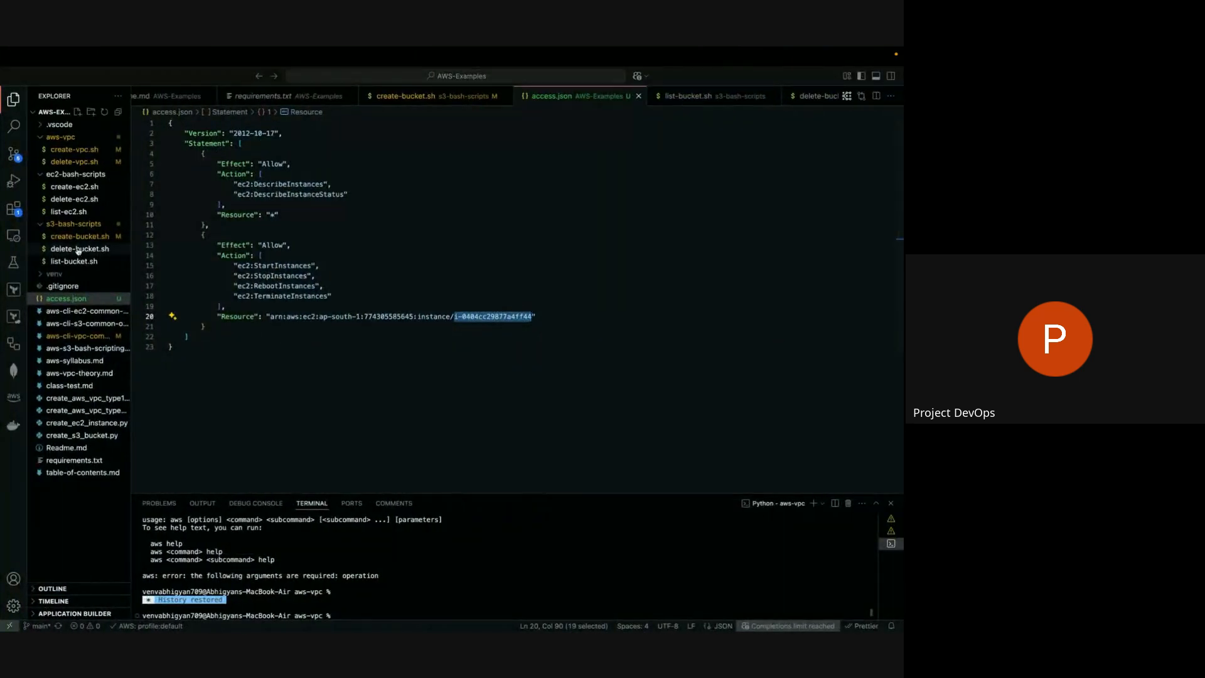
pyautogui.click(110, 361)
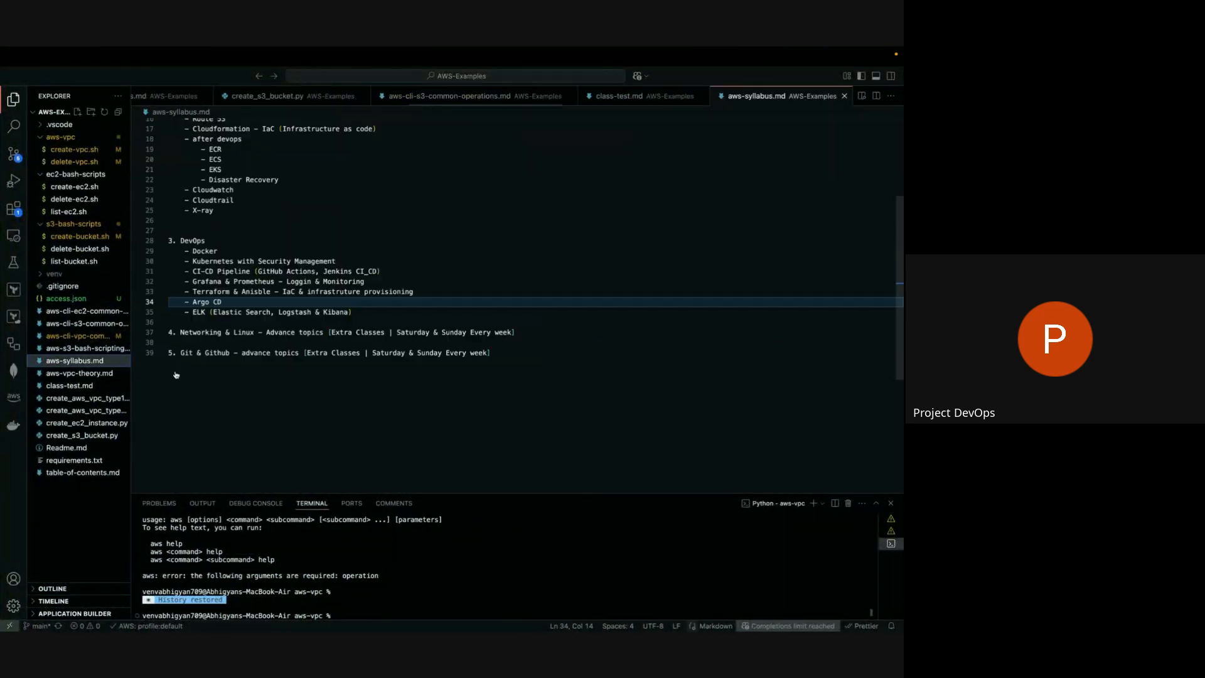
pyautogui.scroll(5, 176, 375)
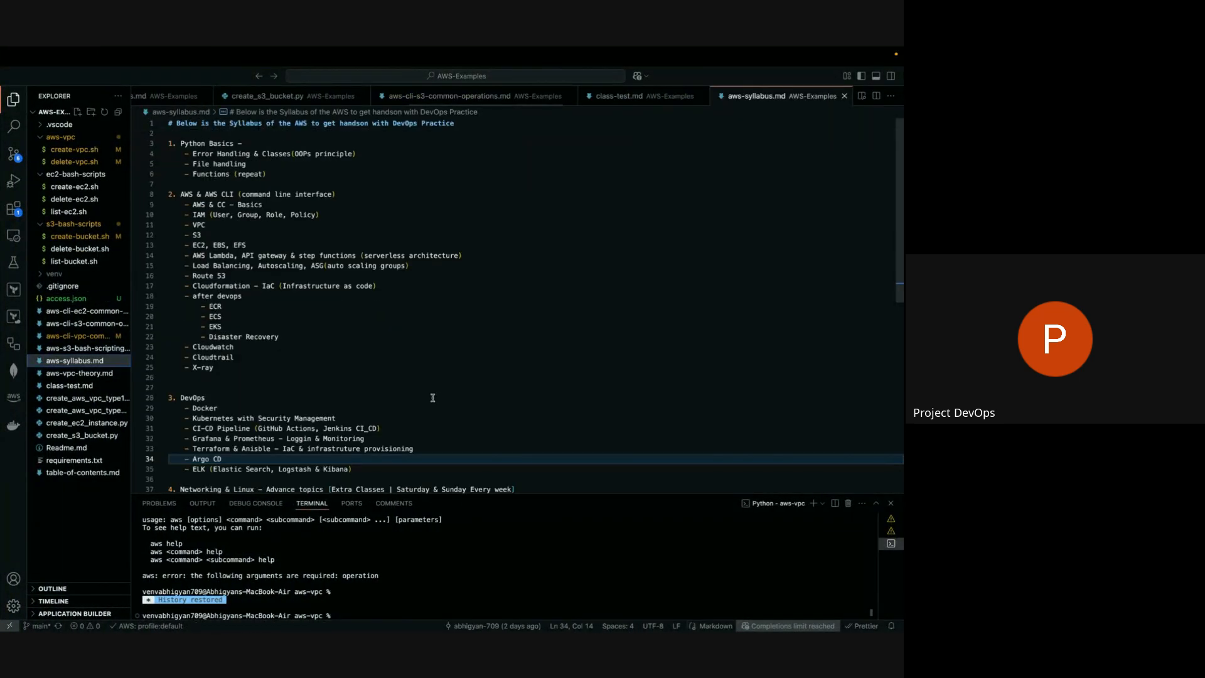
pyautogui.click(276, 205)
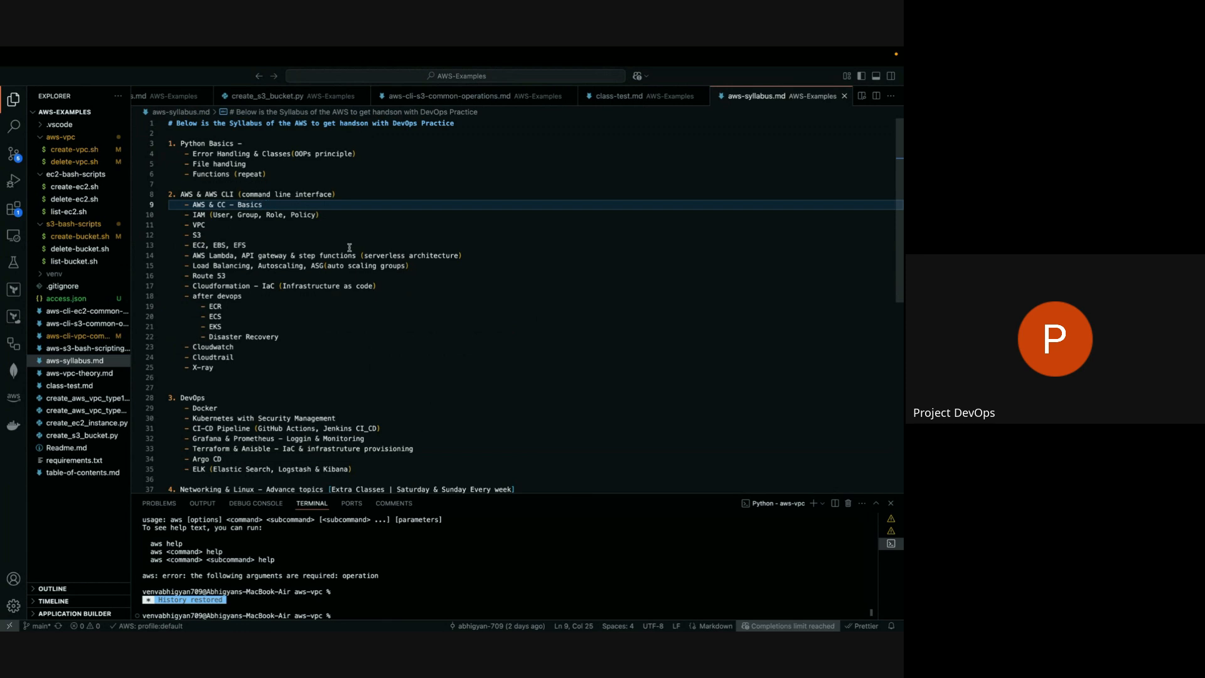
pyautogui.click(356, 212)
pyautogui.click(277, 204)
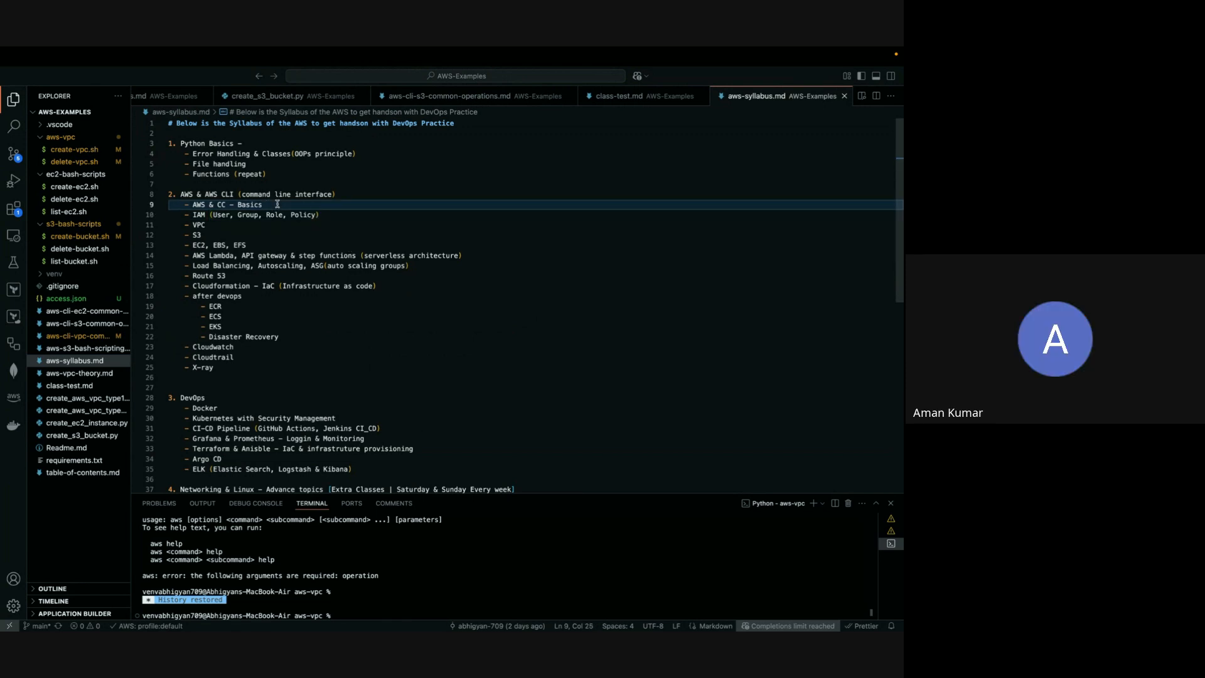
pyautogui.write('- done')
# Add "- done" to the IAM (User, Group, Role, Policy) topic in the syllabus.
pyautogui.click(335, 214)
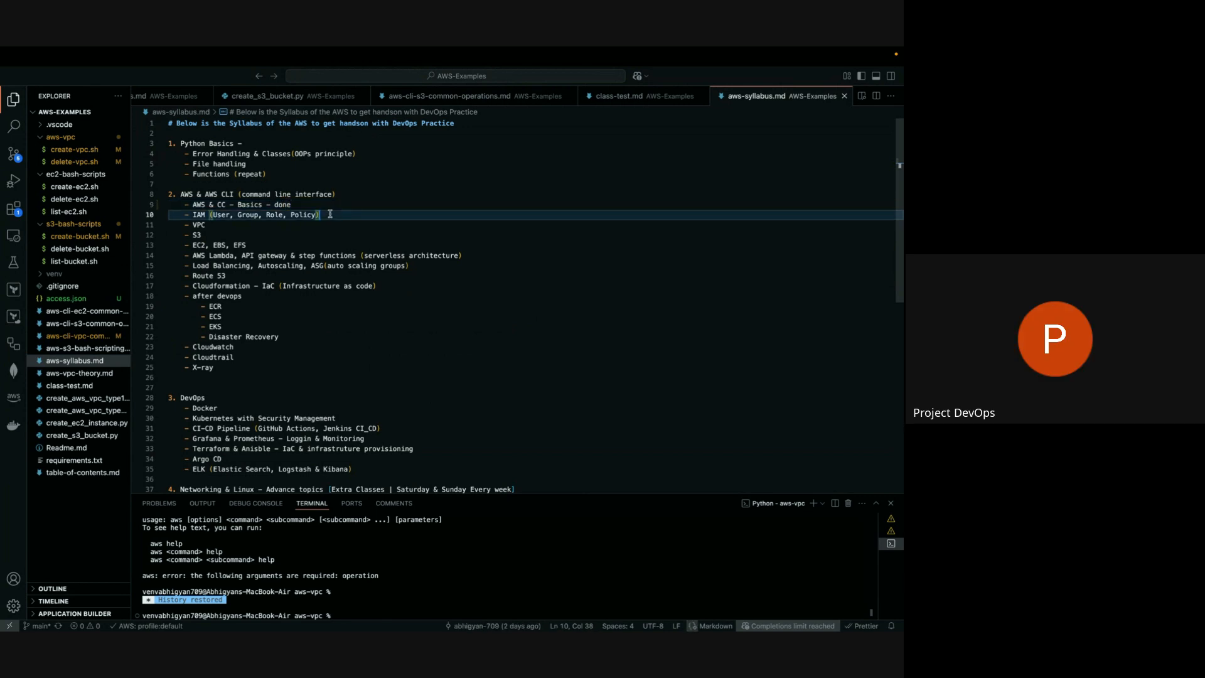
pyautogui.write('- d0n')
pyautogui.press('BackSpace')
pyautogui.press('BackSpace')
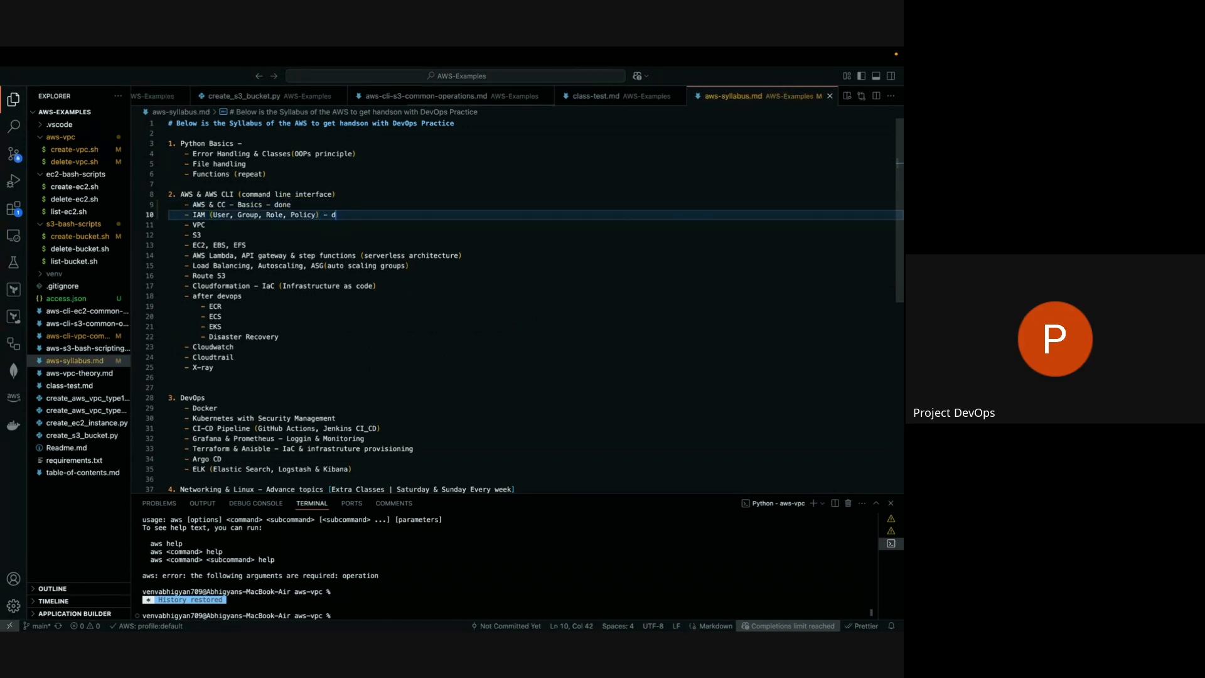
pyautogui.write('one')
# Review the AWS & AWS CLI topics, the DevOps section, and the VPC and S3 entries in the syllabus.
pyautogui.click(251, 224)
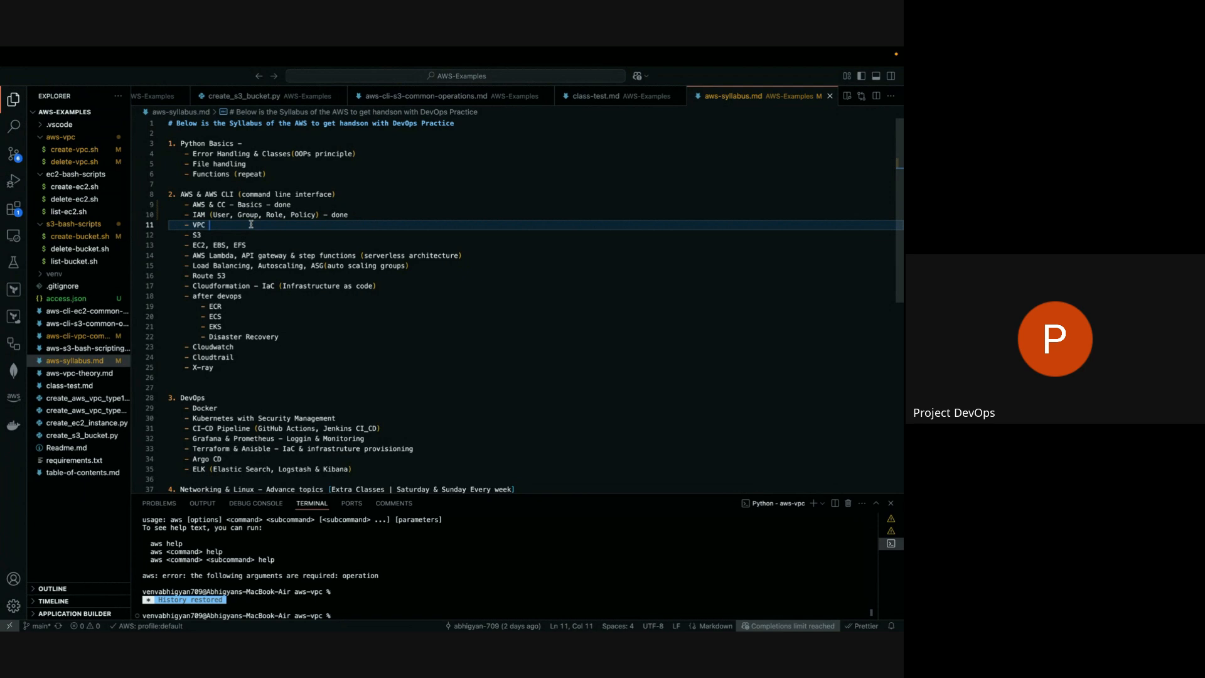
pyautogui.moveTo(236, 378); pyautogui.dragTo(187, 204)
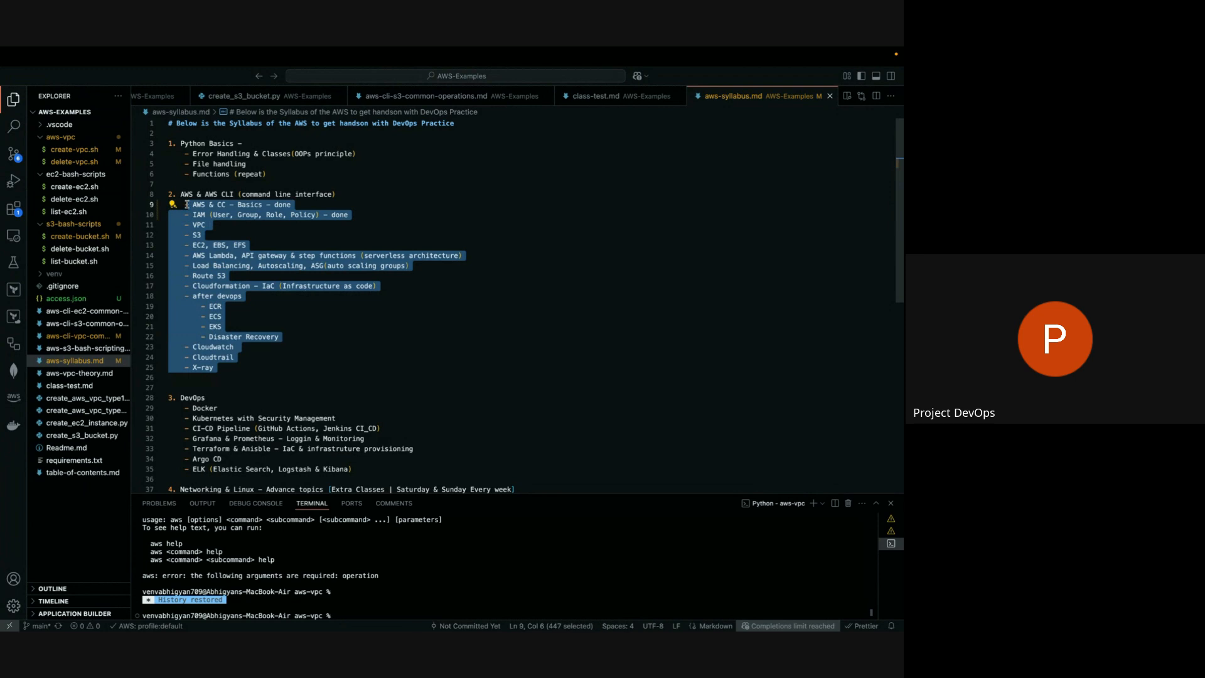
pyautogui.click(276, 367)
pyautogui.moveTo(255, 371); pyautogui.dragTo(186, 204)
pyautogui.scroll(-4, 295, 306)
pyautogui.moveTo(192, 296); pyautogui.dragTo(416, 356)
pyautogui.click(364, 367)
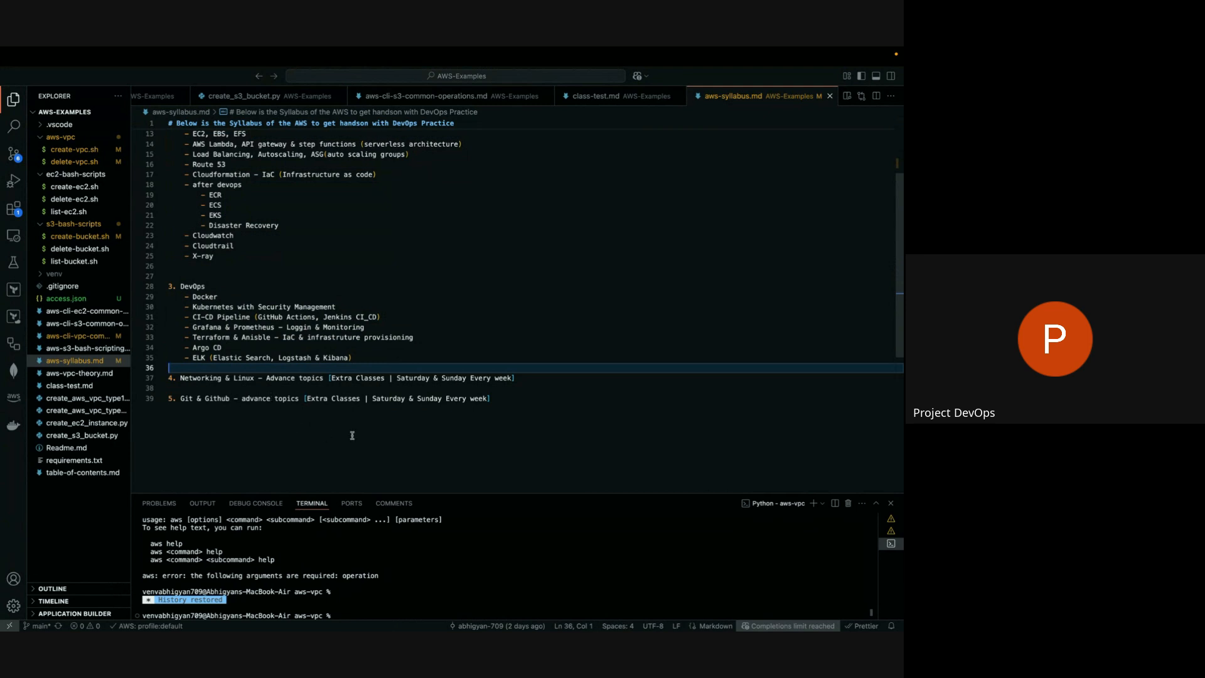
pyautogui.scroll(5, 352, 435)
pyautogui.scroll(1, 352, 435)
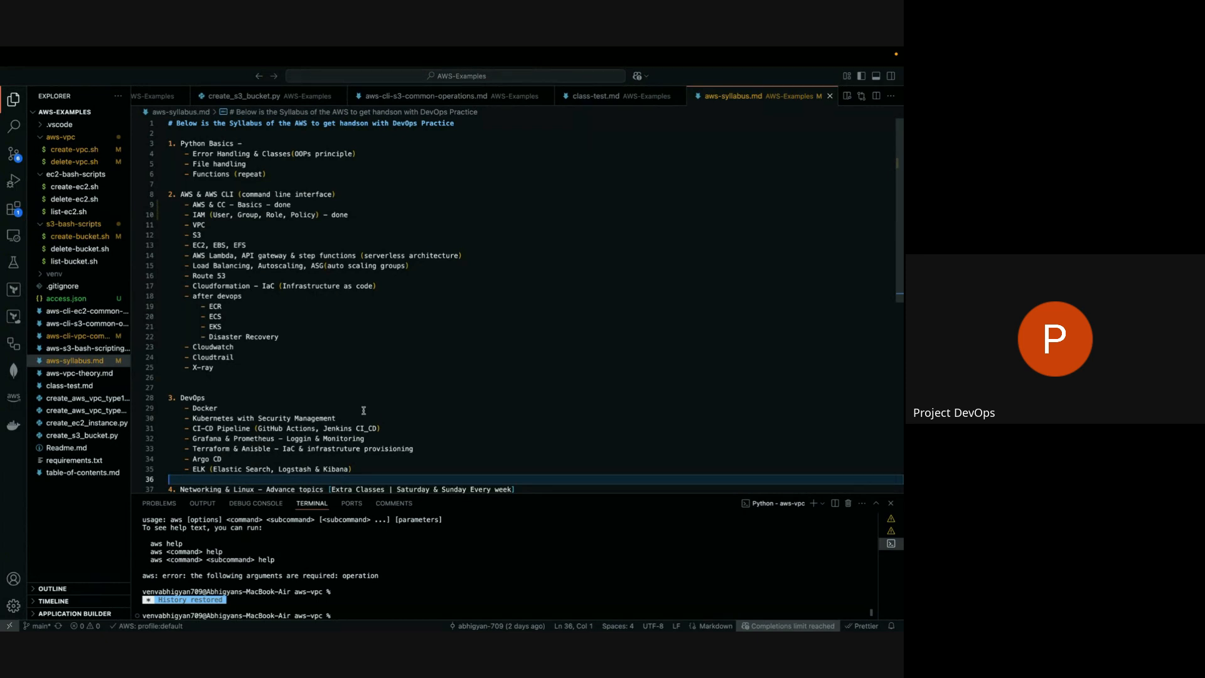
pyautogui.click(220, 225)
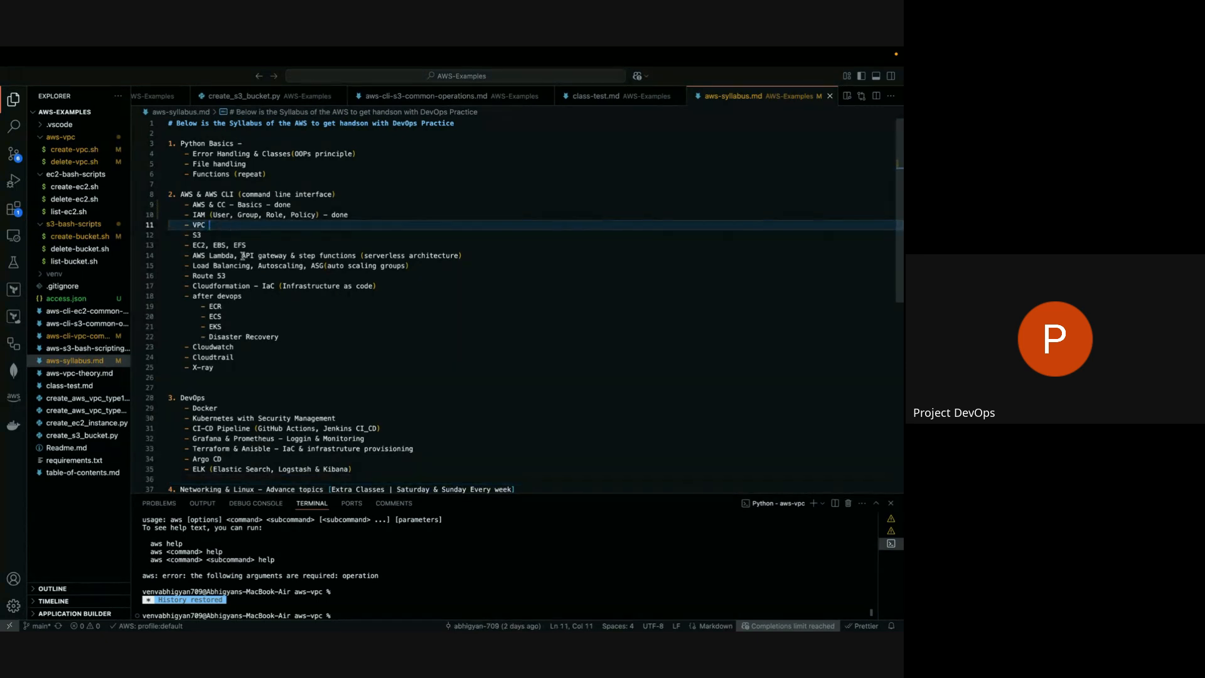
pyautogui.doubleClick(219, 235)
# Switch back to Edge, return to the AWS console, and open the list of S3 buckets.
pyautogui.hotkey('ctrl', 'Left')
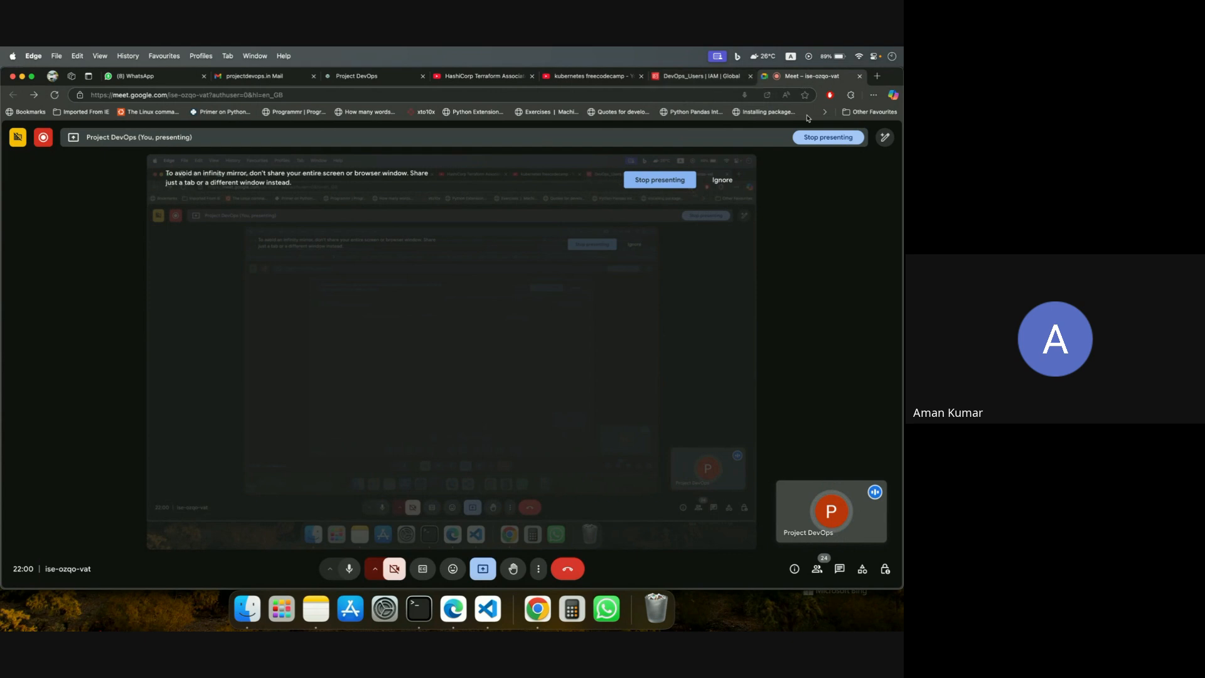
pyautogui.click(877, 76)
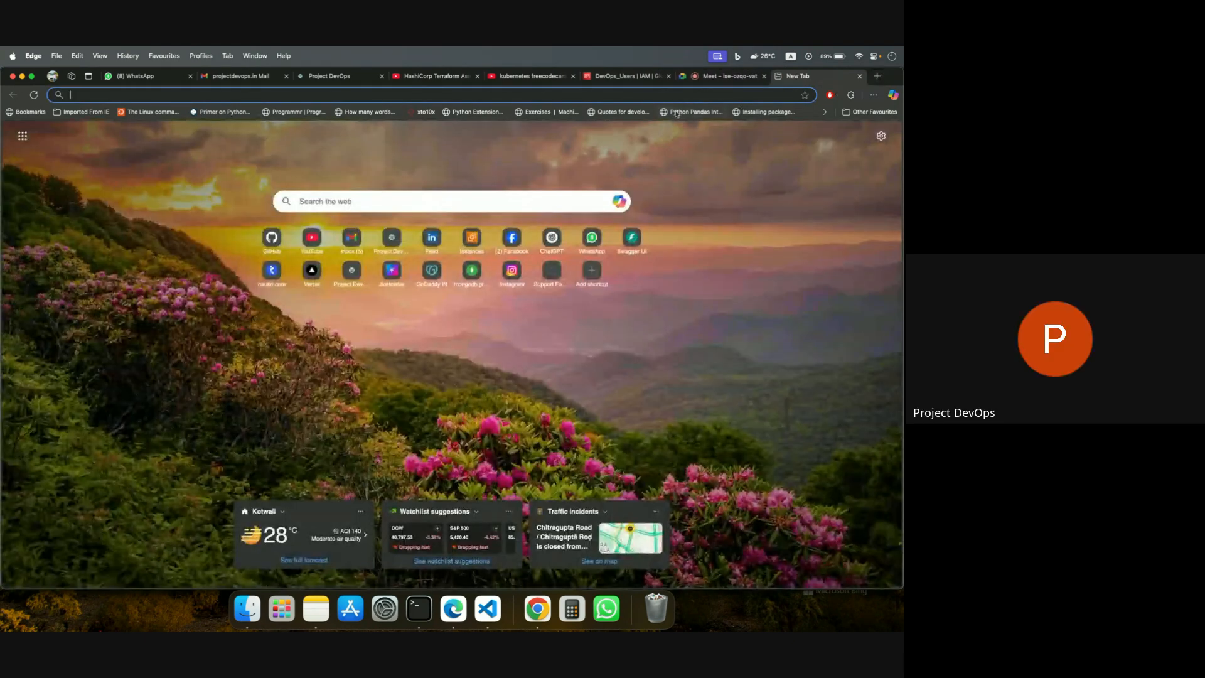
pyautogui.click(624, 76)
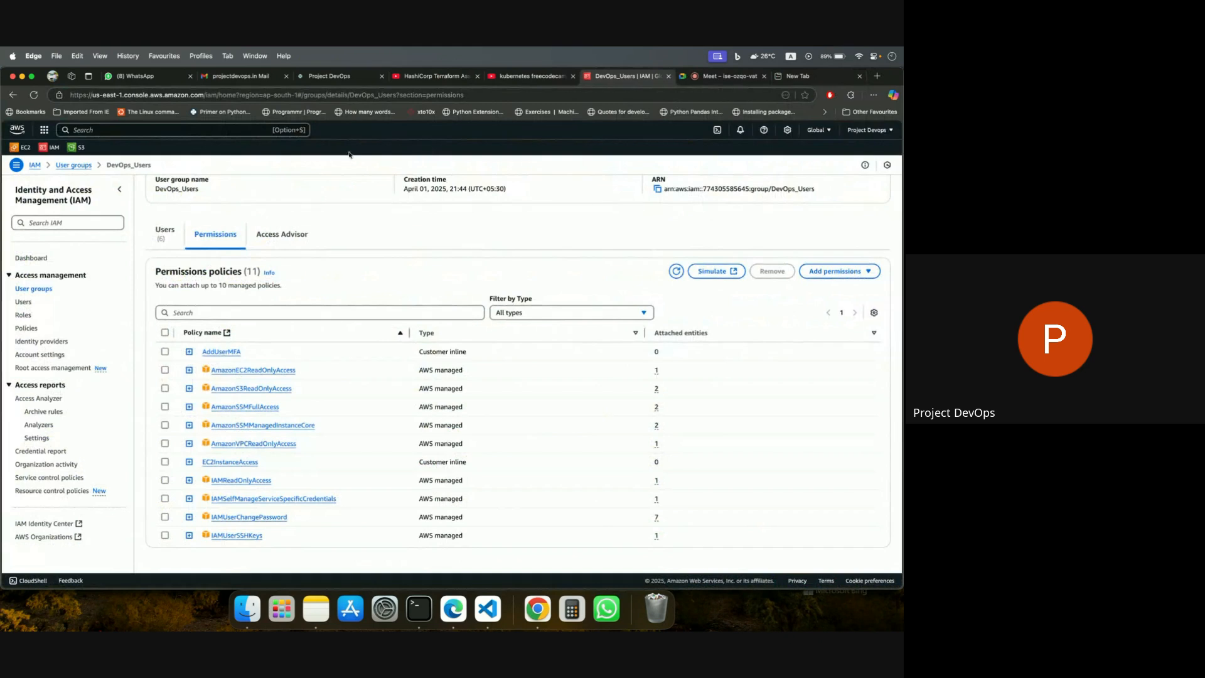
pyautogui.click(80, 148)
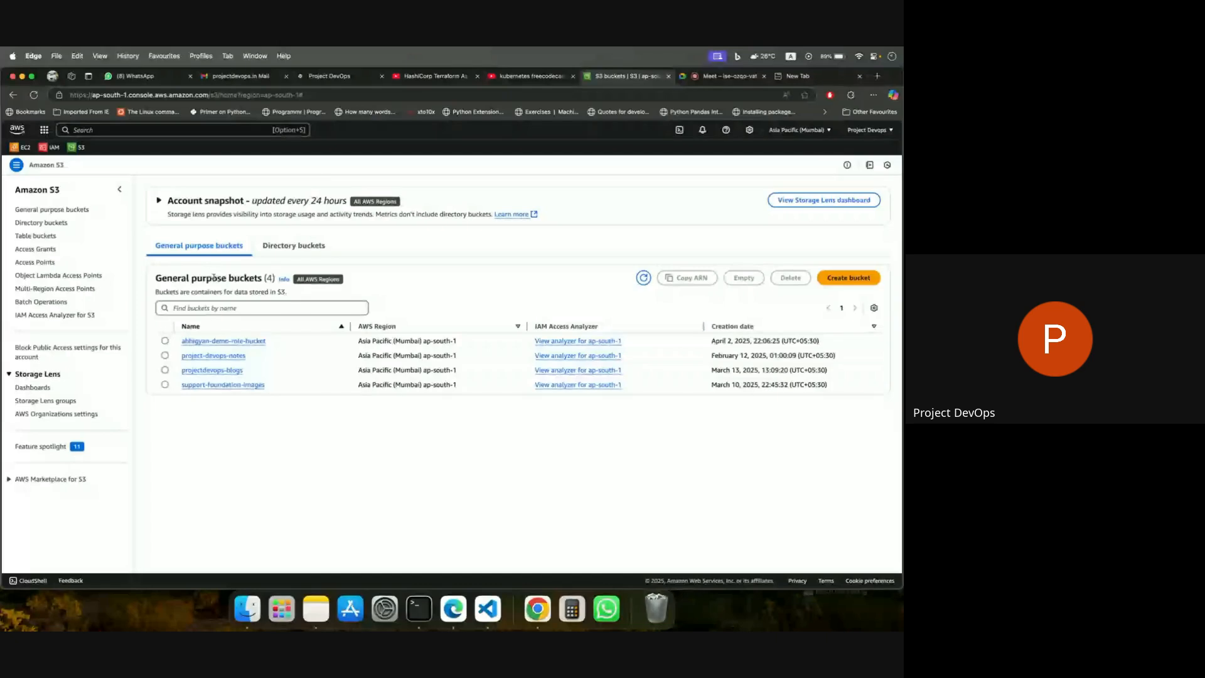
# Delete the demo role bucket from S3, confirming with its bucket name, and dismiss the notification.
pyautogui.click(164, 341)
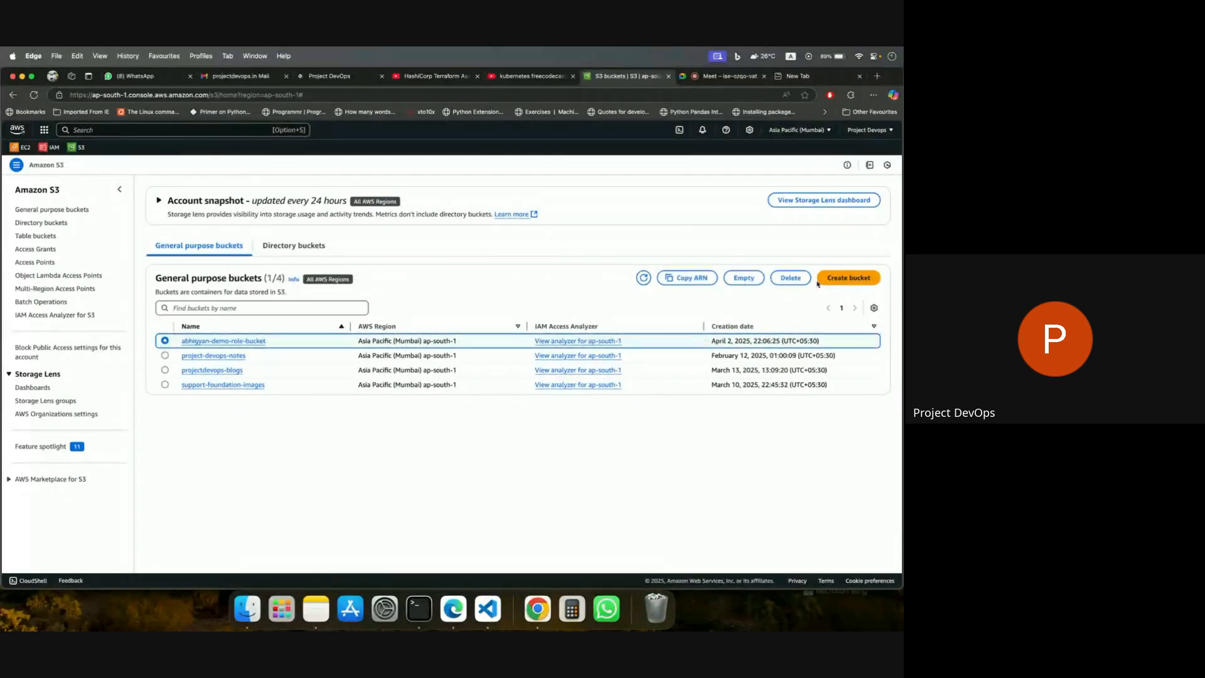
pyautogui.click(791, 278)
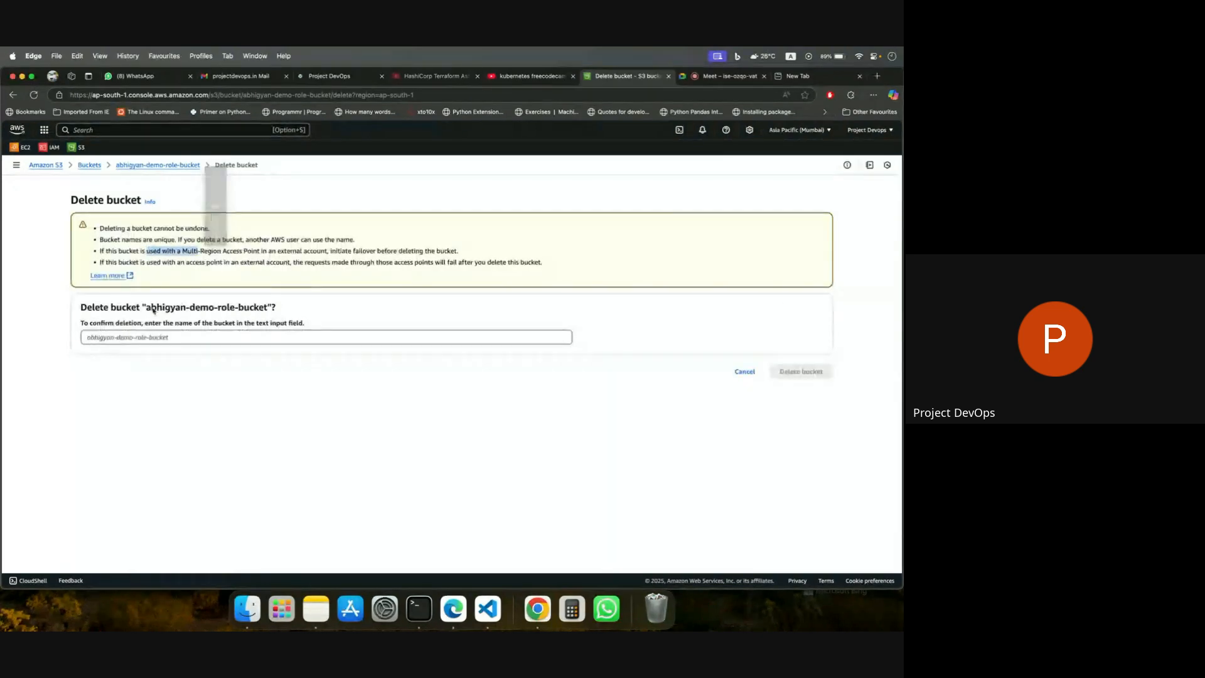
pyautogui.moveTo(147, 309)
pyautogui.mouseDown()
pyautogui.moveTo(270, 311)
pyautogui.moveTo(151, 312)
pyautogui.mouseUp()
pyautogui.click(265, 309)
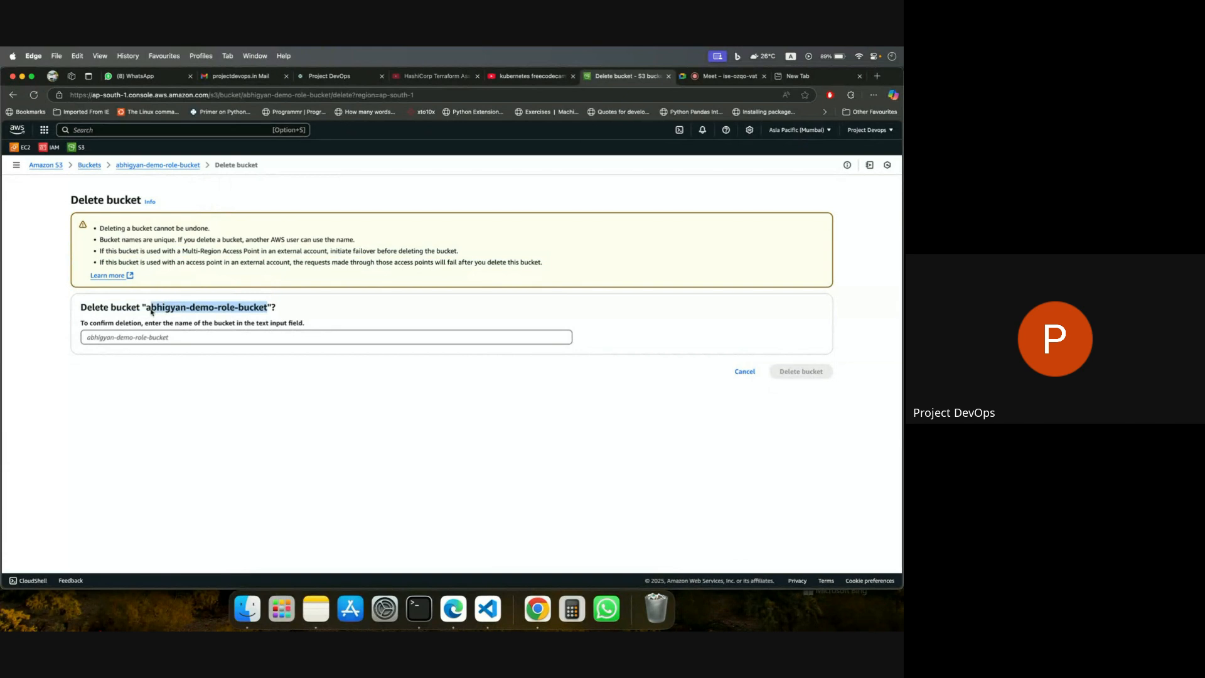
pyautogui.click(156, 339)
pyautogui.write('abhigyan-demo-role-bucket')
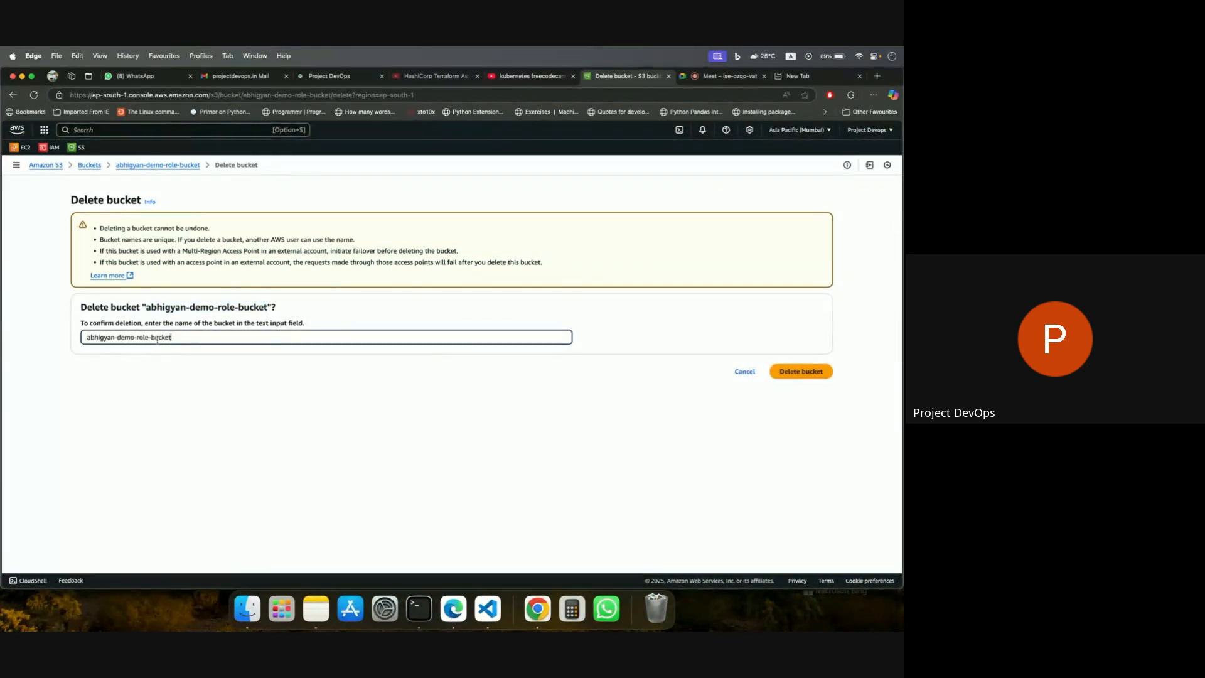
pyautogui.click(814, 378)
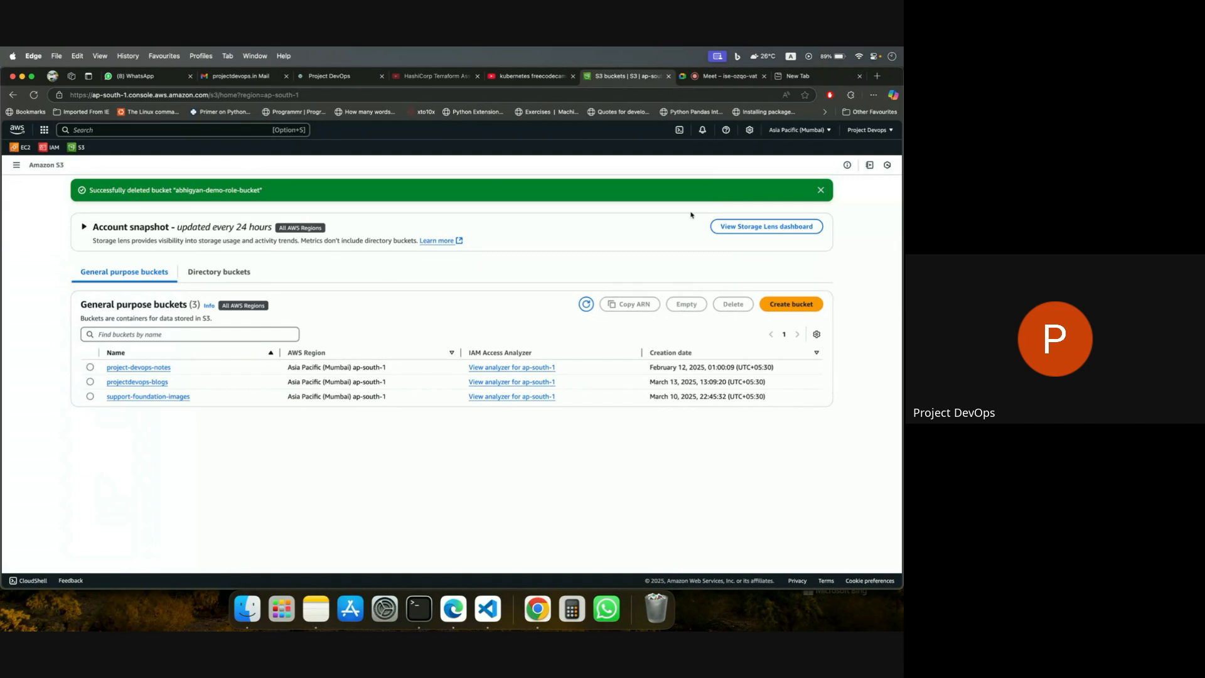
pyautogui.click(821, 190)
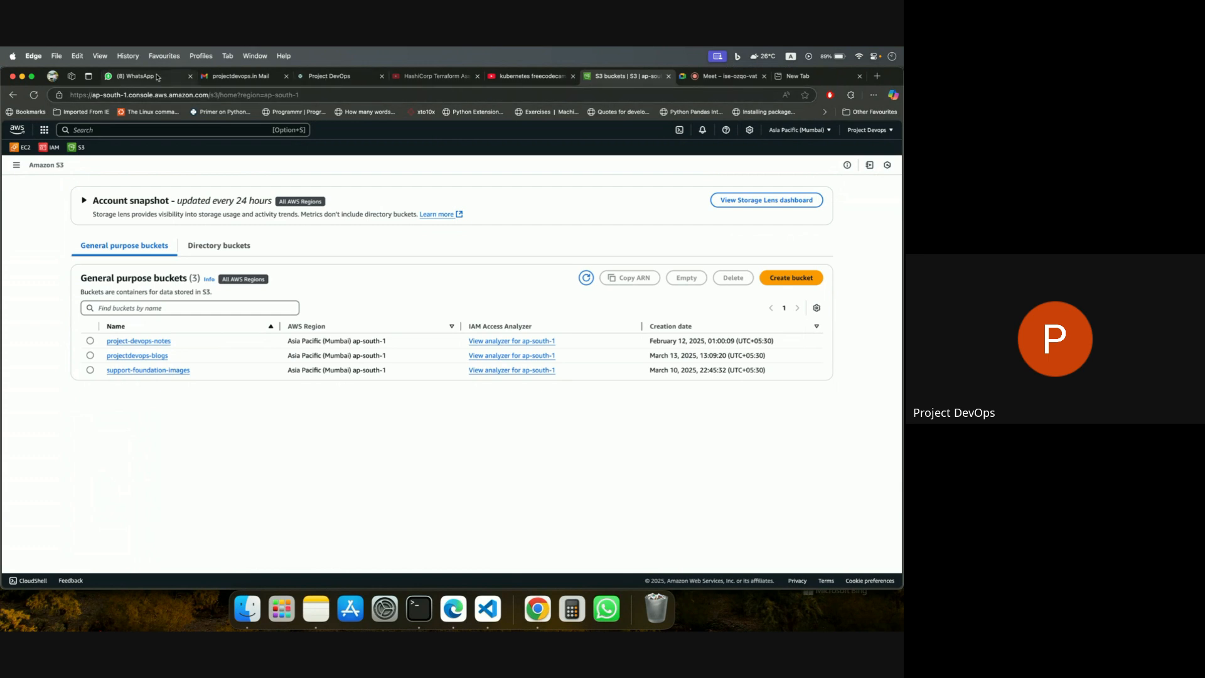
# Open the bootcamp batch 5 group chat in WhatsApp and examine the S3 address in the shared government skill India screenshot.
pyautogui.click(135, 76)
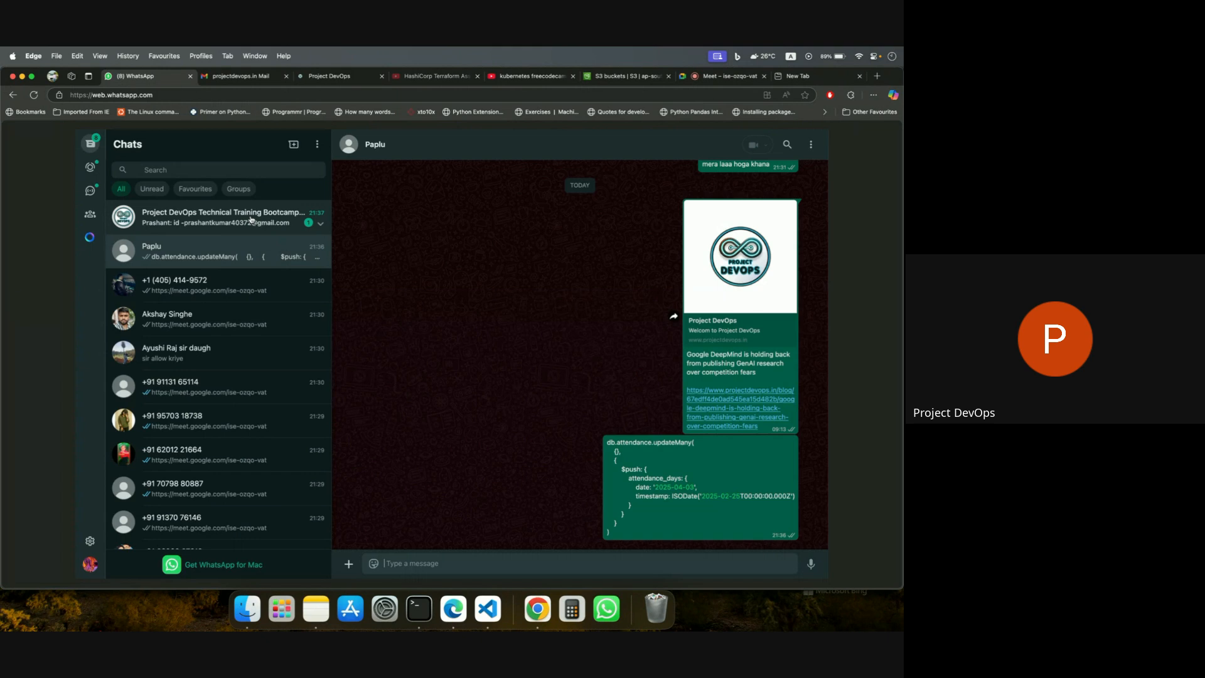
pyautogui.click(250, 219)
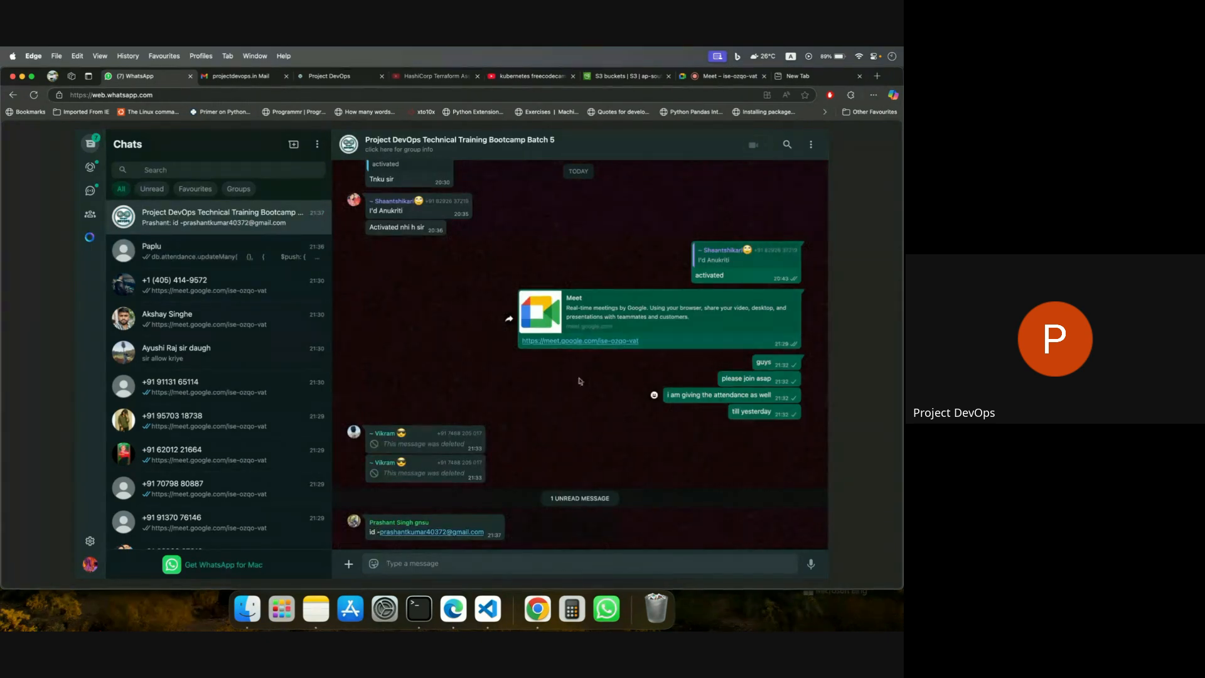
pyautogui.scroll(10, 583, 282)
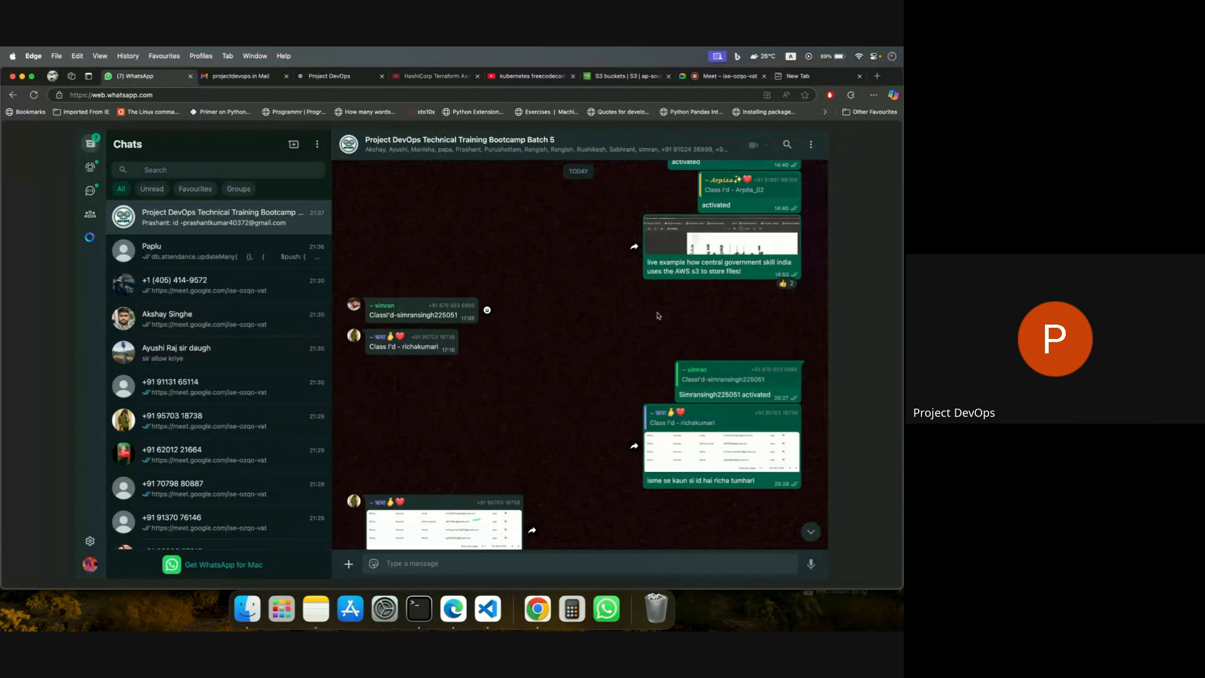
pyautogui.scroll(2, 598, 293)
pyautogui.click(721, 264)
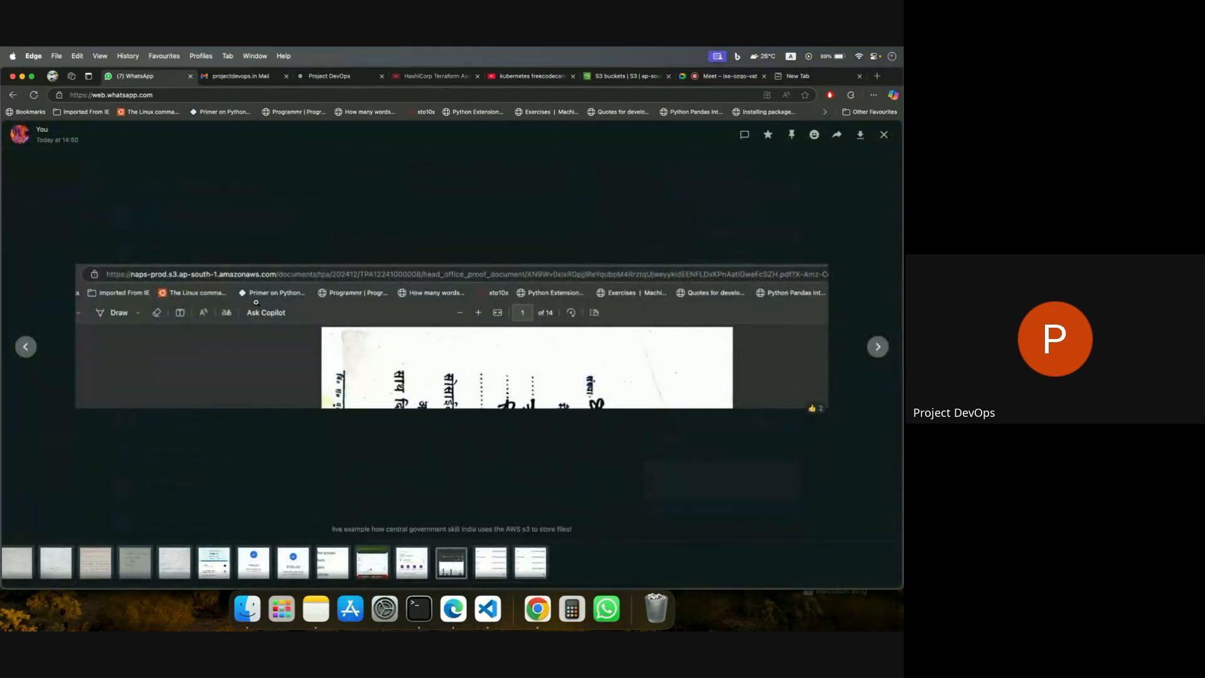
pyautogui.click(288, 301)
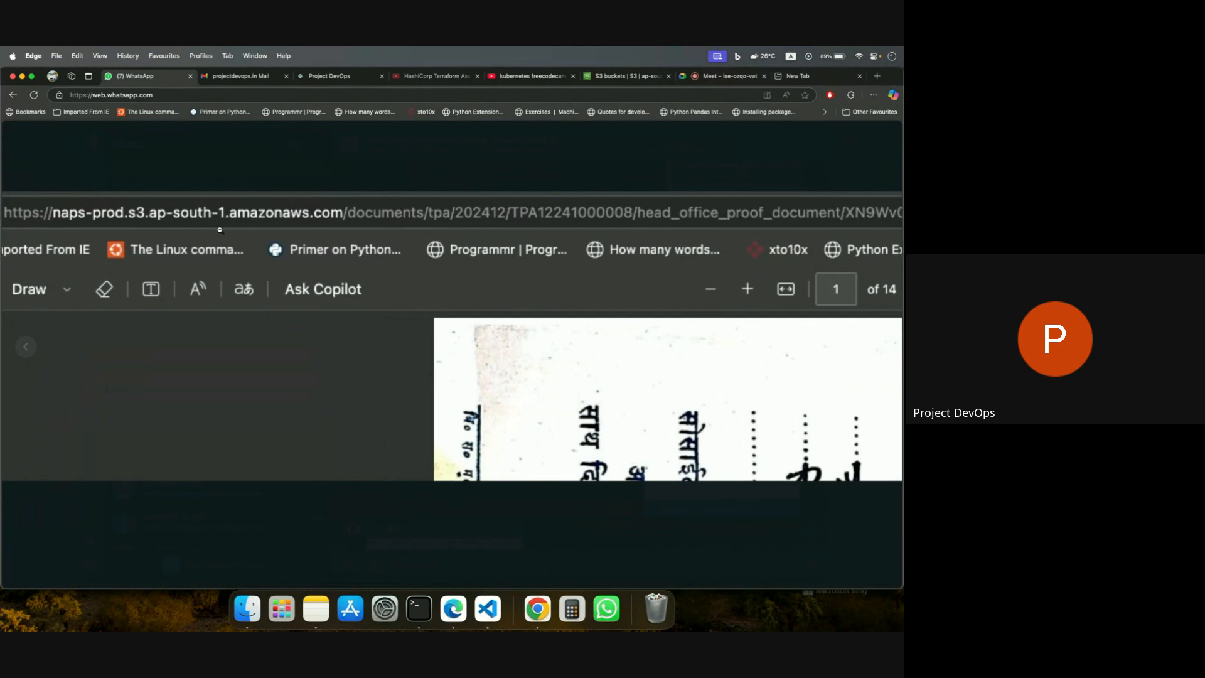
pyautogui.click(514, 236)
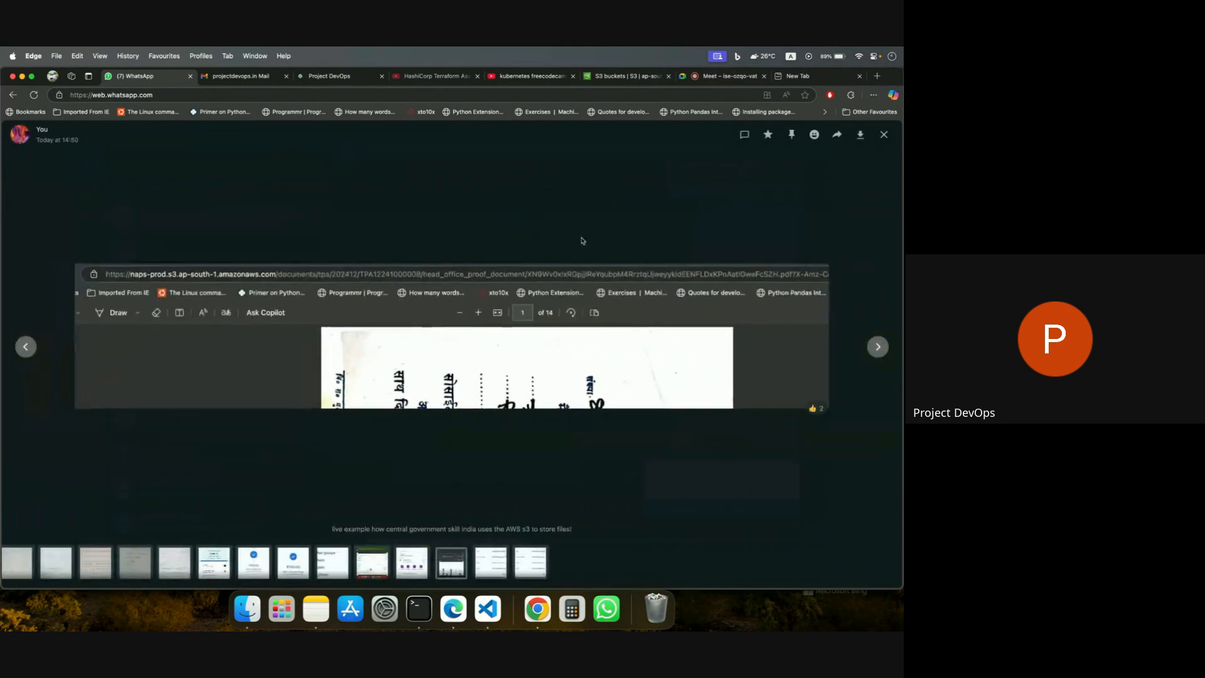
# Load projectdevops.in in the blank browser tab and open the site's blogs page.
pyautogui.click(809, 76)
pyautogui.write('projectdevops.in')
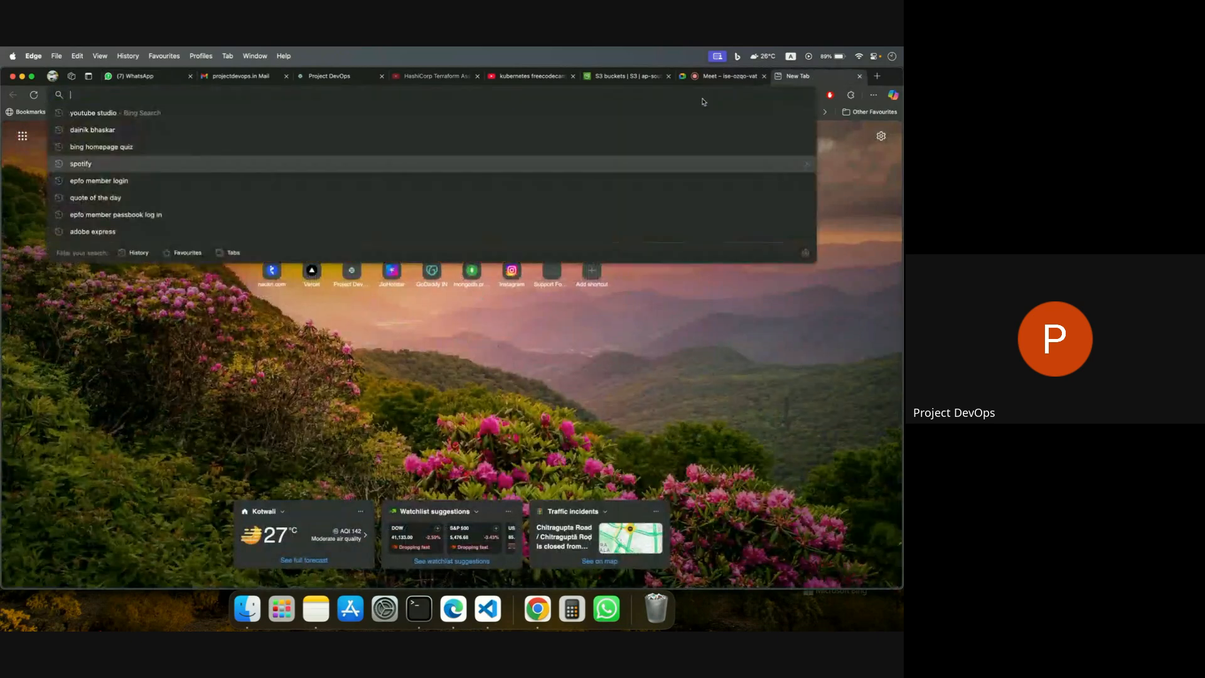
pyautogui.press('Return')
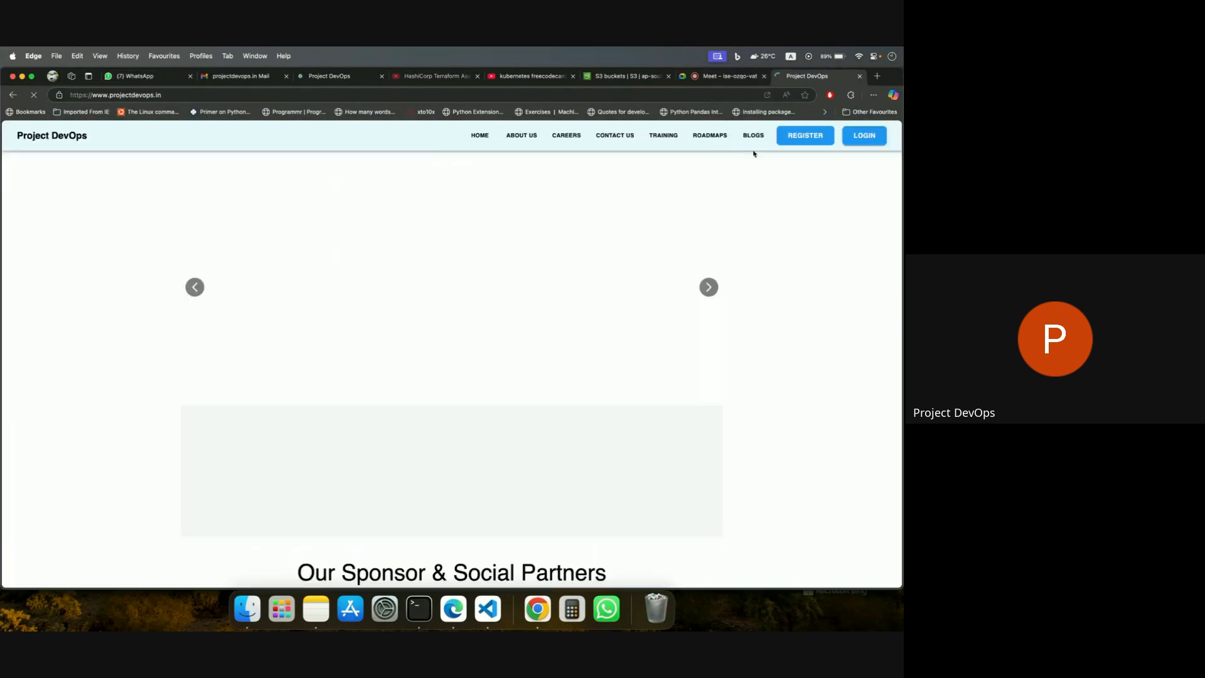
pyautogui.click(846, 137)
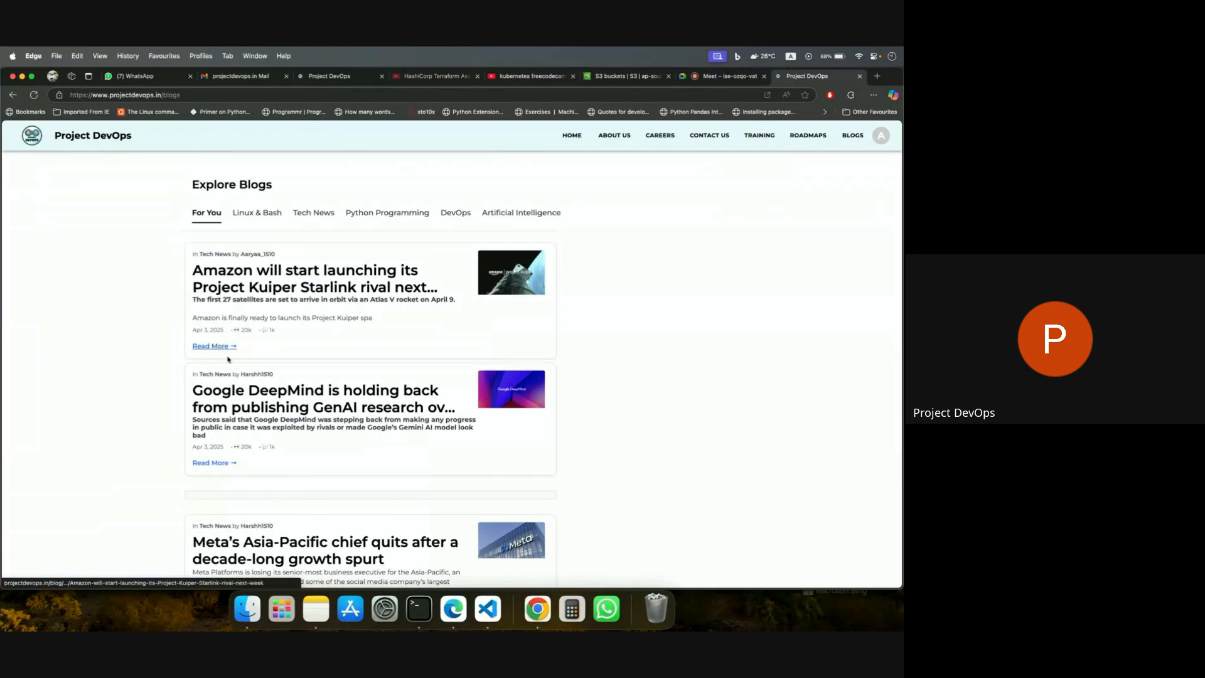
# Open the blog post about Amazon launching its Project Kuiper Starlink rival and like it.
pyautogui.click(222, 345)
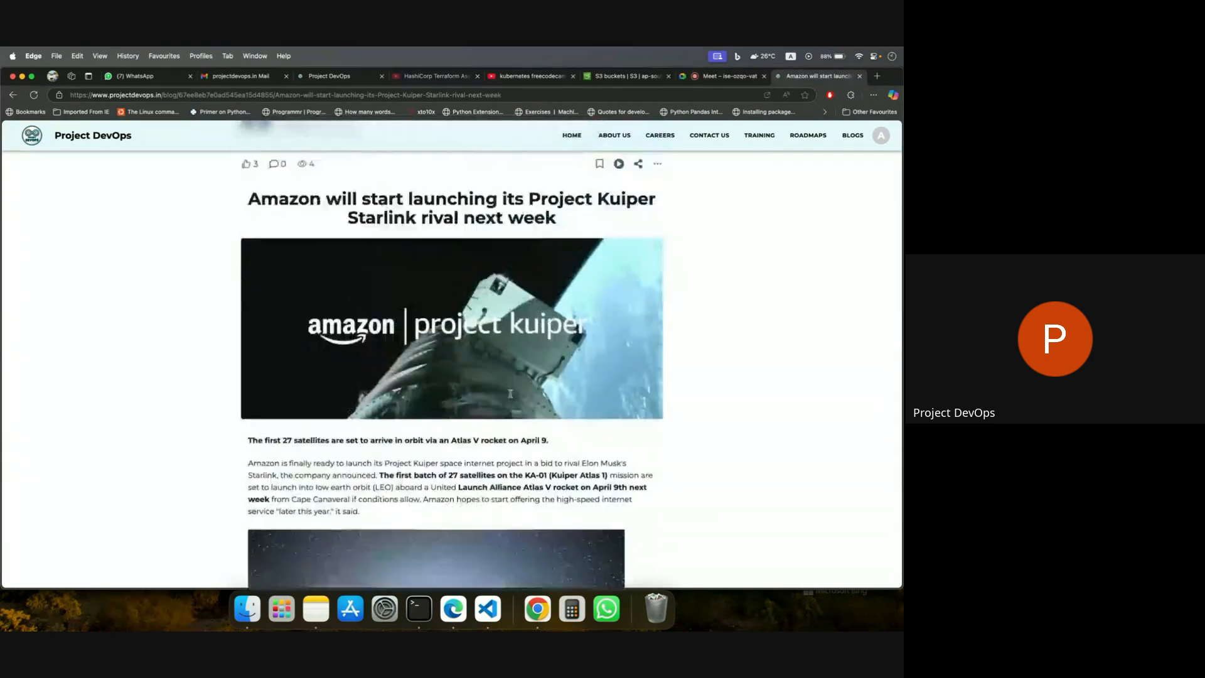
pyautogui.click(246, 269)
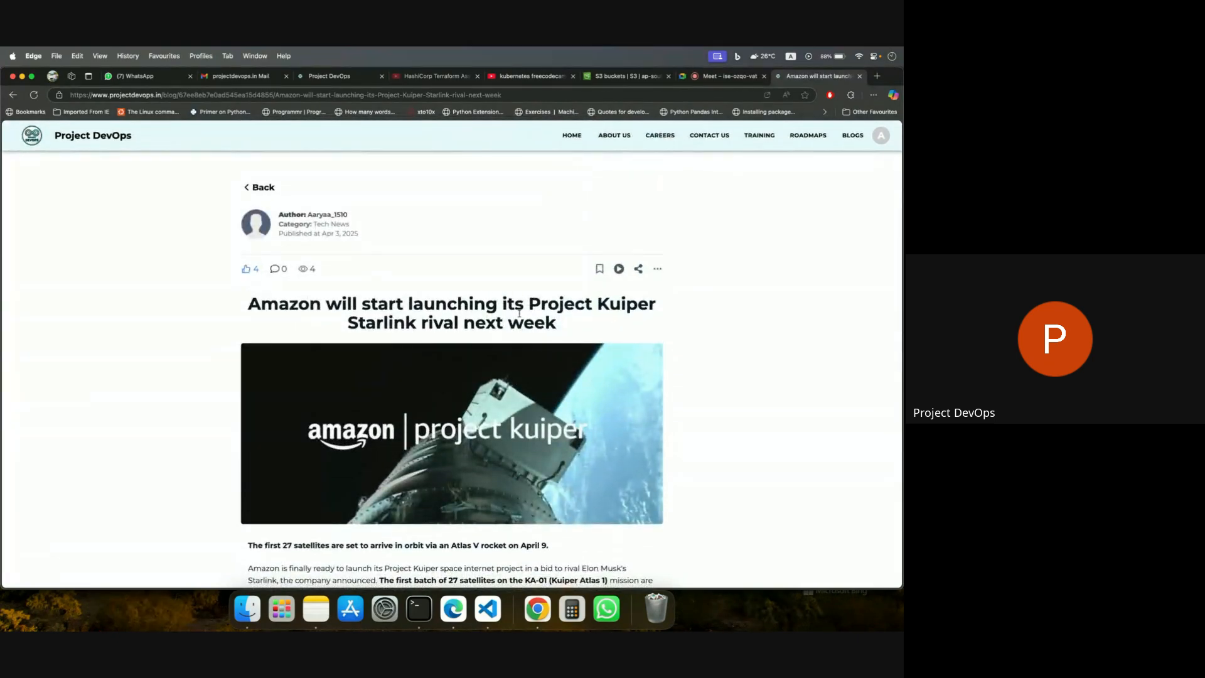
# Open the post's header image in its own tab and highlight the projectdevops-blogs bucket name in the address.
pyautogui.rightClick(409, 432)
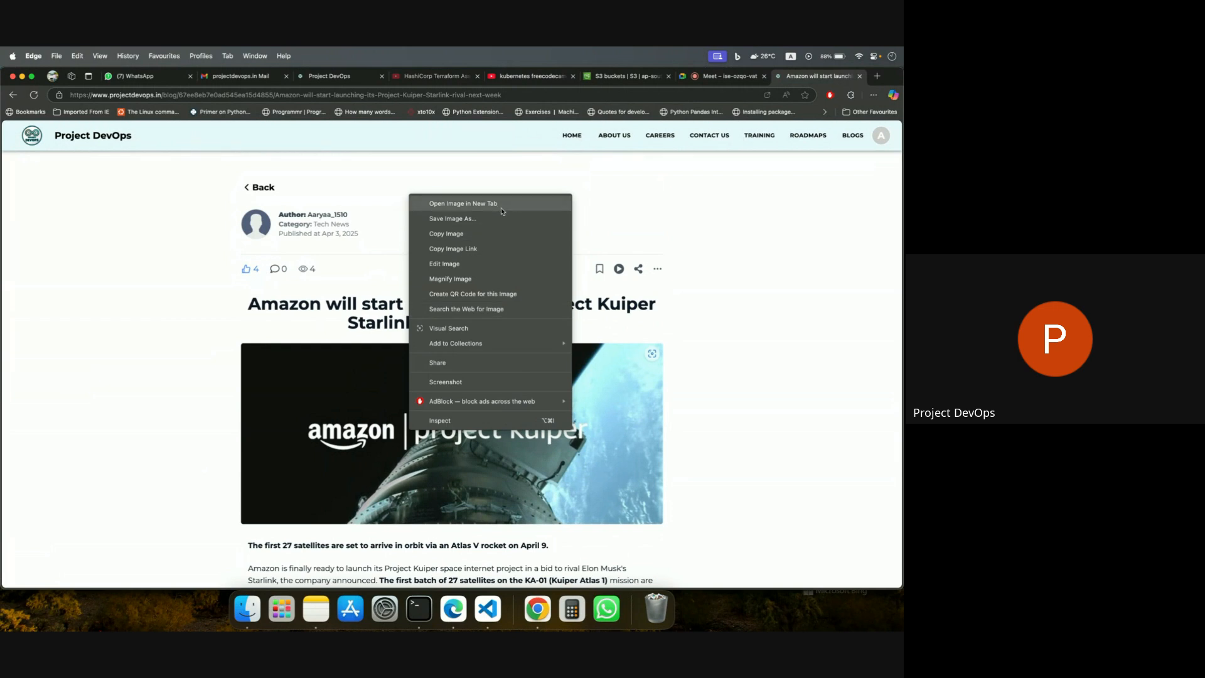
pyautogui.click(463, 204)
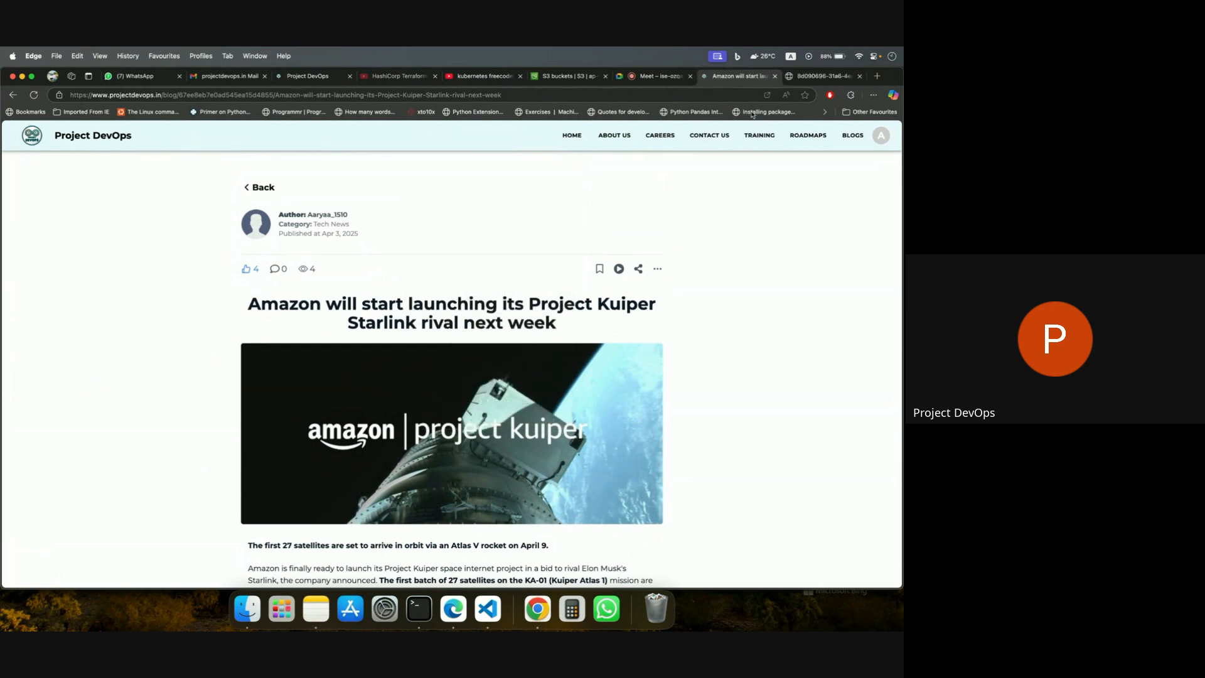
pyautogui.click(814, 76)
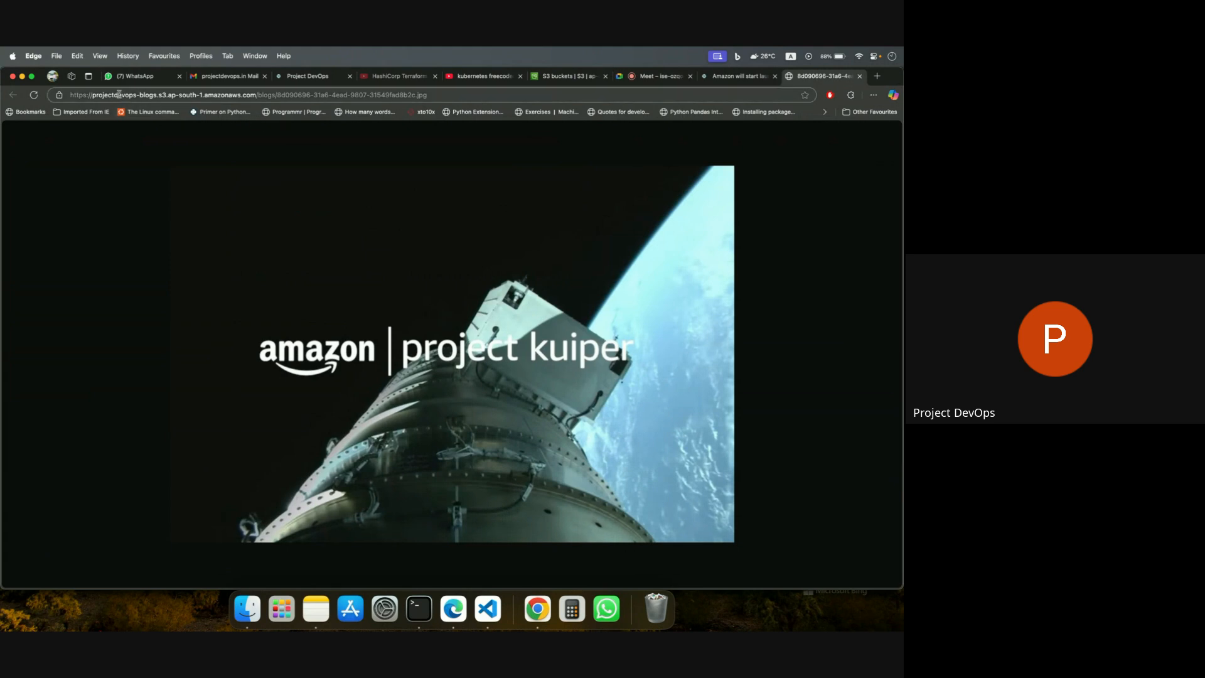
pyautogui.moveTo(92, 95); pyautogui.dragTo(158, 98)
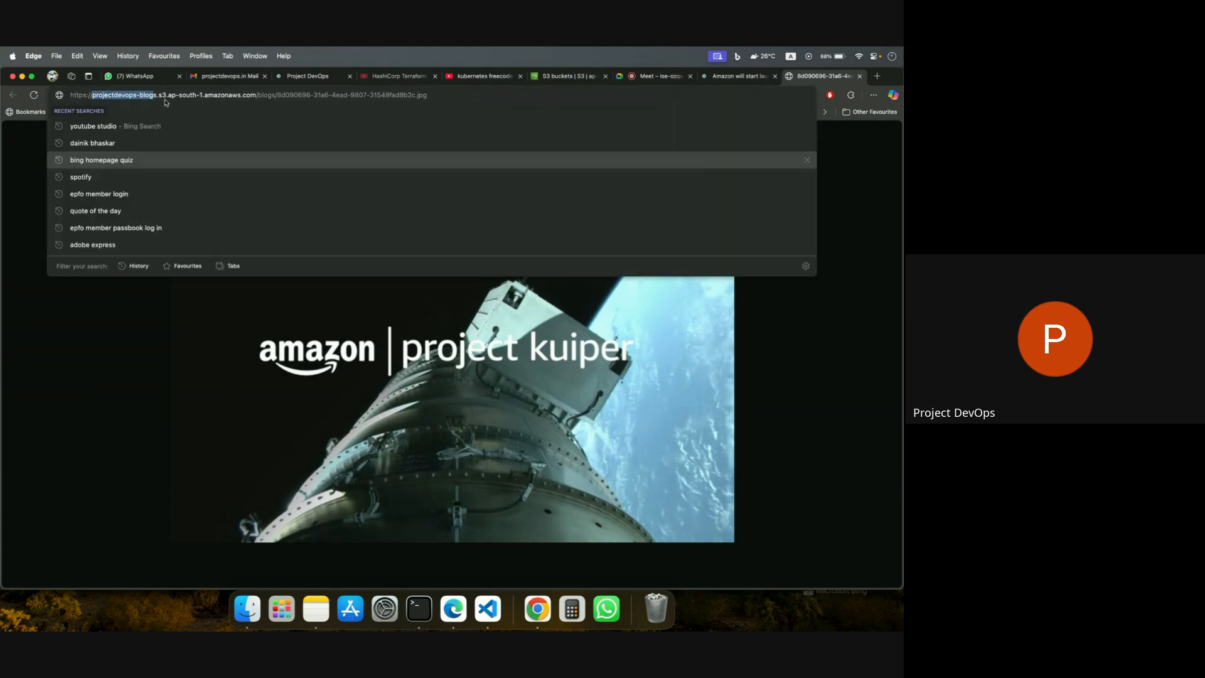
pyautogui.click(232, 403)
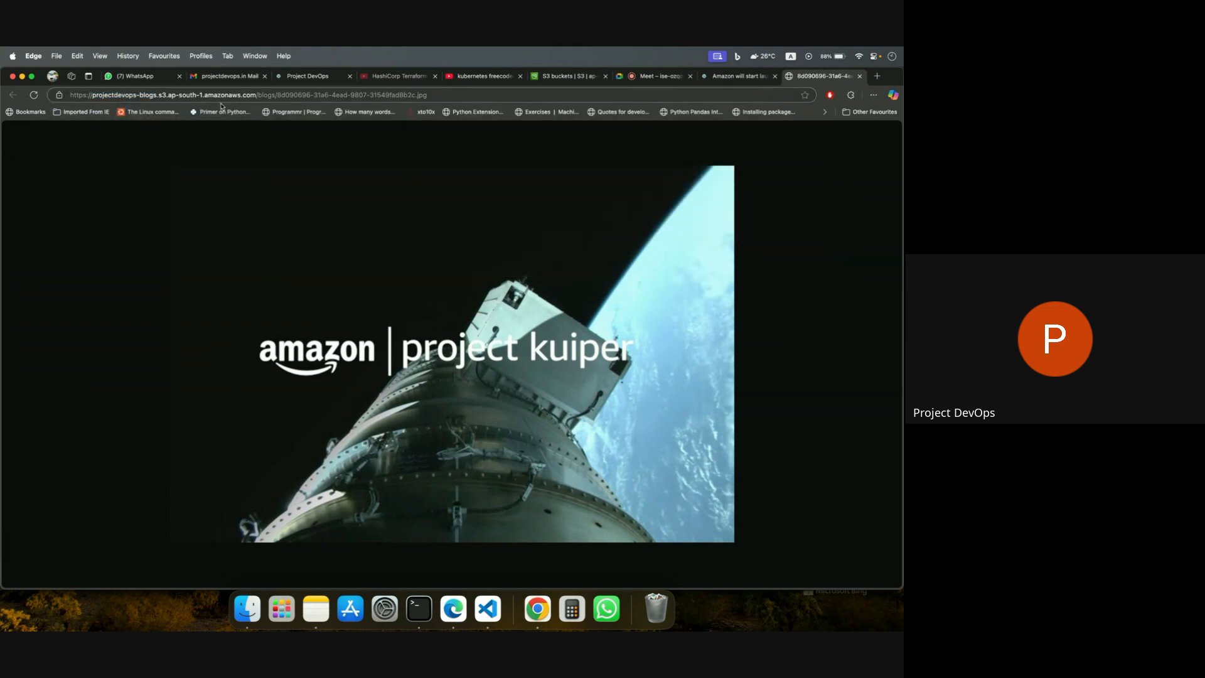
# Return to the WhatsApp screenshot and enlarge it to compare its S3 bucket address.
pyautogui.click(139, 76)
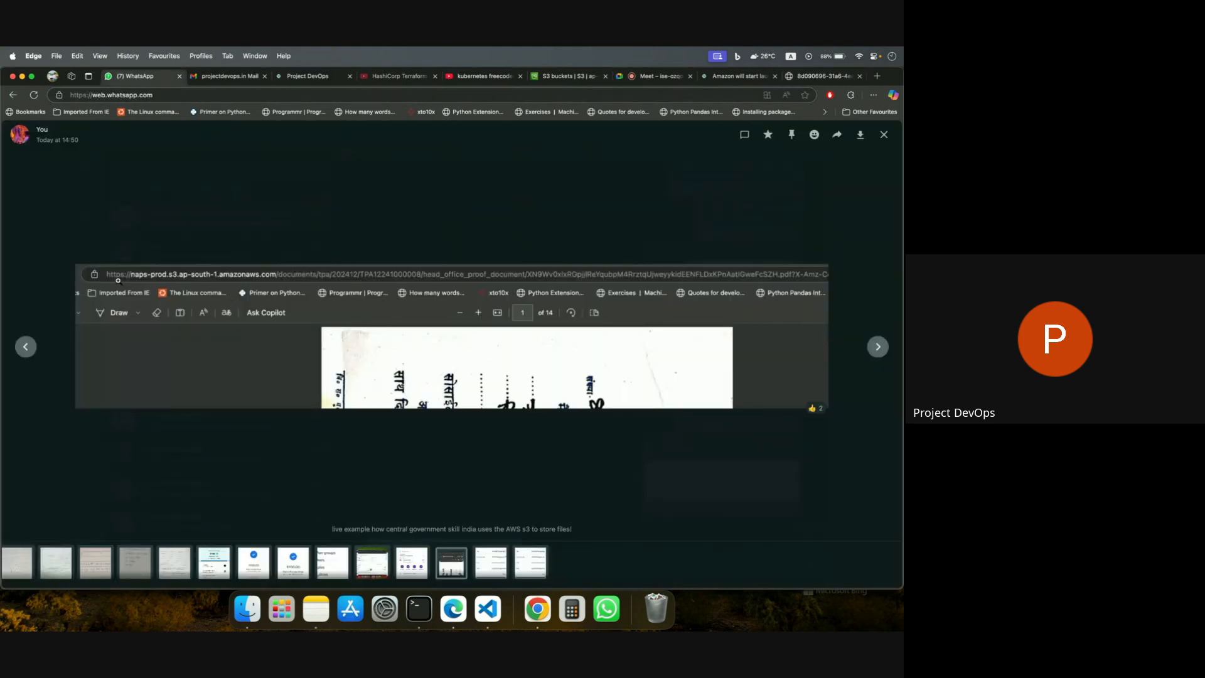
pyautogui.click(115, 280)
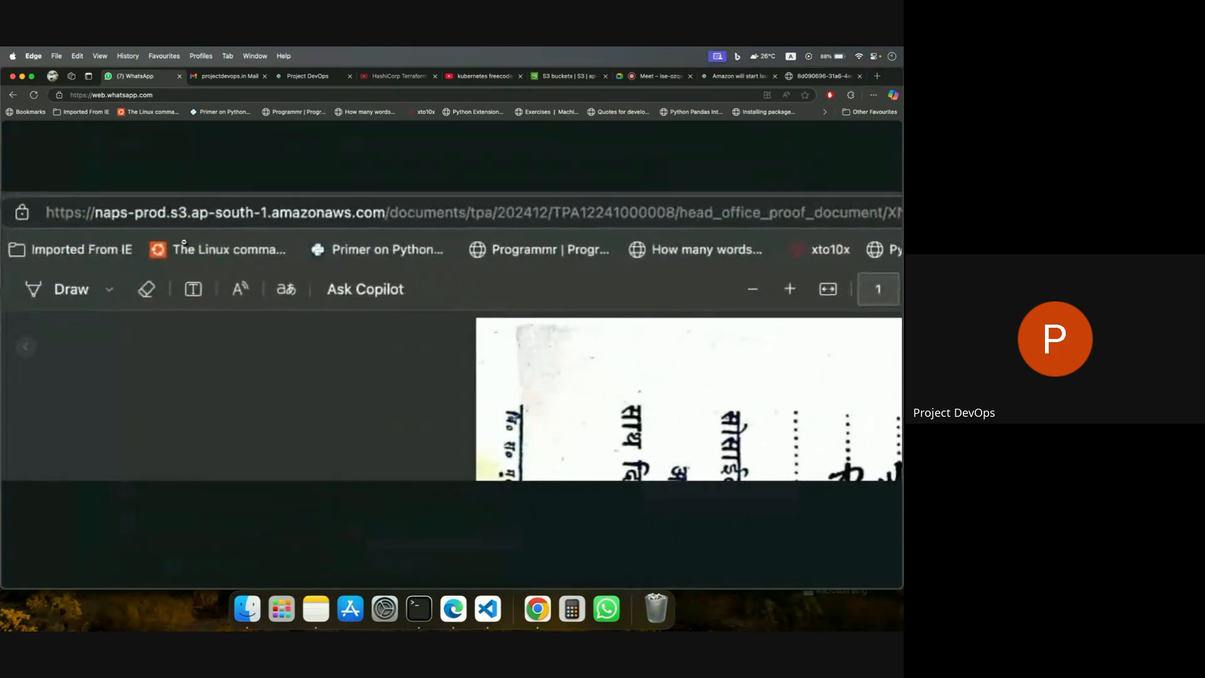
pyautogui.click(189, 242)
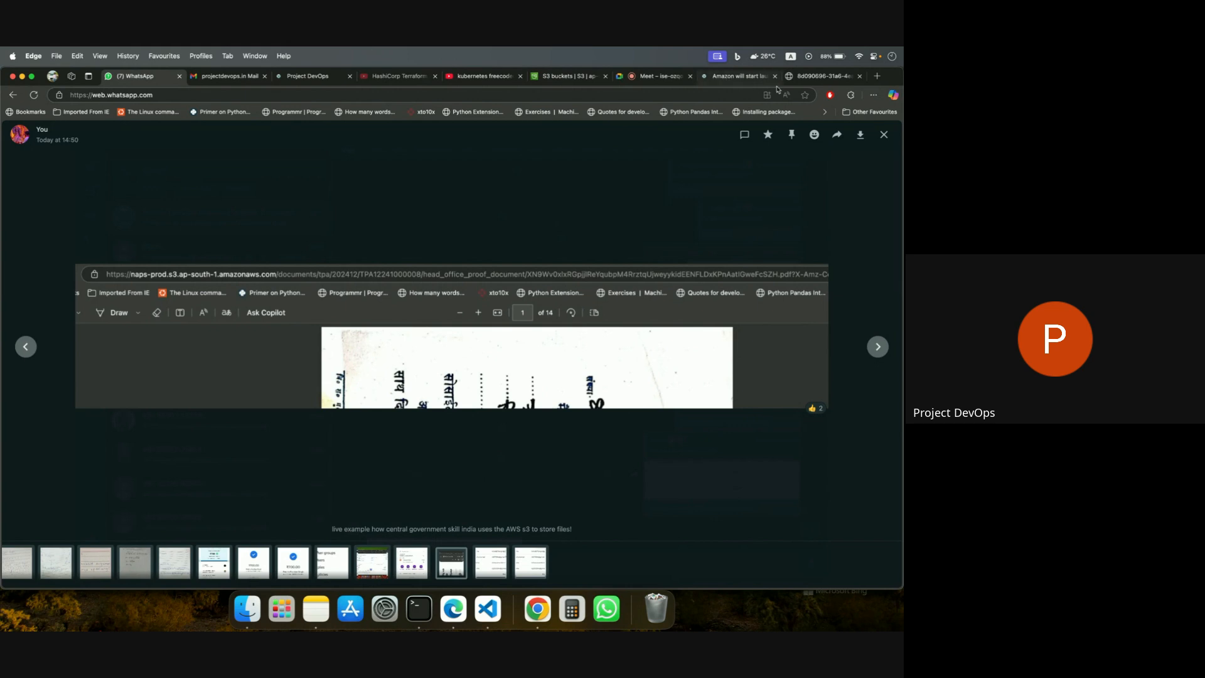
# Enter the example address projectdevops.in/blogs/images/image in a new tab without loading it.
pyautogui.click(876, 76)
pyautogui.write('projectdevops.in/')
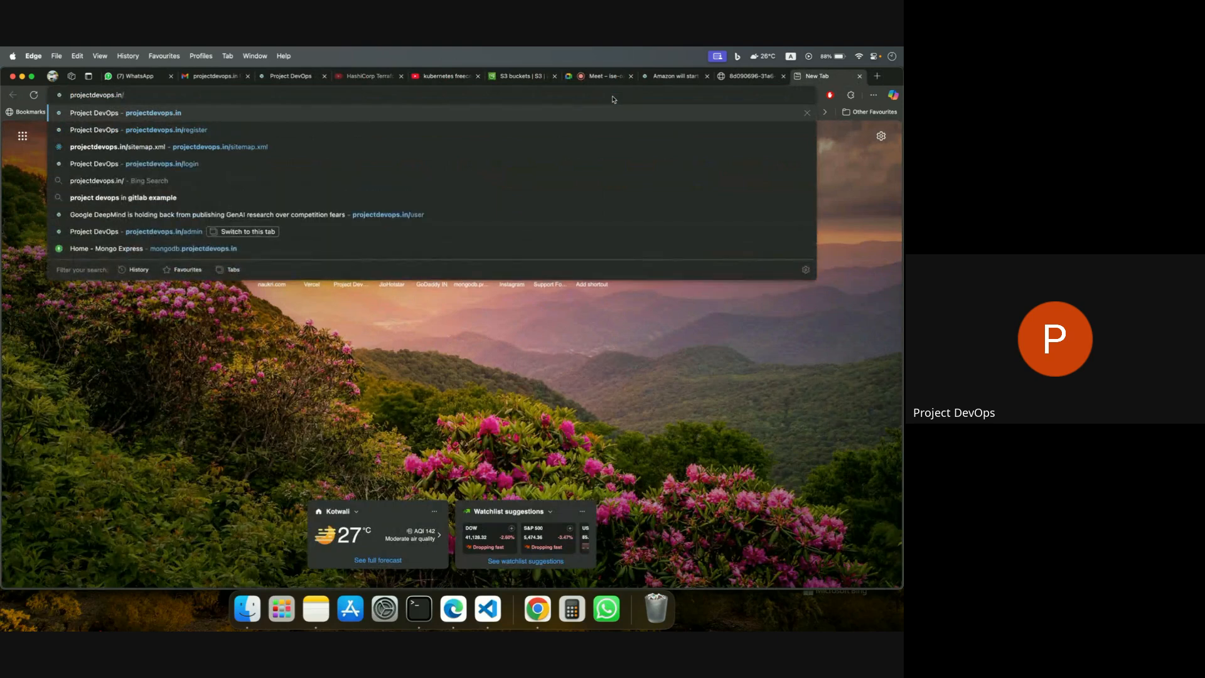
pyautogui.write('blogs')
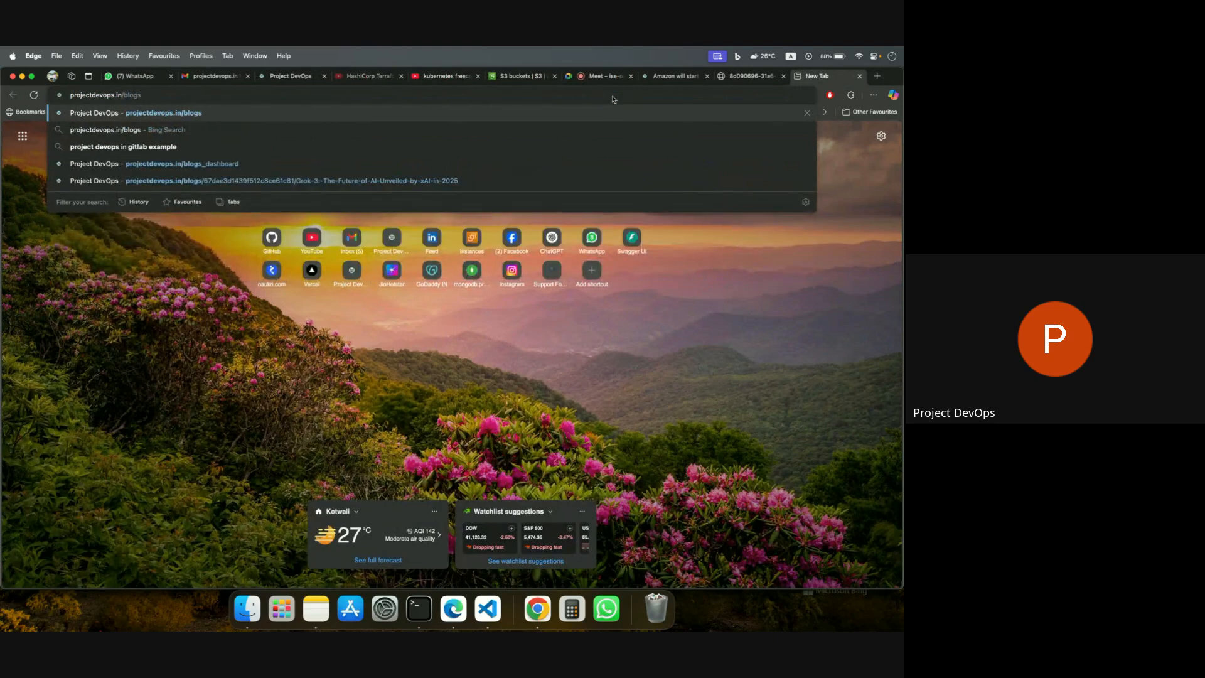
pyautogui.write('/images')
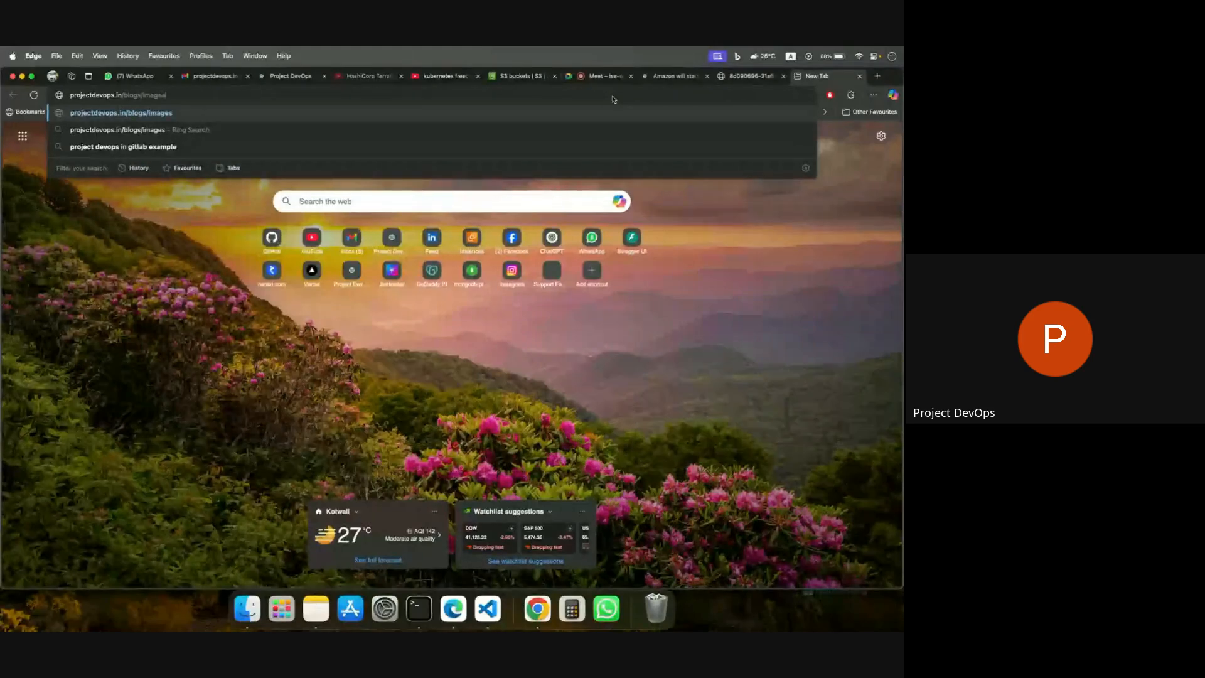
pyautogui.write('/image')
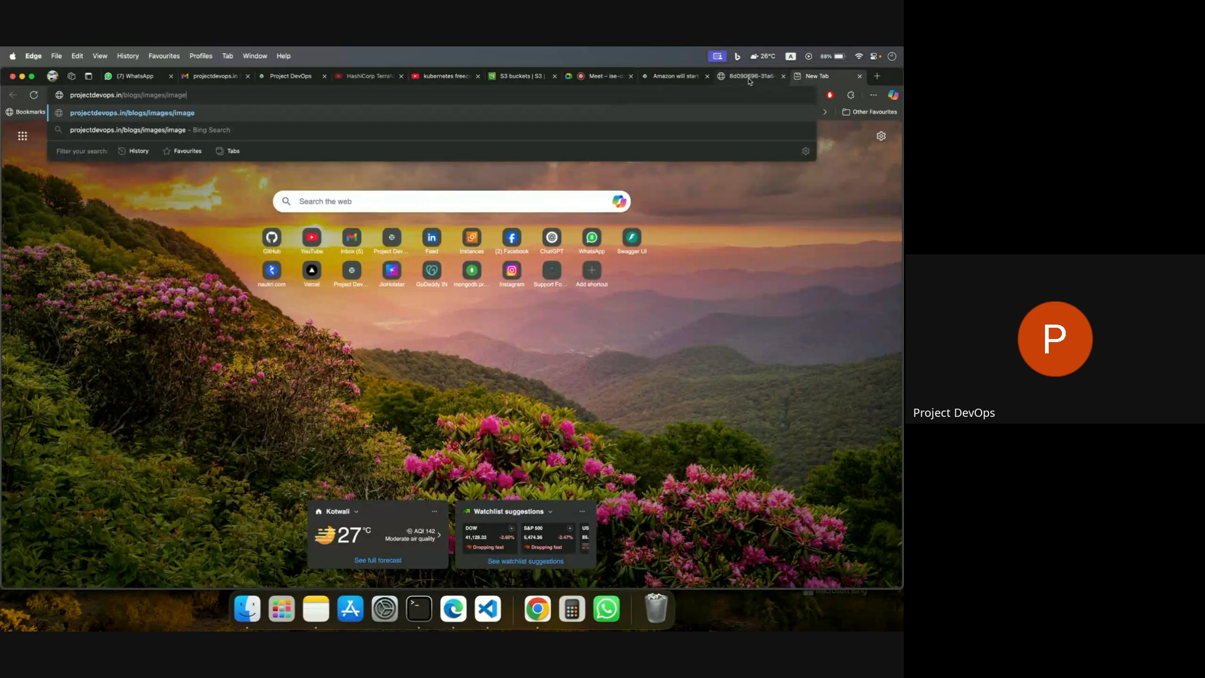
# Go back to the Project Kuiper image and highlight the file name and the bucket name in its address.
pyautogui.click(749, 77)
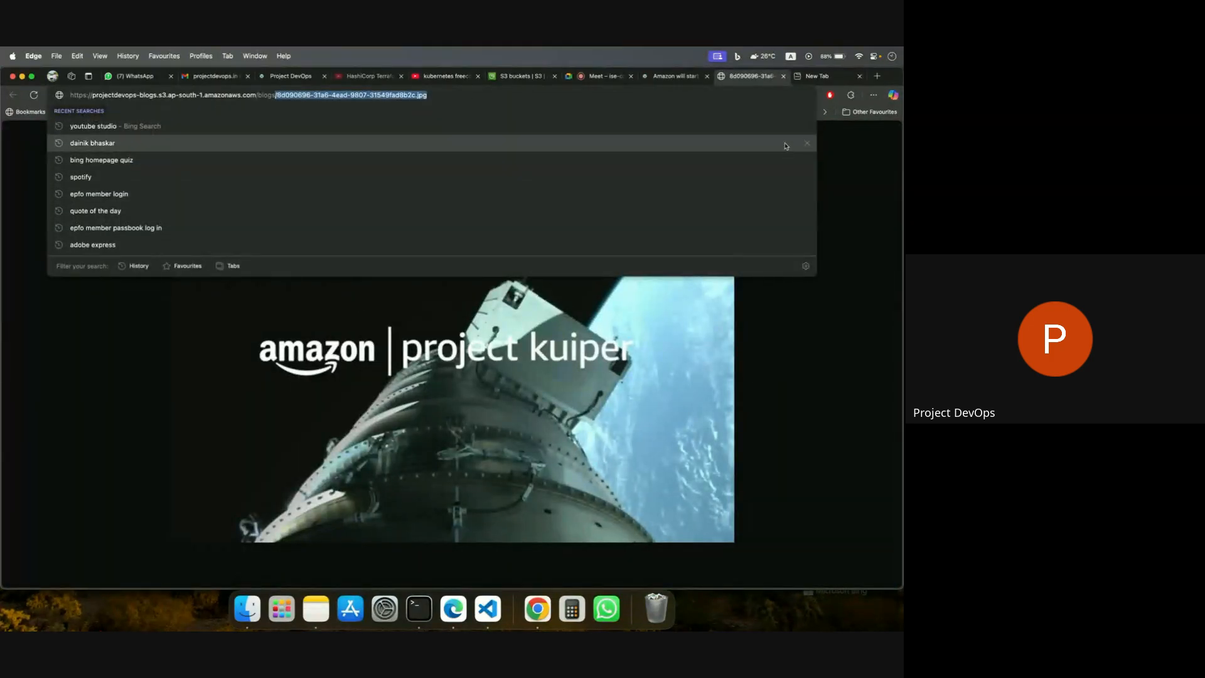
pyautogui.click(495, 405)
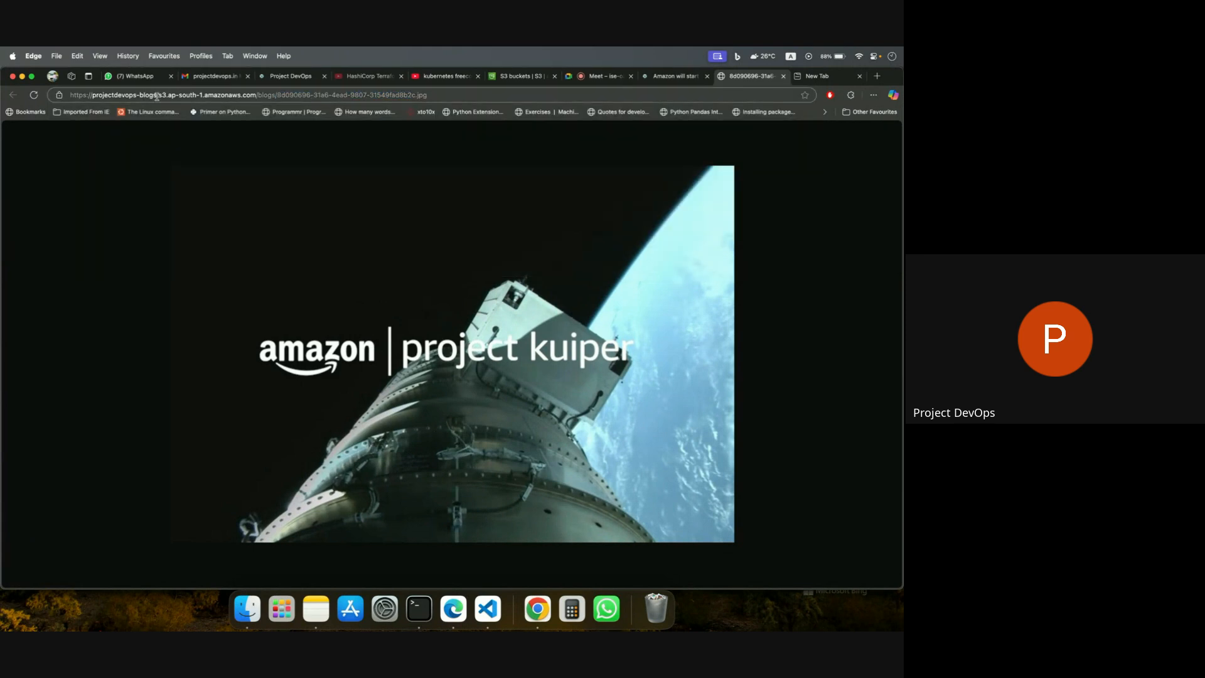
pyautogui.moveTo(156, 96); pyautogui.dragTo(91, 98)
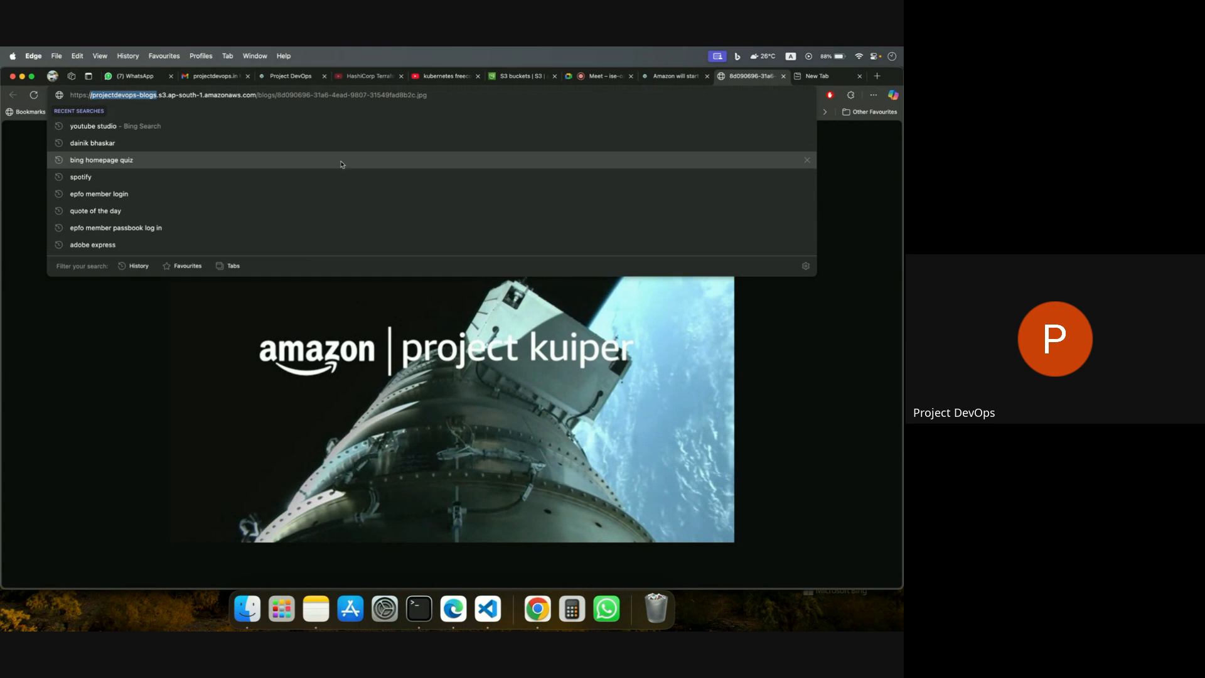
# Open the projectdevops-blogs bucket in the S3 console and look through the images in its blogs folder.
pyautogui.click(512, 76)
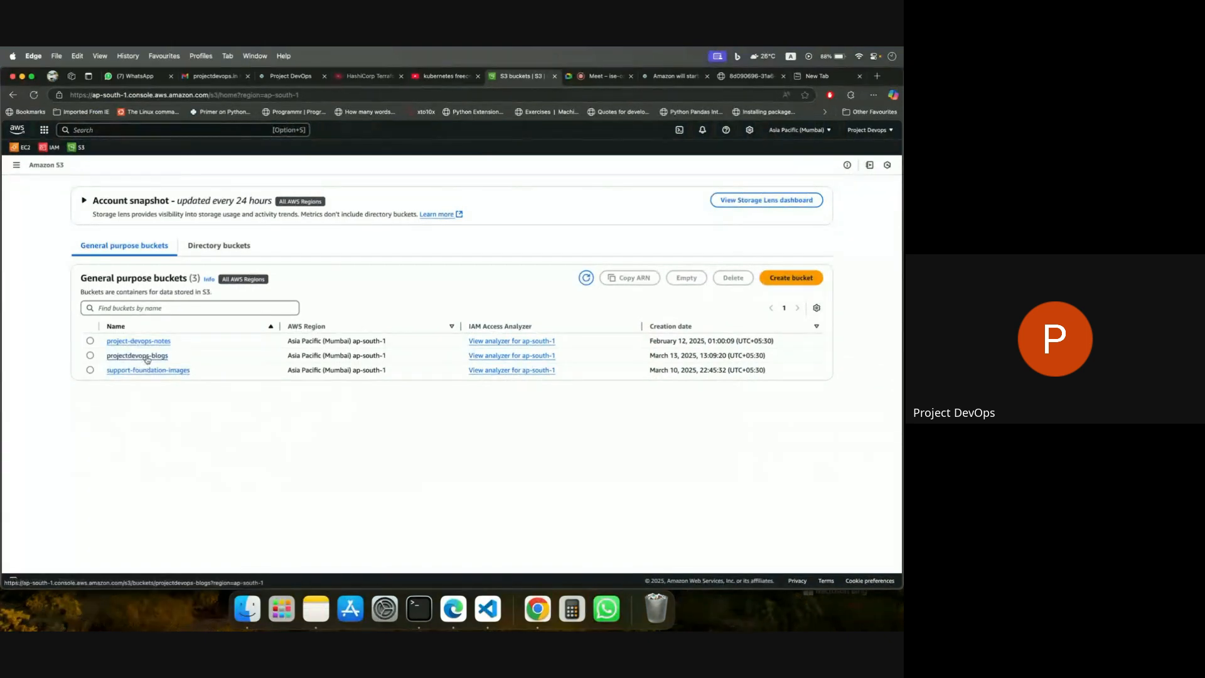
pyautogui.click(120, 355)
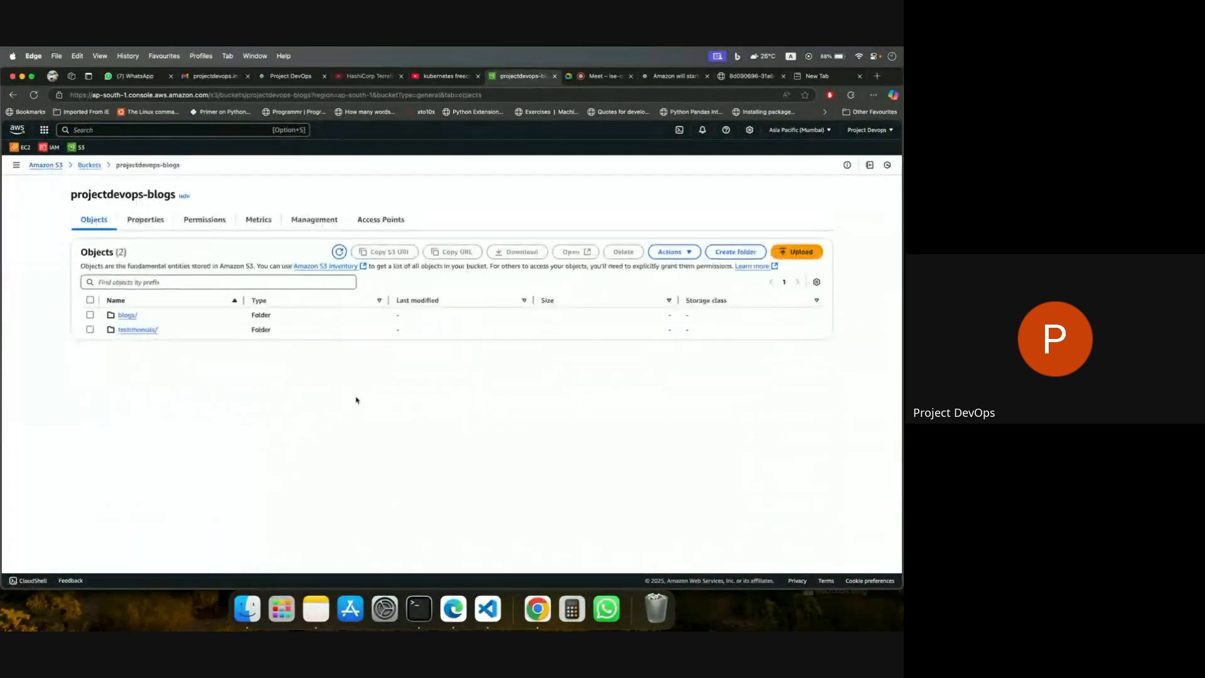
pyautogui.click(125, 315)
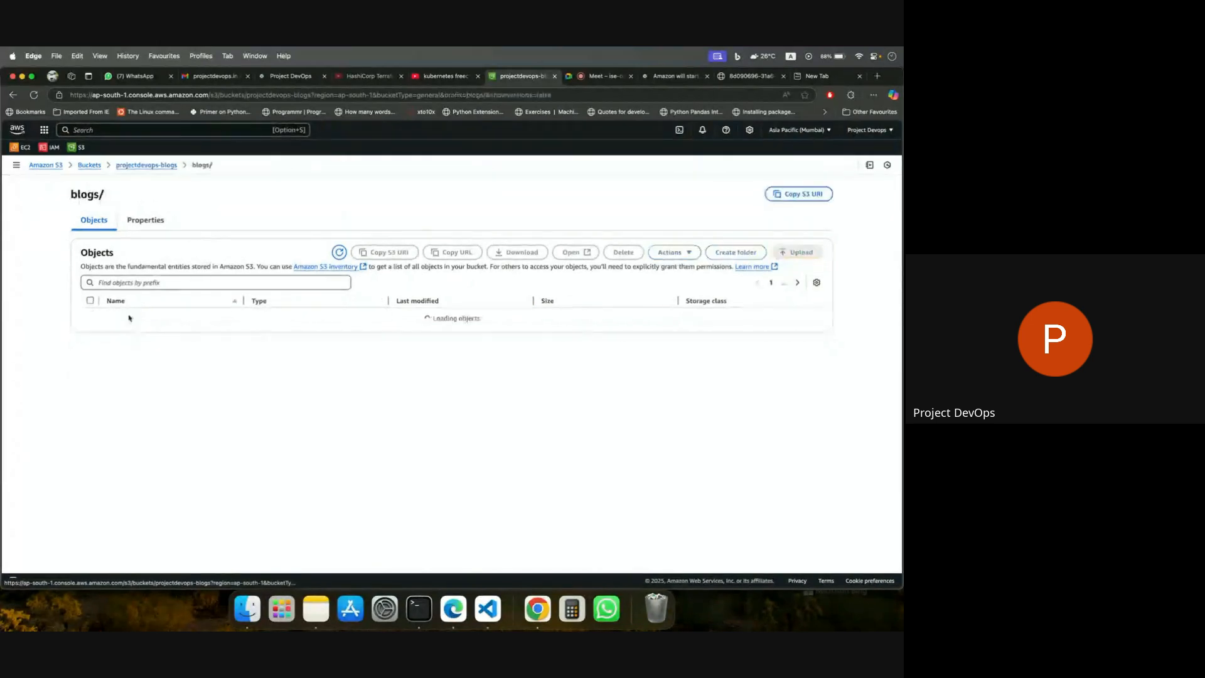
pyautogui.scroll(-10, 355, 469)
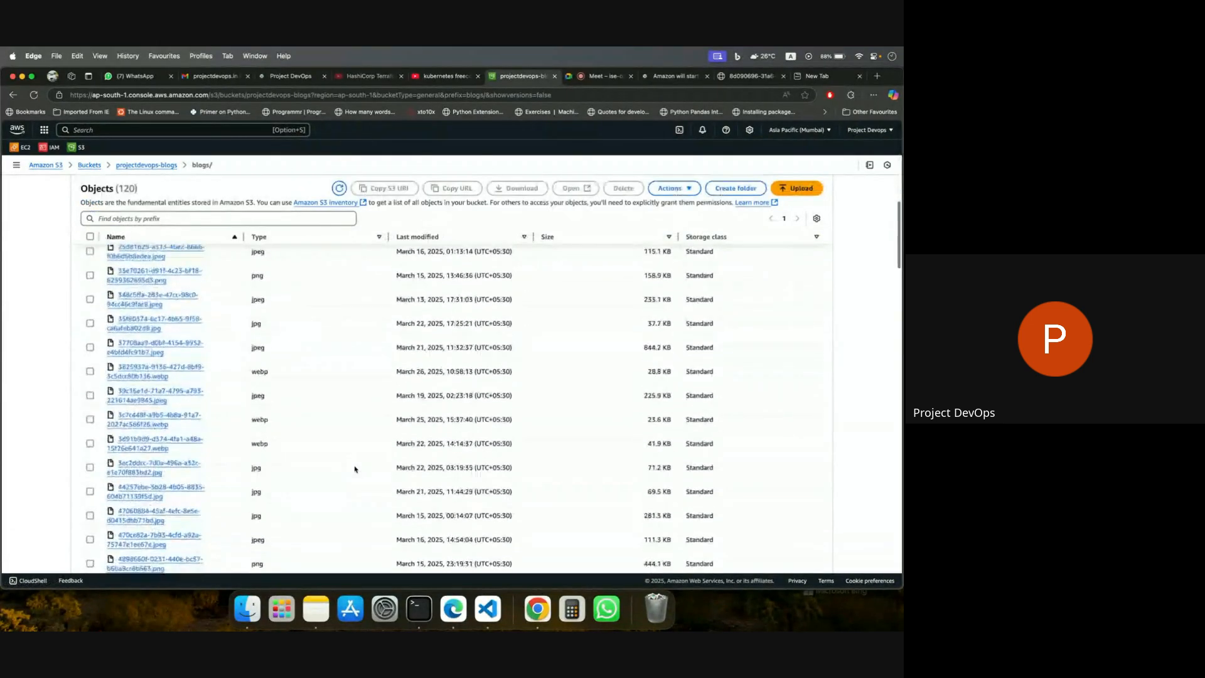
pyautogui.scroll(-15, 354, 470)
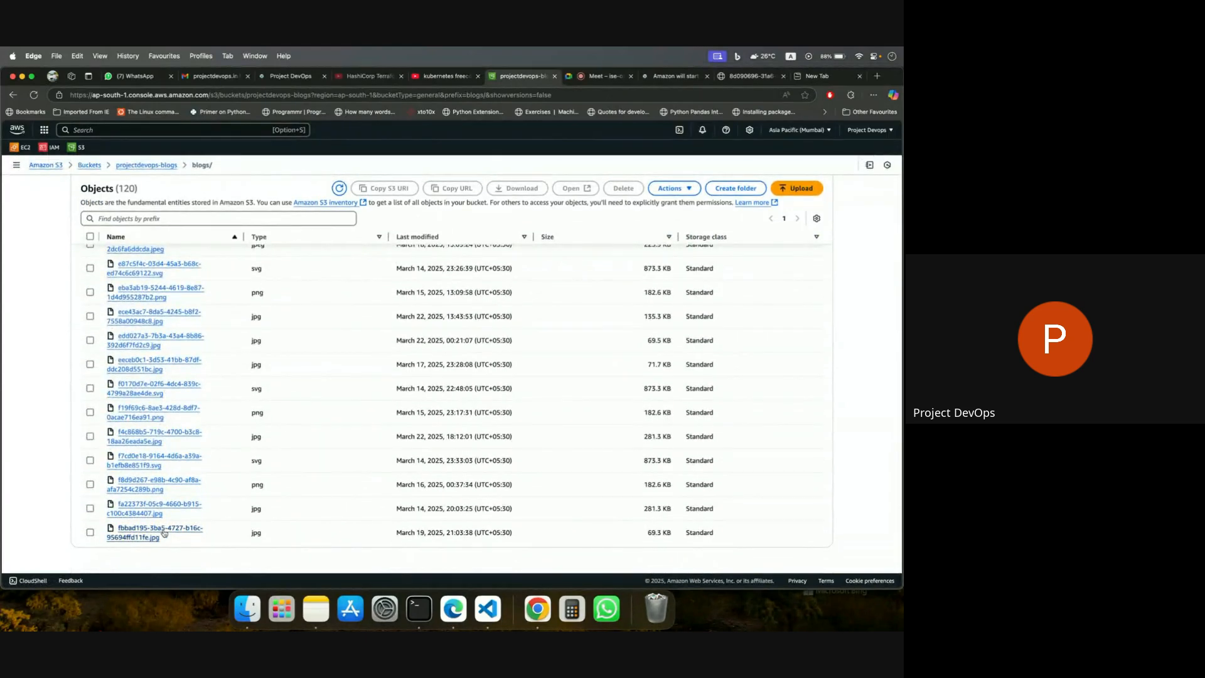
# View the object f8d9d267-e98b-4c90-af8a-afa7254c289b.png in a separate tab and return to the projectdevops-blogs bucket's root.
pyautogui.click(196, 479)
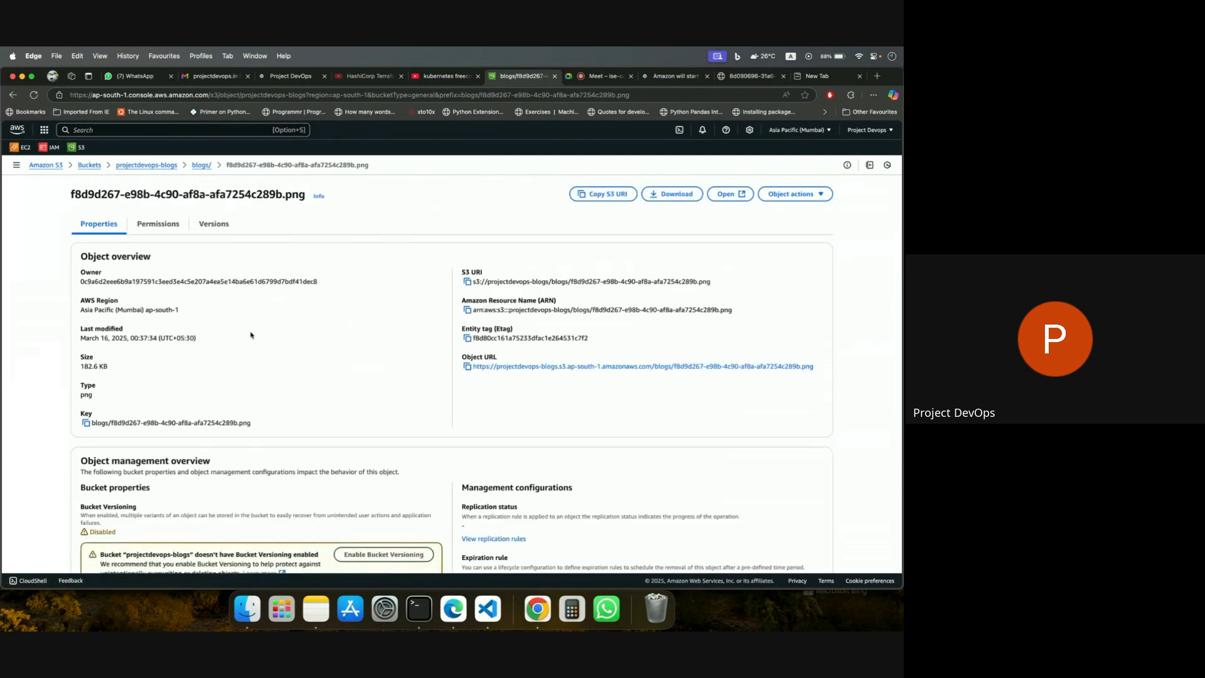
pyautogui.click(728, 194)
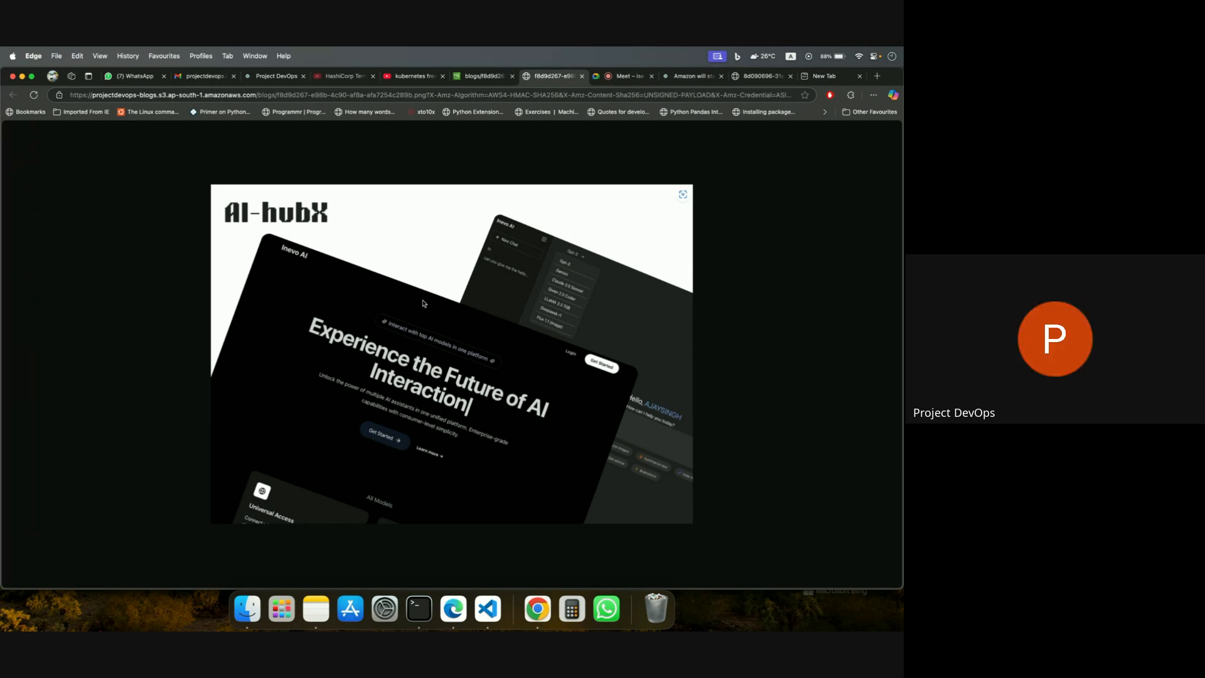
pyautogui.click(473, 79)
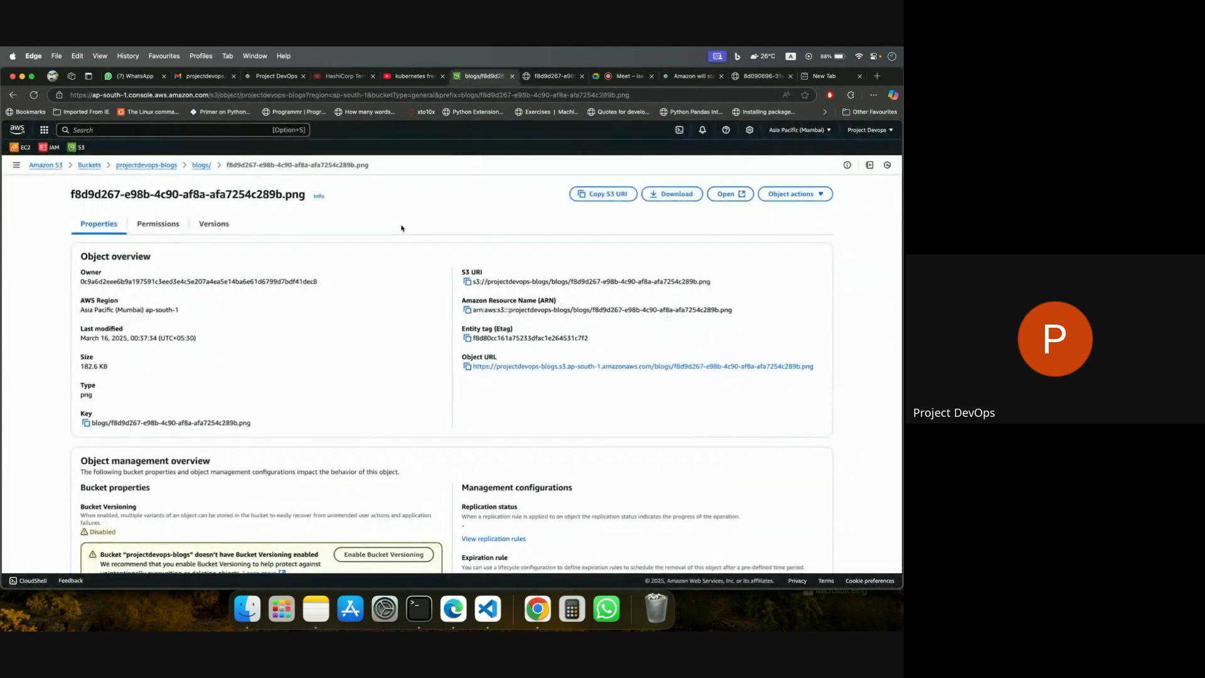
pyautogui.click(201, 165)
pyautogui.click(150, 165)
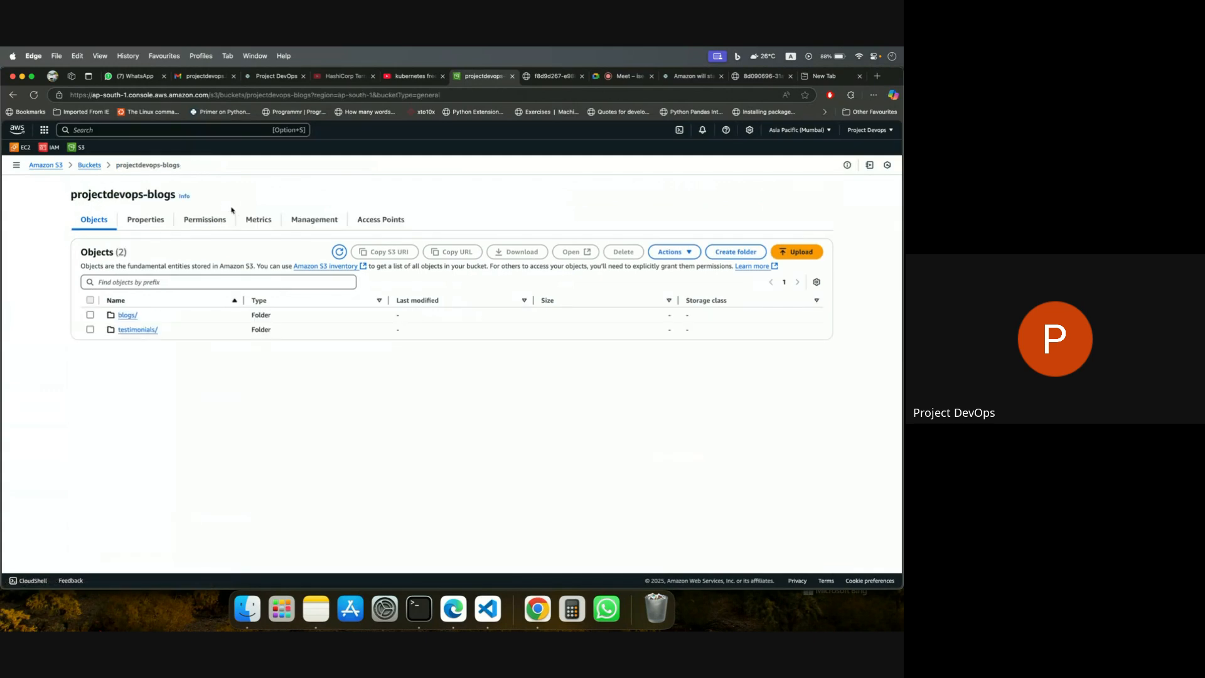
# Look over the S3 bucket list and the IAM Access Analyzer for S3 page, and return to the general purpose buckets.
pyautogui.click(89, 165)
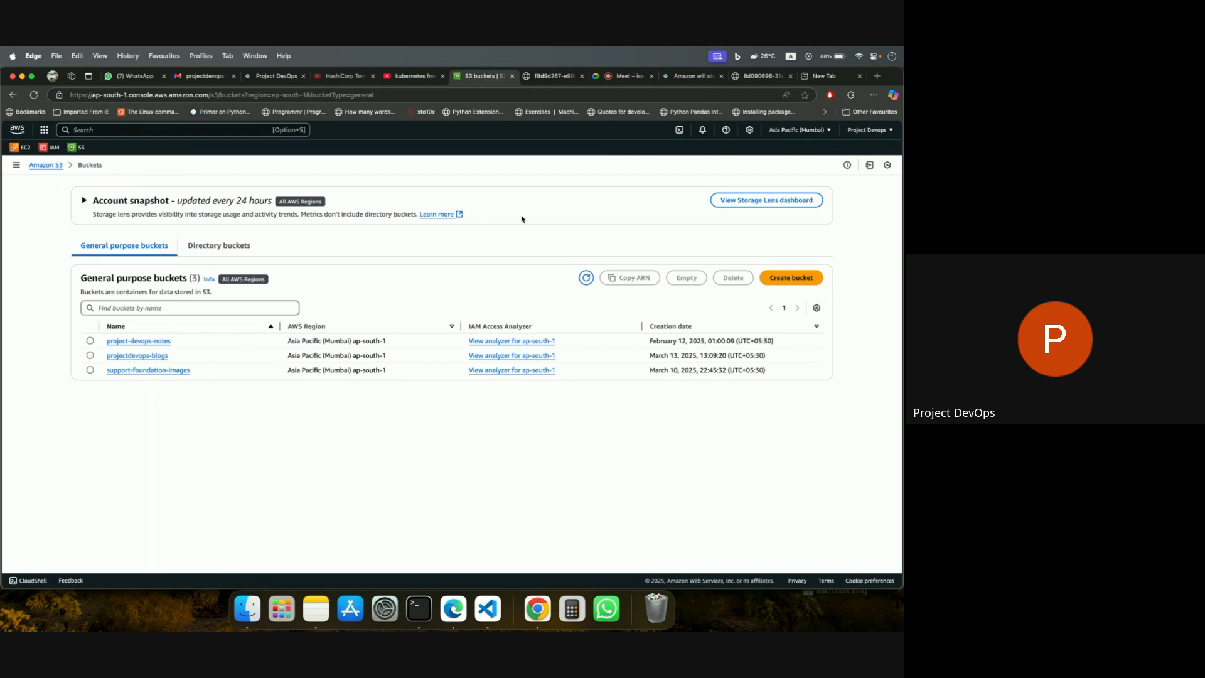
pyautogui.click(79, 149)
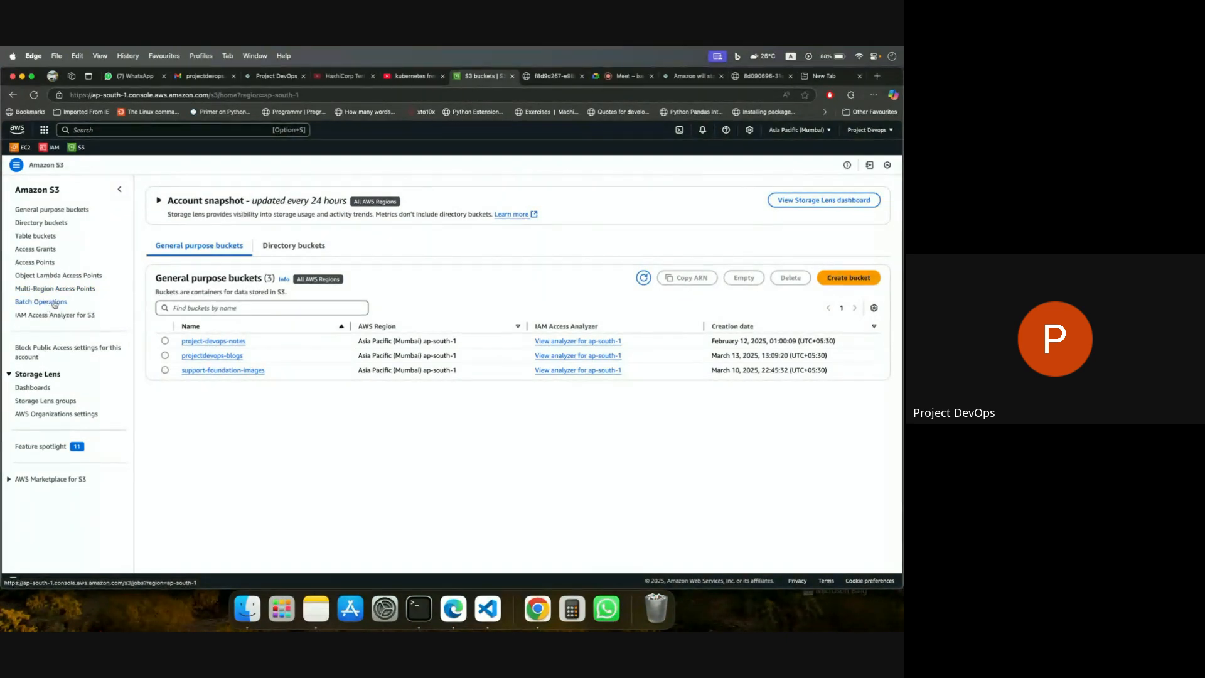
pyautogui.click(70, 319)
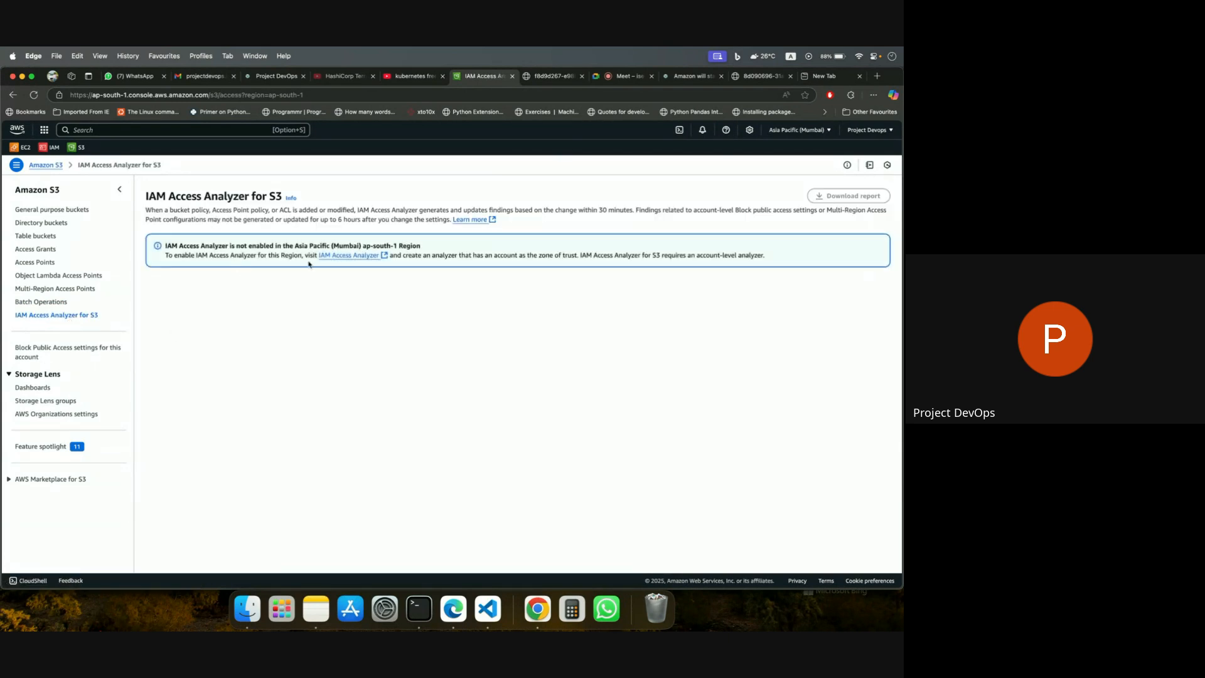
pyautogui.click(50, 210)
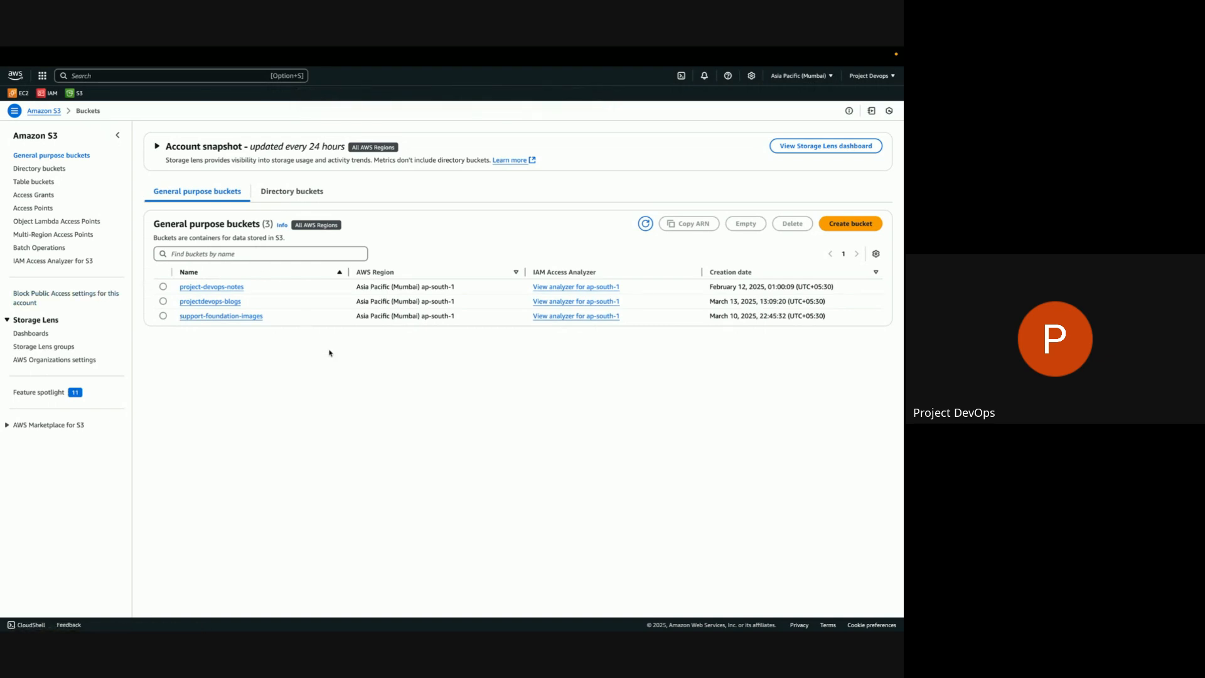
# Start creating a general purpose bucket and name it with the owner's username followed by "-demo-bucket".
pyautogui.click(840, 226)
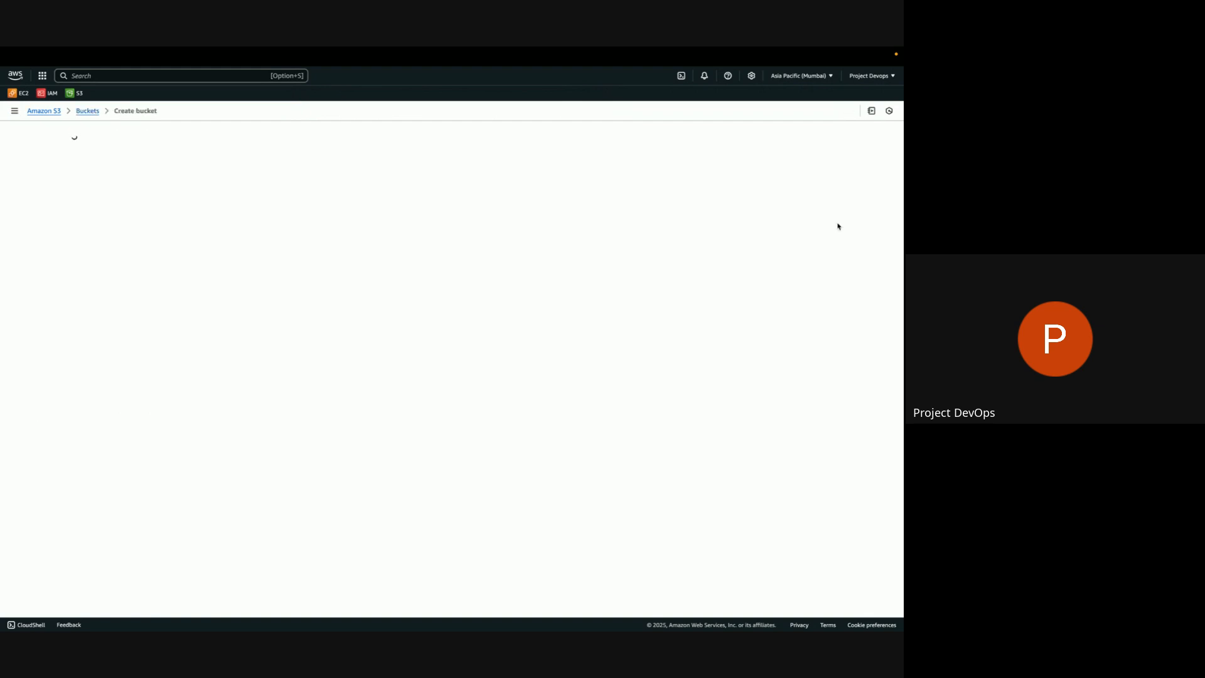
pyautogui.click(127, 291)
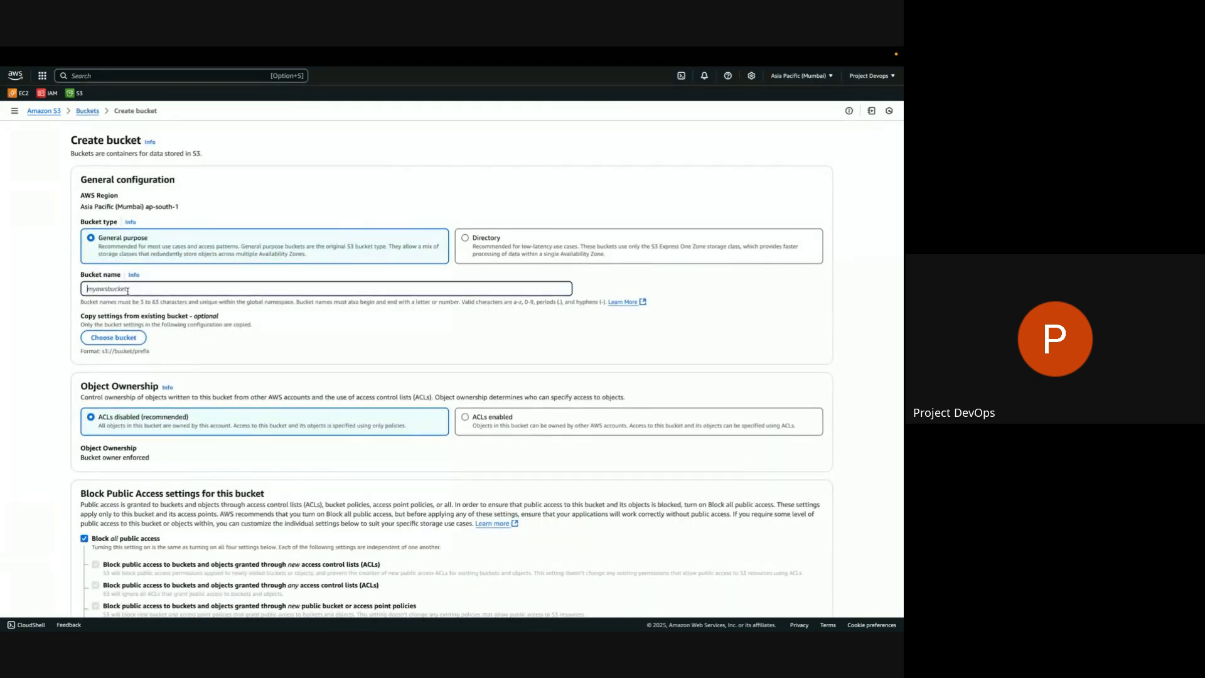
pyautogui.write('myaws')
pyautogui.write('bucke')
pyautogui.write('t')
pyautogui.hotkey('ctrl', 'a')
pyautogui.press('BackSpace')
pyautogui.write('abhigyan709-bde')
pyautogui.press('BackSpace')
pyautogui.press('BackSpace')
pyautogui.press('BackSpace')
pyautogui.write('demo-bucket')
# Review the Block Public Access settings, view the naps-prod S3 document address example in WhatsApp, and return to the bucket creation form.
pyautogui.scroll(-3, 204, 372)
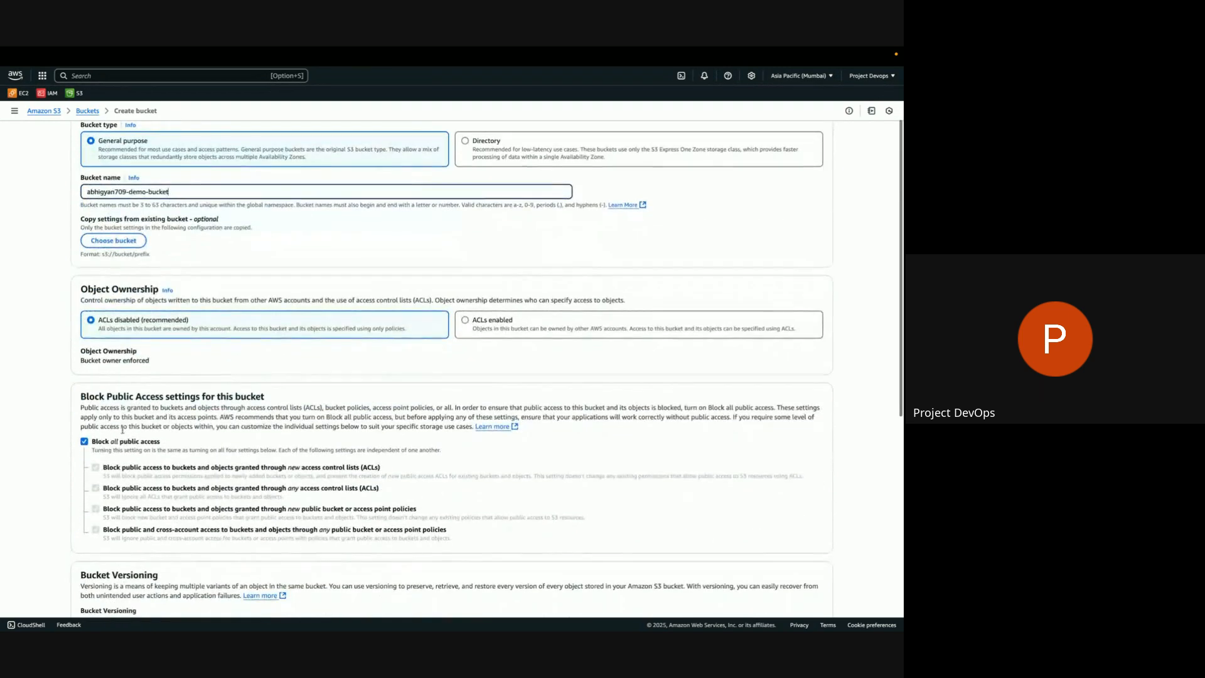
pyautogui.scroll(-3, 130, 449)
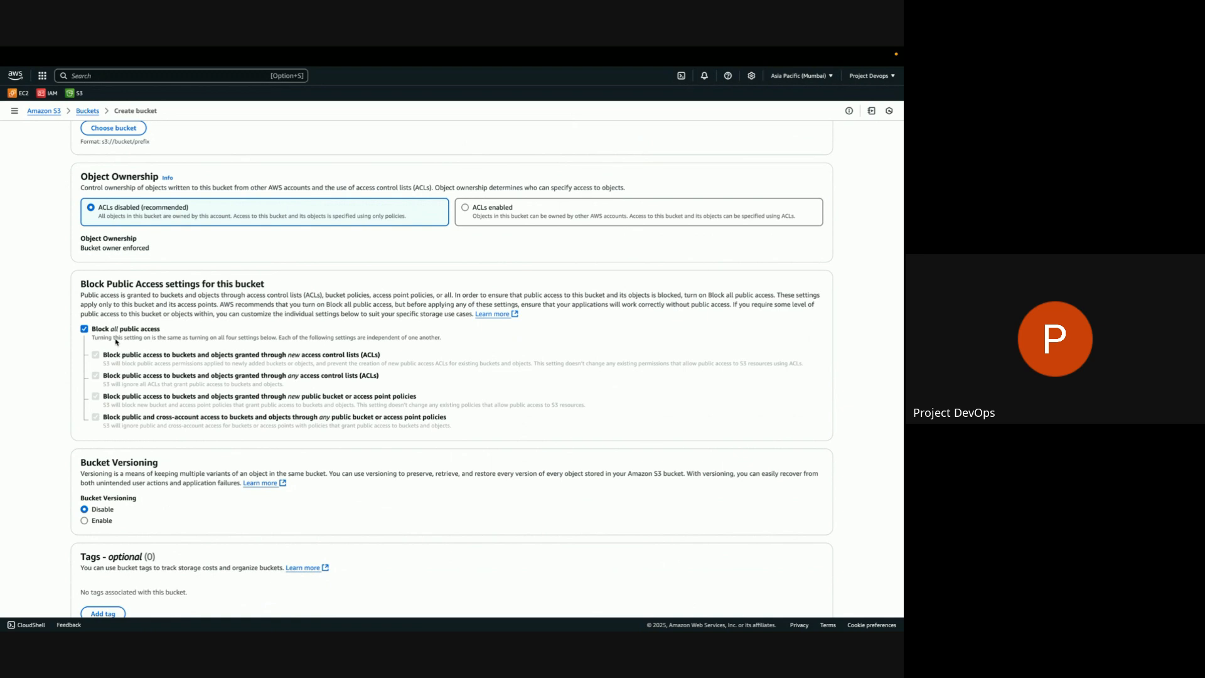
pyautogui.scroll(-1, 254, 371)
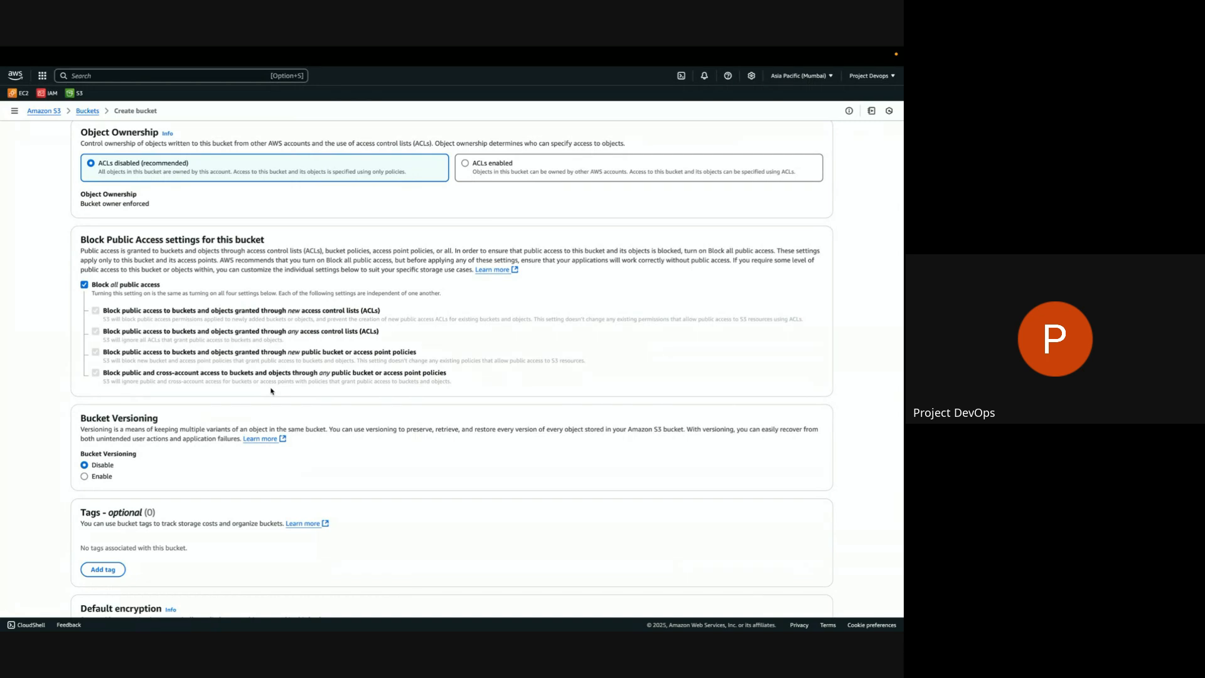
pyautogui.moveTo(242, 49)
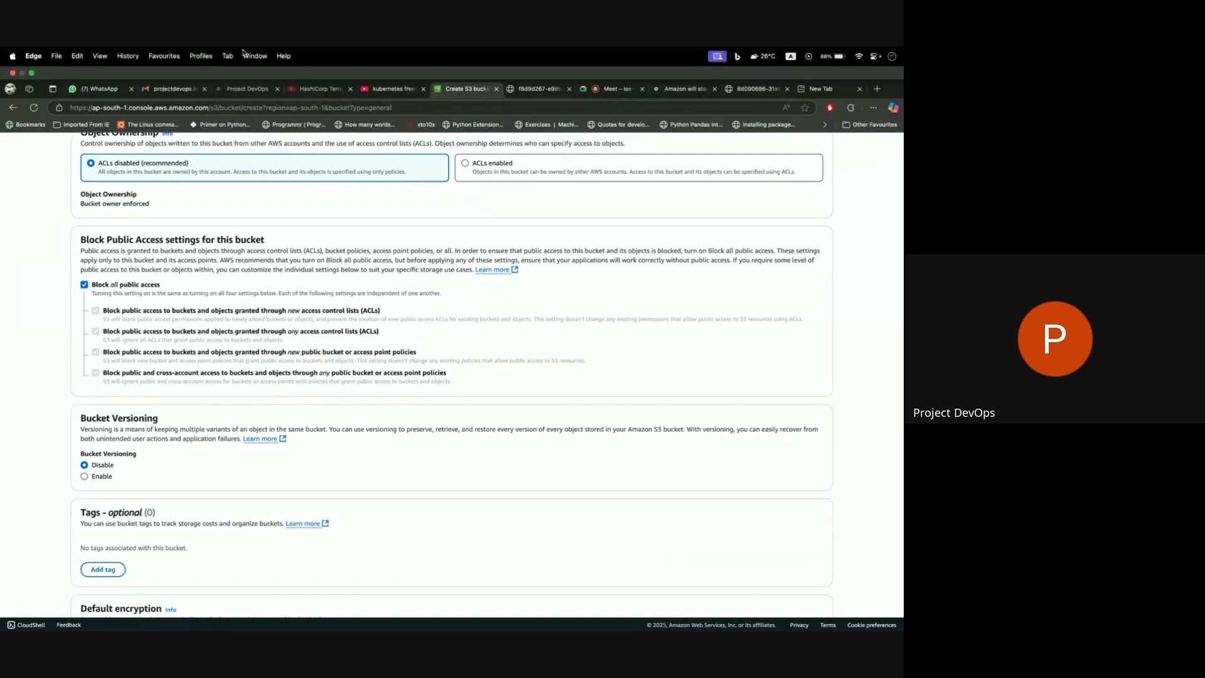
pyautogui.click(105, 89)
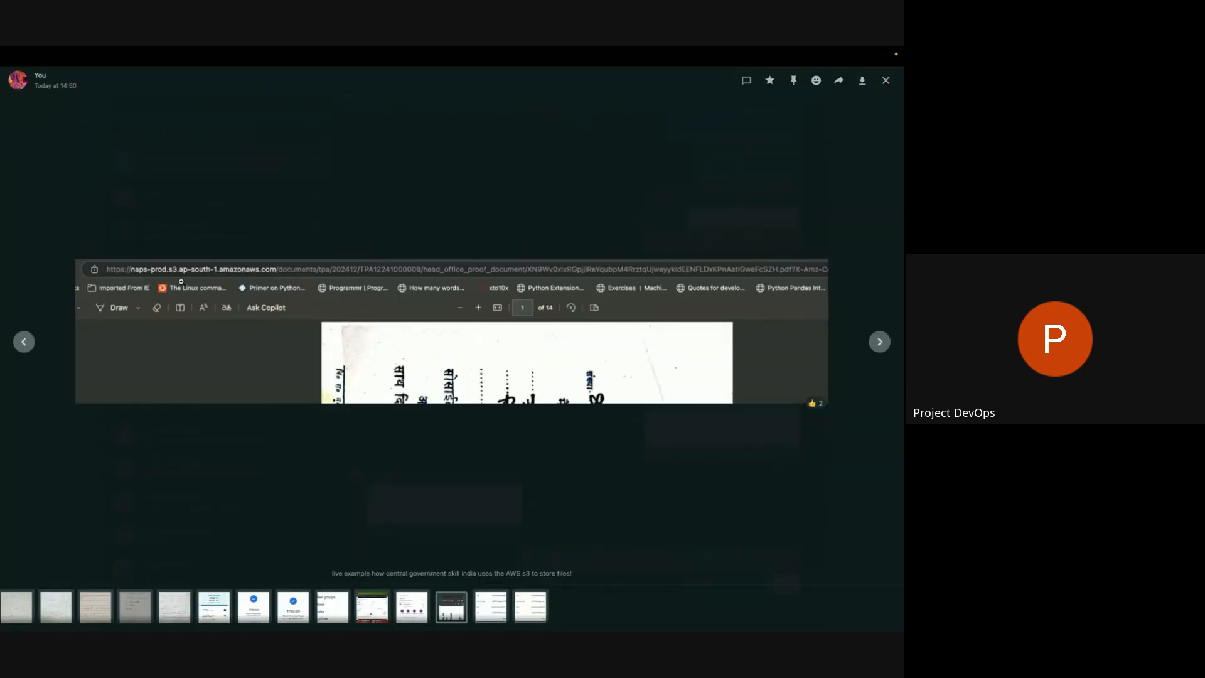
pyautogui.click(181, 281)
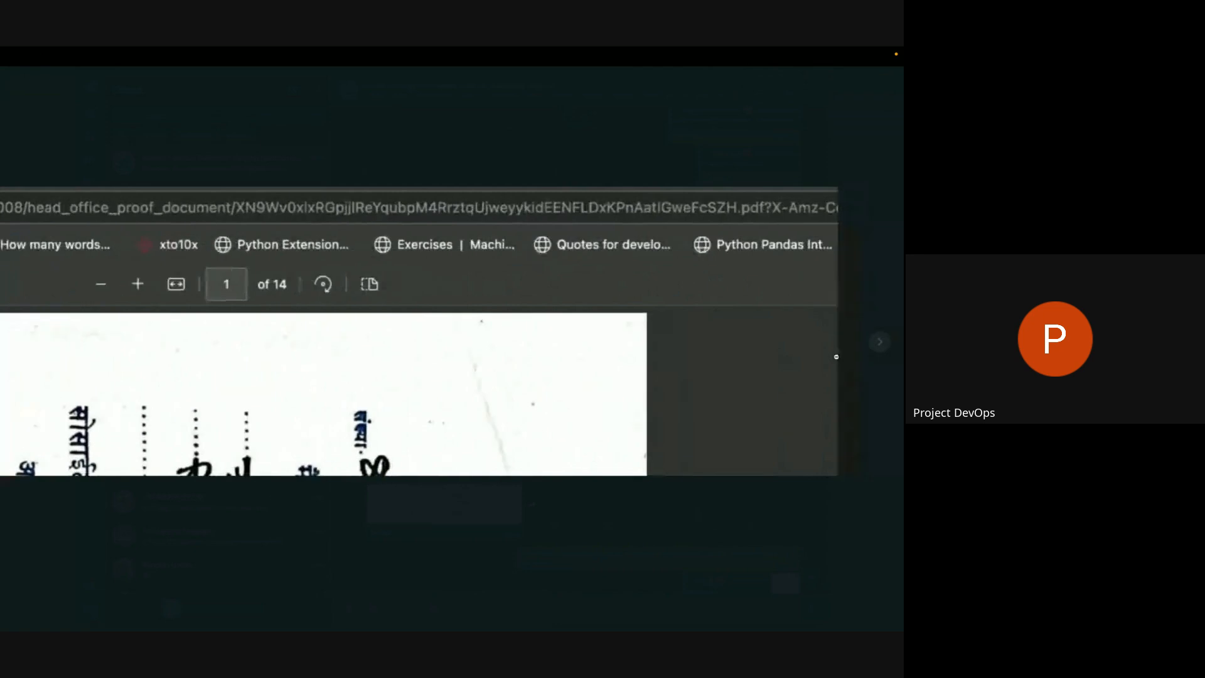
pyautogui.click(472, 351)
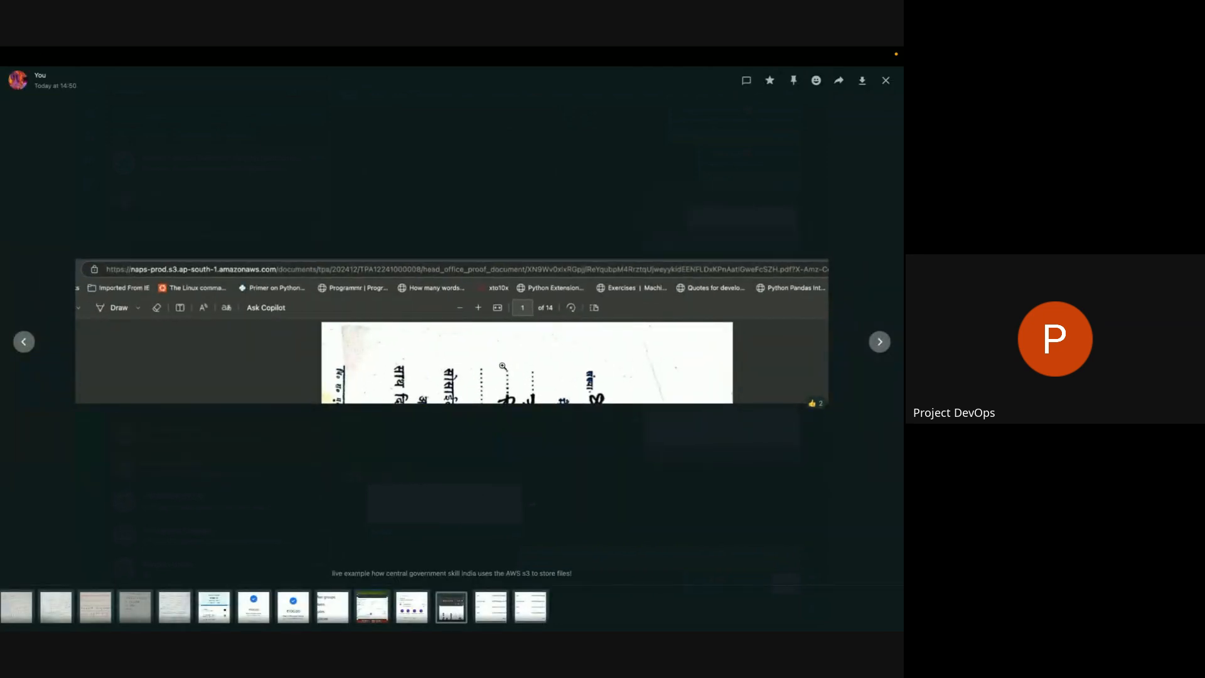
pyautogui.moveTo(498, 49)
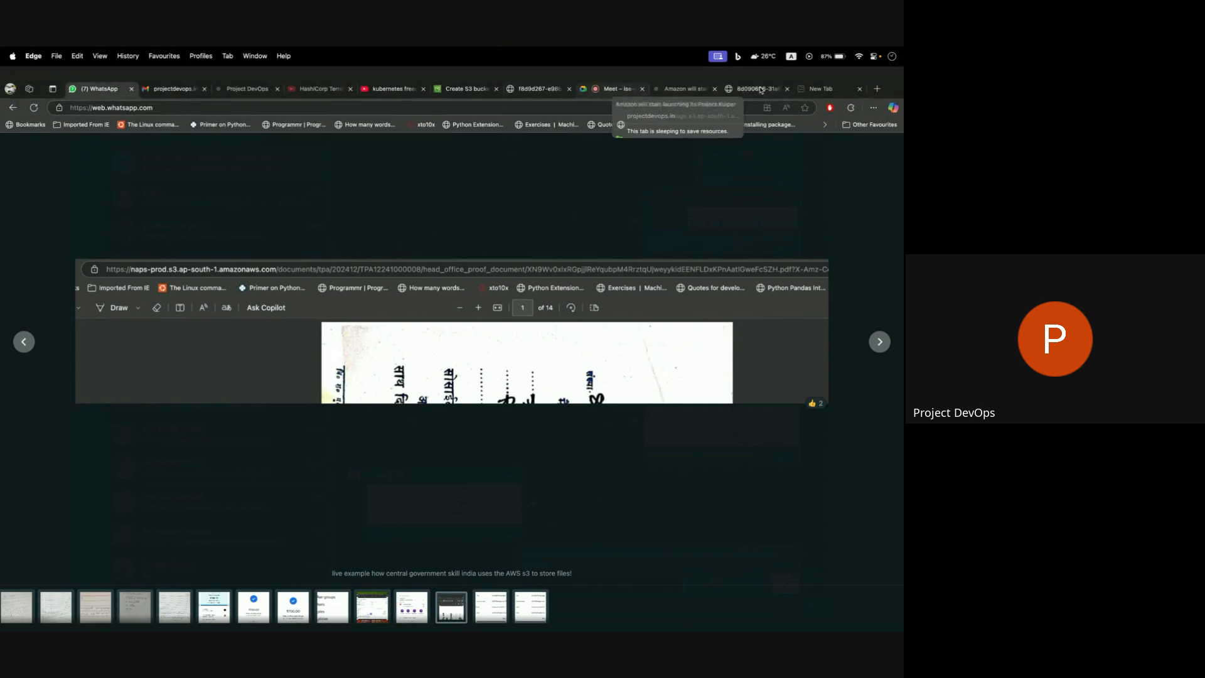
pyautogui.click(465, 89)
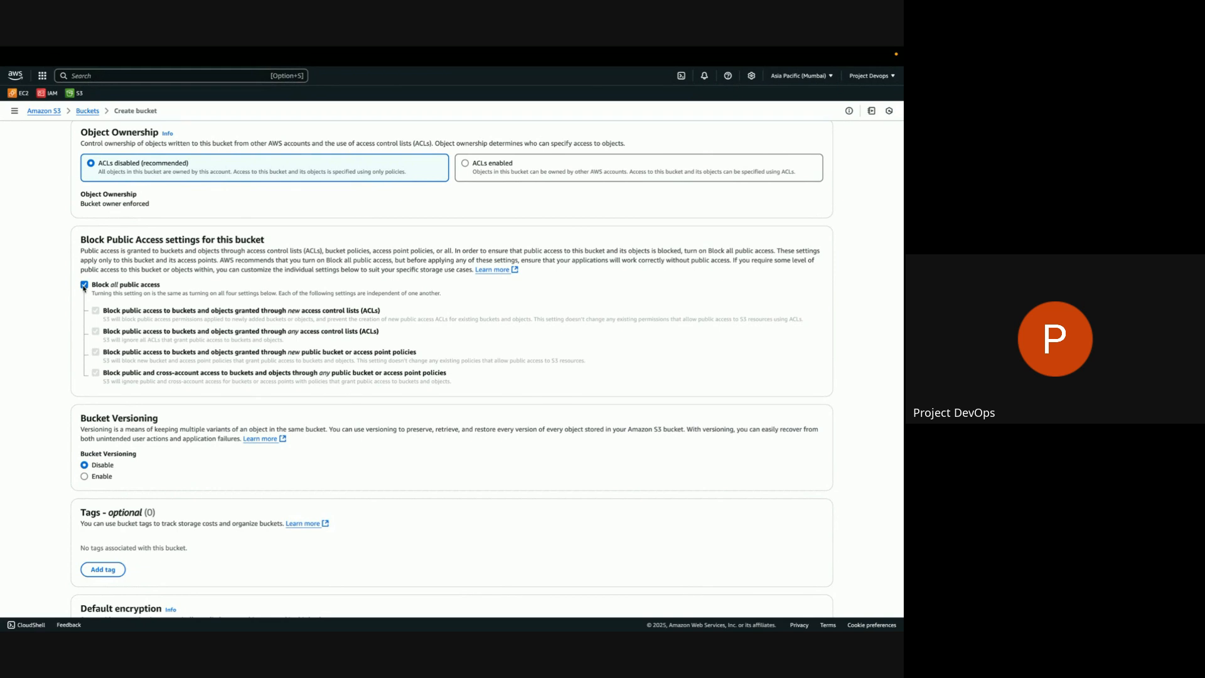
# Turn off Block all public access for the new bucket and acknowledge that its objects might become public.
pyautogui.click(84, 285)
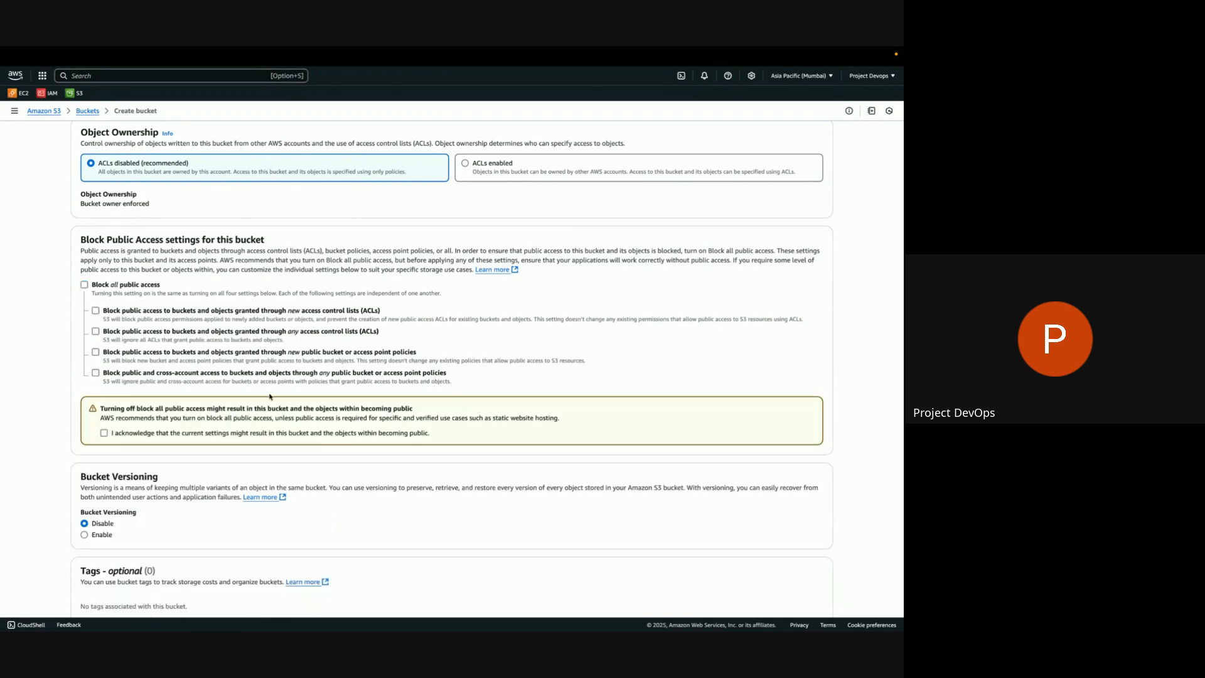
pyautogui.scroll(-1, 270, 396)
pyautogui.click(104, 372)
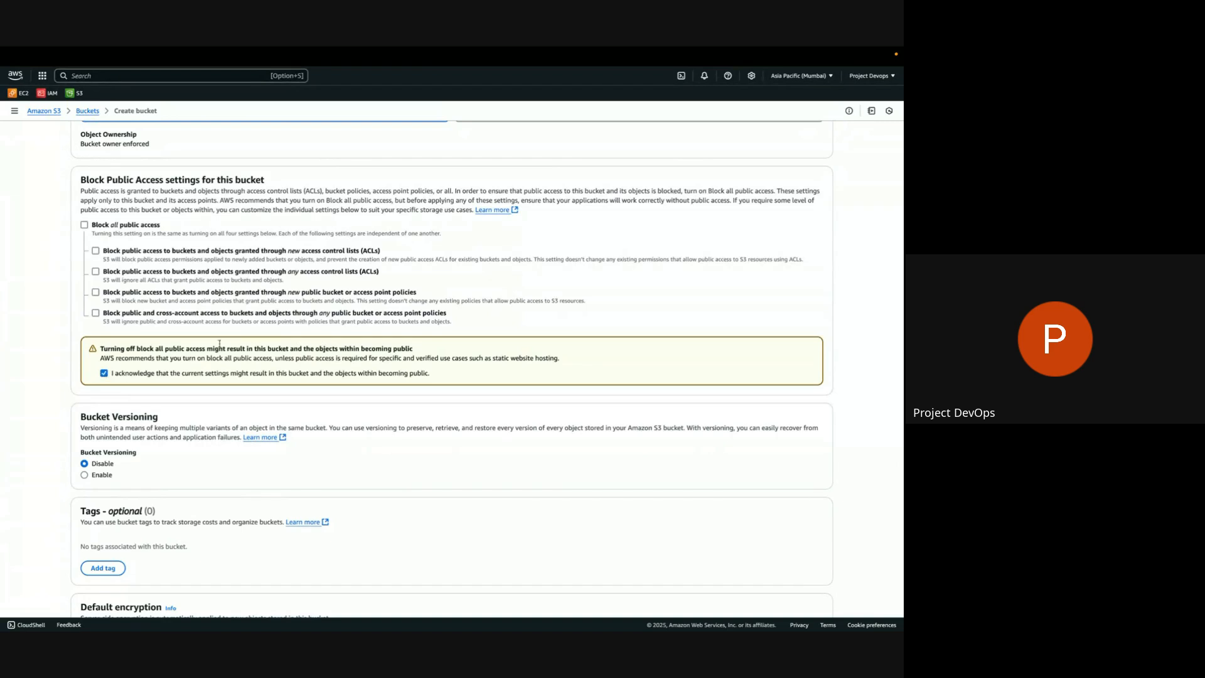
# Copy the new bucket's settings from the existing bucket support-foundation-images.
pyautogui.scroll(5, 219, 343)
pyautogui.scroll(-1, 257, 320)
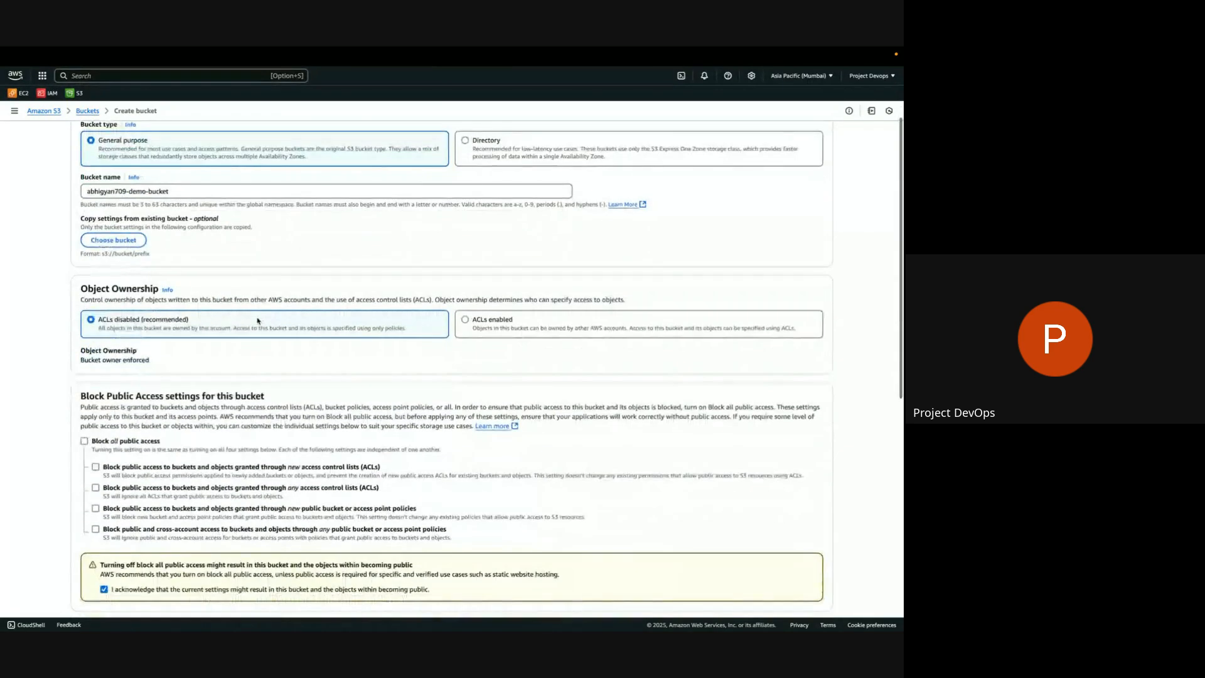
pyautogui.click(129, 242)
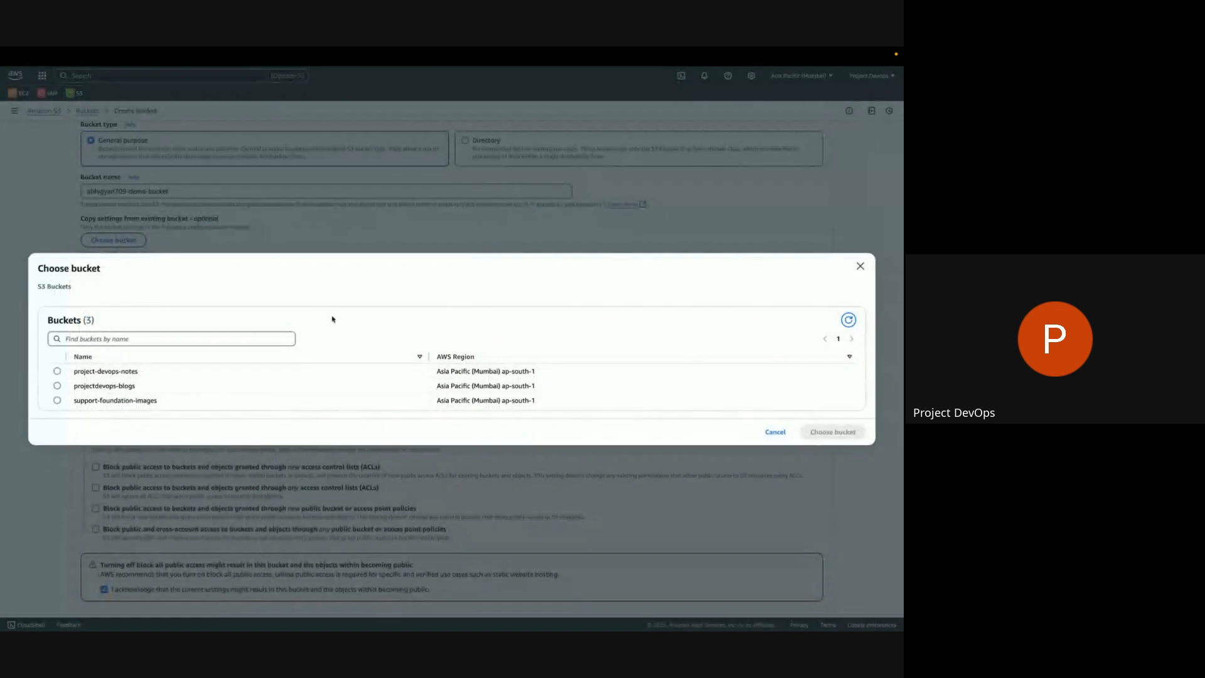
pyautogui.click(57, 386)
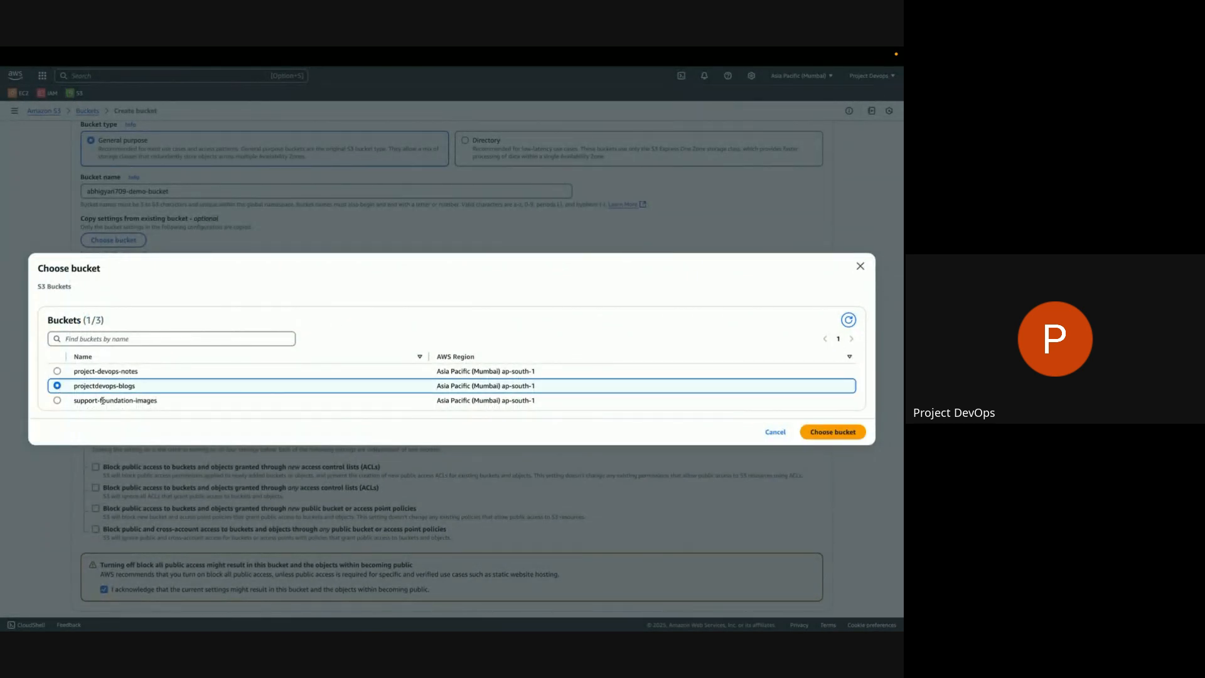
pyautogui.click(58, 401)
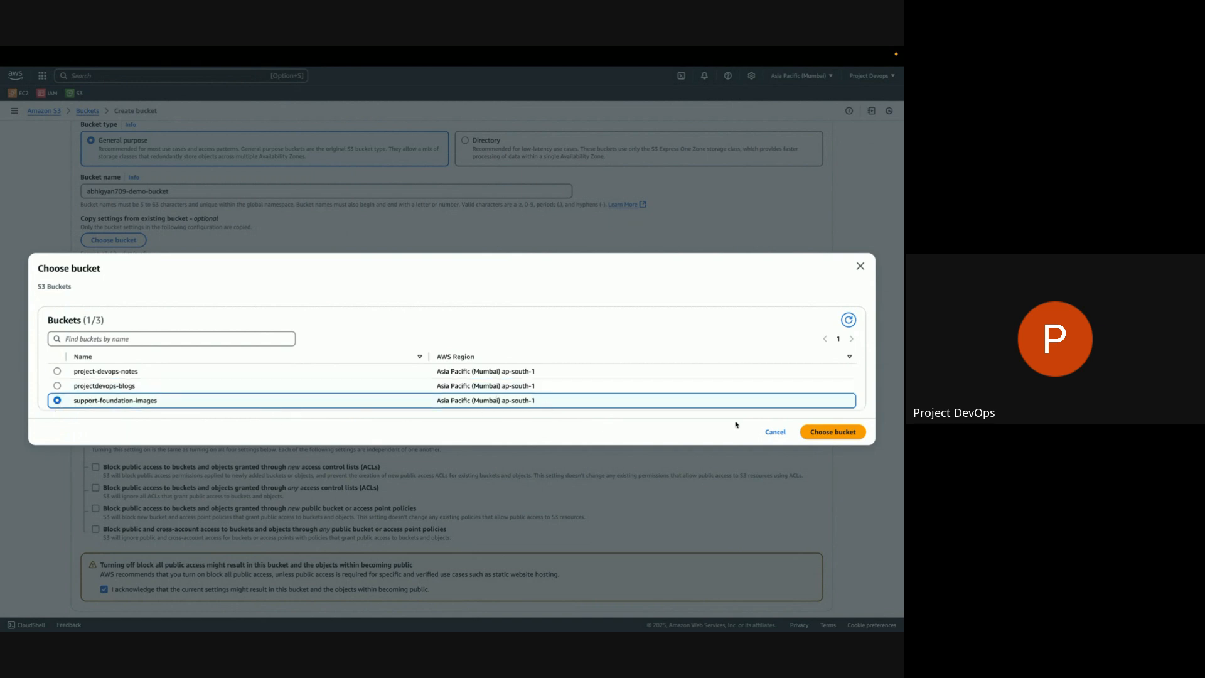
pyautogui.click(832, 431)
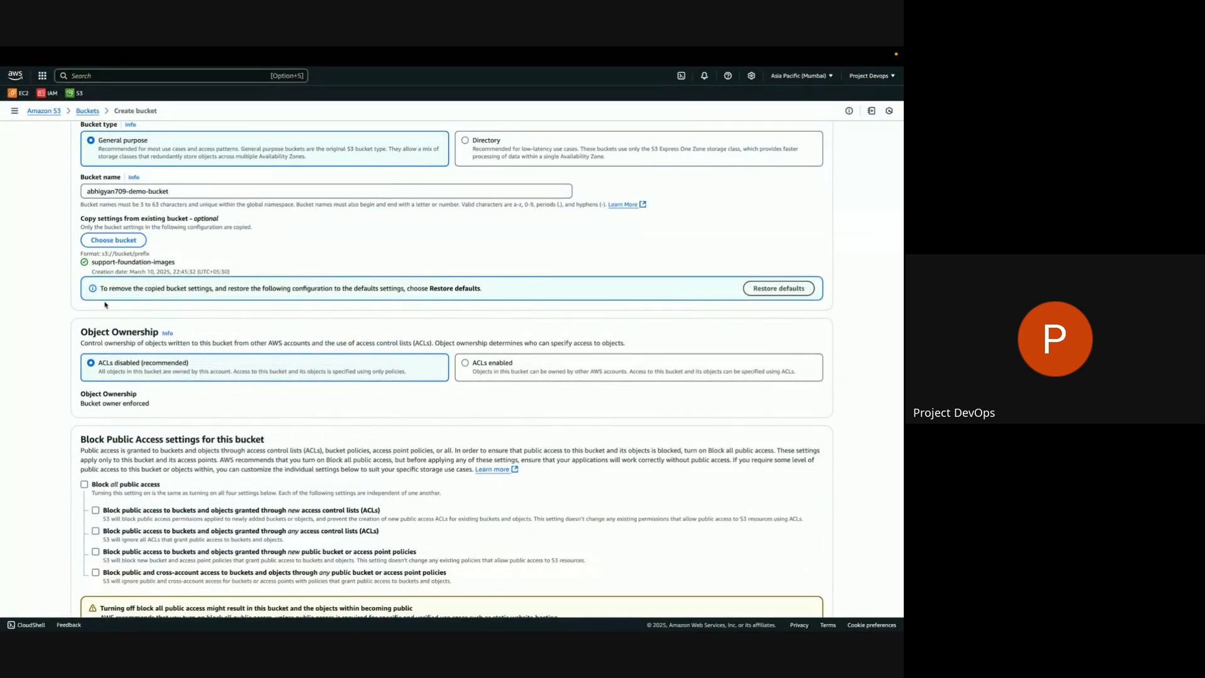
# Try Bucket Versioning set to Enable and return it to Disable.
pyautogui.scroll(-5, 377, 532)
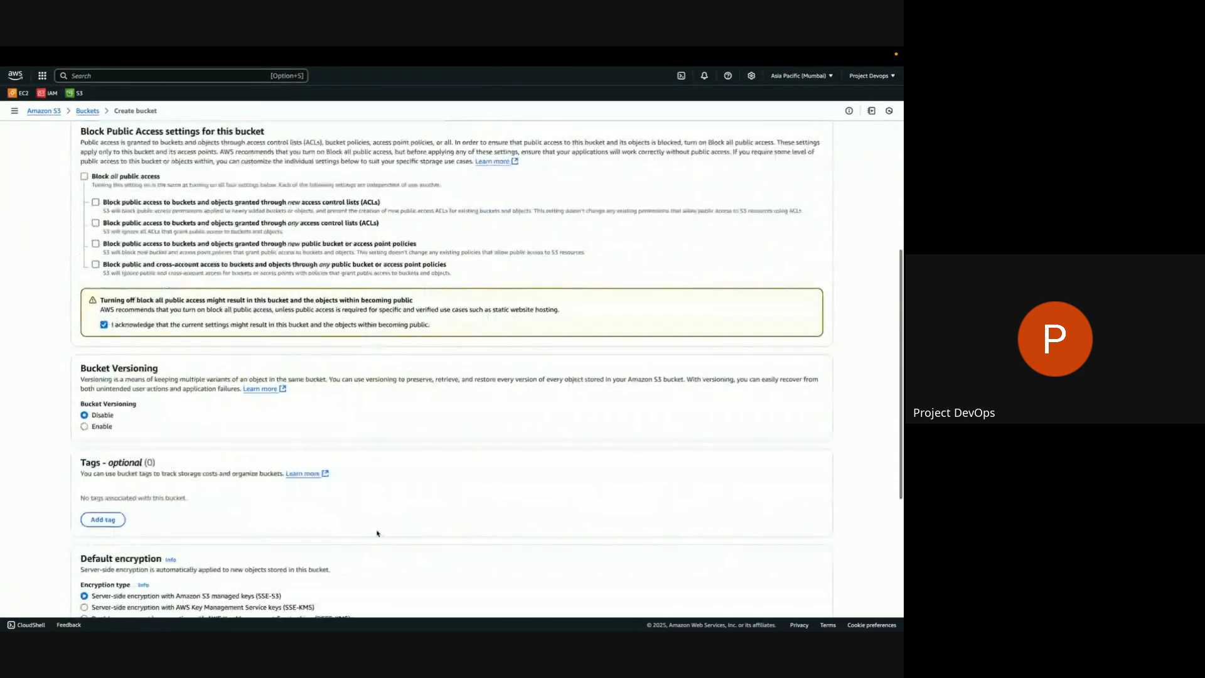
pyautogui.scroll(-1, 377, 533)
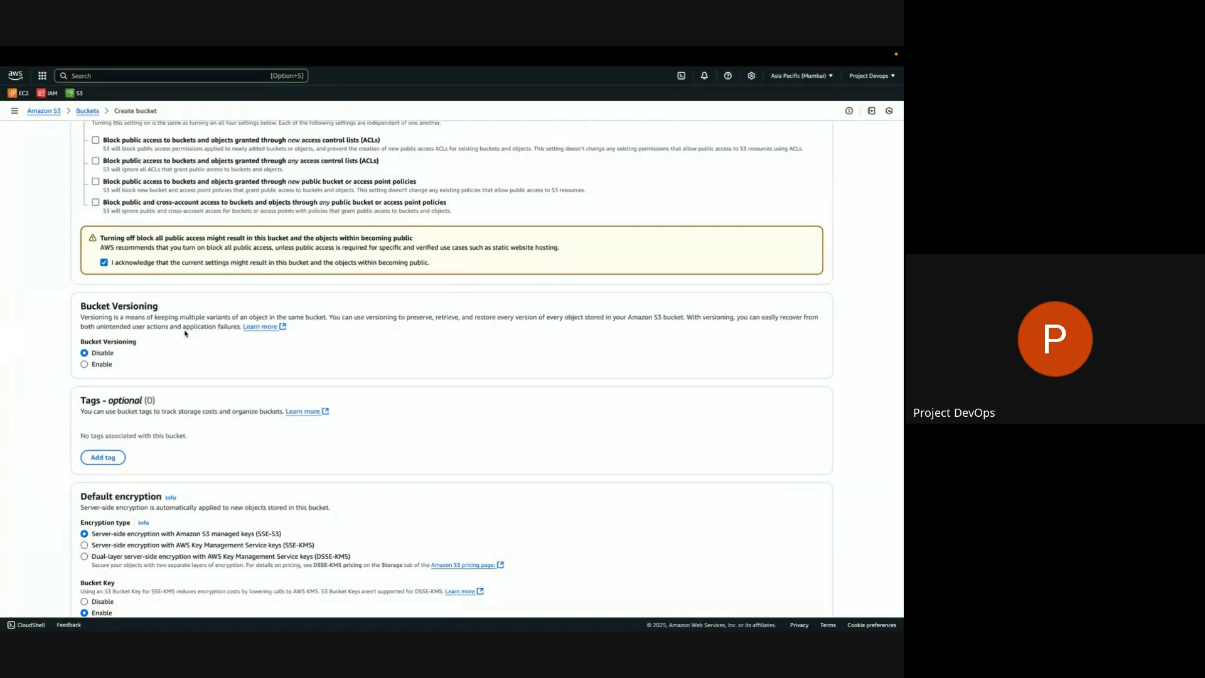
pyautogui.click(84, 364)
pyautogui.scroll(-4, 339, 412)
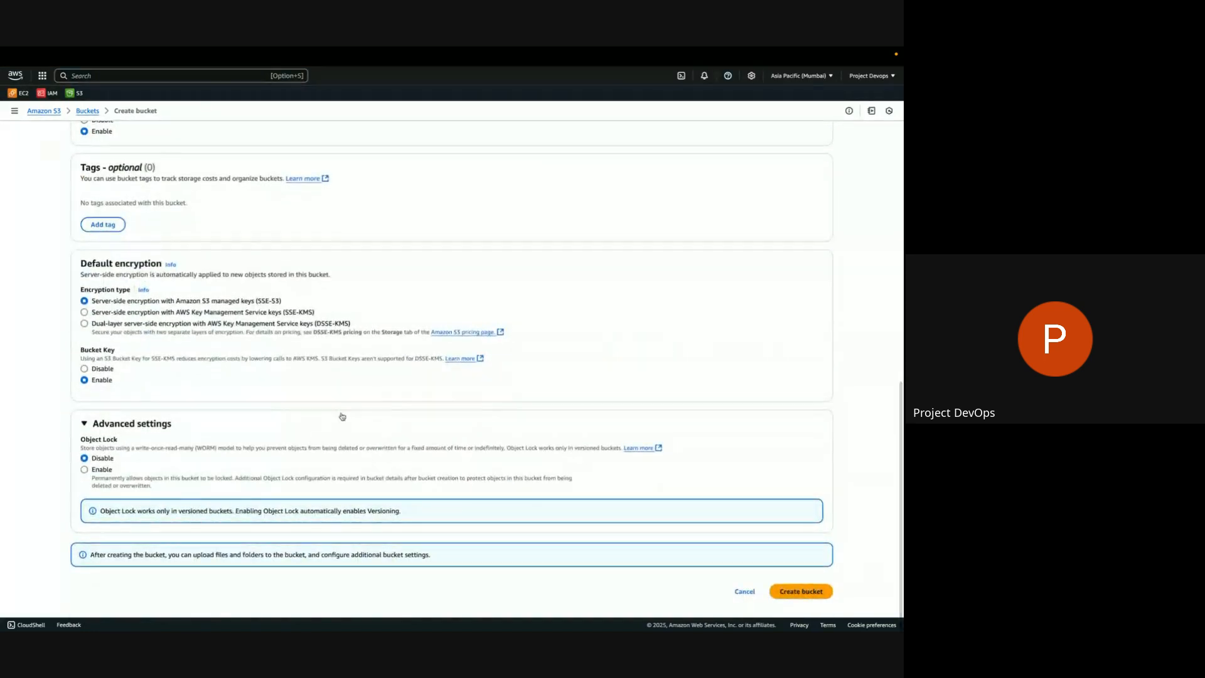
pyautogui.scroll(1, 342, 416)
pyautogui.click(84, 198)
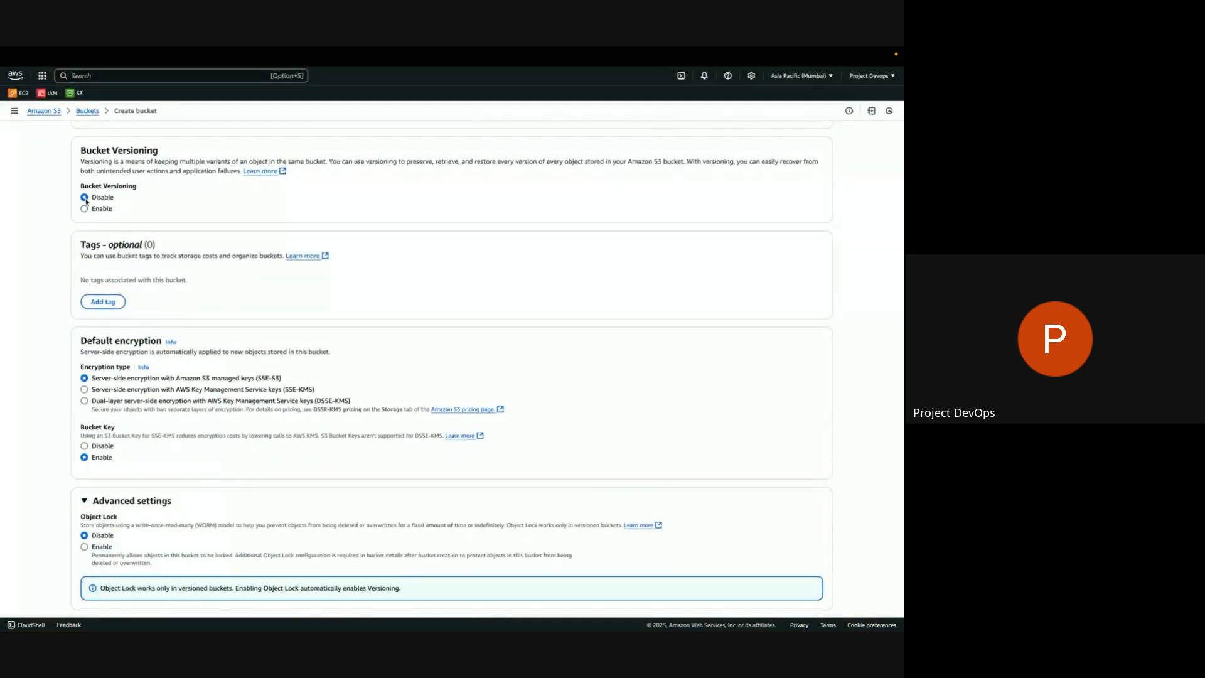
# Highlight the SSE-S3 default encryption option, and add an empty tag row and remove it.
pyautogui.scroll(-1, 187, 271)
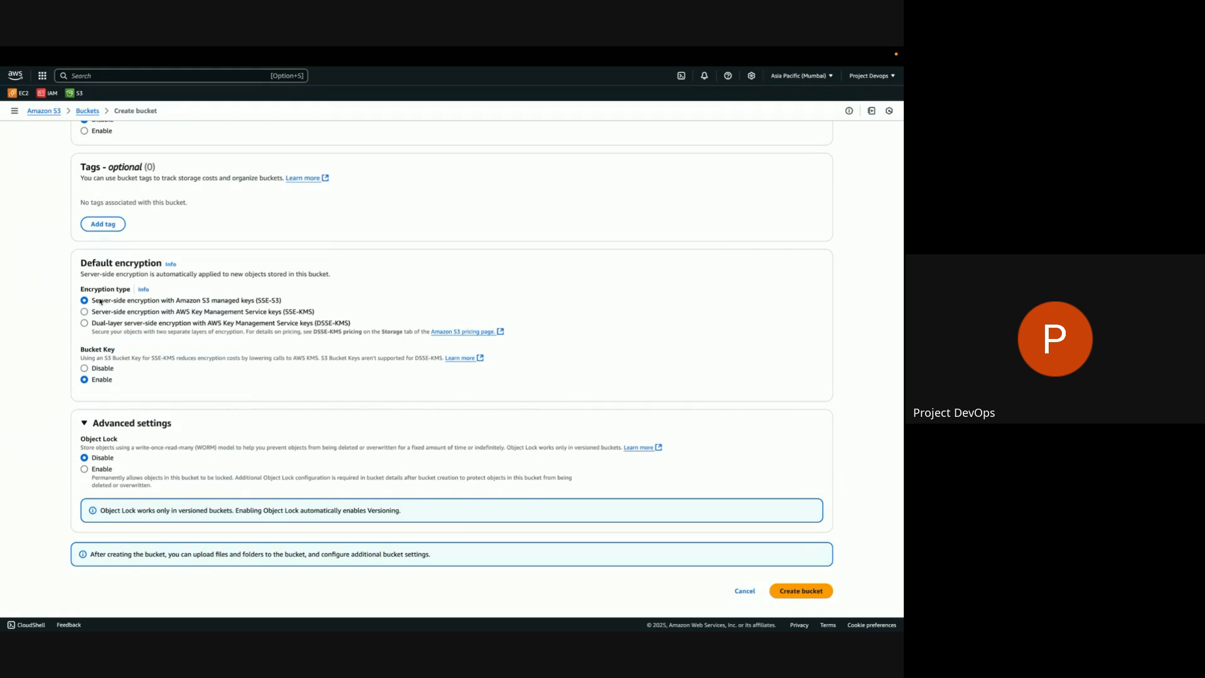
pyautogui.moveTo(95, 301); pyautogui.dragTo(286, 301)
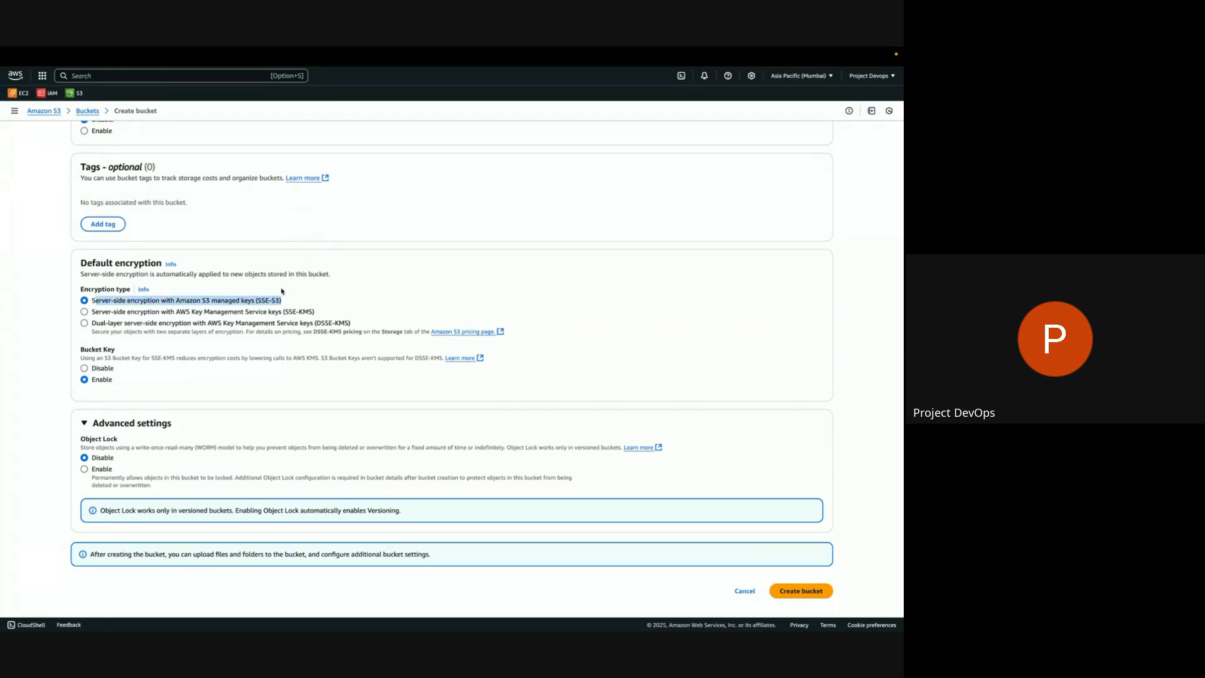
pyautogui.click(103, 226)
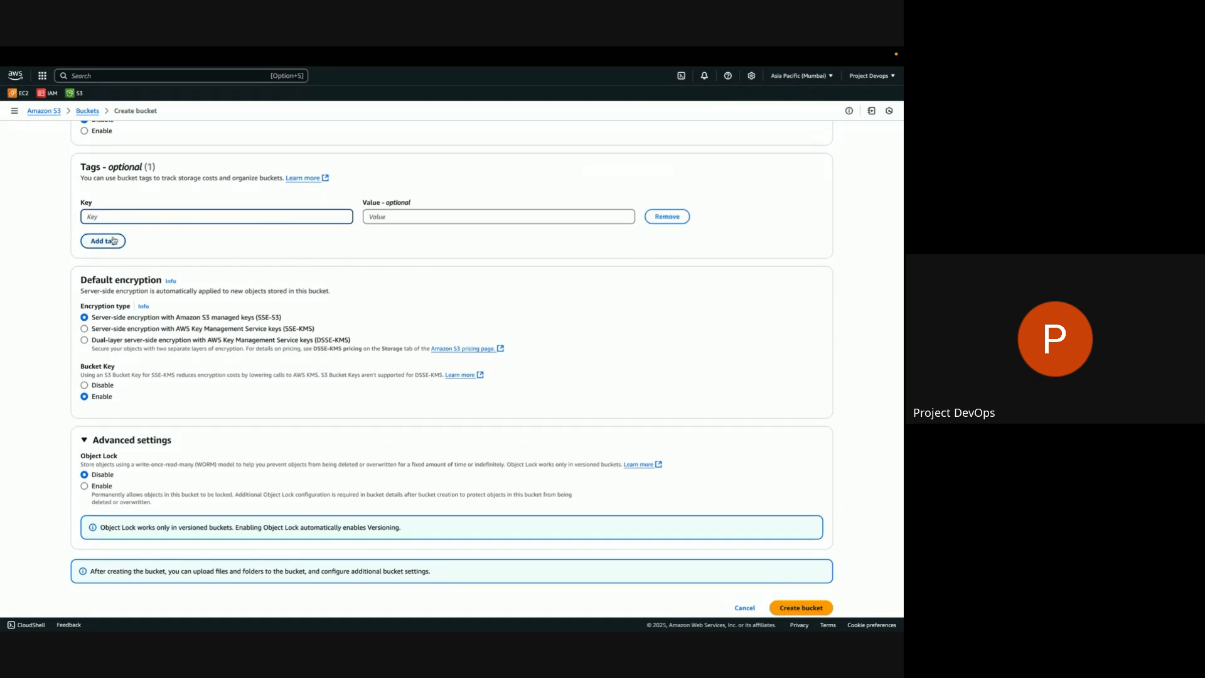
pyautogui.click(652, 217)
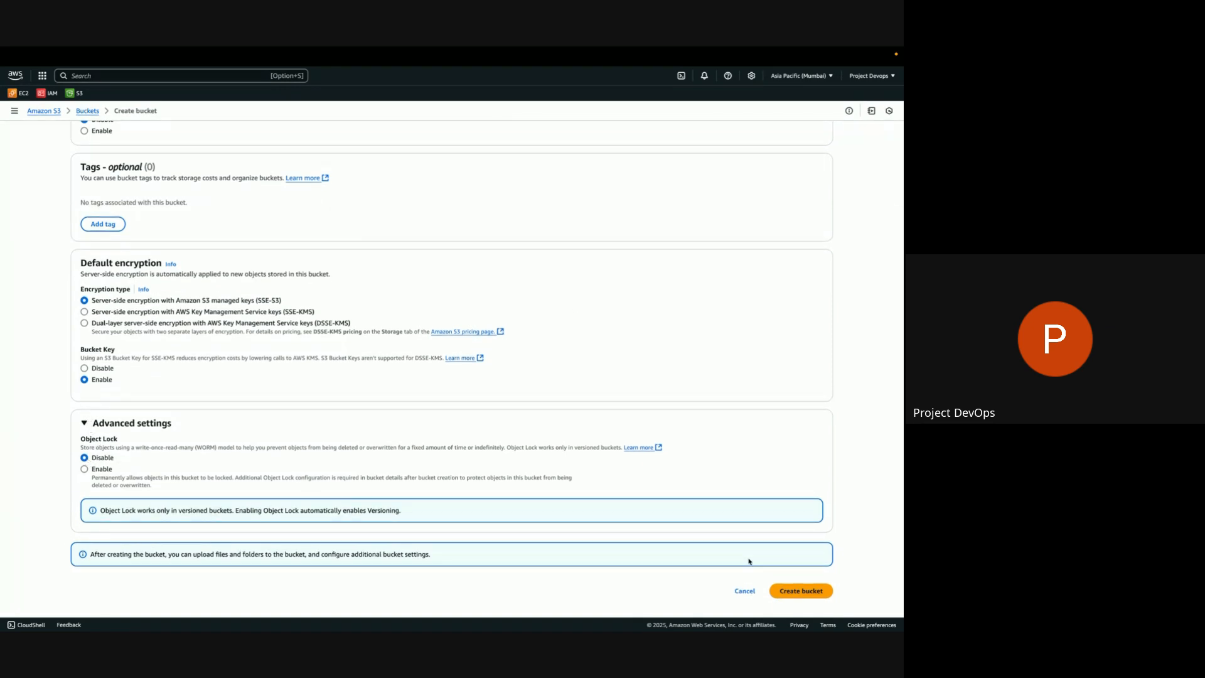
# Acknowledge that the current settings might make the bucket and its objects public, and create the bucket.
pyautogui.scroll(15, 672, 419)
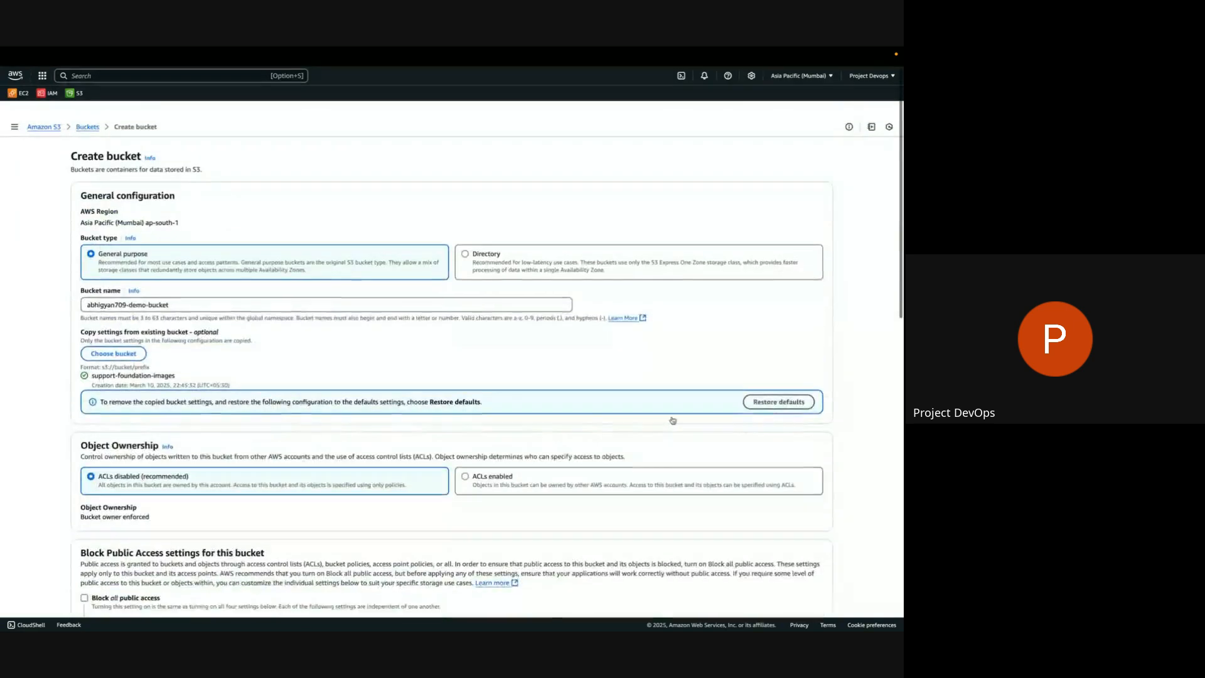
pyautogui.scroll(-15, 671, 420)
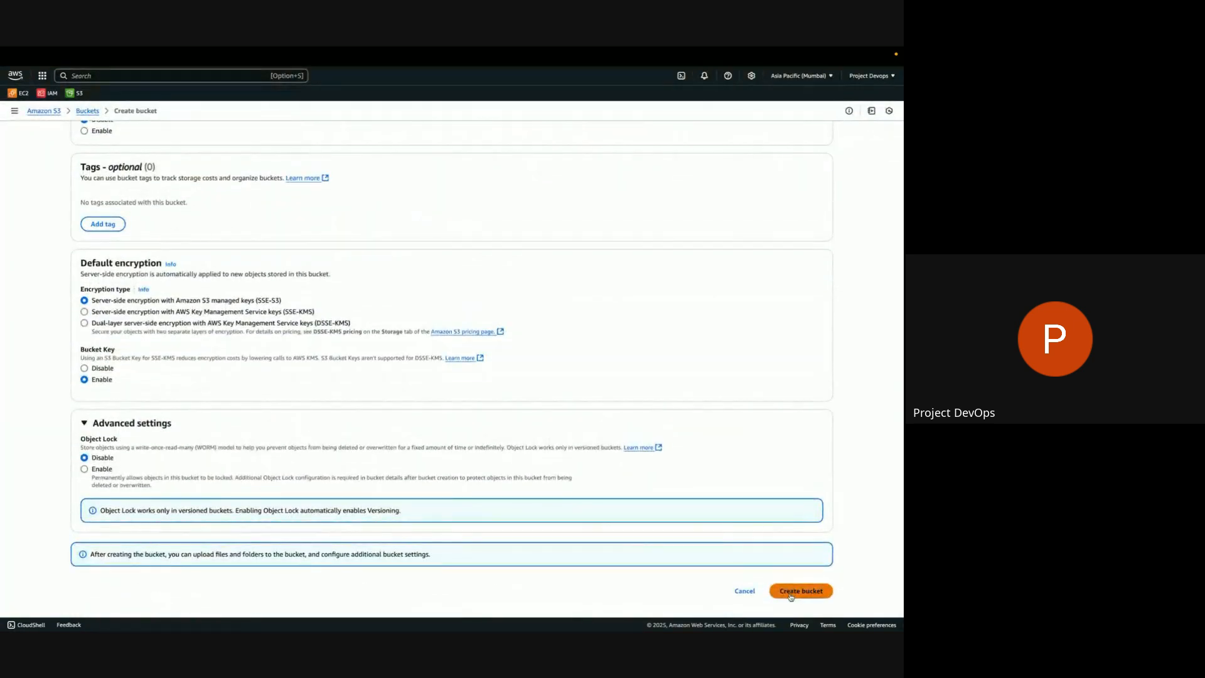
pyautogui.scroll(15, 417, 371)
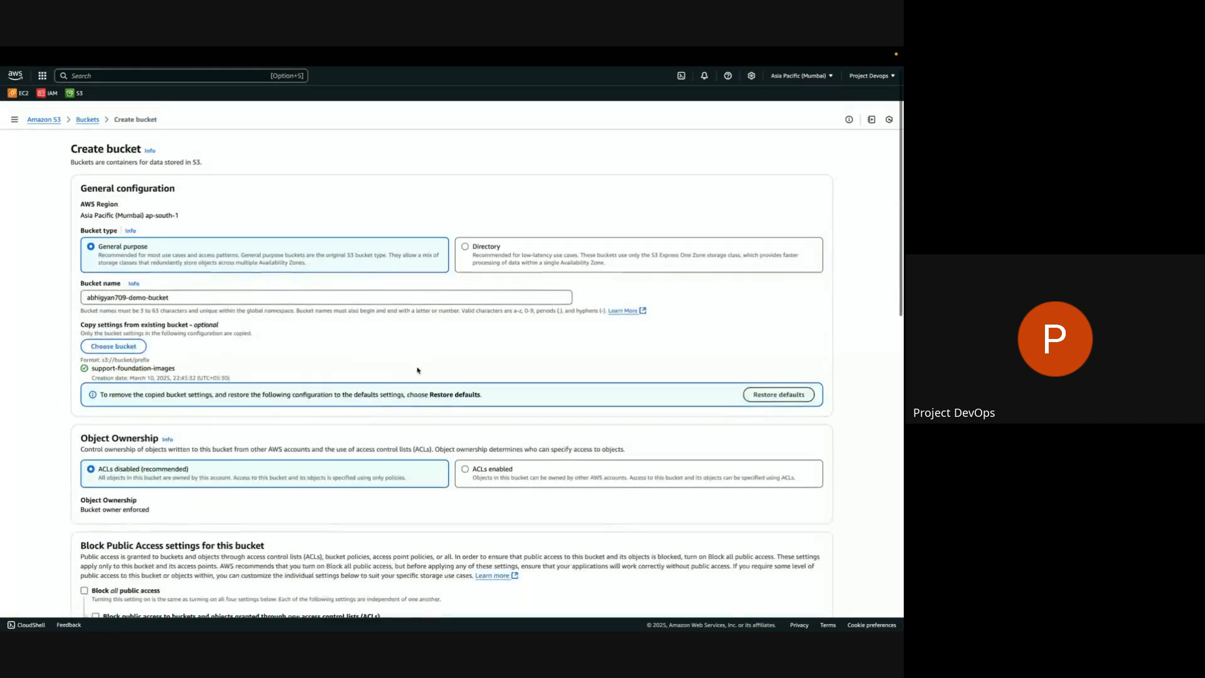
pyautogui.scroll(-5, 416, 371)
pyautogui.scroll(-10, 417, 371)
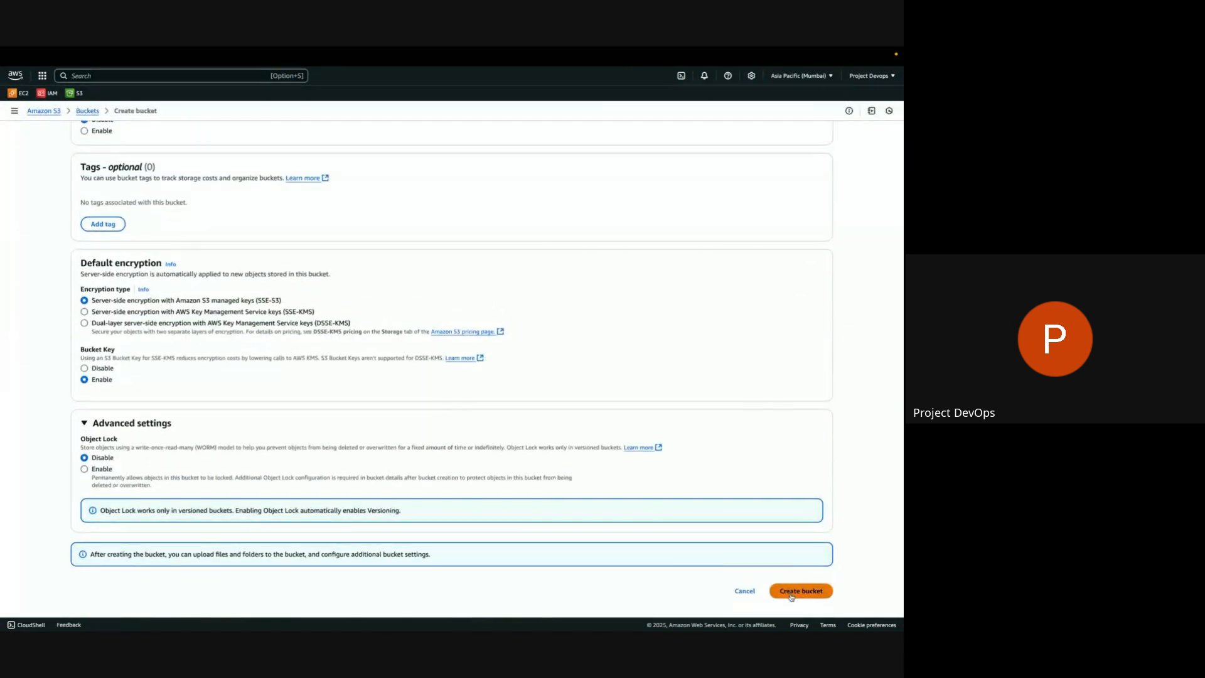
pyautogui.scroll(8, 790, 596)
pyautogui.scroll(2, 211, 372)
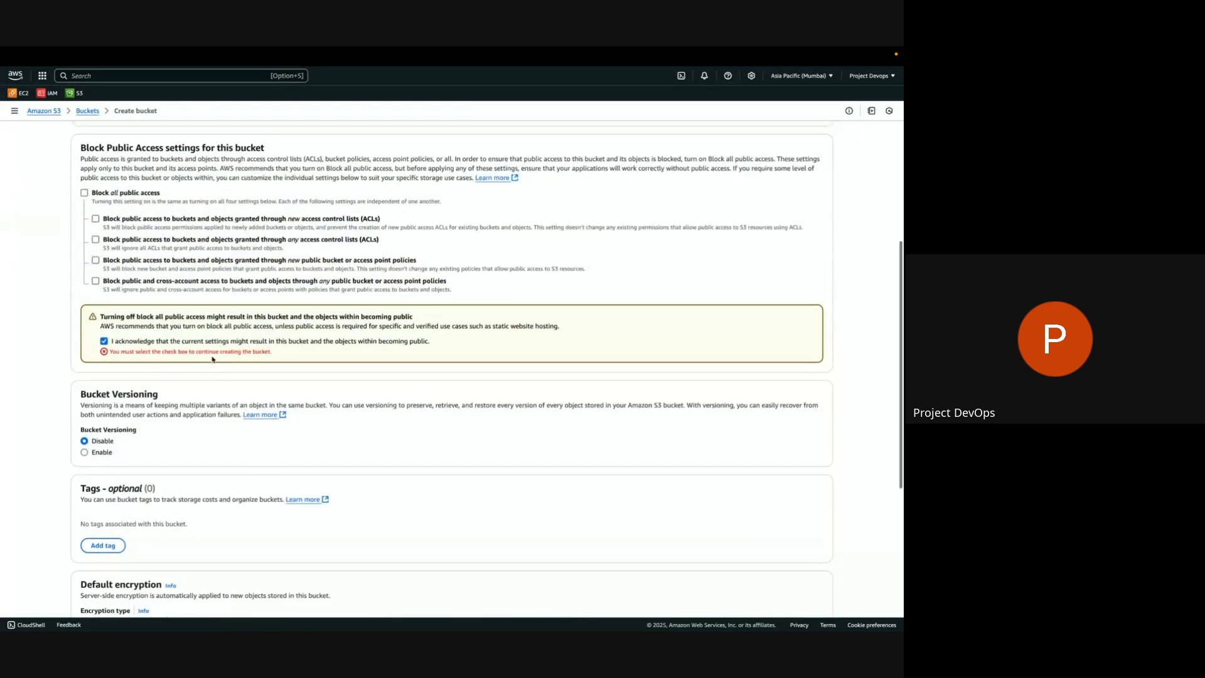
pyautogui.click(104, 377)
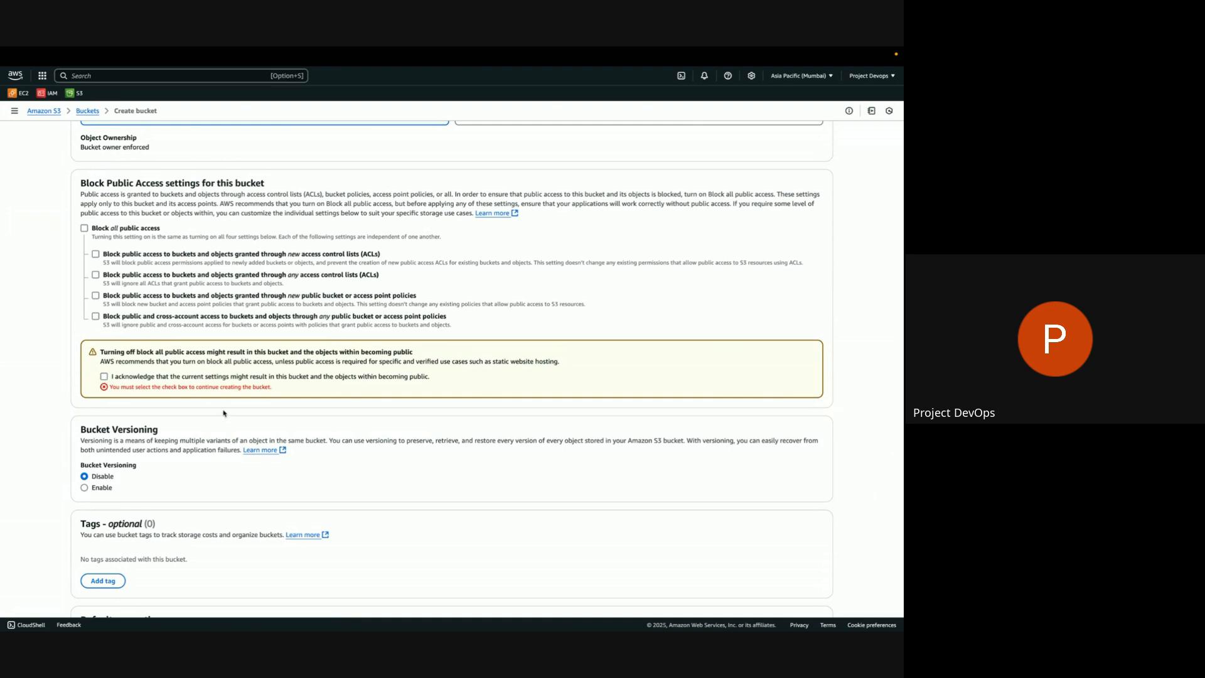
pyautogui.click(104, 376)
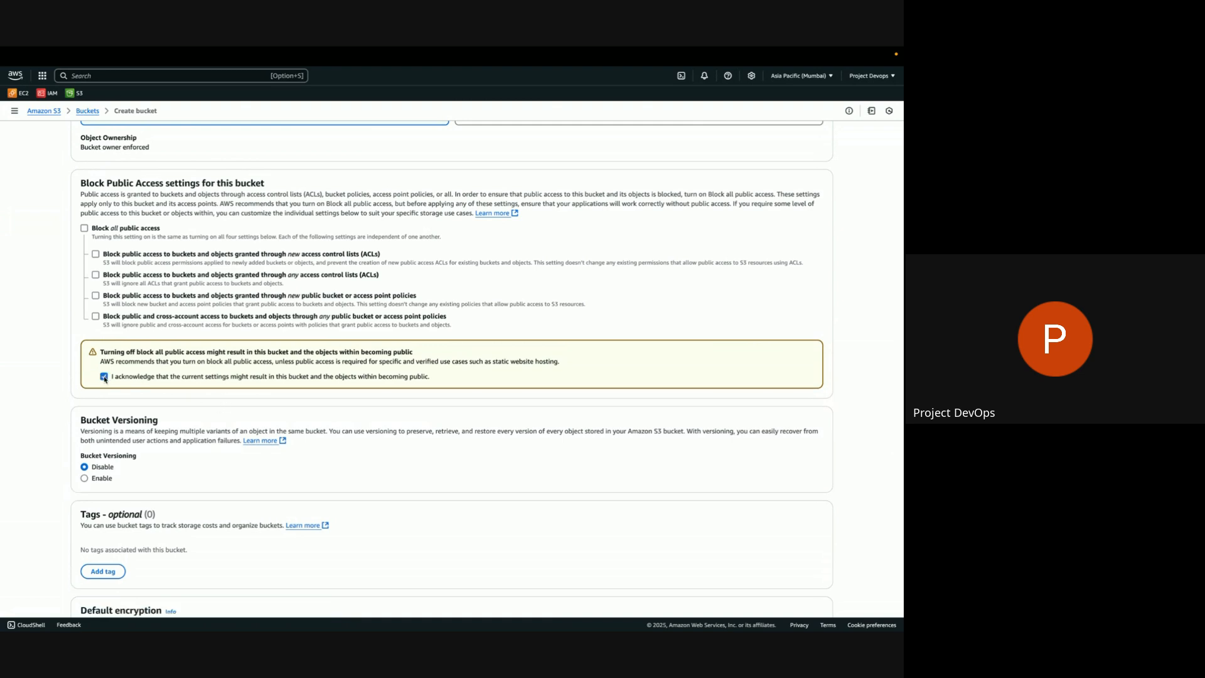
pyautogui.scroll(-6, 262, 433)
pyautogui.click(819, 591)
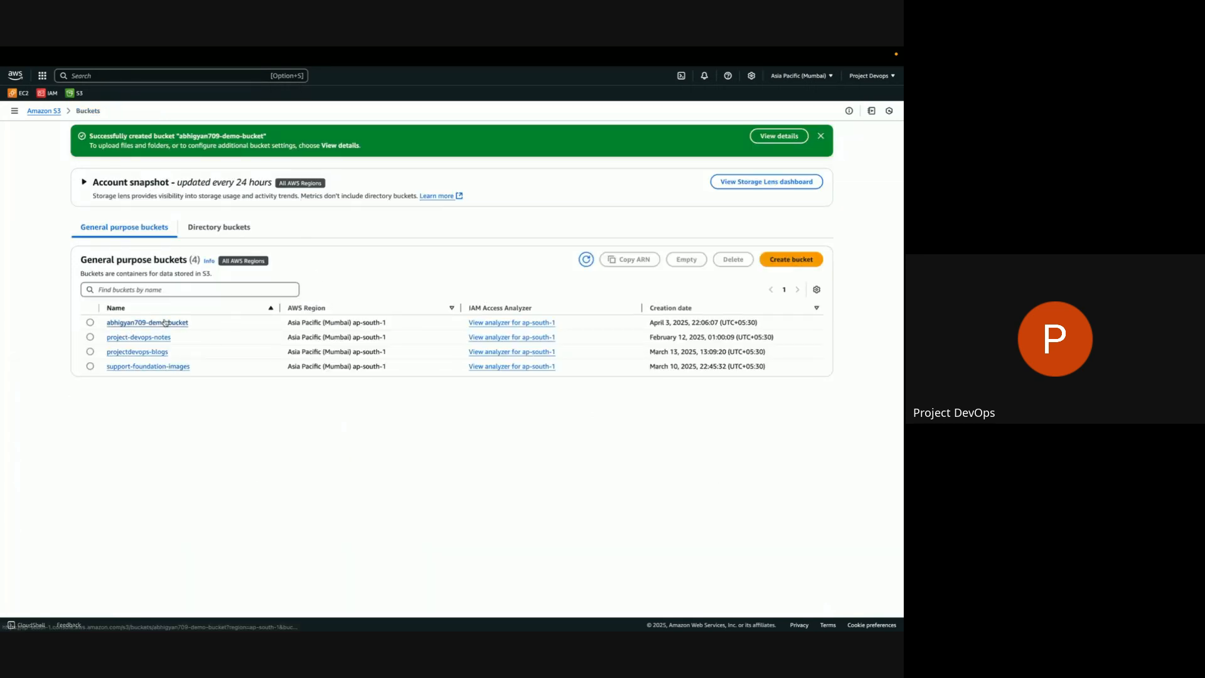
# Open the new demo bucket and add 5d3bd8e5-1565-46b9-a79a-fa6532a7a2d3.png from Downloads to a new upload.
pyautogui.click(157, 323)
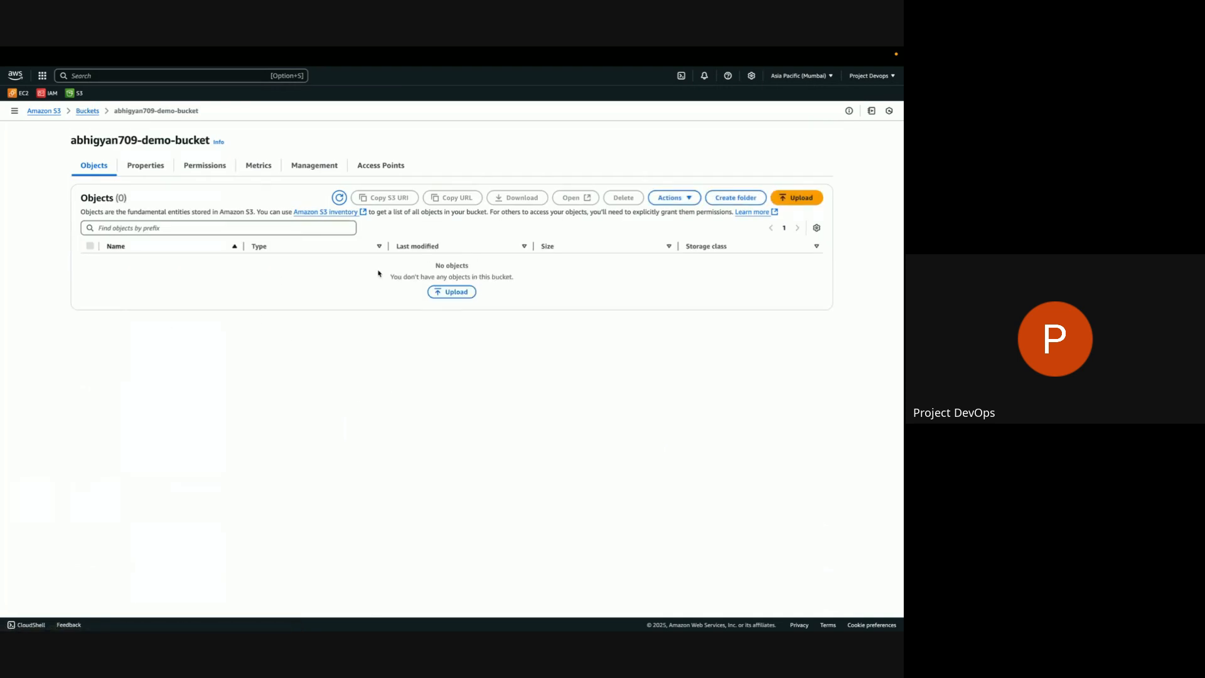
pyautogui.click(452, 292)
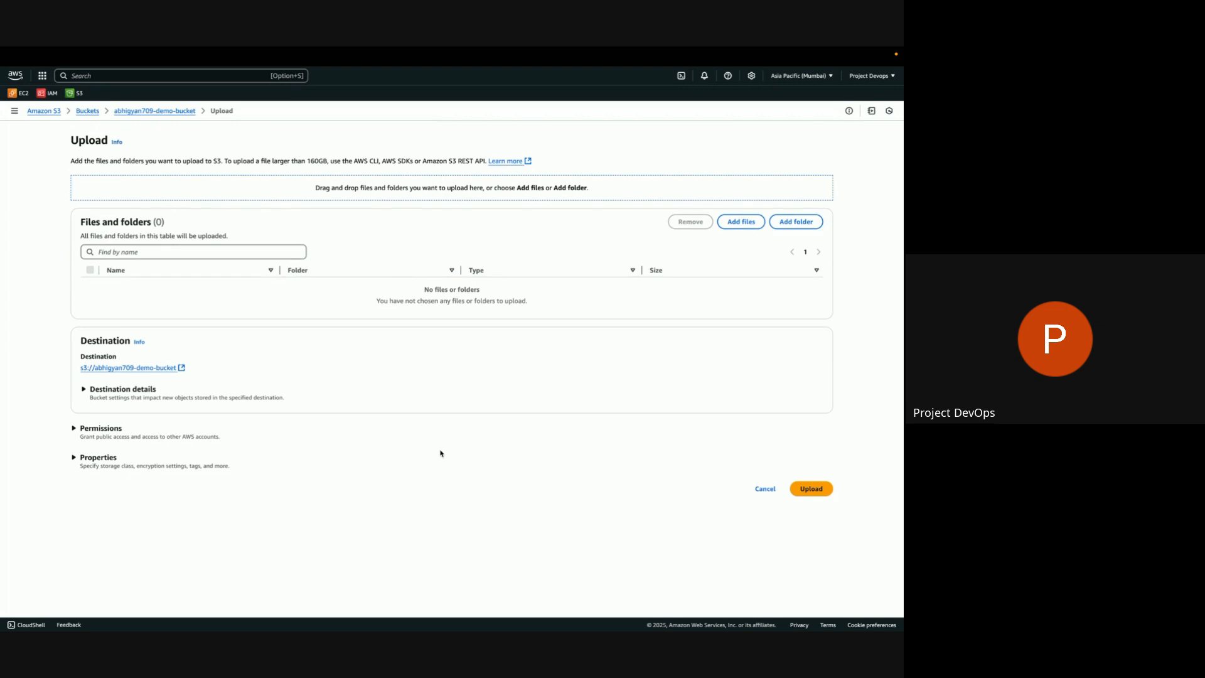
pyautogui.click(811, 488)
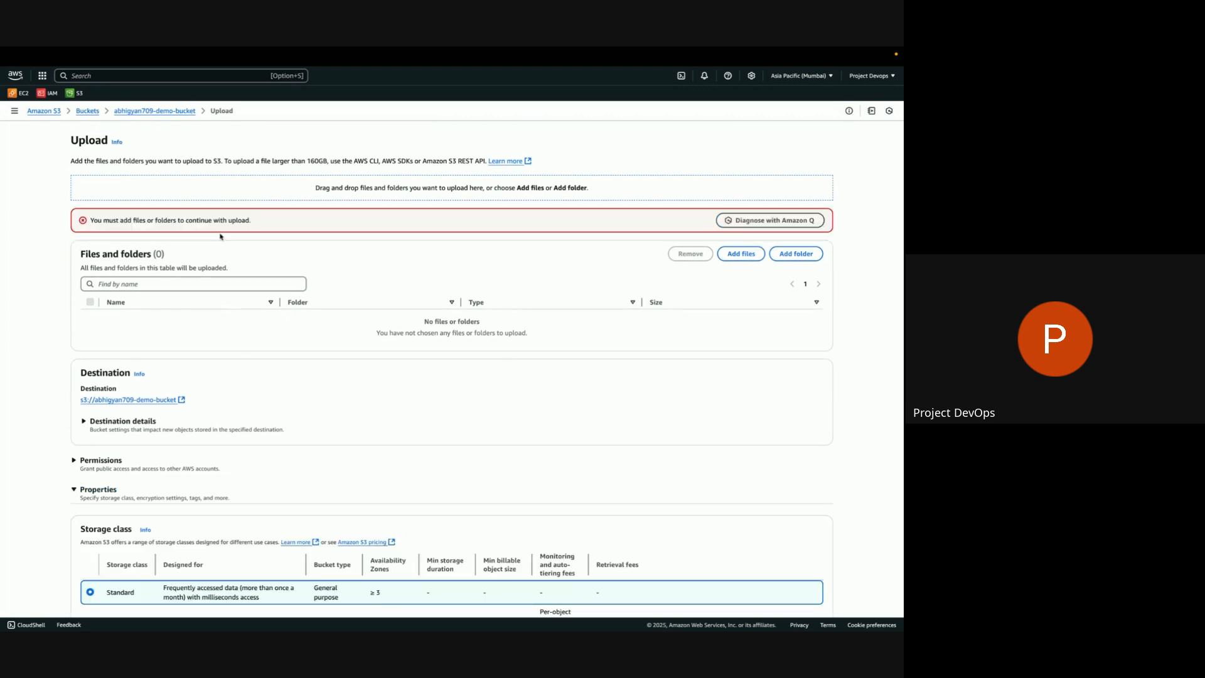
pyautogui.click(745, 255)
pyautogui.click(347, 190)
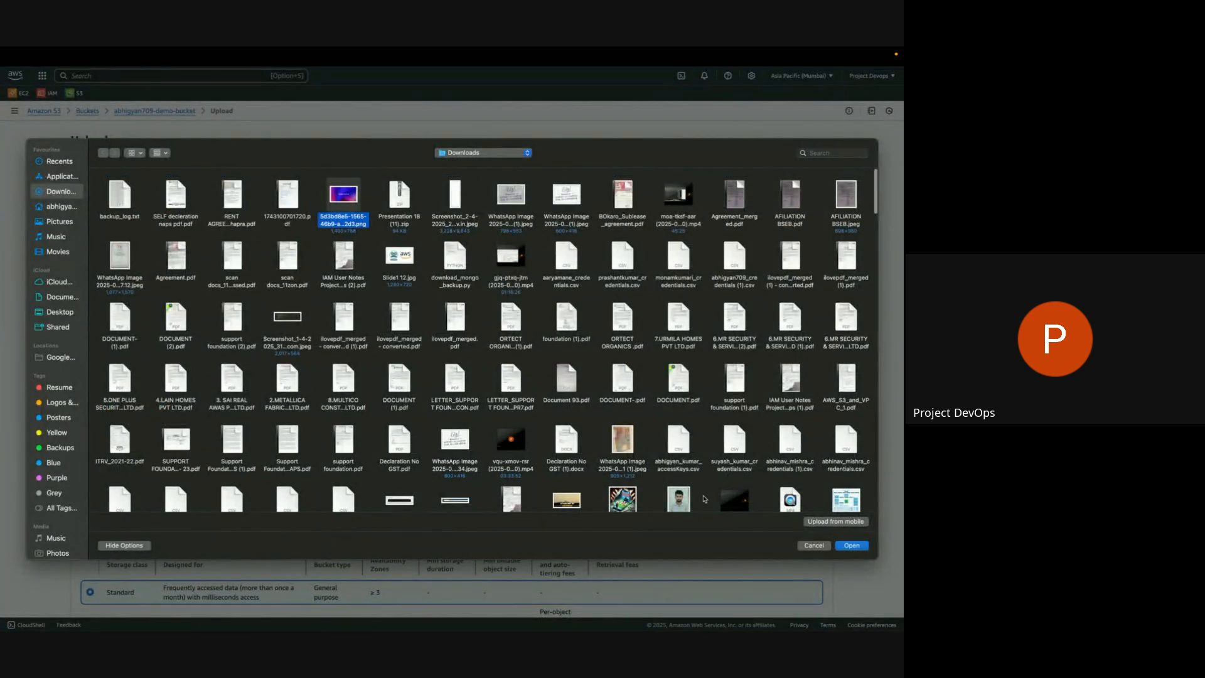
pyautogui.click(850, 545)
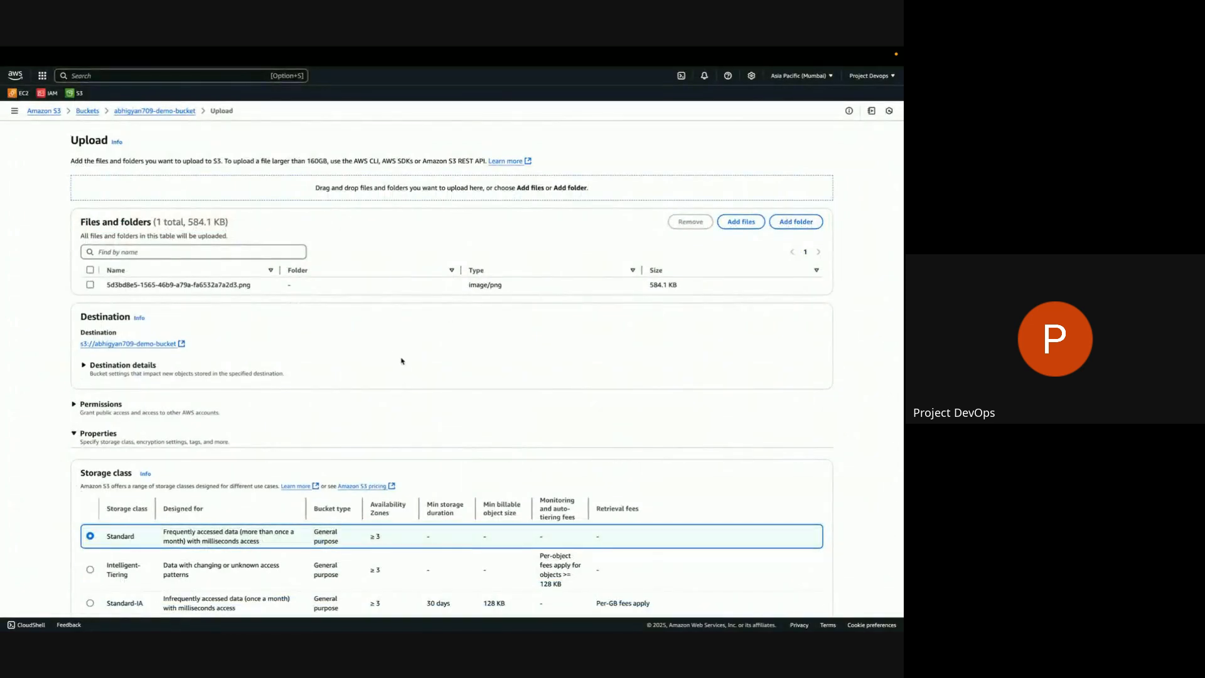
# Upload the image with the Standard storage class and no specified encryption key, and close the upload status.
pyautogui.scroll(-5, 401, 360)
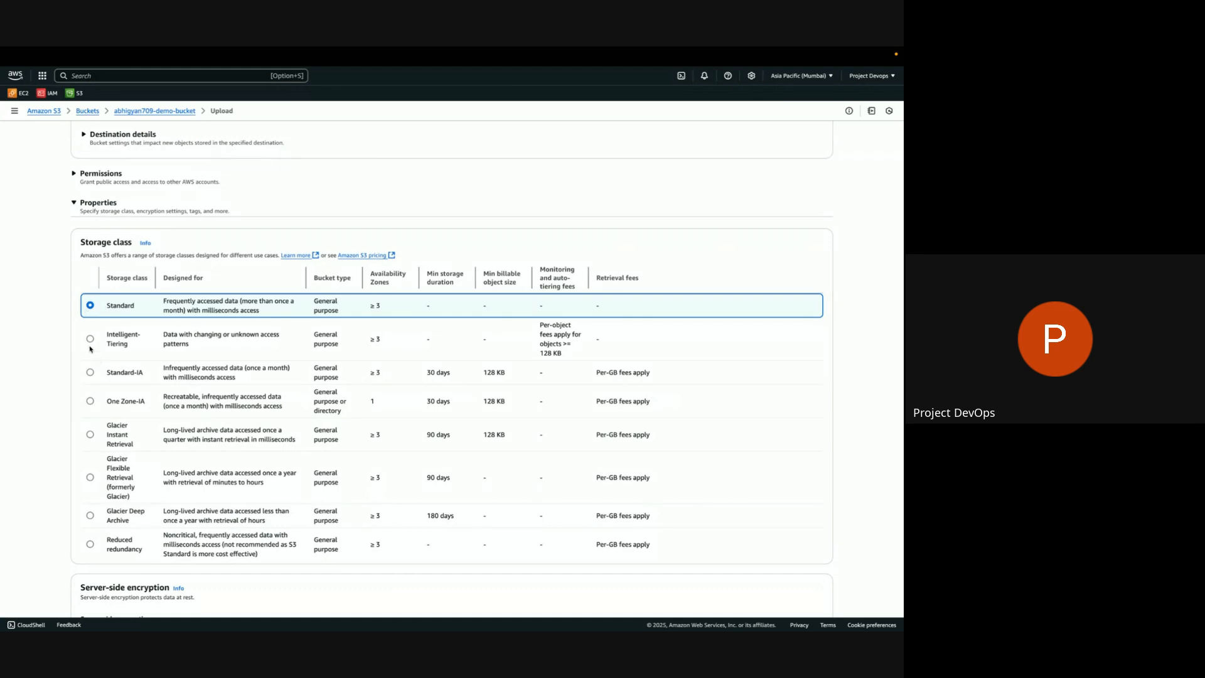
pyautogui.scroll(-2, 172, 481)
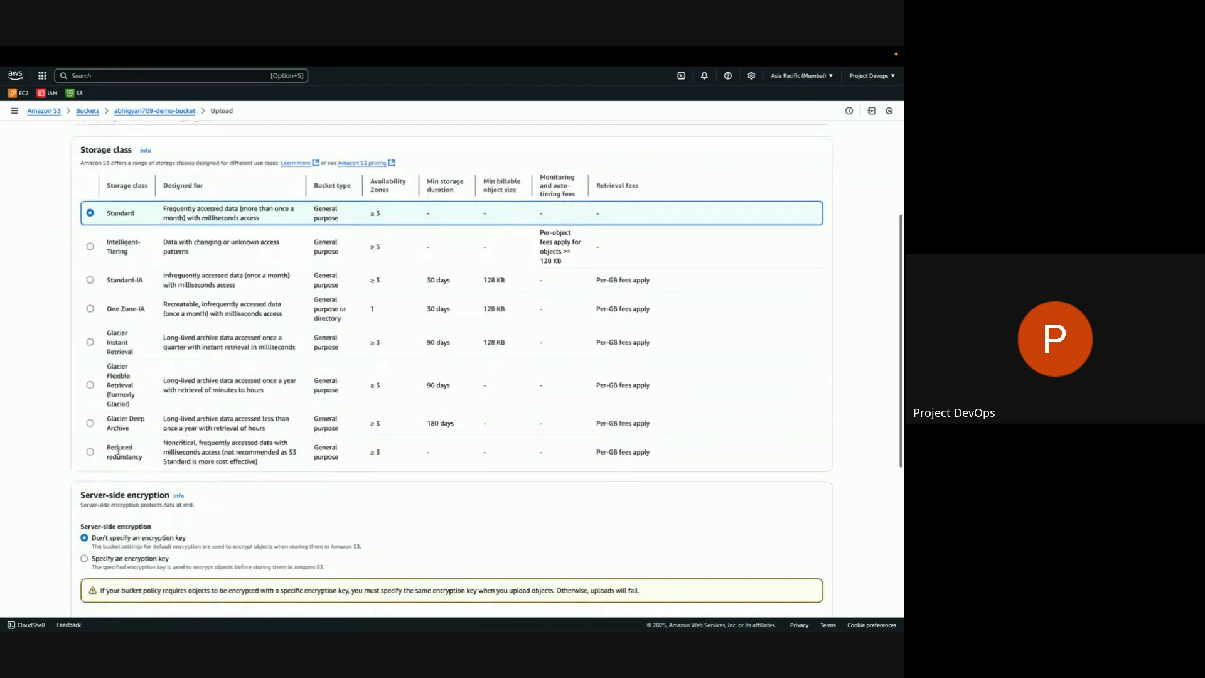
pyautogui.scroll(1, 473, 304)
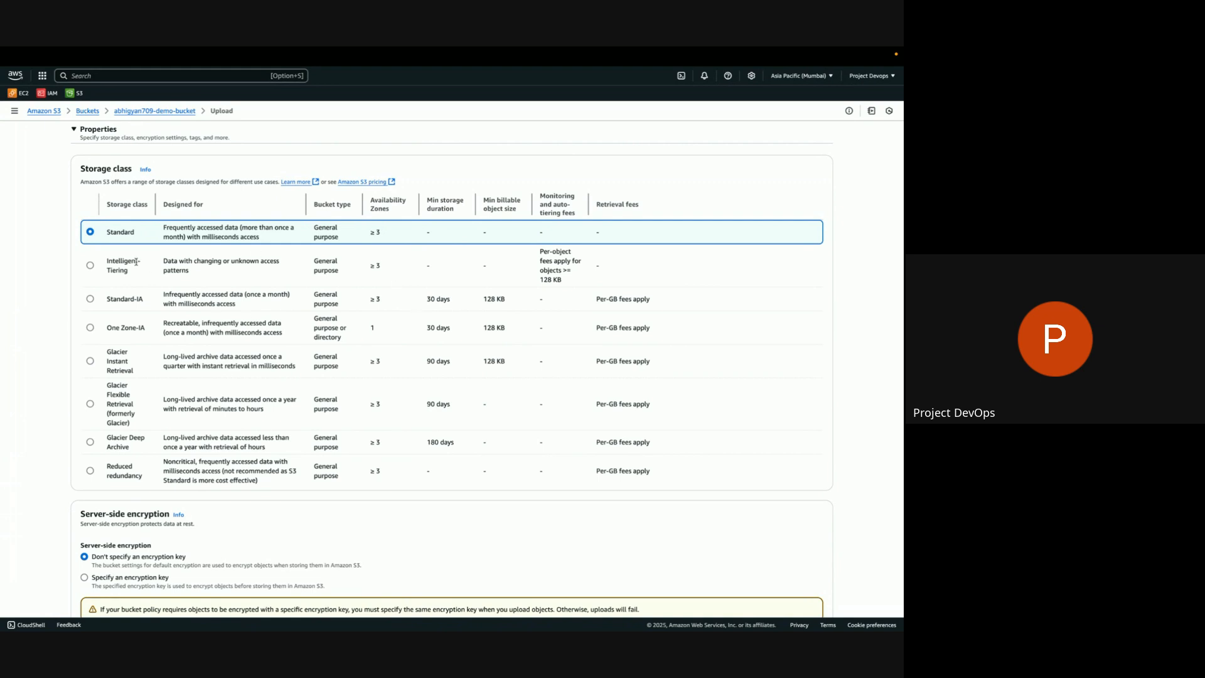
pyautogui.scroll(-1, 414, 370)
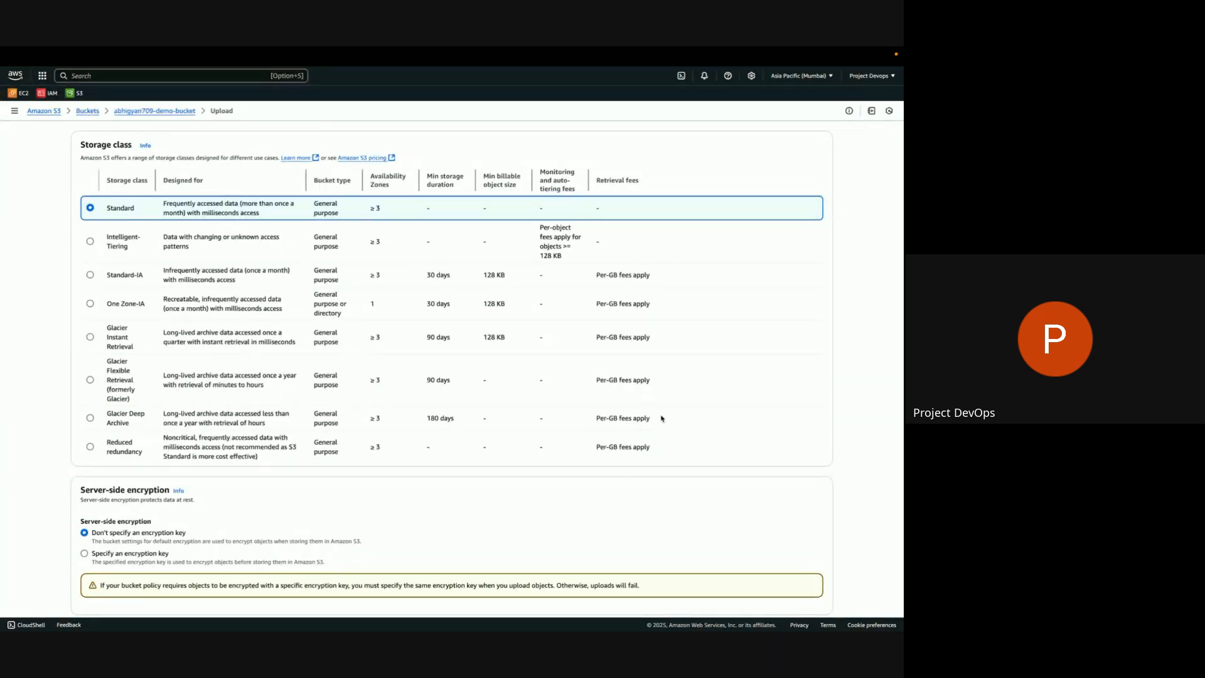
pyautogui.scroll(-5, 661, 418)
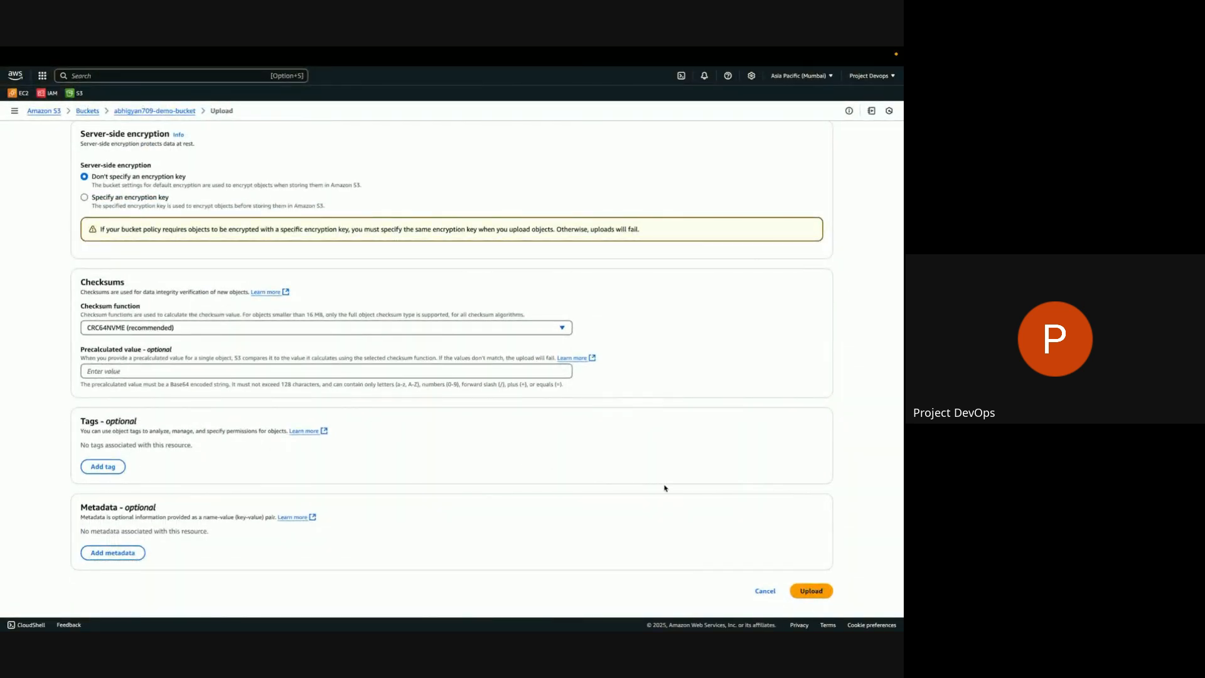
pyautogui.click(811, 591)
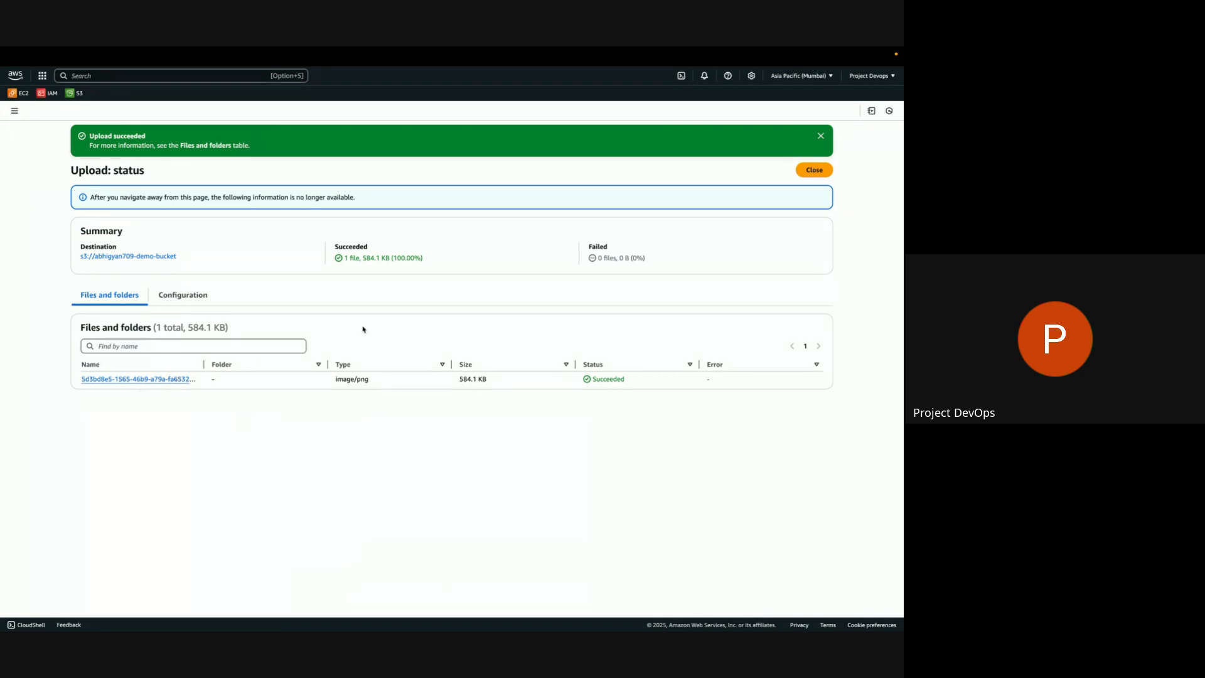
pyautogui.click(820, 136)
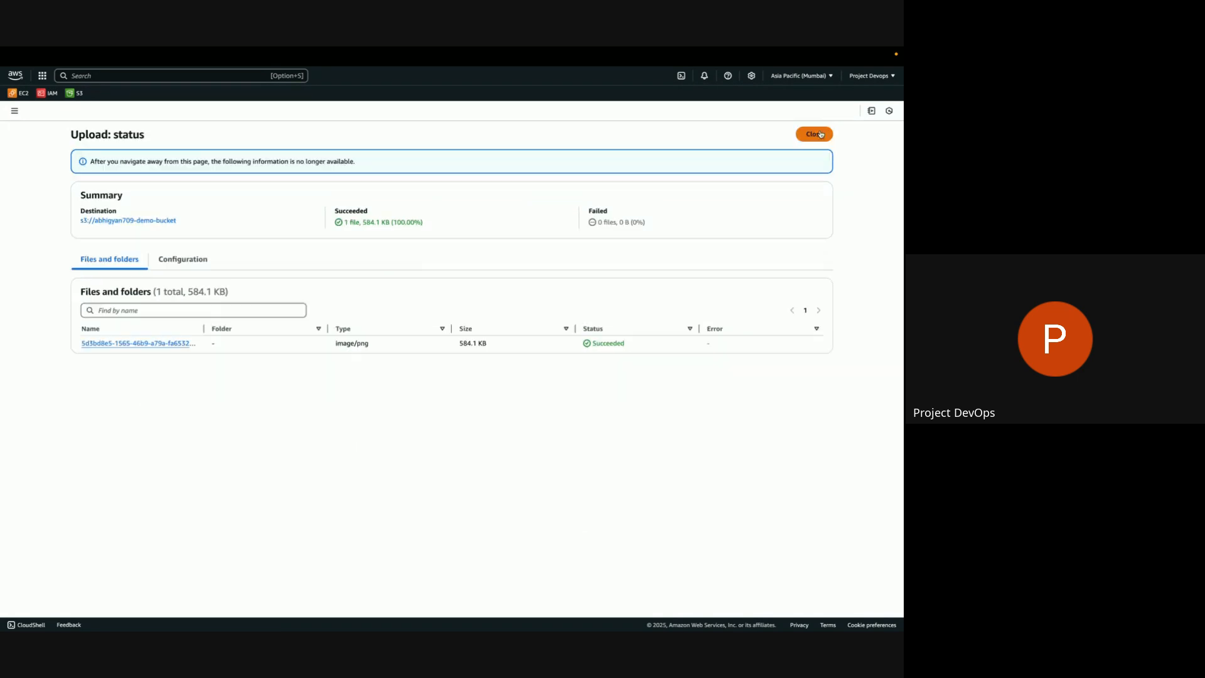
pyautogui.click(813, 134)
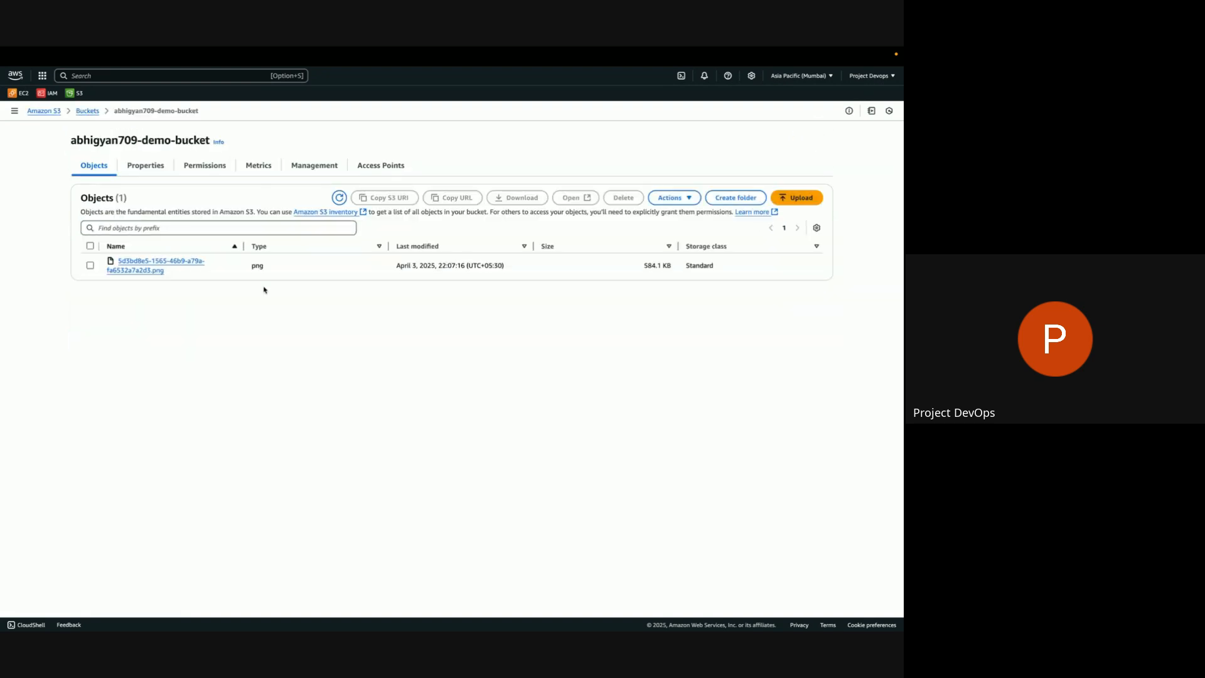
# Open the uploaded PNG from the bucket to view it in the browser, and return to the bucket's object list.
pyautogui.click(91, 266)
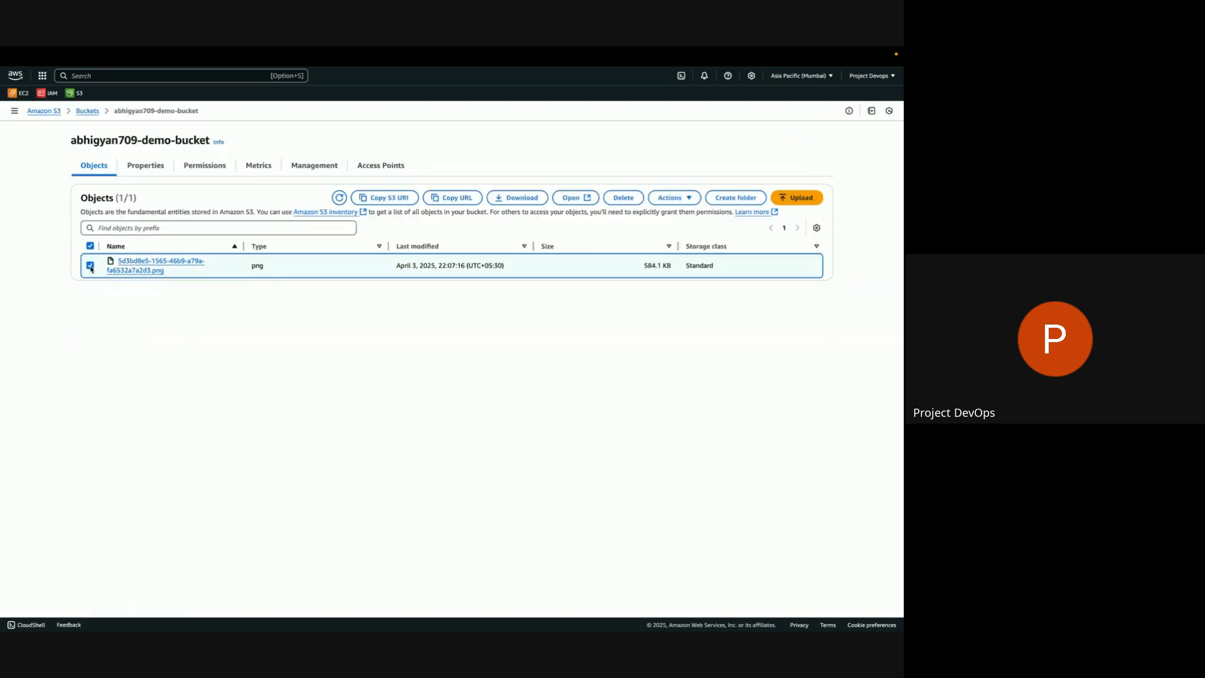
pyautogui.click(572, 197)
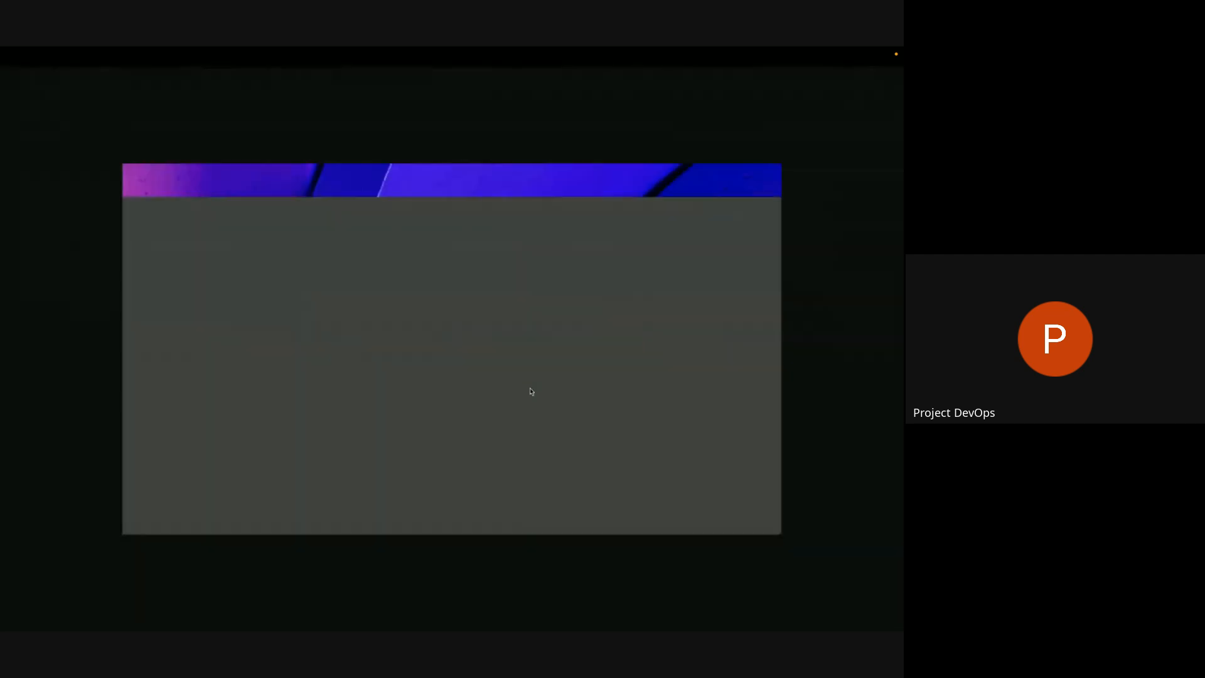
pyautogui.moveTo(291, 49)
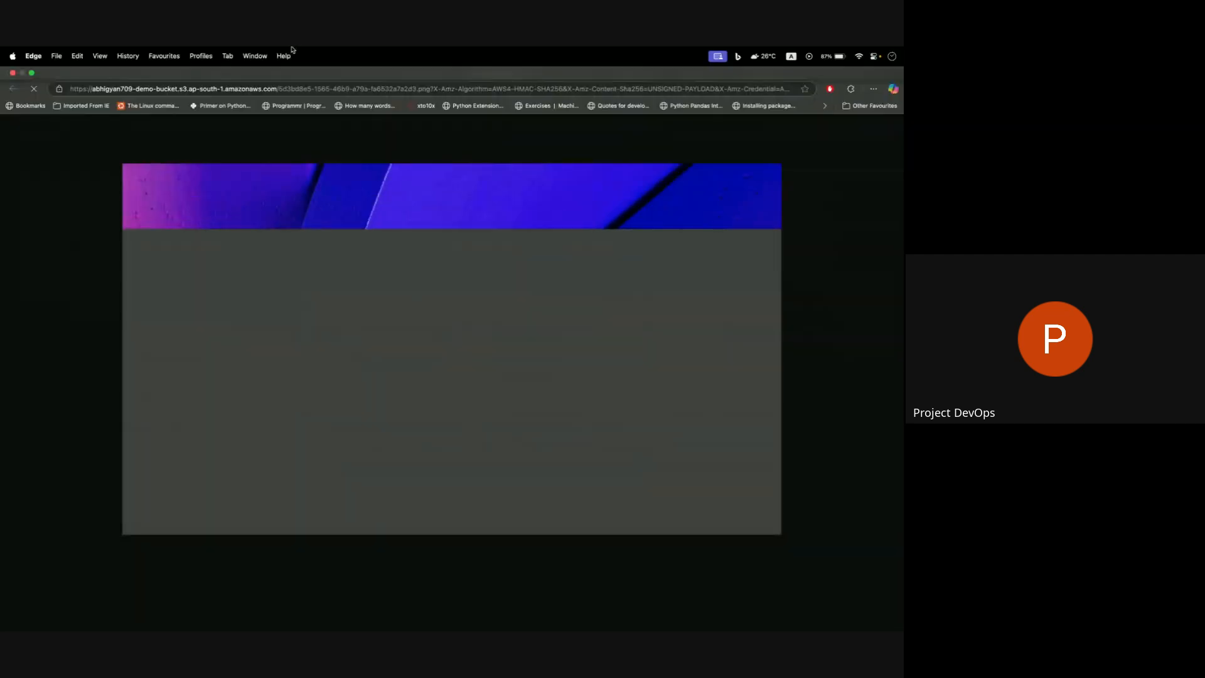
pyautogui.click(32, 72)
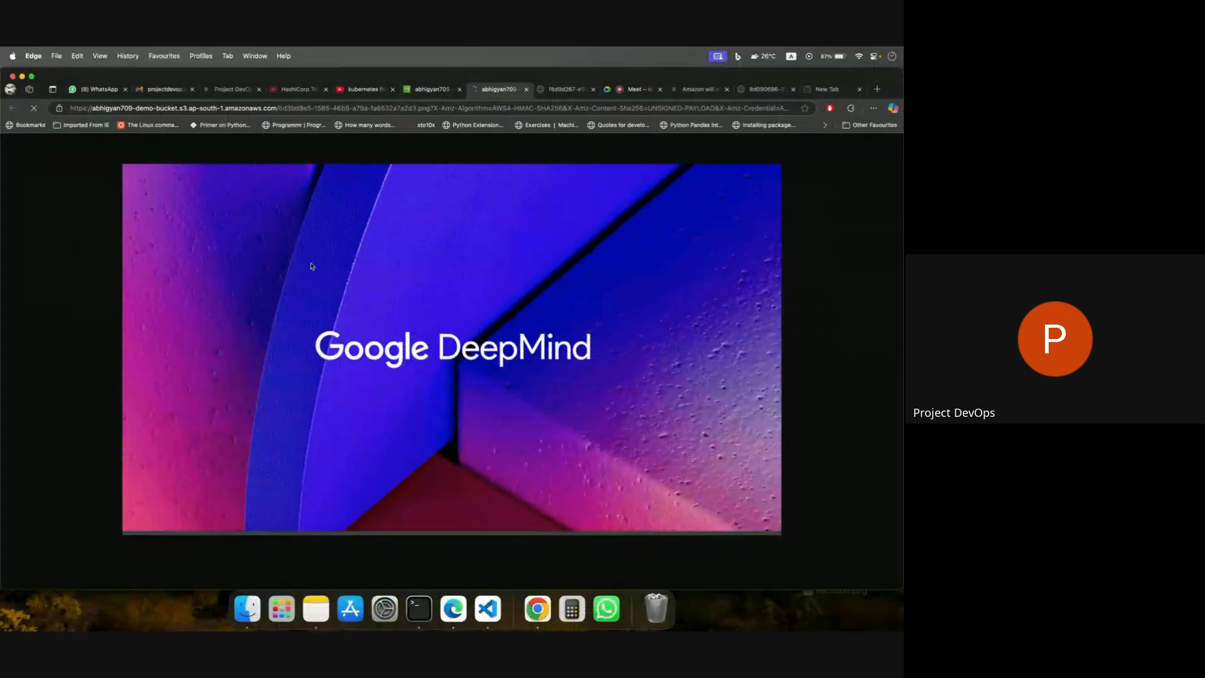
pyautogui.click(442, 76)
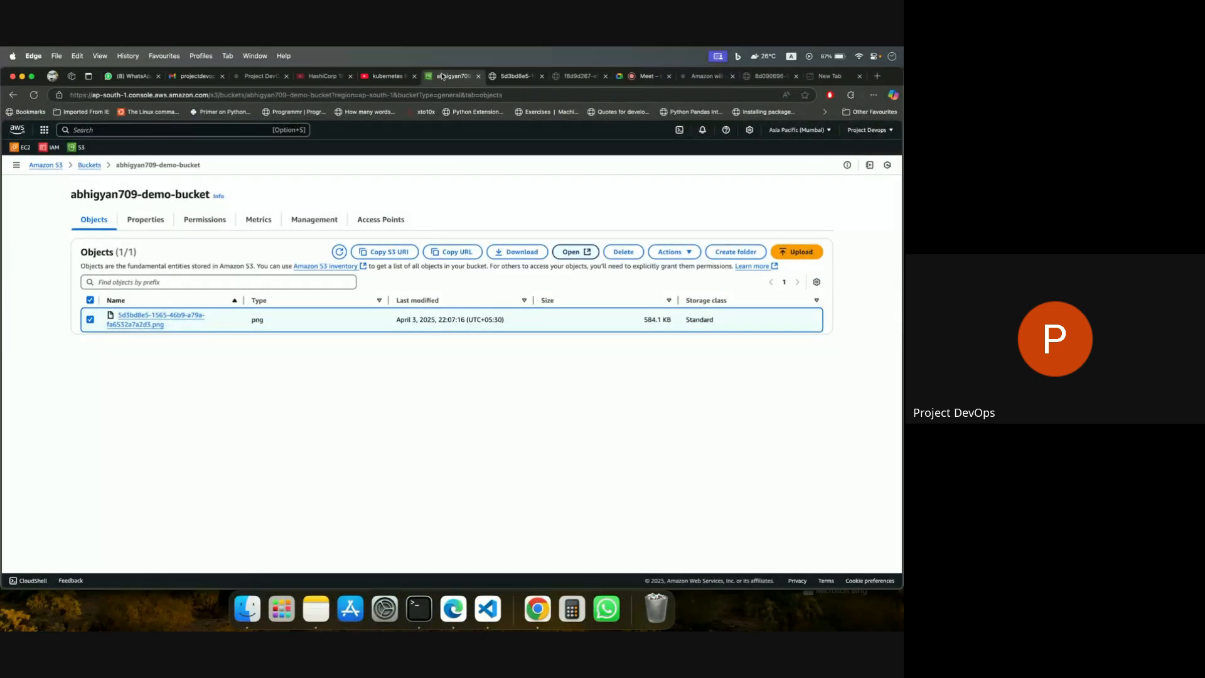
# Examine the demo bucket's permissions, checking the Block public access setting and the bucket policy.
pyautogui.click(205, 219)
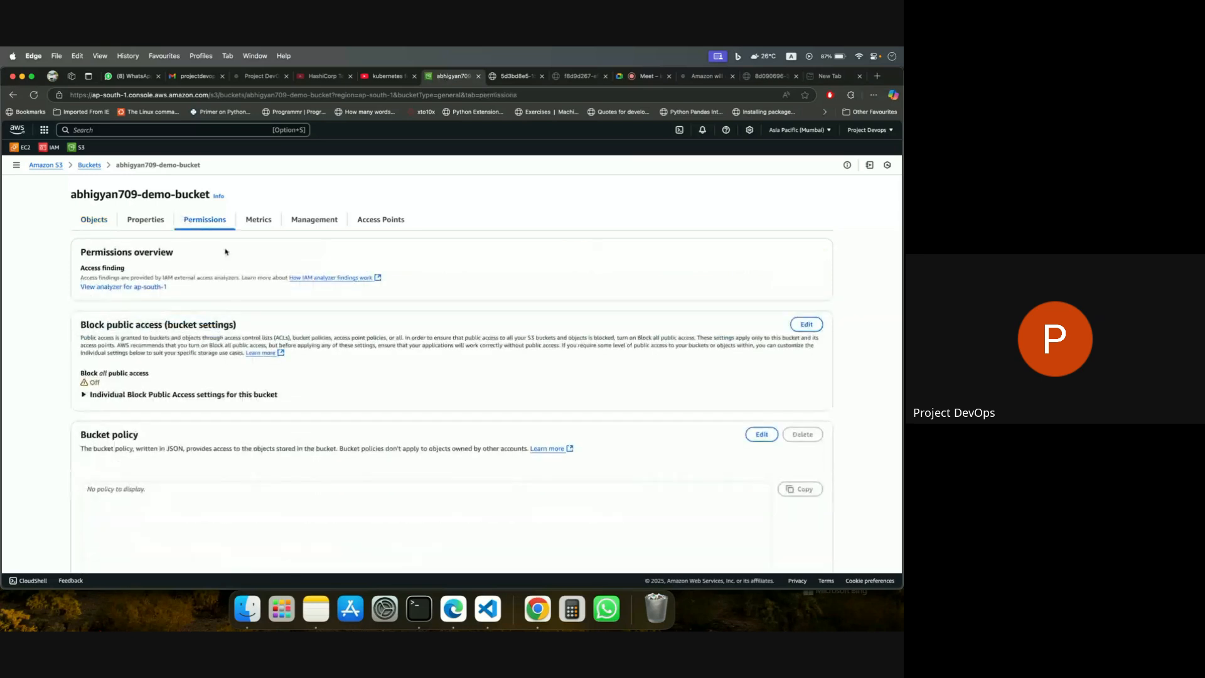
pyautogui.scroll(-2, 267, 318)
pyautogui.scroll(-2, 267, 318)
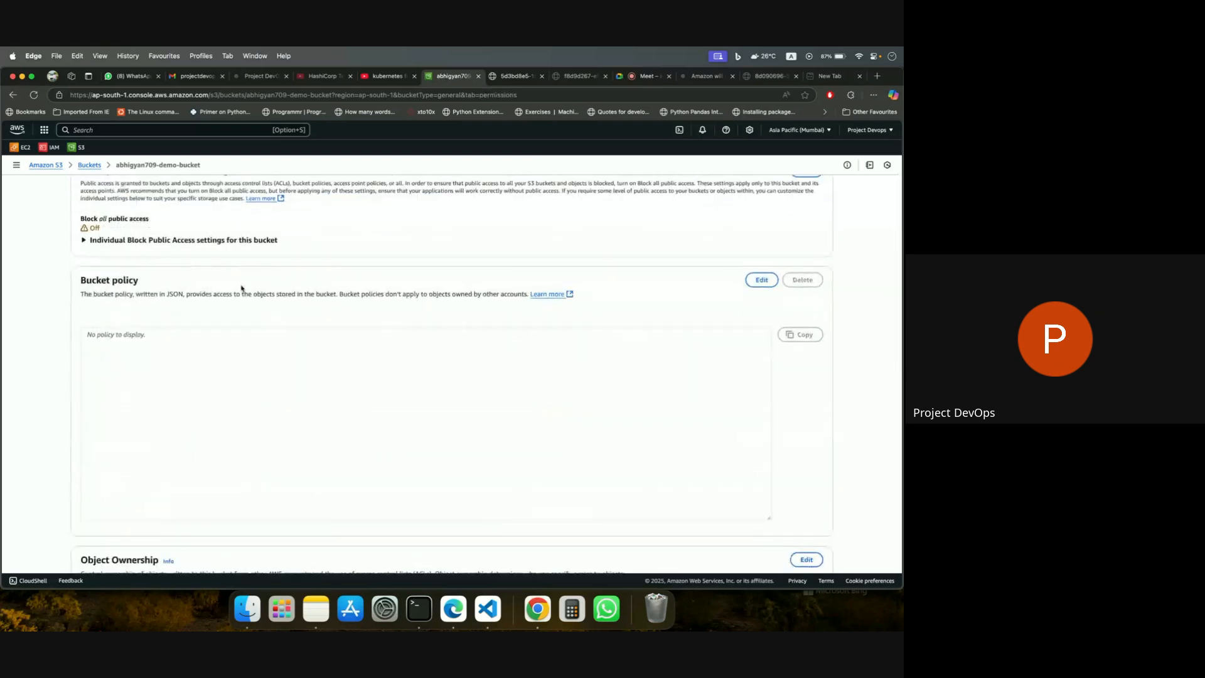
pyautogui.scroll(5, 200, 264)
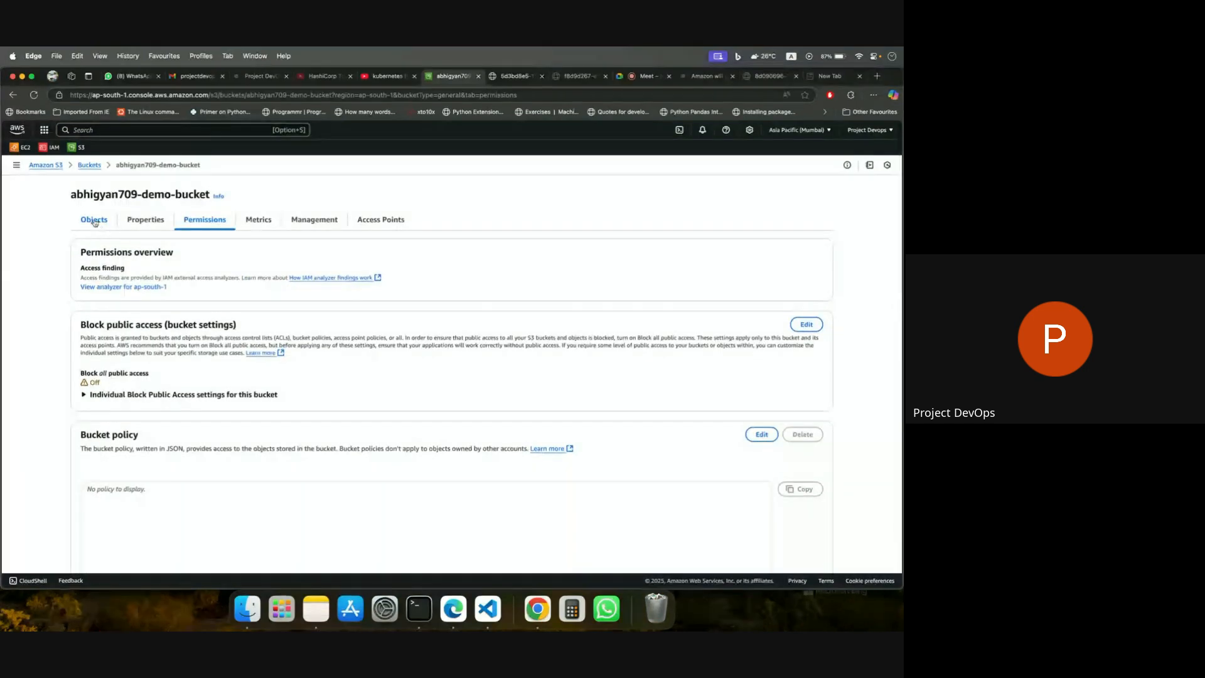
# Copy the object URL of the uploaded PNG from the bucket's object list.
pyautogui.click(94, 219)
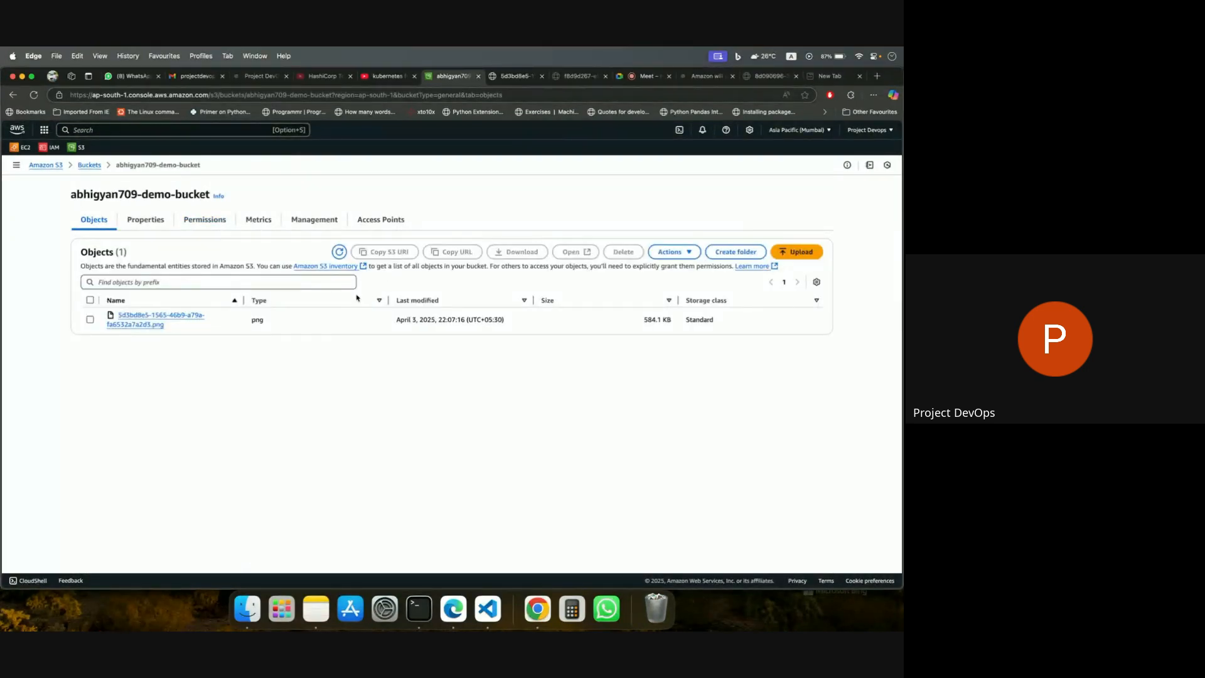
pyautogui.click(91, 319)
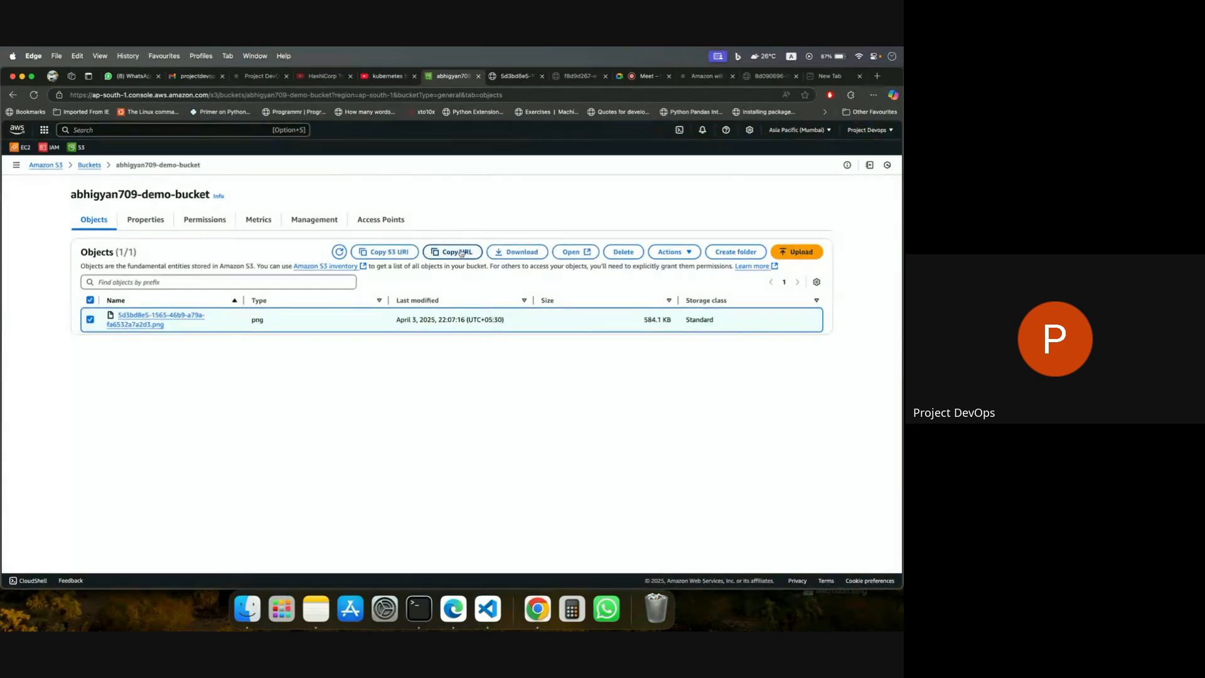
pyautogui.click(456, 251)
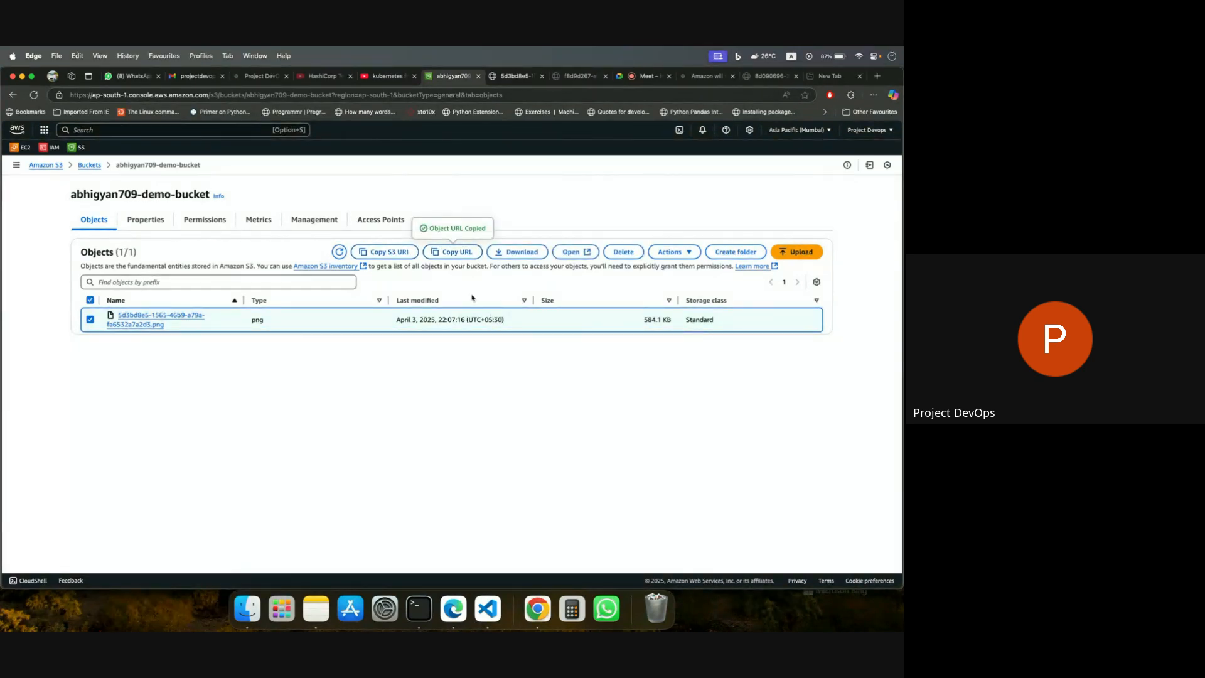
# Switch to Chrome and load the copied object URL in a new tab to test public access to the image.
pyautogui.click(564, 605)
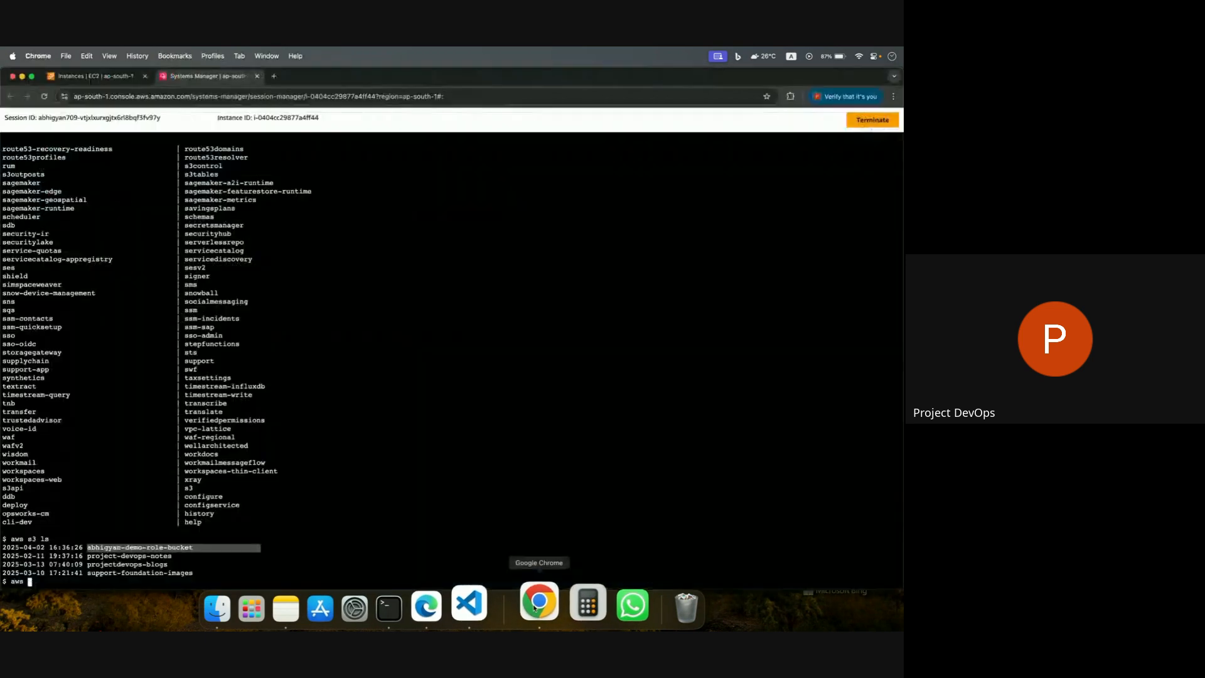
pyautogui.click(274, 76)
pyautogui.press('cmd+v')
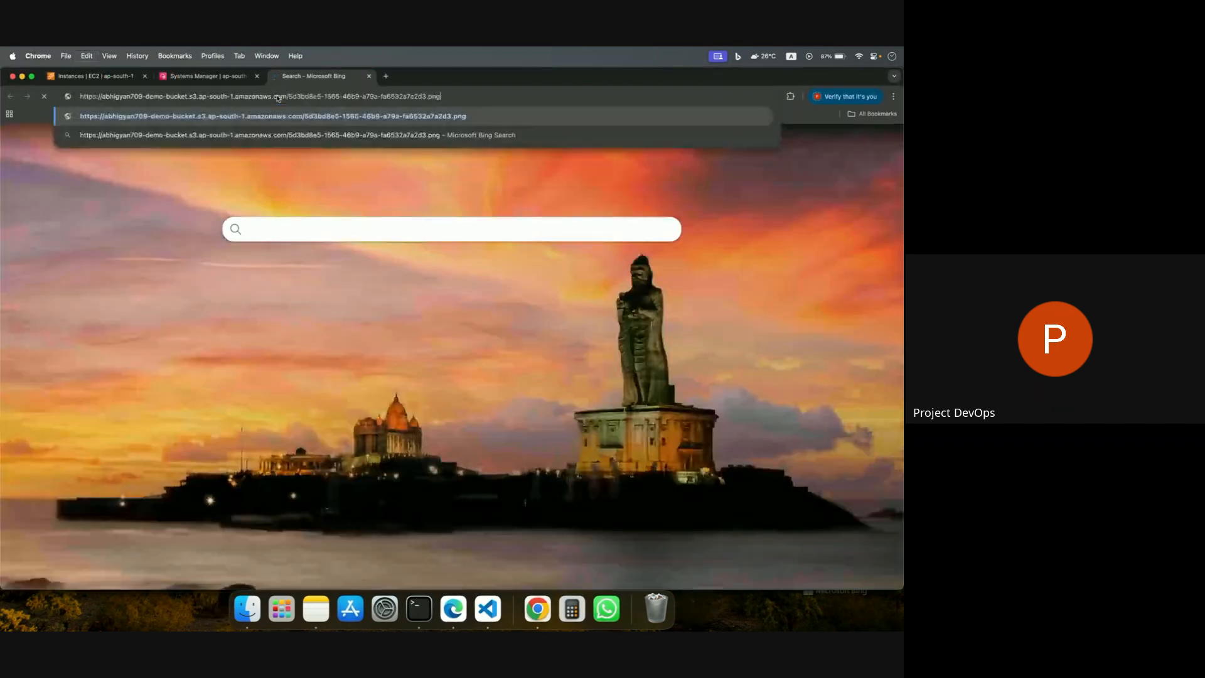
pyautogui.press('Return')
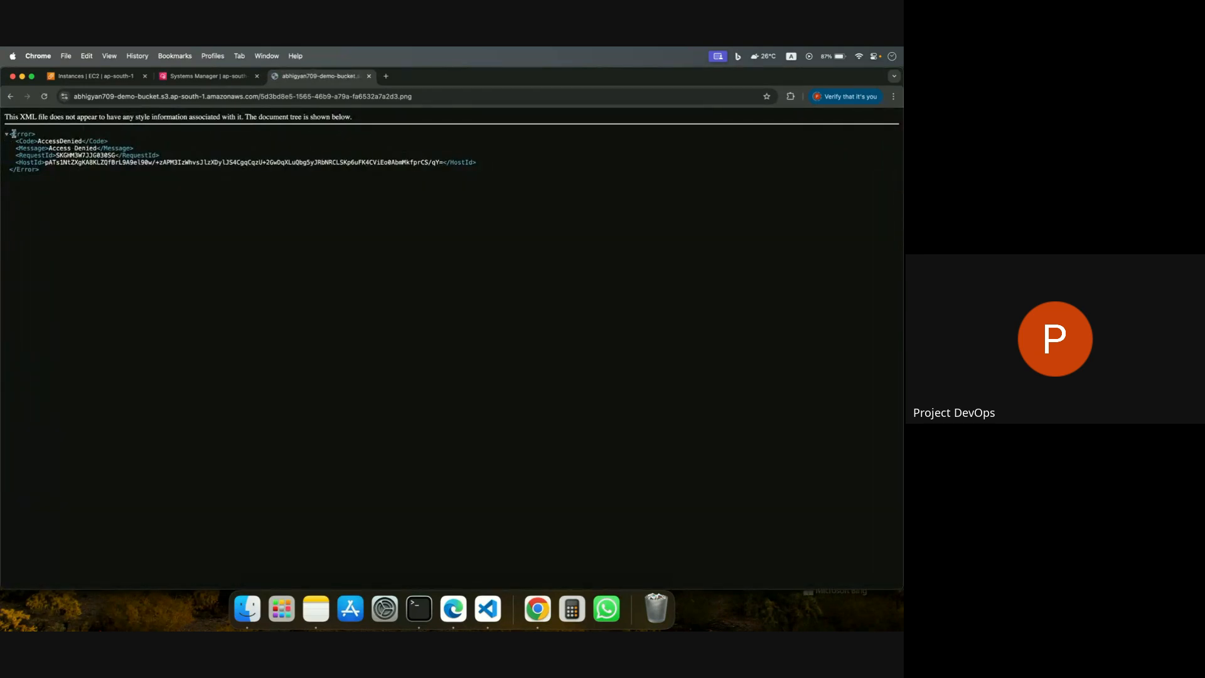
# Examine the XML error response returned for the image's object URL.
pyautogui.moveTo(9, 133); pyautogui.dragTo(144, 191)
pyautogui.click(131, 220)
pyautogui.scroll(3, 132, 221)
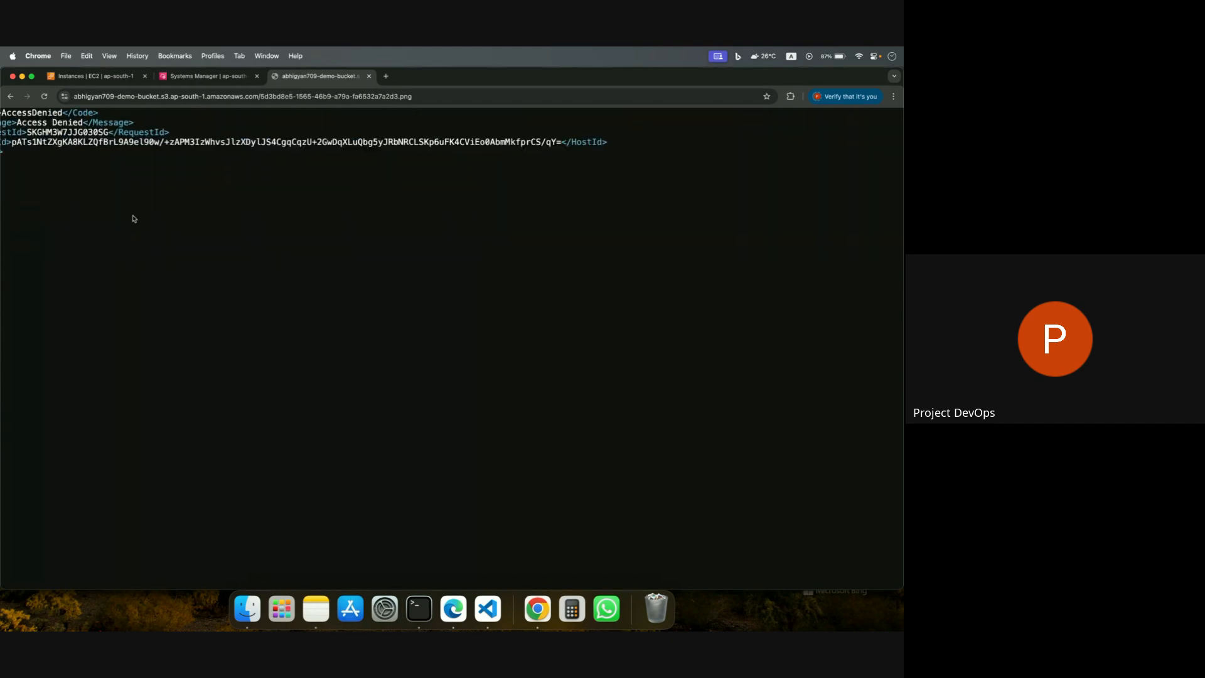
pyautogui.scroll(2, 133, 220)
pyautogui.hscroll(-2, 134, 221)
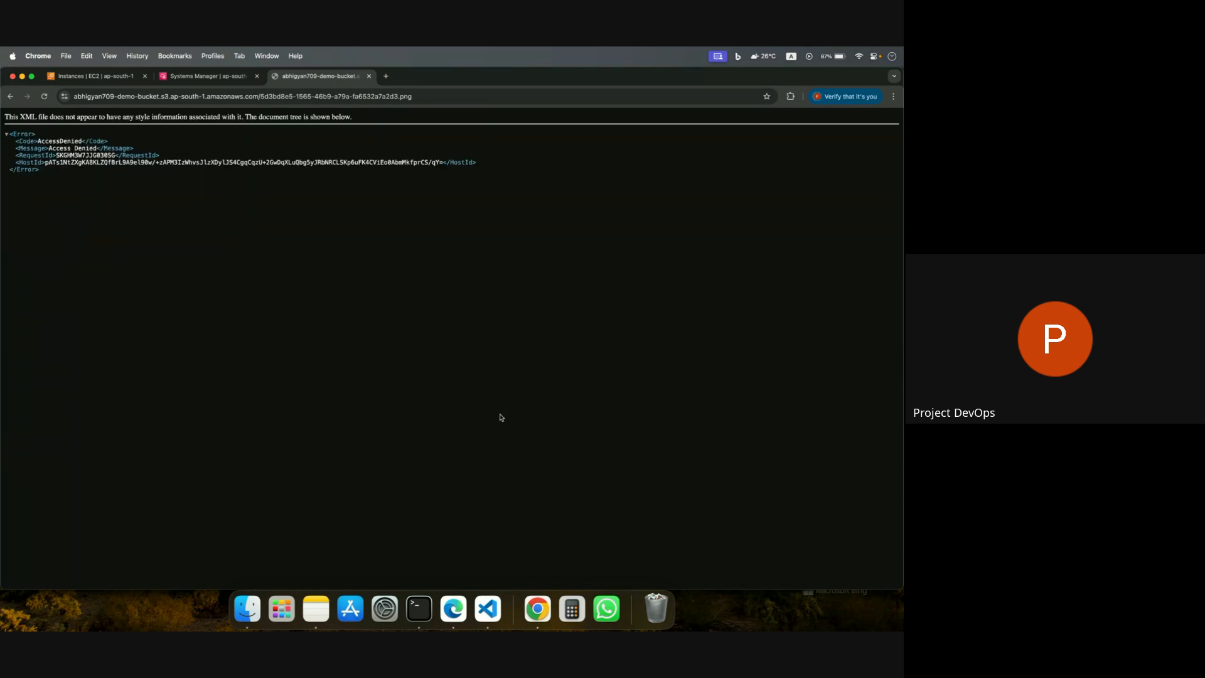
# Switch to Edge and review the demo bucket's permissions, including its individual Block Public Access settings and bucket policy.
pyautogui.click(453, 608)
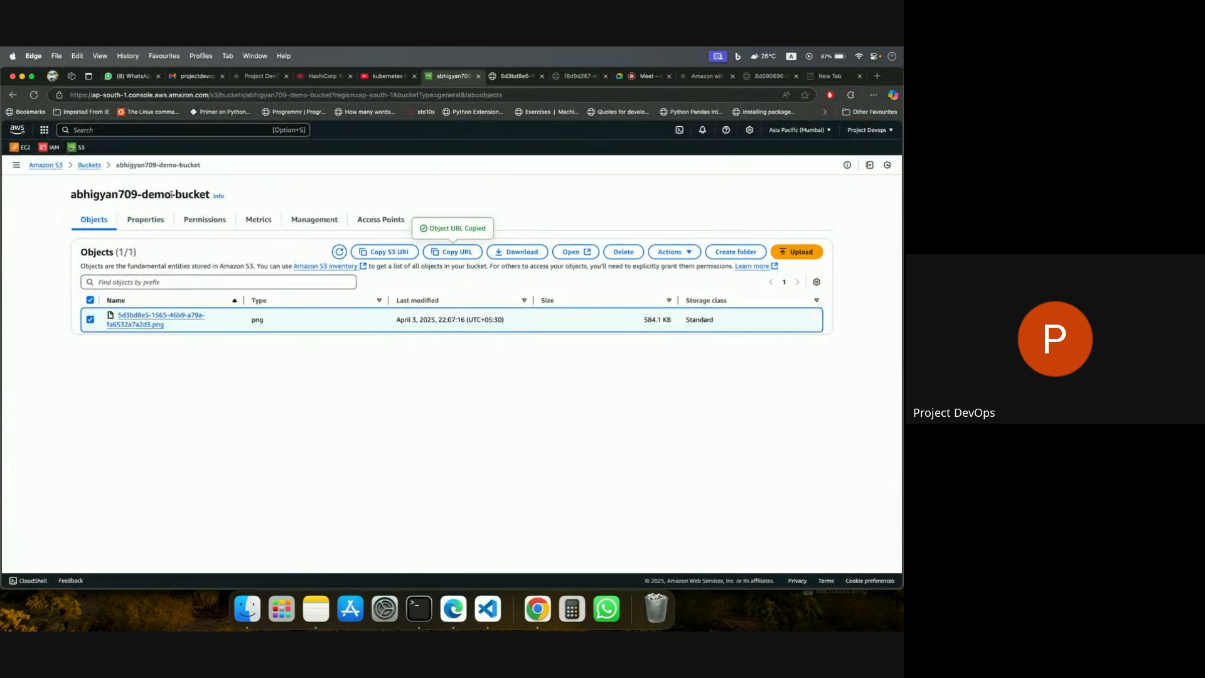
pyautogui.click(214, 227)
pyautogui.scroll(-3, 266, 448)
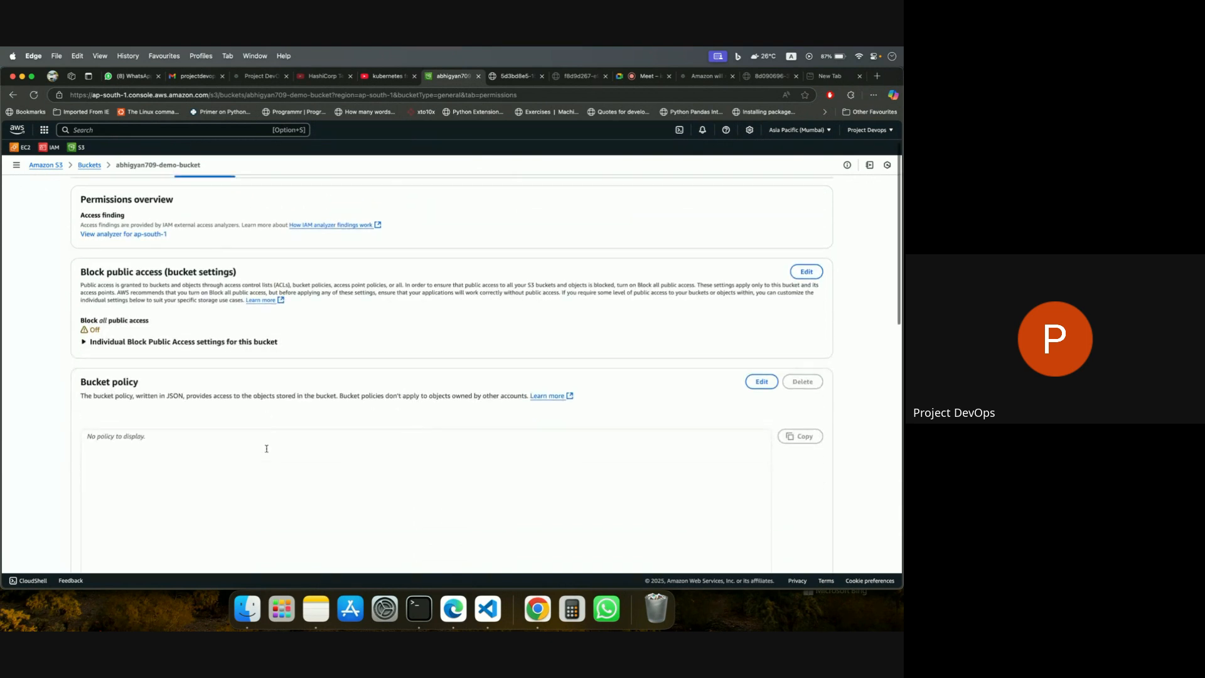
pyautogui.scroll(-1, 234, 424)
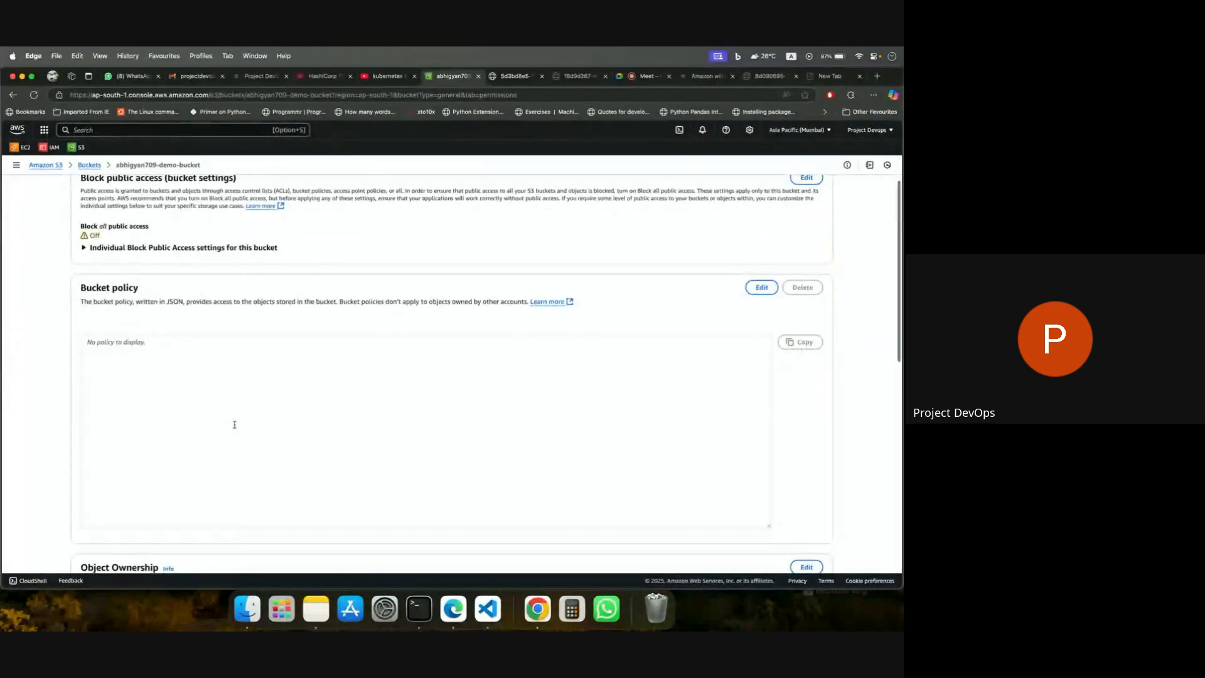
pyautogui.scroll(1, 203, 304)
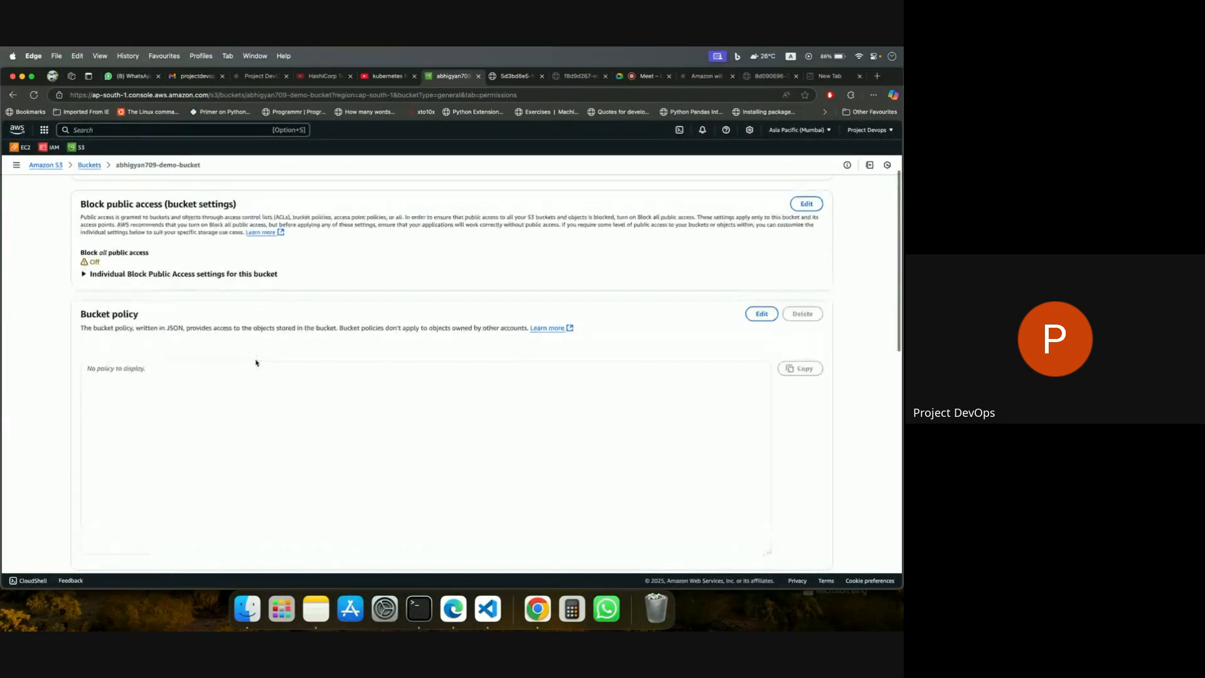
pyautogui.click(83, 276)
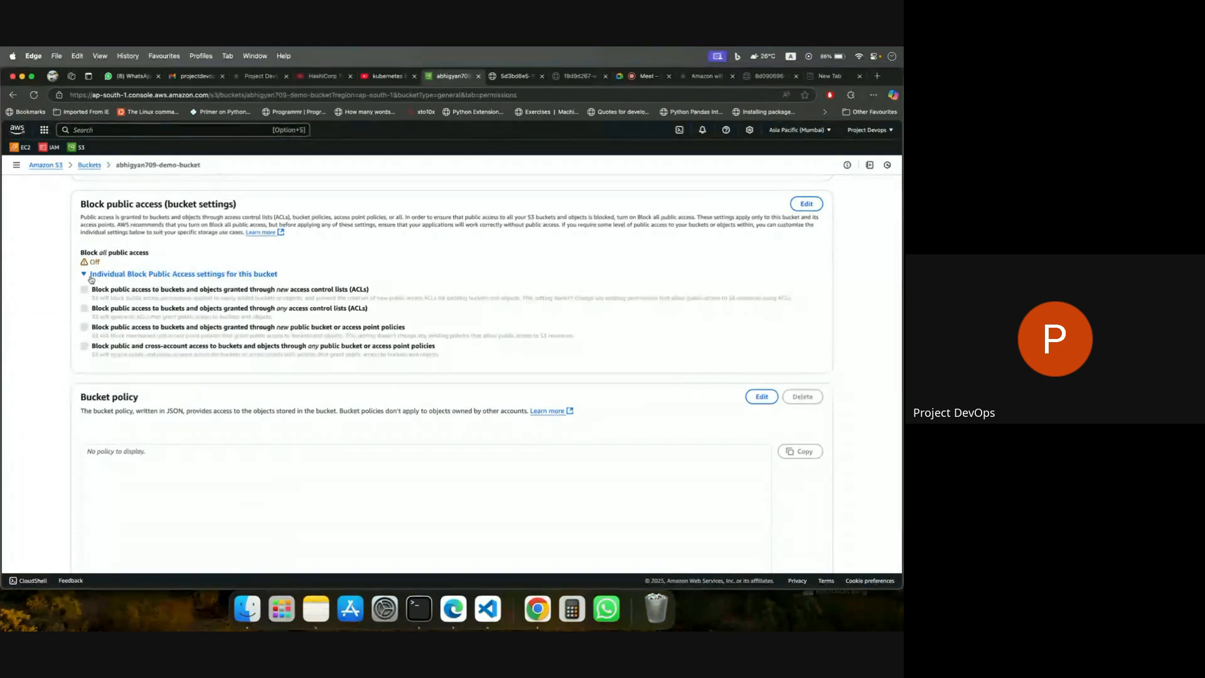
pyautogui.click(91, 278)
pyautogui.scroll(3, 321, 367)
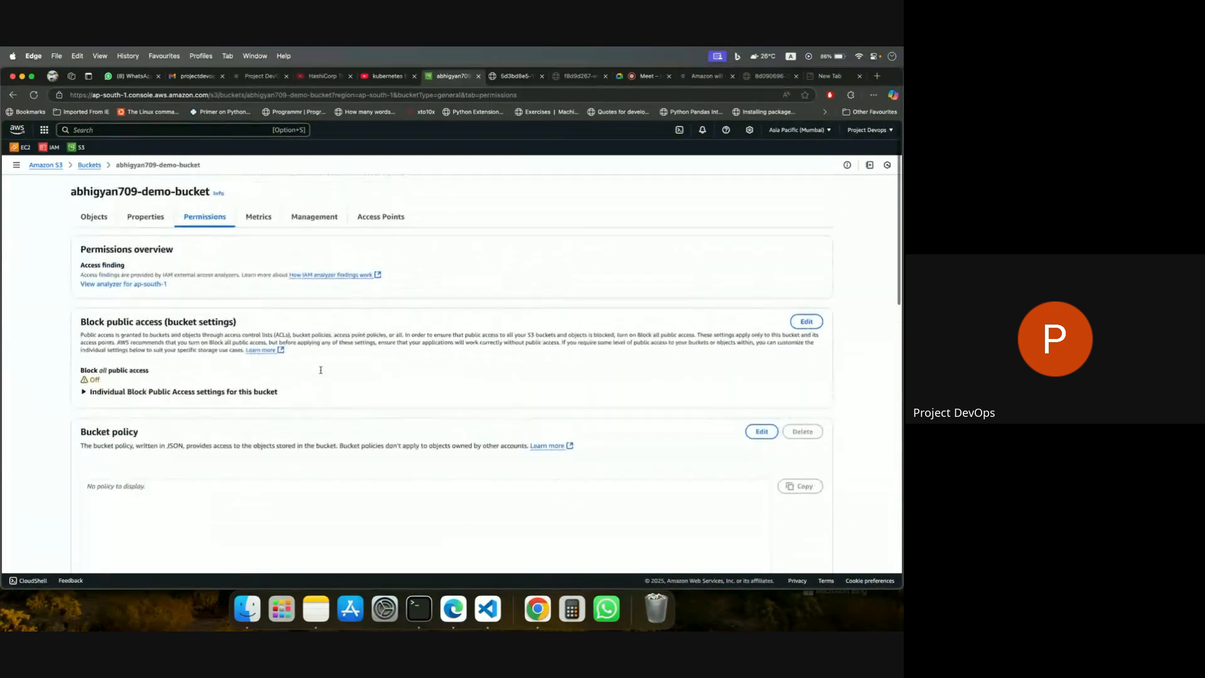
# Copy the full PublicRead bucket policy JSON from the permissions of the support-foundation-images bucket.
pyautogui.click(89, 164)
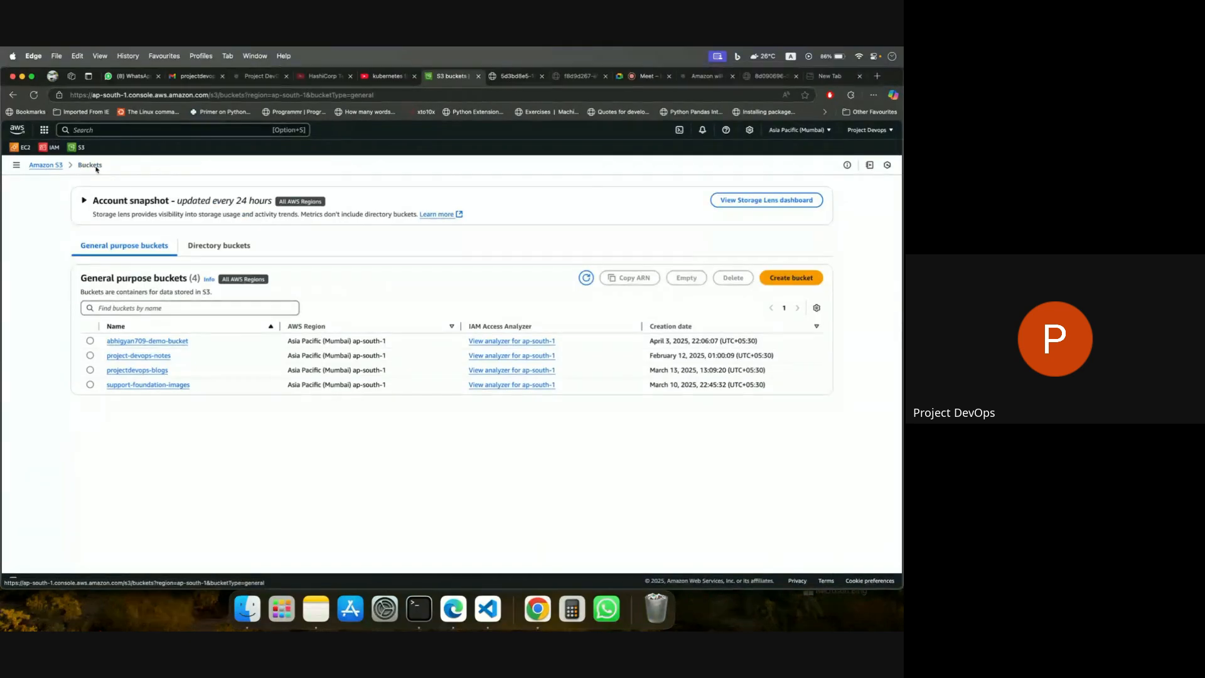
pyautogui.click(131, 384)
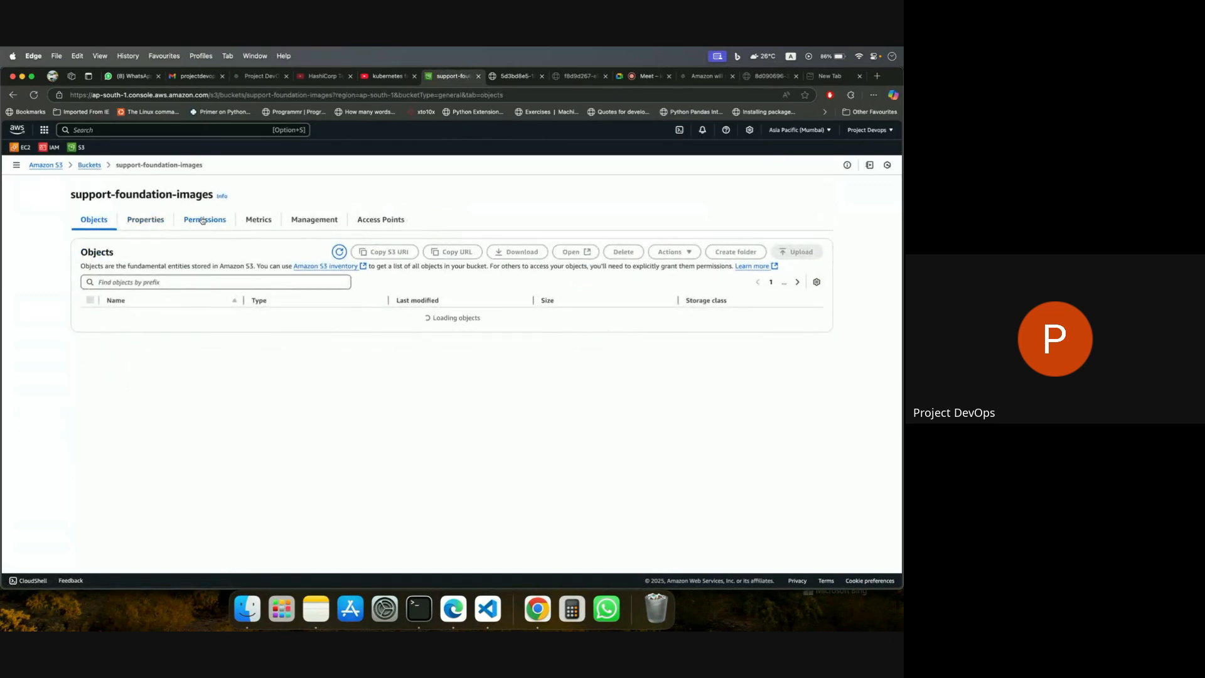
pyautogui.click(203, 219)
pyautogui.scroll(-5, 280, 427)
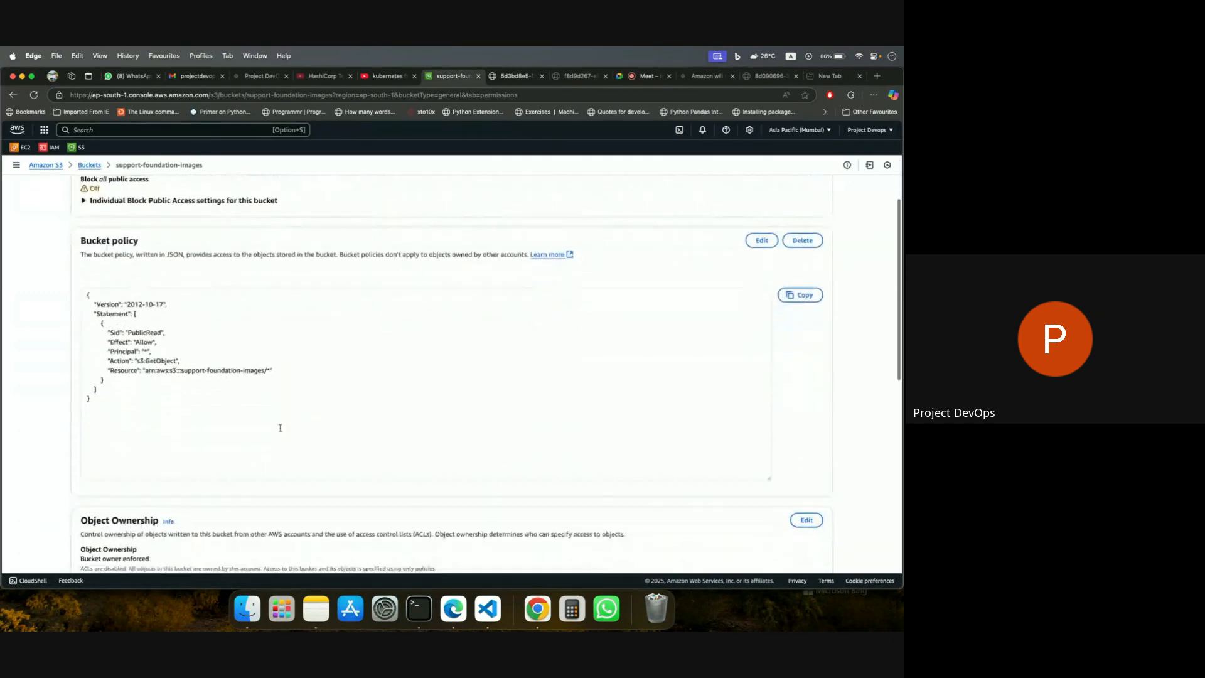
pyautogui.moveTo(88, 293); pyautogui.dragTo(114, 402)
pyautogui.press('super+c')
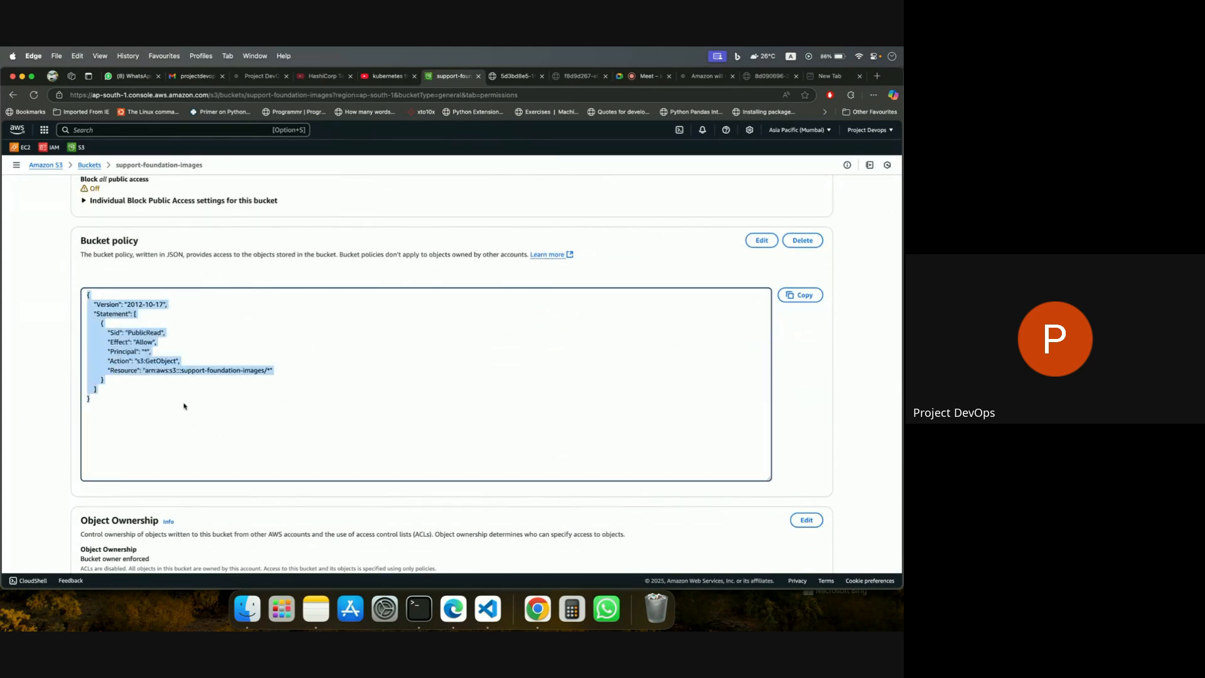
pyautogui.click(137, 402)
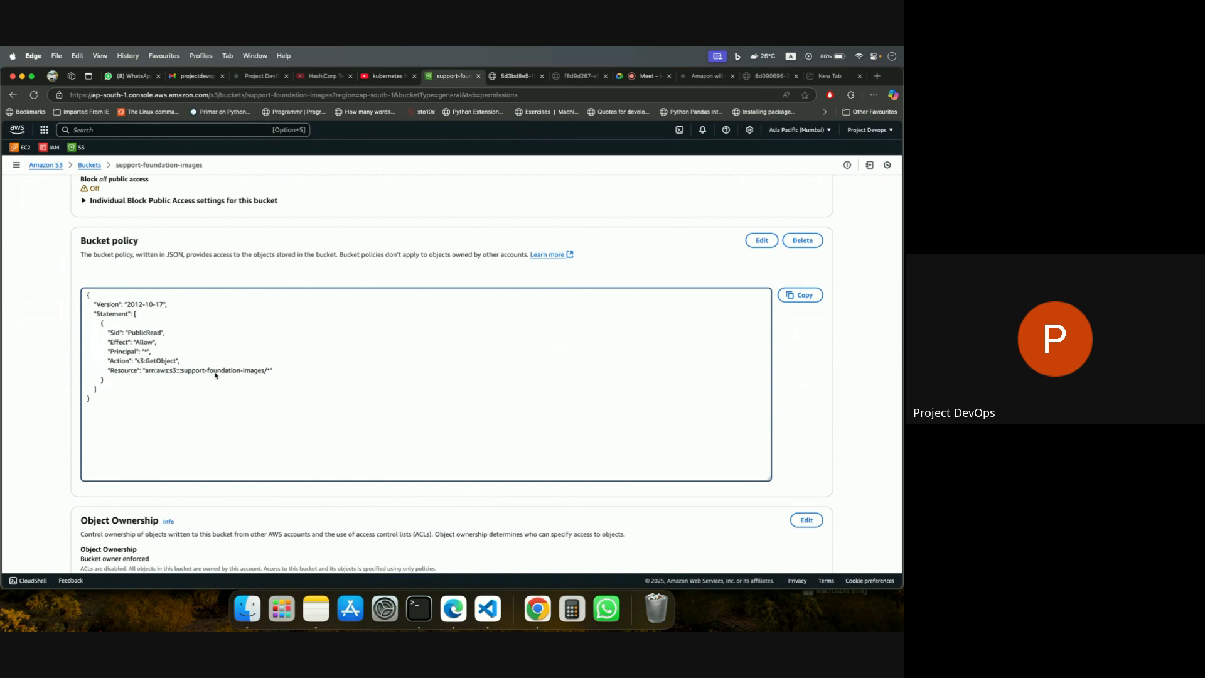
# Open the demo bucket's policy for editing and paste in the copied PublicRead policy allowing s3:GetObject.
pyautogui.scroll(5, 202, 399)
pyautogui.scroll(2, 202, 399)
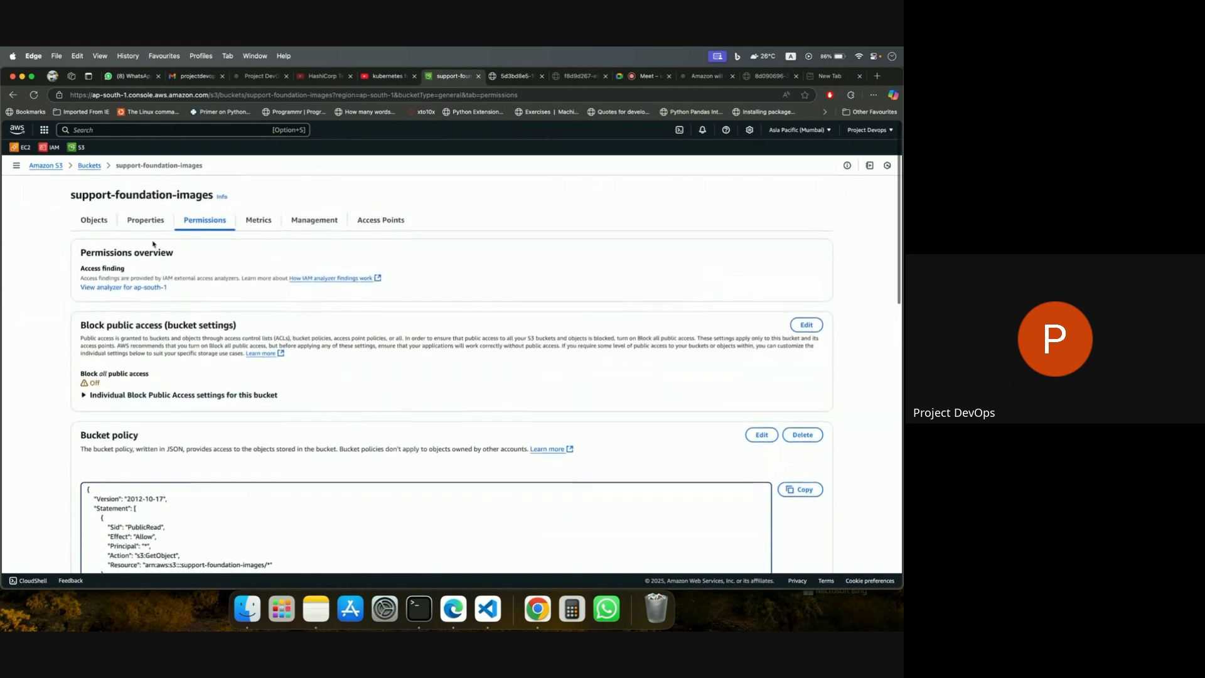
pyautogui.click(89, 165)
pyautogui.click(148, 341)
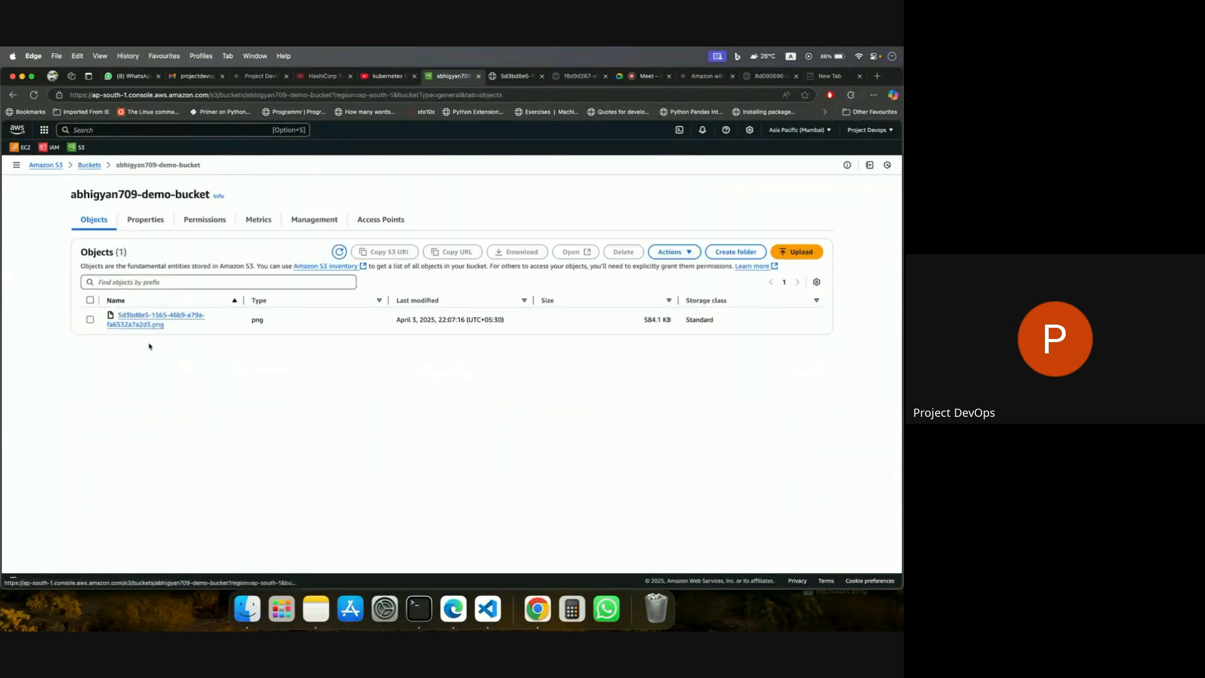
pyautogui.click(182, 223)
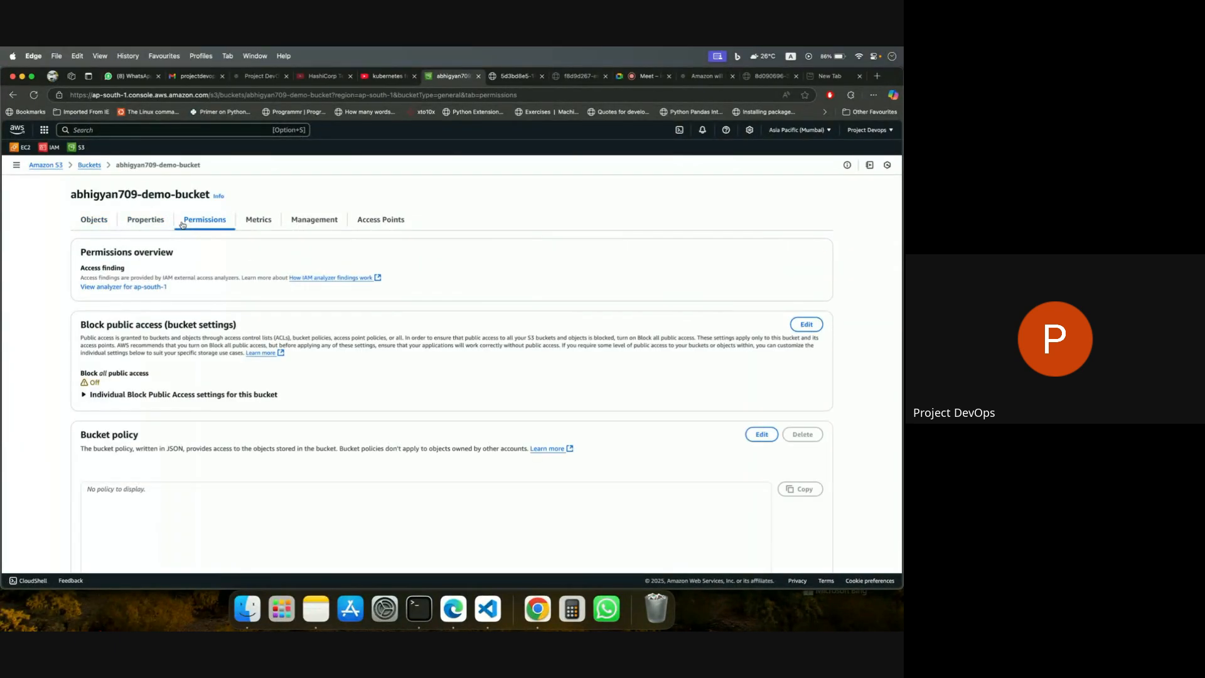
pyautogui.scroll(-3, 376, 393)
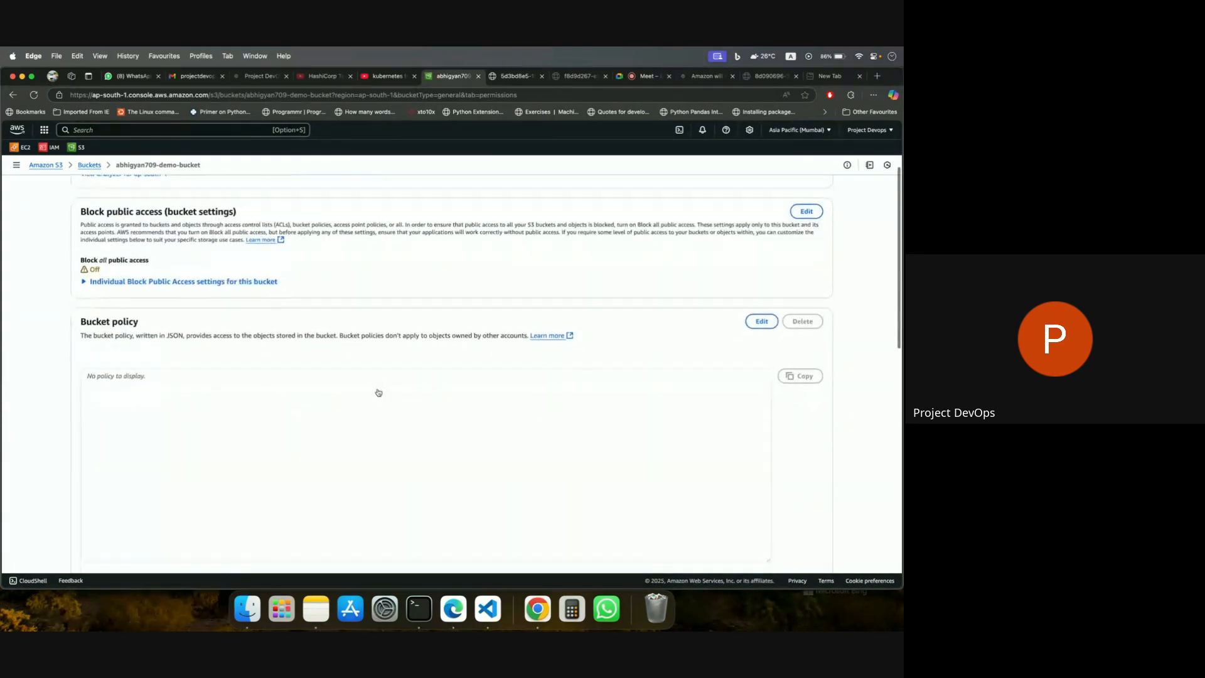
pyautogui.click(761, 317)
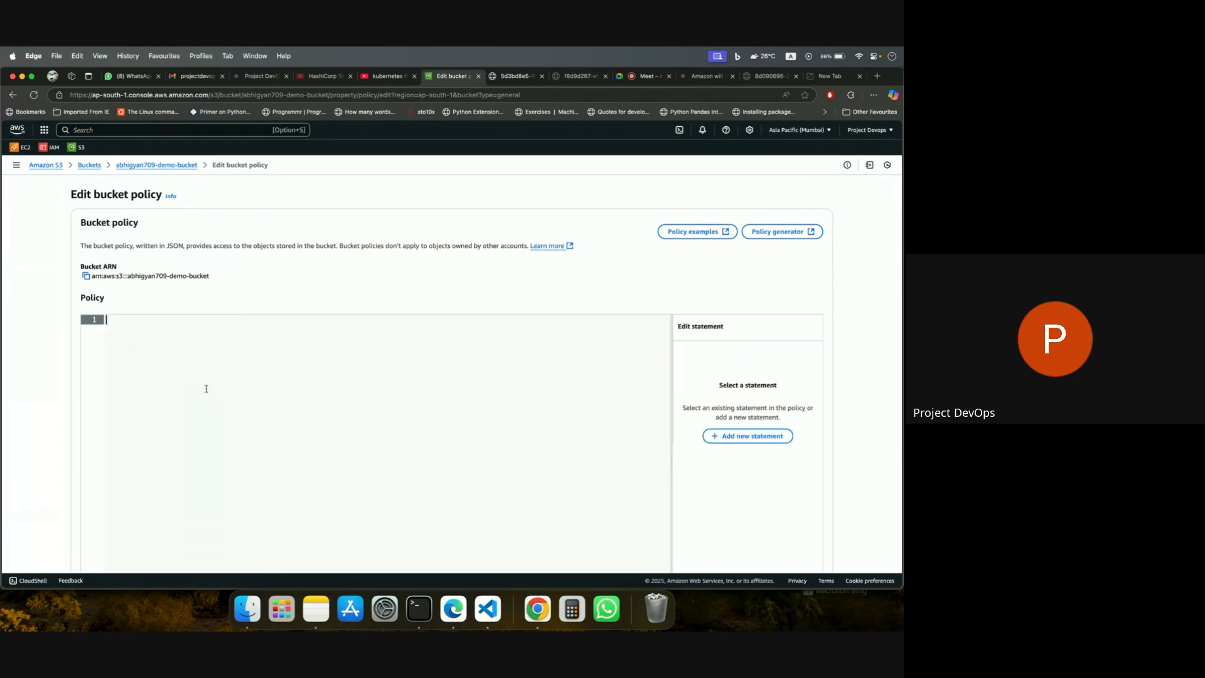
pyautogui.press('super+v')
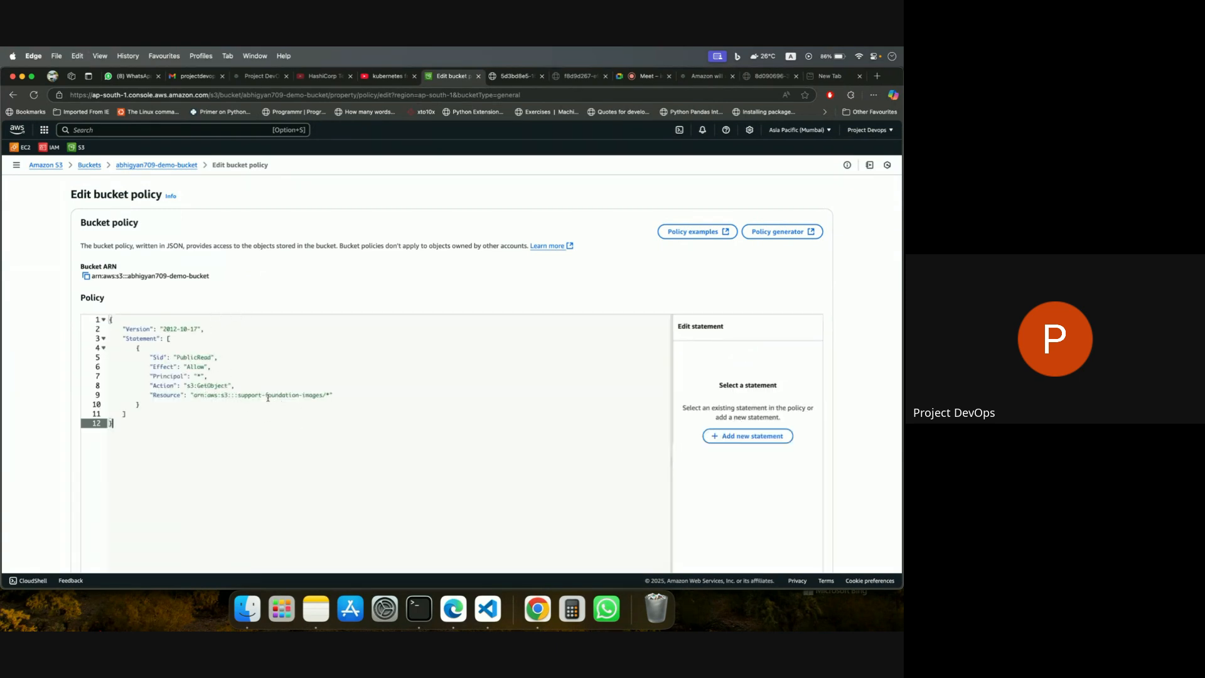
# Select the bucket name support-foundation-images in the Resource ARN of the pasted policy.
pyautogui.moveTo(238, 395); pyautogui.dragTo(323, 396)
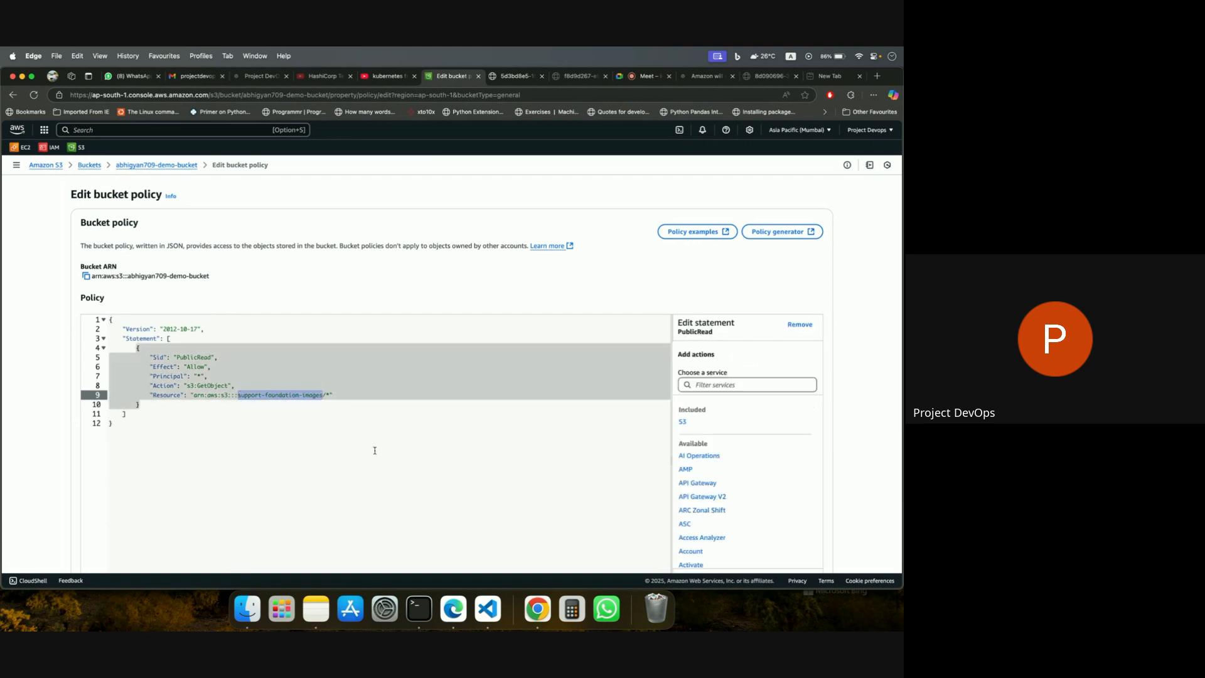
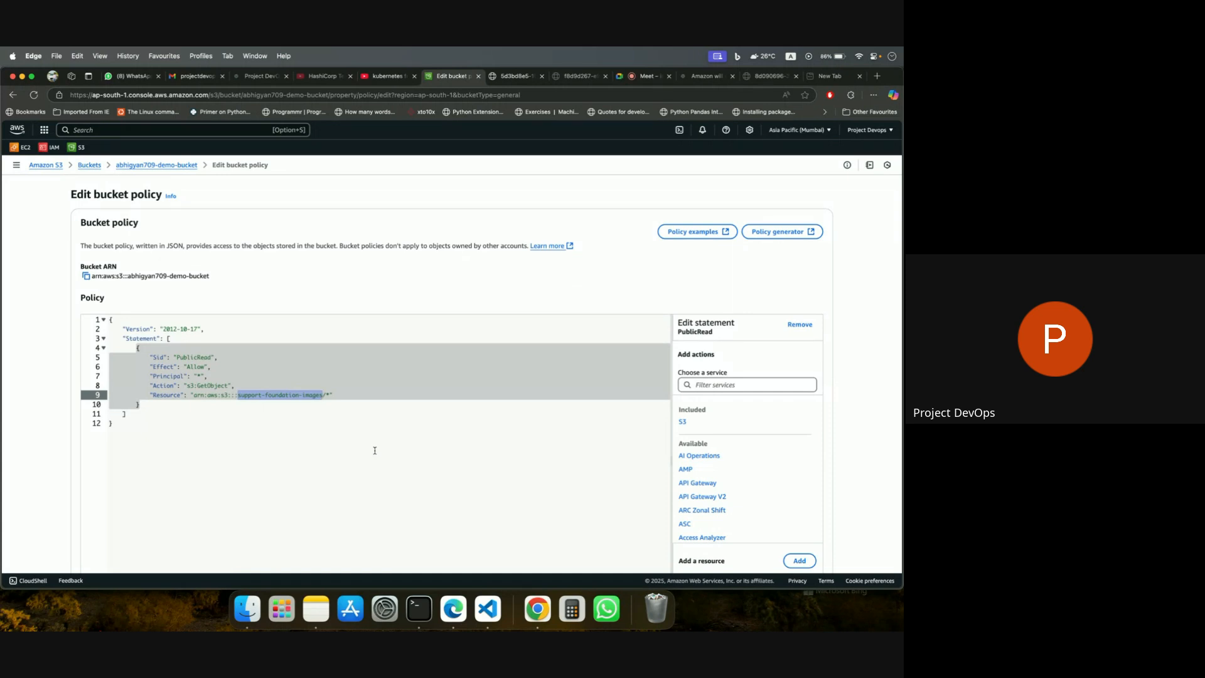
# Replace the bucket name in the policy's Resource ARN with the demo bucket's own name and save the bucket policy.
pyautogui.press('BackSpace')
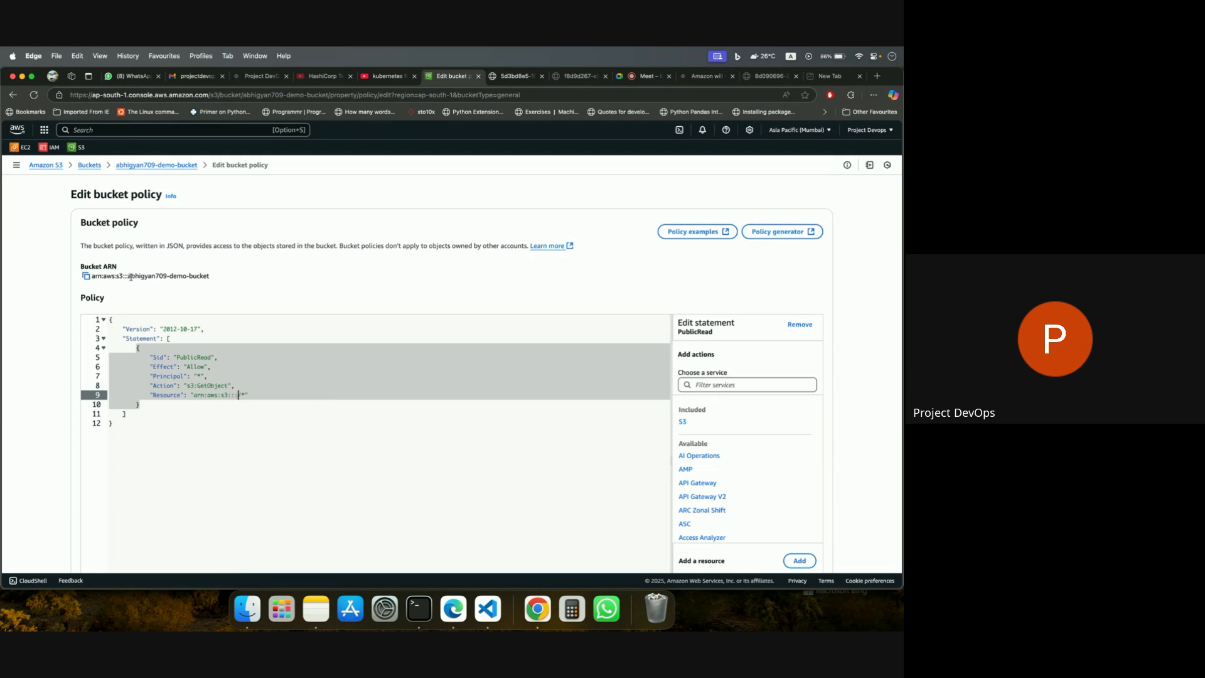
pyautogui.moveTo(128, 276); pyautogui.dragTo(210, 277)
pyautogui.press('super+c')
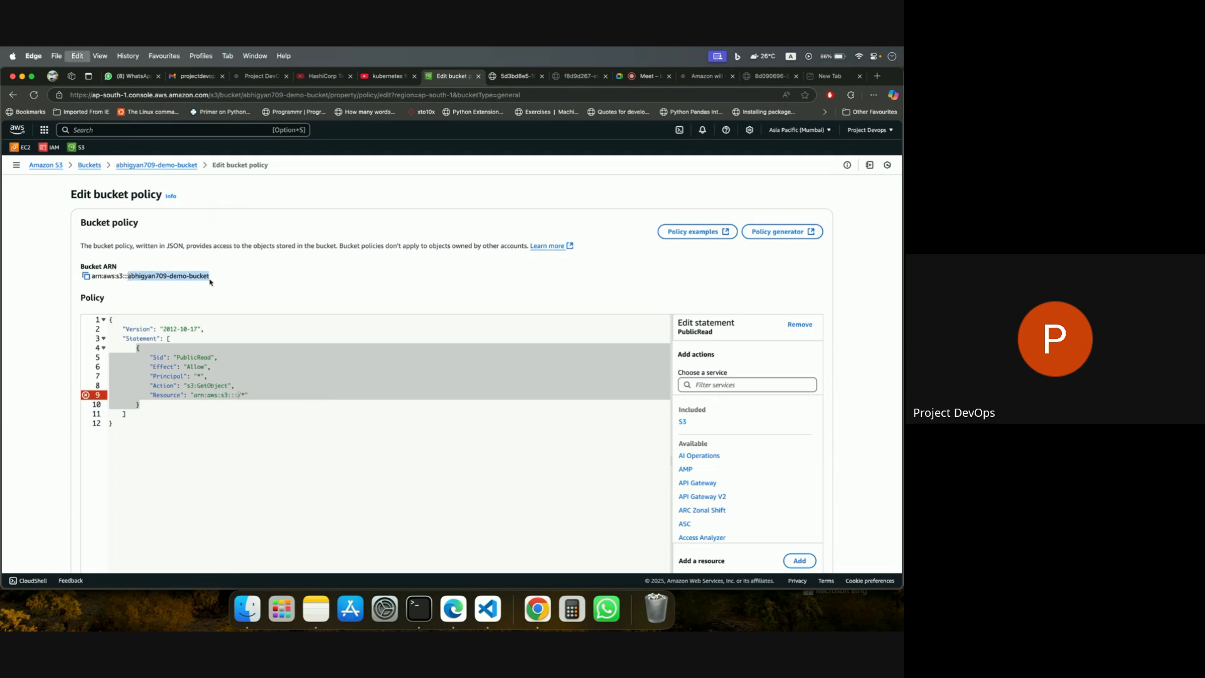
pyautogui.click(237, 396)
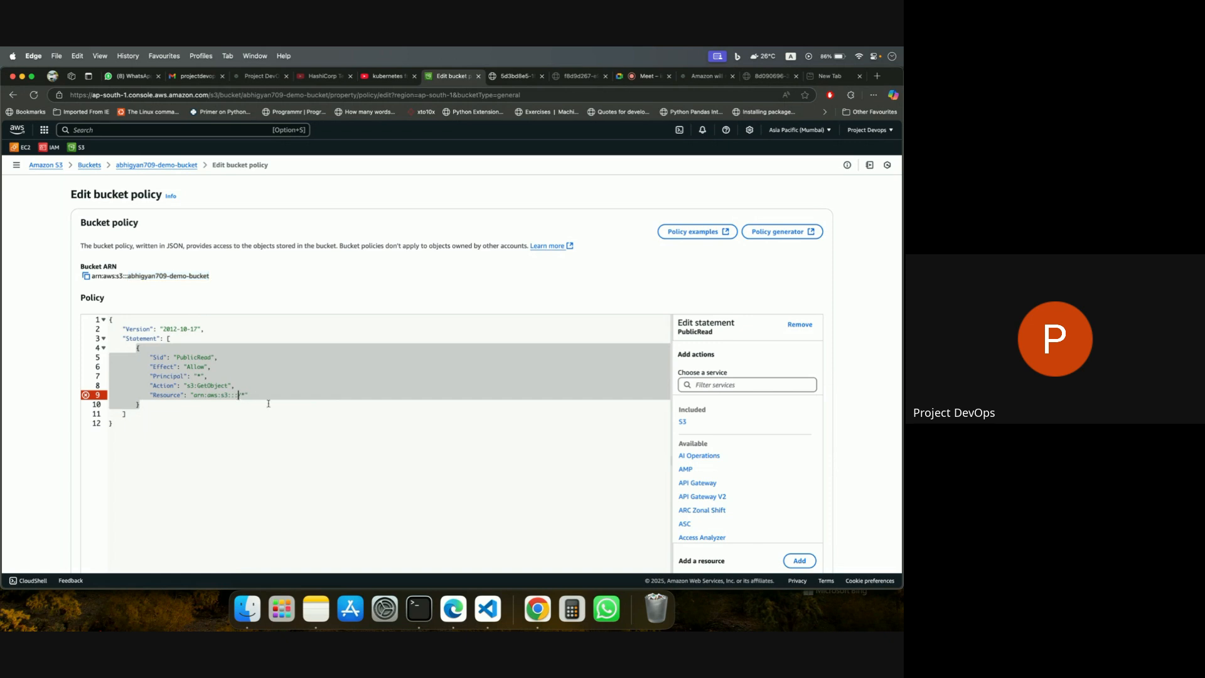
pyautogui.press('super+v')
pyautogui.scroll(-2, 393, 450)
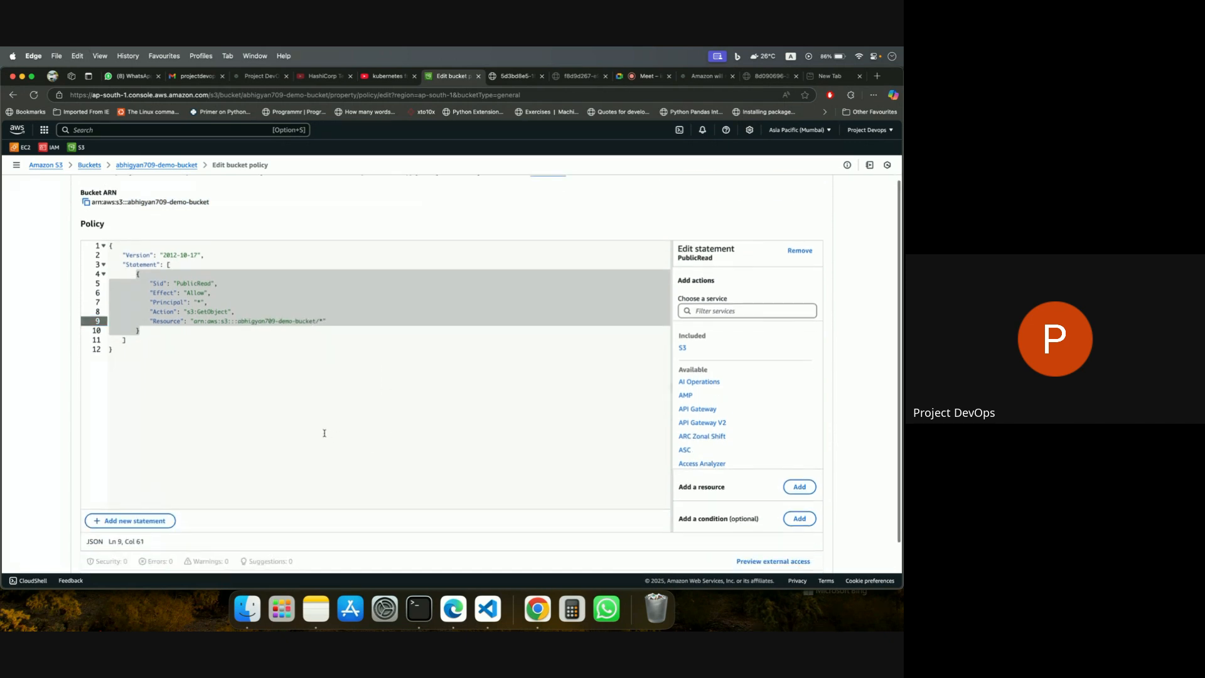
pyautogui.scroll(-2, 546, 457)
pyautogui.click(795, 546)
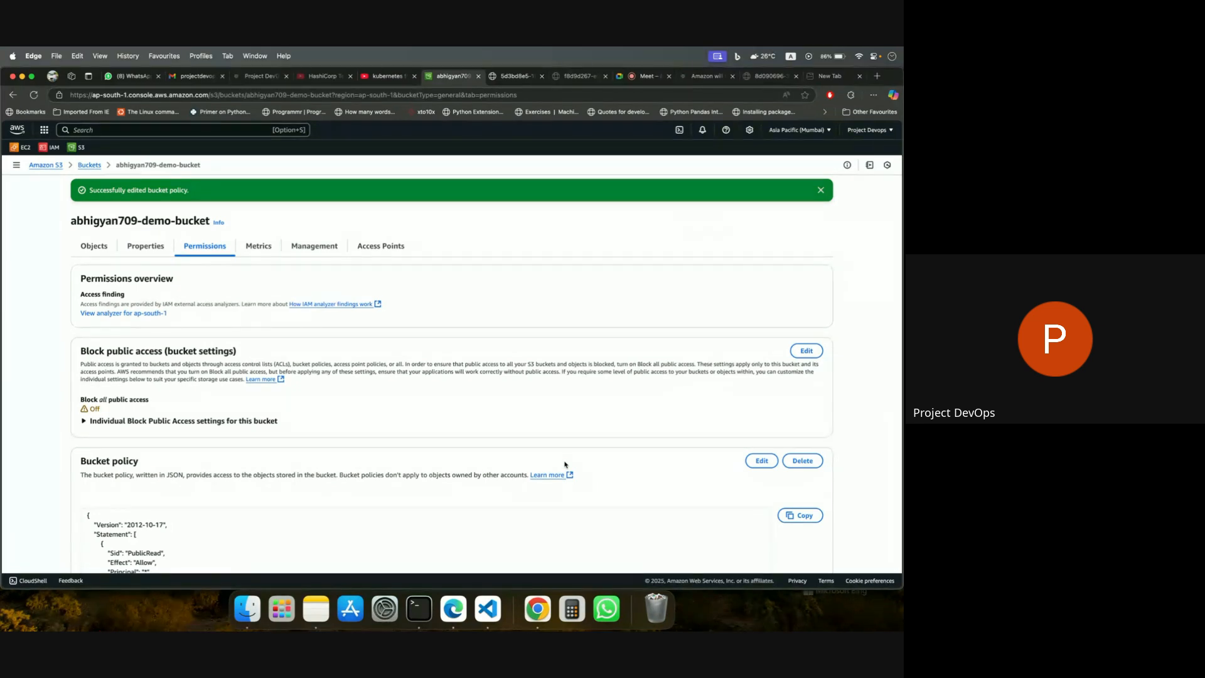
pyautogui.click(820, 191)
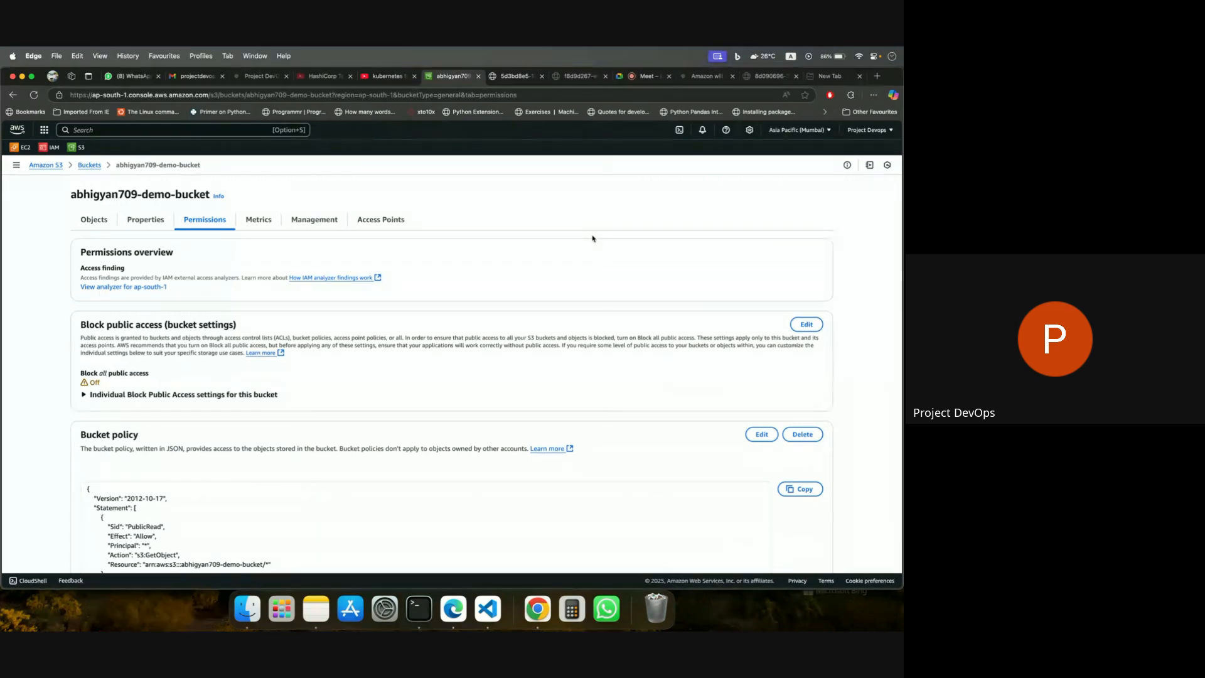
# Switch to Chrome, reload the uploaded image's object URL, and copy its address.
pyautogui.click(537, 608)
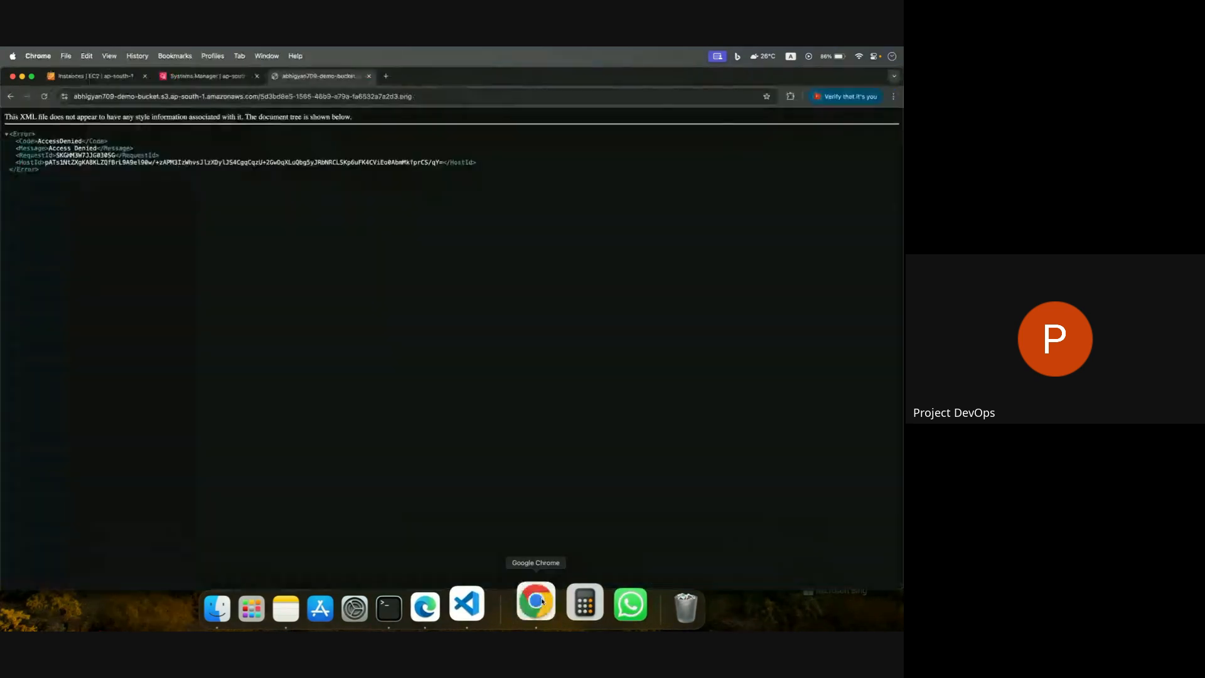
pyautogui.click(44, 96)
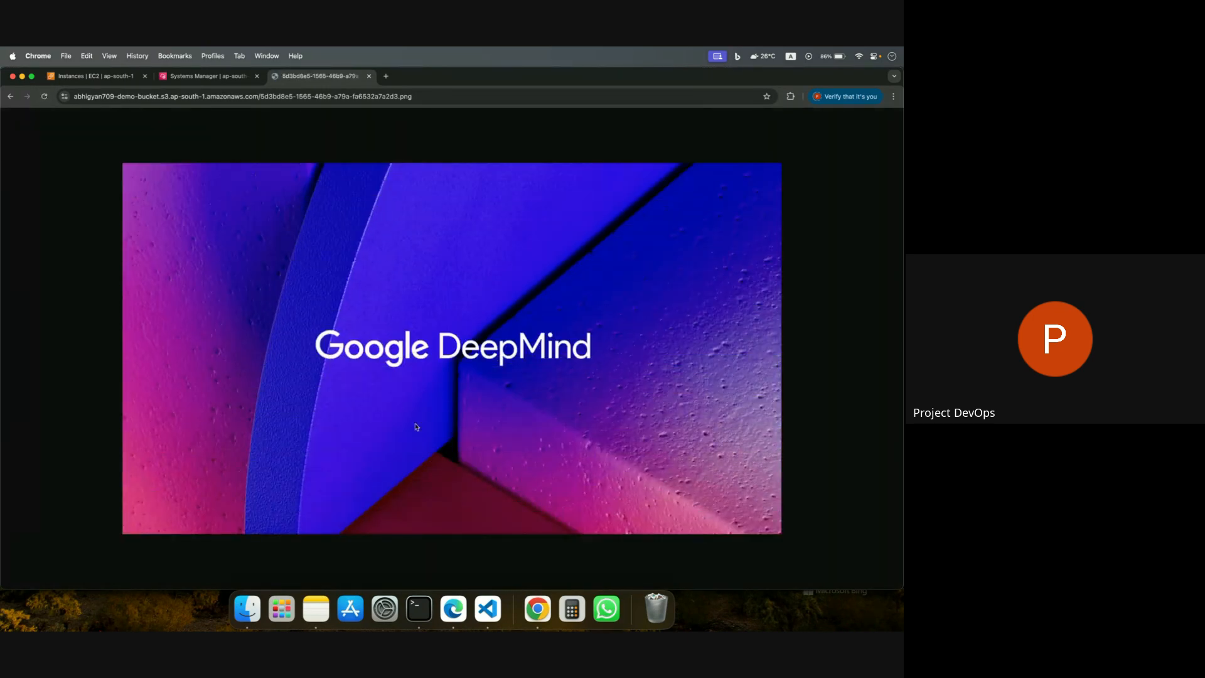
pyautogui.click(430, 96)
pyautogui.press('super+c')
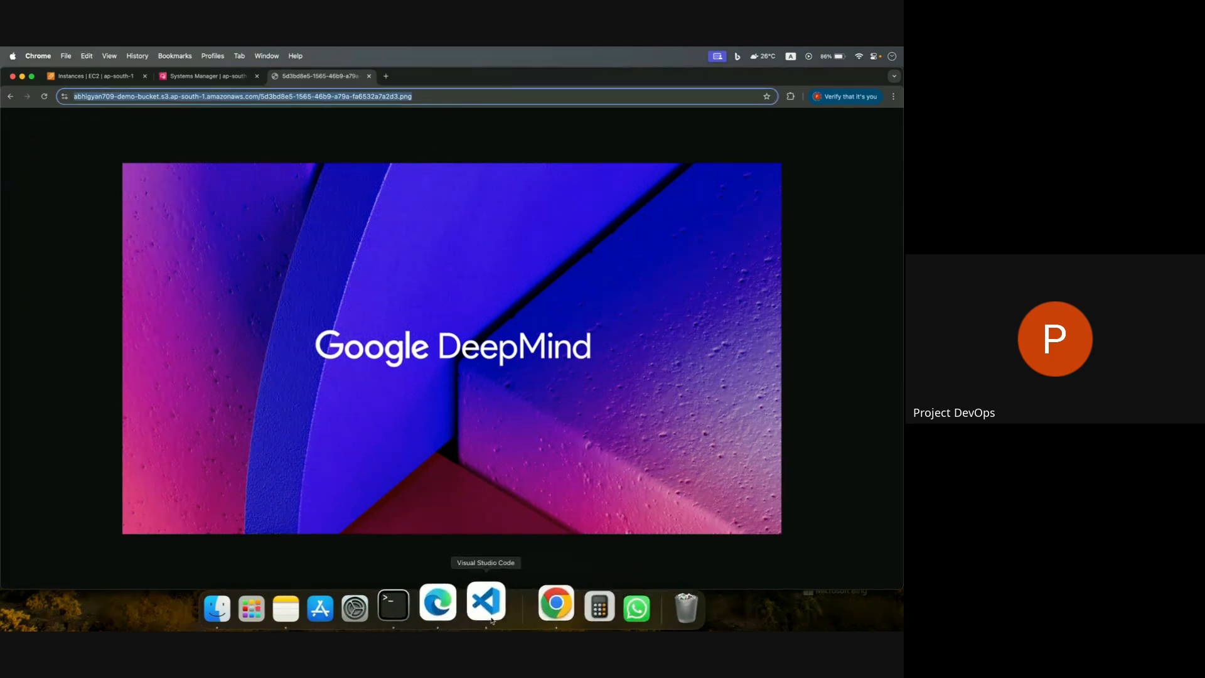
# Switch to Edge and send the copied object URL to the Project DevOps Technical Training Bootcamp Batch 5 group on WhatsApp Web.
pyautogui.click(452, 609)
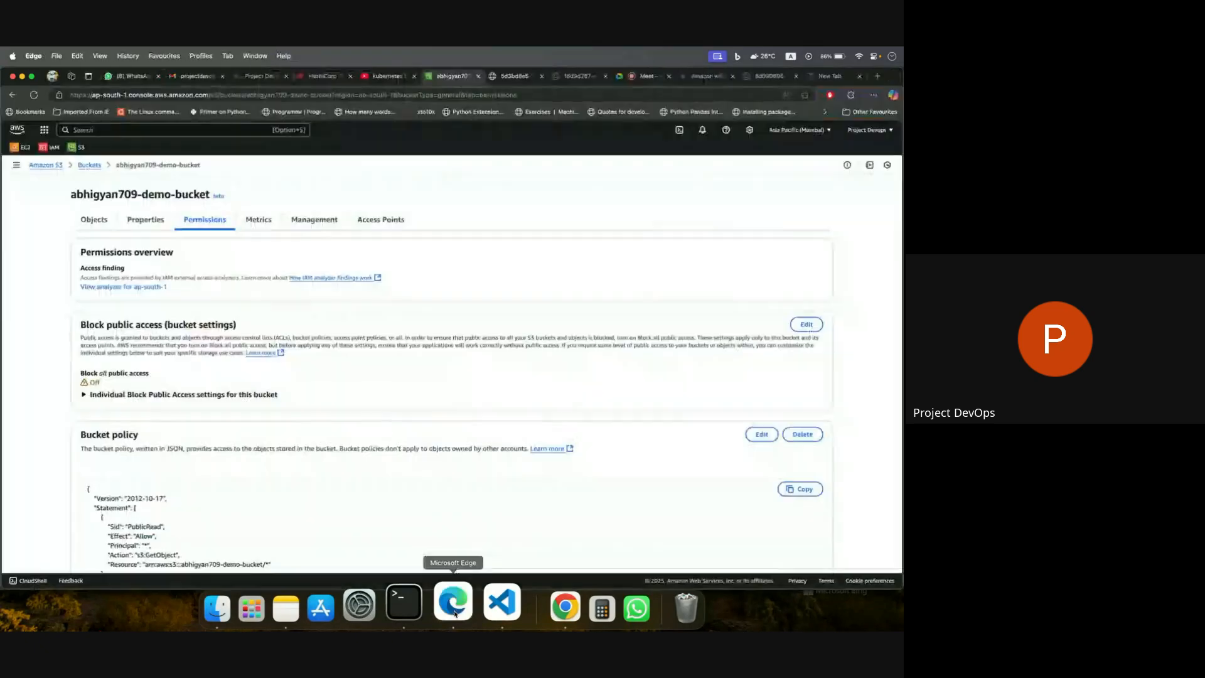
pyautogui.click(132, 76)
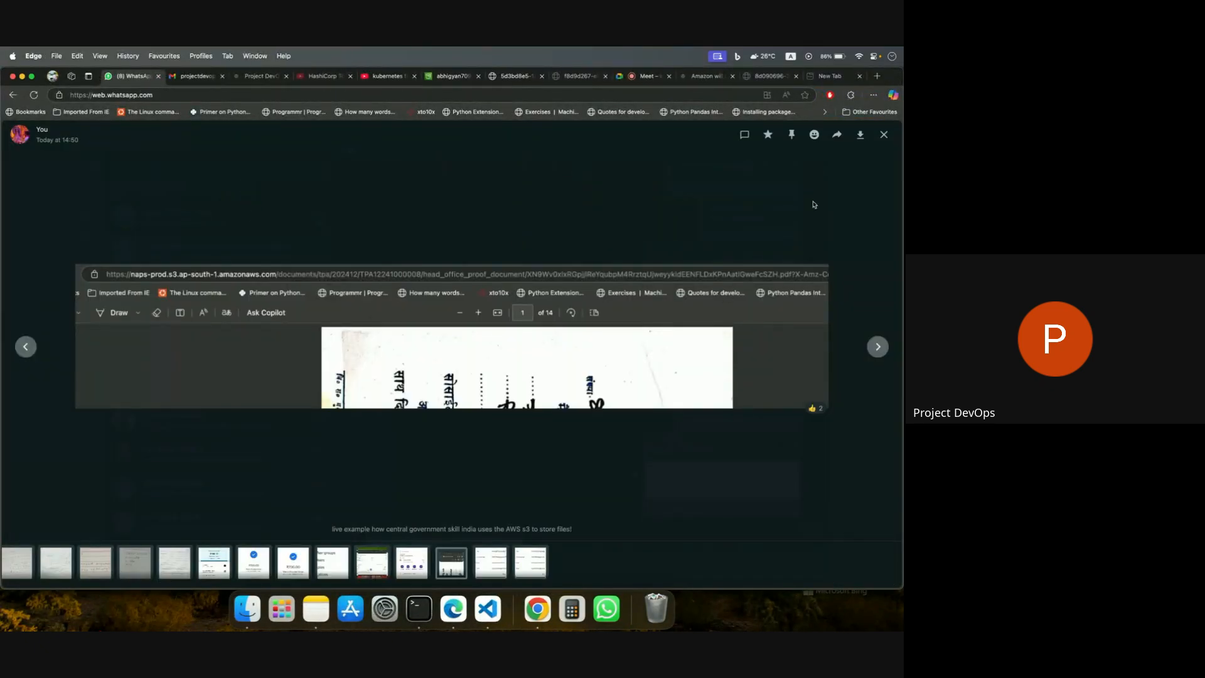
pyautogui.click(884, 134)
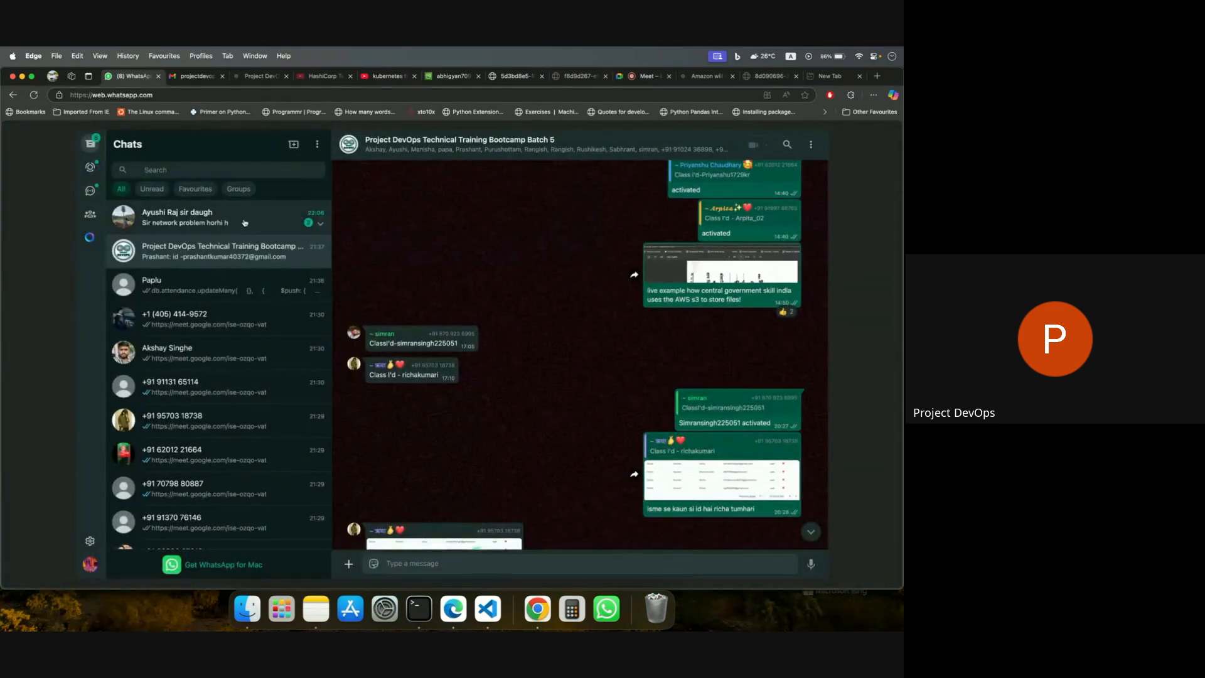
pyautogui.press('super+v')
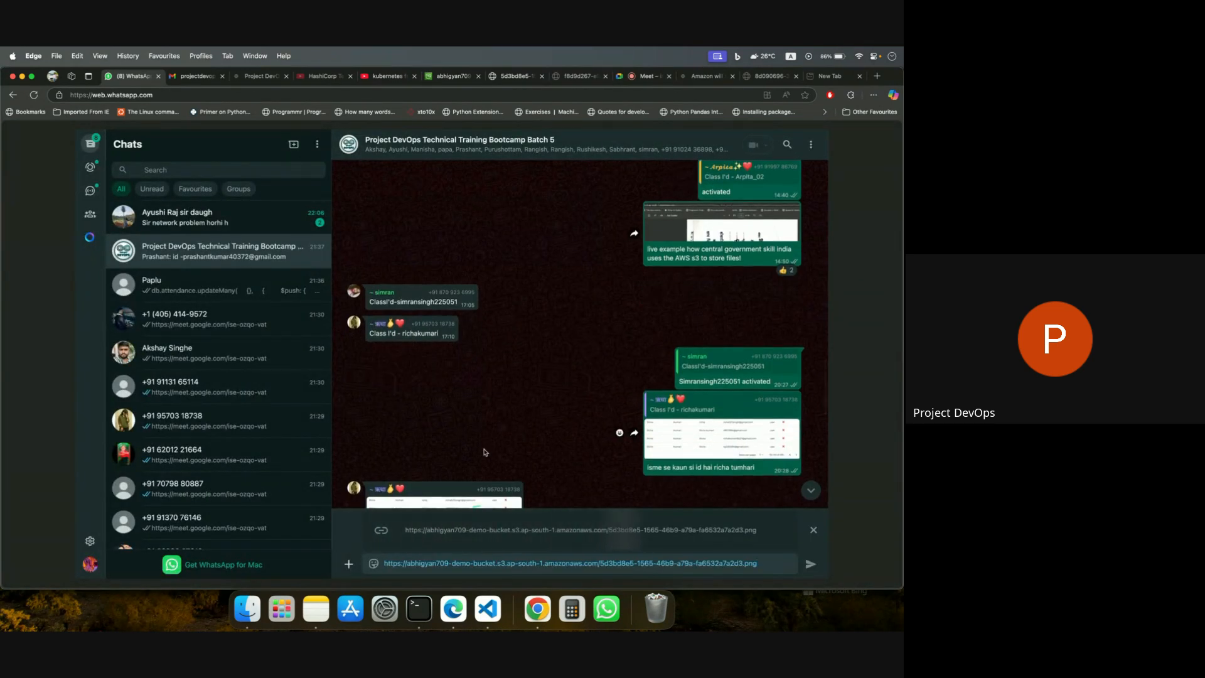
pyautogui.press('Return')
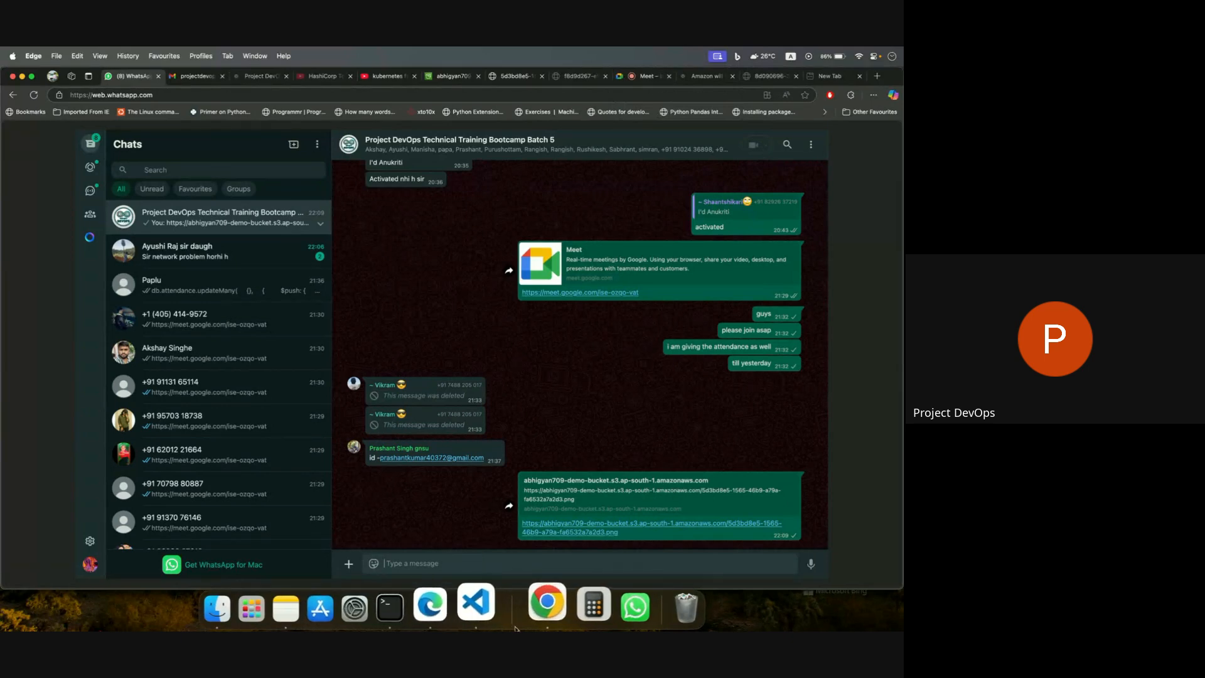
# Switch to Chrome and open the S3 service from the EC2 console by searching for s3.
pyautogui.click(541, 601)
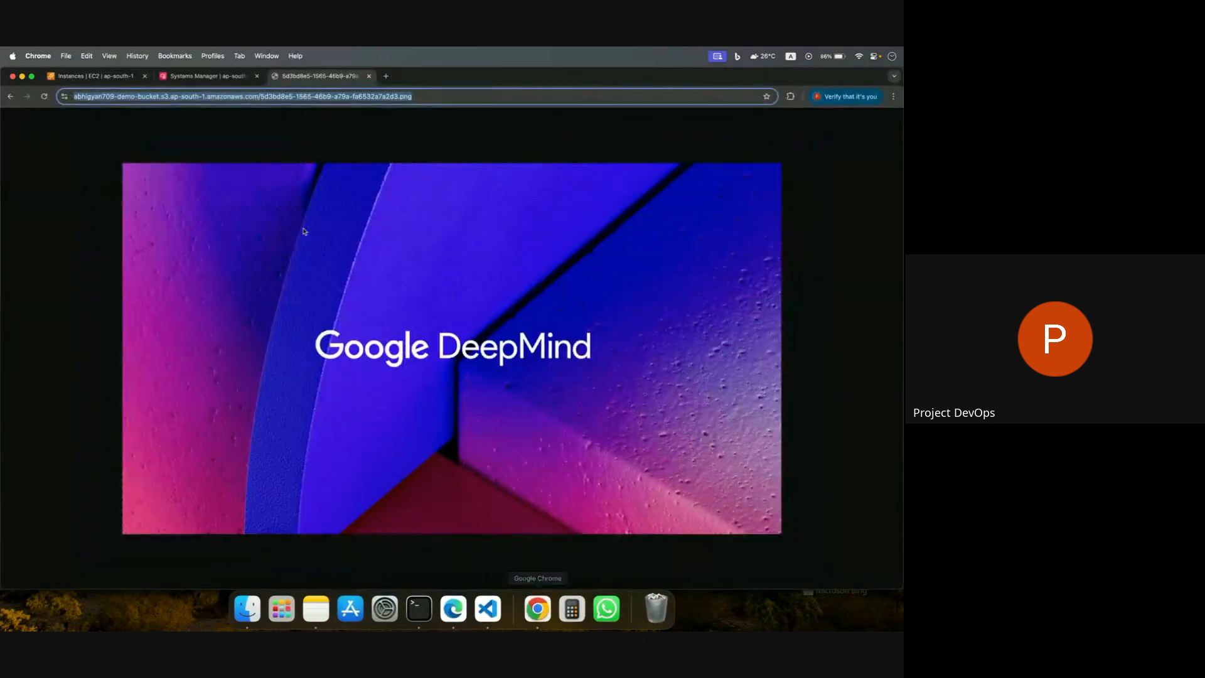
pyautogui.click(210, 76)
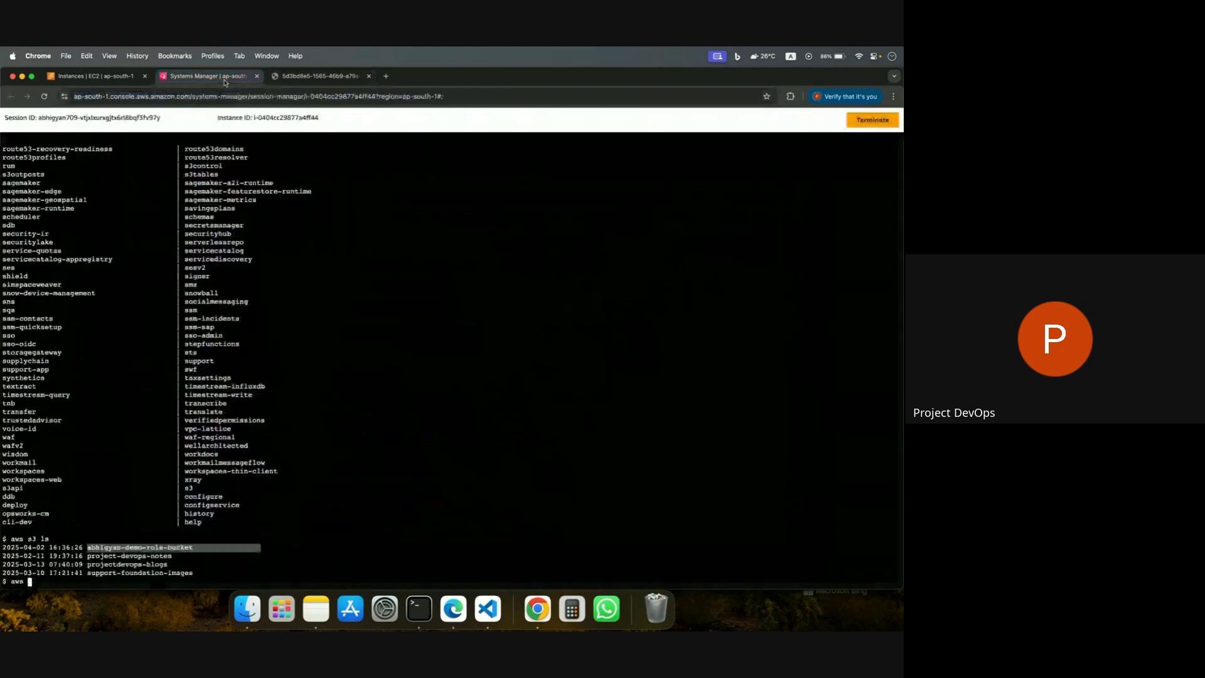
pyautogui.click(98, 76)
pyautogui.click(105, 117)
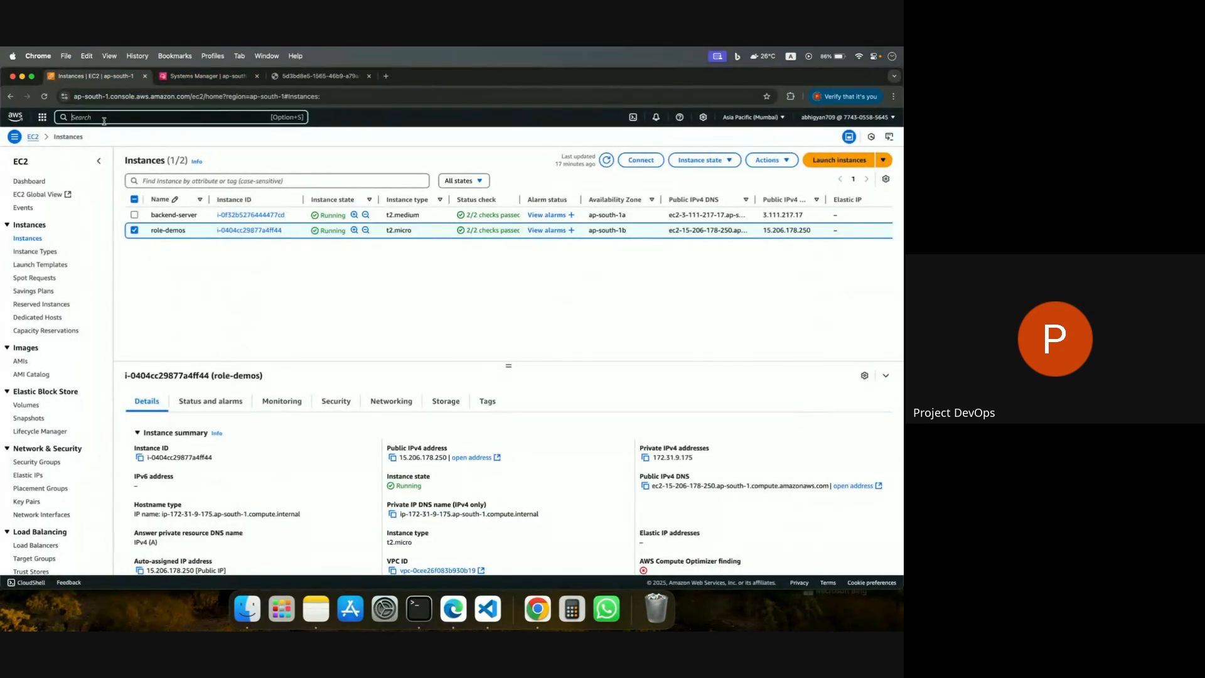
pyautogui.write('s3')
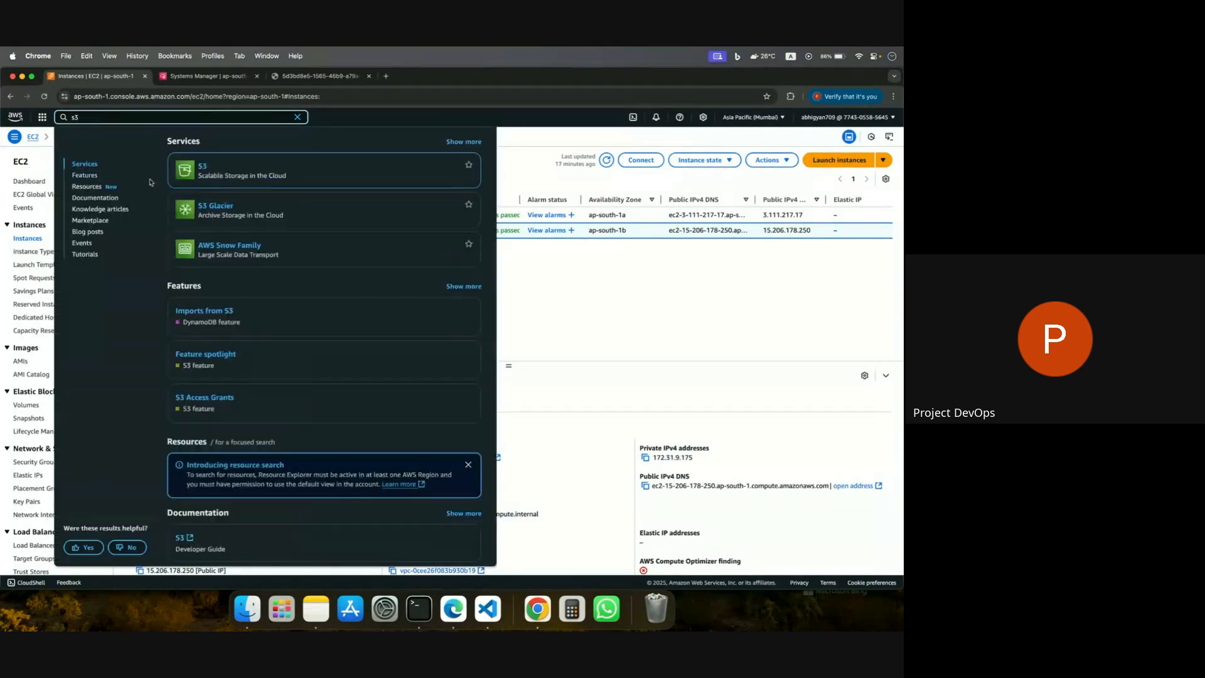
pyautogui.click(202, 166)
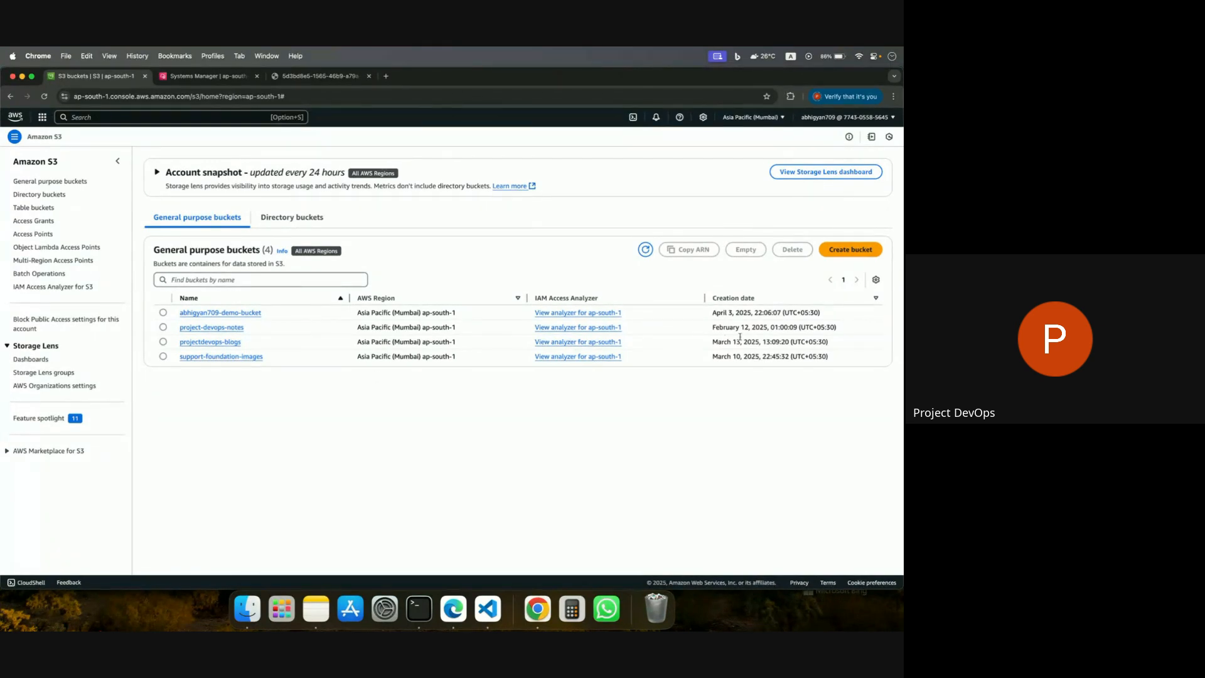
# Start creating a general purpose bucket named with the account username followed by -demo-bucket-2.
pyautogui.click(859, 255)
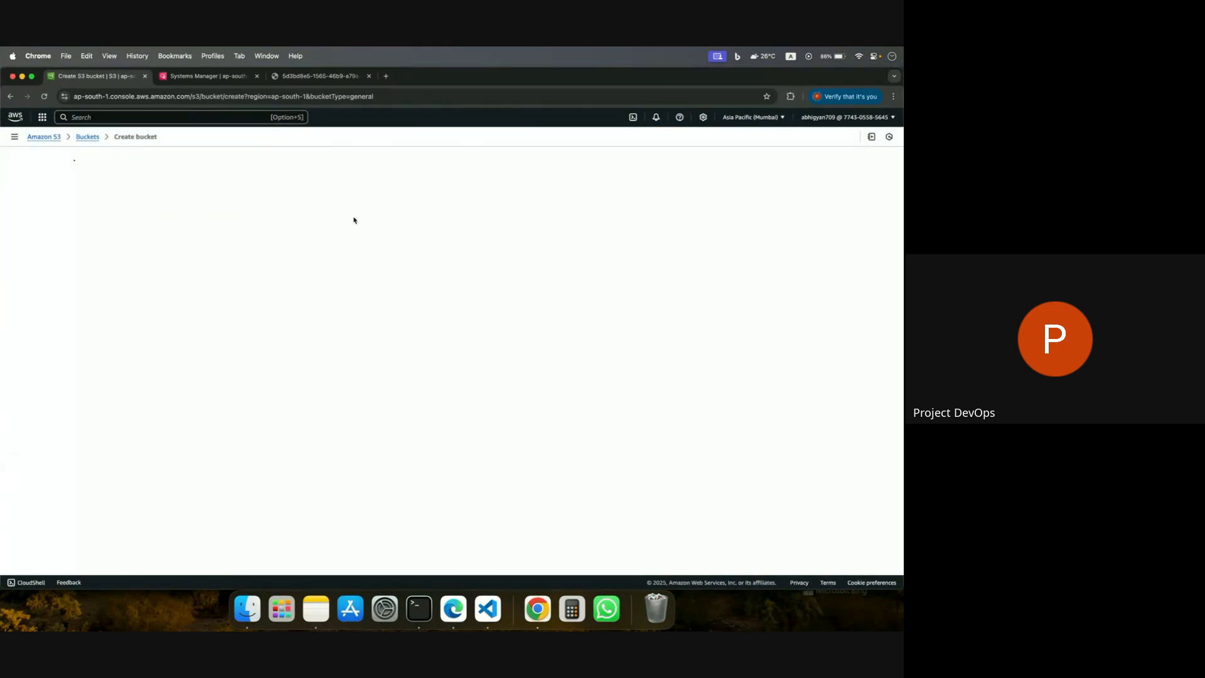
pyautogui.click(176, 315)
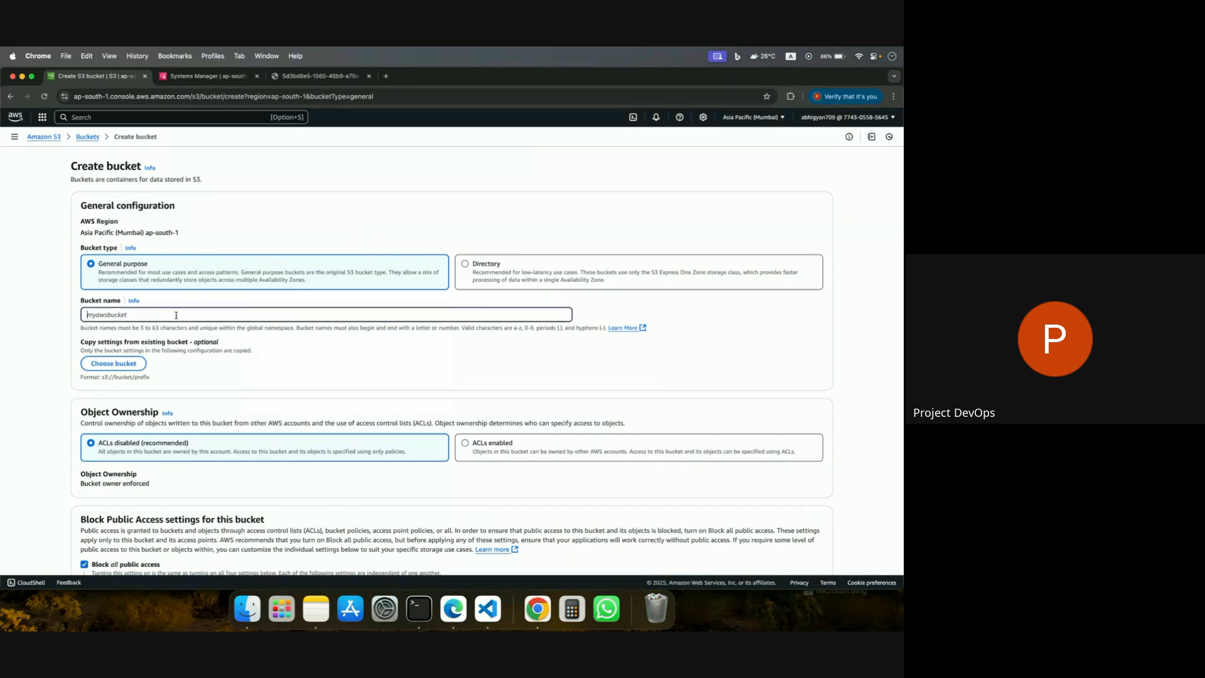
pyautogui.write('abhiga')
pyautogui.write('an709')
pyautogui.write('-dem')
pyautogui.write('o-bucek')
pyautogui.write('0-')
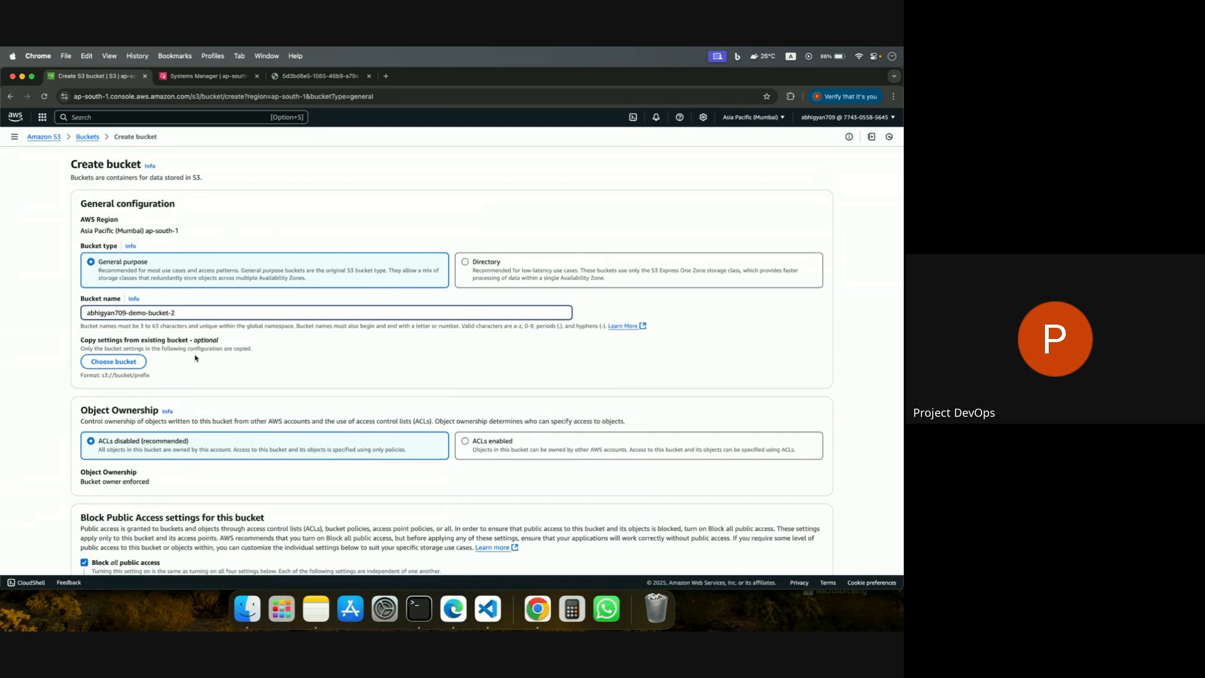
# Turn off Block all public access for the new bucket.
pyautogui.scroll(-3, 105, 273)
pyautogui.scroll(-7, 105, 273)
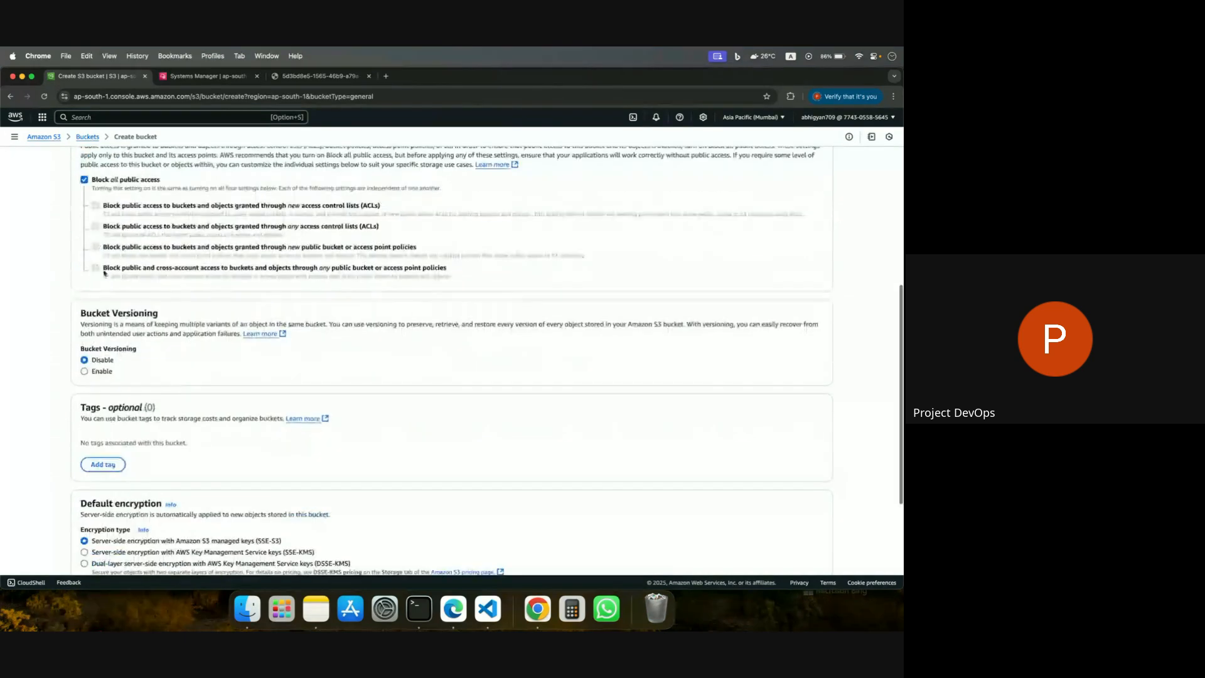
pyautogui.click(84, 179)
pyautogui.scroll(-4, 139, 271)
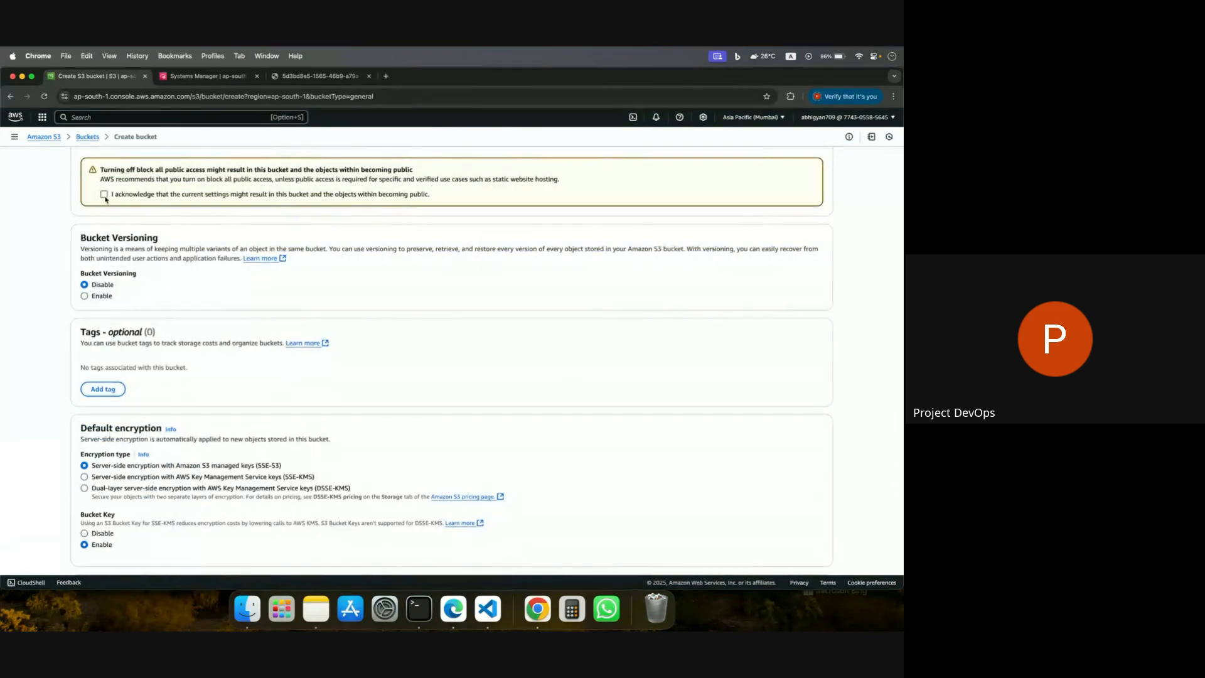
# Copy the new bucket's settings from the existing demo bucket.
pyautogui.scroll(10, 105, 198)
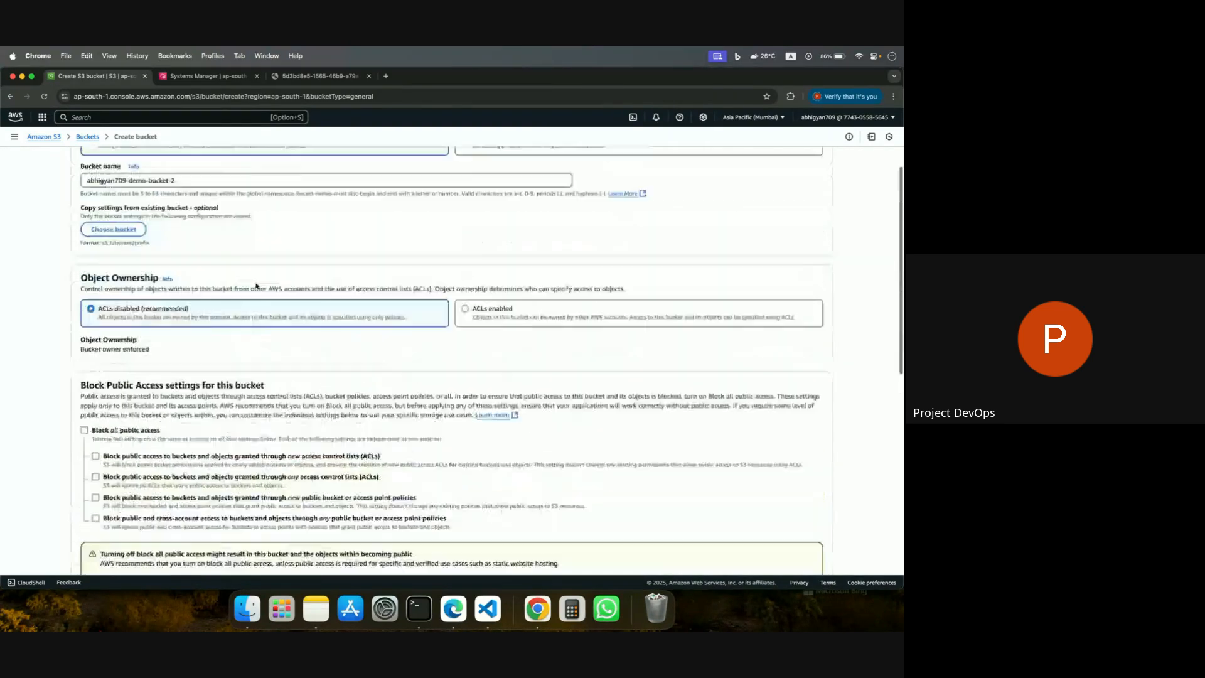
pyautogui.click(121, 273)
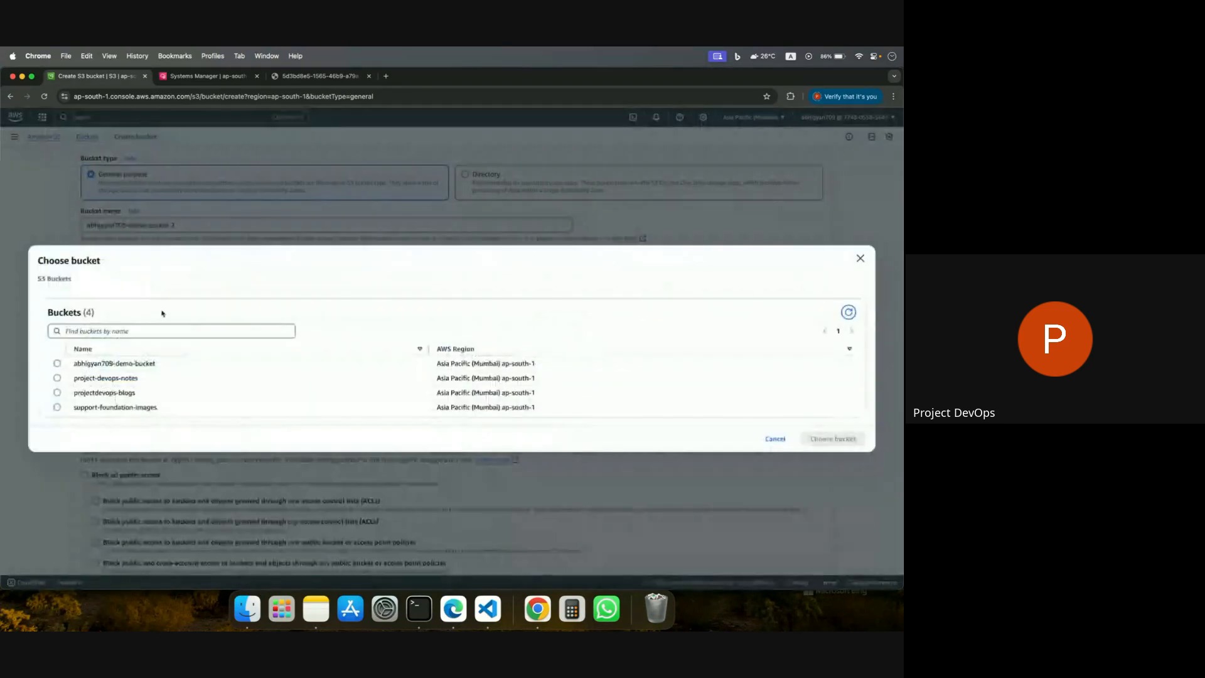
pyautogui.click(57, 364)
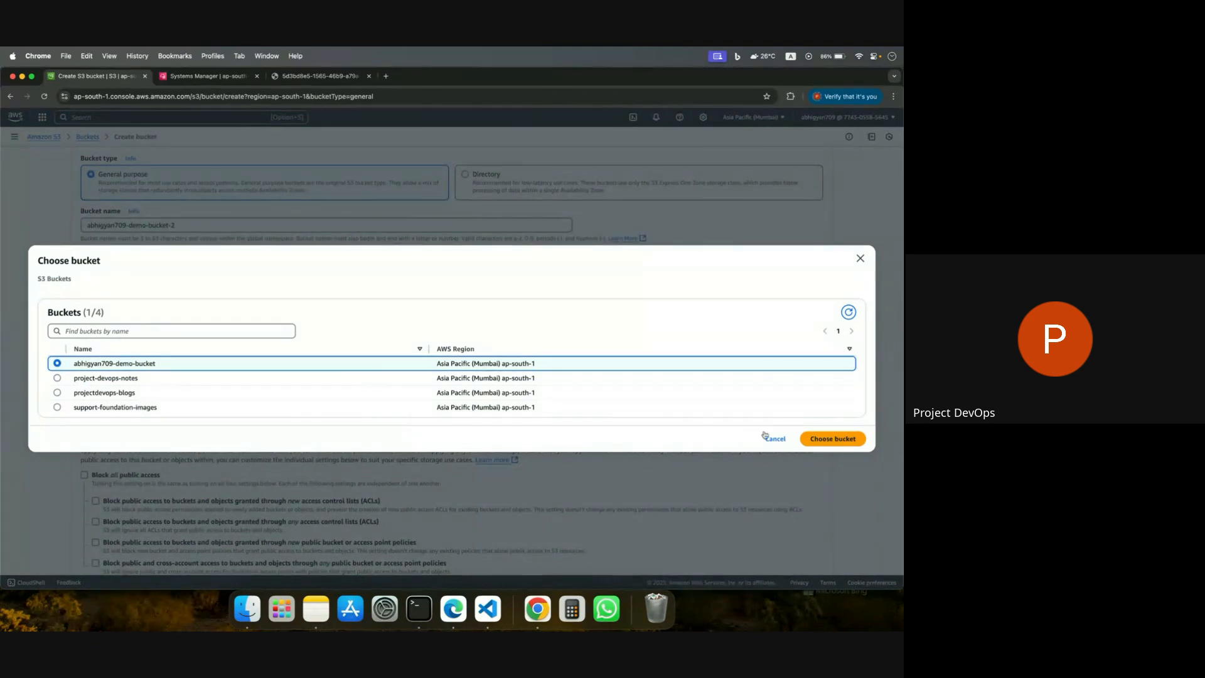
pyautogui.click(814, 439)
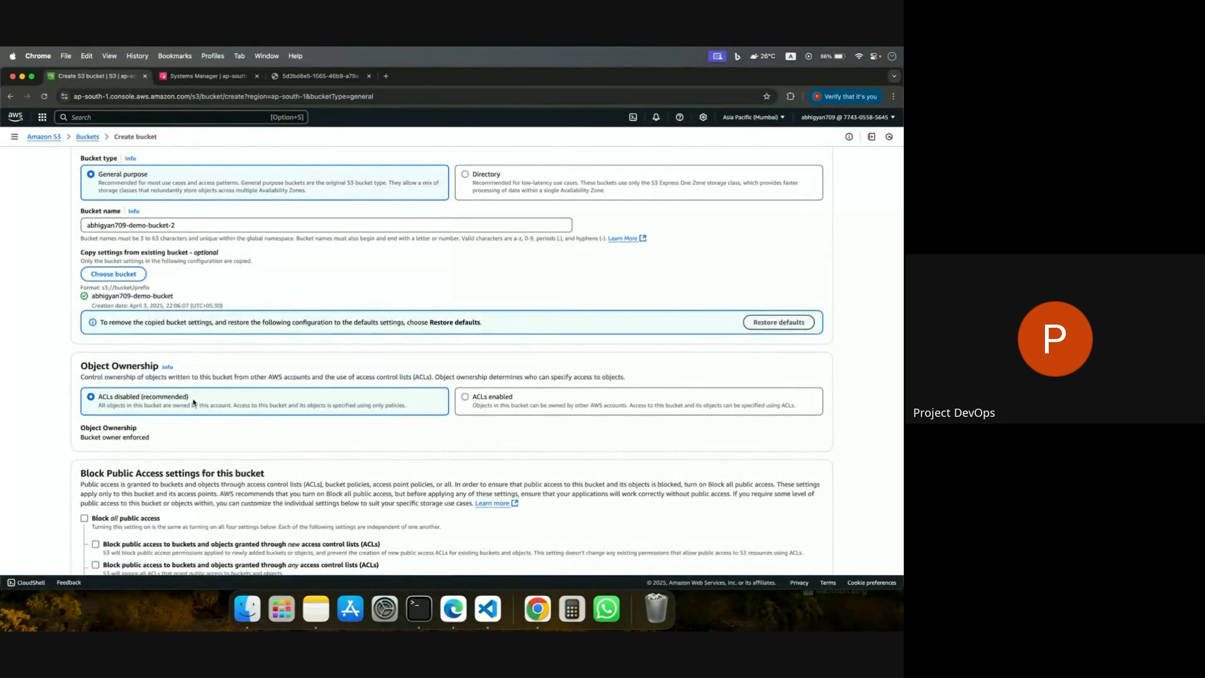
# Acknowledge that the bucket and its objects might become public and try to create the bucket.
pyautogui.scroll(-5, 193, 402)
pyautogui.click(104, 546)
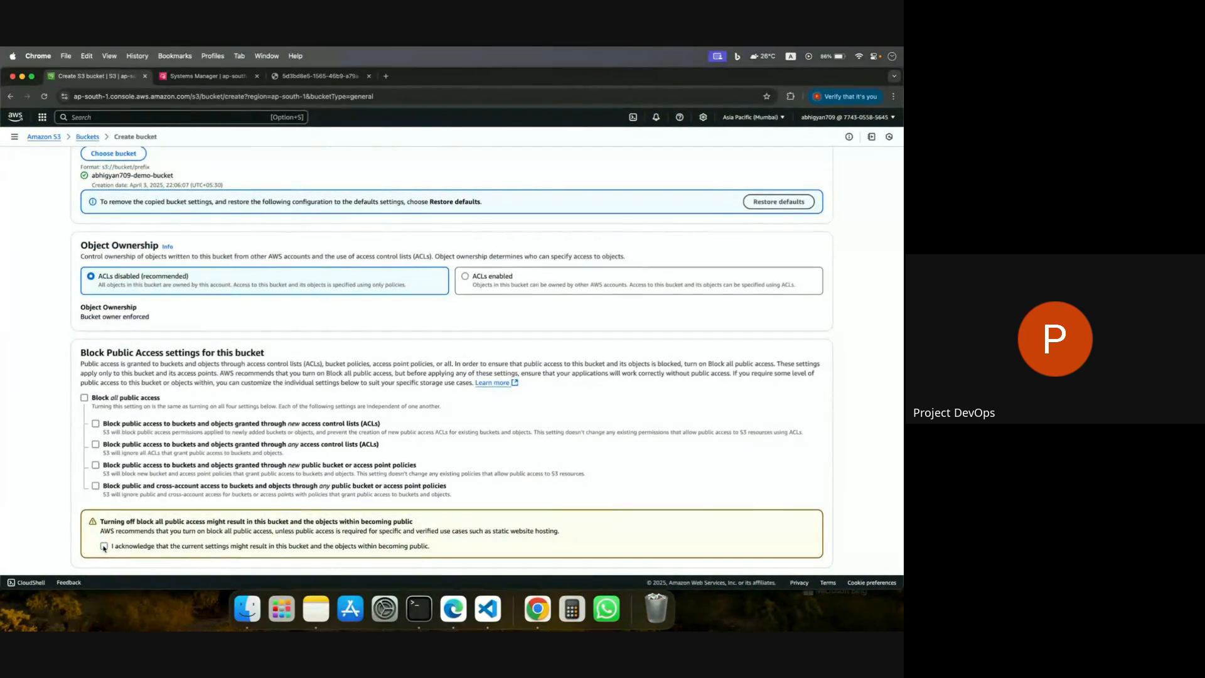
pyautogui.scroll(-20, 368, 351)
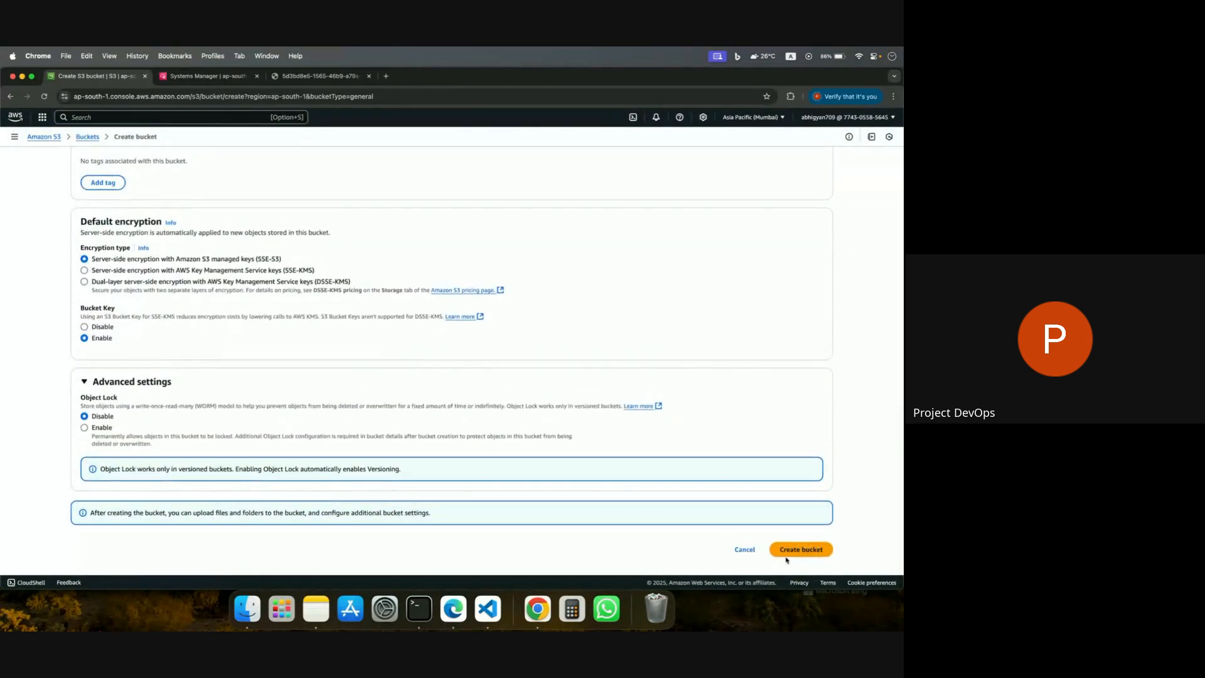
pyautogui.click(789, 543)
# Expand the API response of the bucket creation error and highlight the s3:CreateBucket action in it.
pyautogui.scroll(-3, 585, 382)
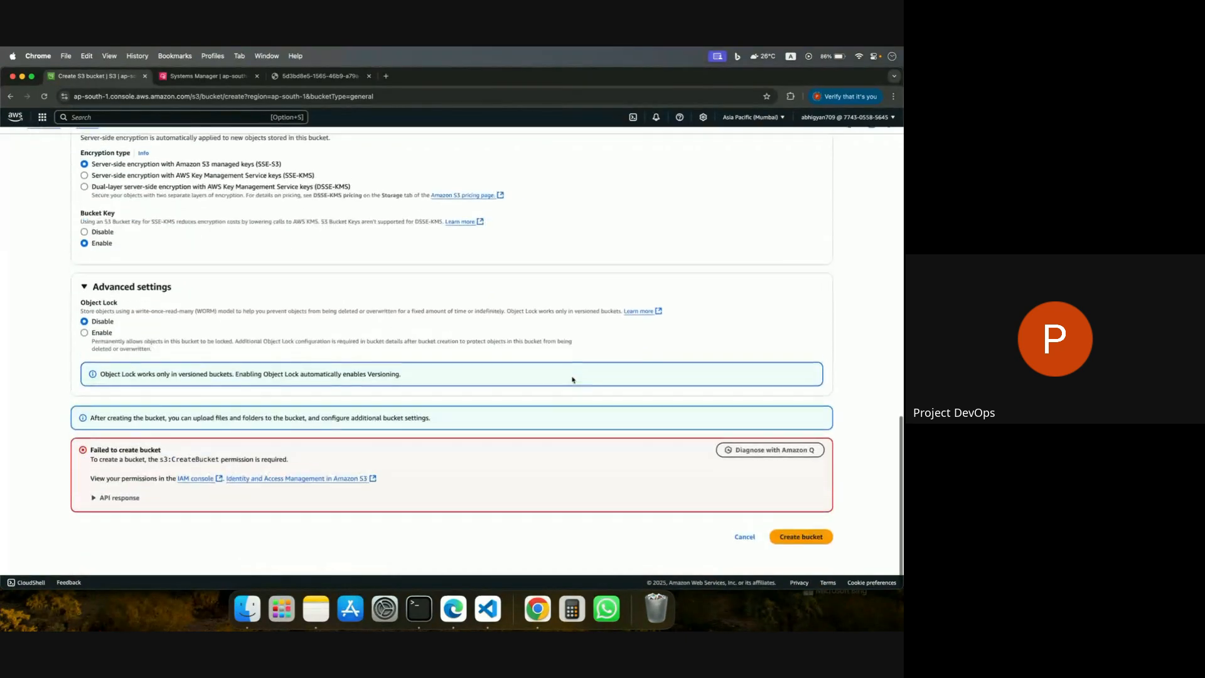
pyautogui.click(95, 511)
pyautogui.scroll(-1, 95, 511)
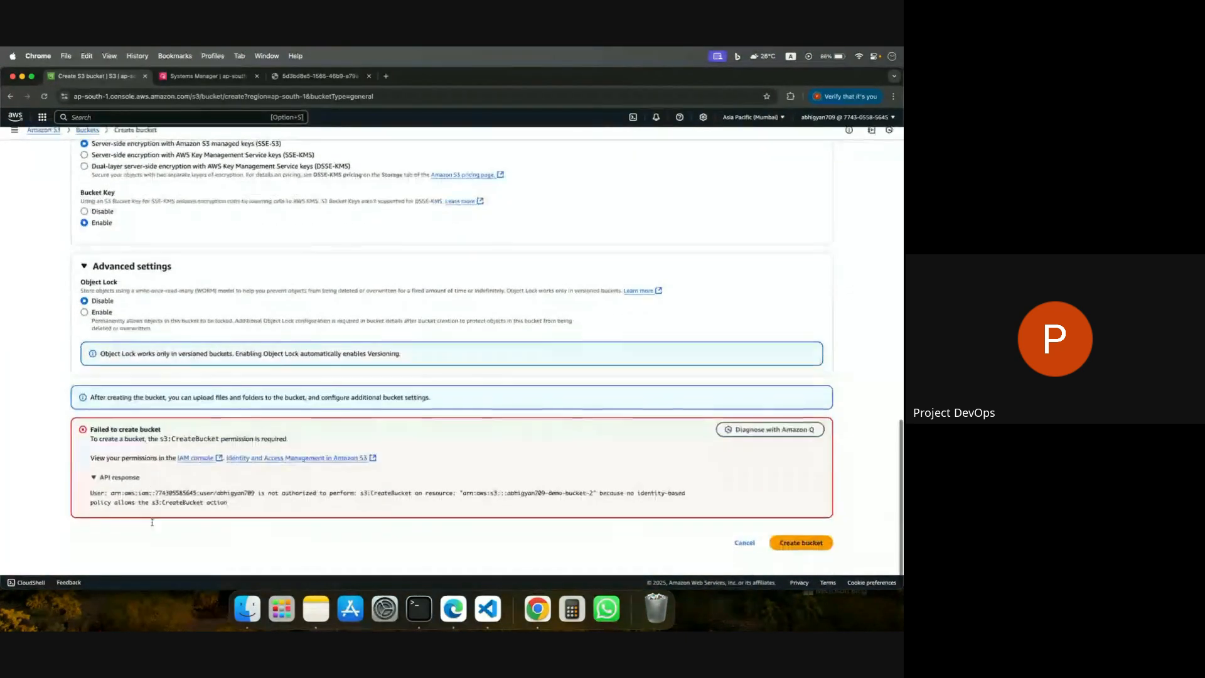
pyautogui.moveTo(89, 436); pyautogui.dragTo(284, 507)
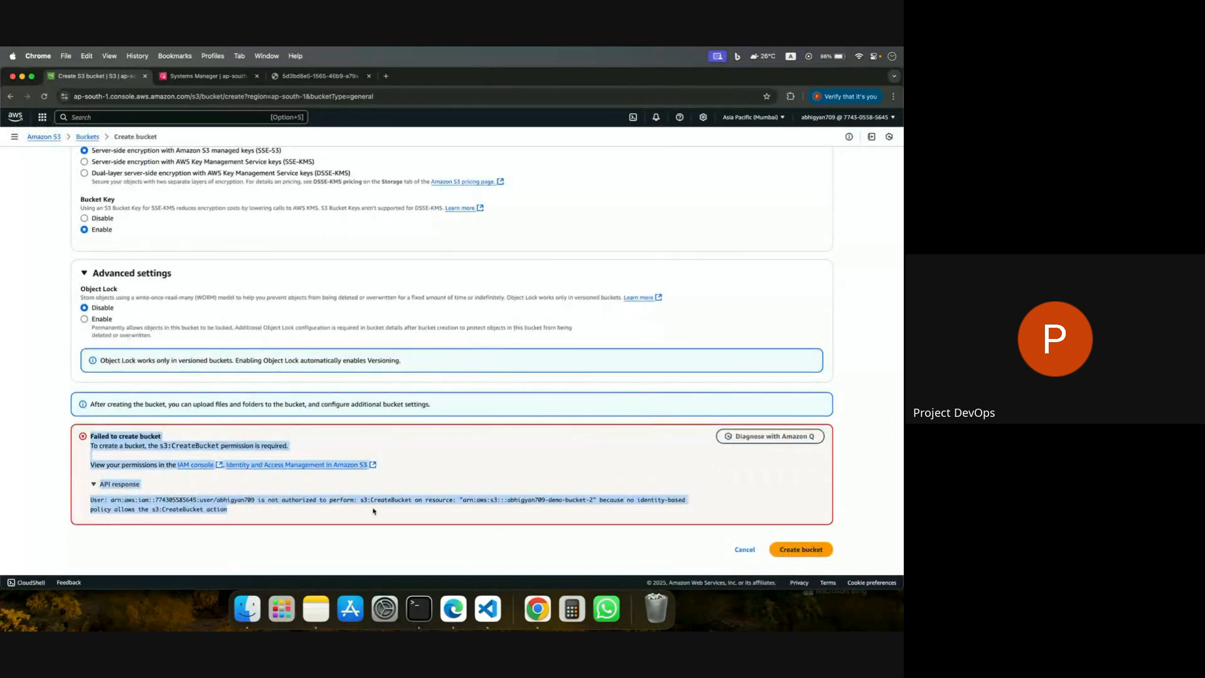
pyautogui.click(417, 517)
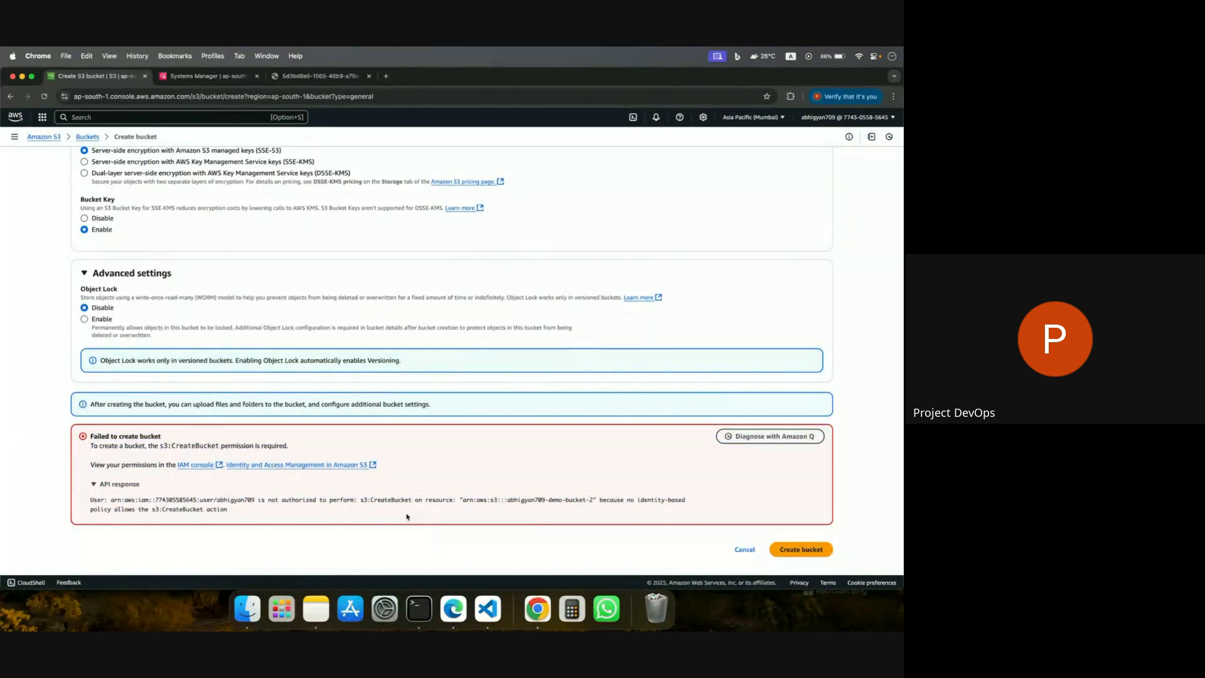
pyautogui.moveTo(361, 499); pyautogui.dragTo(410, 498)
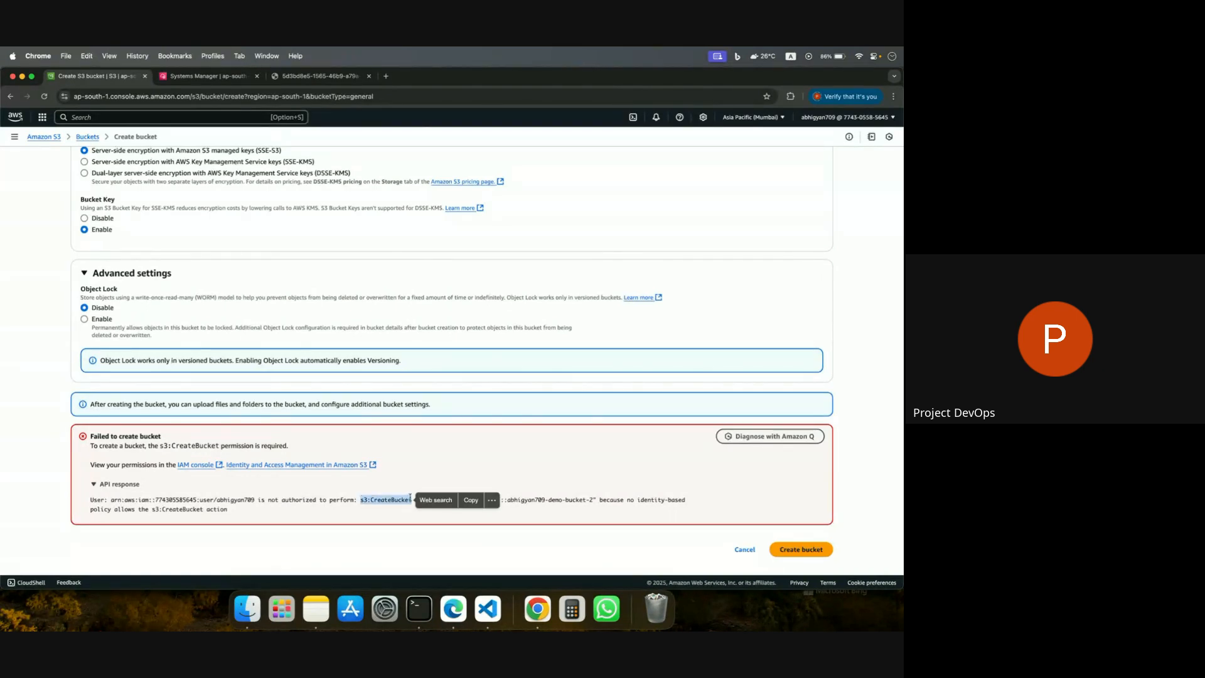
# Switch to the AWS console in Edge and open the DevOps_Users group from IAM's user groups.
pyautogui.click(453, 607)
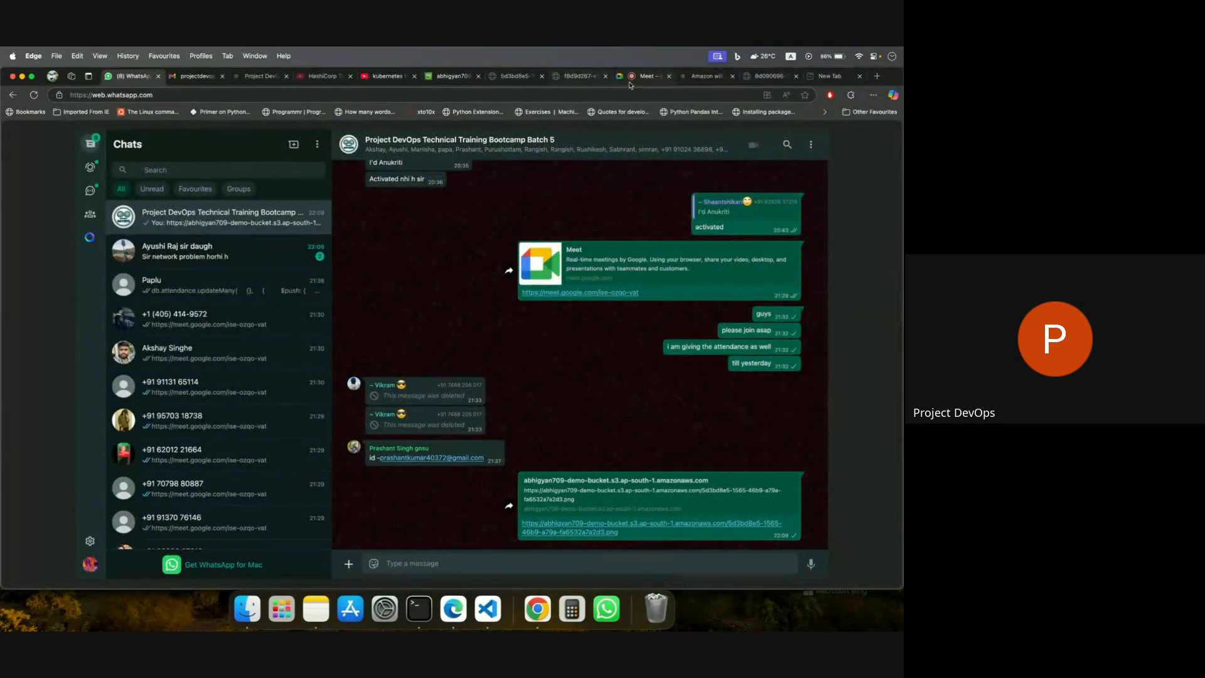
pyautogui.click(426, 80)
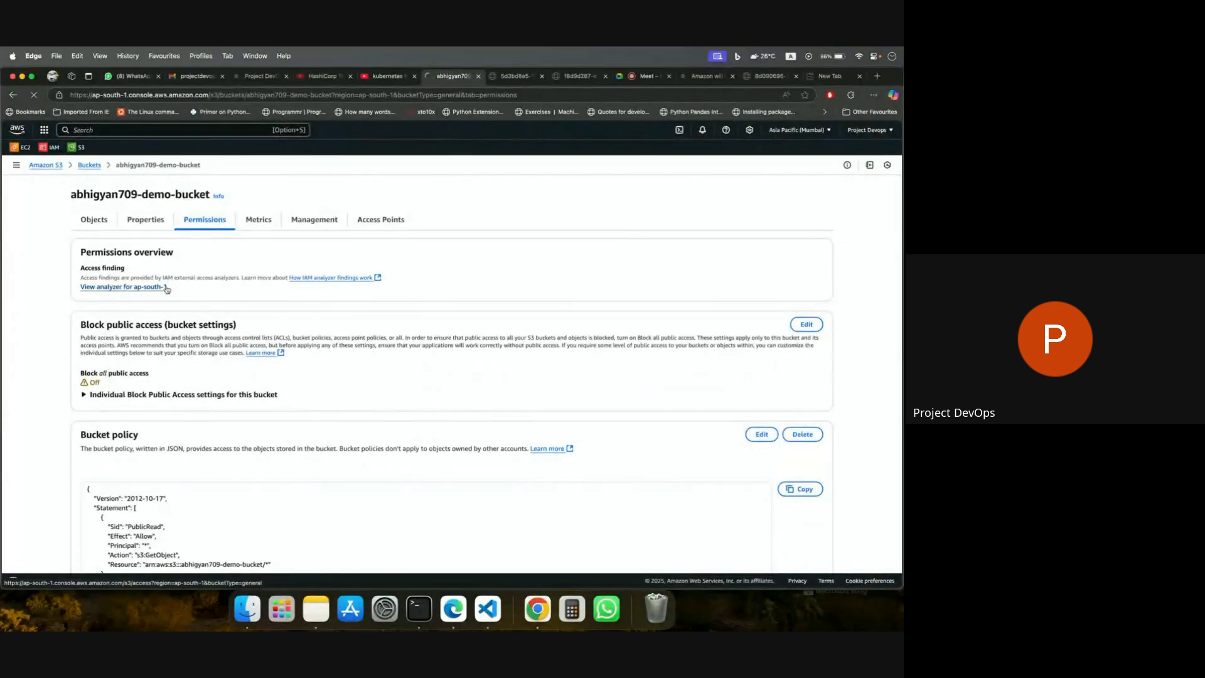
pyautogui.click(123, 286)
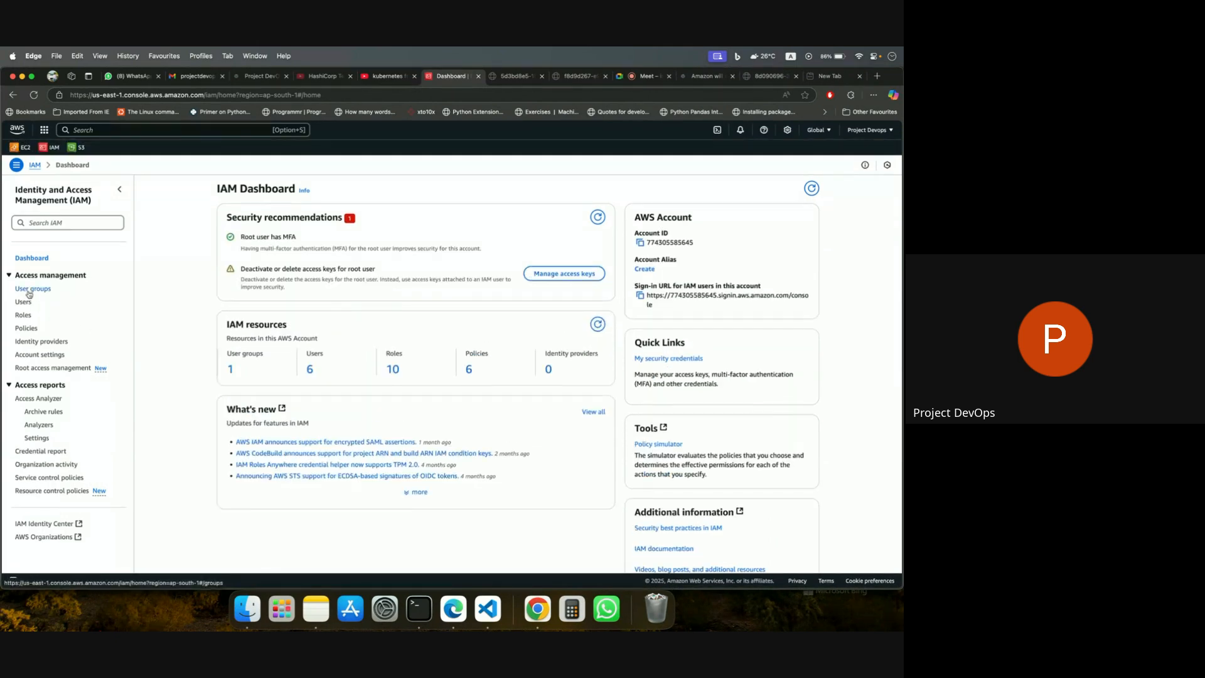
pyautogui.click(38, 290)
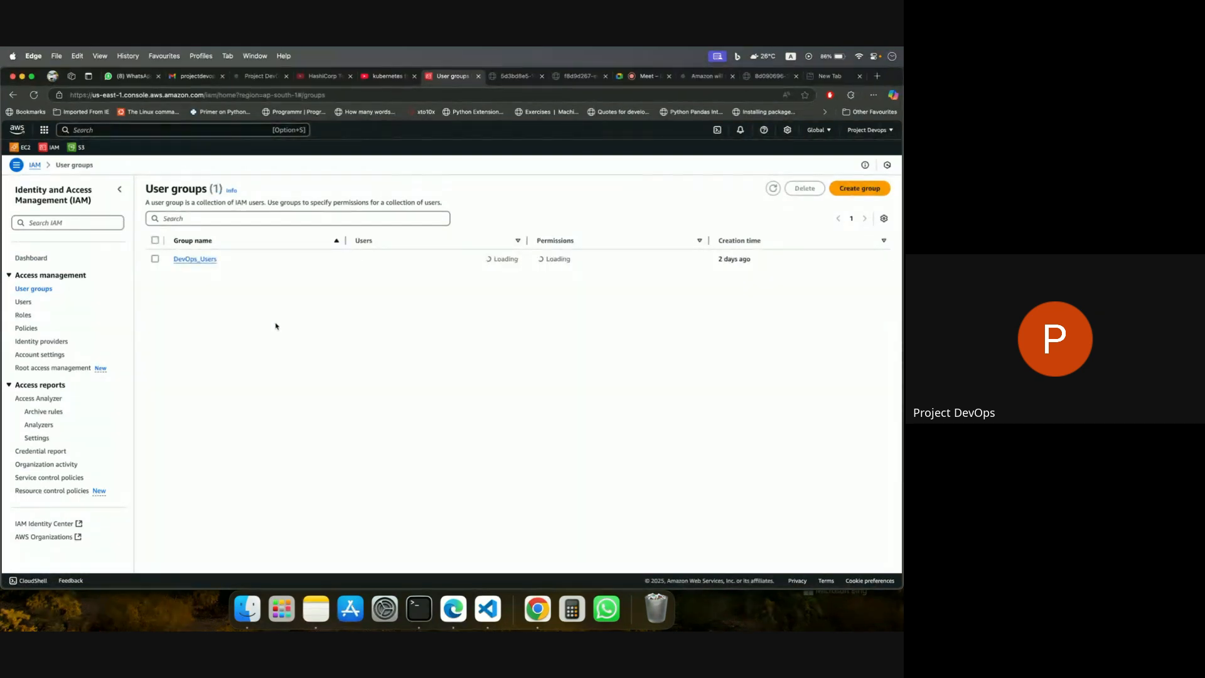
pyautogui.click(155, 259)
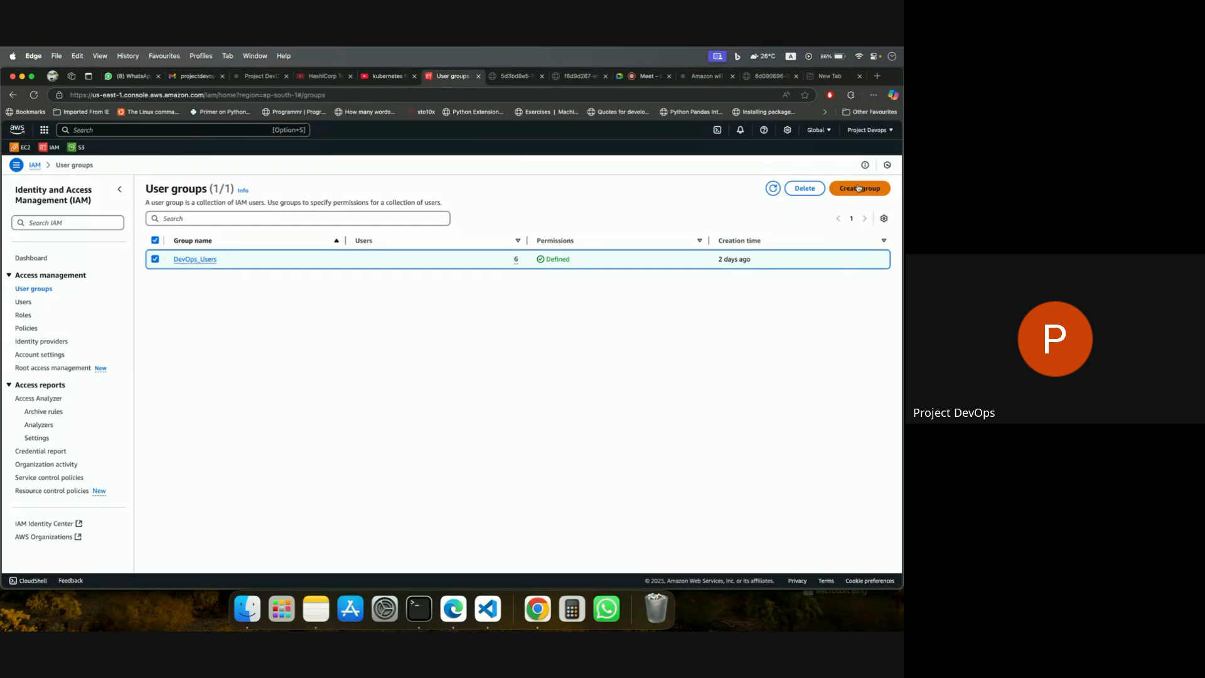
pyautogui.click(200, 260)
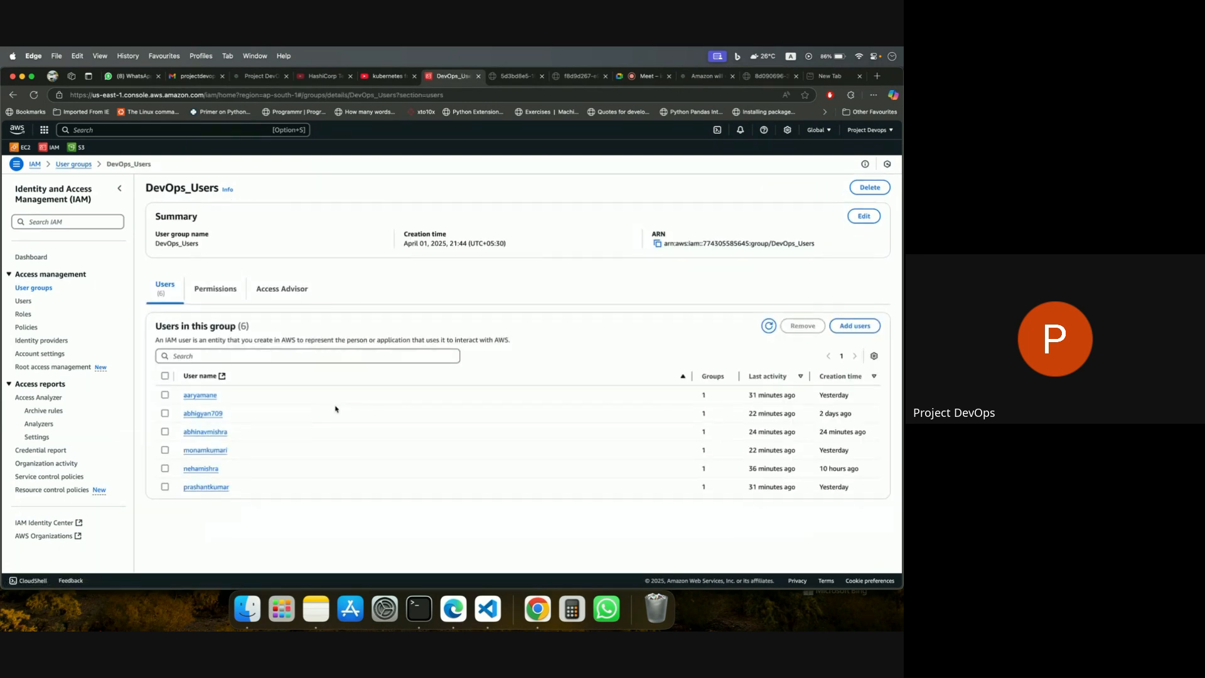
# Review the permissions policies of the DevOps_Users group and start creating an inline policy for it.
pyautogui.click(226, 296)
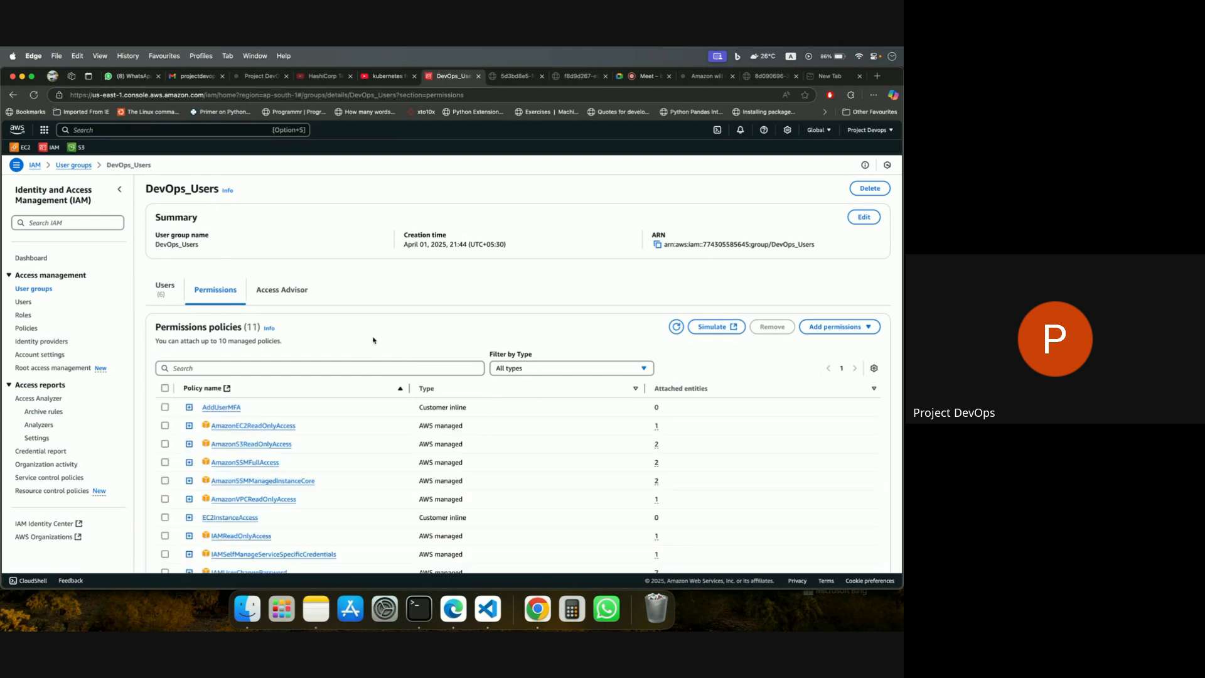
pyautogui.scroll(-2, 373, 340)
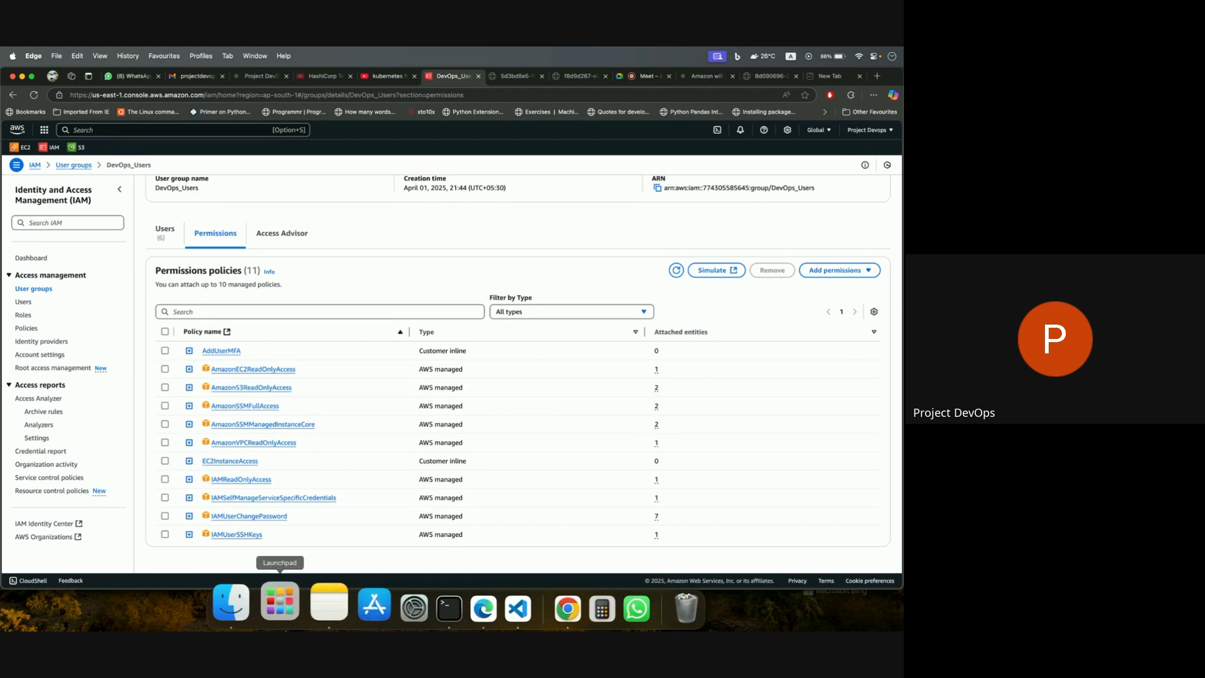
pyautogui.click(827, 270)
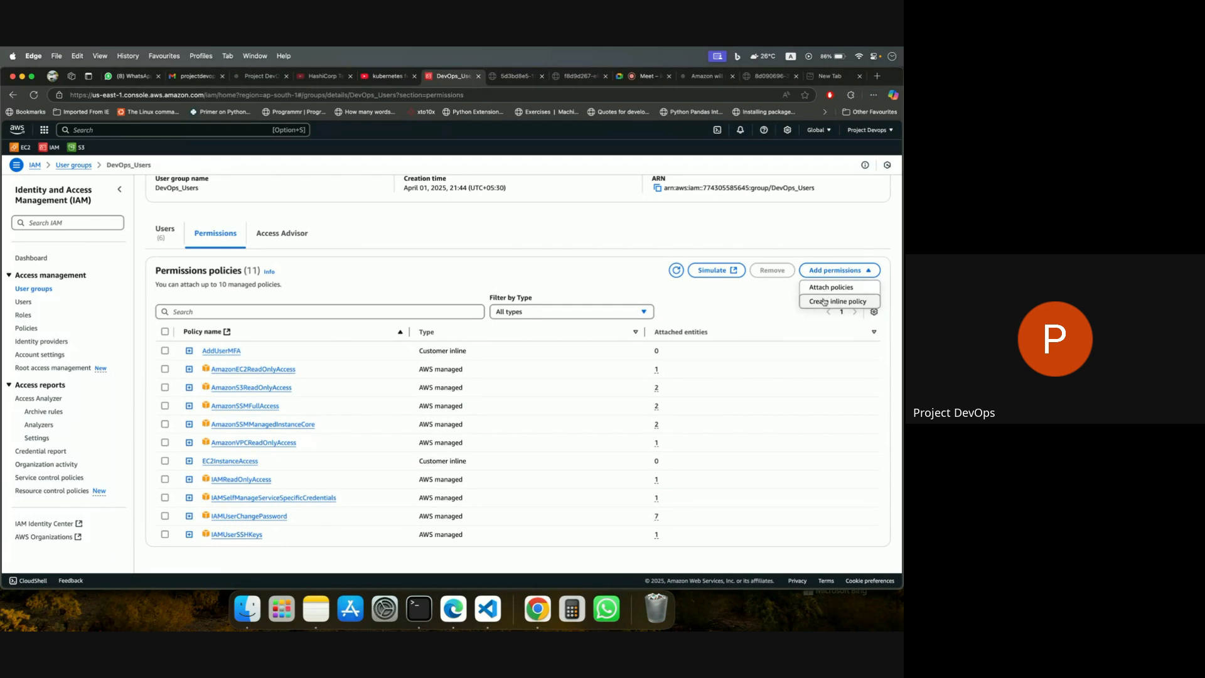
pyautogui.click(827, 301)
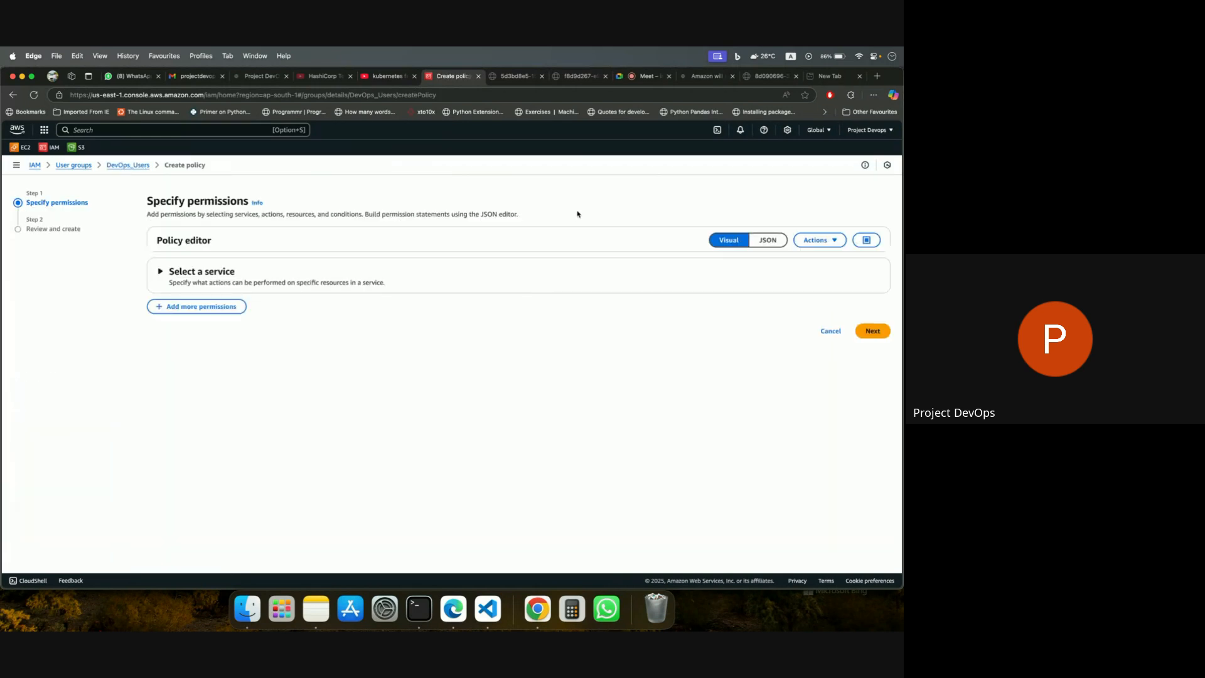
# Open chatgpt.com in the browser tab that shows the bucket image.
pyautogui.click(513, 76)
pyautogui.click(509, 95)
pyautogui.write('chatgpt.com')
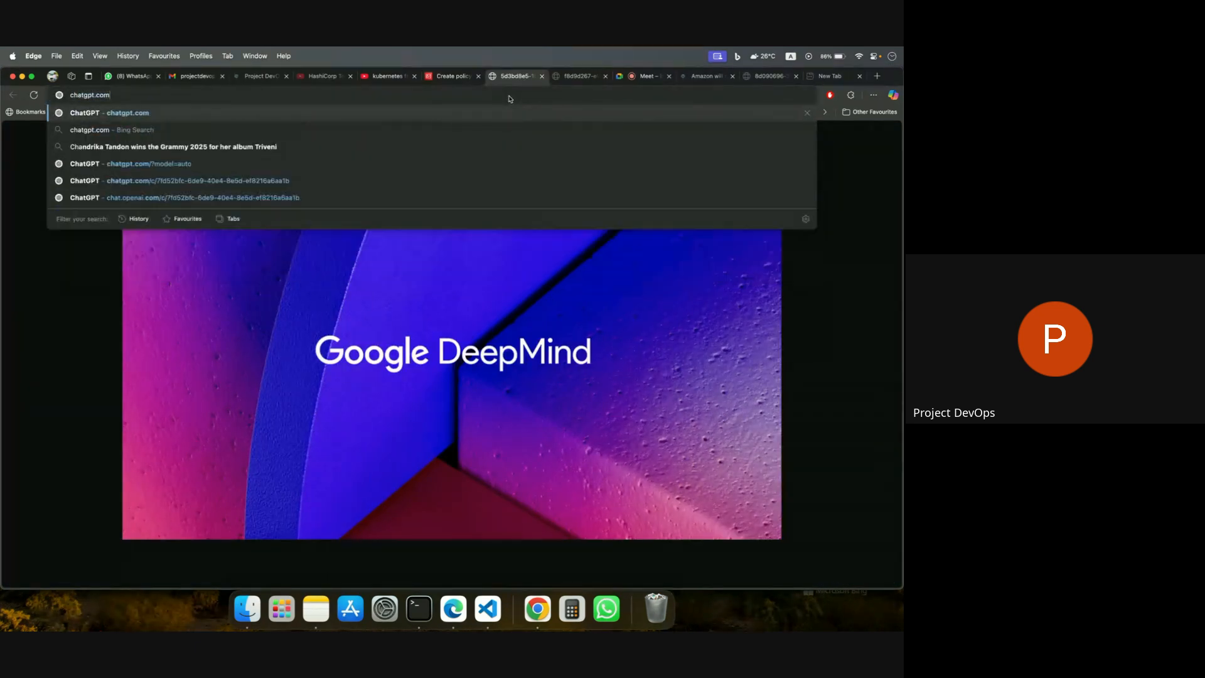
pyautogui.press('Return')
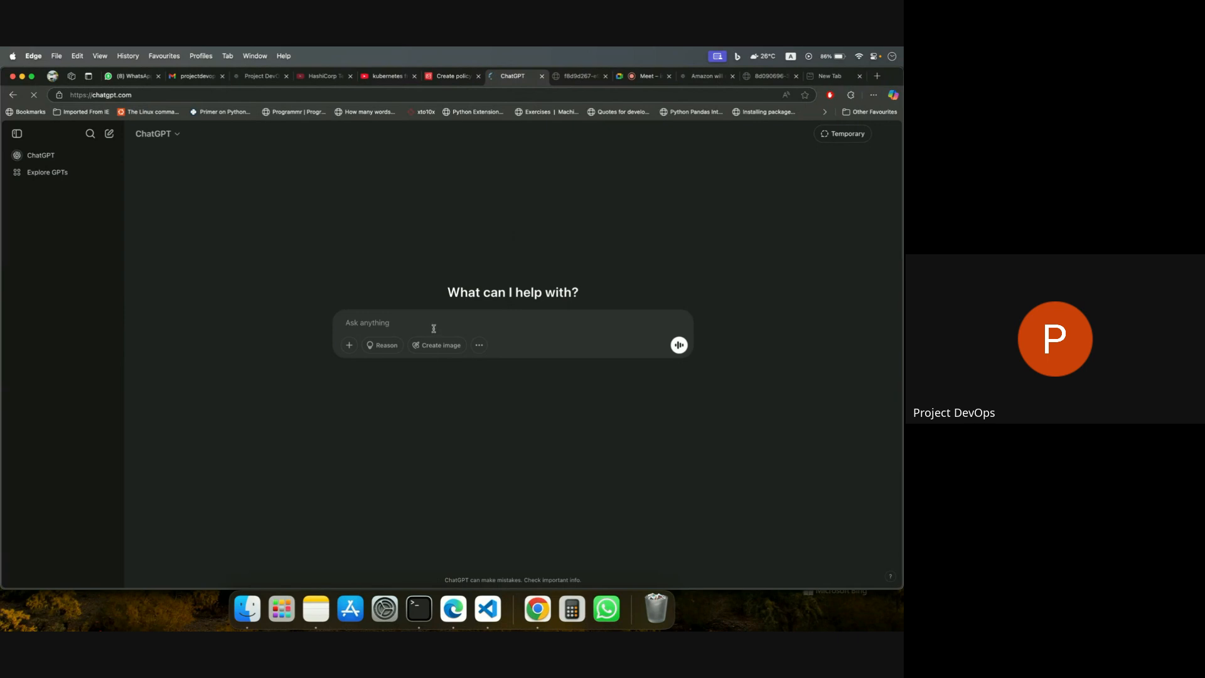
pyautogui.click(433, 328)
pyautogui.write('https://abhigyan709-demo-bucket.s3.ap-south-1.amazonaws.com/5d3bd8e5-1565-46b9-a79a-fa6532a7a2d3.png')
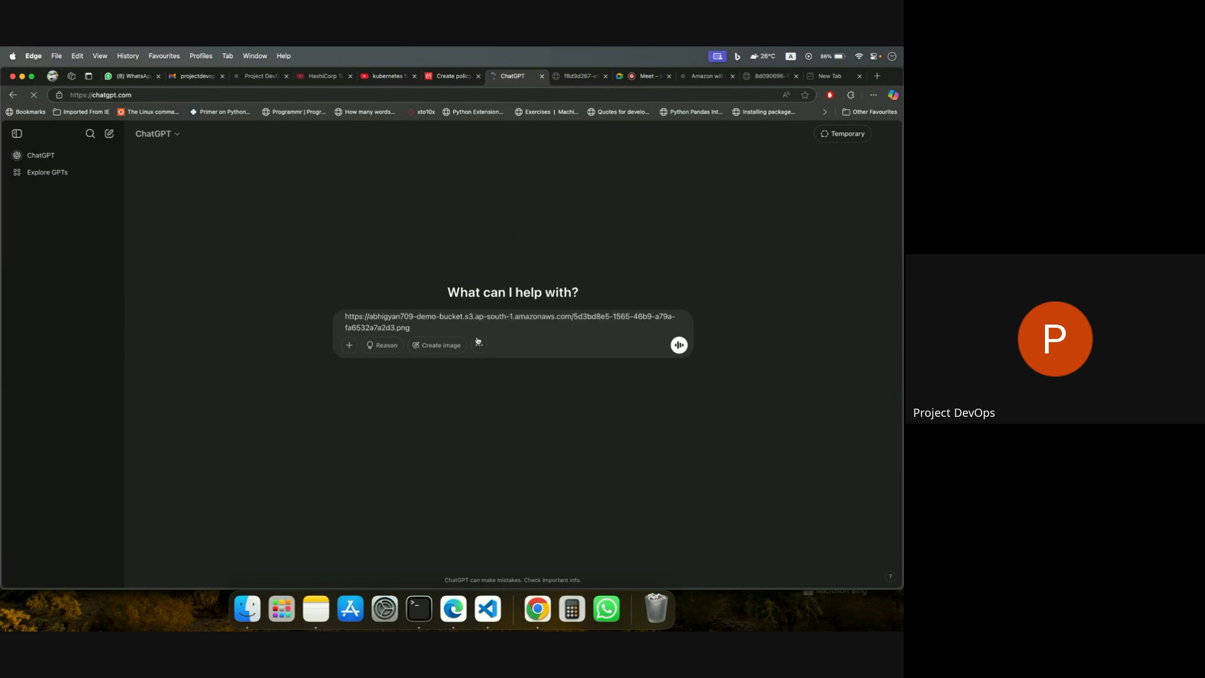
pyautogui.press('super+a')
pyautogui.press('BackSpace')
pyautogui.write('i ant')
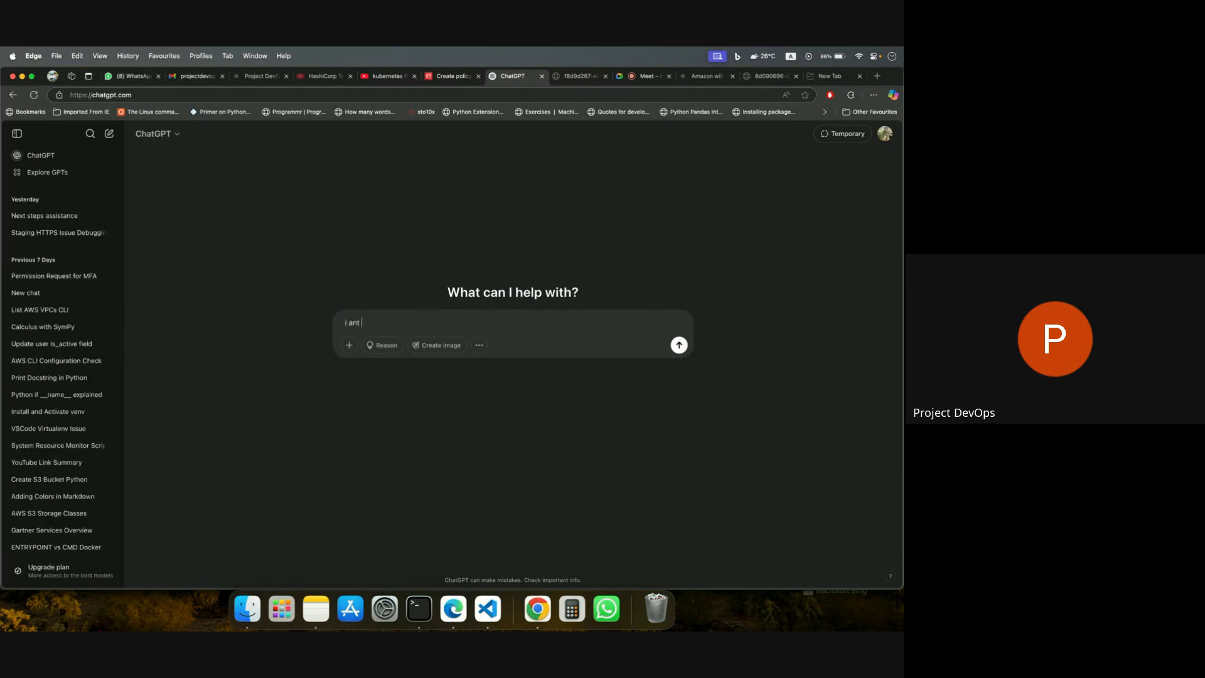
pyautogui.press('super+a')
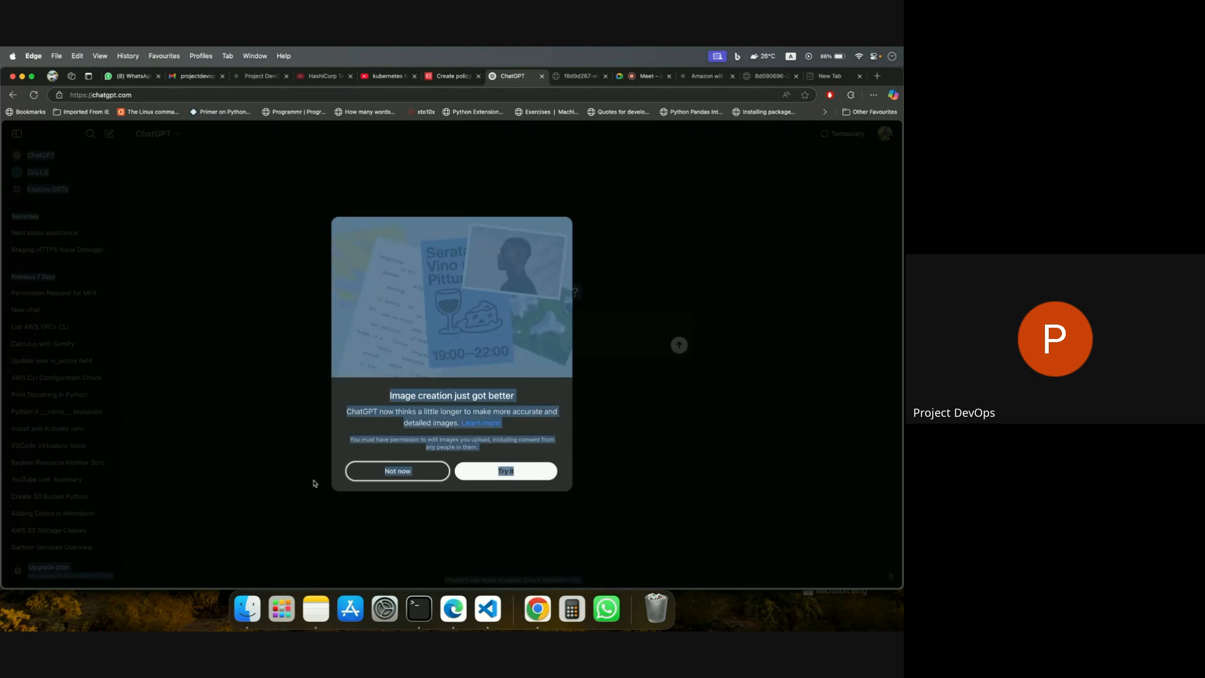
pyautogui.click(425, 475)
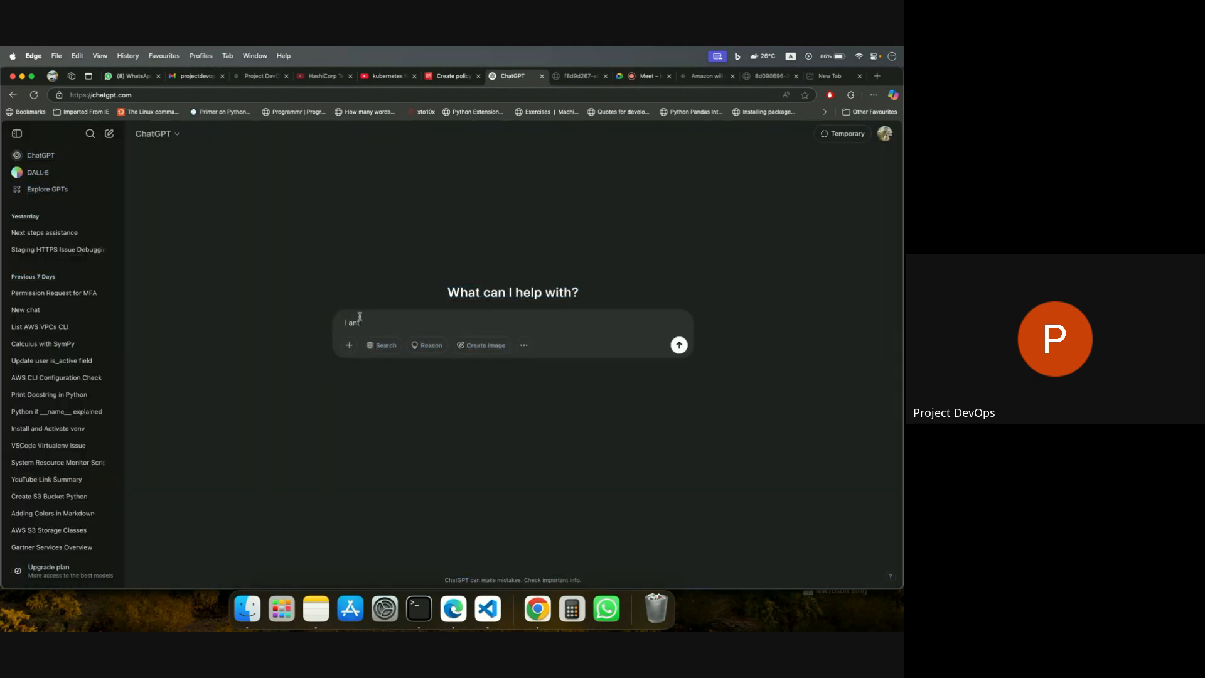
pyautogui.press('super+a')
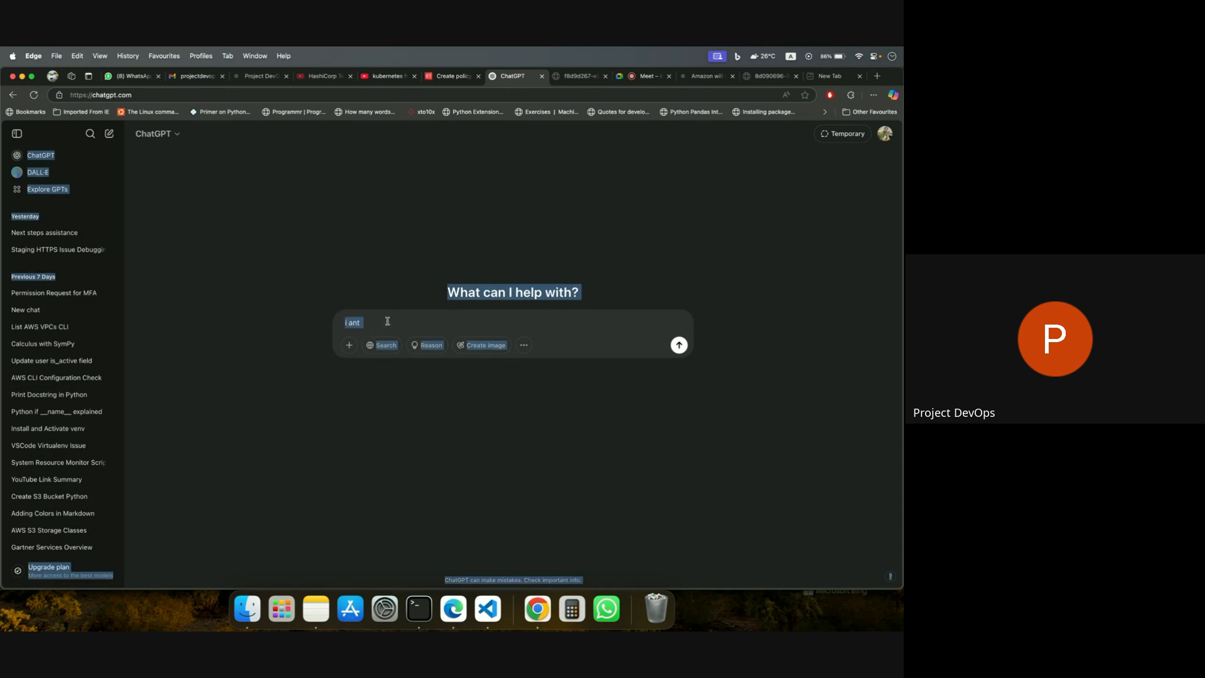
pyautogui.click(385, 320)
pyautogui.press('super+a')
pyautogui.press('BackSpace')
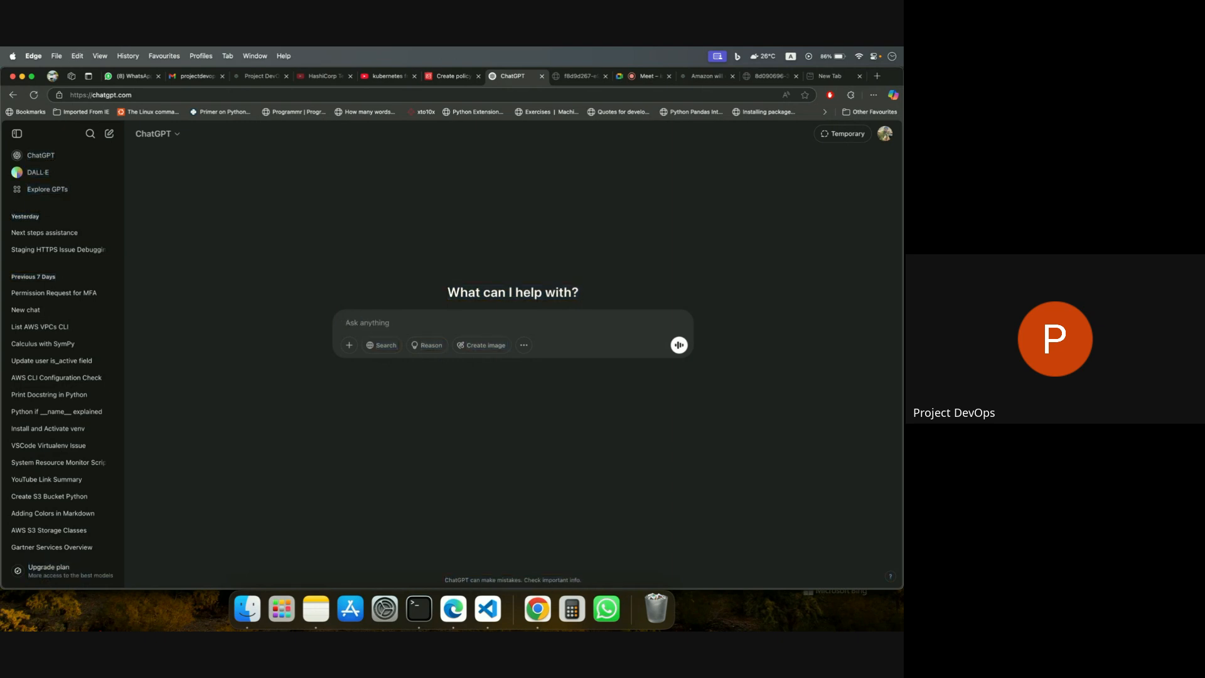
pyautogui.press('super+r')
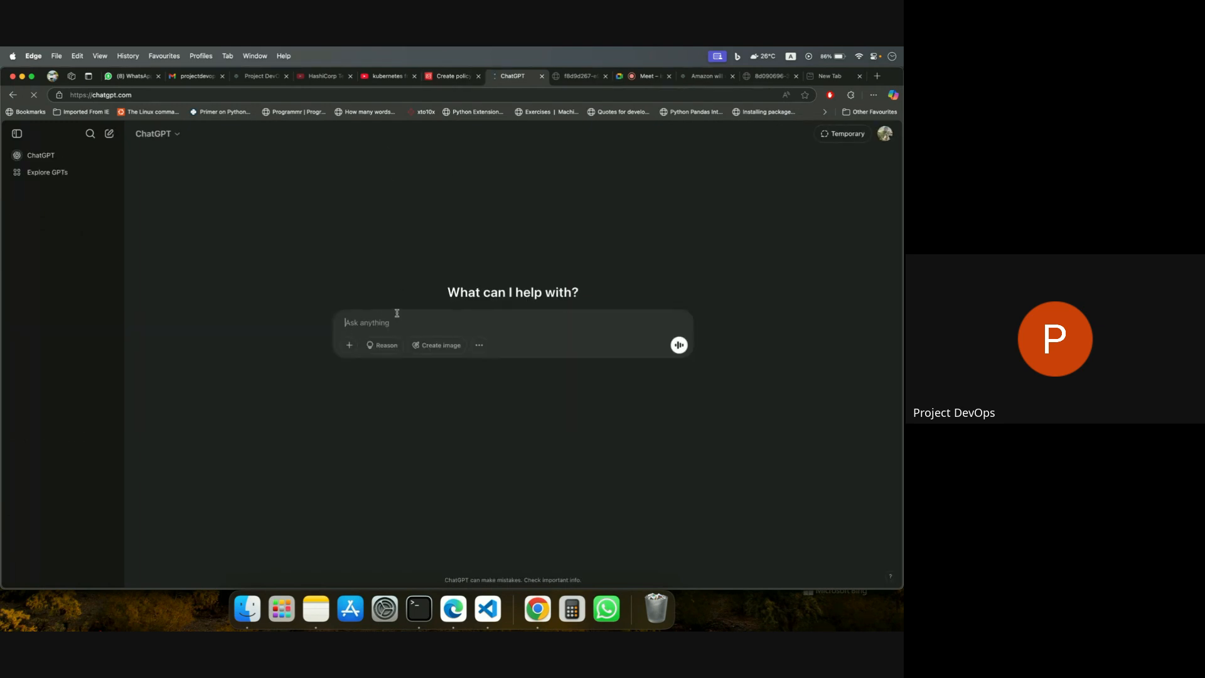
# Ask ChatGPT for a user group inline policy that allows creating buckets and performing bucket operations only on the buckets they have created.
pyautogui.write('i want to add the')
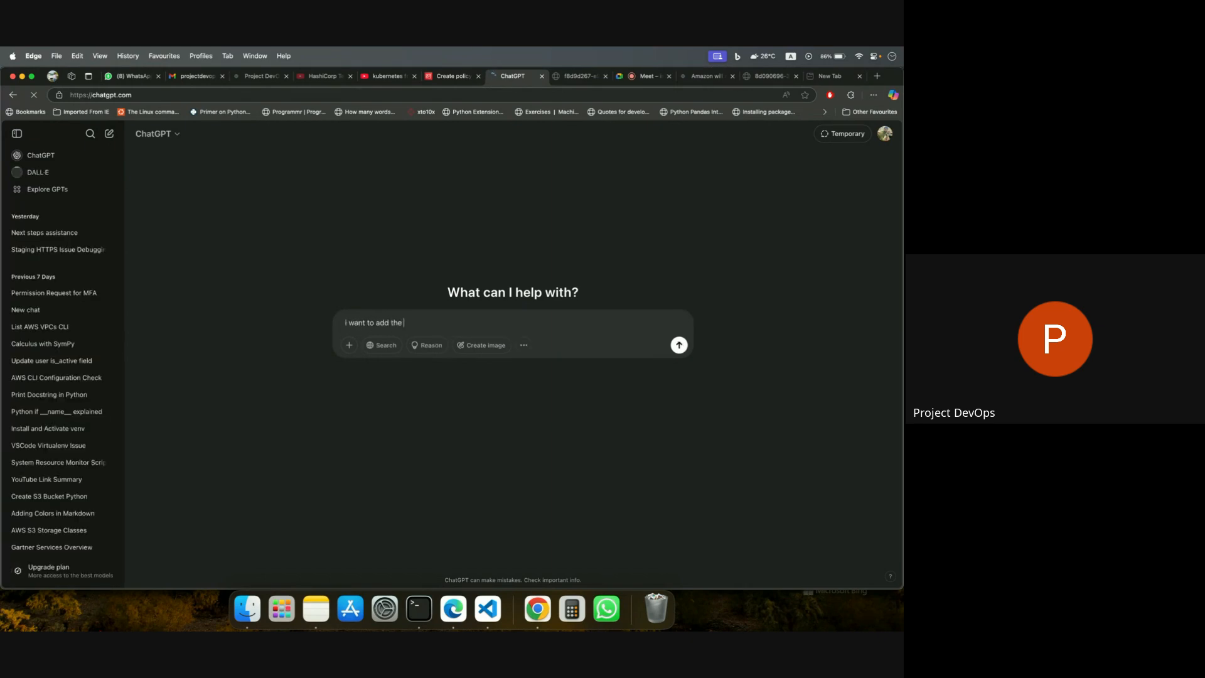
pyautogui.write(' inline policy for the user group')
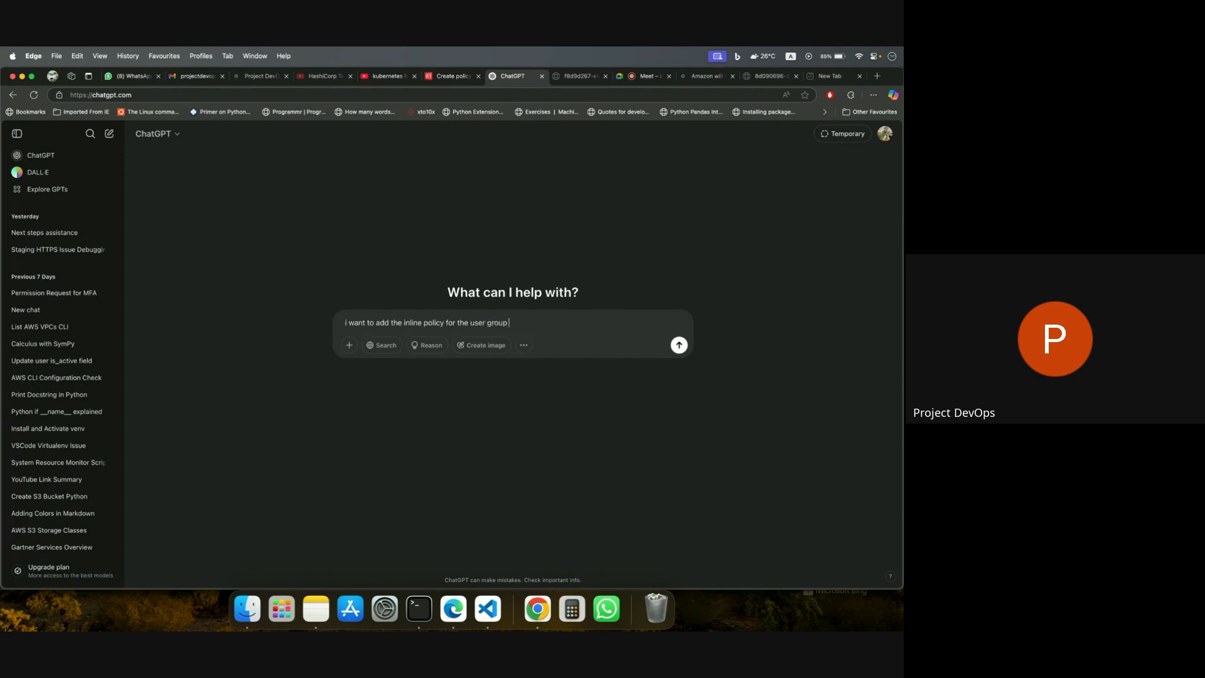
pyautogui.write(' so that they can create the bucket, and perform')
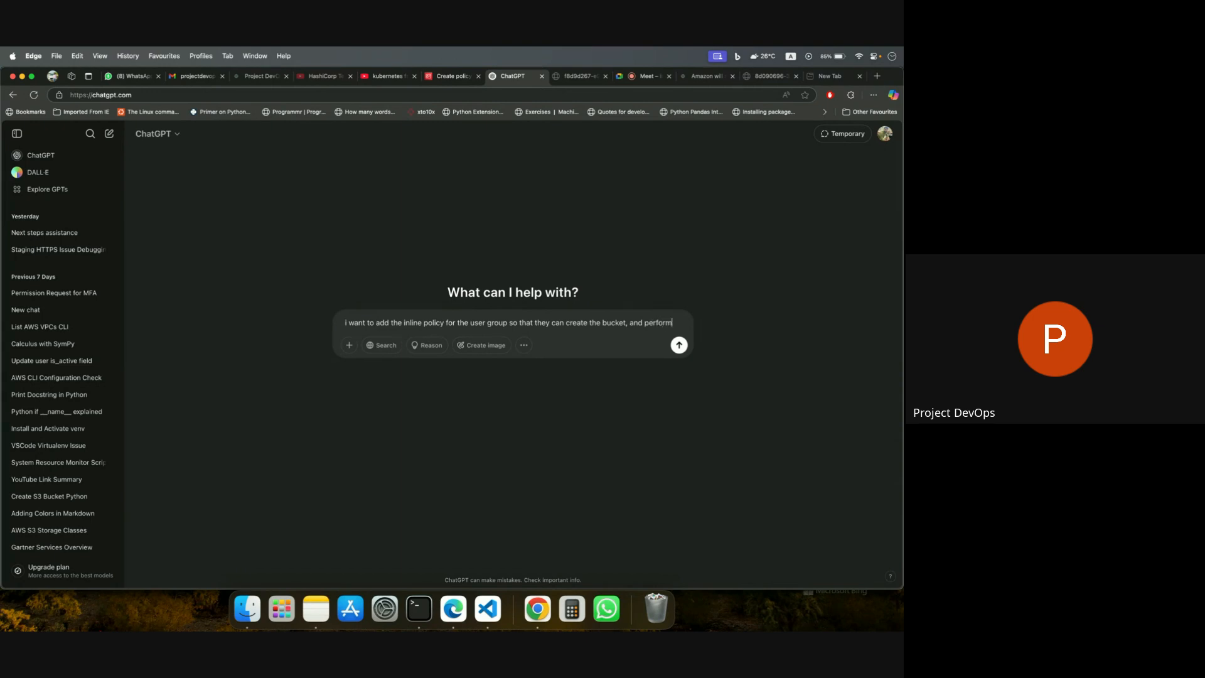
pyautogui.write(' the b')
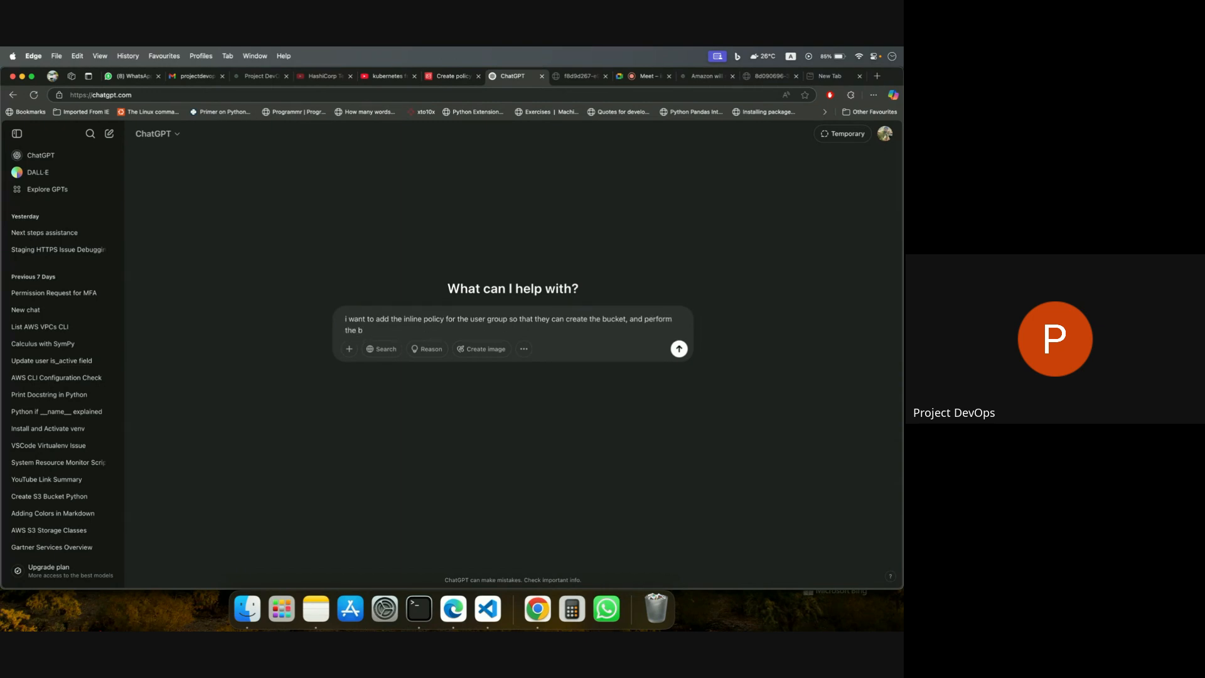
pyautogui.write('ucket operations, only on the bucket they hav')
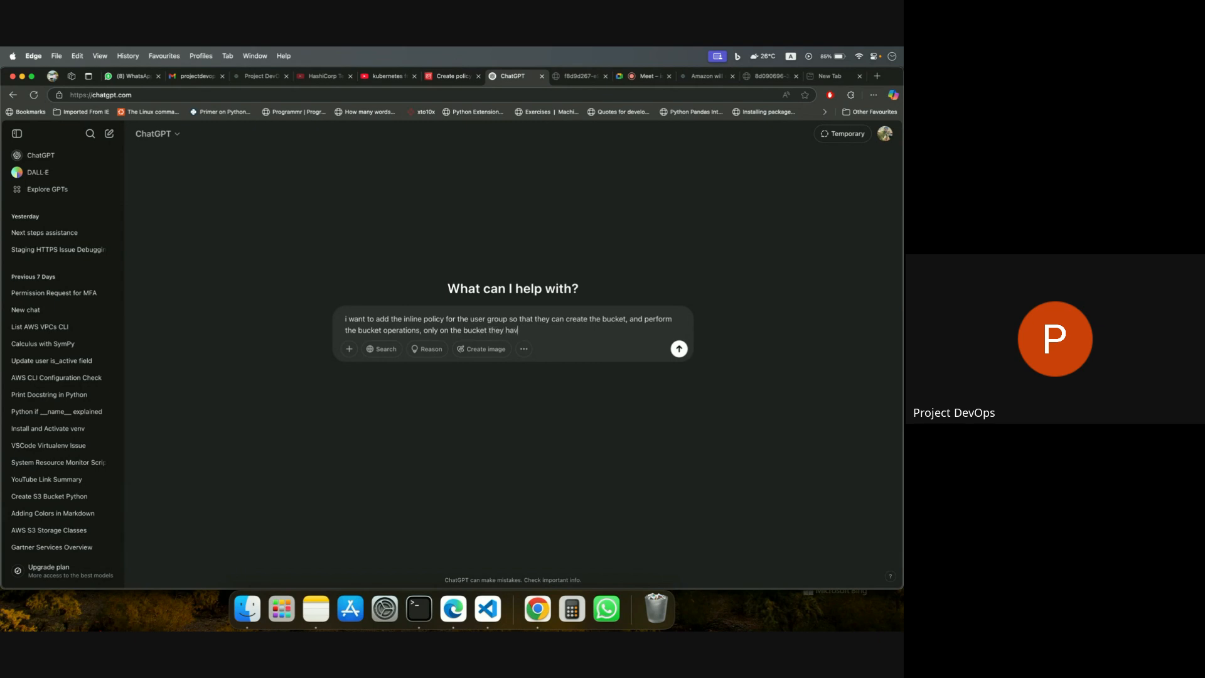
pyautogui.write('e created')
pyautogui.press('Return')
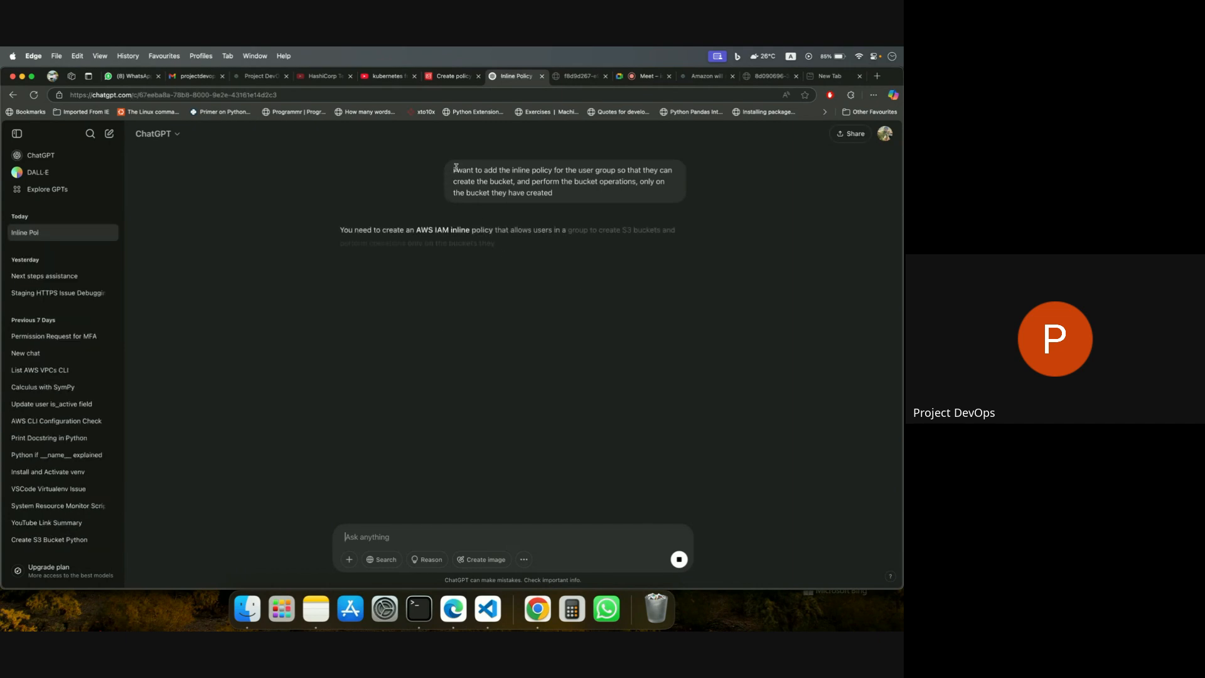
# Read the submitted prompt, the generated JSON policy and its explanation of permissions, highlighting the ListAllMyBuckets description and the ListBucket, GetBucketLocation, DeleteBucket entry.
pyautogui.moveTo(450, 169); pyautogui.dragTo(562, 195)
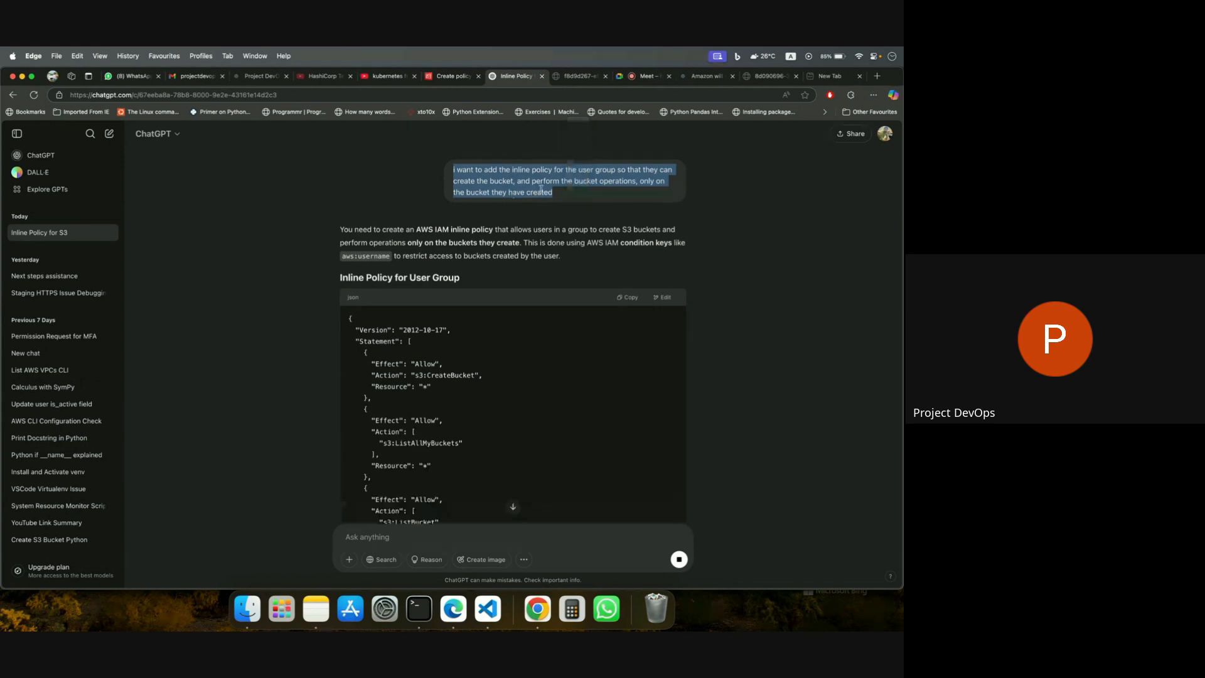
pyautogui.click(578, 196)
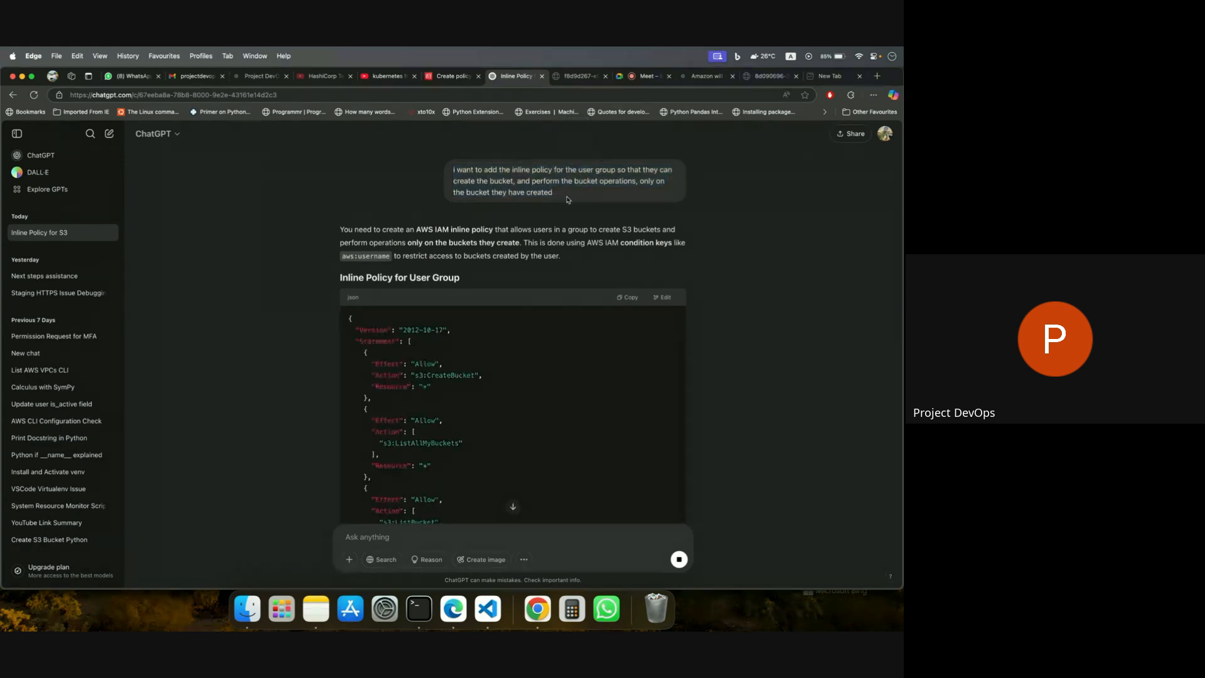
pyautogui.scroll(-1, 552, 198)
pyautogui.scroll(-3, 549, 196)
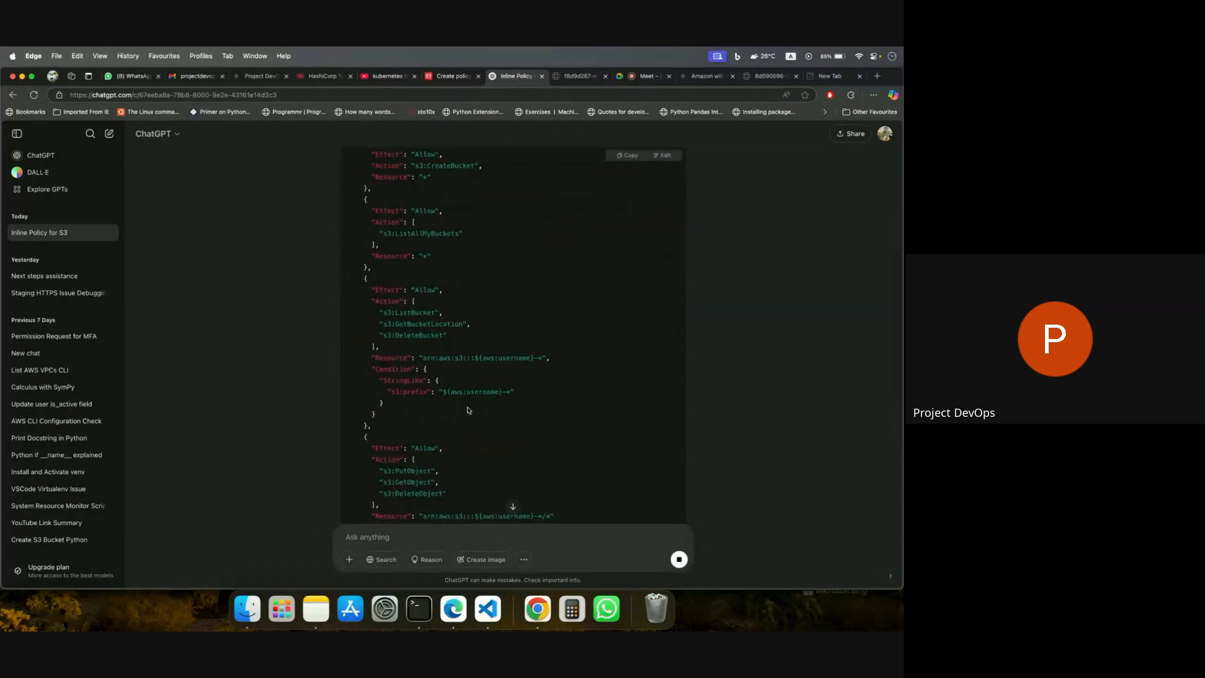
pyautogui.scroll(-3, 537, 333)
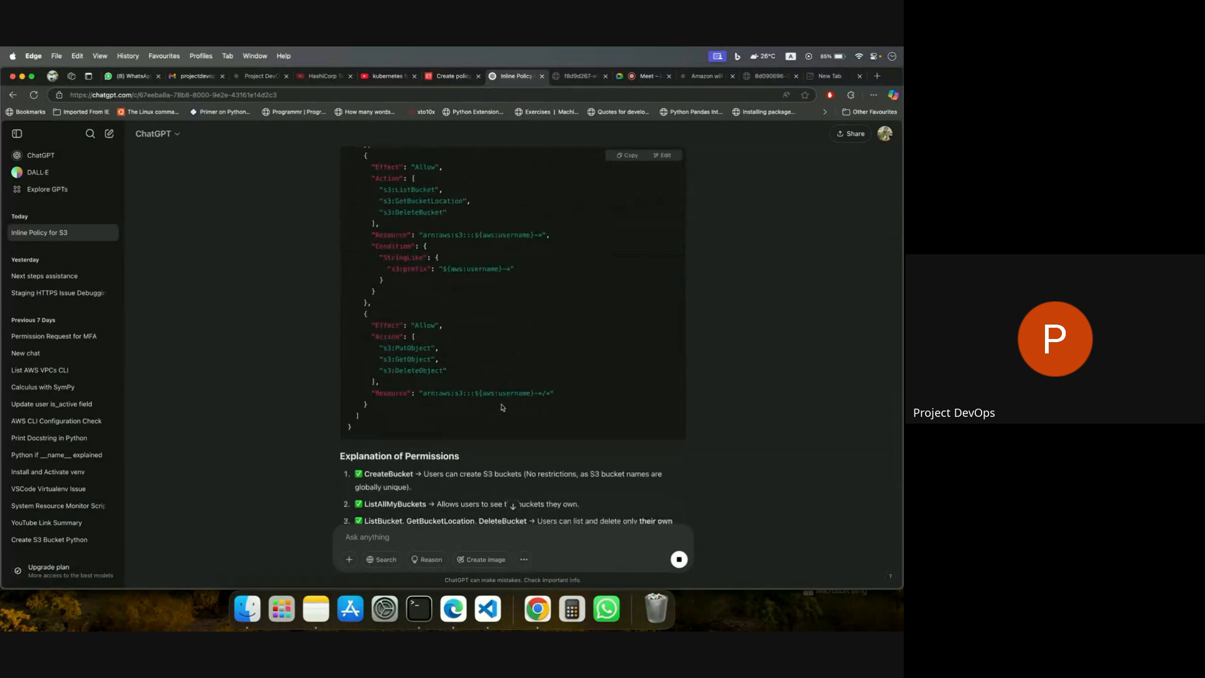
pyautogui.scroll(-2, 485, 395)
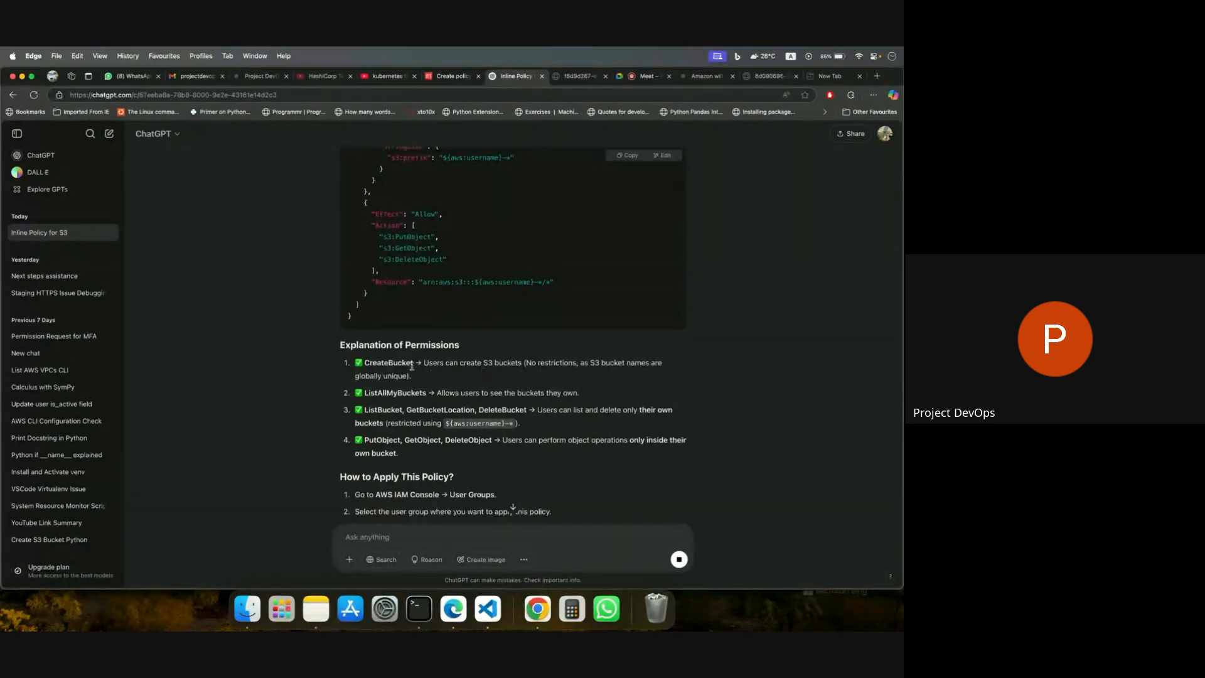
pyautogui.scroll(-3, 413, 385)
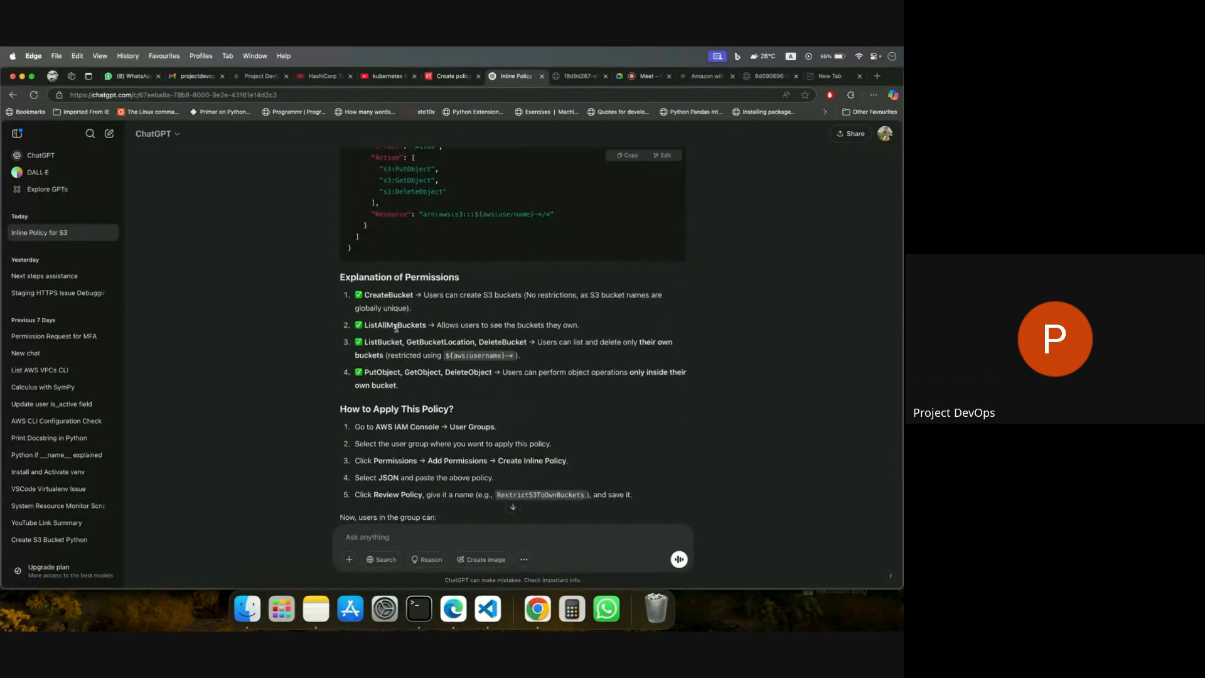
pyautogui.moveTo(438, 326); pyautogui.dragTo(594, 322)
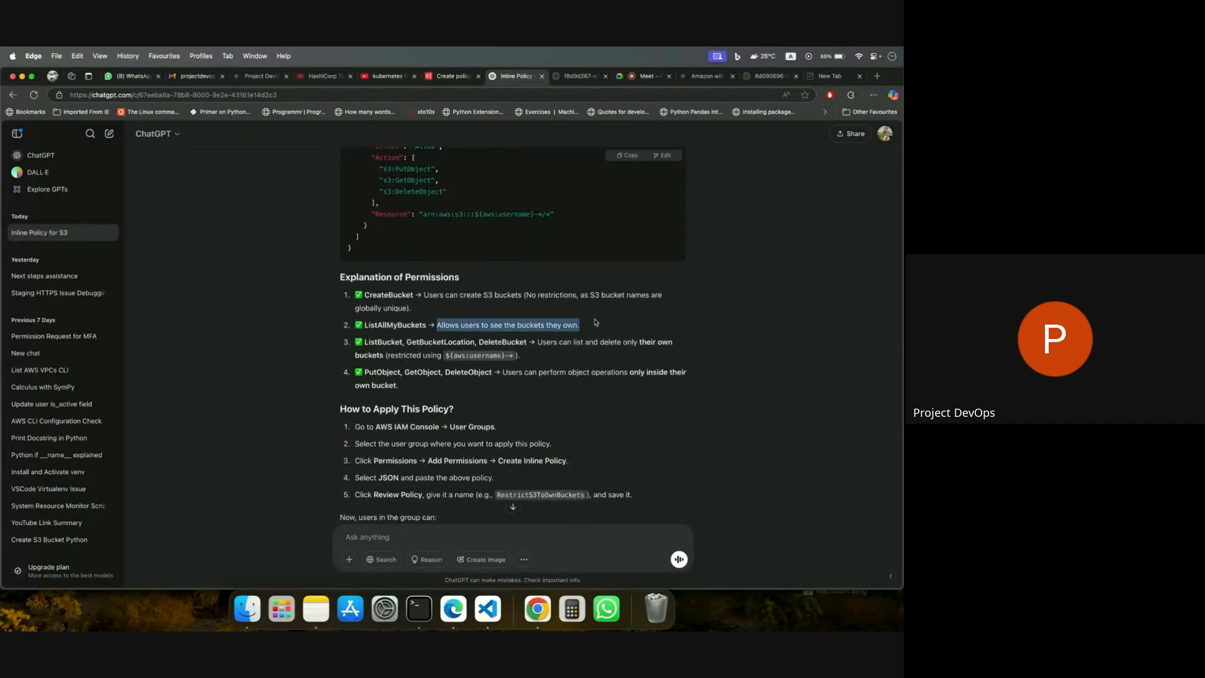
pyautogui.click(518, 332)
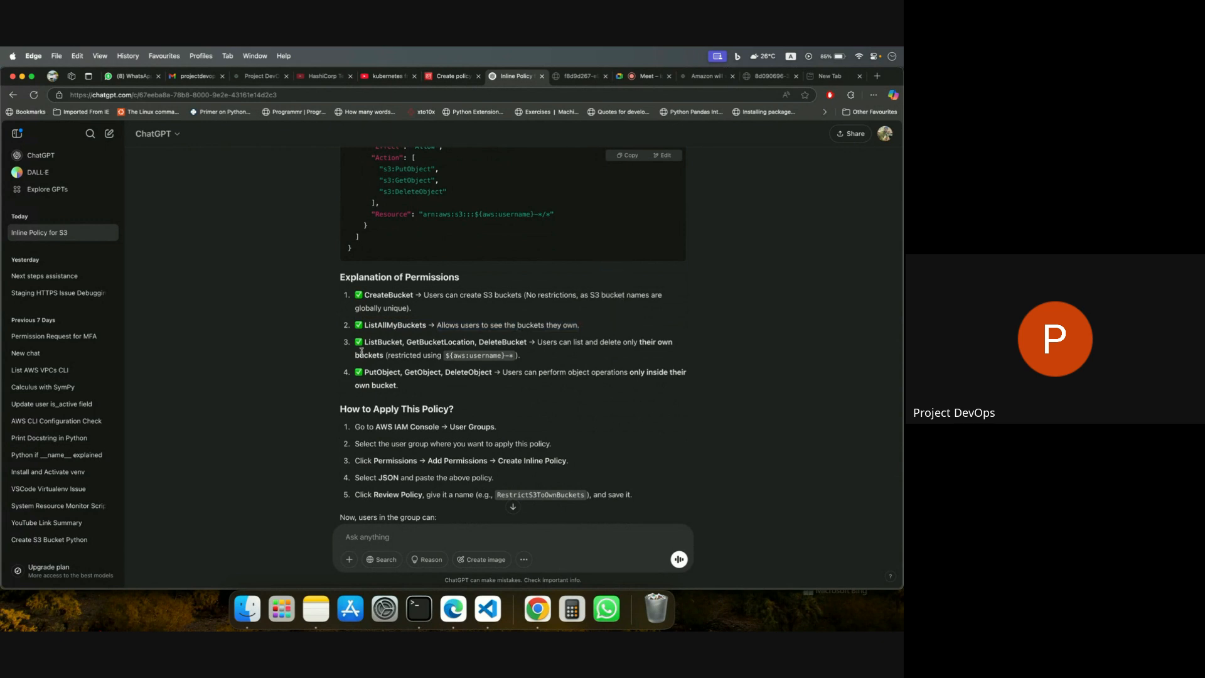
pyautogui.moveTo(364, 342); pyautogui.dragTo(523, 362)
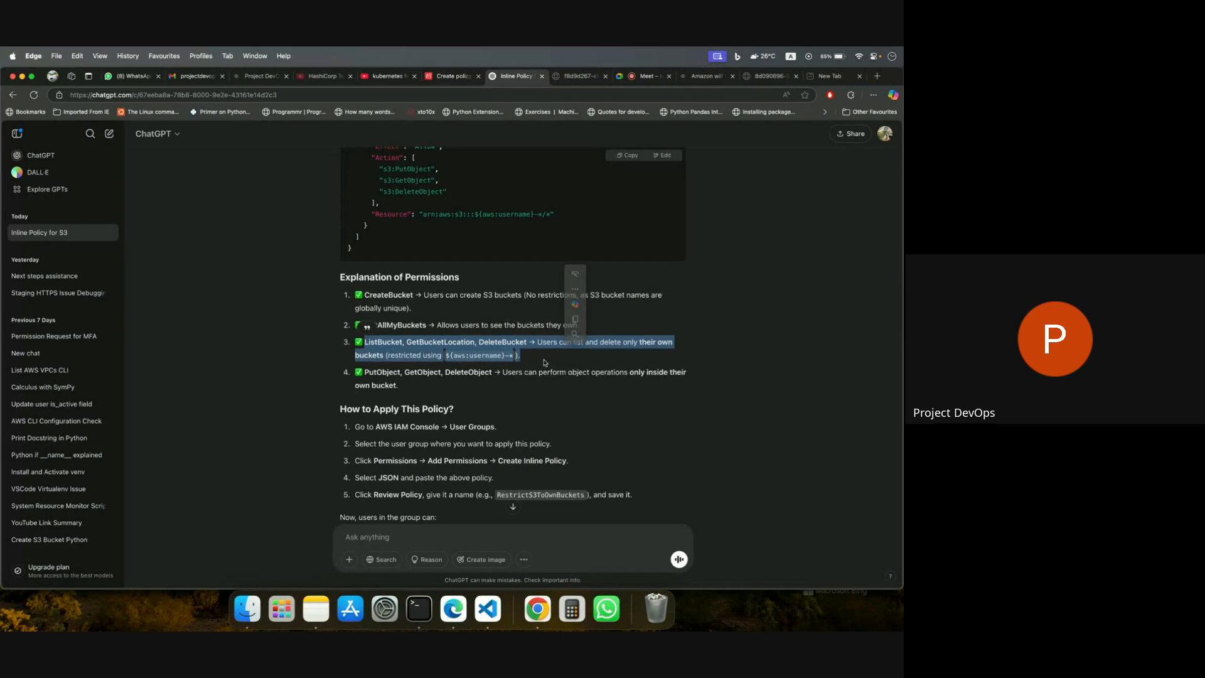
pyautogui.click(432, 354)
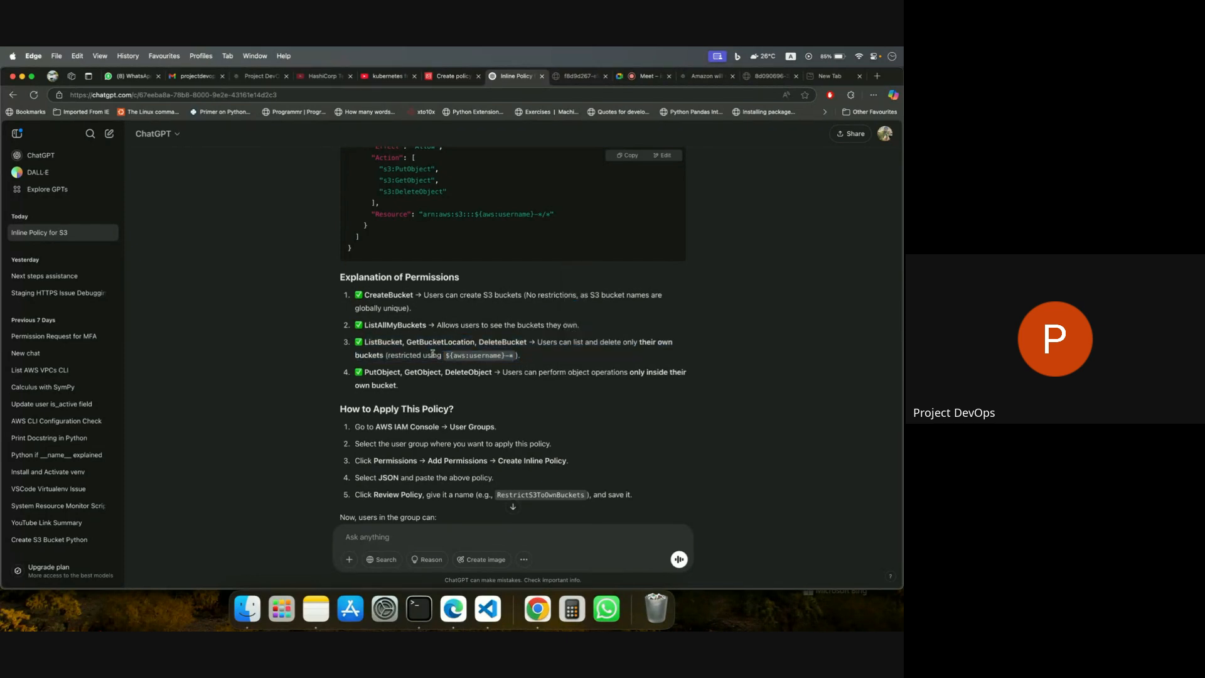
# Highlight the PutObject, GetObject, DeleteObject entry in the permissions explanation, and check the in-call messages in Google Meet.
pyautogui.scroll(-1, 439, 366)
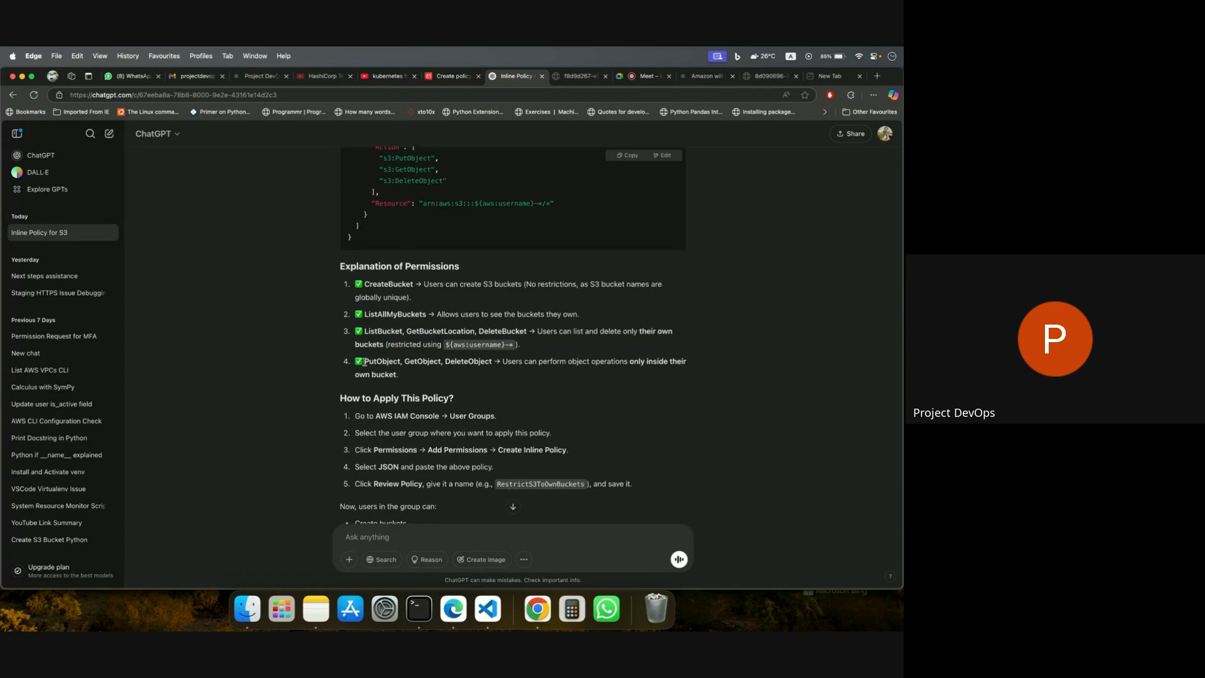
pyautogui.moveTo(364, 361); pyautogui.dragTo(433, 375)
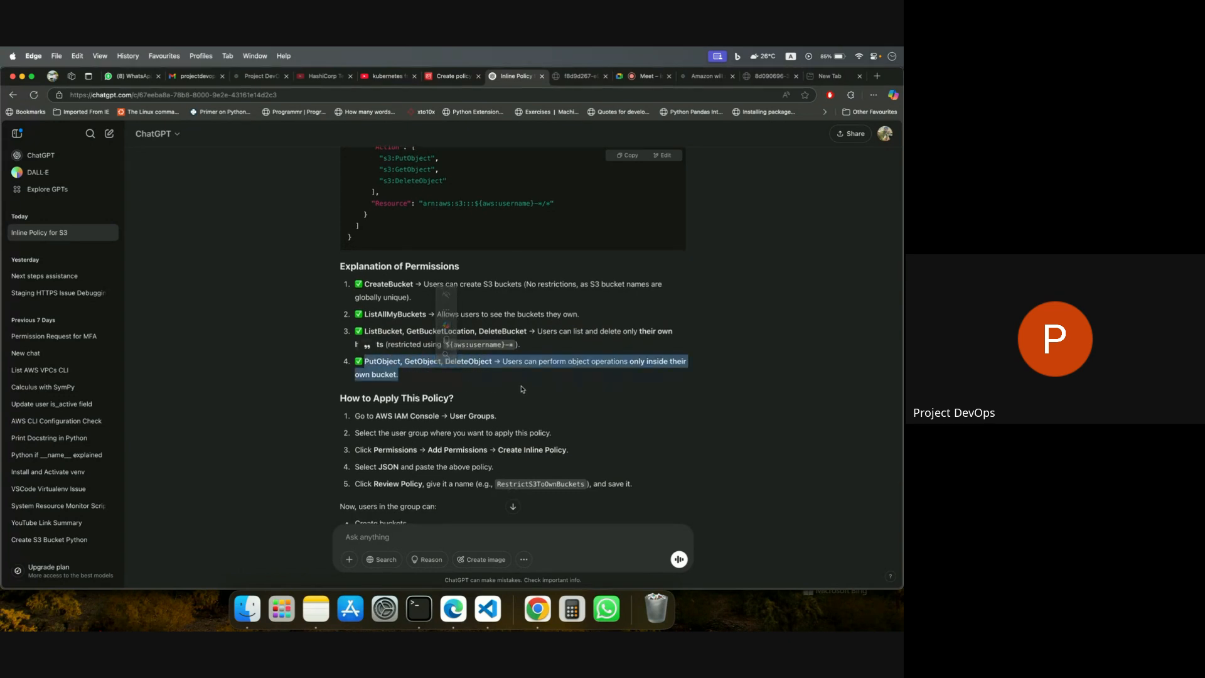
pyautogui.click(436, 365)
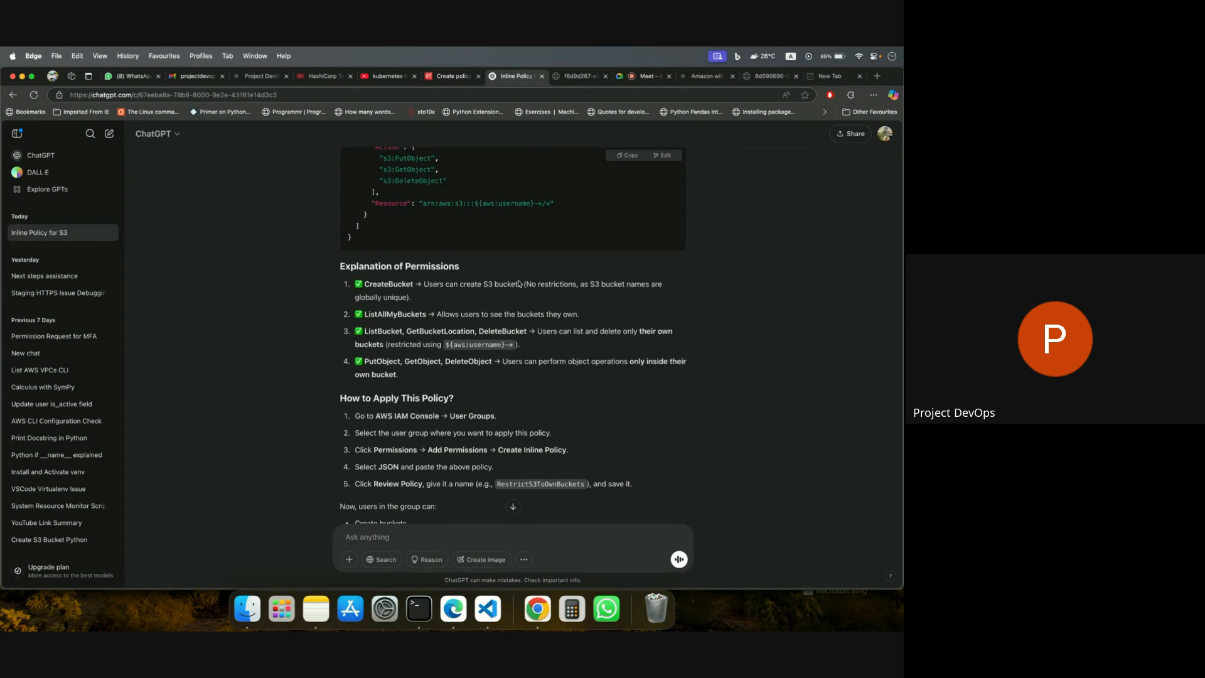
pyautogui.click(646, 76)
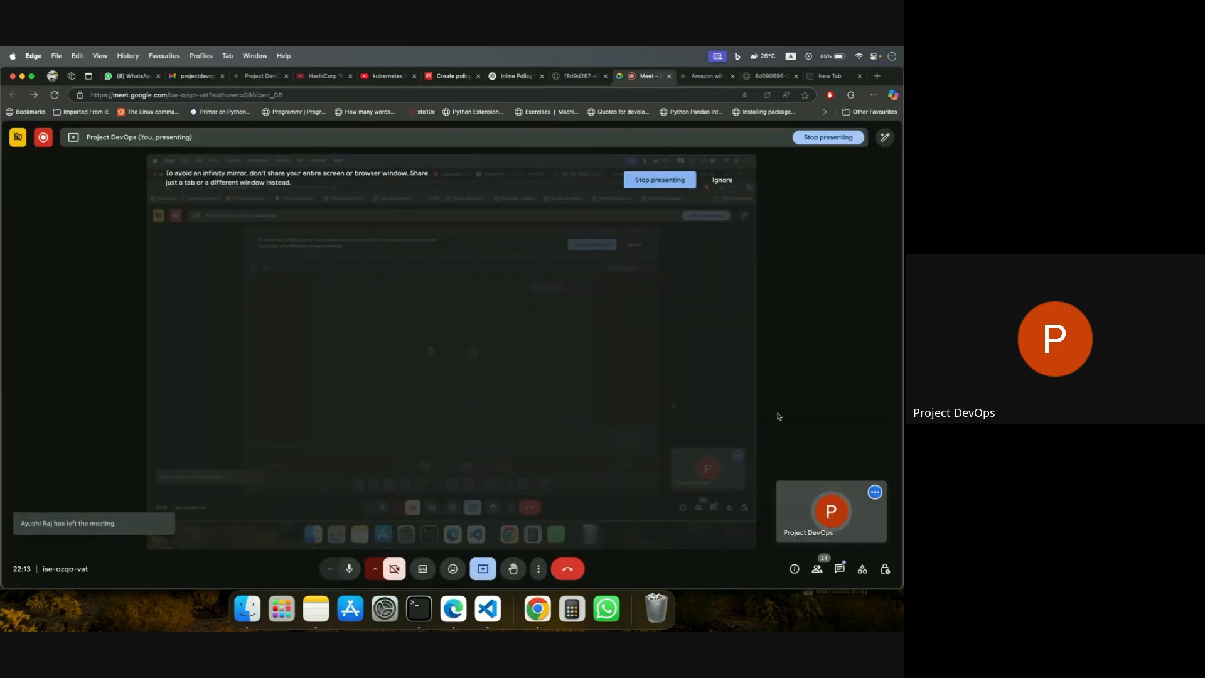
pyautogui.click(839, 568)
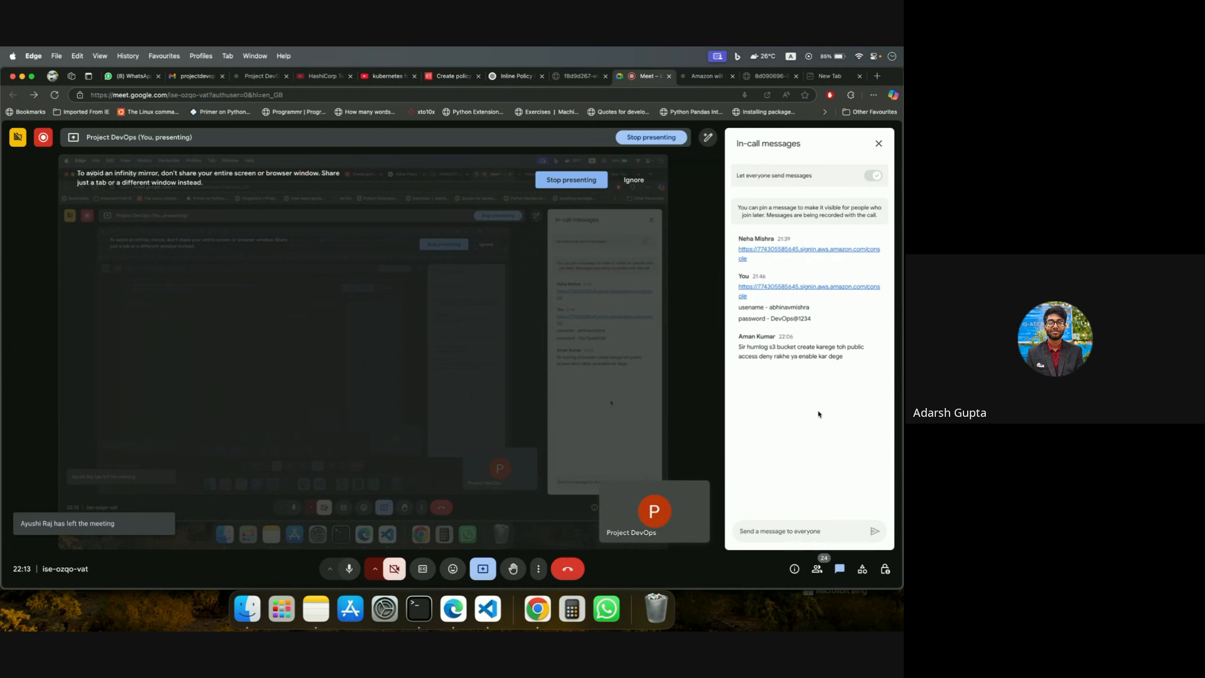
# Replace the default JSON in the DevOps_Users inline policy editor with the full policy code copied from the ChatGPT answer.
pyautogui.click(459, 81)
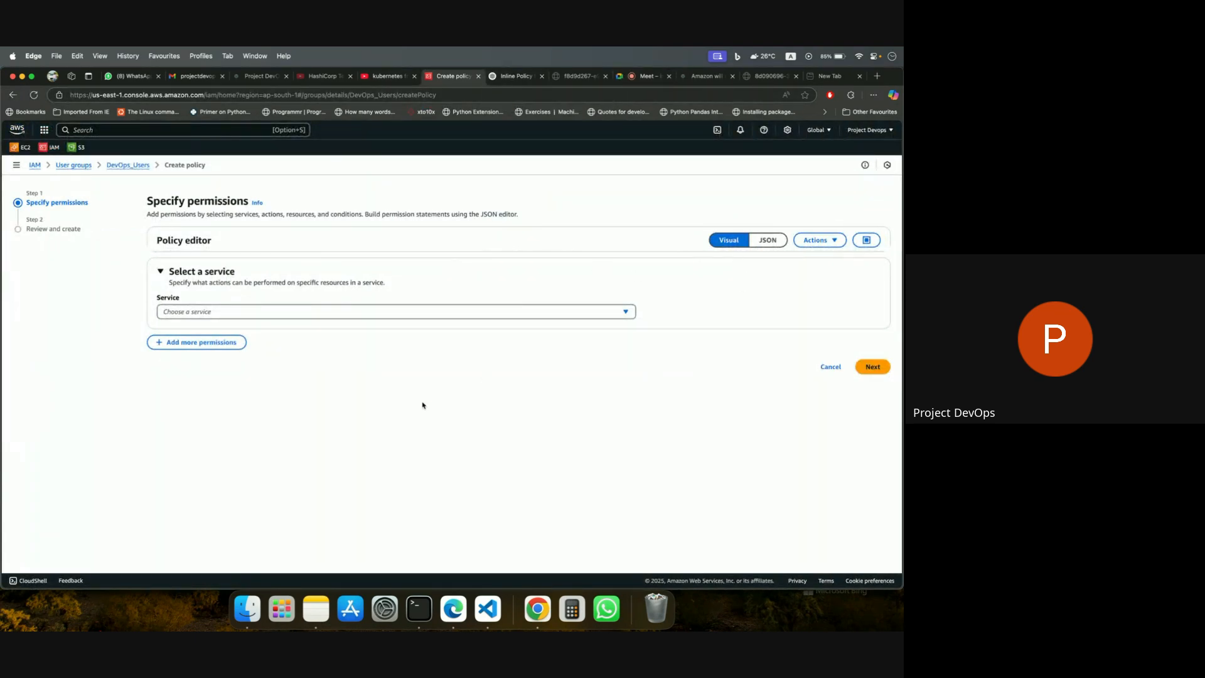
pyautogui.click(764, 244)
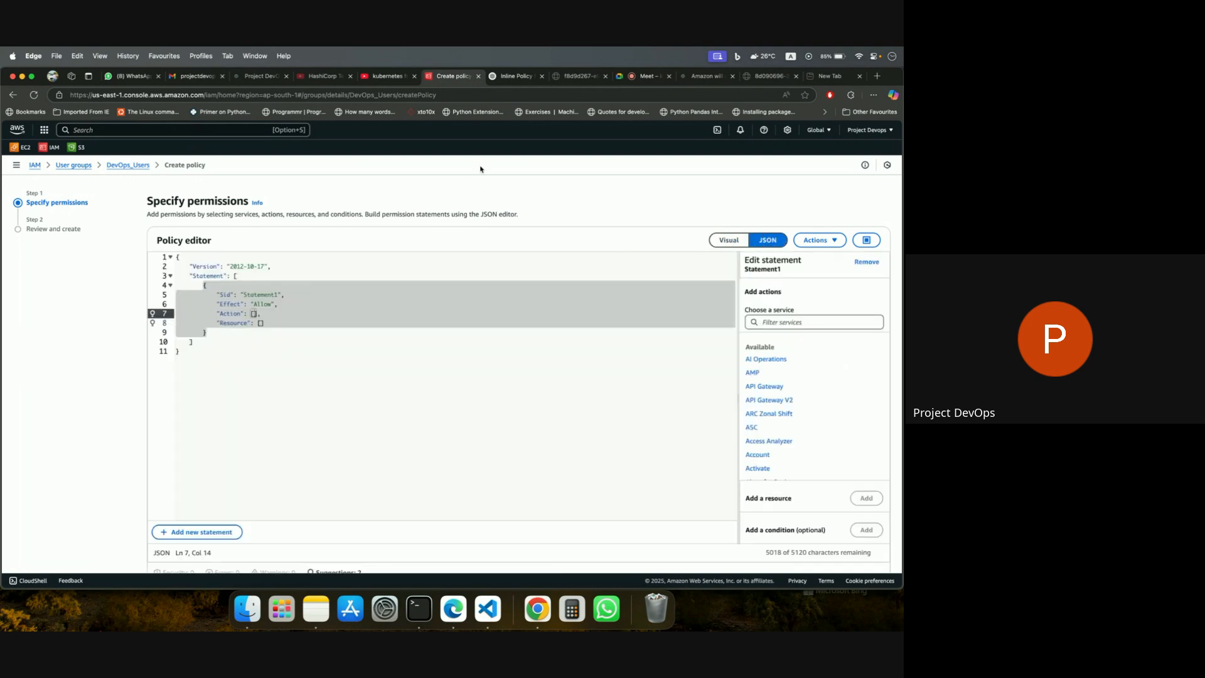
pyautogui.click(515, 76)
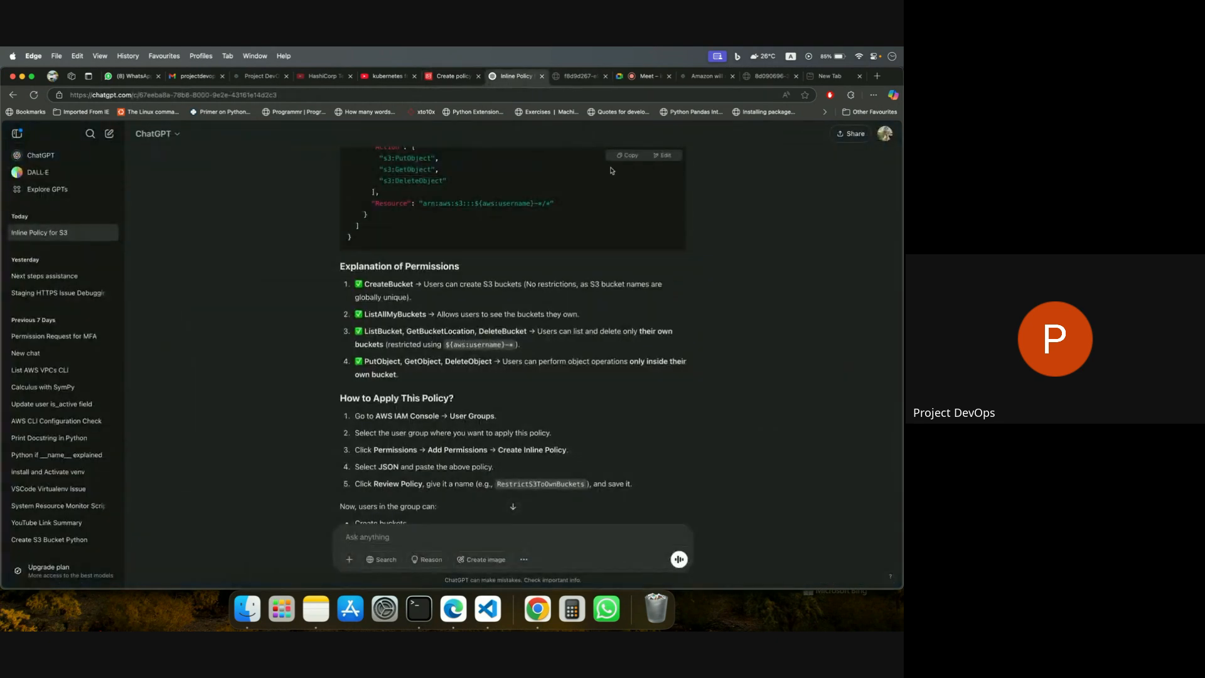
pyautogui.click(627, 155)
pyautogui.click(444, 78)
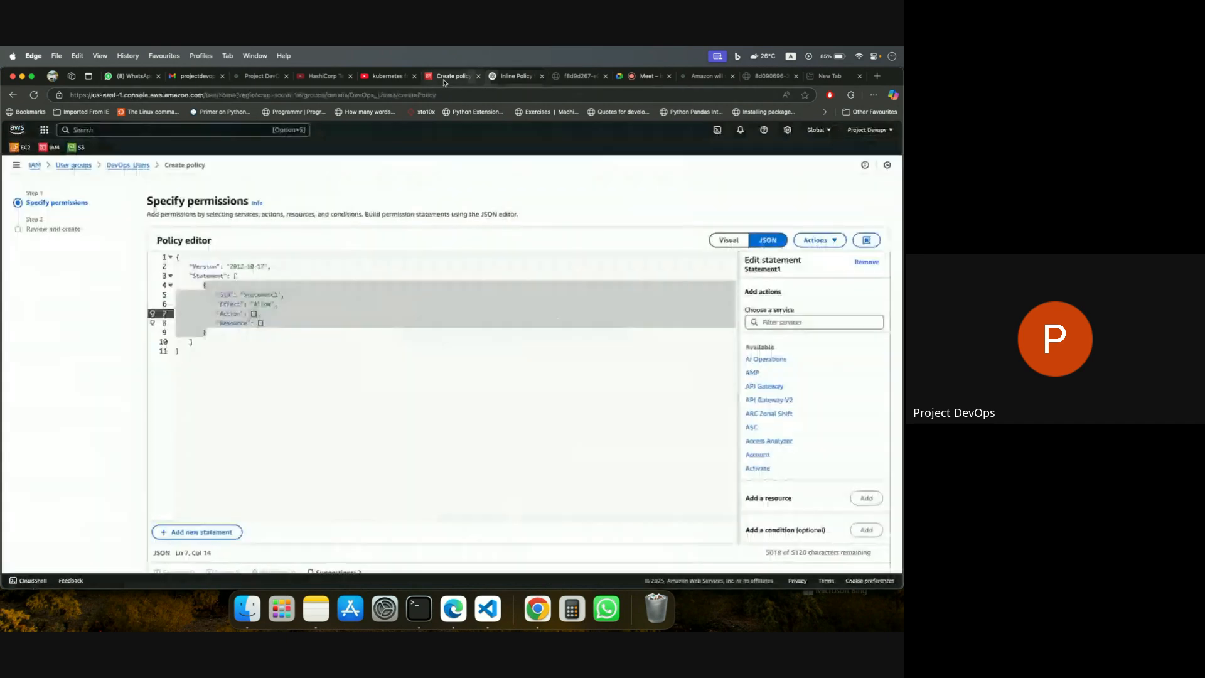
pyautogui.click(322, 360)
pyautogui.press('super+a')
pyautogui.press('super+v')
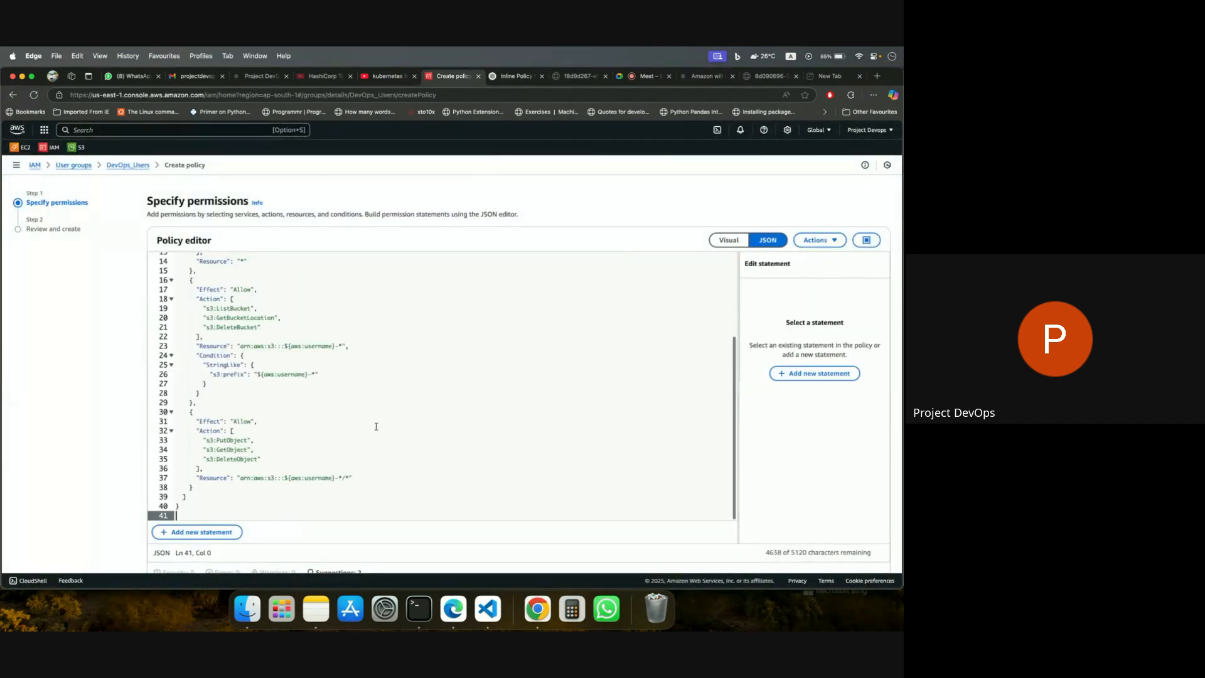
# Look through all statements of the pasted JSON policy and continue to the Review and create stage.
pyautogui.scroll(-1, 376, 427)
pyautogui.scroll(3, 376, 426)
pyautogui.scroll(-5, 376, 426)
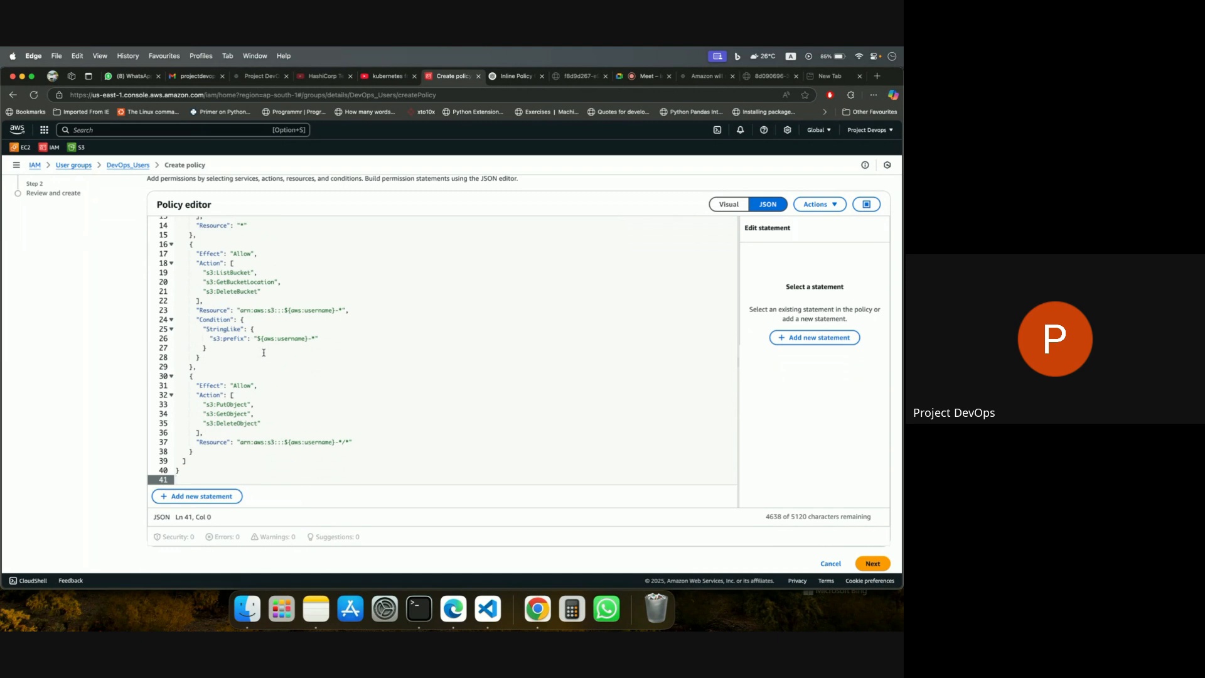
pyautogui.scroll(5, 329, 422)
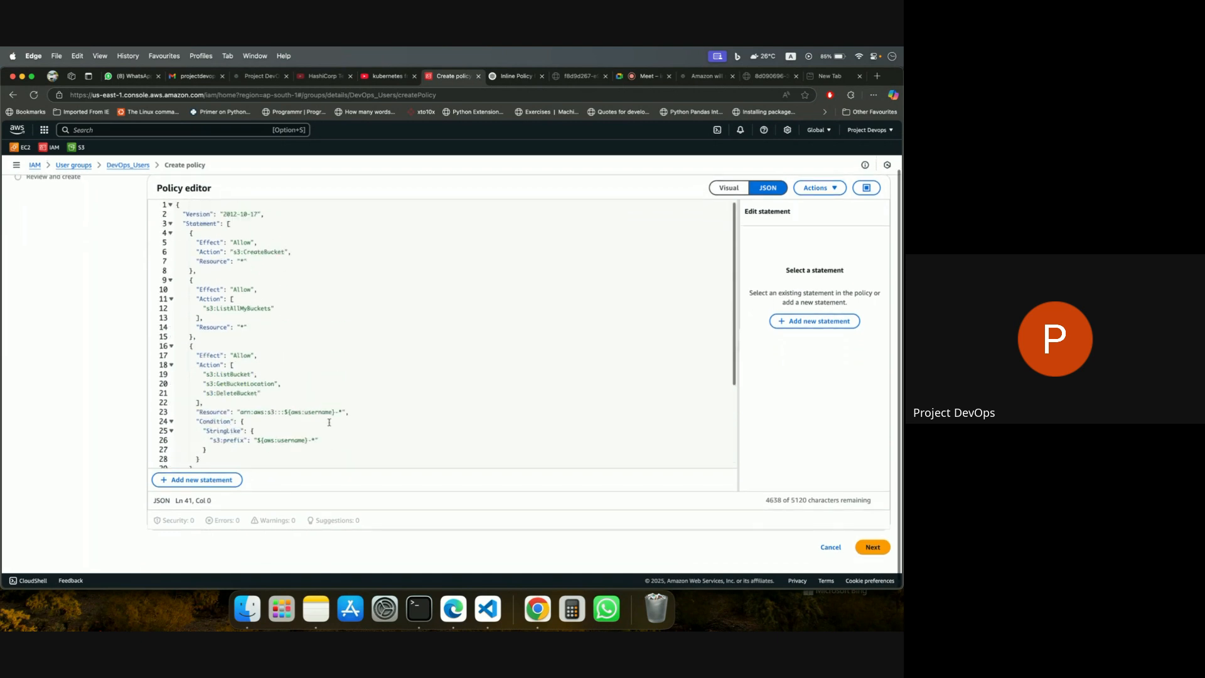
pyautogui.scroll(-6, 329, 422)
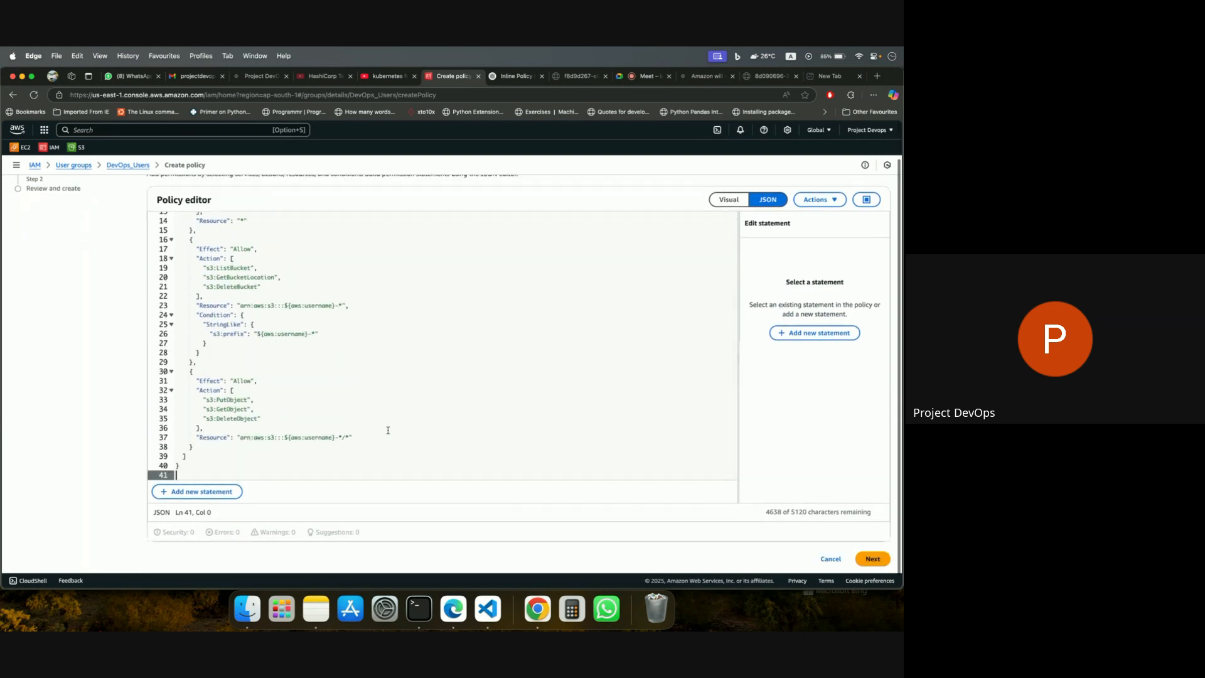
pyautogui.click(873, 546)
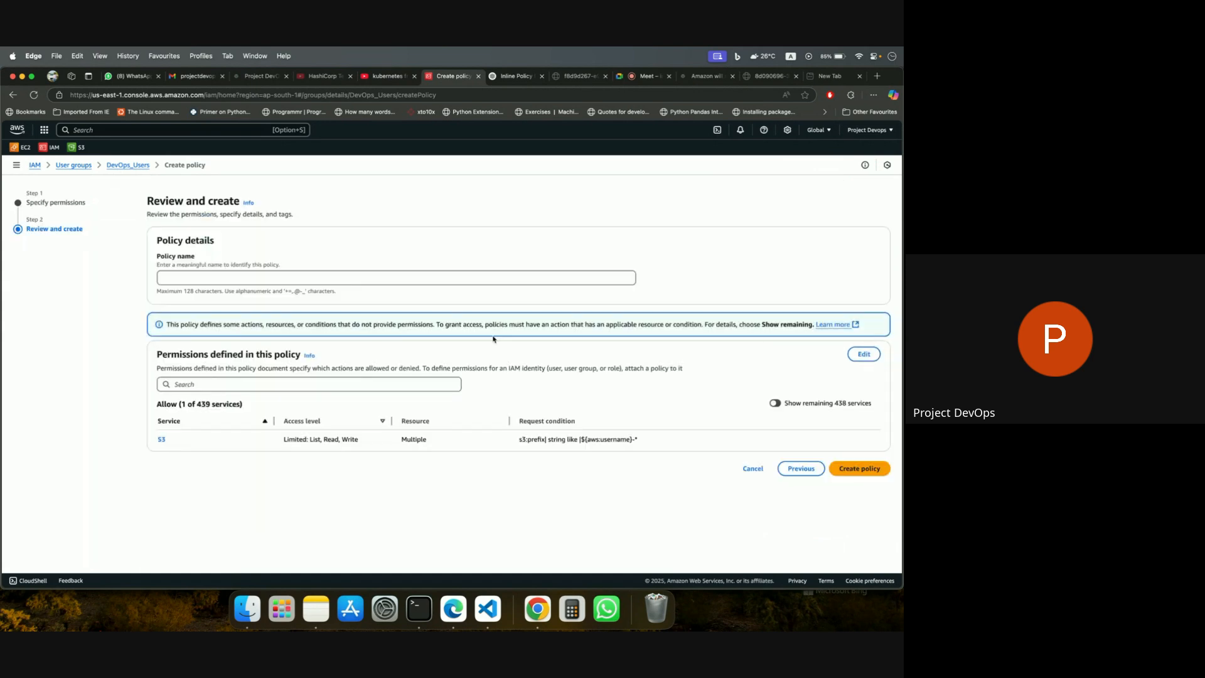
# Name the inline policy UserBucketCRUD.
pyautogui.click(416, 278)
pyautogui.write('C')
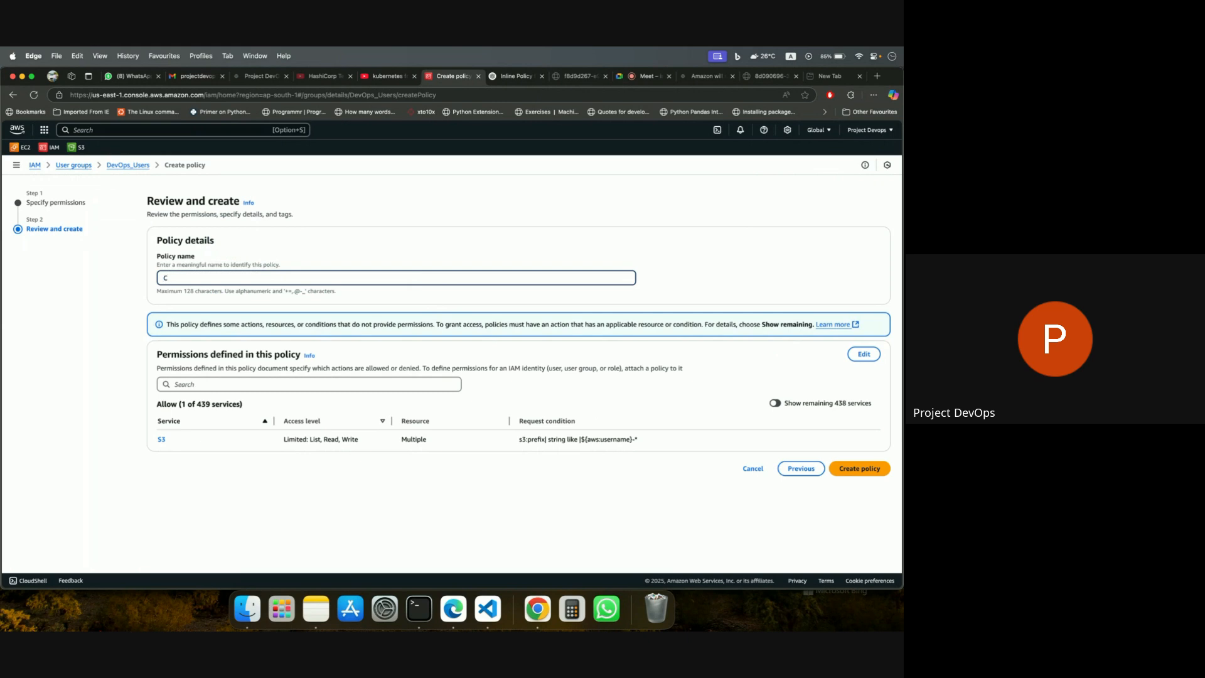
pyautogui.write('USerC')
pyautogui.press('BackSpace')
pyautogui.write('Buc')
pyautogui.write('ketCr')
pyautogui.write('RUD')
# Review the S3 access level, resource and aws:username request condition, and create the inline policy for the group.
pyautogui.moveTo(281, 439); pyautogui.dragTo(357, 440)
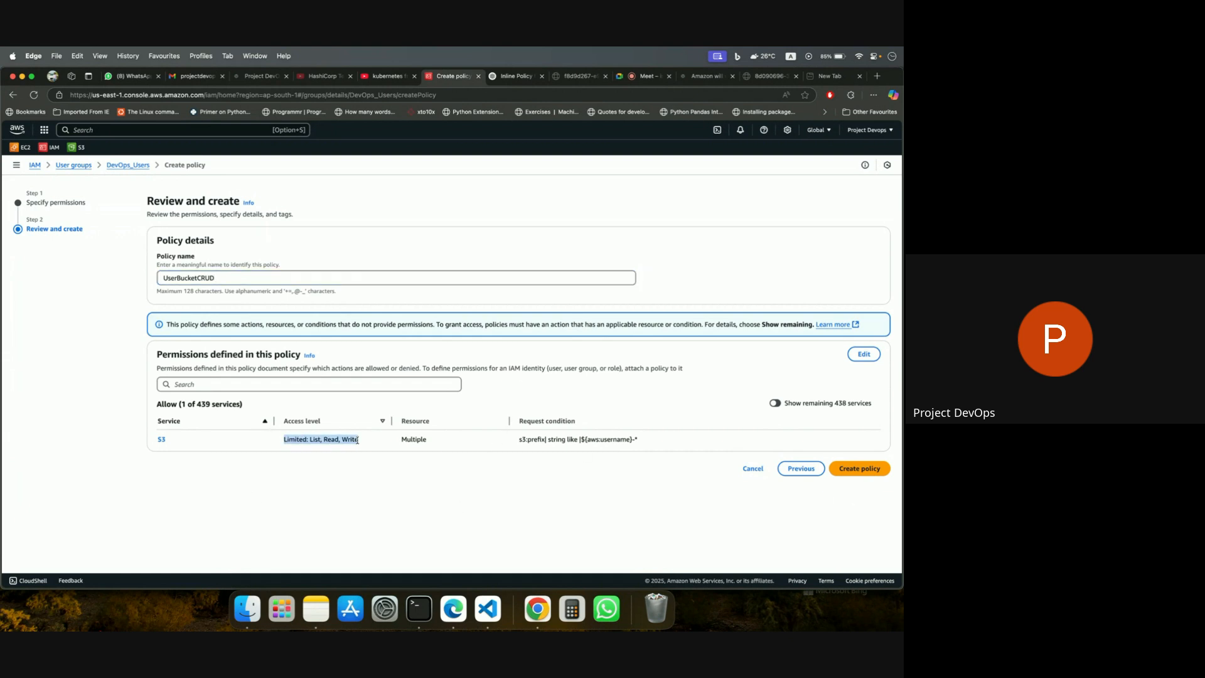
pyautogui.doubleClick(402, 440)
pyautogui.click(555, 470)
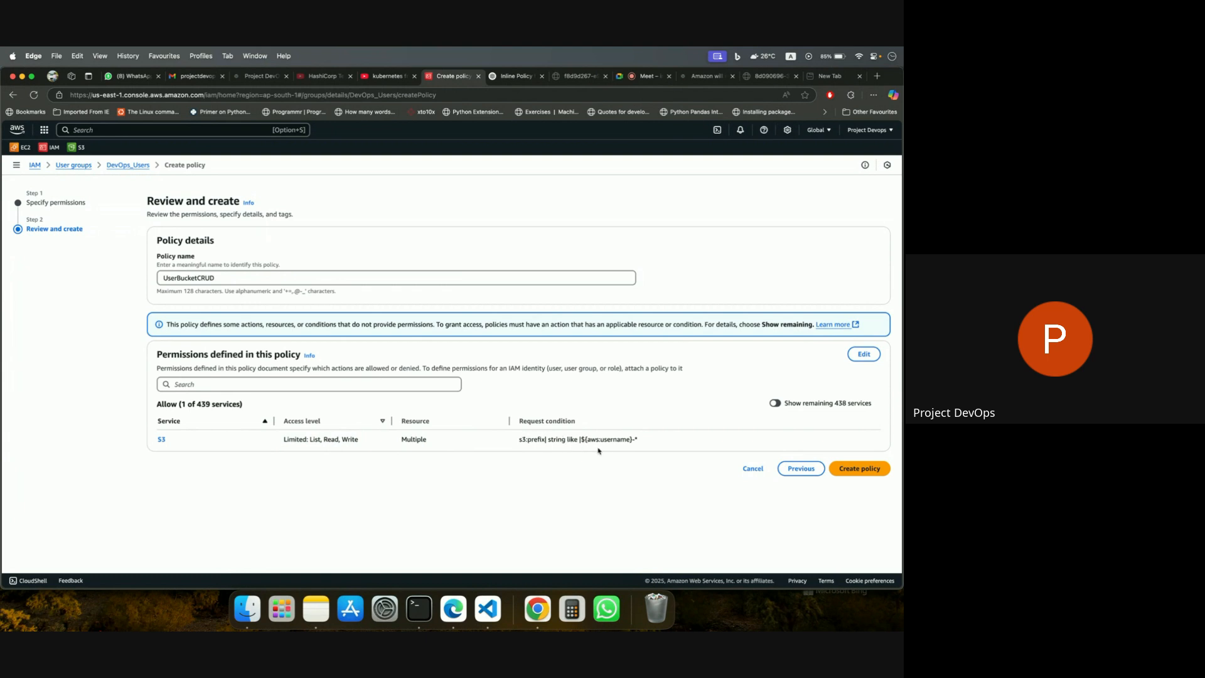
pyautogui.moveTo(585, 439); pyautogui.dragTo(632, 439)
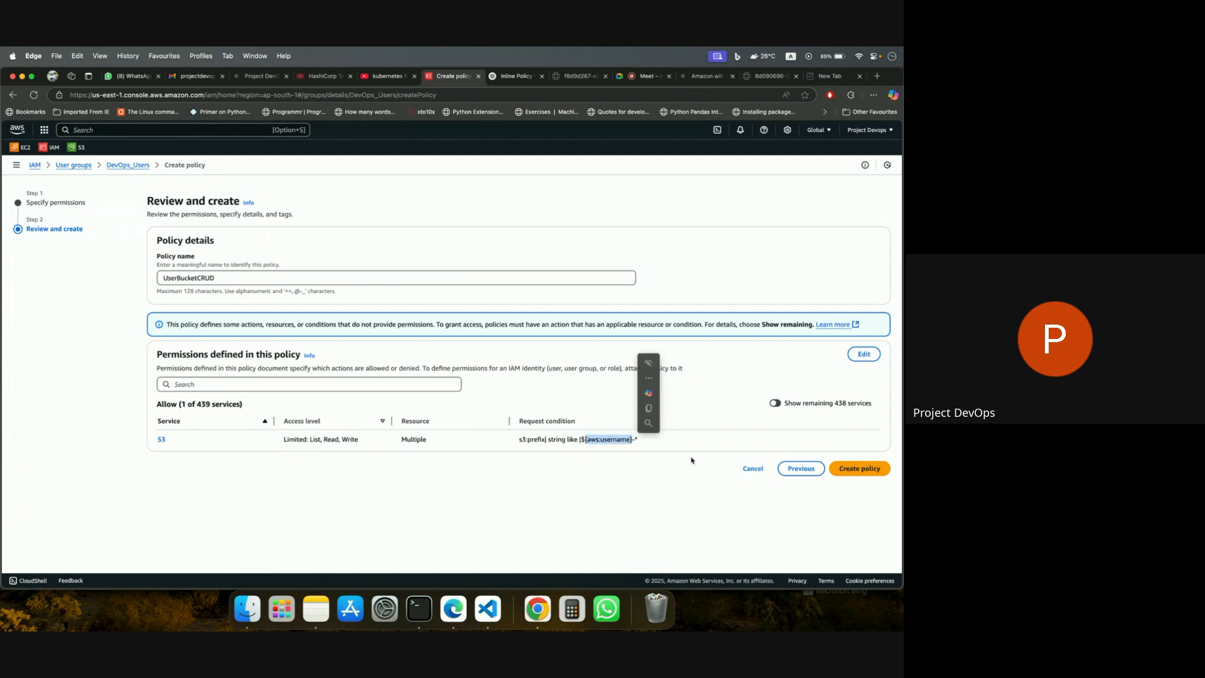
pyautogui.click(857, 470)
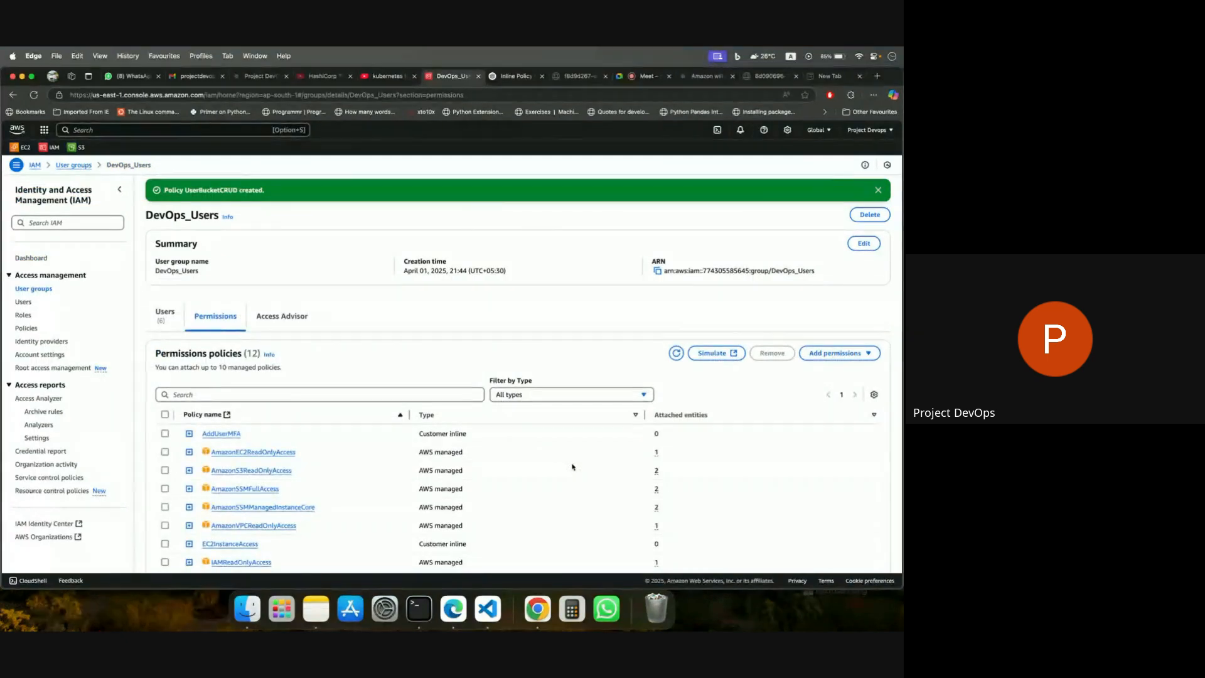
pyautogui.scroll(-3, 449, 347)
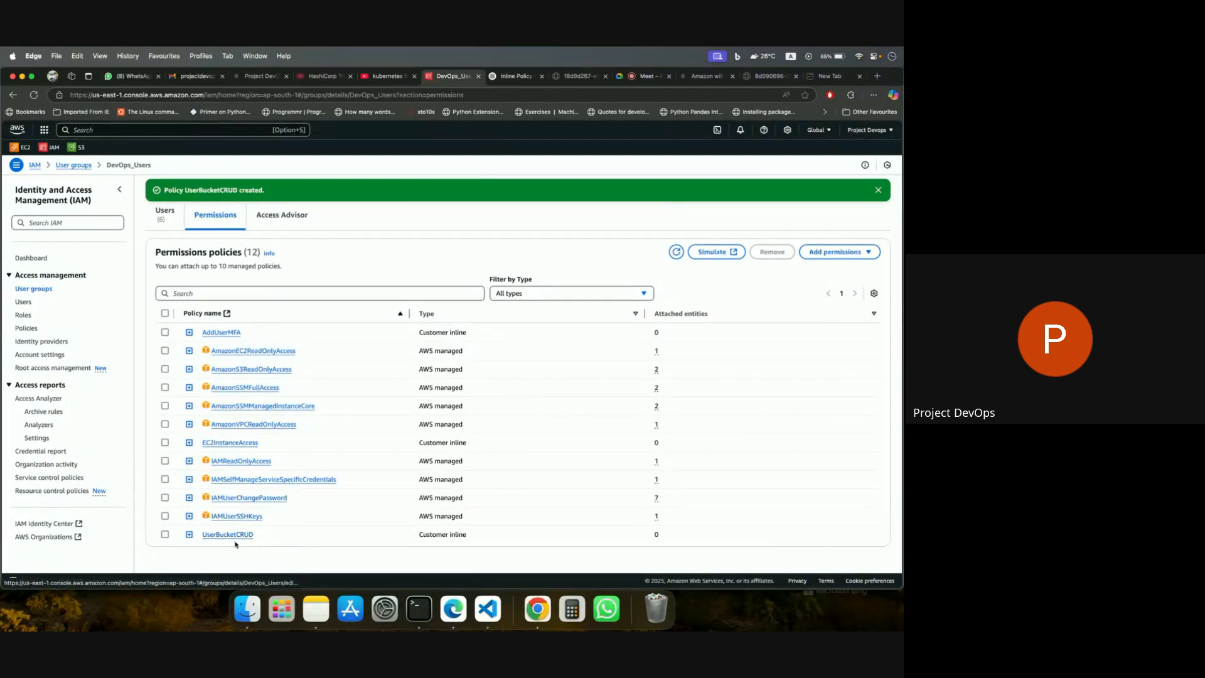
# Switch to Chrome and start a new general purpose S3 bucket, named with the IAM username followed by "-demo-bucket-2".
pyautogui.click(537, 604)
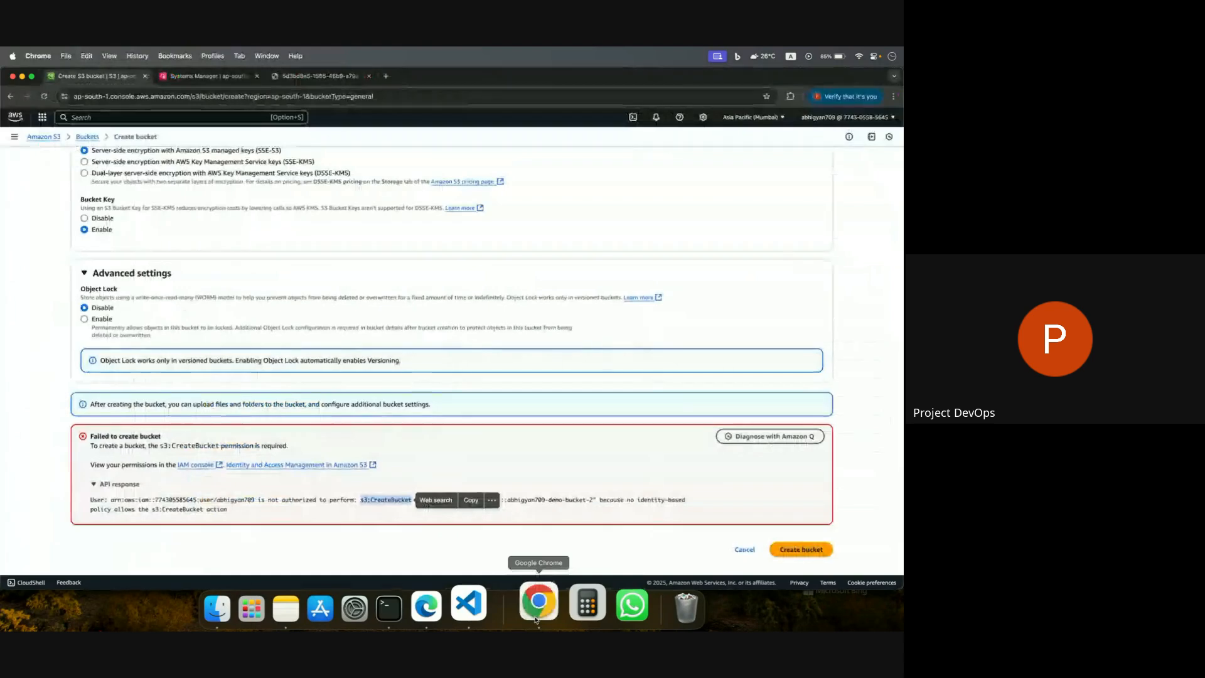
pyautogui.scroll(15, 101, 149)
pyautogui.click(88, 138)
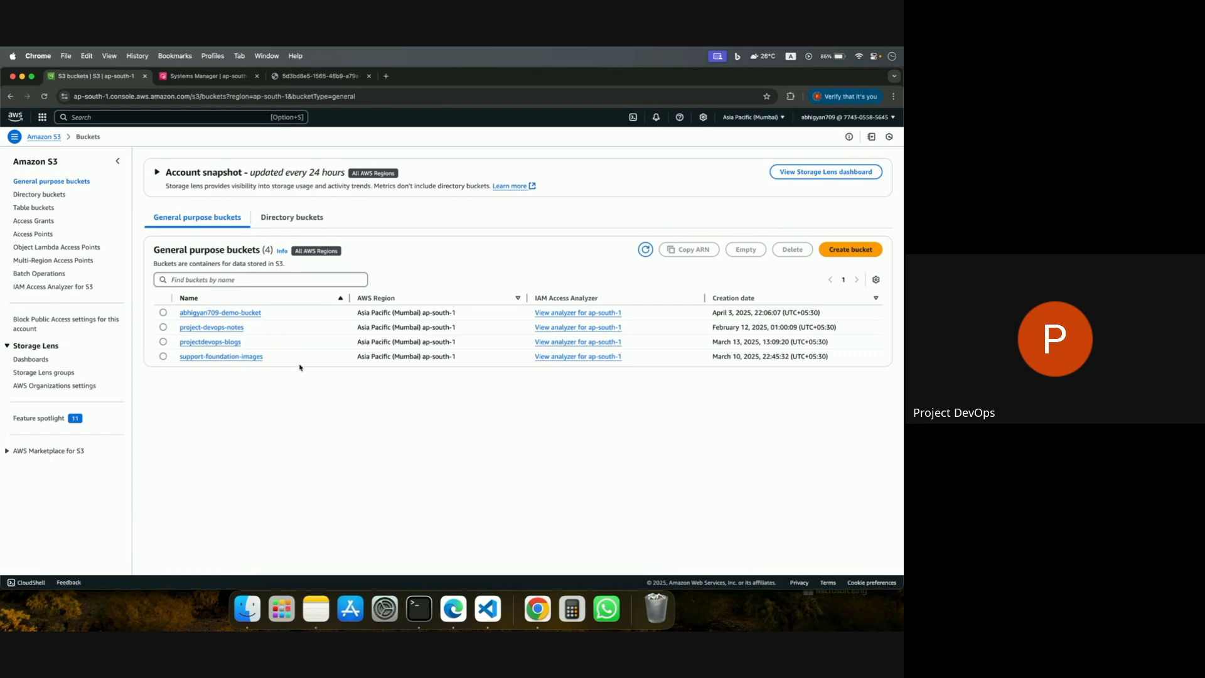
pyautogui.click(852, 251)
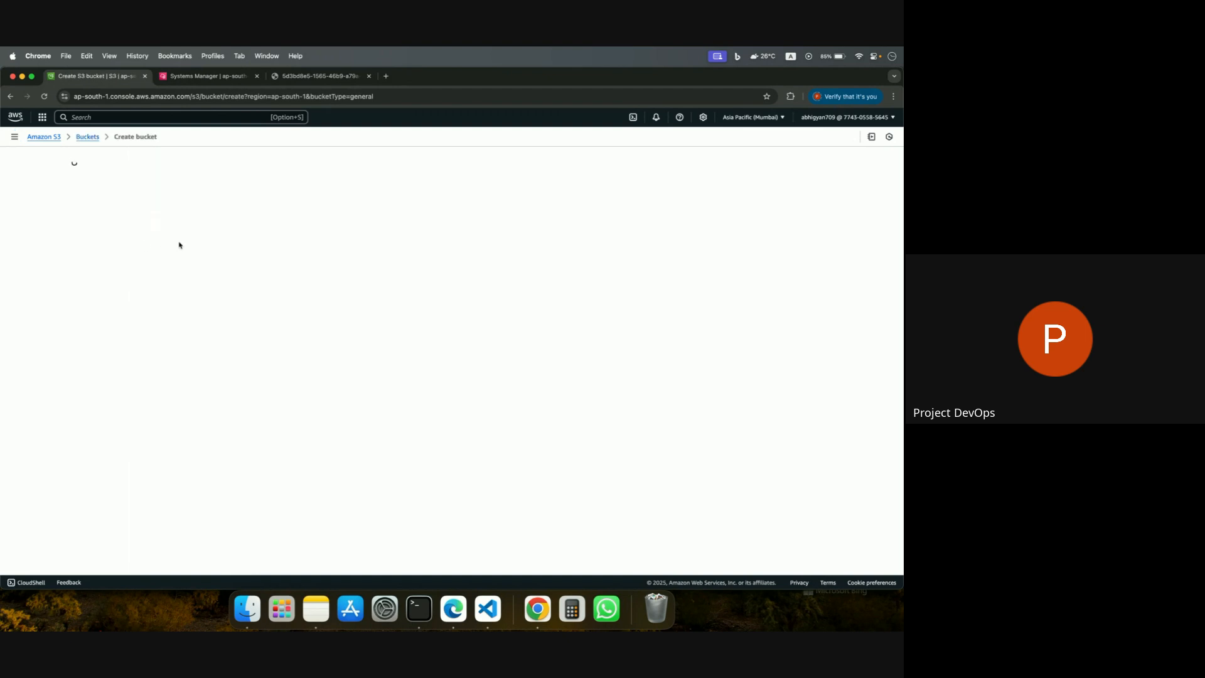
pyautogui.click(174, 314)
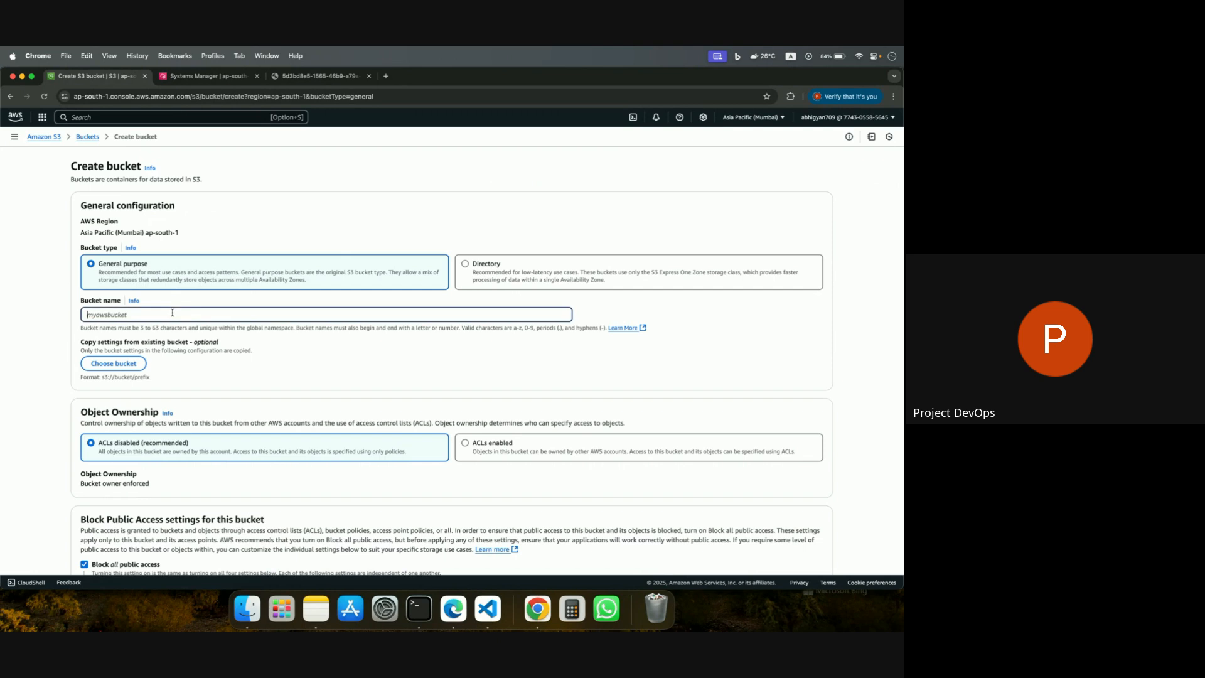
pyautogui.write('abhigyan709-demo-bucket-2')
# Copy the settings for the new bucket from the IAM user's existing demo bucket.
pyautogui.click(130, 364)
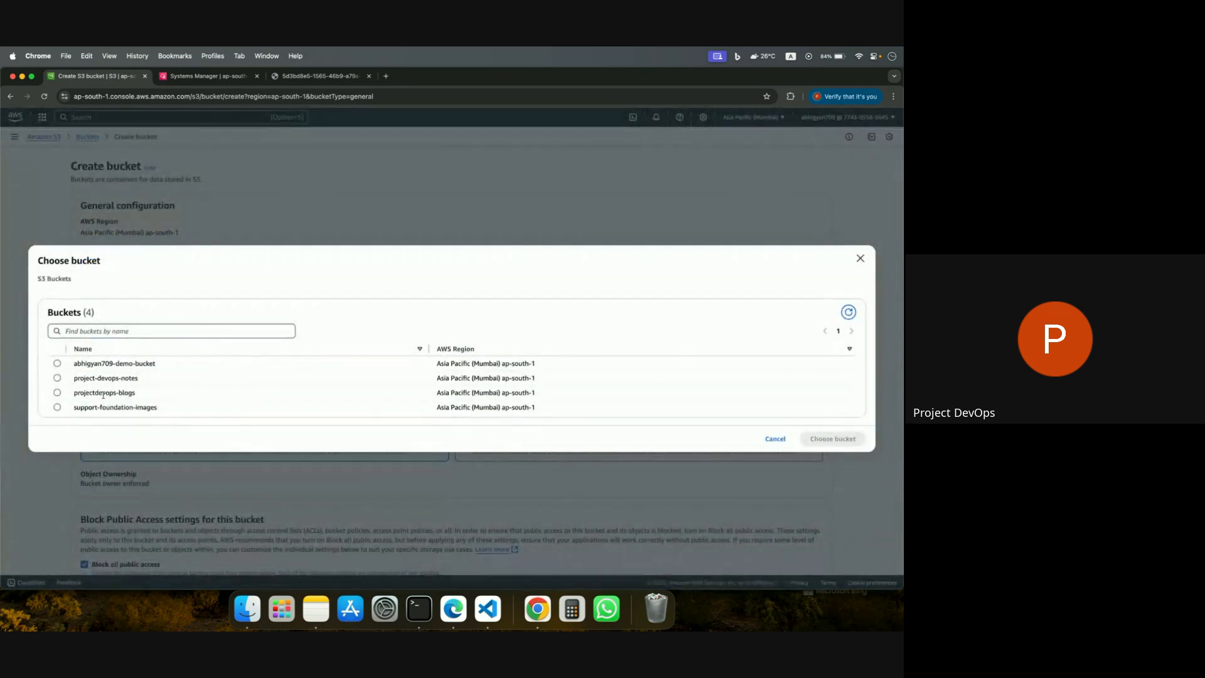
pyautogui.click(57, 363)
pyautogui.click(832, 439)
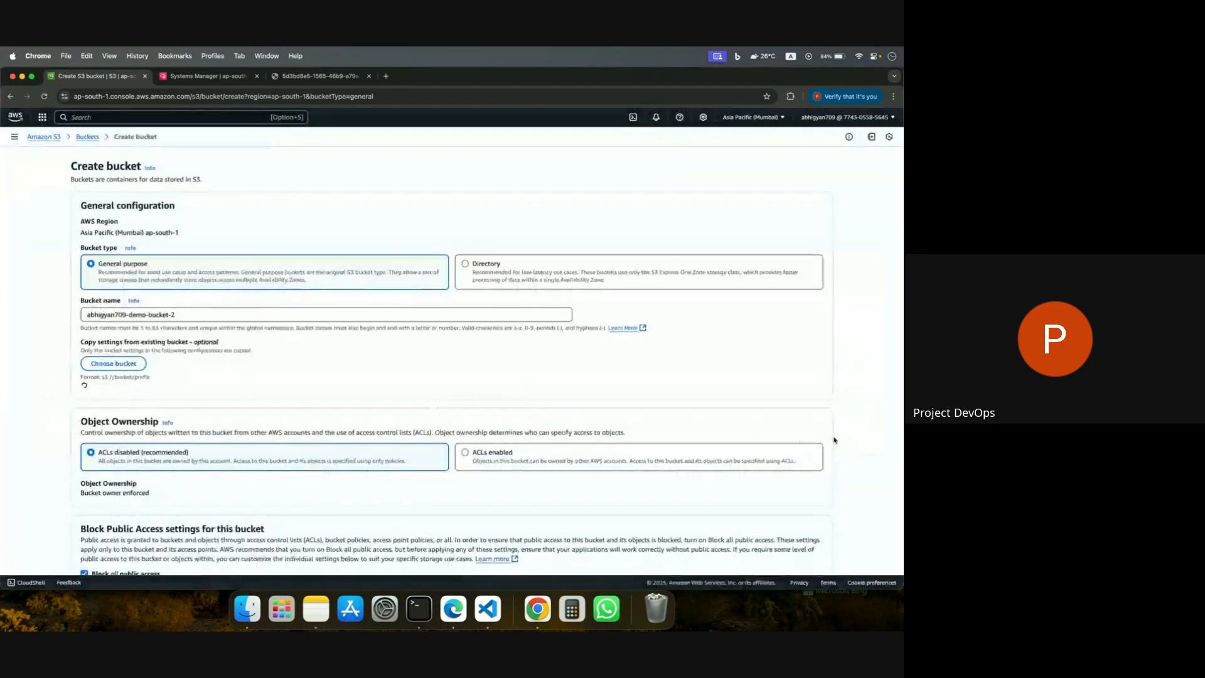
# Acknowledge that the bucket and its objects might become public, and create the bucket with the copied settings.
pyautogui.scroll(-3, 640, 395)
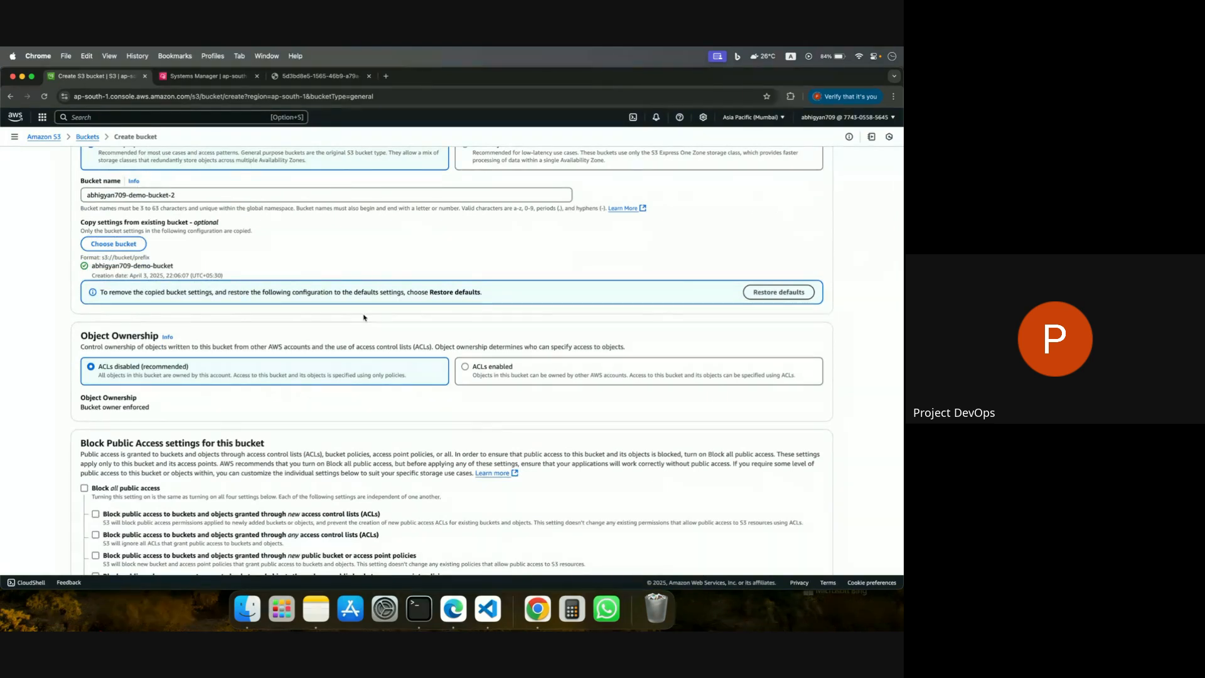
pyautogui.scroll(-5, 363, 317)
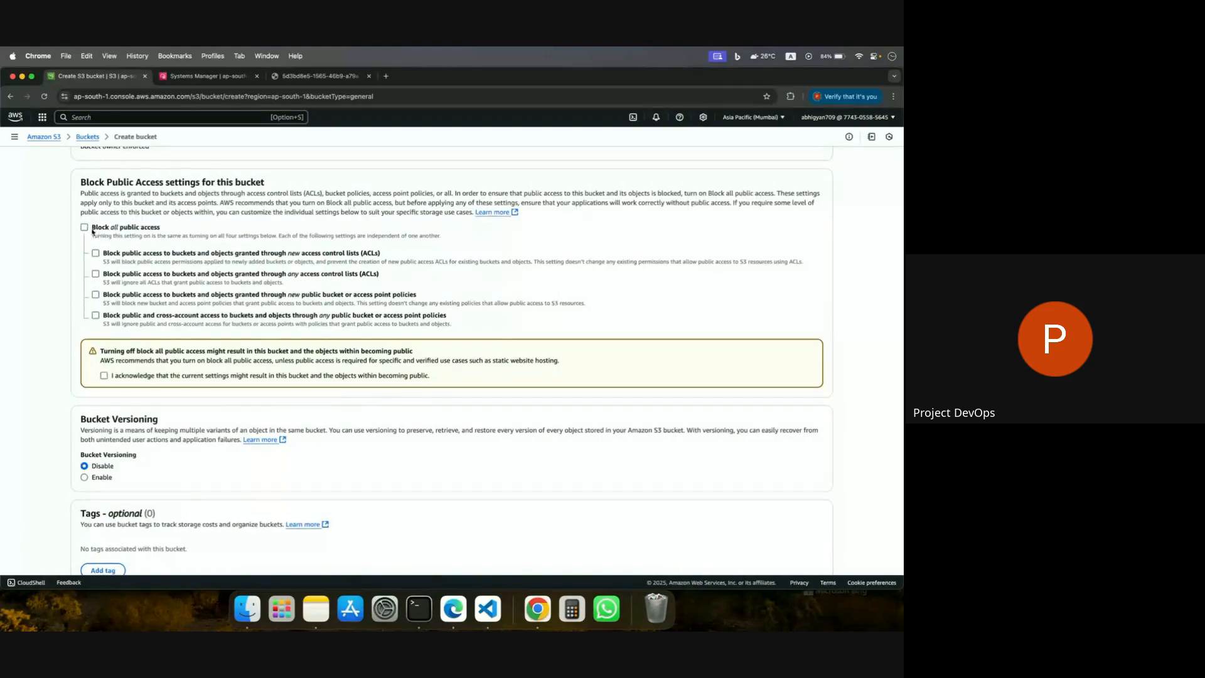
pyautogui.click(104, 375)
pyautogui.scroll(-5, 249, 404)
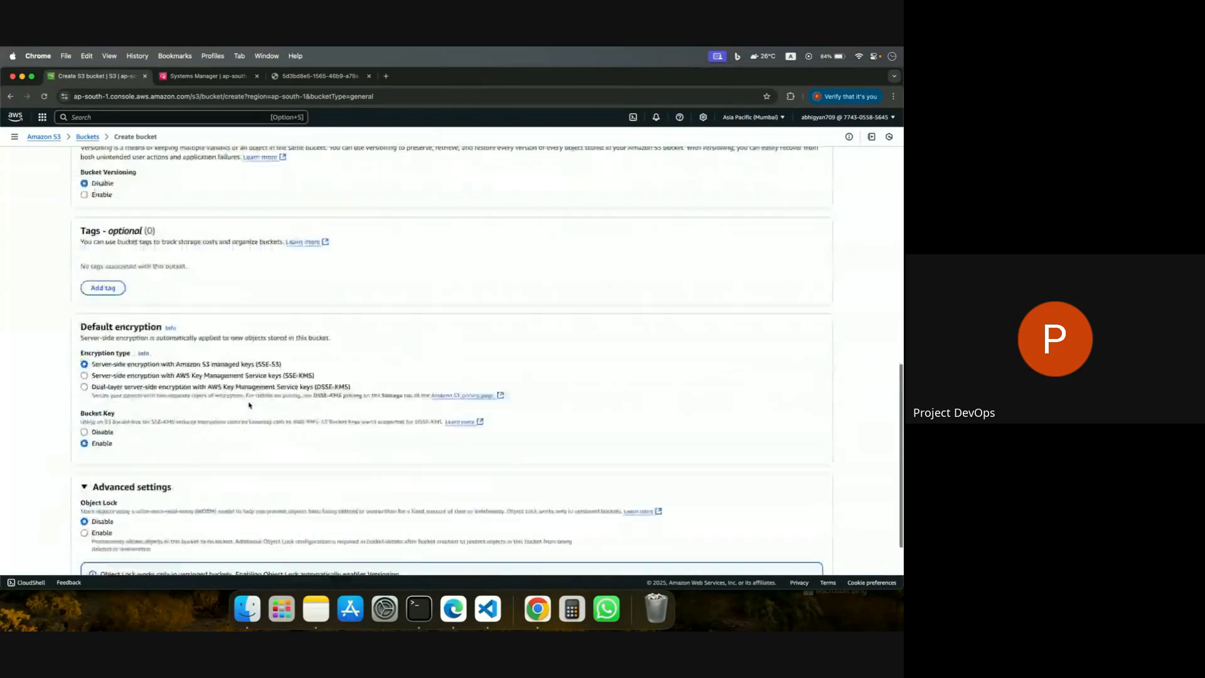
pyautogui.click(809, 549)
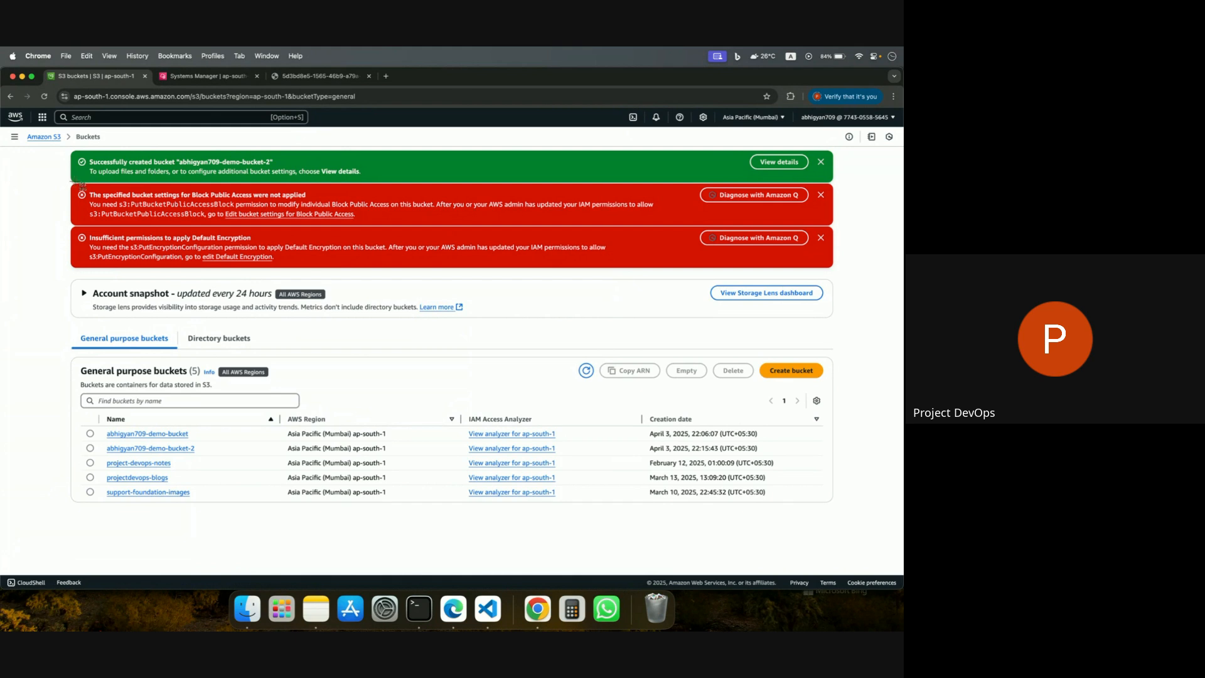
# Capture a screenshot of the Block Public Access and Default Encryption error banners and attach it to the ChatGPT conversation in Edge.
pyautogui.moveTo(67, 180); pyautogui.dragTo(836, 276)
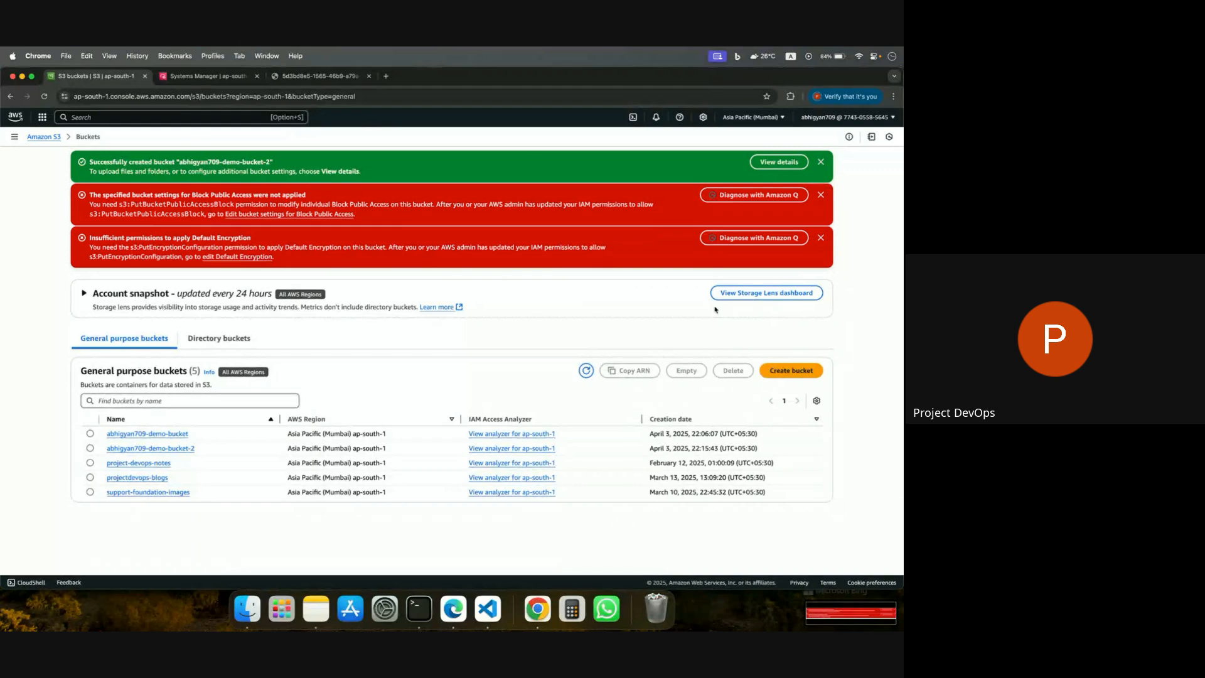
pyautogui.click(453, 608)
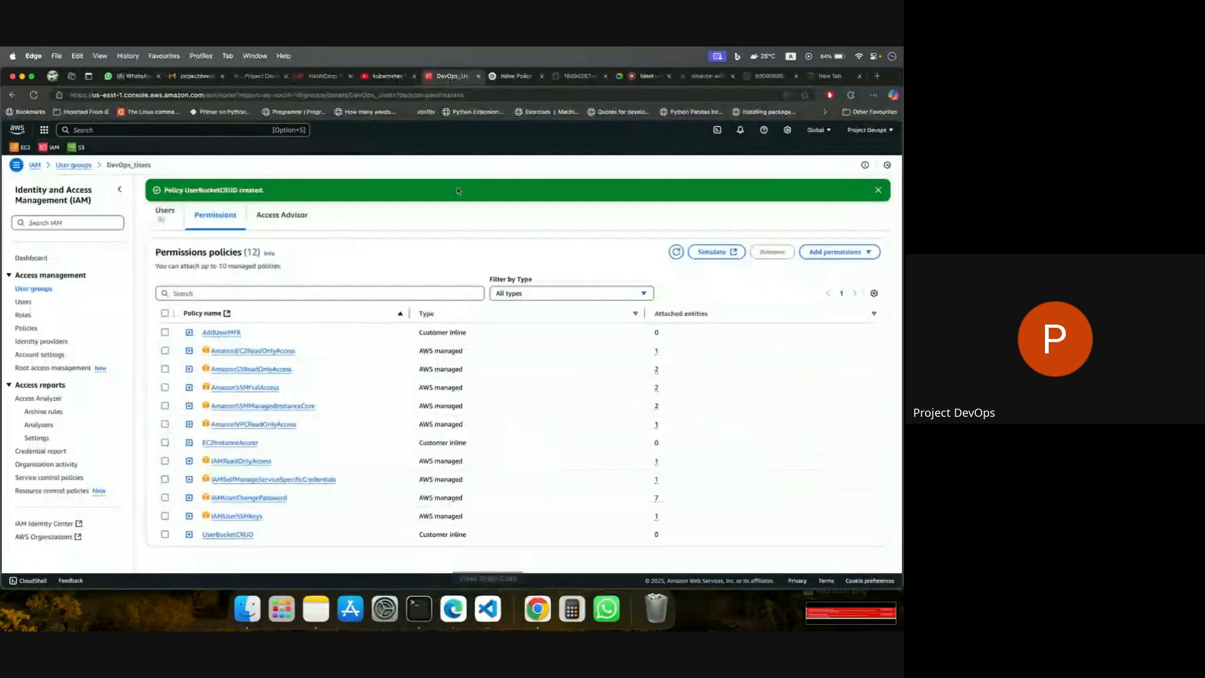
pyautogui.click(512, 78)
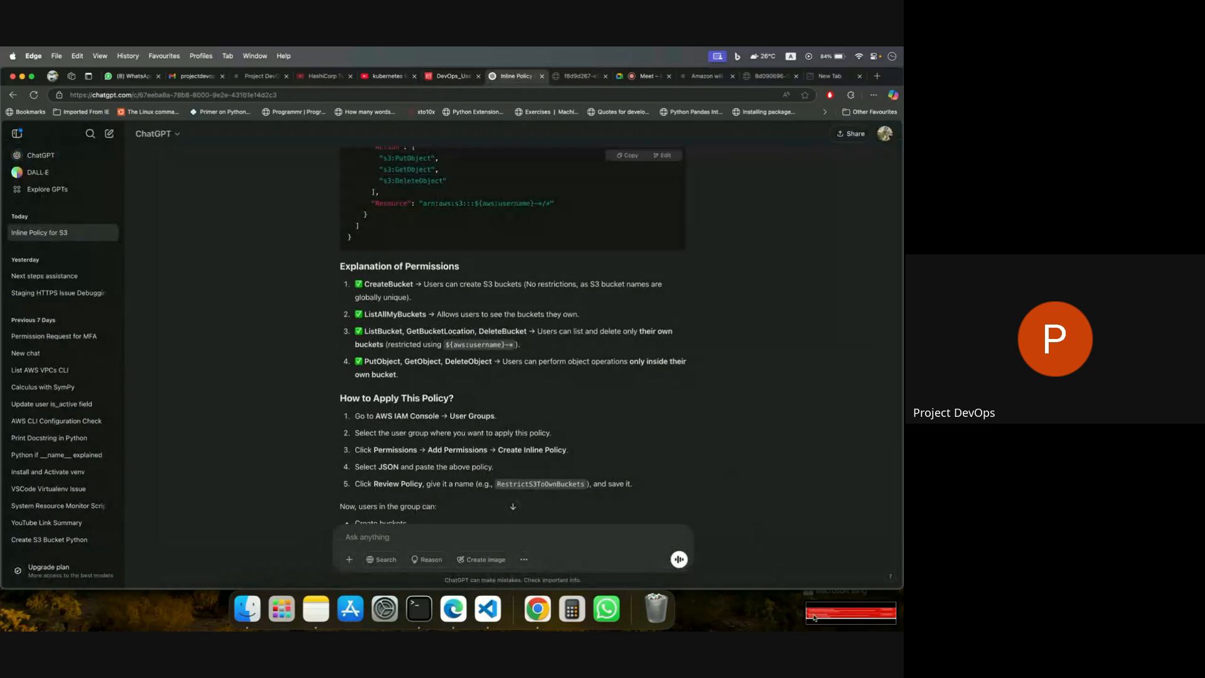
pyautogui.moveTo(818, 618); pyautogui.dragTo(518, 537)
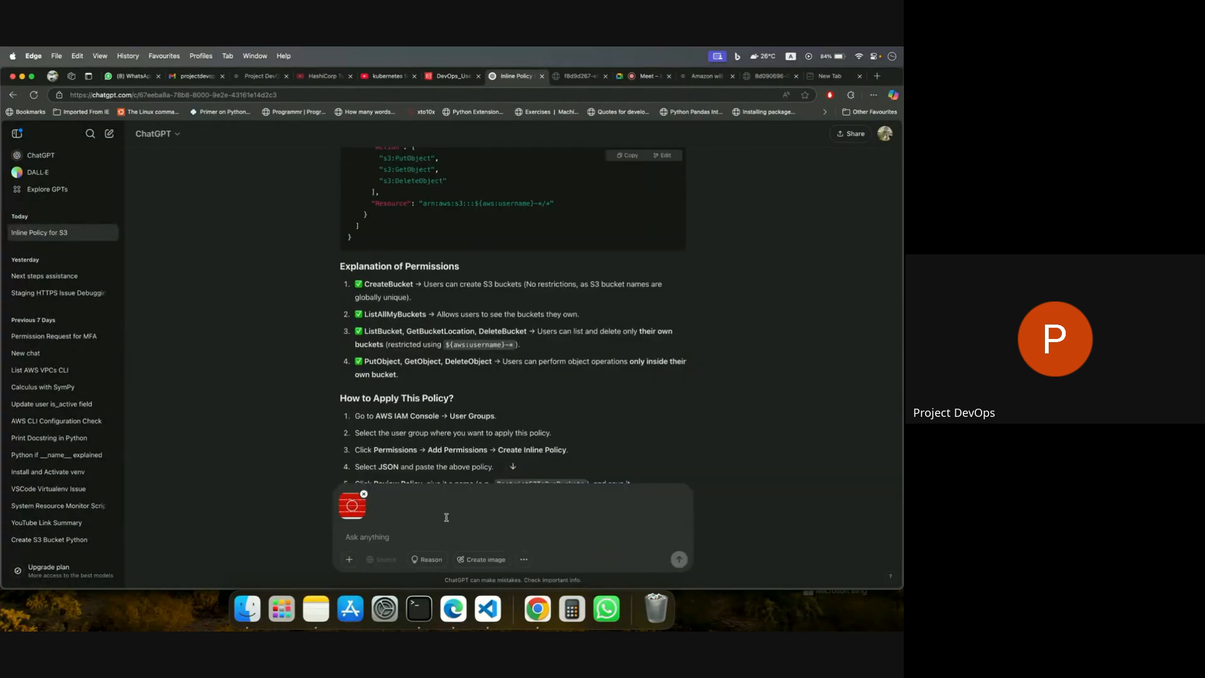
# Send ChatGPT the attached screenshot with the message "bucket is created but getting these error, so want to add thses permissions as well".
pyautogui.write('bucket is created but getting t')
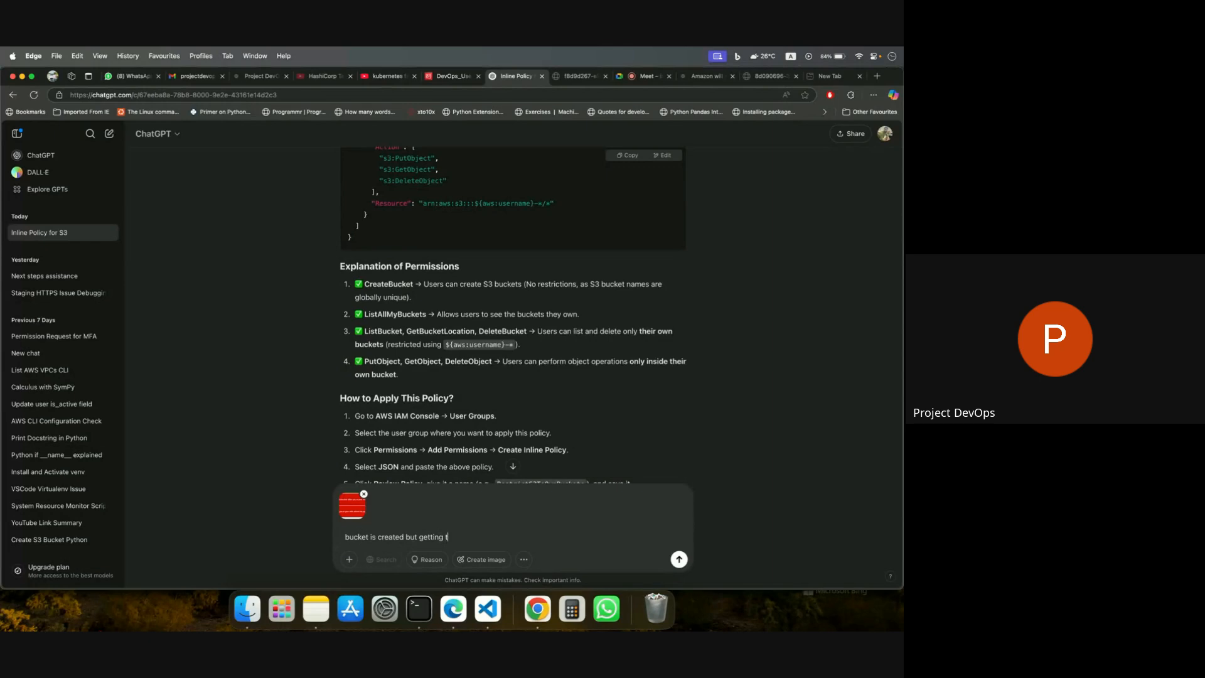
pyautogui.write('hese error, so want to add thses permissions as well')
pyautogui.press('Return')
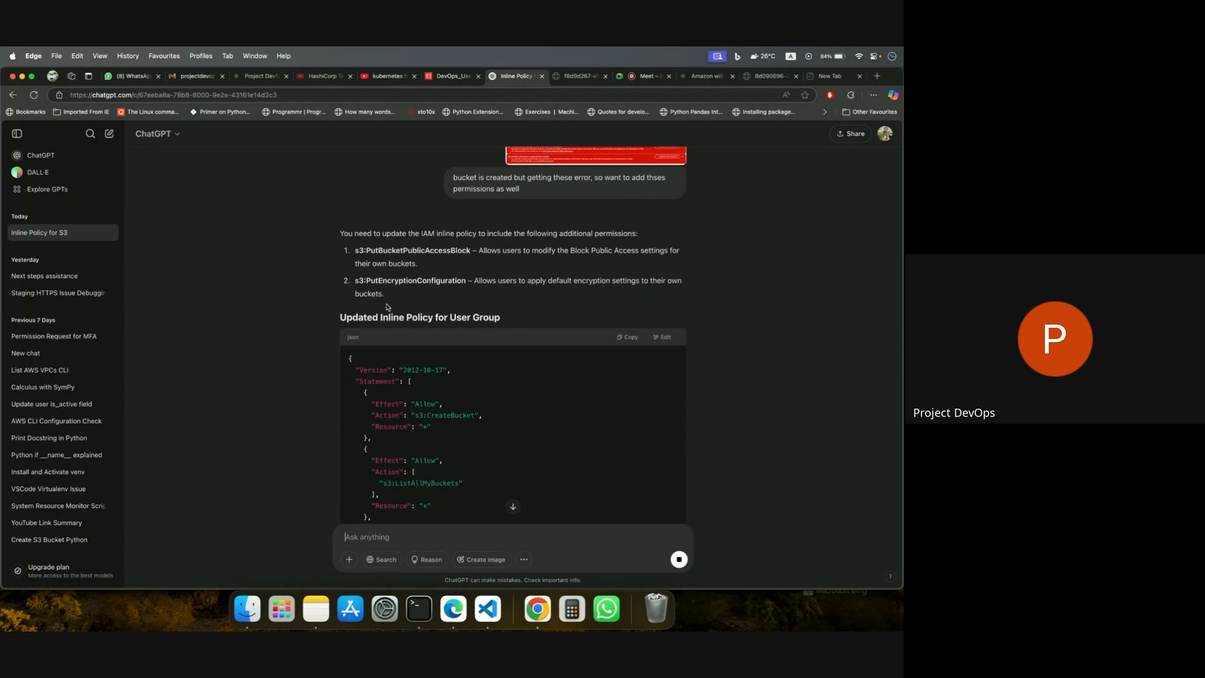
# Review ChatGPT's updated inline policy and copy its s3:PutBucketPublicAccessBlock and s3:PutEncryptionConfiguration action lines.
pyautogui.scroll(-3, 458, 371)
pyautogui.scroll(-5, 458, 371)
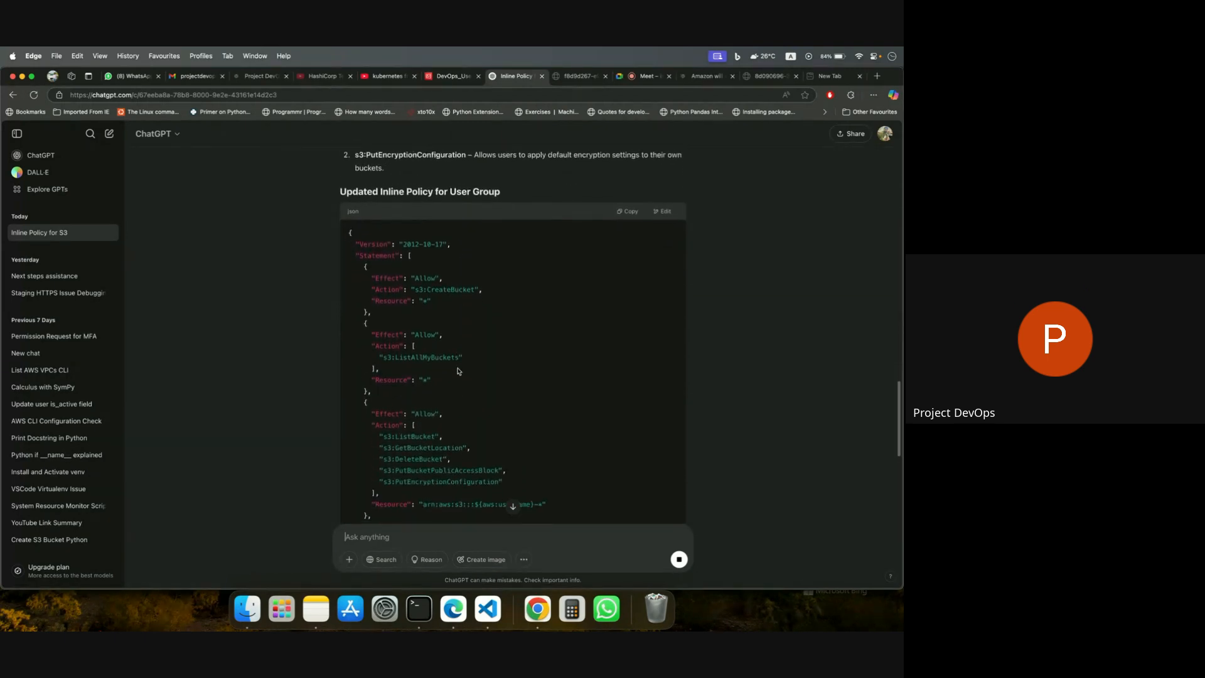
pyautogui.scroll(5, 458, 371)
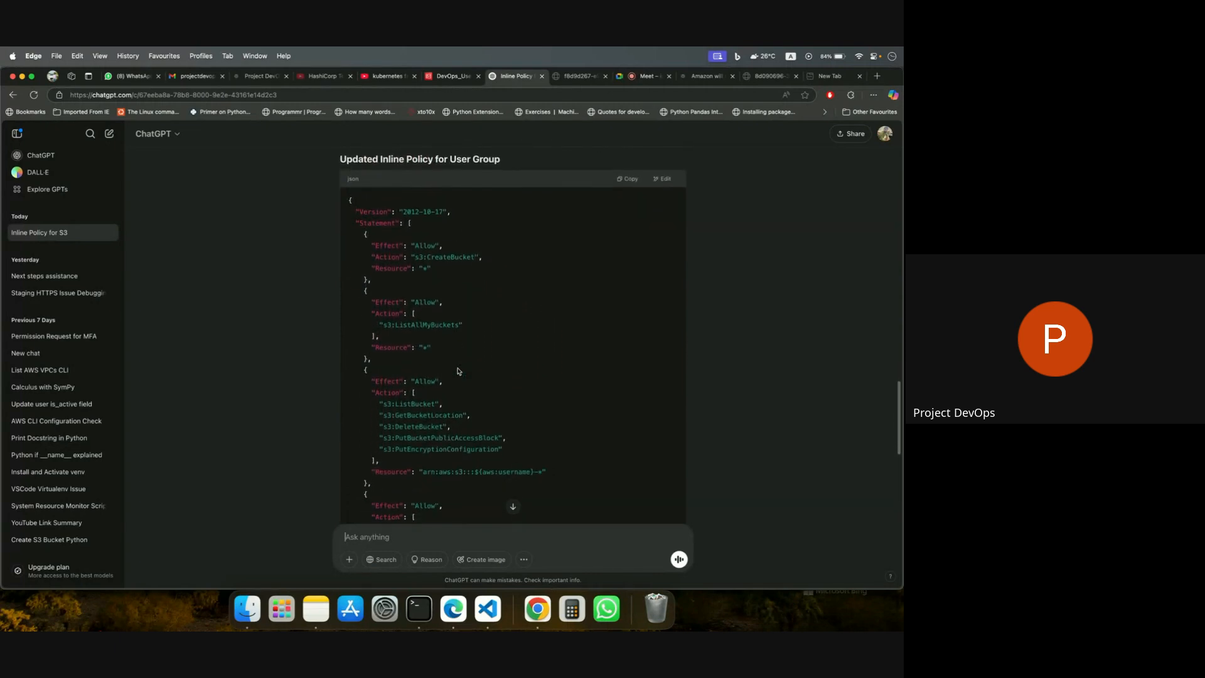
pyautogui.scroll(-3, 427, 276)
pyautogui.scroll(-2, 421, 295)
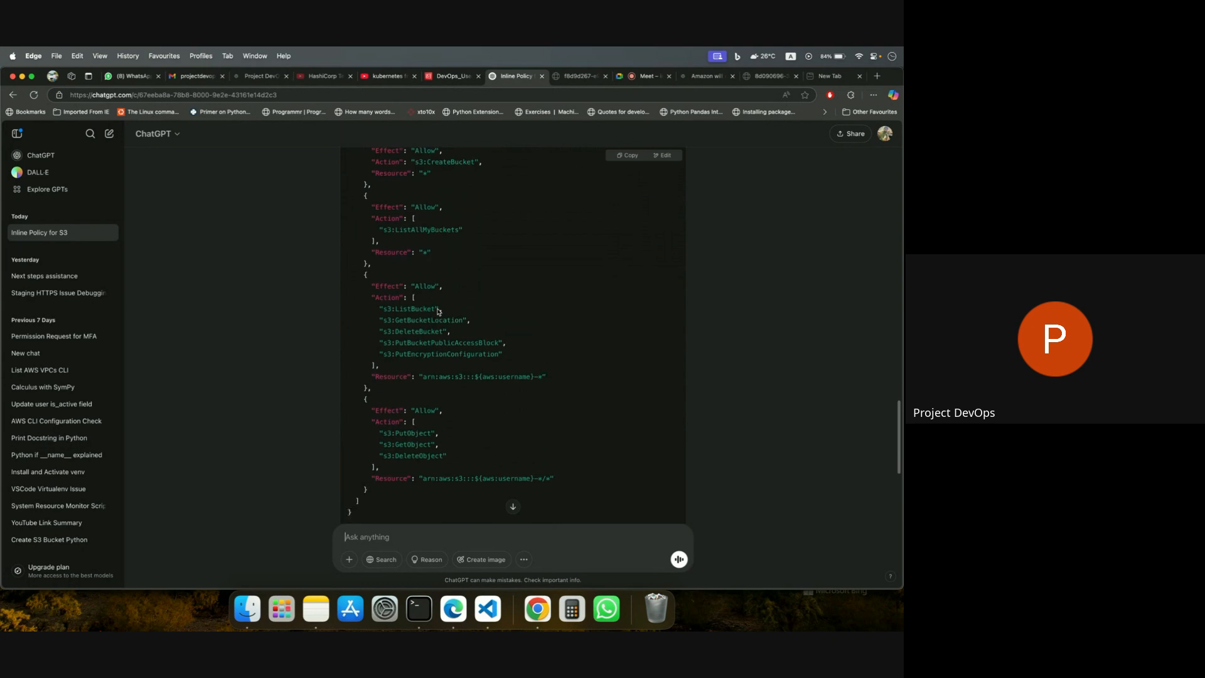
pyautogui.scroll(-1, 465, 322)
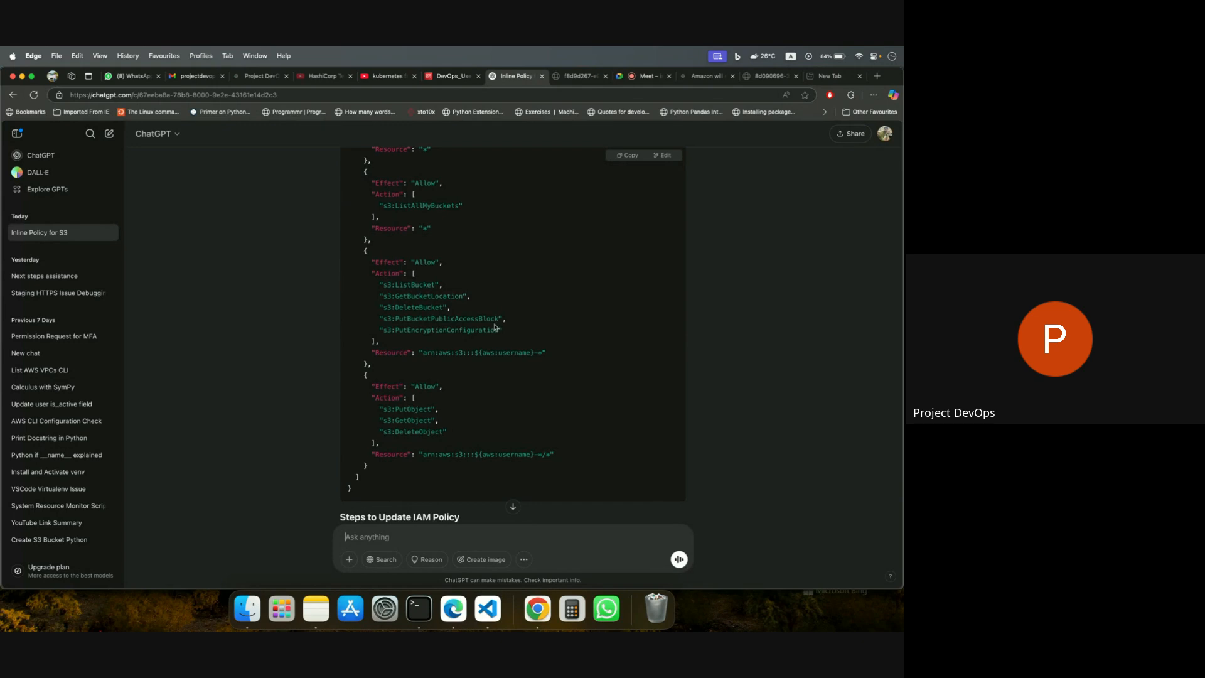
pyautogui.scroll(-2, 495, 325)
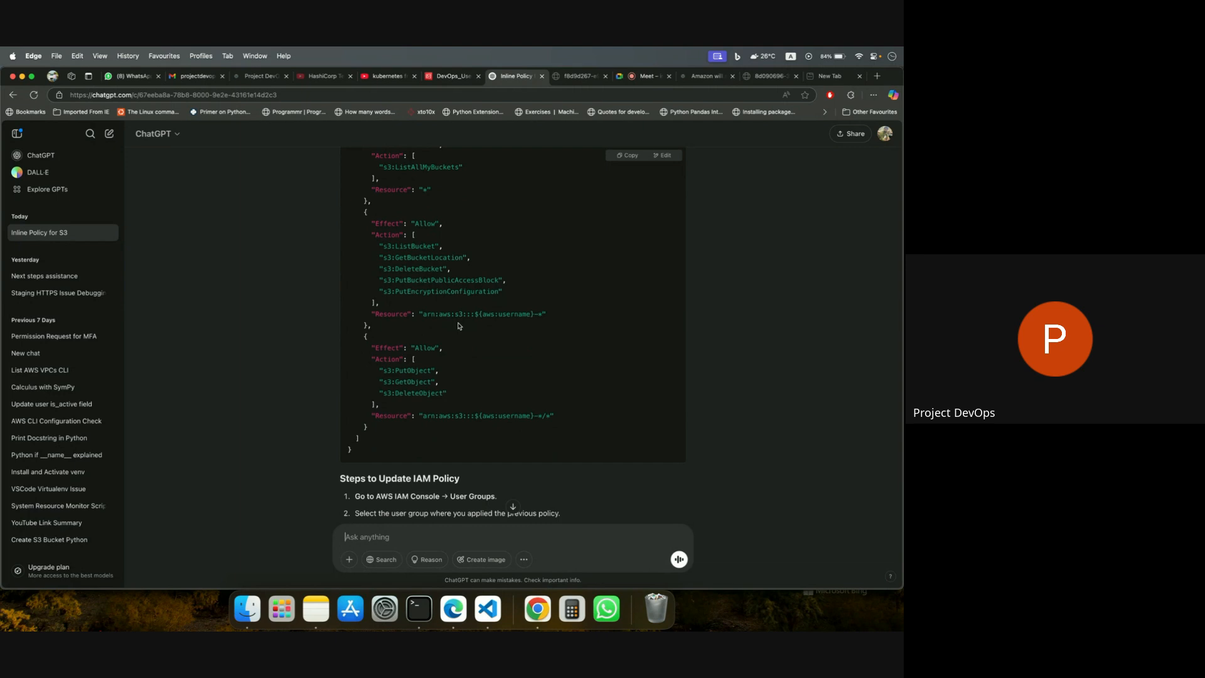
pyautogui.scroll(-1, 484, 341)
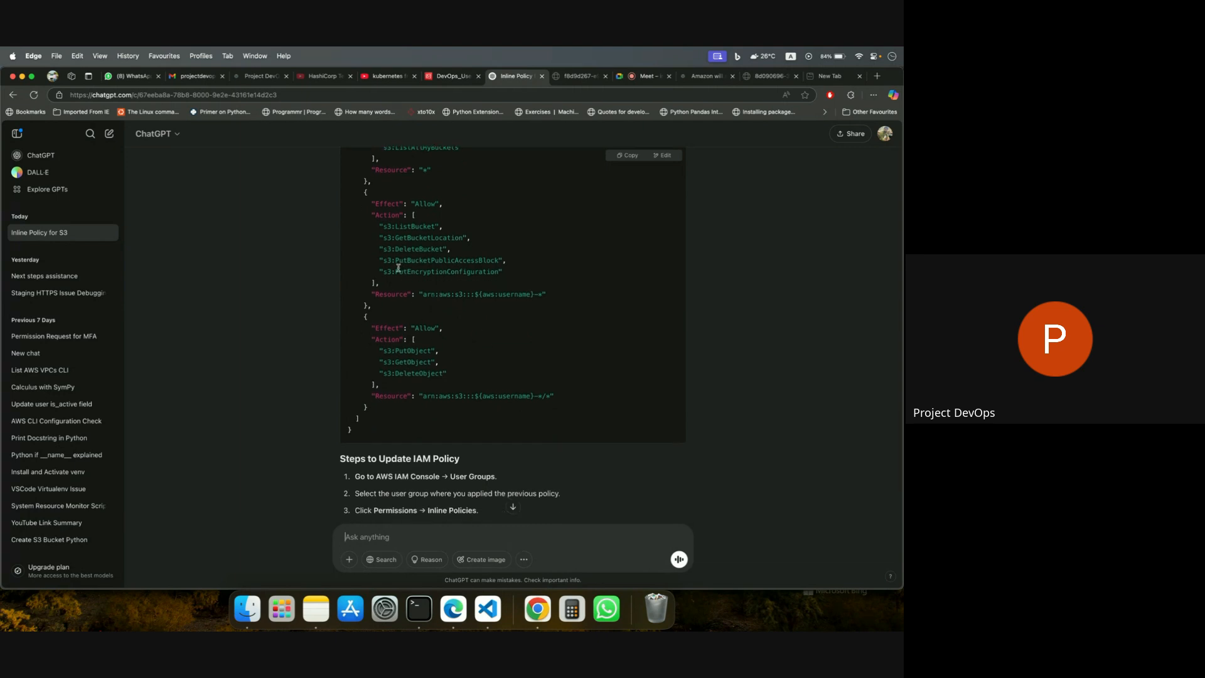
pyautogui.moveTo(379, 259); pyautogui.dragTo(503, 271)
pyautogui.press('super+c')
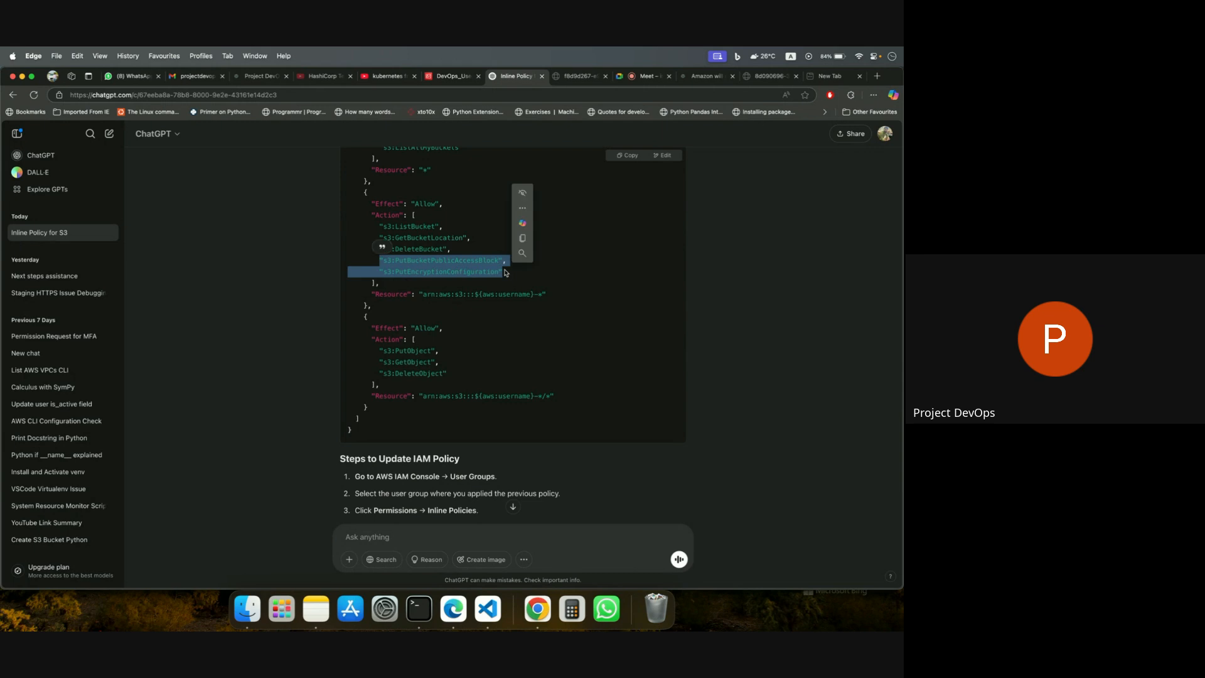
# Edit the DevOps_Users group's UserBucketCRUD policy, adding s3:PutBucketPublicAccessBlock and s3:PutEncryptionConfiguration as aligned lines after s3:DeleteBucket.
pyautogui.click(450, 76)
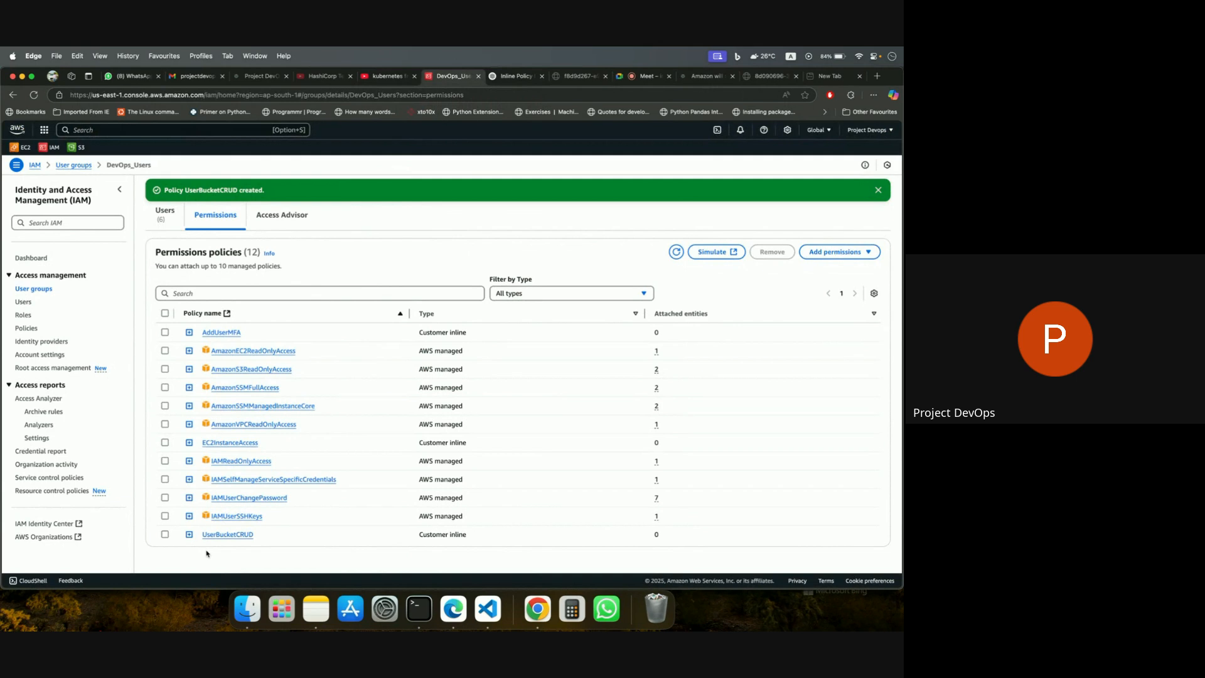
pyautogui.click(225, 534)
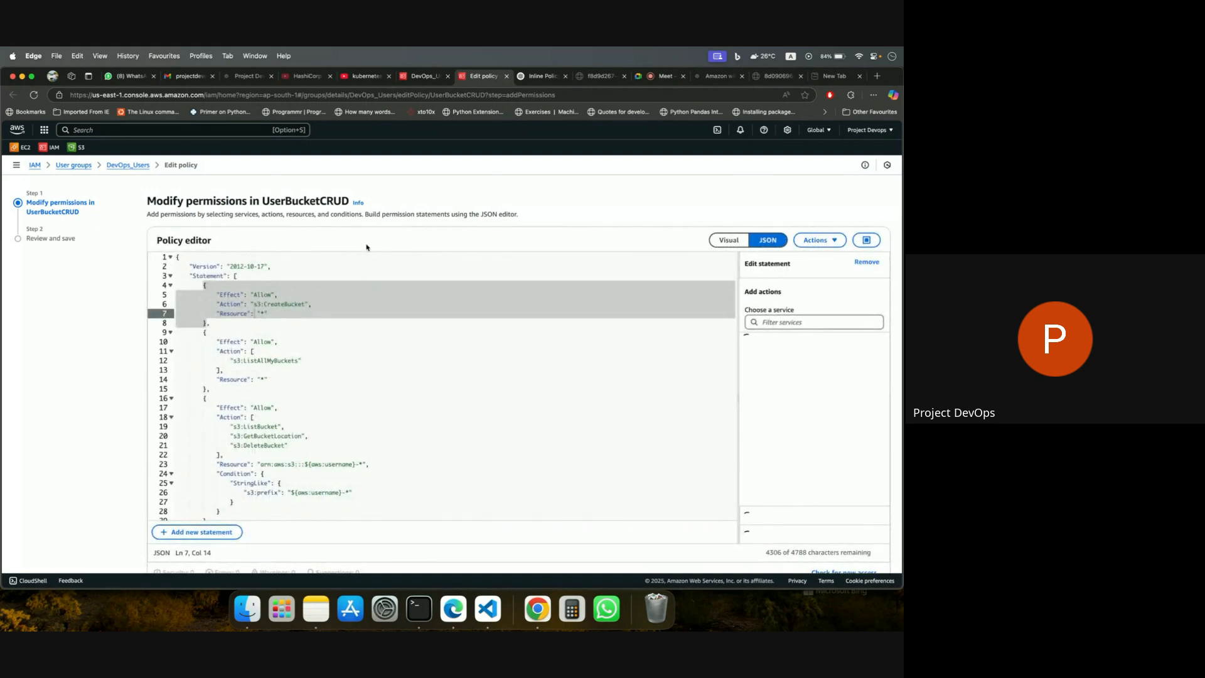
pyautogui.scroll(-3, 353, 390)
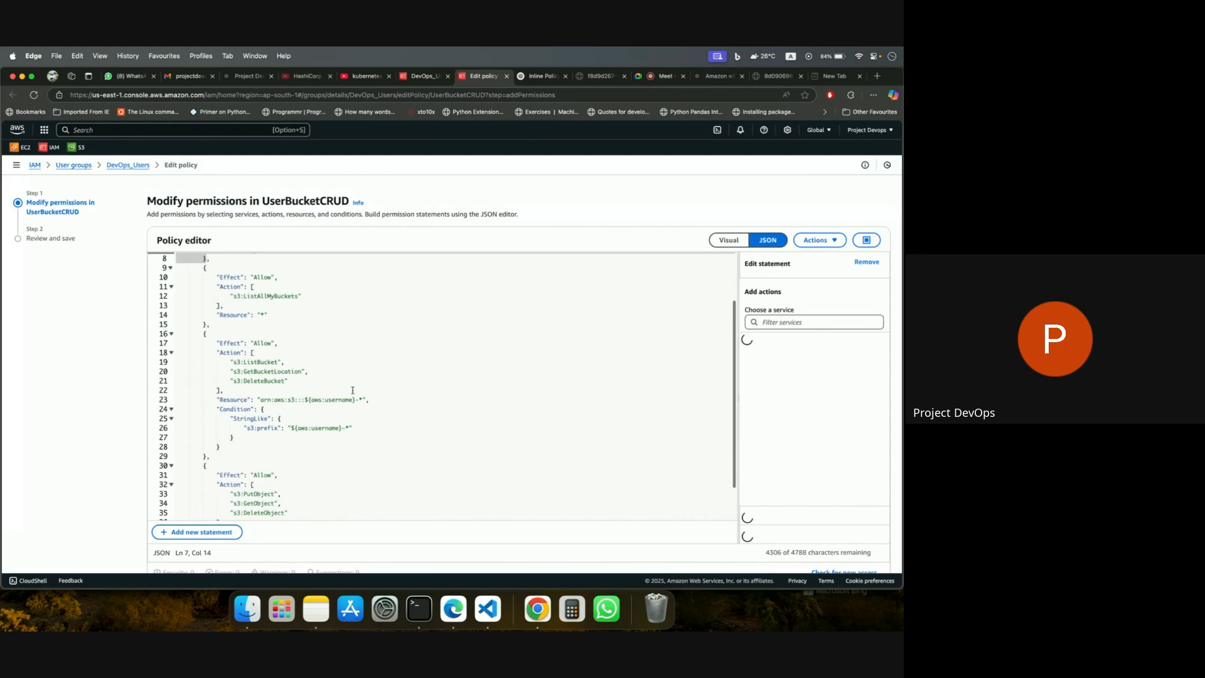
pyautogui.scroll(-2, 353, 389)
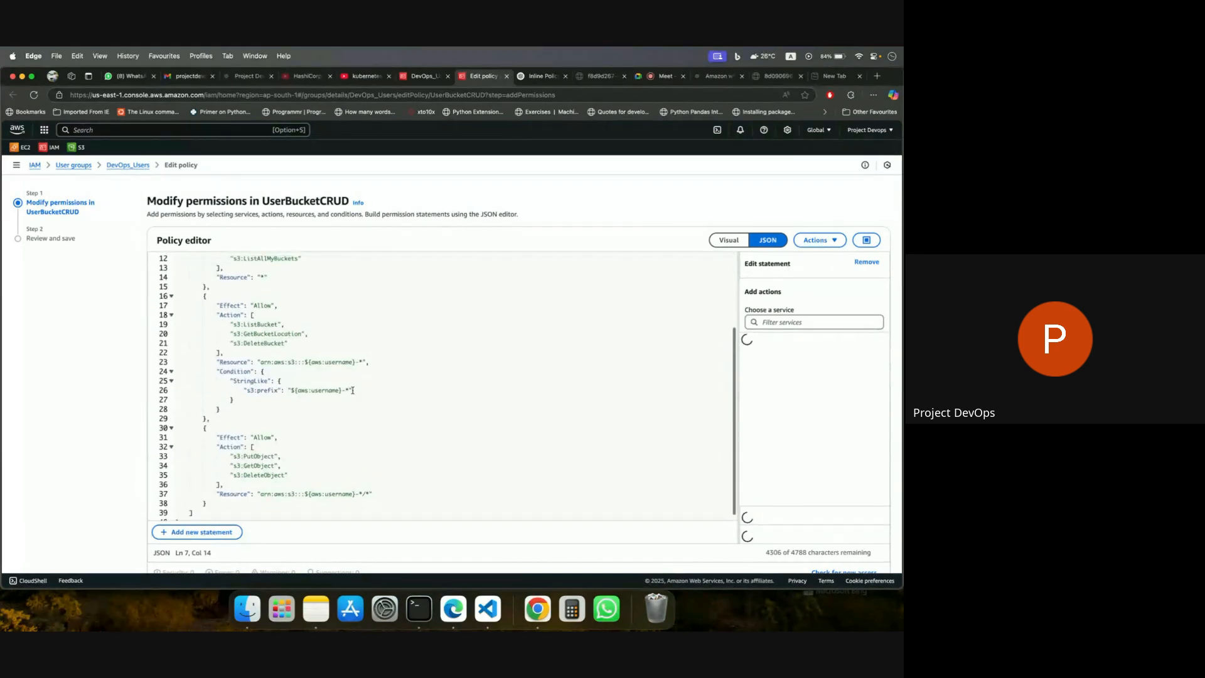
pyautogui.click(289, 343)
pyautogui.write(',')
pyautogui.press('Return')
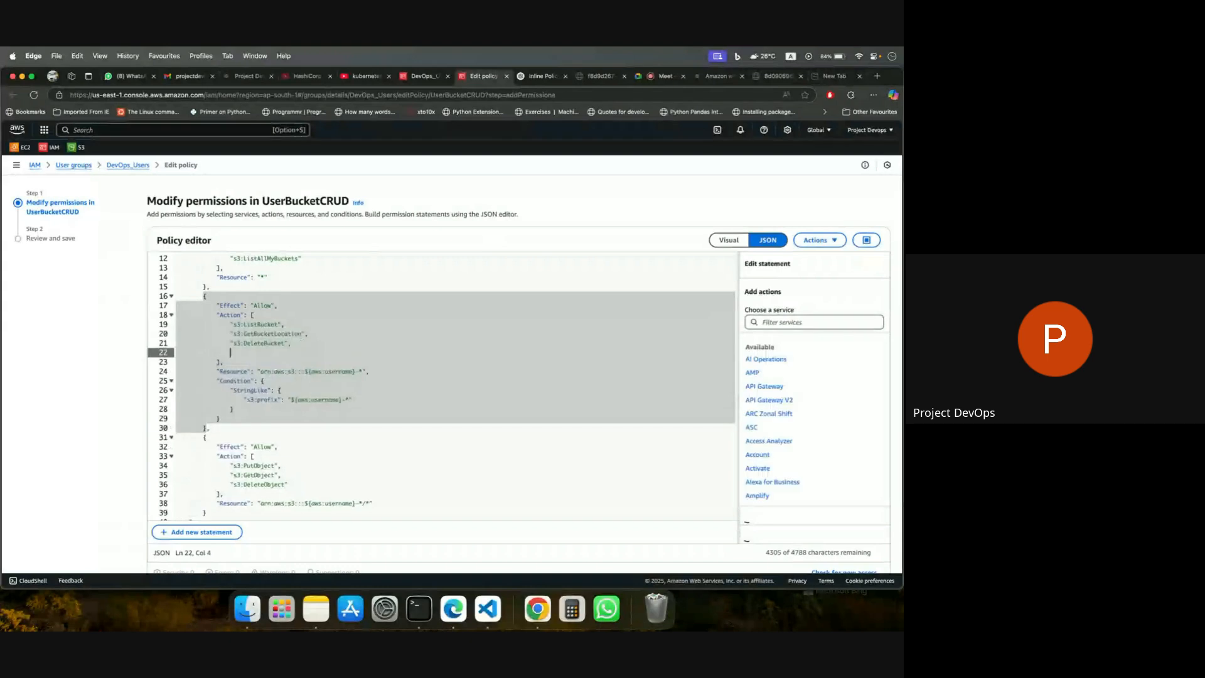
pyautogui.press('super+v')
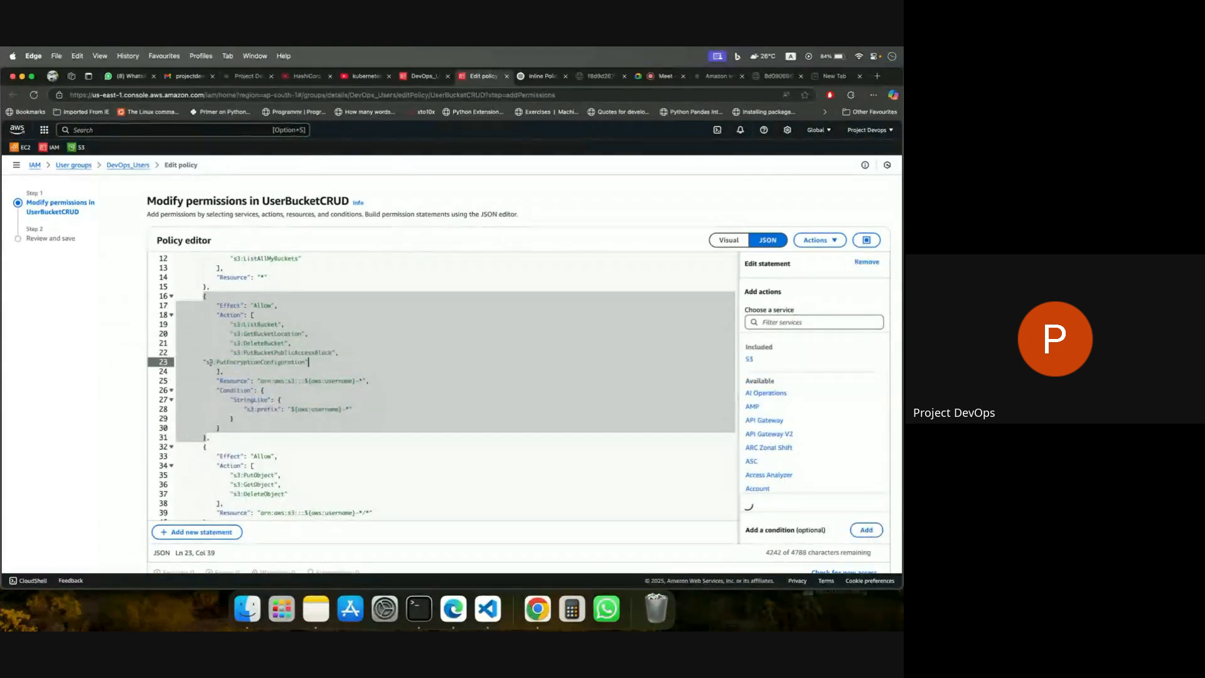
pyautogui.press('Tab')
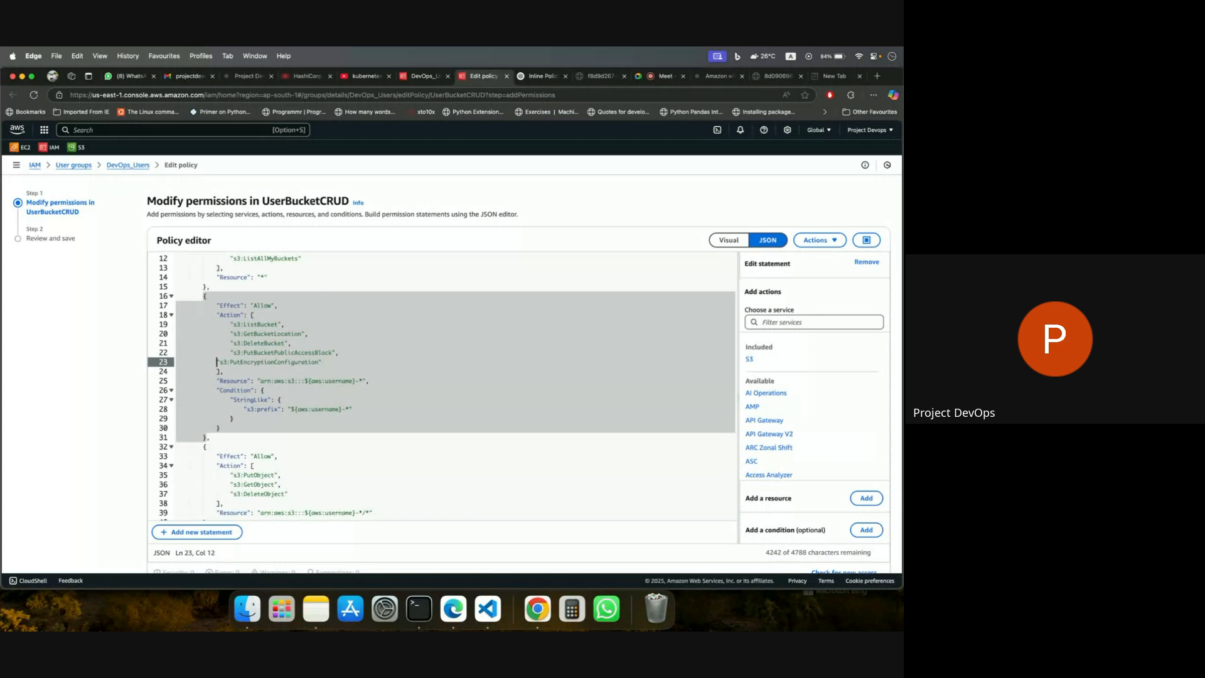
pyautogui.press('Tab')
# Check the rest of the edited policy JSON, proceed to the review, and save the changes to UserBucketCRUD.
pyautogui.scroll(-1, 527, 438)
pyautogui.scroll(-5, 797, 408)
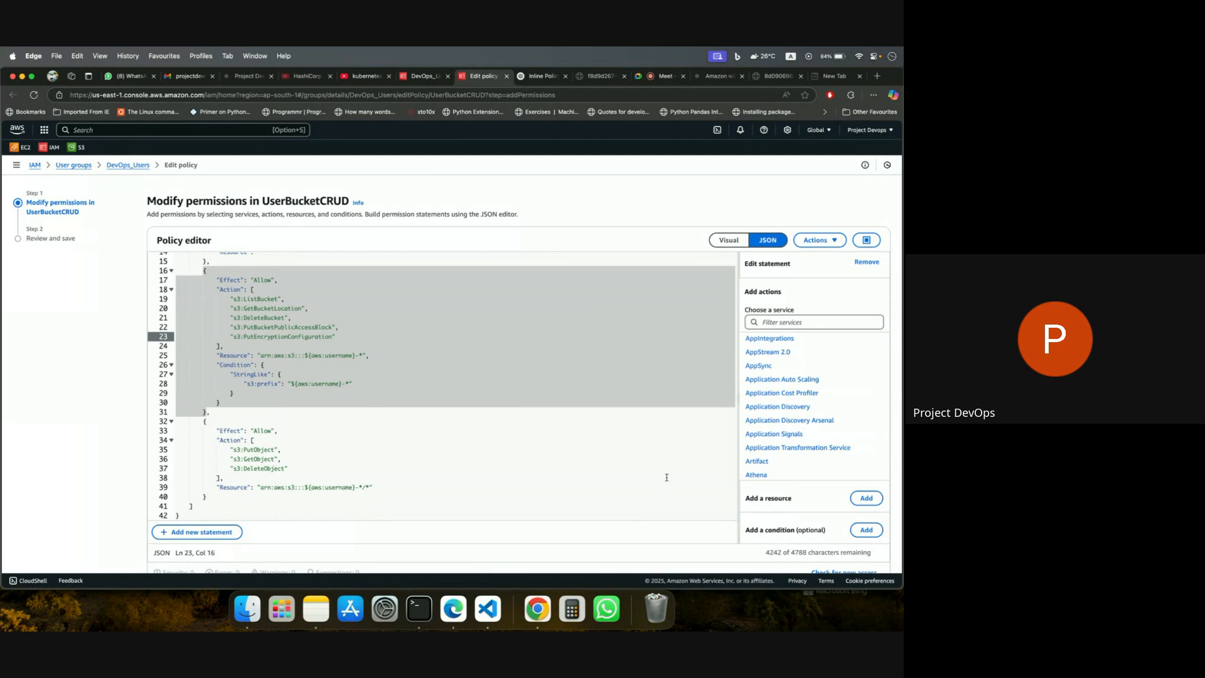
pyautogui.scroll(-2, 648, 539)
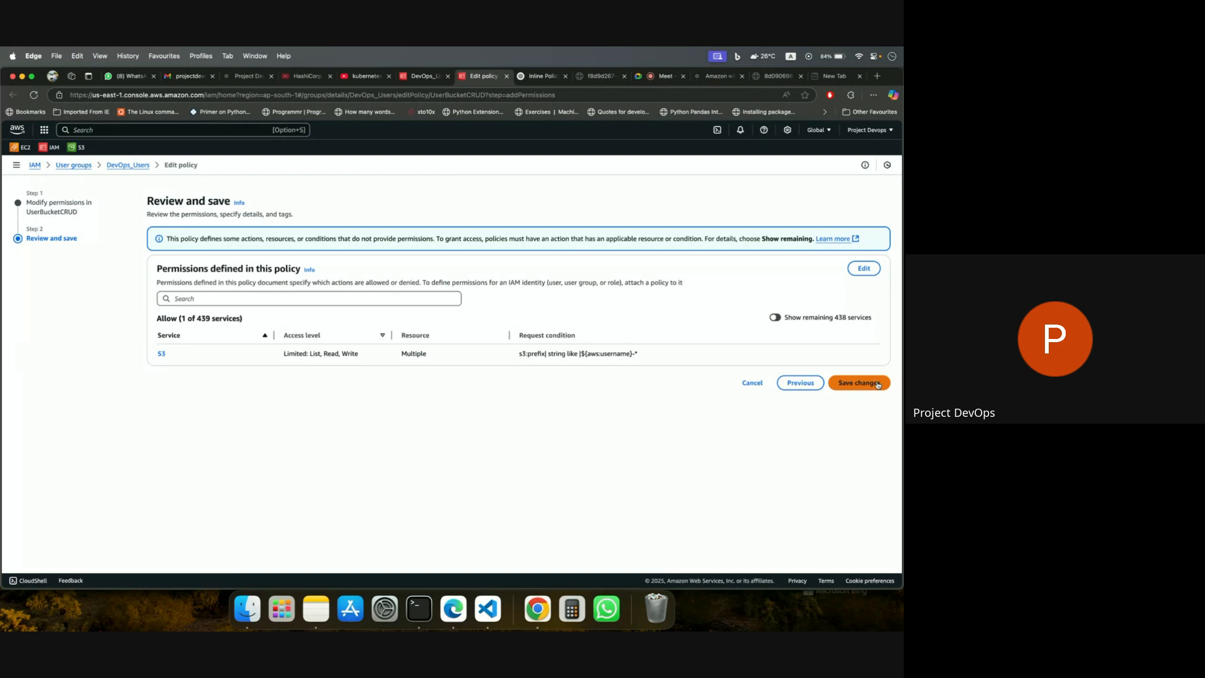
pyautogui.click(879, 382)
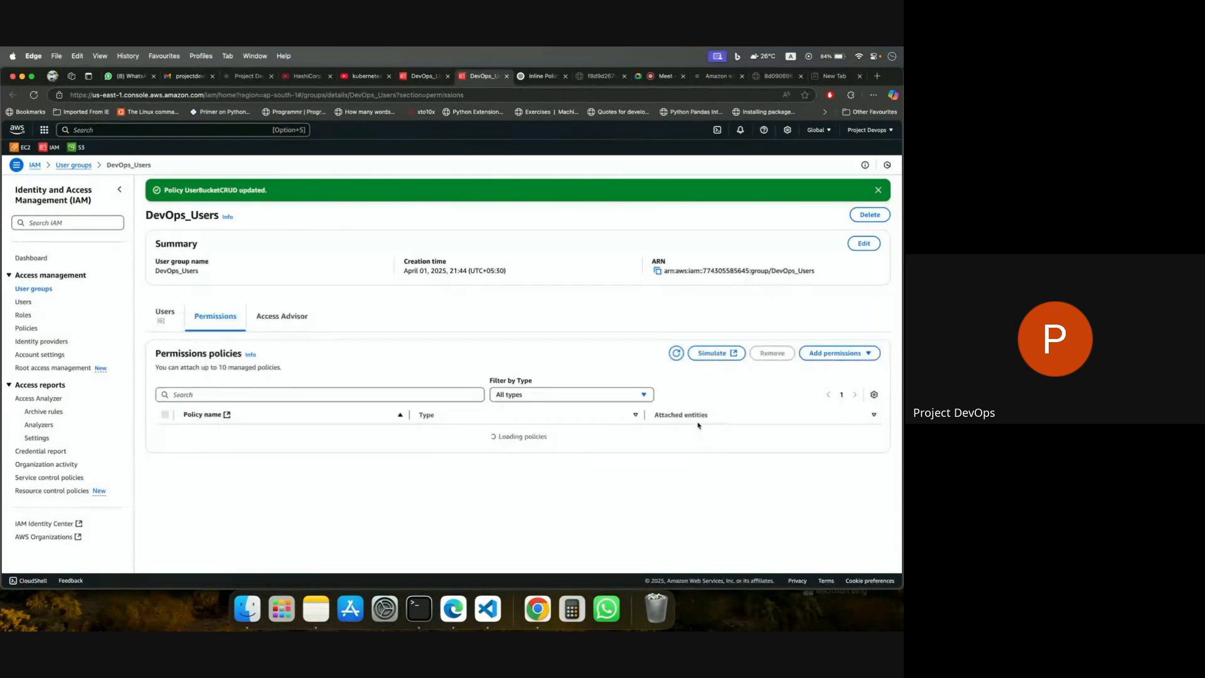
# Switch to Chrome, reload the S3 bucket list, and try to delete the project-devops-notes bucket.
pyautogui.click(537, 600)
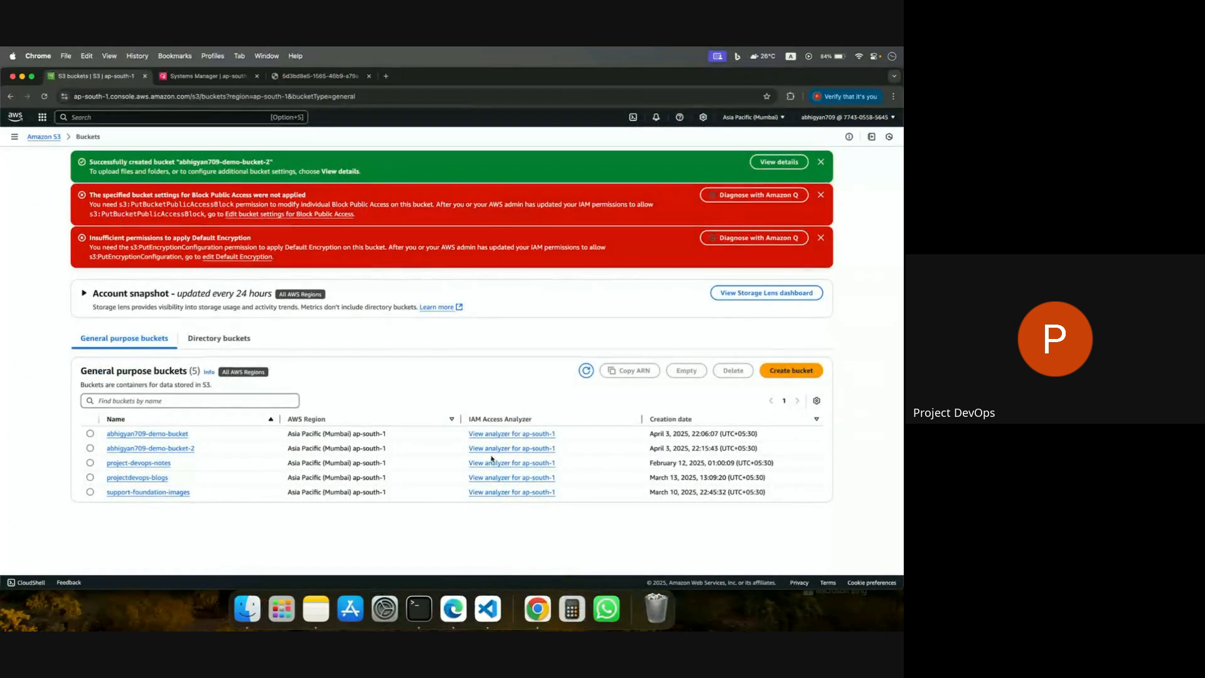
pyautogui.press('super+r')
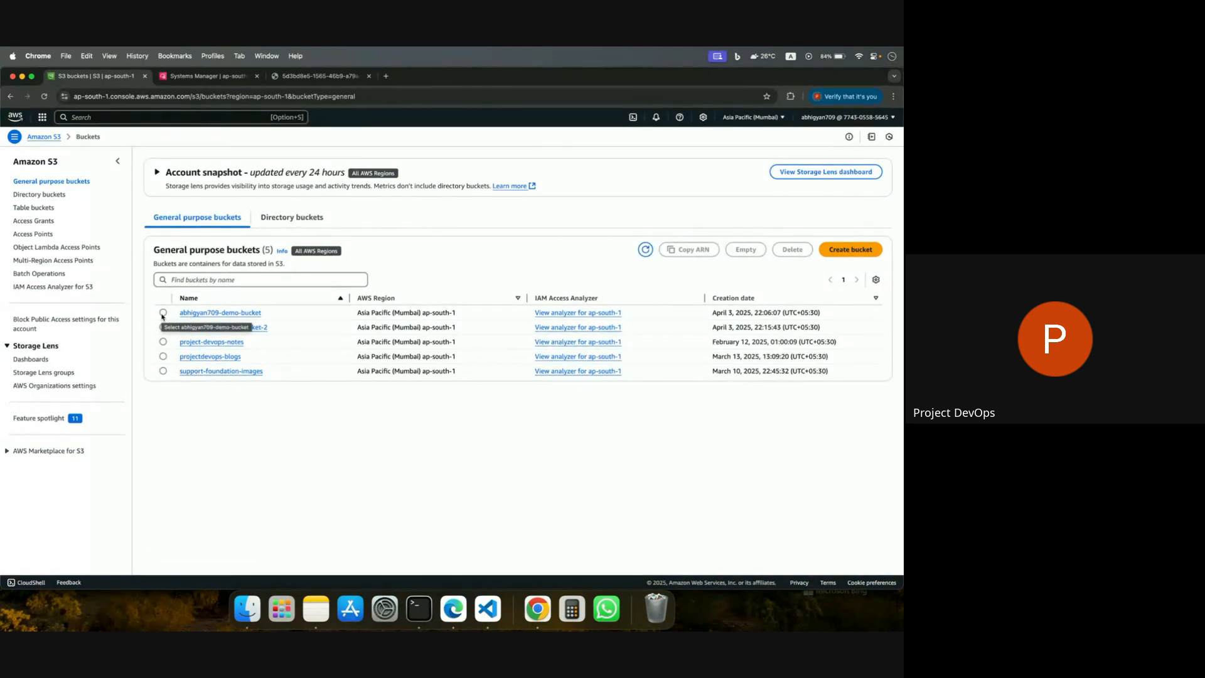
pyautogui.click(162, 313)
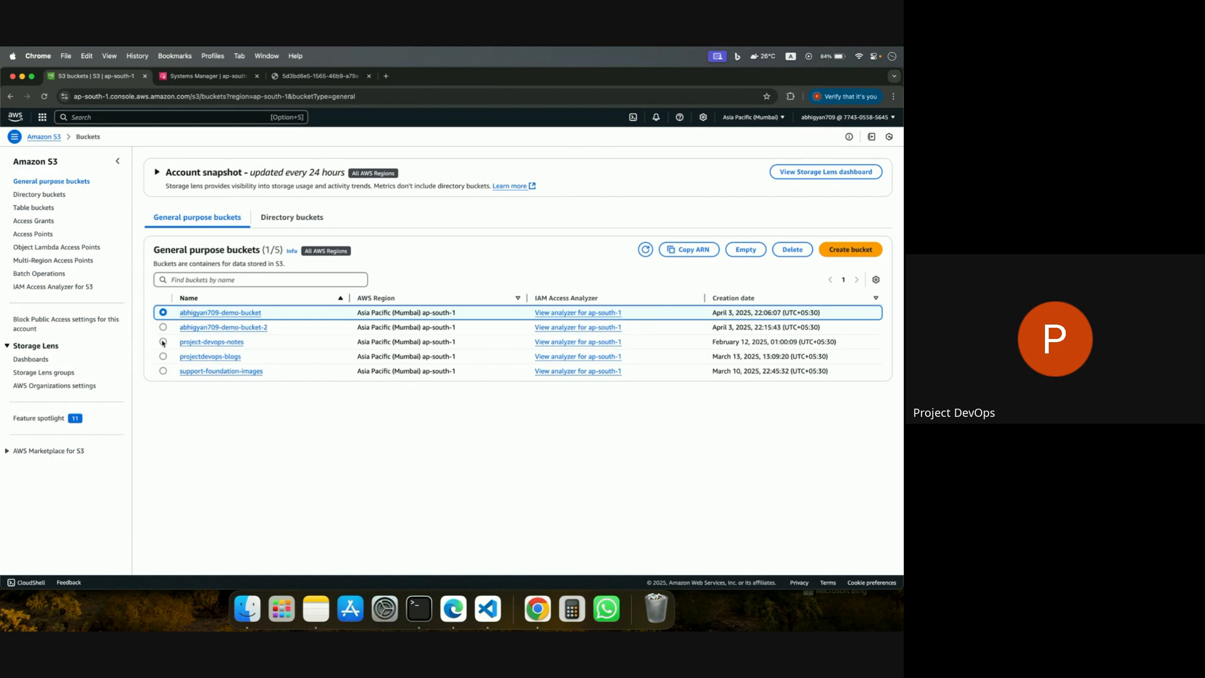
pyautogui.click(162, 341)
pyautogui.click(791, 251)
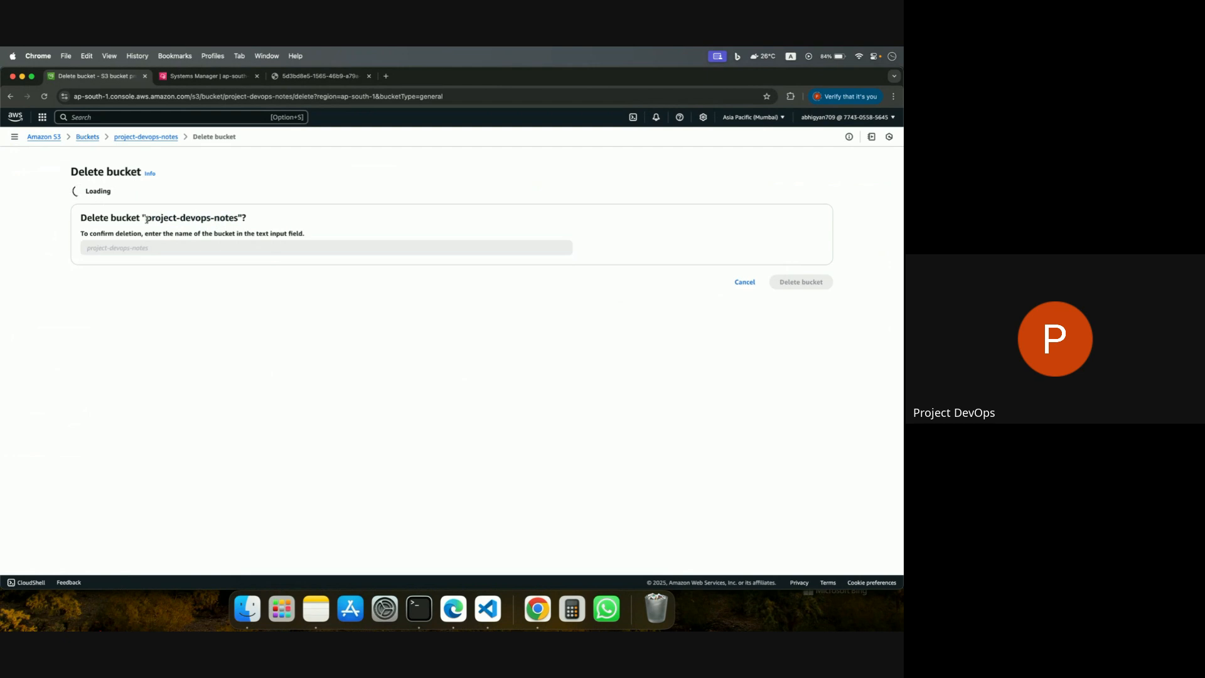
pyautogui.moveTo(146, 217); pyautogui.dragTo(237, 220)
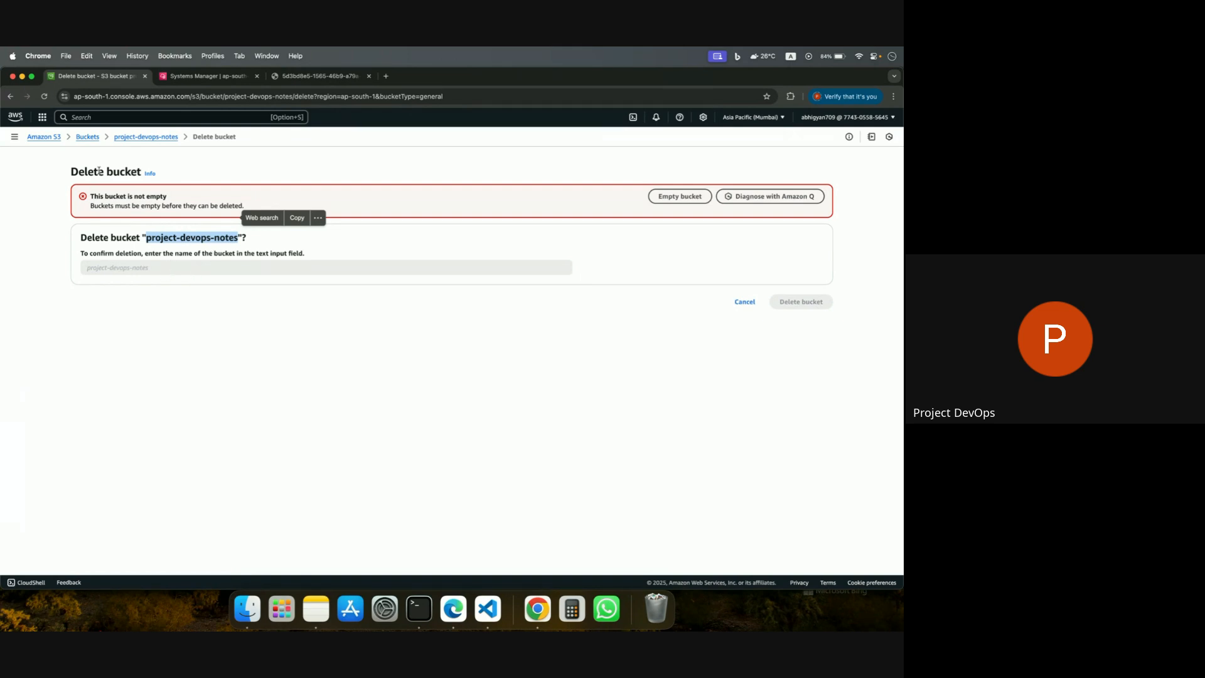
# Try to permanently delete the first and last PDF objects in the project-devops-notes bucket, confirming with "permanently delete".
pyautogui.click(151, 138)
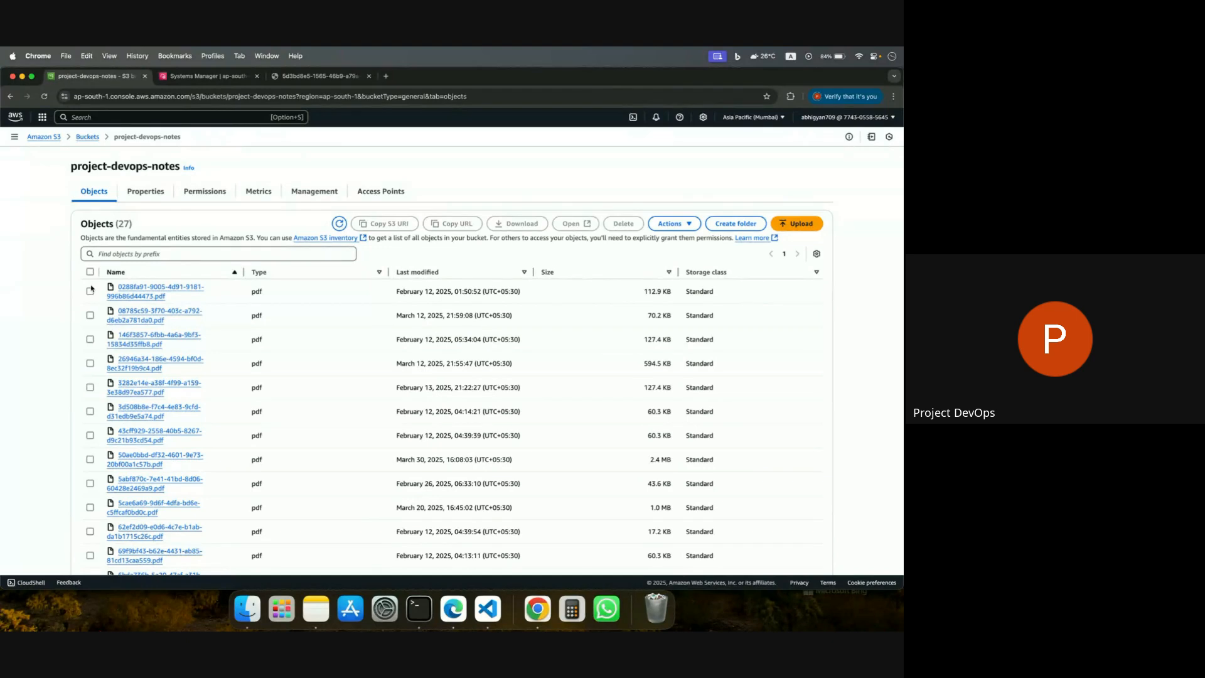
pyautogui.click(89, 290)
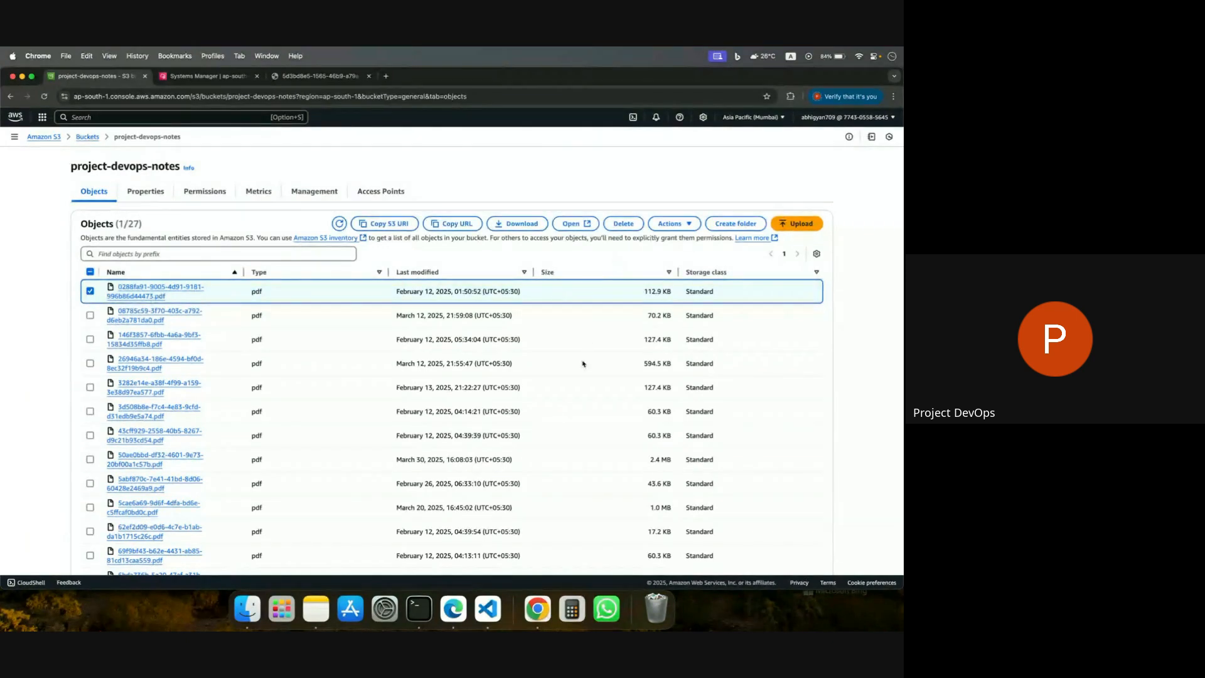
pyautogui.scroll(-10, 580, 367)
pyautogui.click(90, 533)
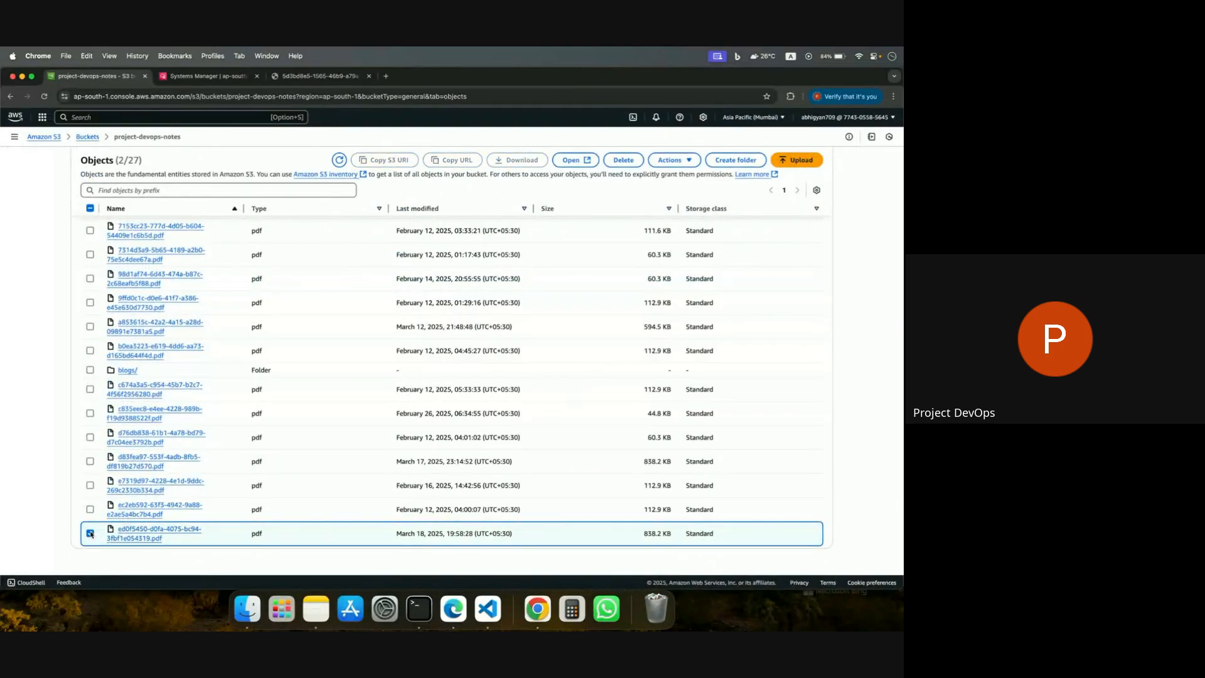
pyautogui.click(623, 161)
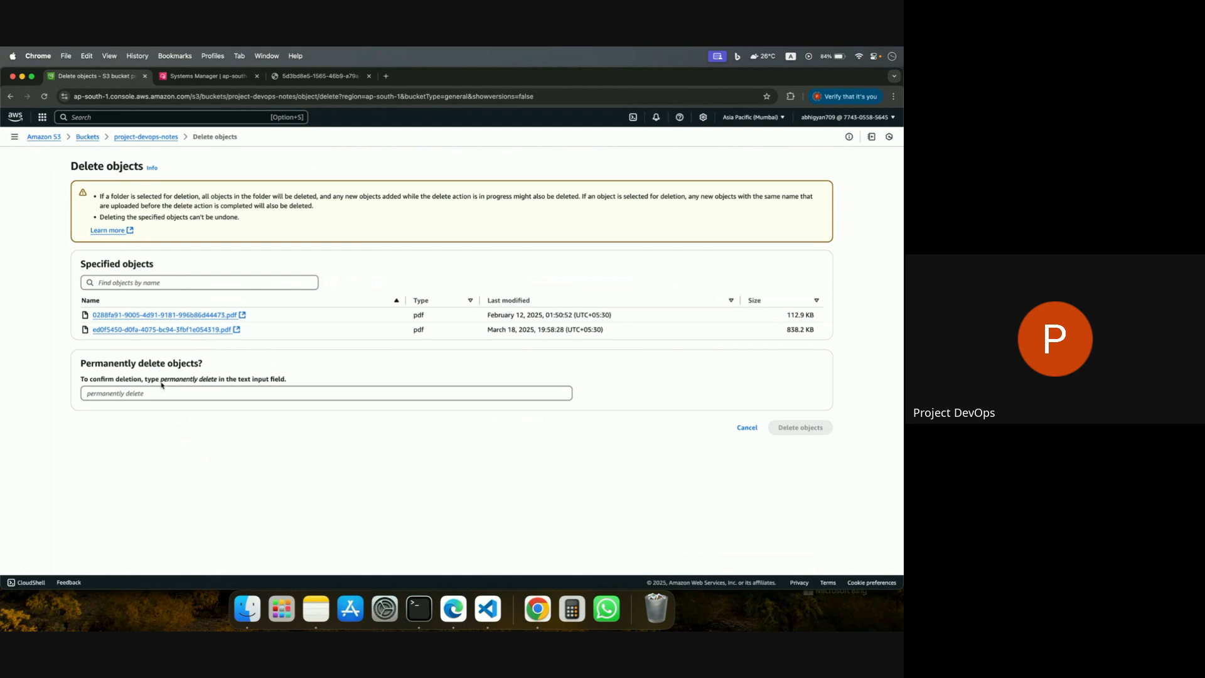
pyautogui.moveTo(160, 385); pyautogui.dragTo(217, 385)
pyautogui.press('super+c')
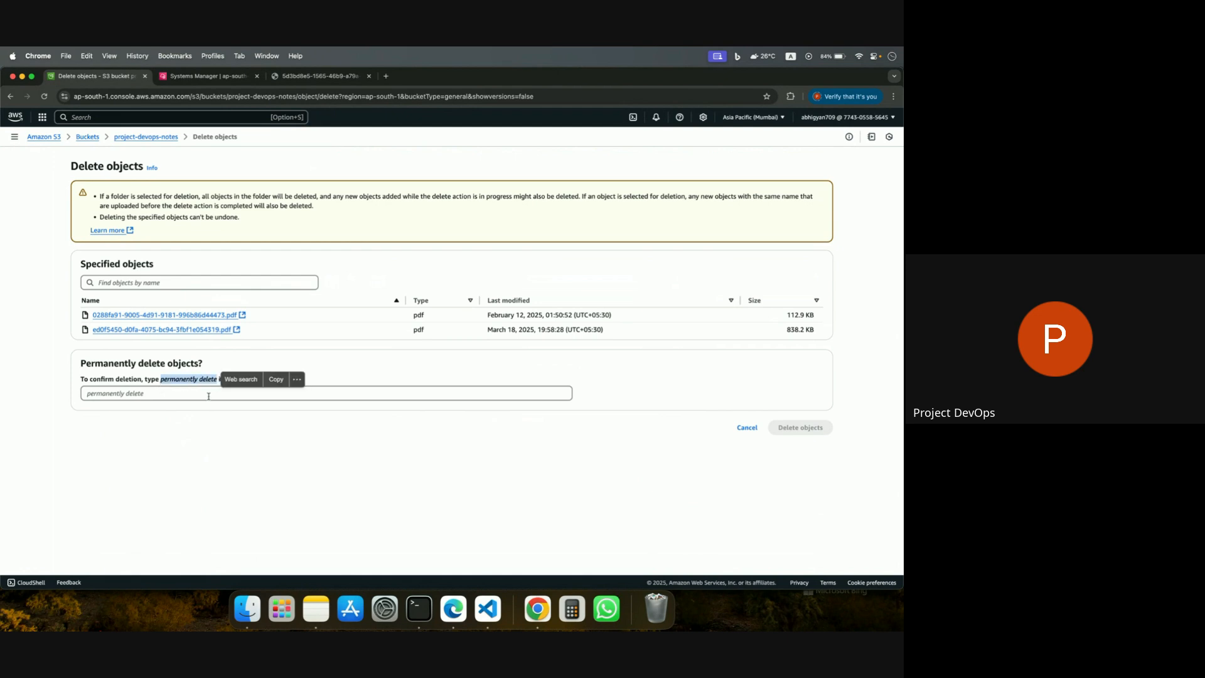
pyautogui.click(224, 394)
pyautogui.press('super+v')
pyautogui.click(792, 427)
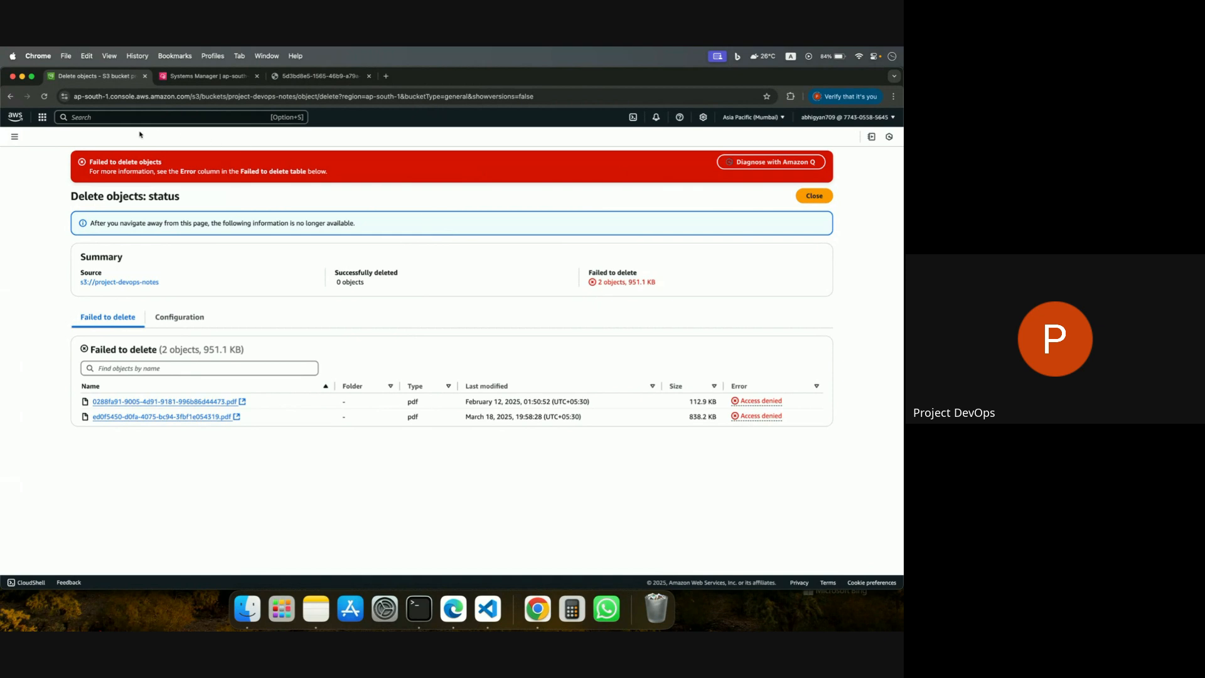
# Return to the bucket list, start deleting the first demo bucket, and proceed to emptying it.
pyautogui.click(10, 97)
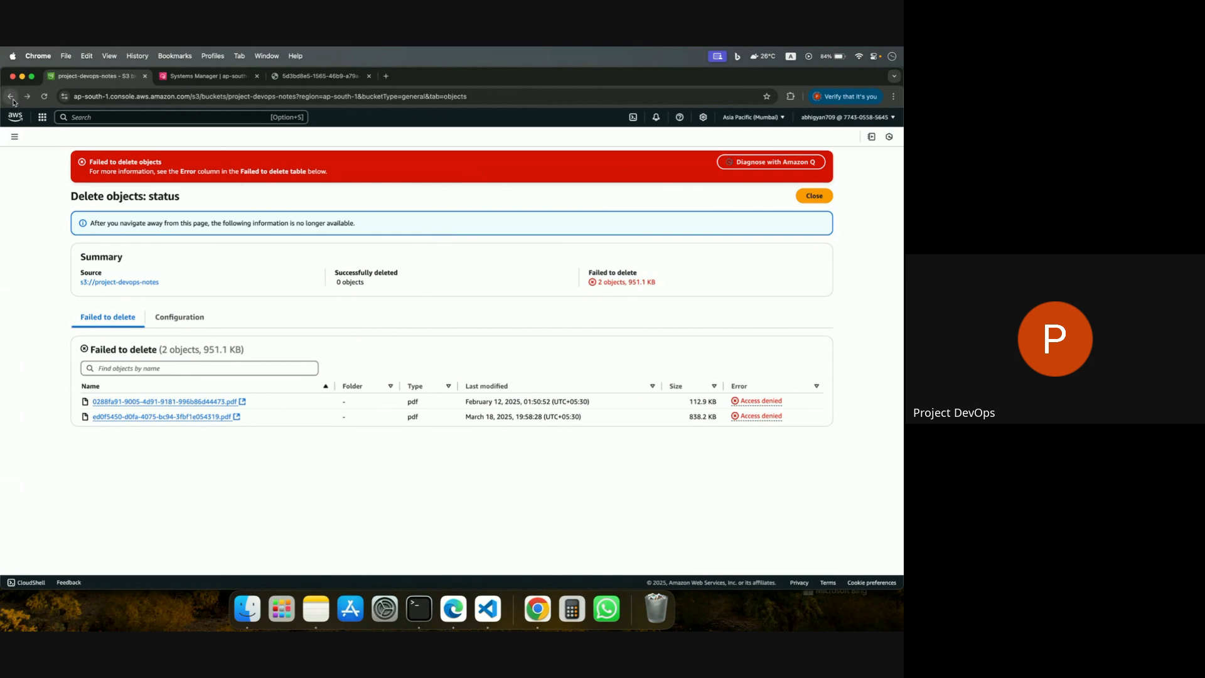
pyautogui.click(11, 97)
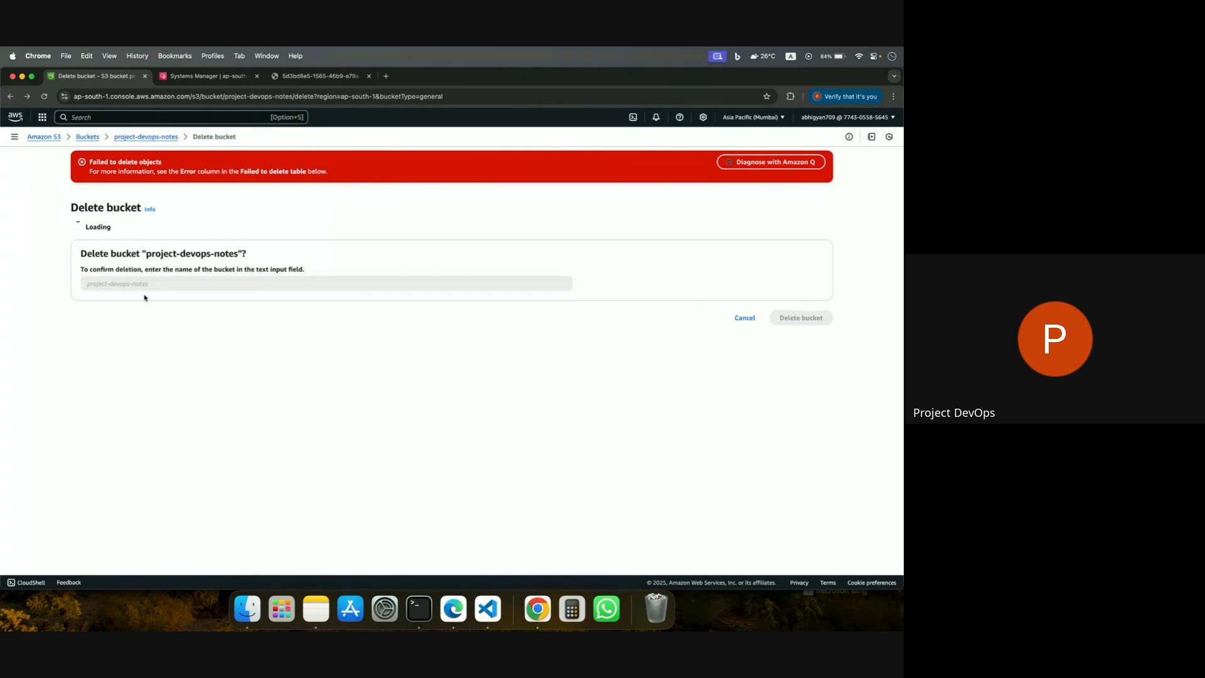
pyautogui.click(137, 139)
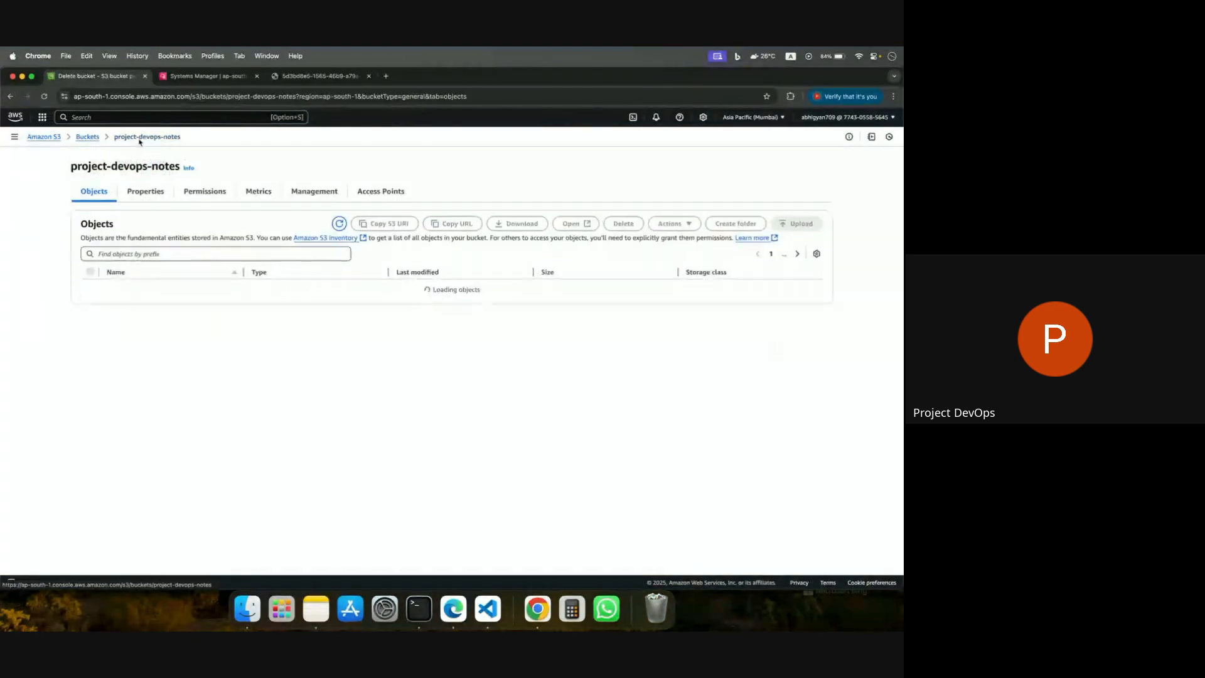
pyautogui.click(81, 138)
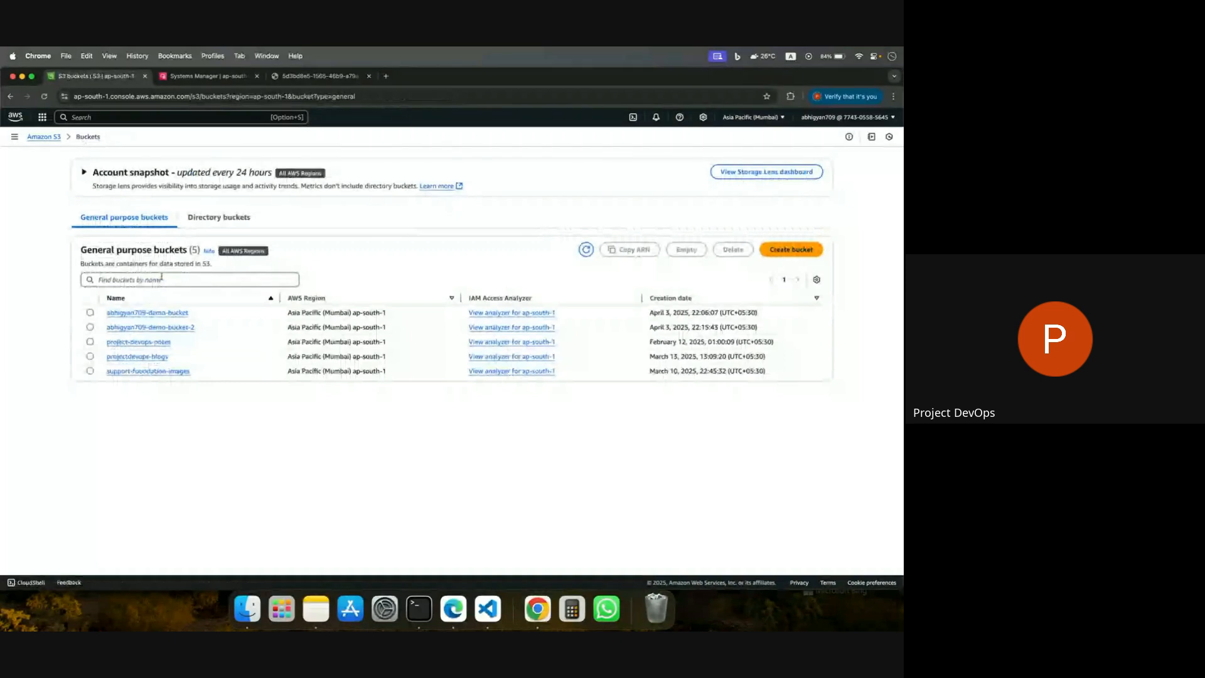
pyautogui.click(89, 311)
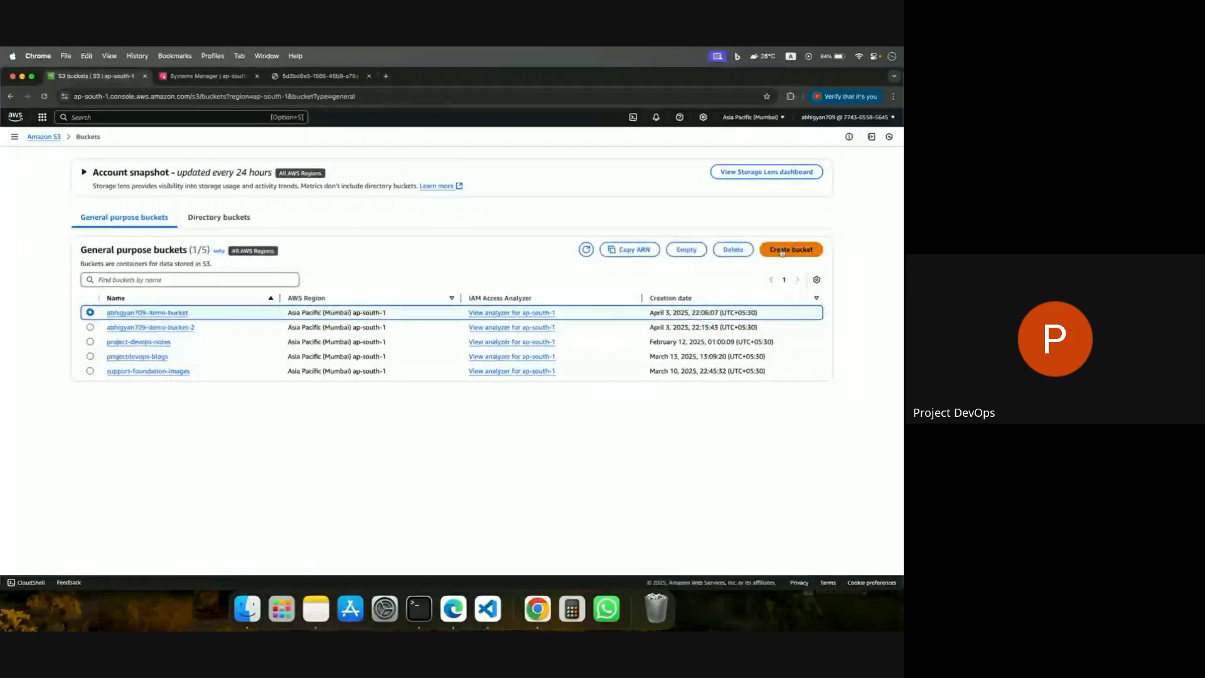
pyautogui.click(742, 253)
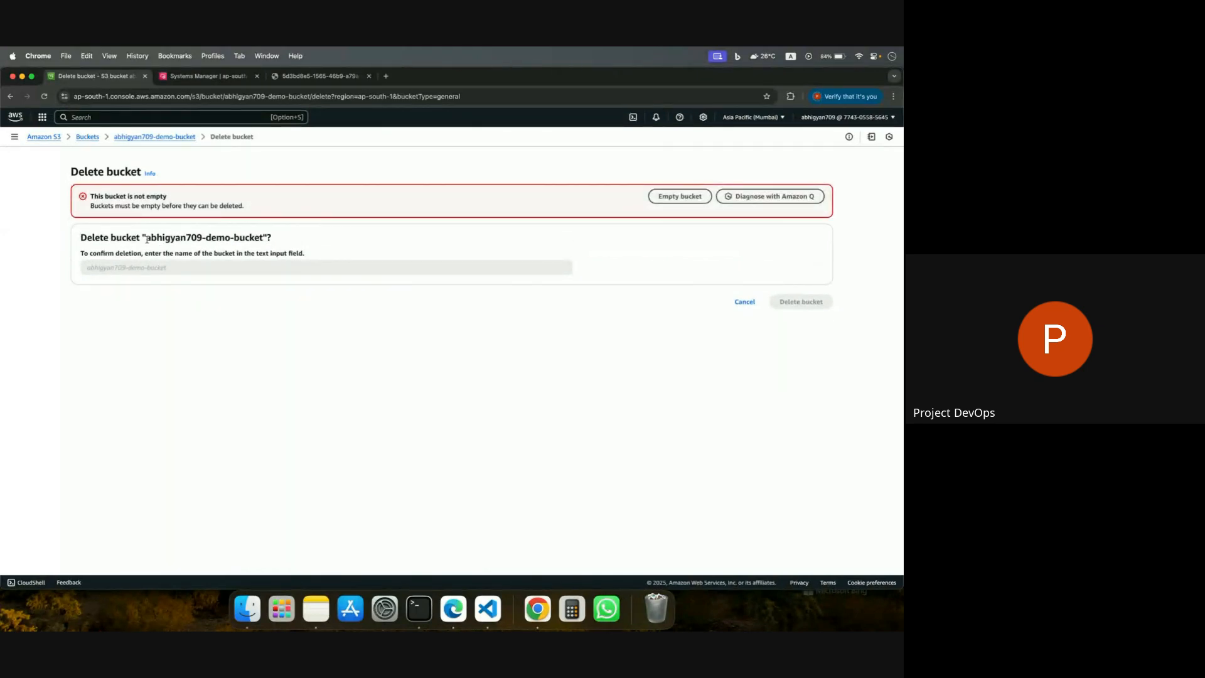
pyautogui.click(663, 197)
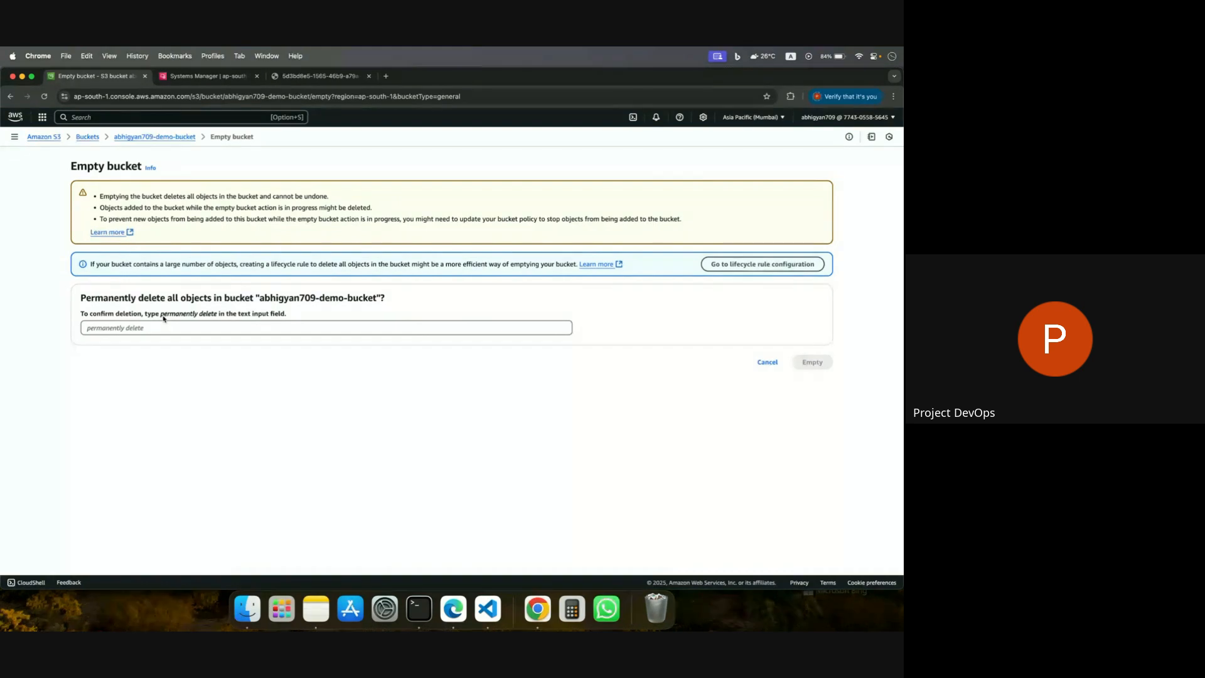
# Try to empty the first demo bucket, confirming with "permanently delete", and exit to the bucket list.
pyautogui.moveTo(161, 314); pyautogui.dragTo(218, 318)
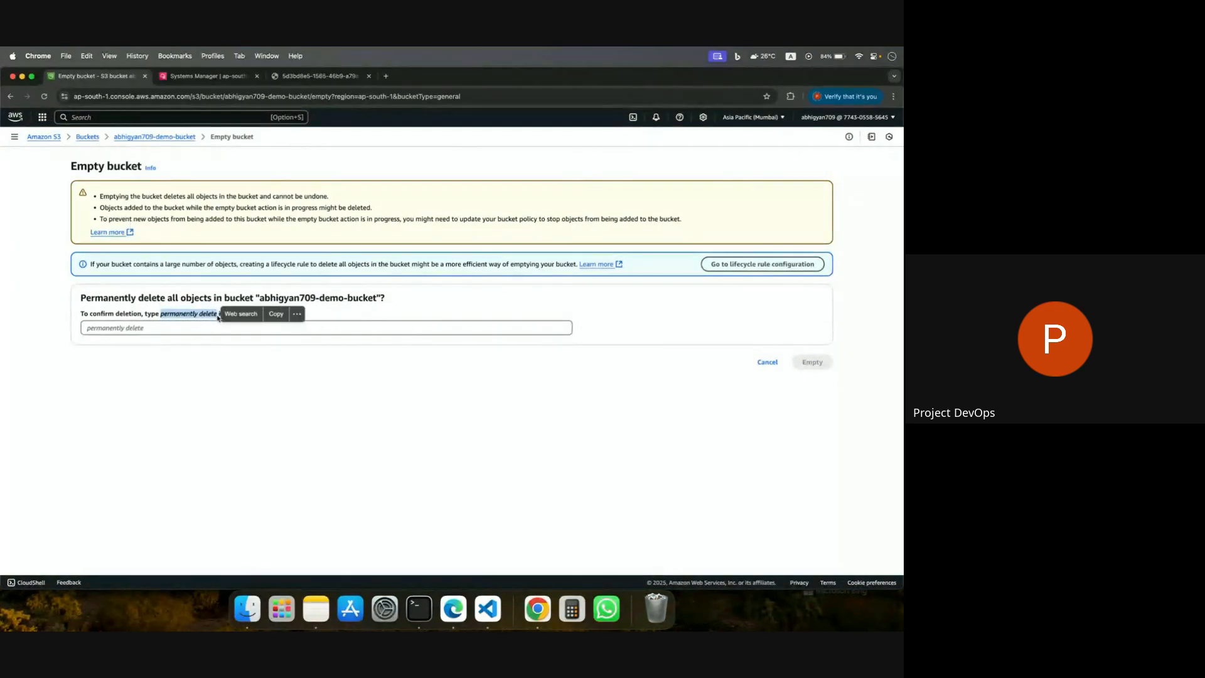
pyautogui.click(186, 316)
pyautogui.click(162, 315)
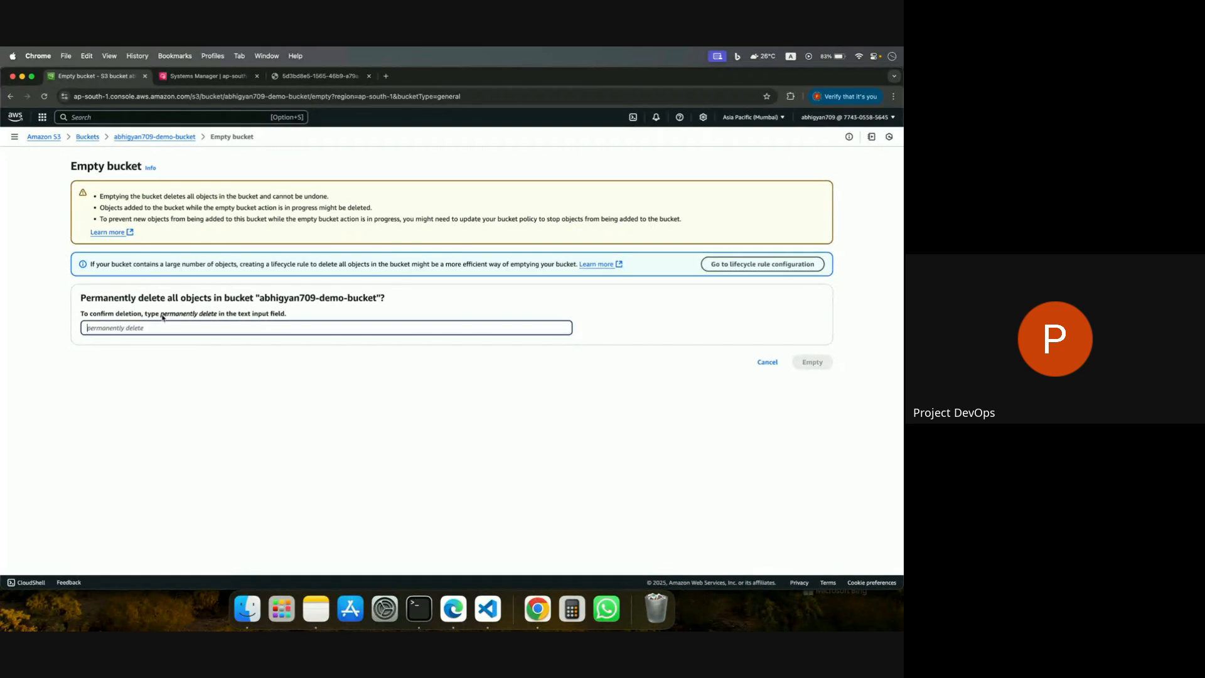
pyautogui.moveTo(162, 315); pyautogui.dragTo(219, 316)
pyautogui.click(154, 350)
pyautogui.press('super+c')
pyautogui.click(179, 327)
pyautogui.press('super+v')
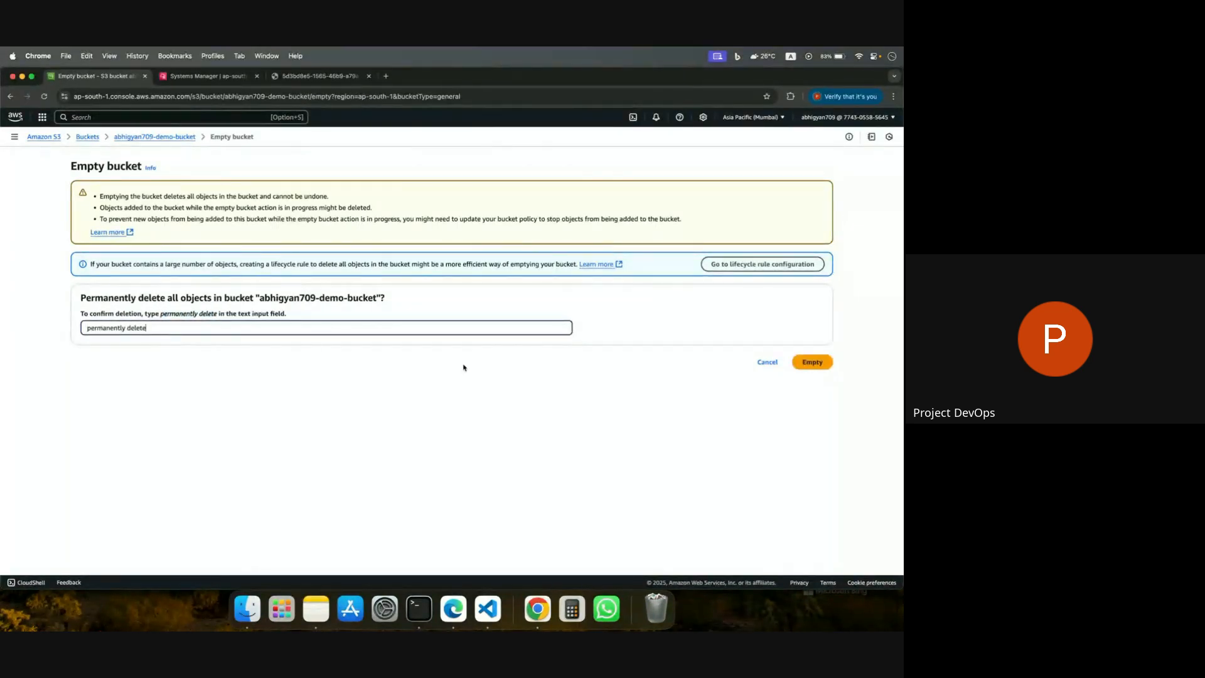
pyautogui.click(827, 367)
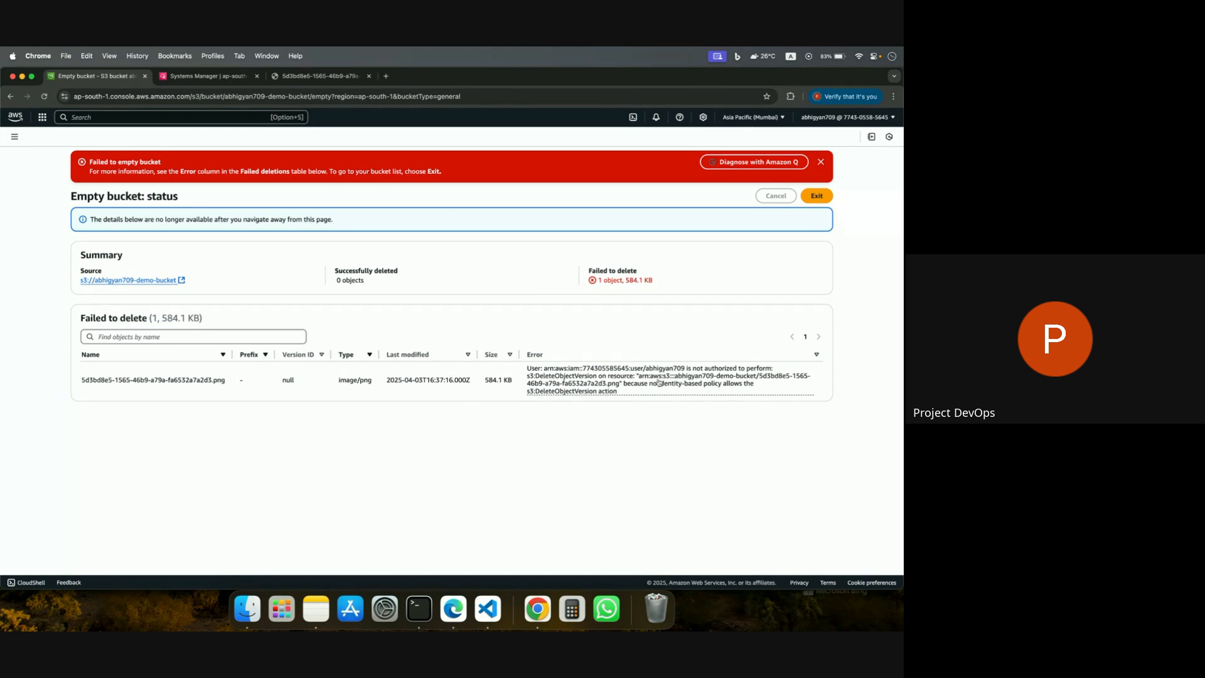
pyautogui.click(816, 197)
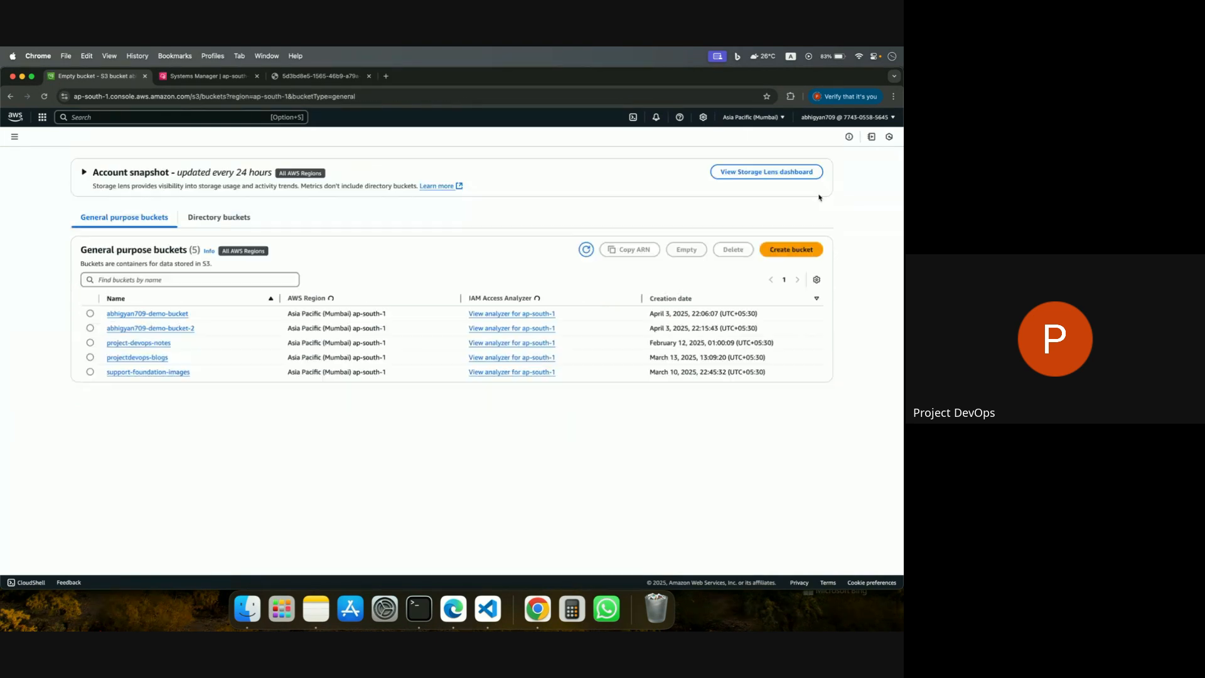
# Try to delete the second demo bucket, confirming with its full bucket name.
pyautogui.click(90, 327)
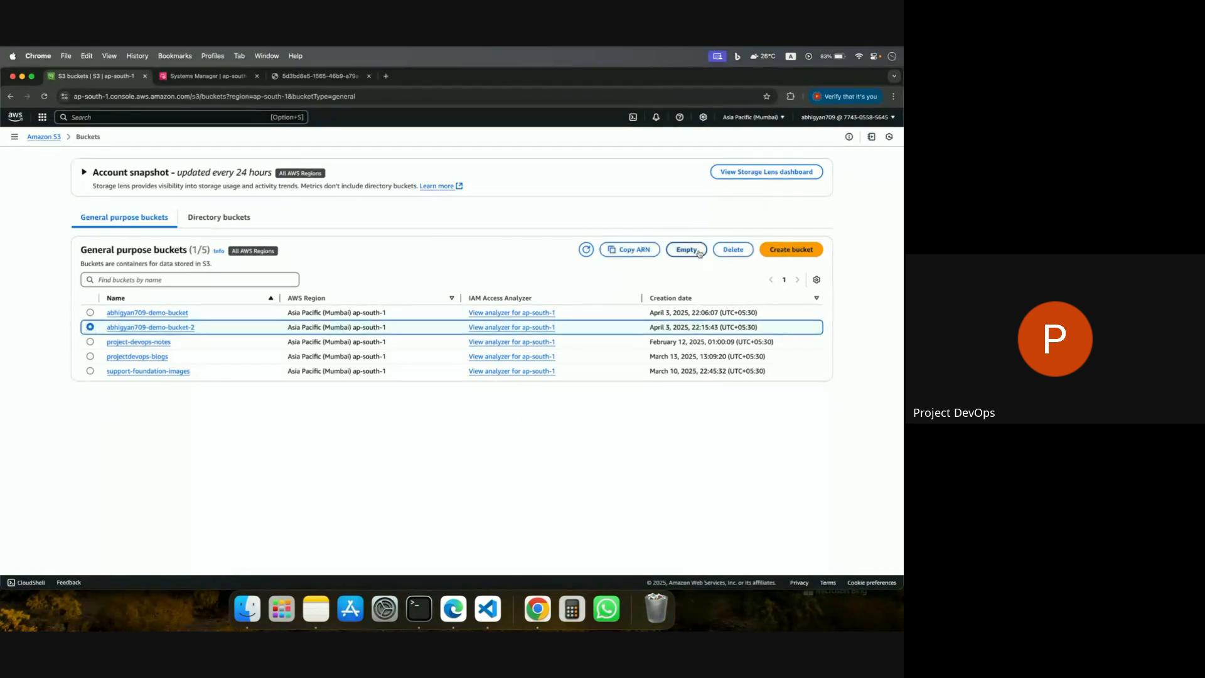
pyautogui.click(747, 250)
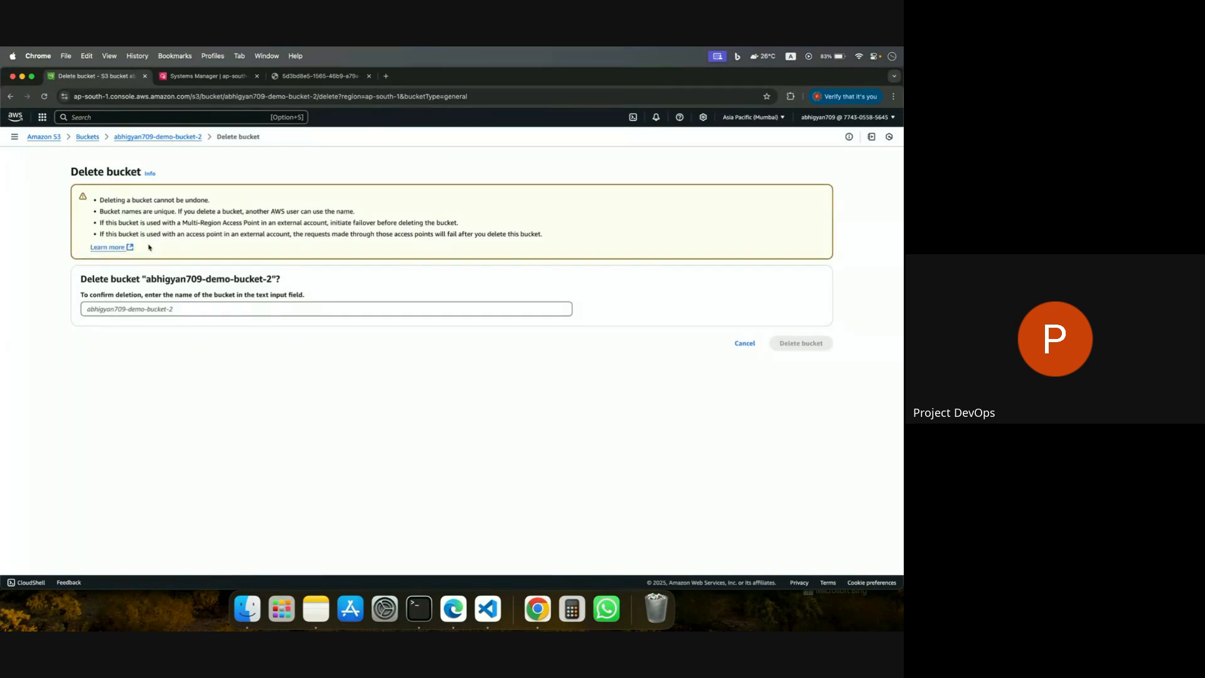
pyautogui.moveTo(145, 279); pyautogui.dragTo(271, 282)
pyautogui.press('super+c')
pyautogui.click(245, 307)
pyautogui.press('super+v')
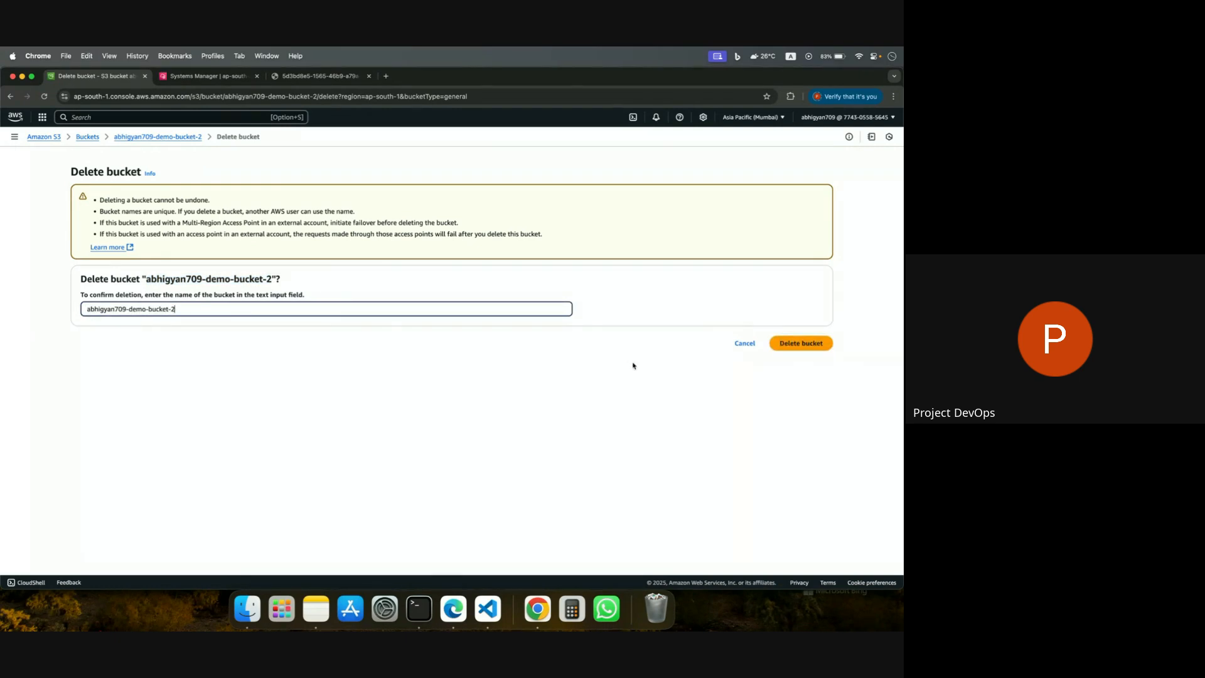
pyautogui.click(818, 345)
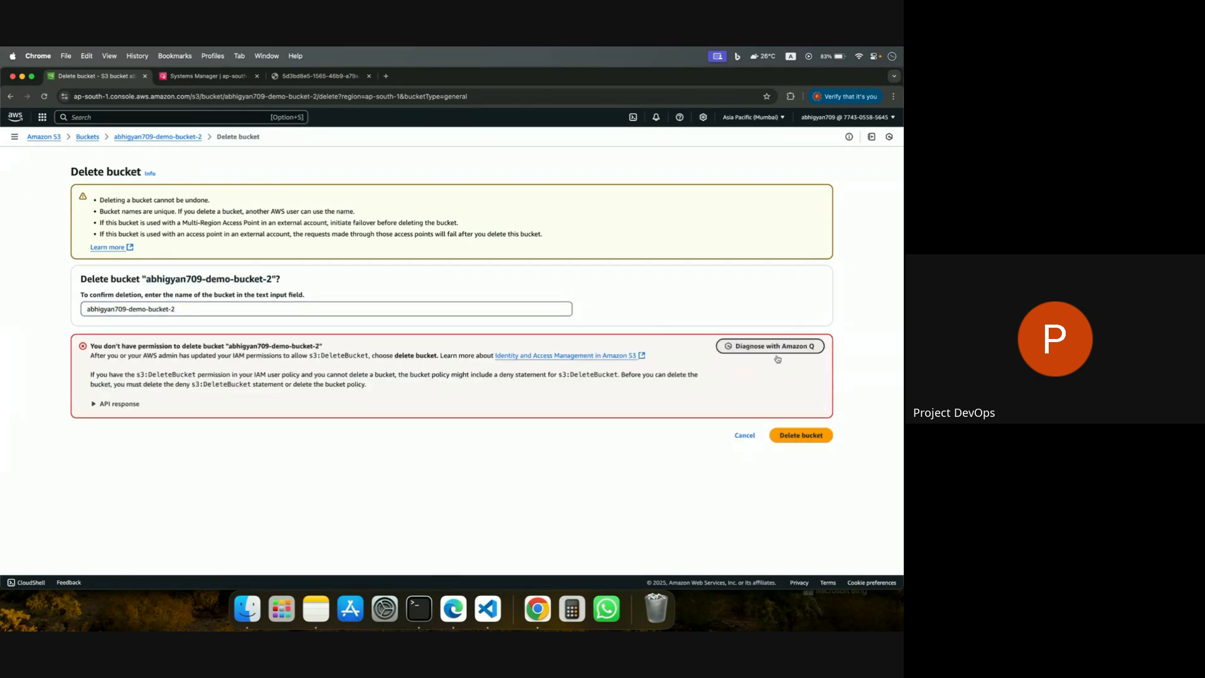
# Copy the bucket deletion error including its expanded API response, switch to Edge, and send it to the Inline Policy for S3 chat in ChatGPT.
pyautogui.click(96, 405)
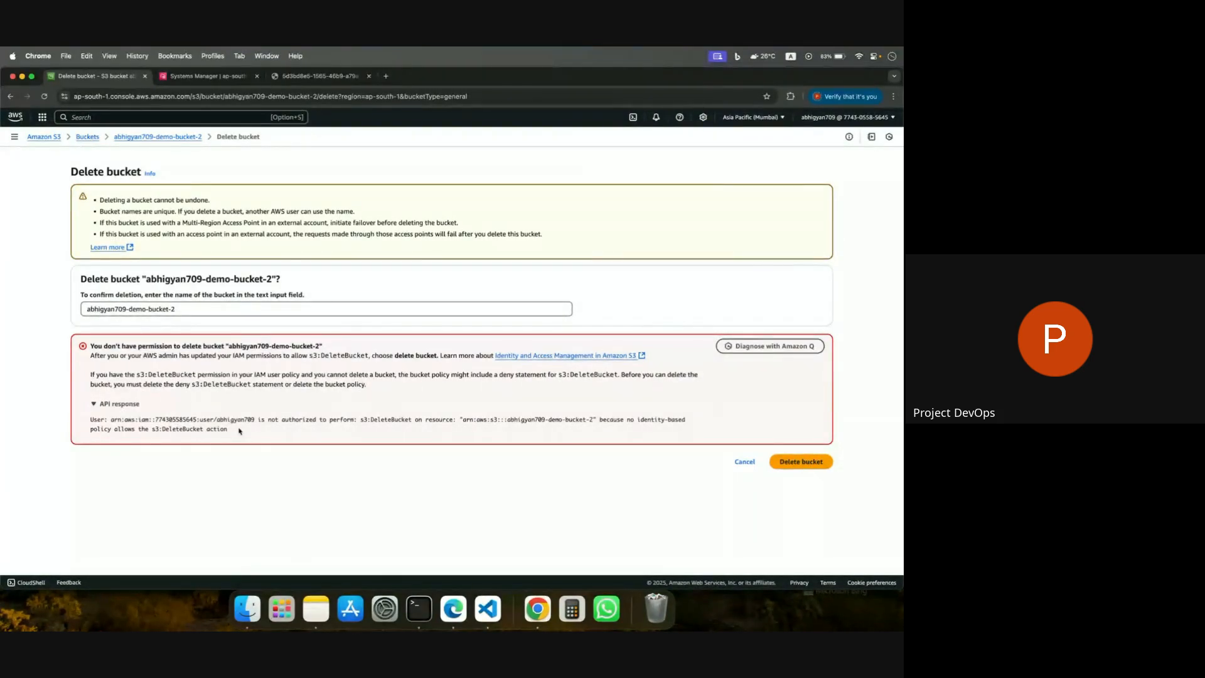
pyautogui.moveTo(245, 433); pyautogui.dragTo(70, 373)
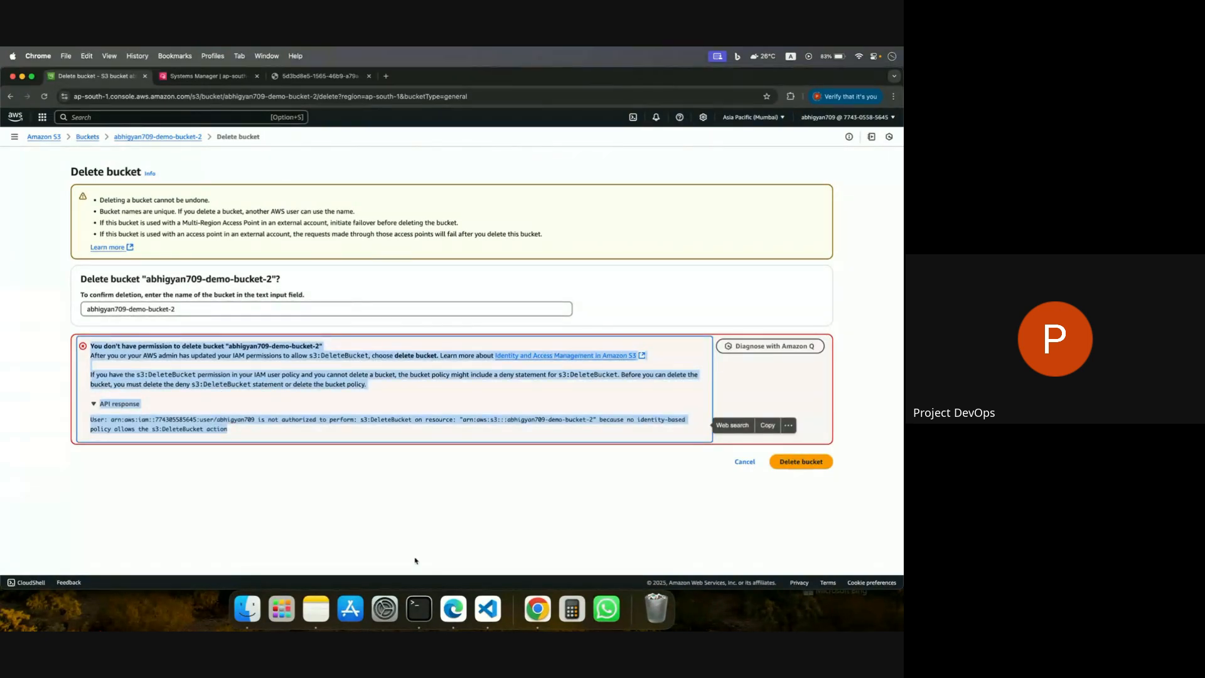
pyautogui.click(453, 608)
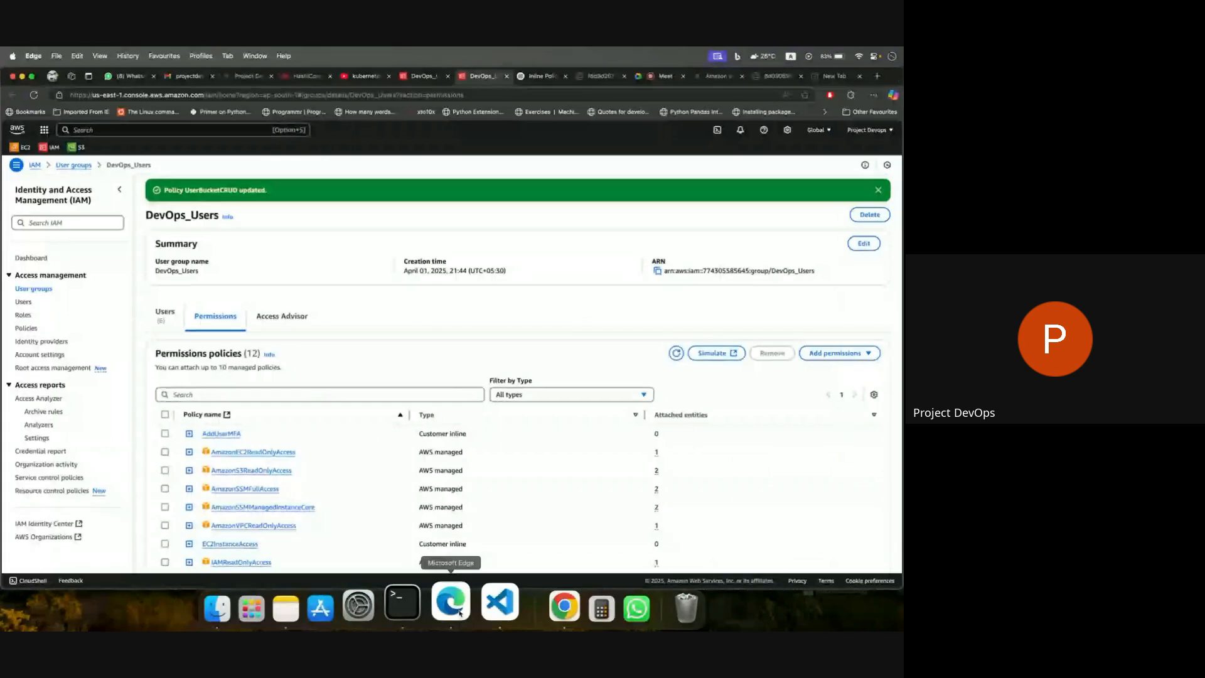
pyautogui.click(544, 76)
pyautogui.click(416, 539)
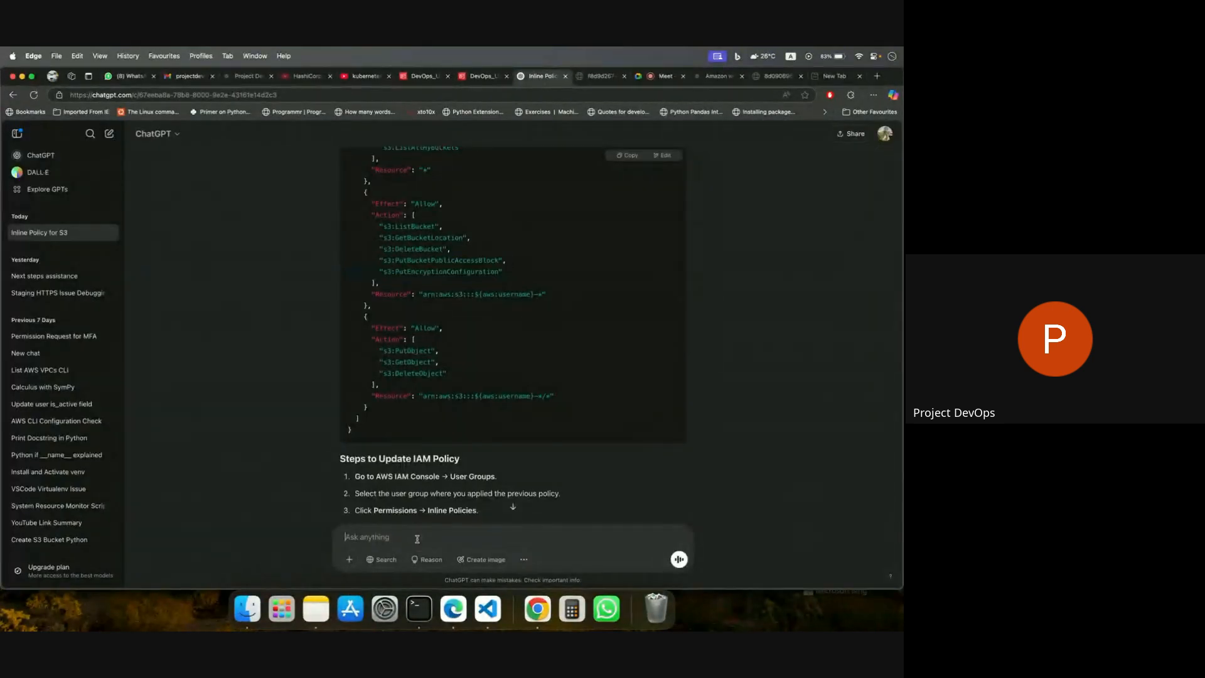
pyautogui.press('super+v')
pyautogui.press('Return')
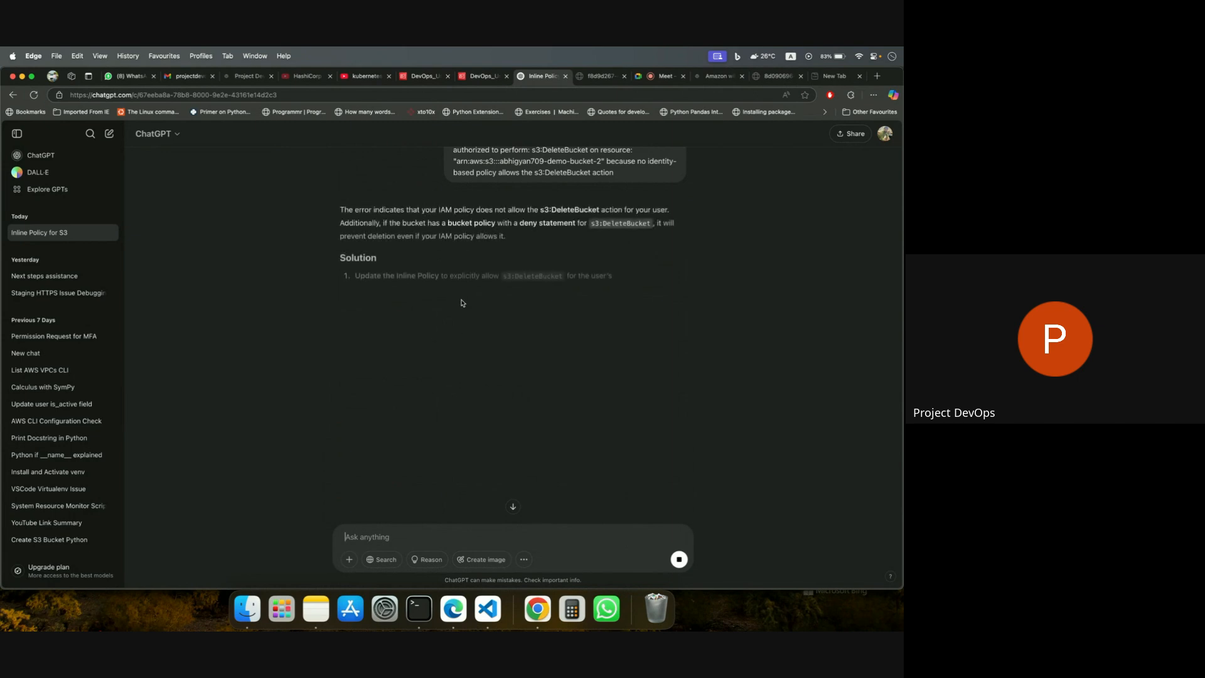
# Examine ChatGPT's updated IAM inline policy and compare it with the JSON of UserBucketCRUD in the DevOps_Users group.
pyautogui.scroll(-1, 466, 338)
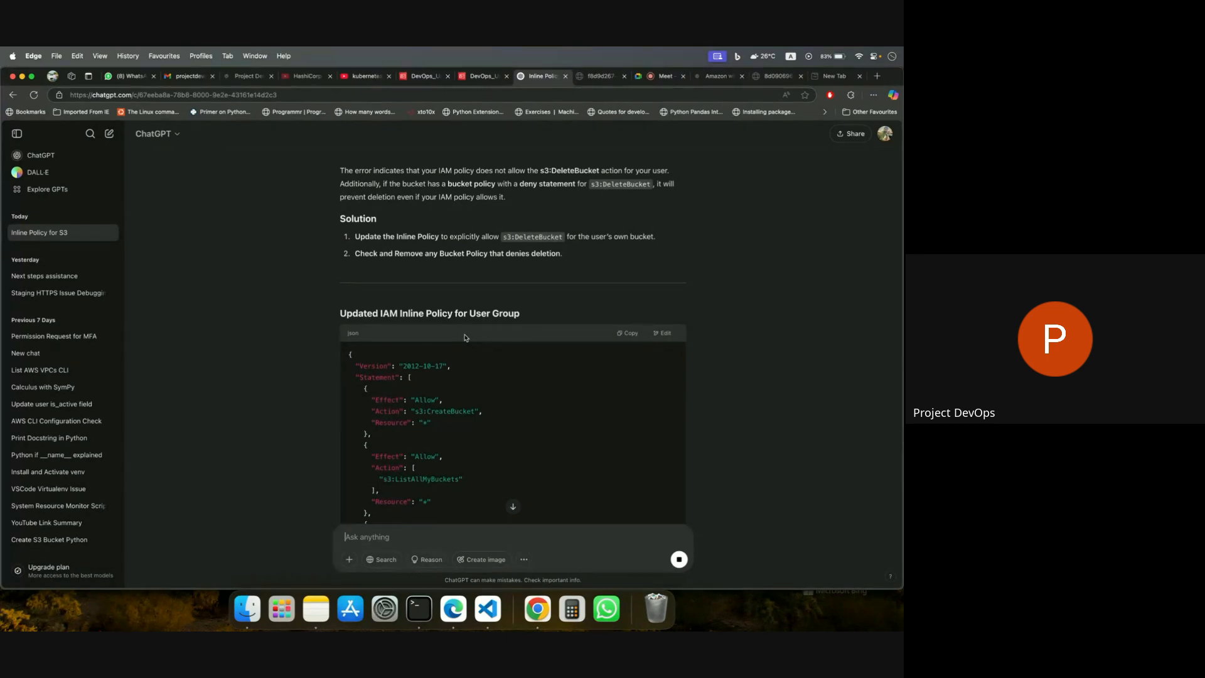
pyautogui.scroll(-5, 466, 338)
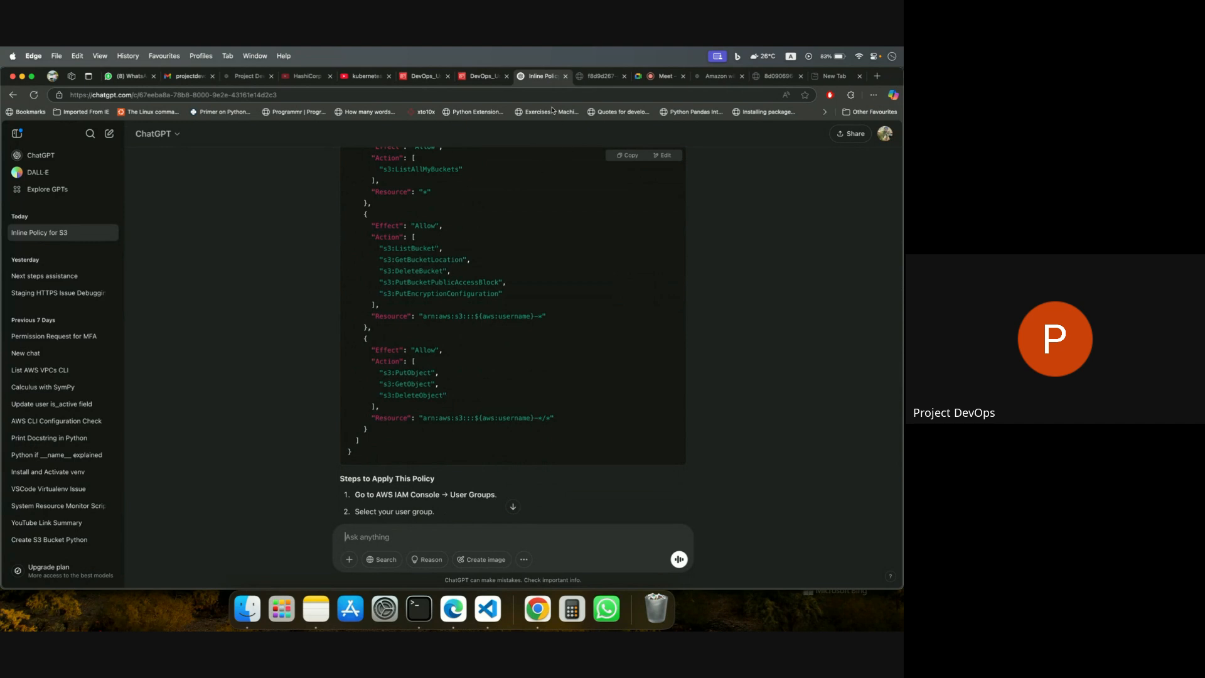
pyautogui.click(598, 76)
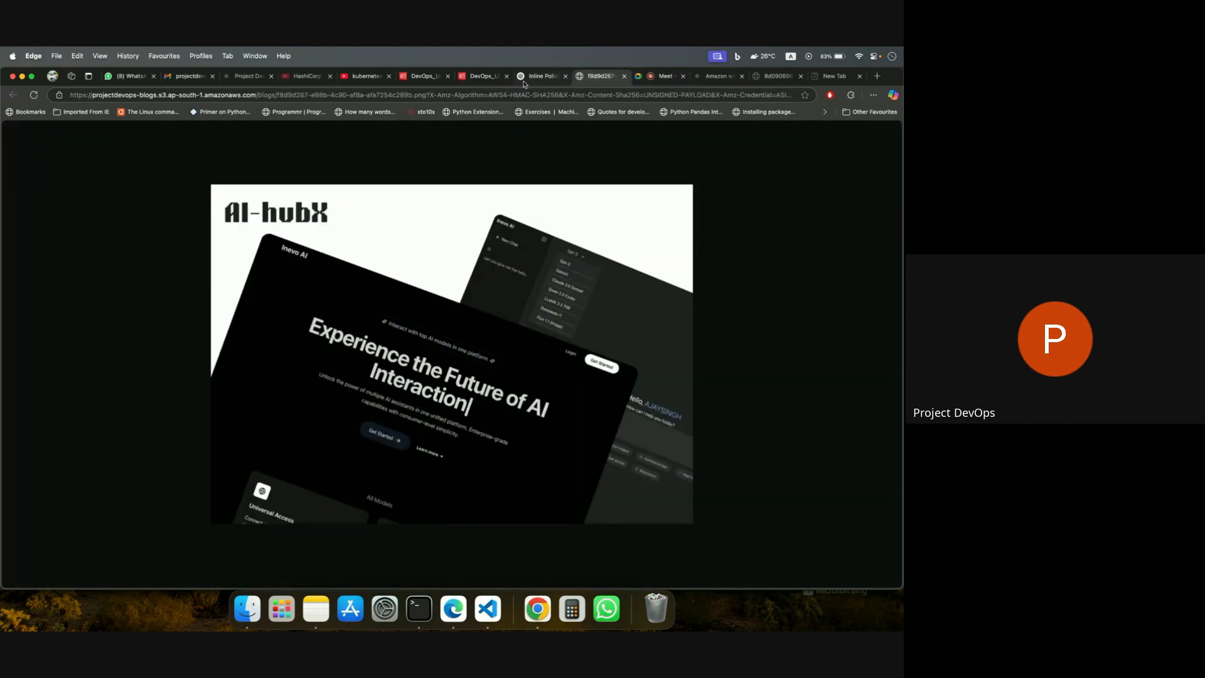
pyautogui.click(483, 76)
pyautogui.scroll(-2, 376, 445)
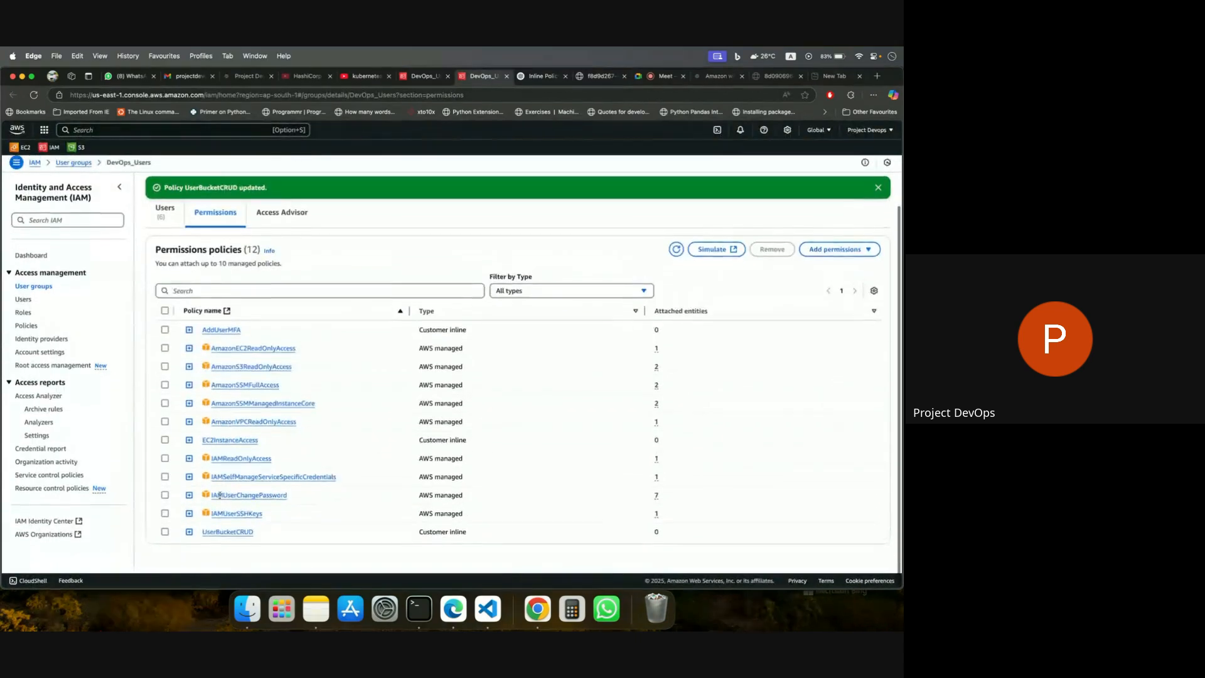
pyautogui.click(190, 539)
pyautogui.scroll(-4, 319, 485)
pyautogui.scroll(-3, 308, 485)
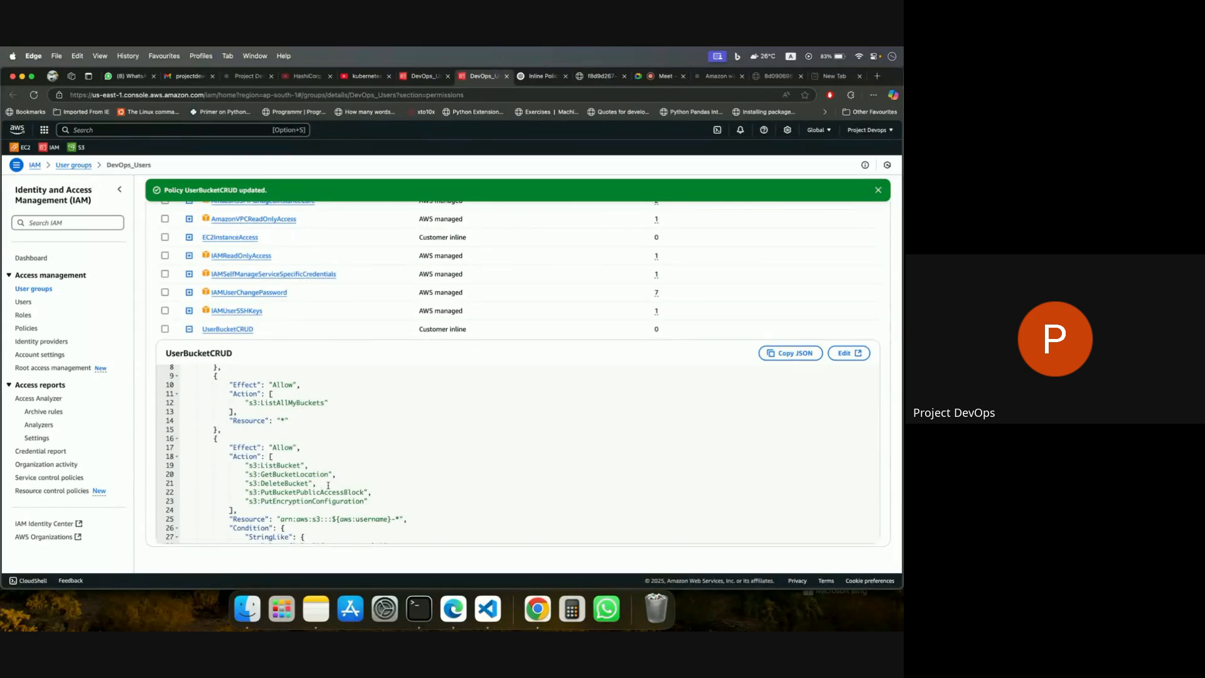
# Read ChatGPT's steps for applying the updated policy and copy the suggested policy JSON.
pyautogui.click(540, 78)
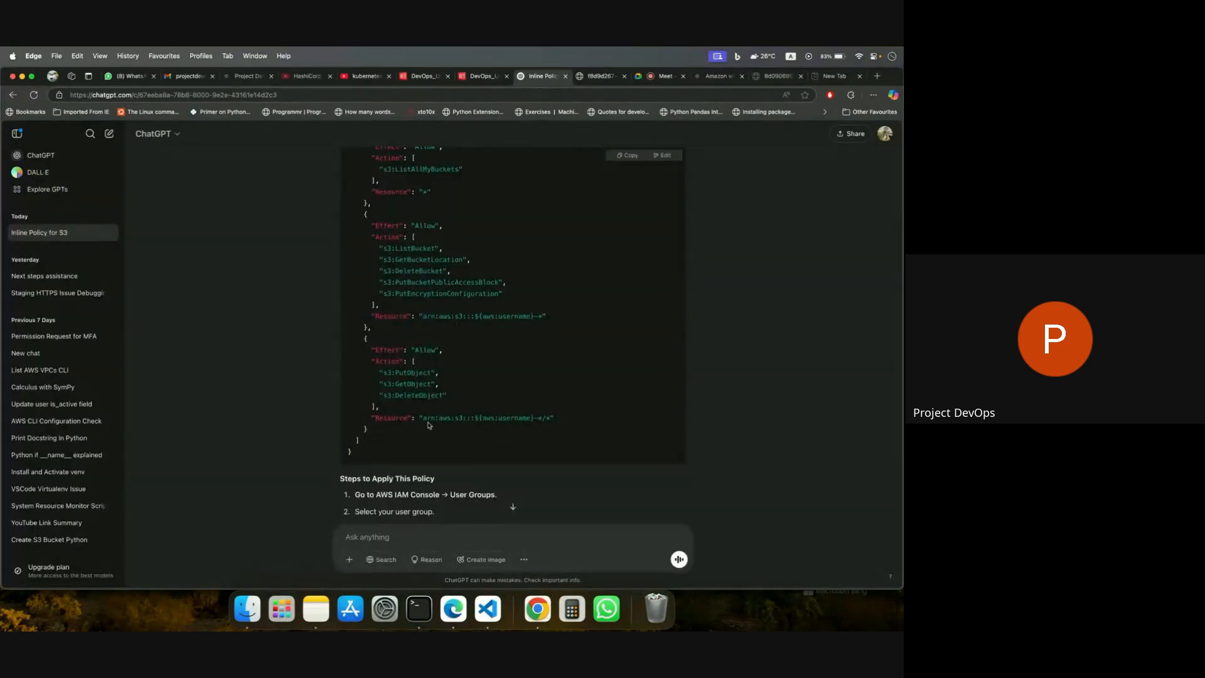
pyautogui.scroll(-2, 472, 445)
pyautogui.scroll(-1, 471, 442)
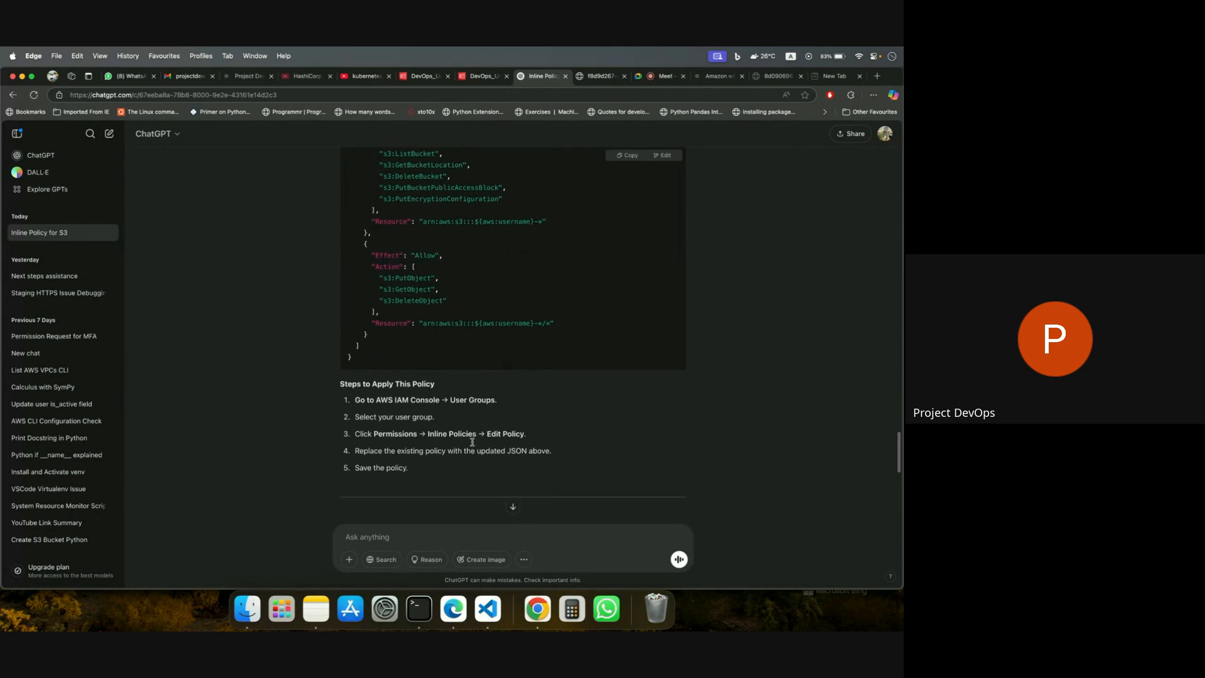
pyautogui.scroll(-1, 472, 443)
pyautogui.scroll(-2, 474, 440)
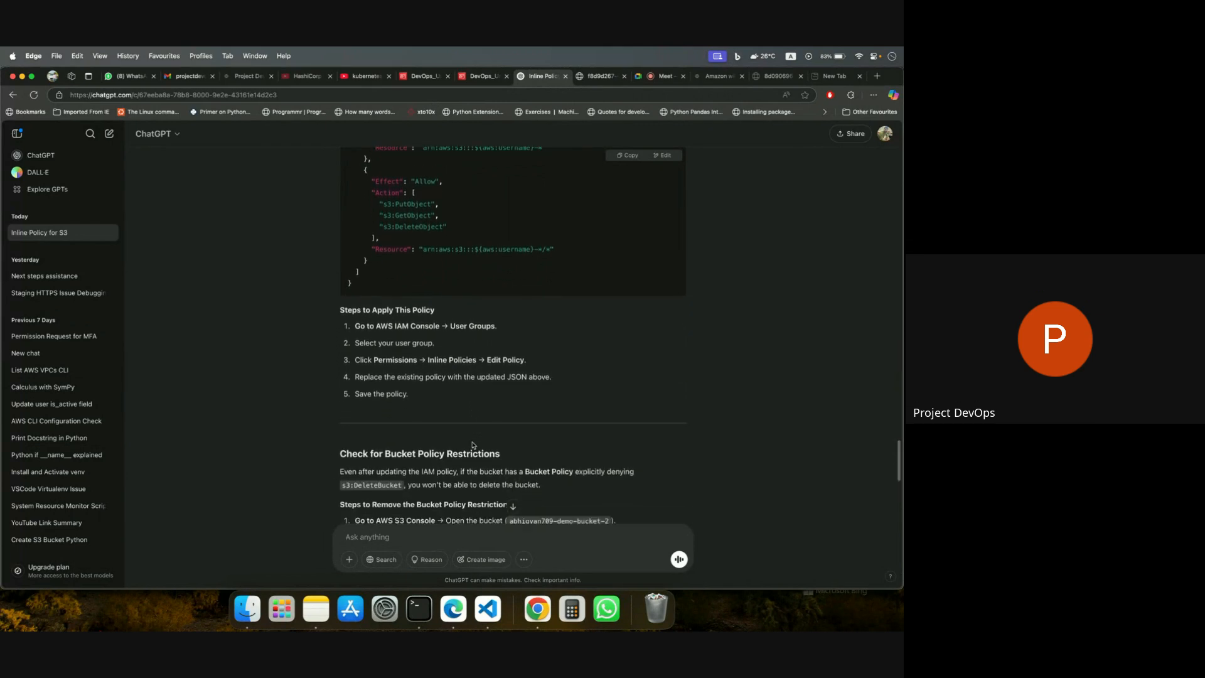
# Replace the entire UserBucketCRUD policy JSON with the copied version from ChatGPT and save the changes.
pyautogui.click(478, 78)
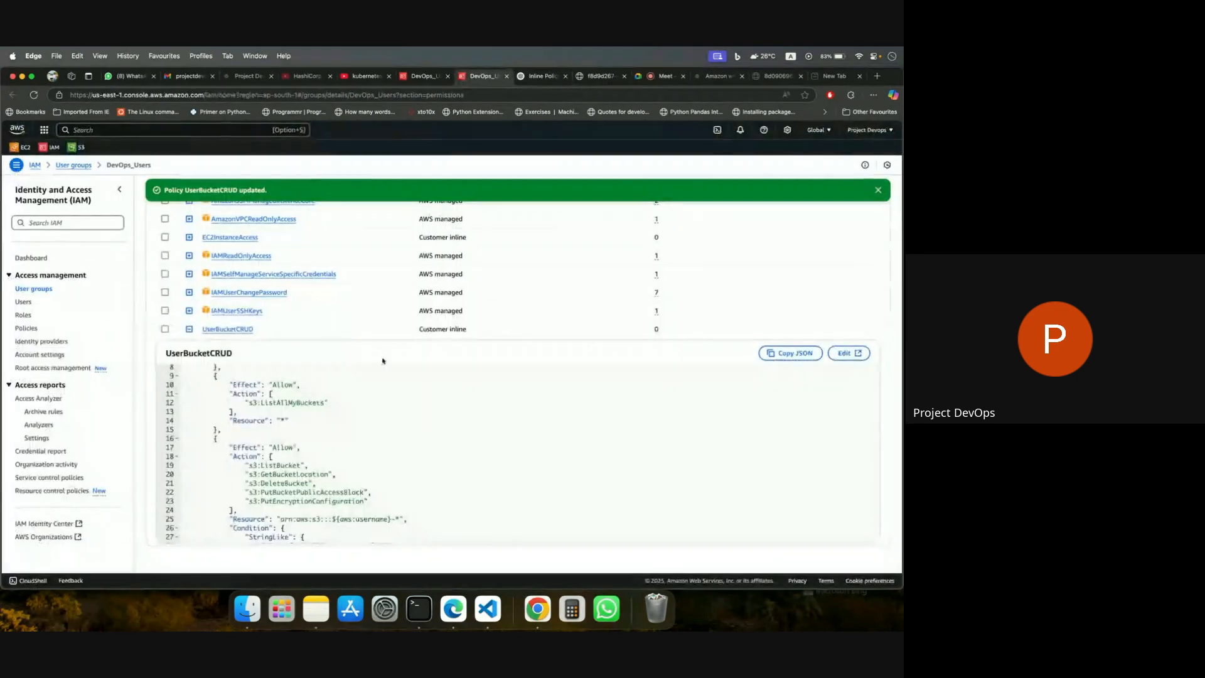
pyautogui.click(847, 352)
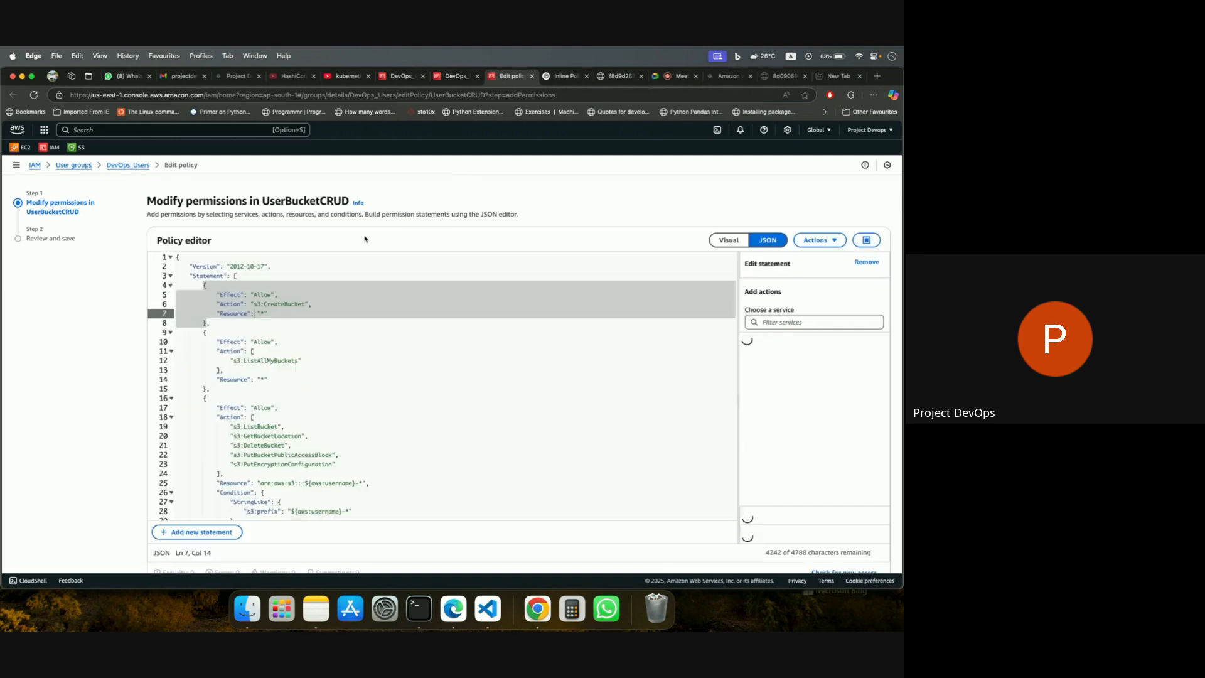
pyautogui.click(414, 428)
pyautogui.press('super+a')
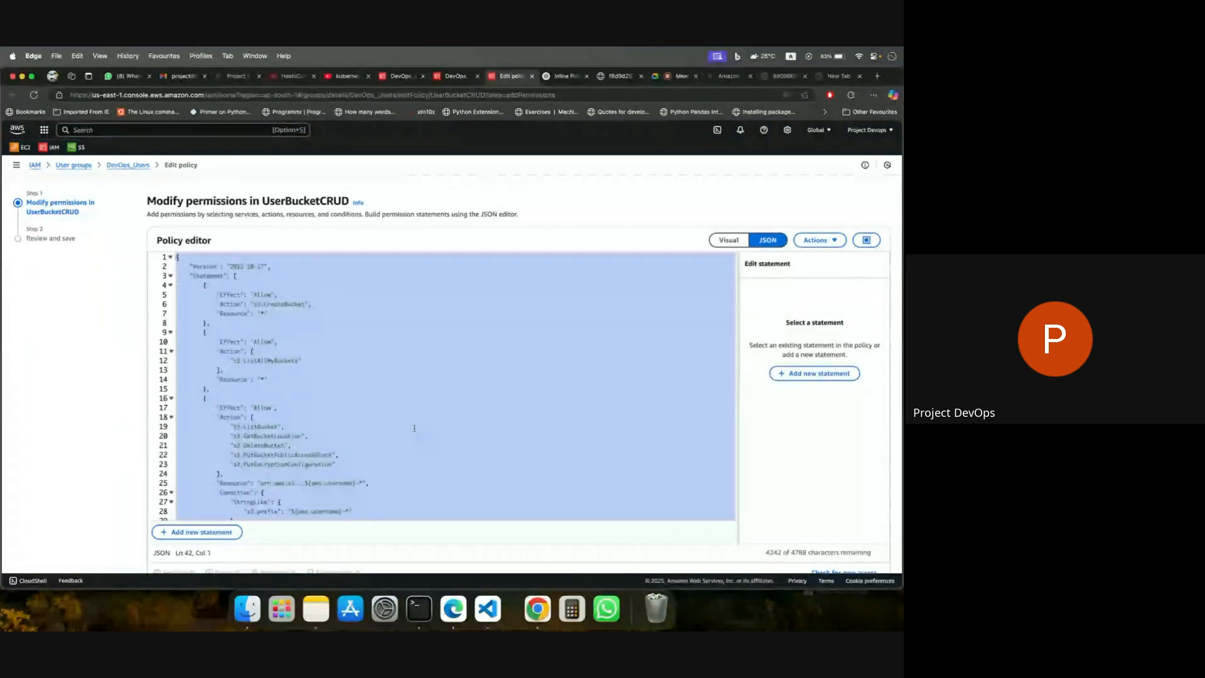
pyautogui.press('super+v')
pyautogui.scroll(-2, 416, 456)
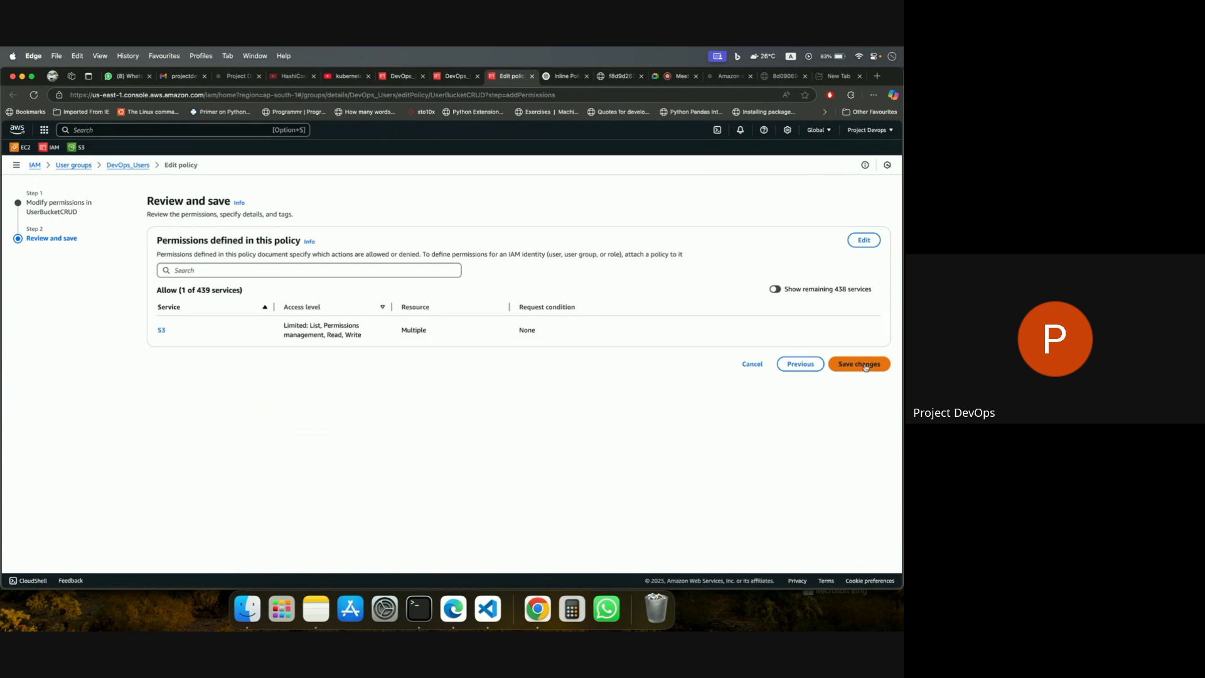
pyautogui.click(864, 366)
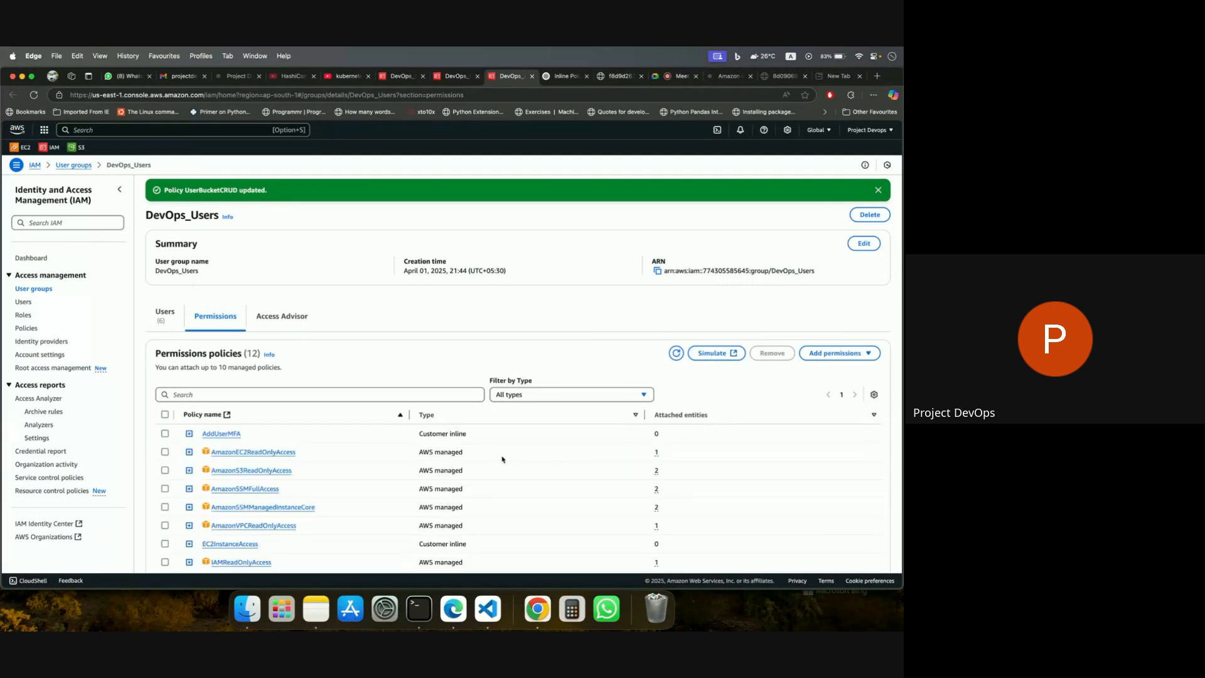
pyautogui.scroll(-3, 502, 459)
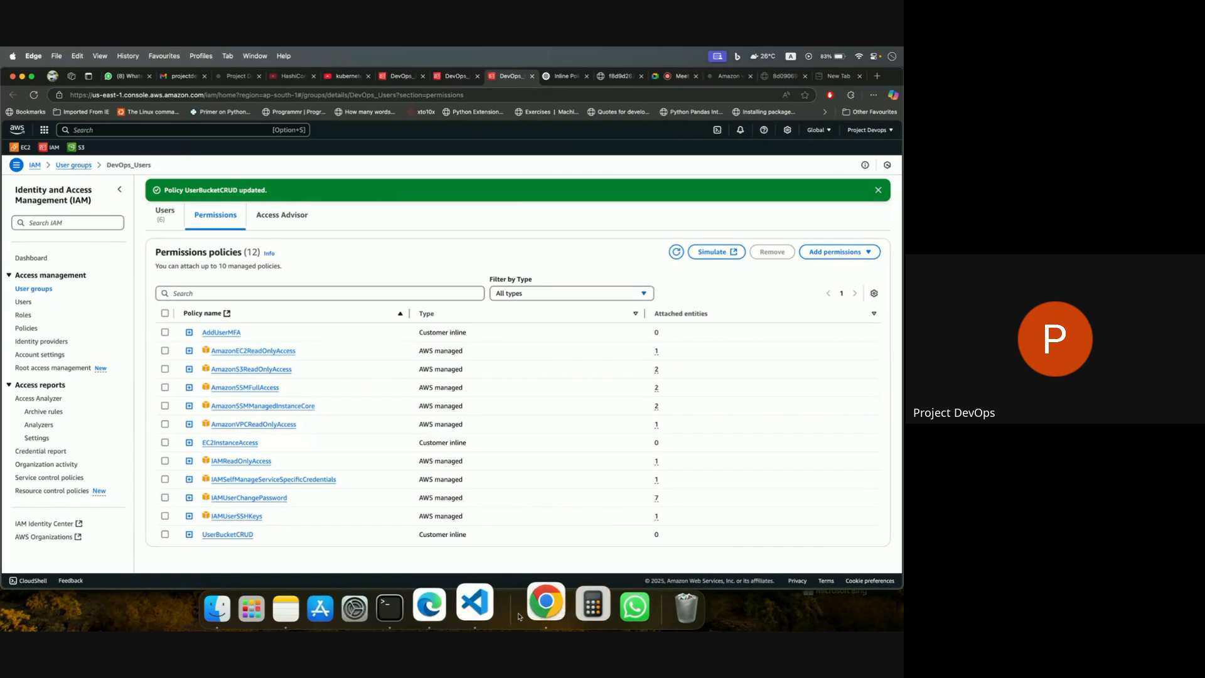
# Switch to Chrome and delete the user's demo-bucket-2 S3 bucket, confirming with the full bucket name.
pyautogui.click(541, 606)
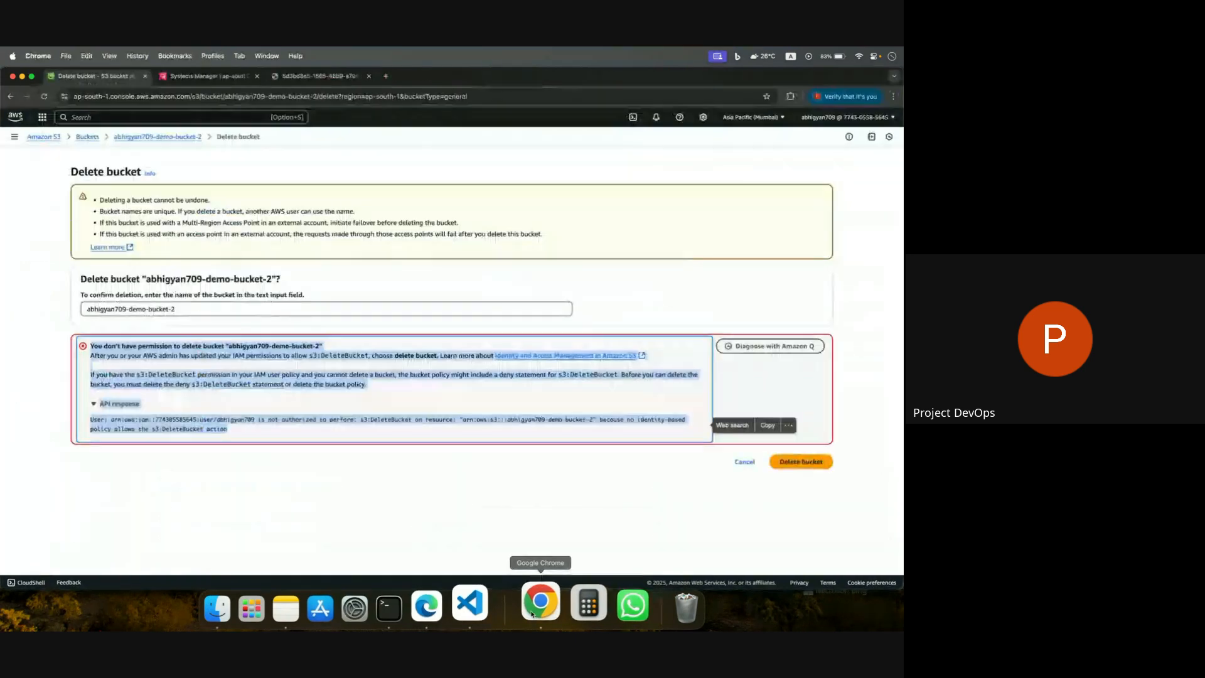
pyautogui.click(156, 138)
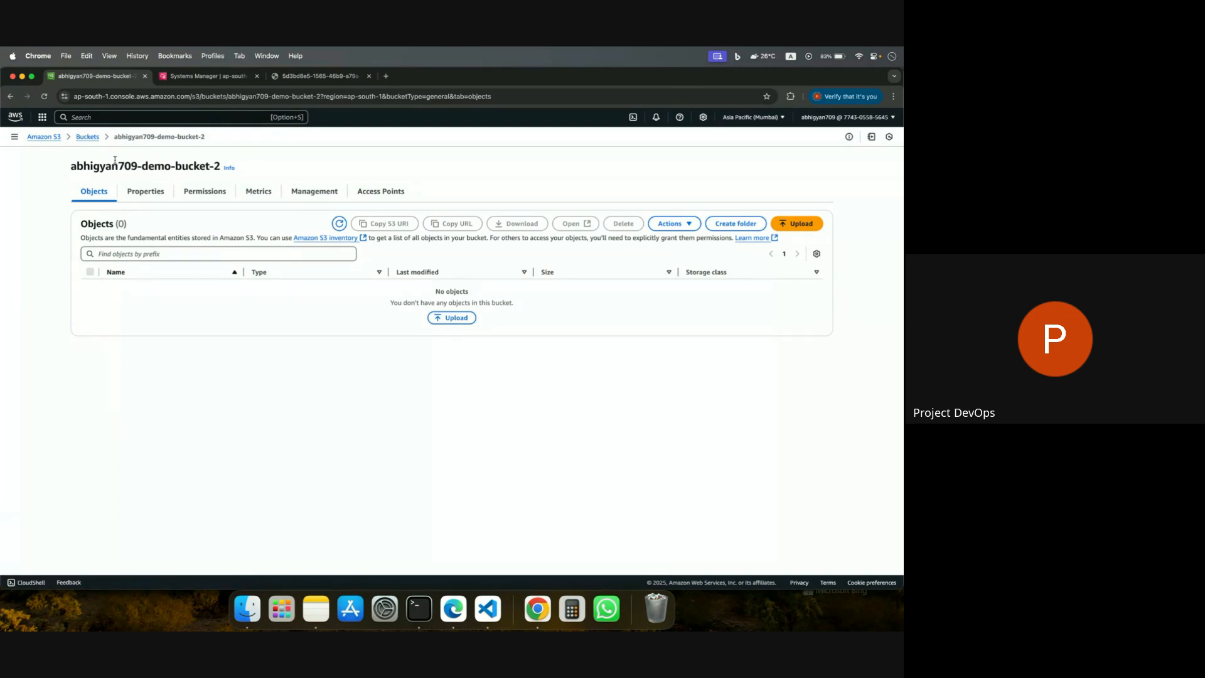
pyautogui.click(89, 138)
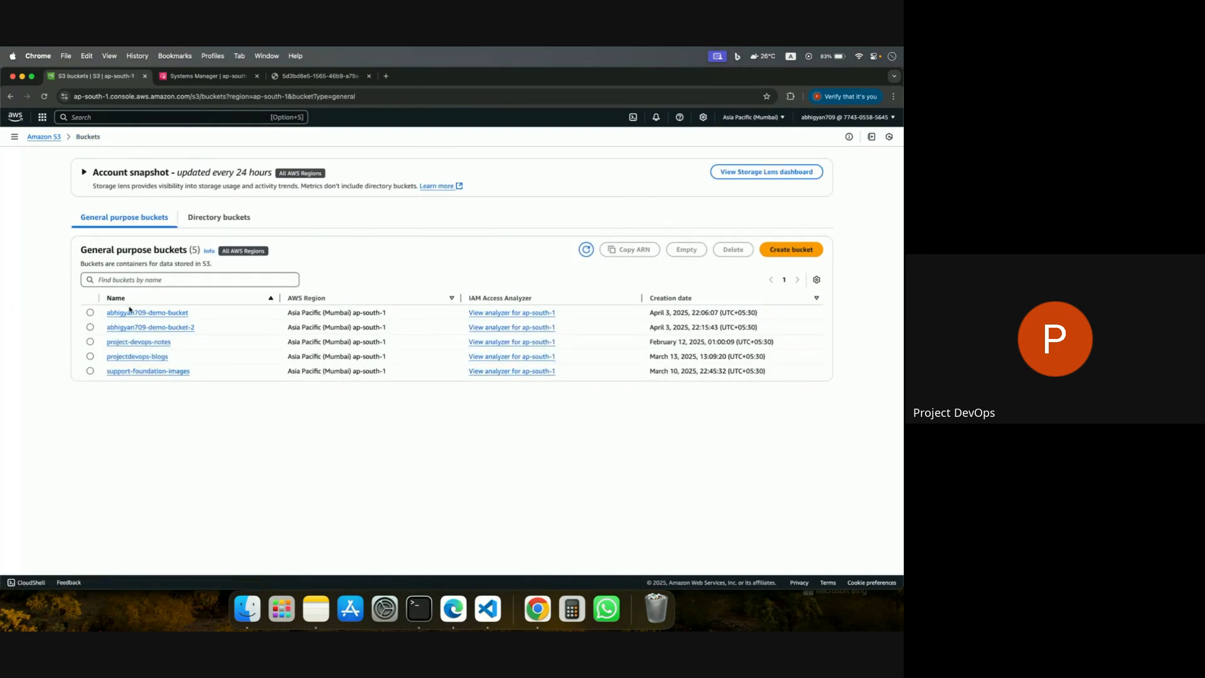
pyautogui.click(90, 327)
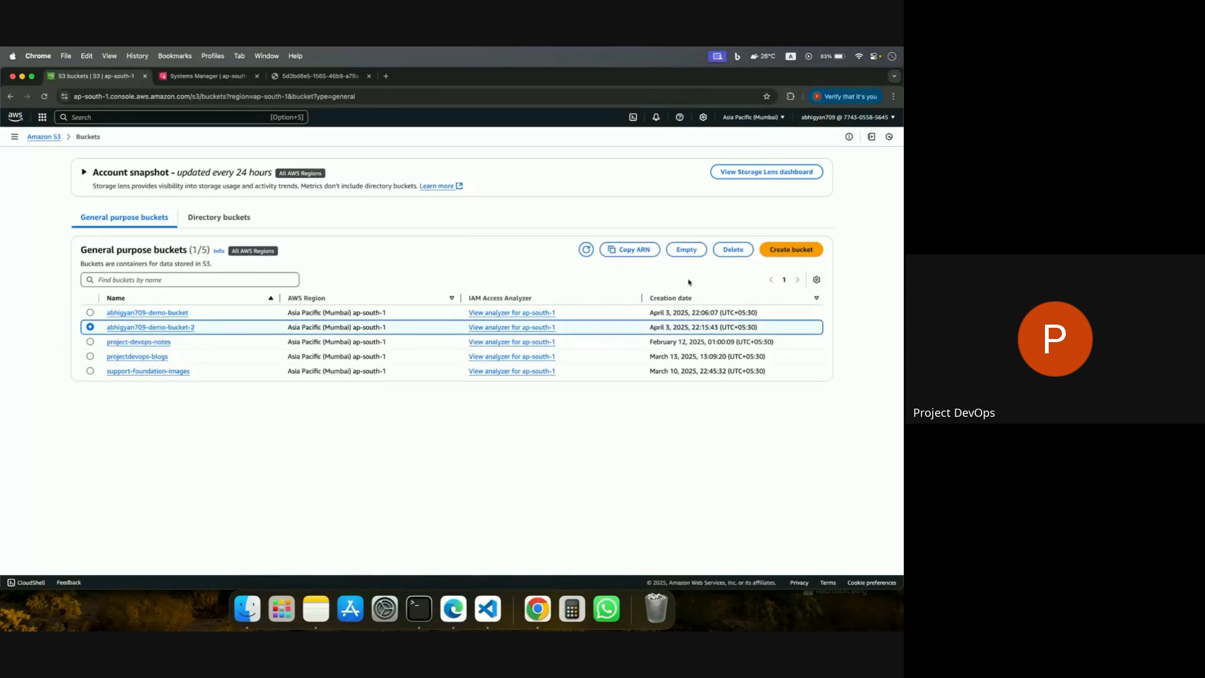
pyautogui.click(730, 249)
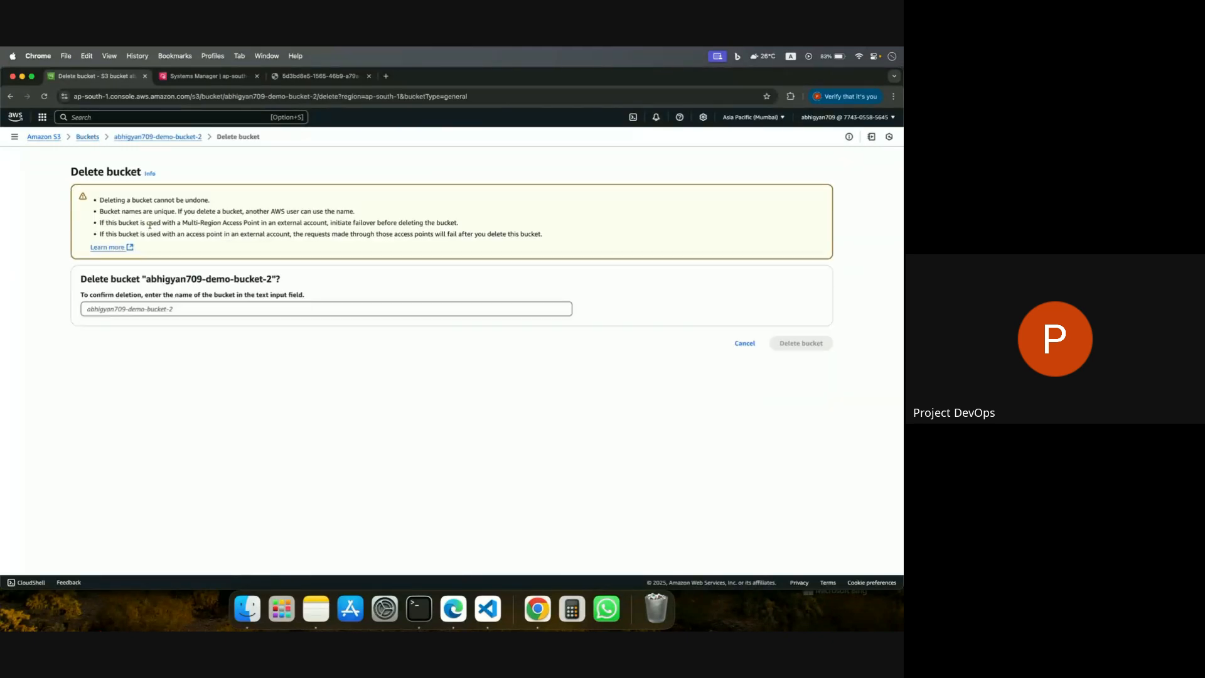
pyautogui.moveTo(148, 281); pyautogui.dragTo(269, 281)
pyautogui.press('super+c')
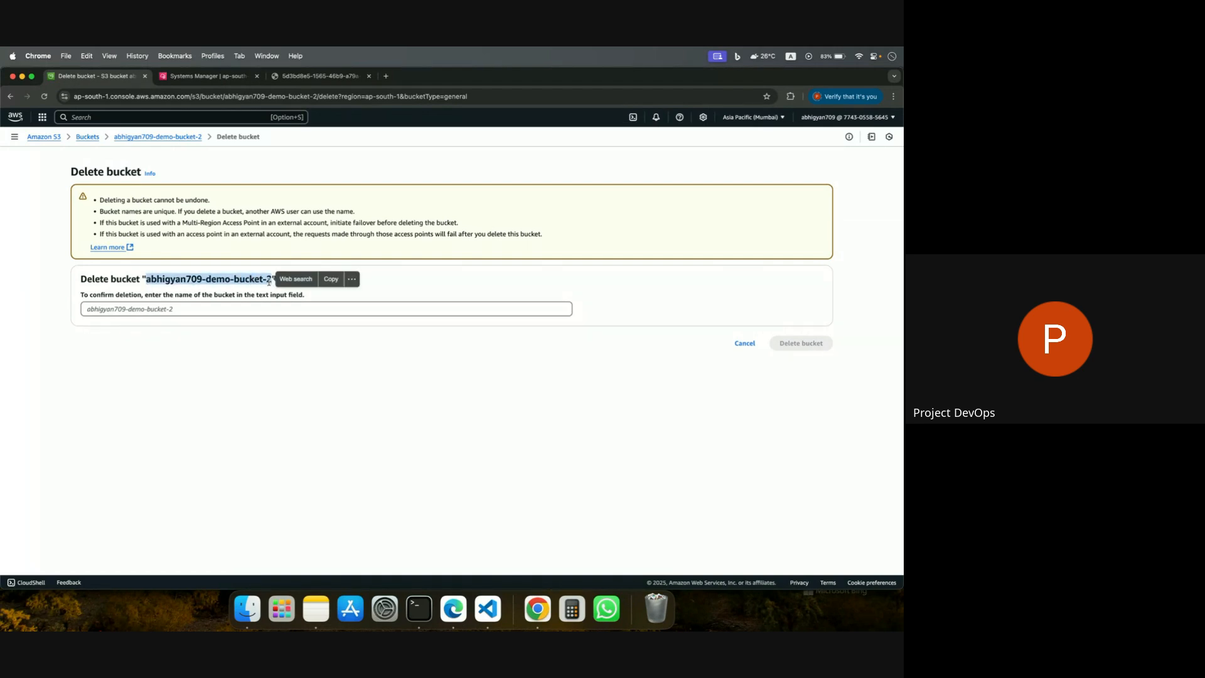
pyautogui.click(258, 308)
pyautogui.press('super+v')
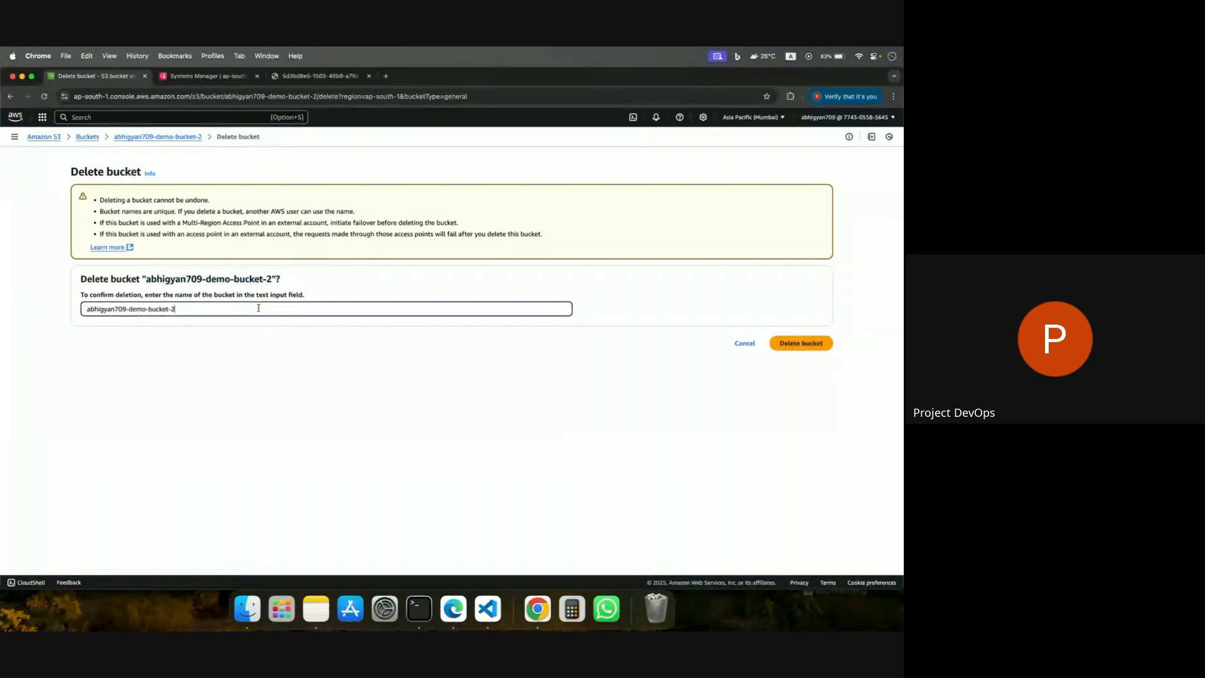
pyautogui.click(816, 343)
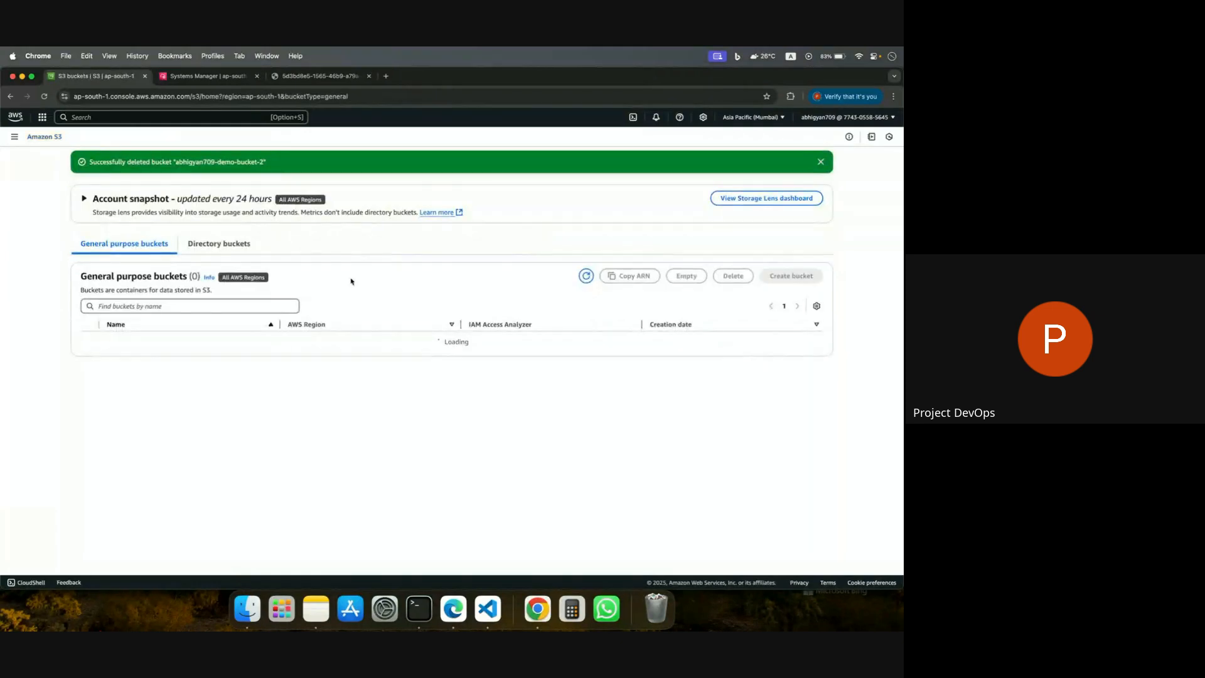
# Permanently delete the PNG object from the user's remaining demo bucket, confirming with "permanently delete".
pyautogui.click(9, 96)
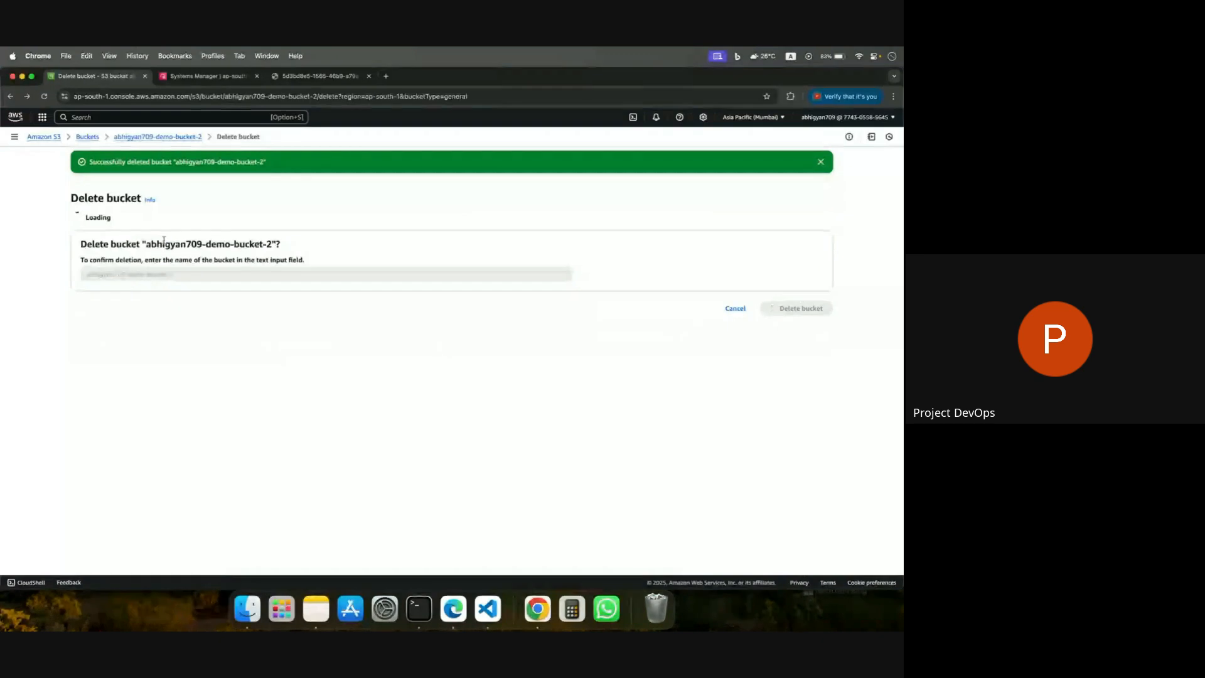
pyautogui.click(88, 137)
pyautogui.click(151, 312)
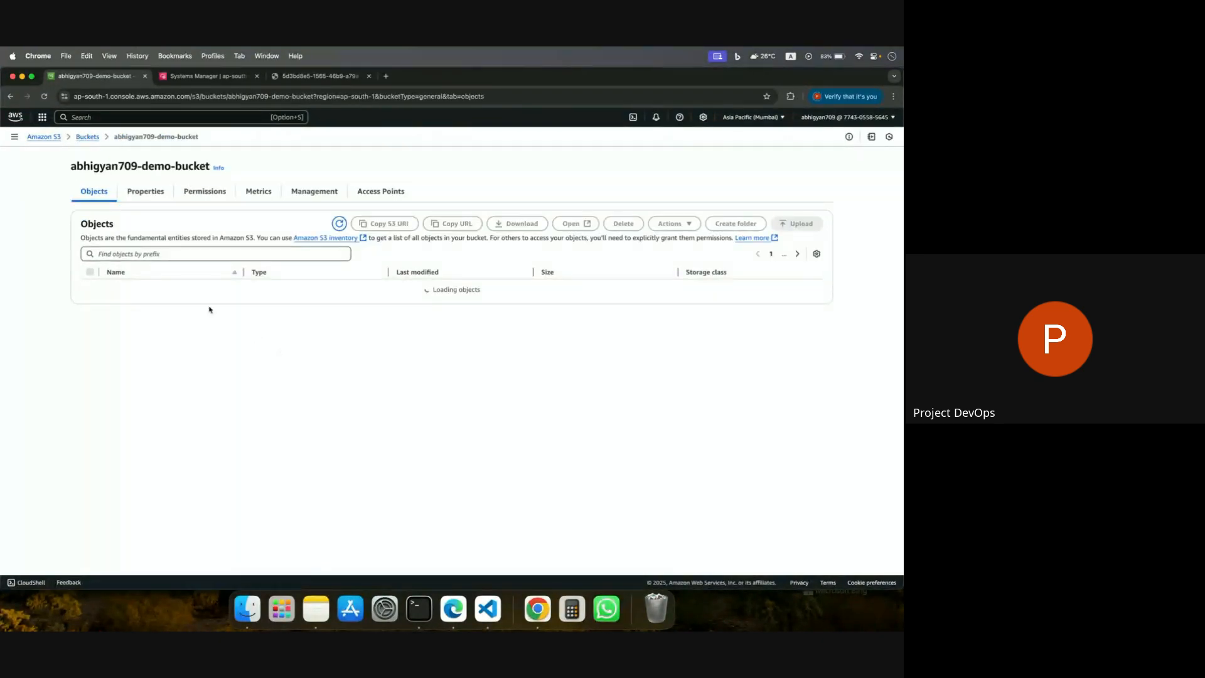
pyautogui.click(90, 291)
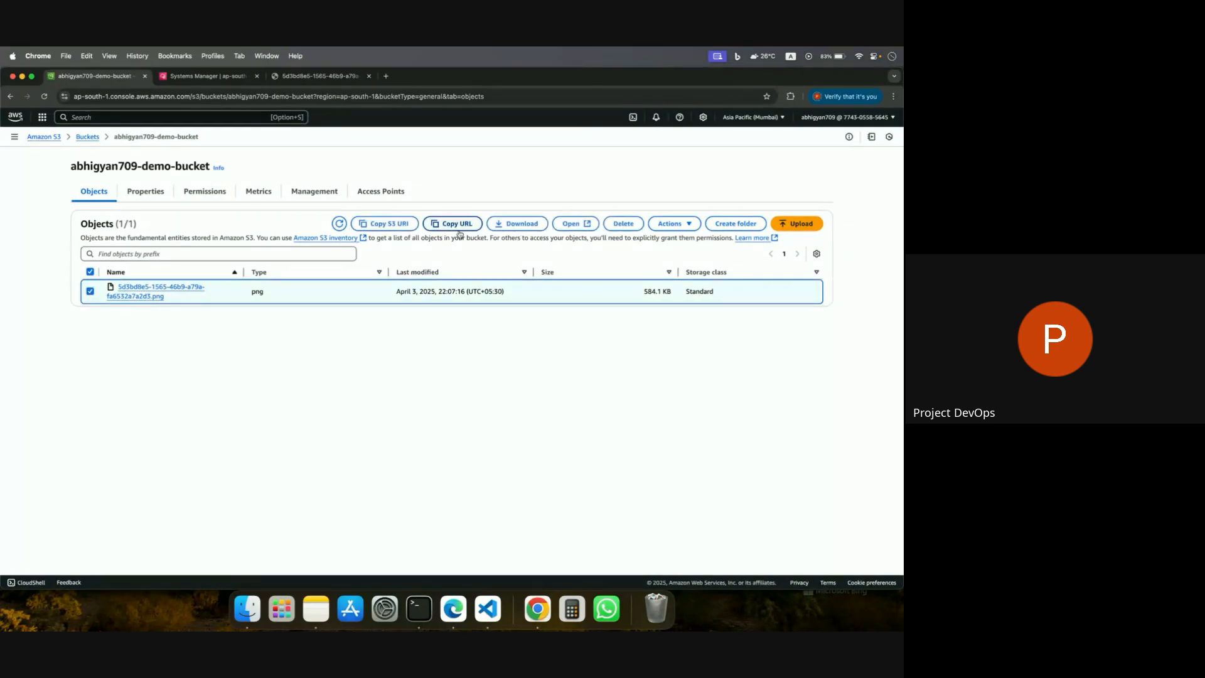
pyautogui.click(623, 223)
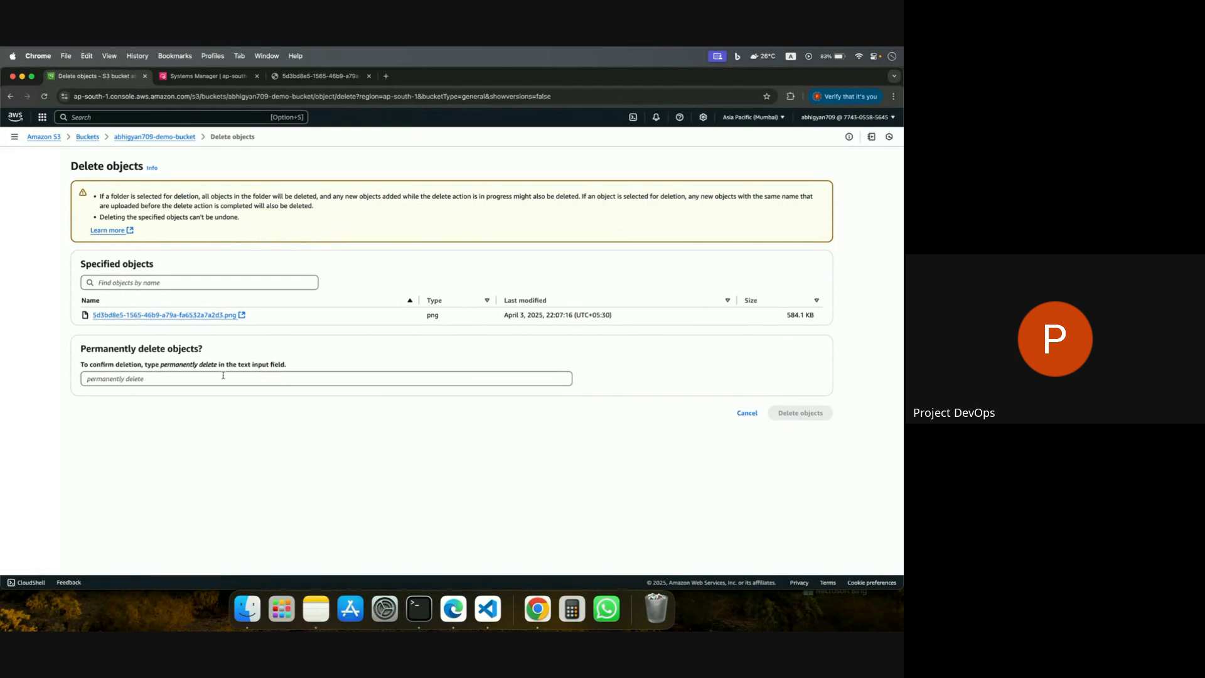
pyautogui.moveTo(161, 369); pyautogui.dragTo(217, 374)
pyautogui.press('super+c')
pyautogui.click(215, 377)
pyautogui.press('super+v')
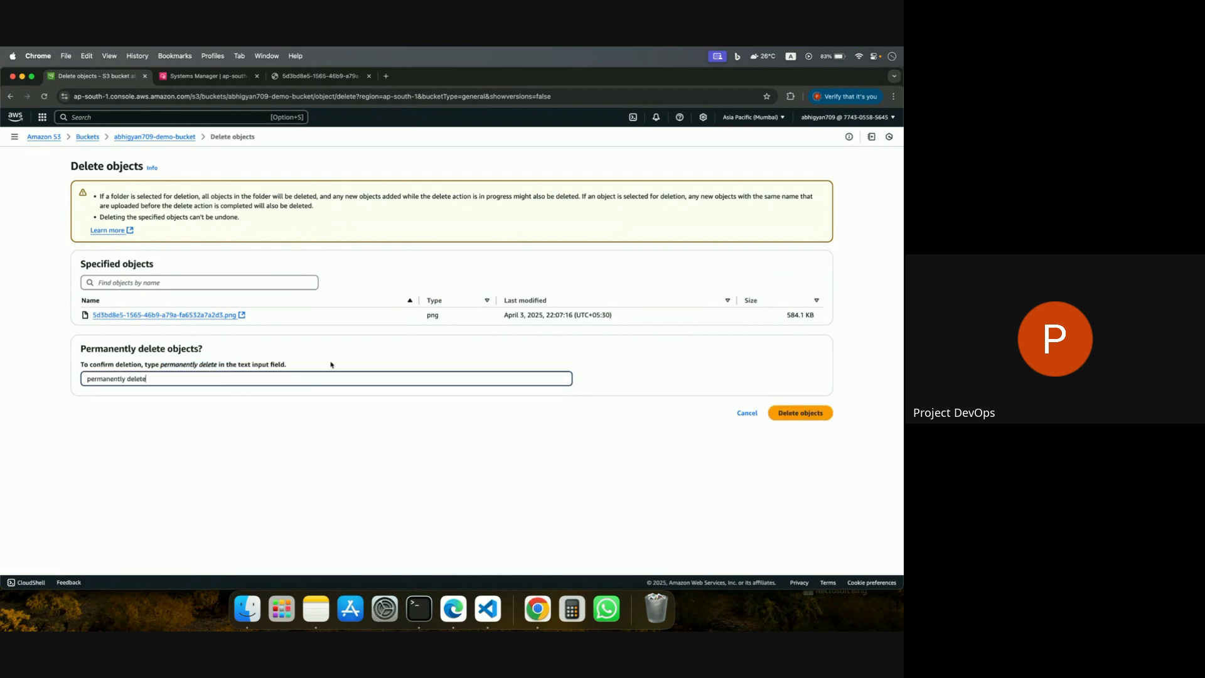
pyautogui.click(791, 412)
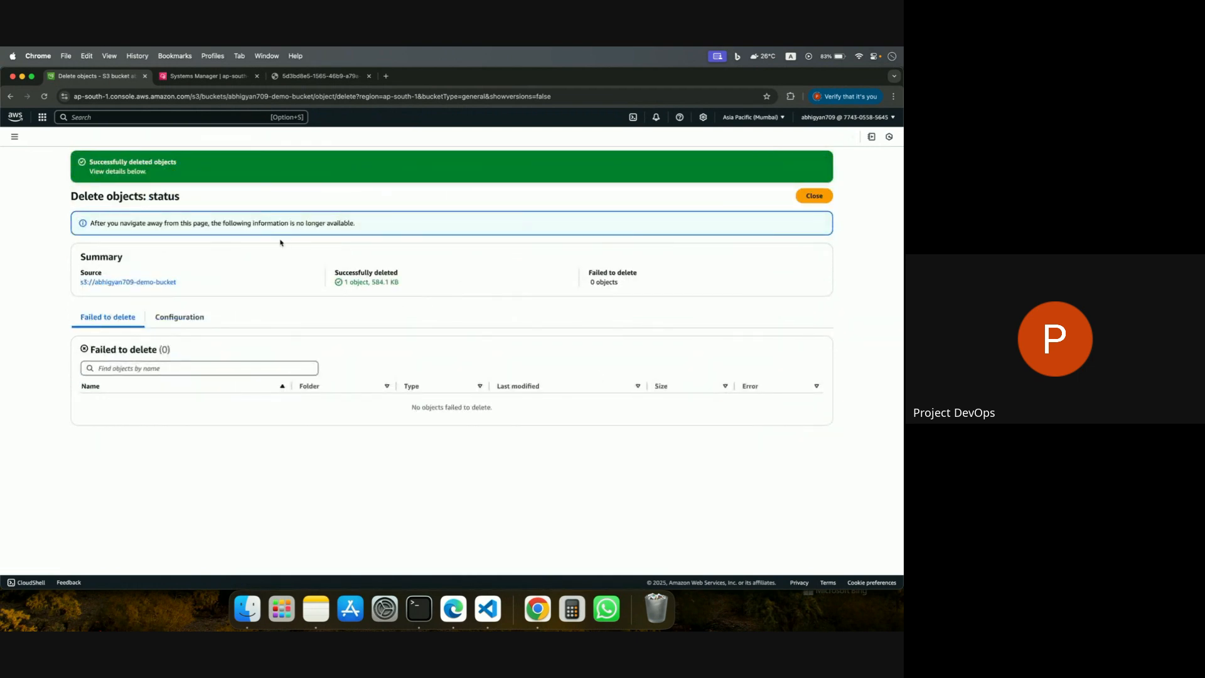
pyautogui.click(813, 196)
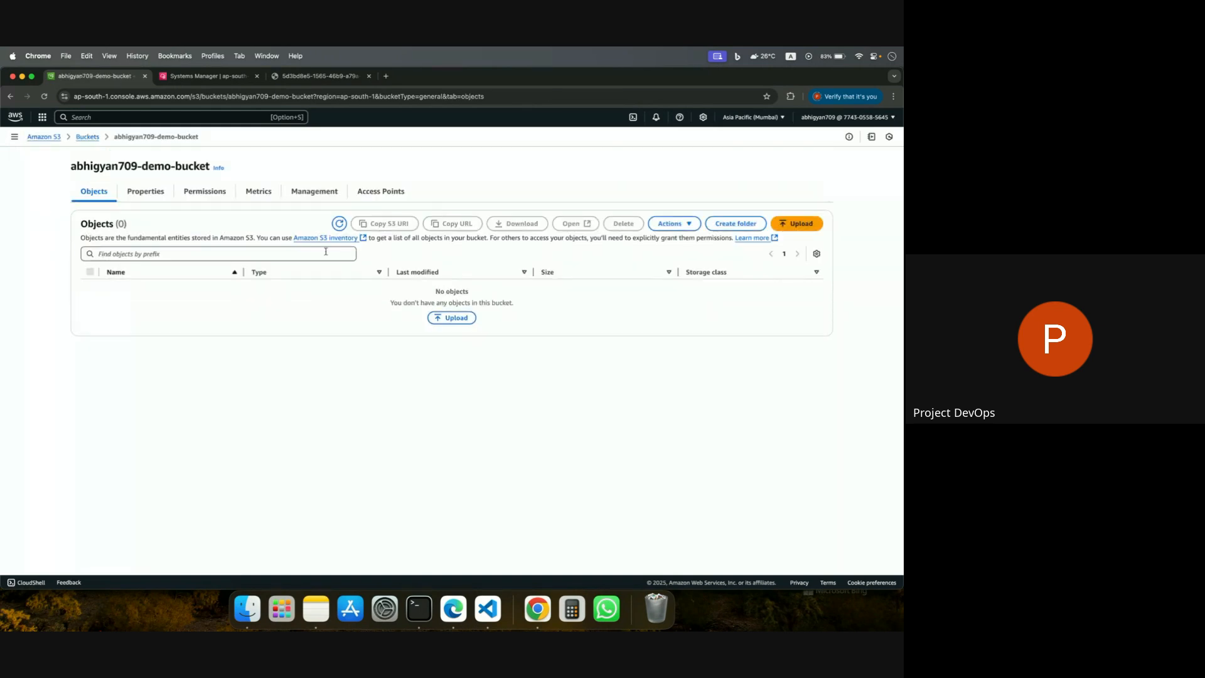
# Try to permanently delete the last listed PDF from the project-devops-notes bucket, confirming with "permanently delete", and close the deletion status.
pyautogui.click(88, 137)
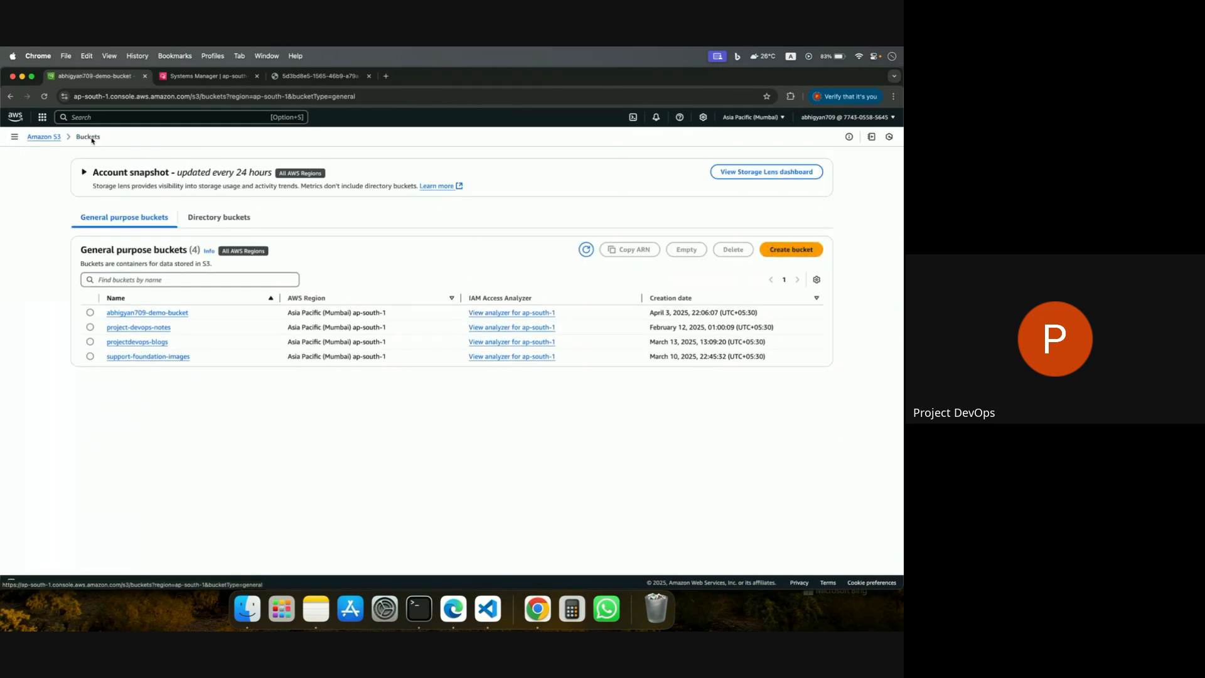
pyautogui.click(134, 327)
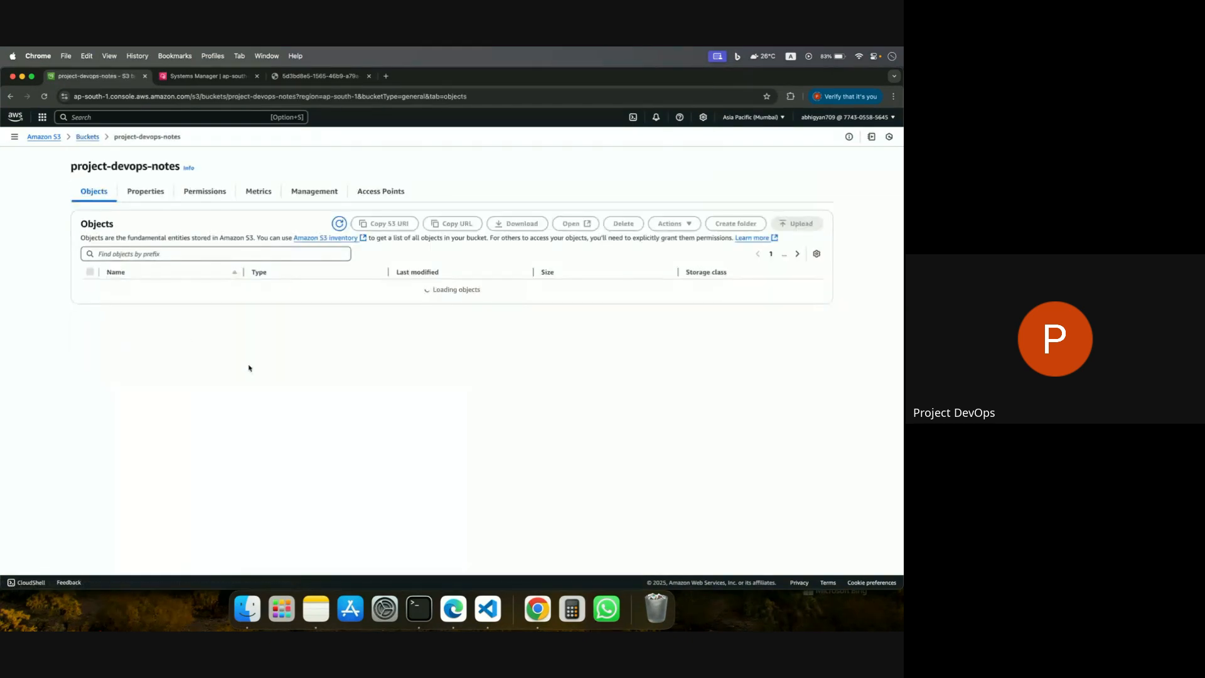
pyautogui.scroll(-10, 249, 367)
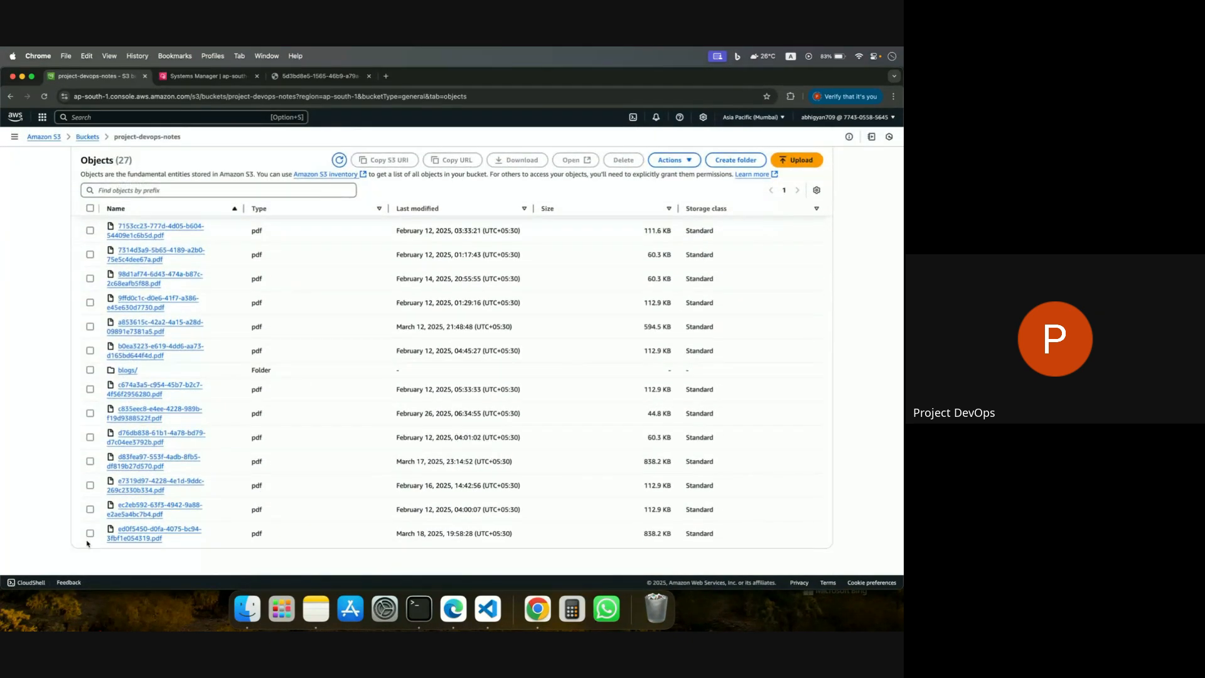
pyautogui.click(91, 533)
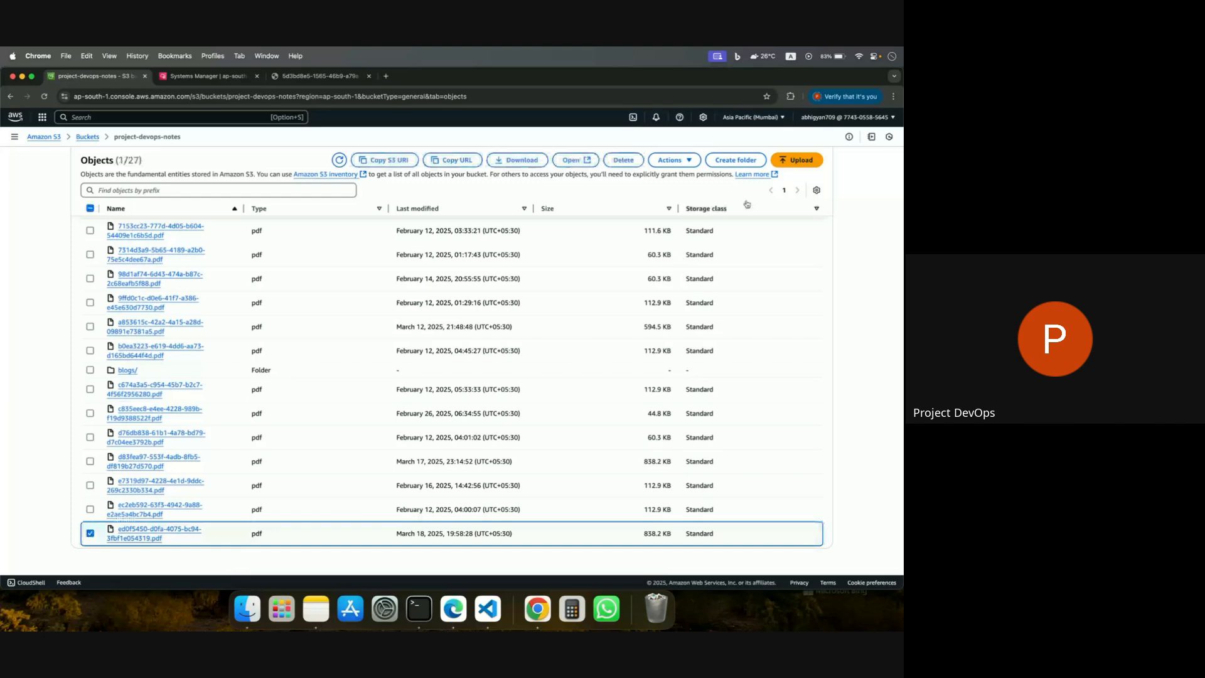
pyautogui.click(623, 160)
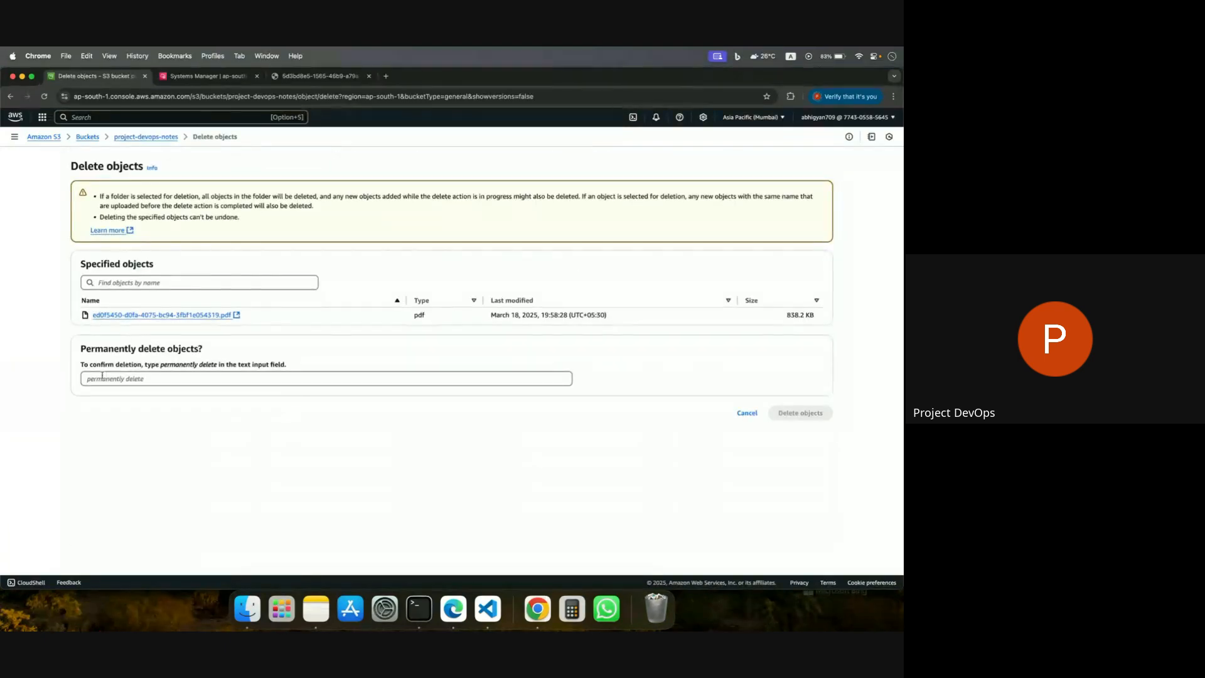
pyautogui.click(157, 380)
pyautogui.press('super+v')
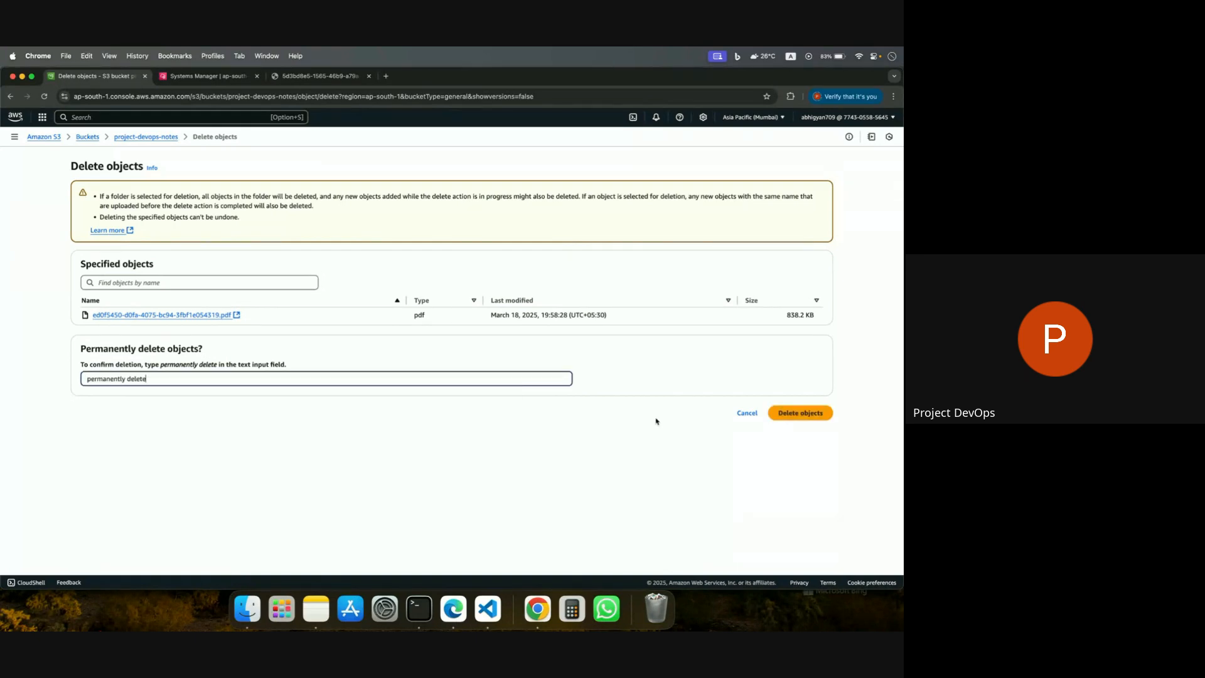
pyautogui.click(787, 414)
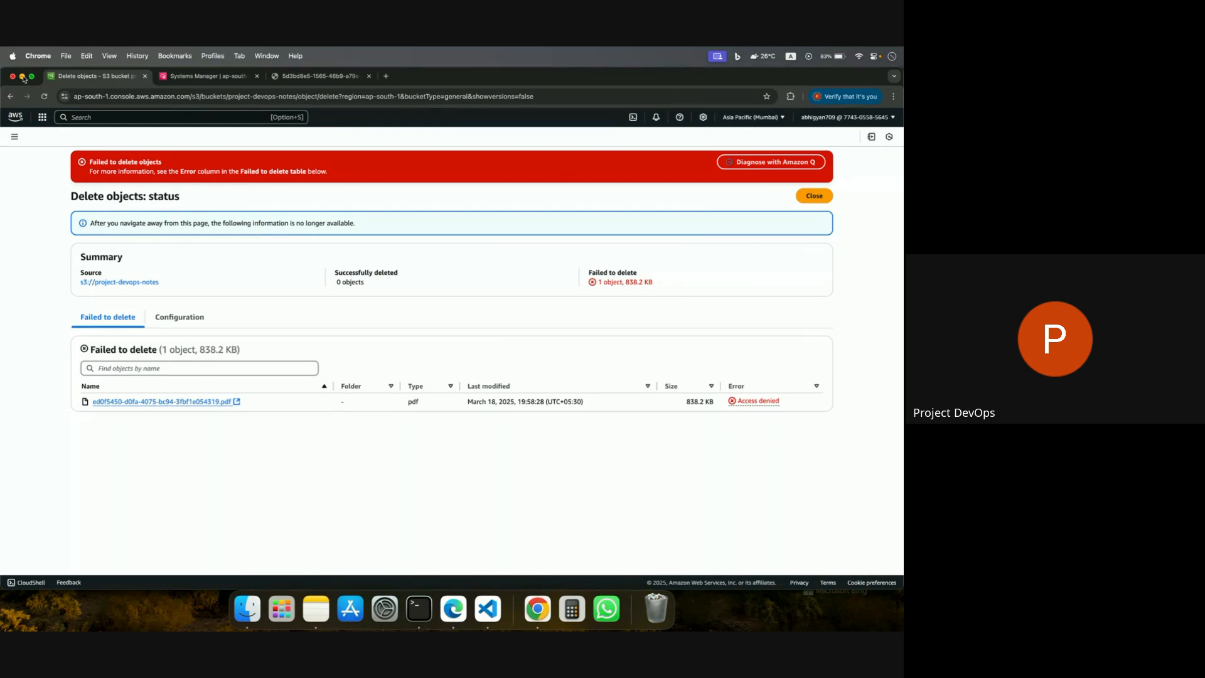
pyautogui.click(813, 196)
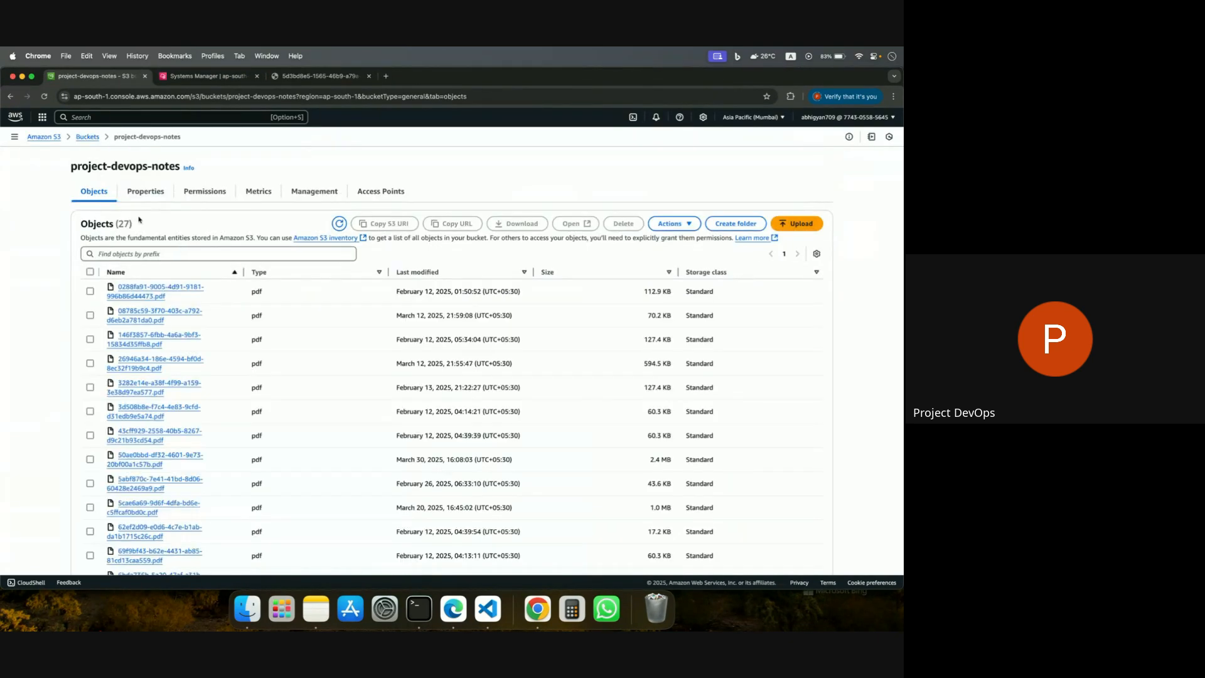
# Switch to the Google Meet call in Edge, close the in-call messages and stop presenting the screen.
pyautogui.click(22, 76)
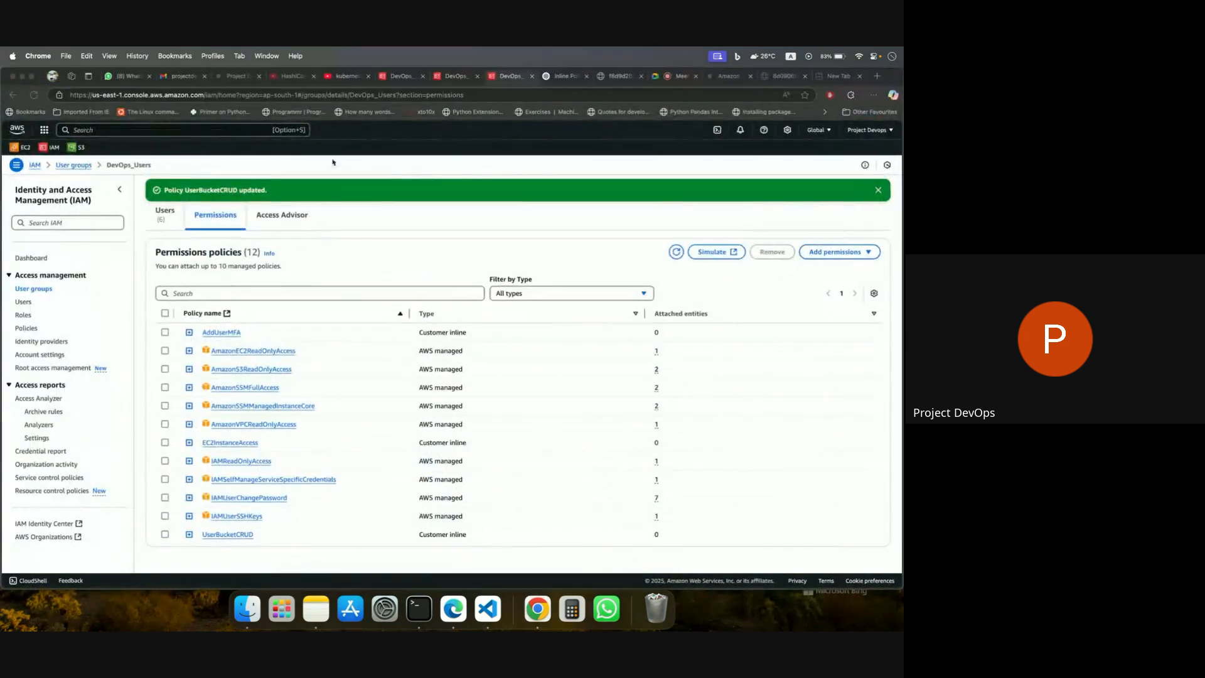
pyautogui.click(668, 77)
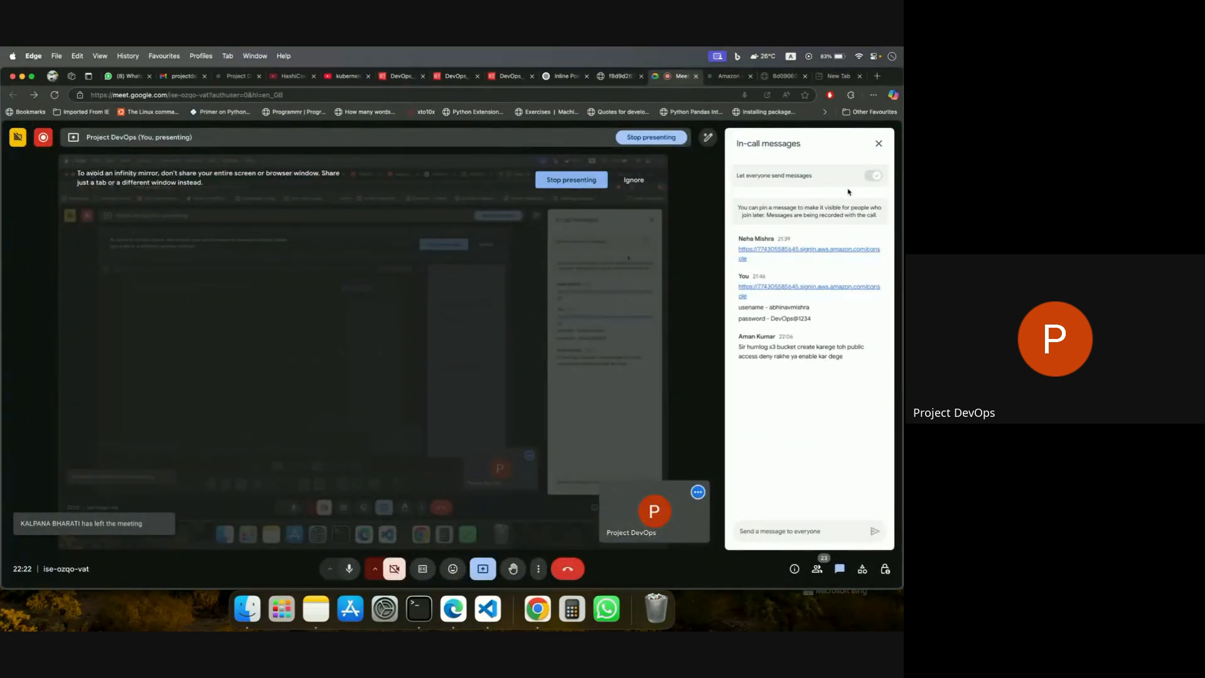
pyautogui.click(879, 143)
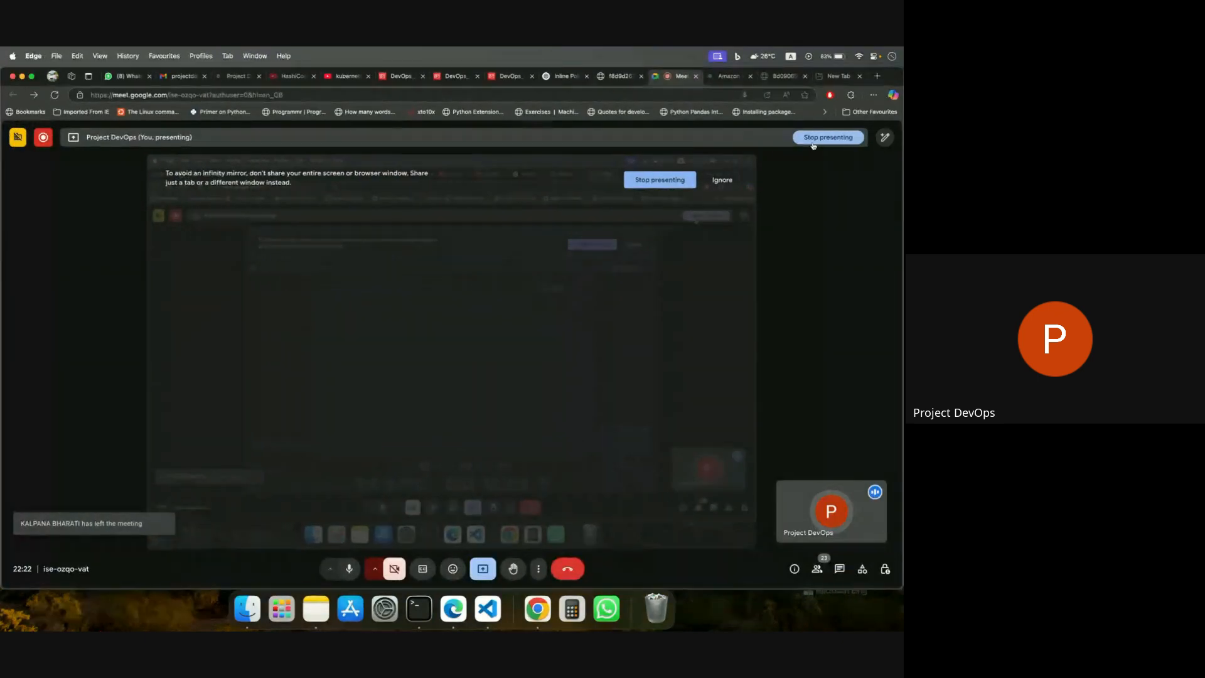
pyautogui.click(816, 140)
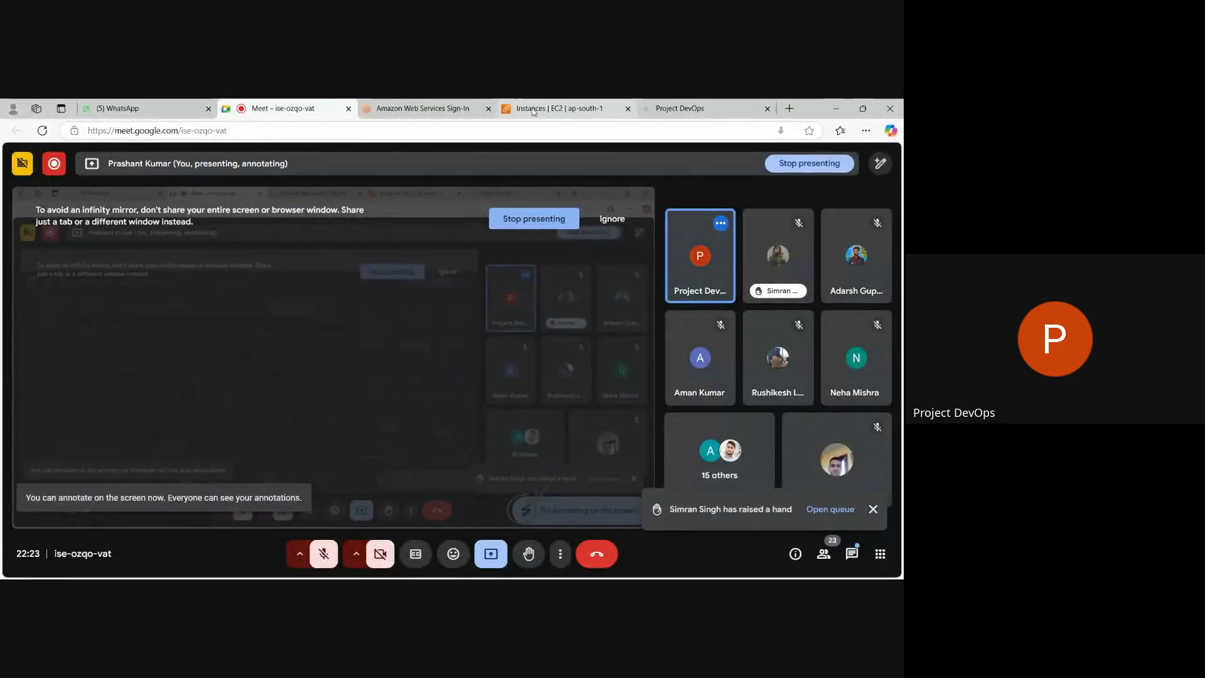
# Check the EC2 instances list, return to the Google Meet call, and briefly unmute the microphone before muting it again.
pyautogui.click(532, 112)
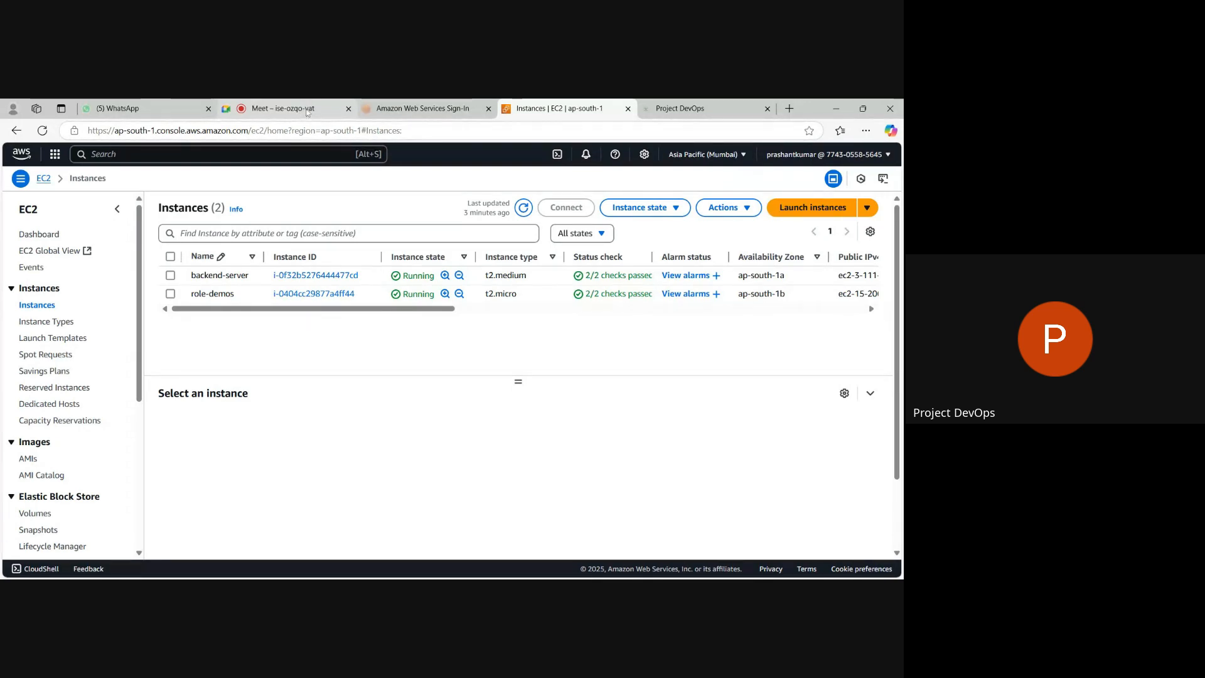
pyautogui.click(300, 113)
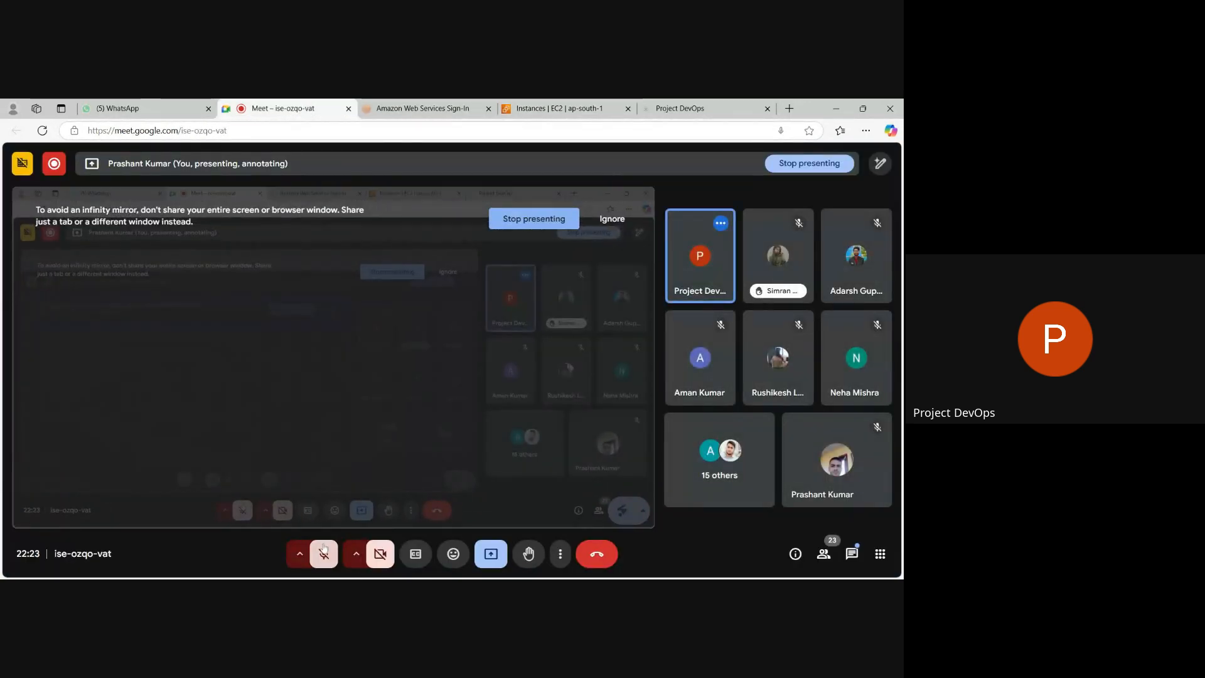
pyautogui.click(323, 555)
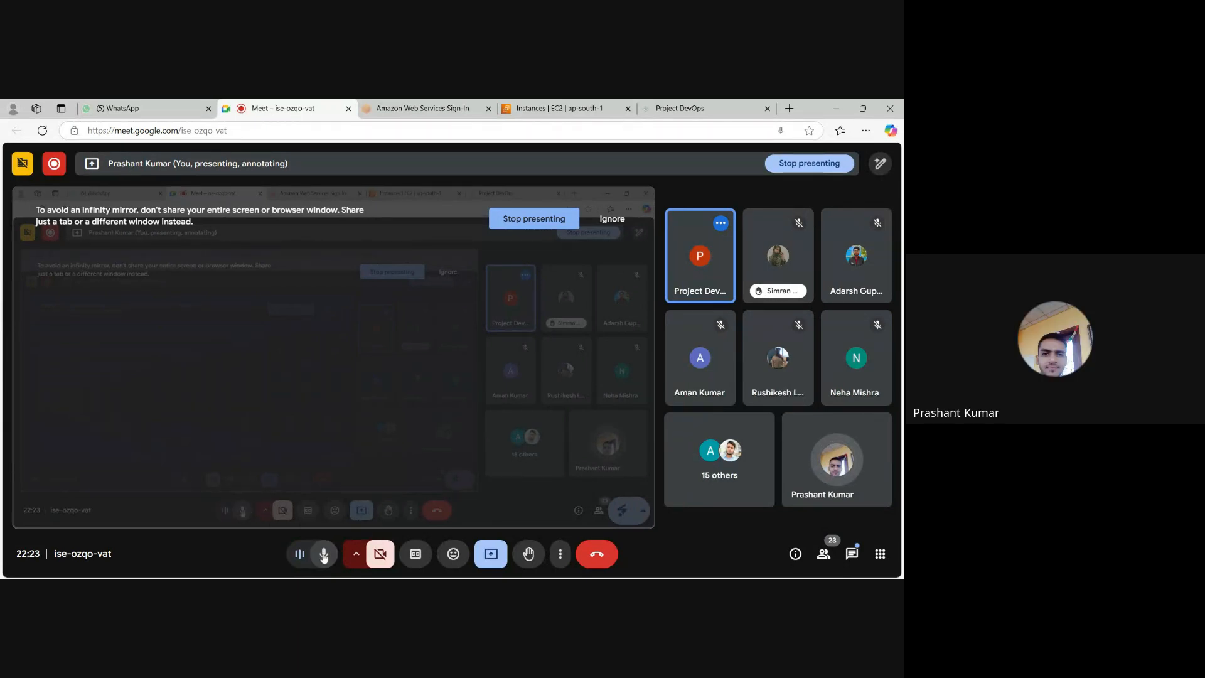
pyautogui.click(323, 555)
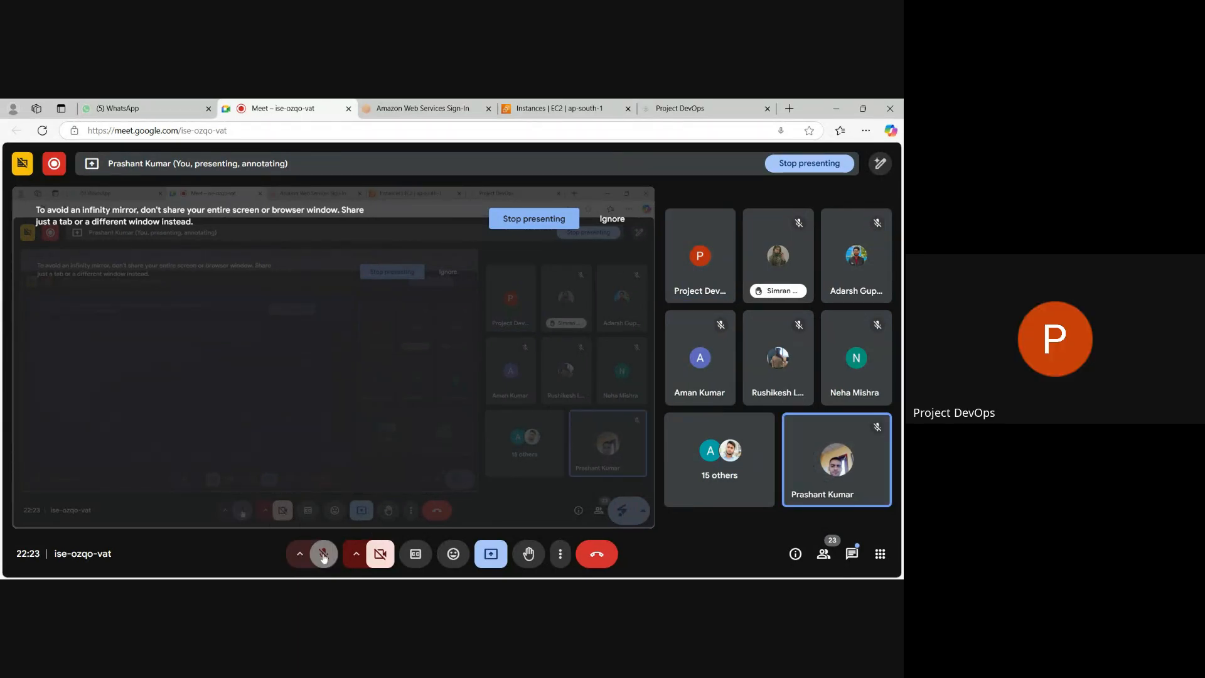
# Search the AWS console for s3 from the EC2 Instances page and return to the Google Meet call.
pyautogui.click(590, 108)
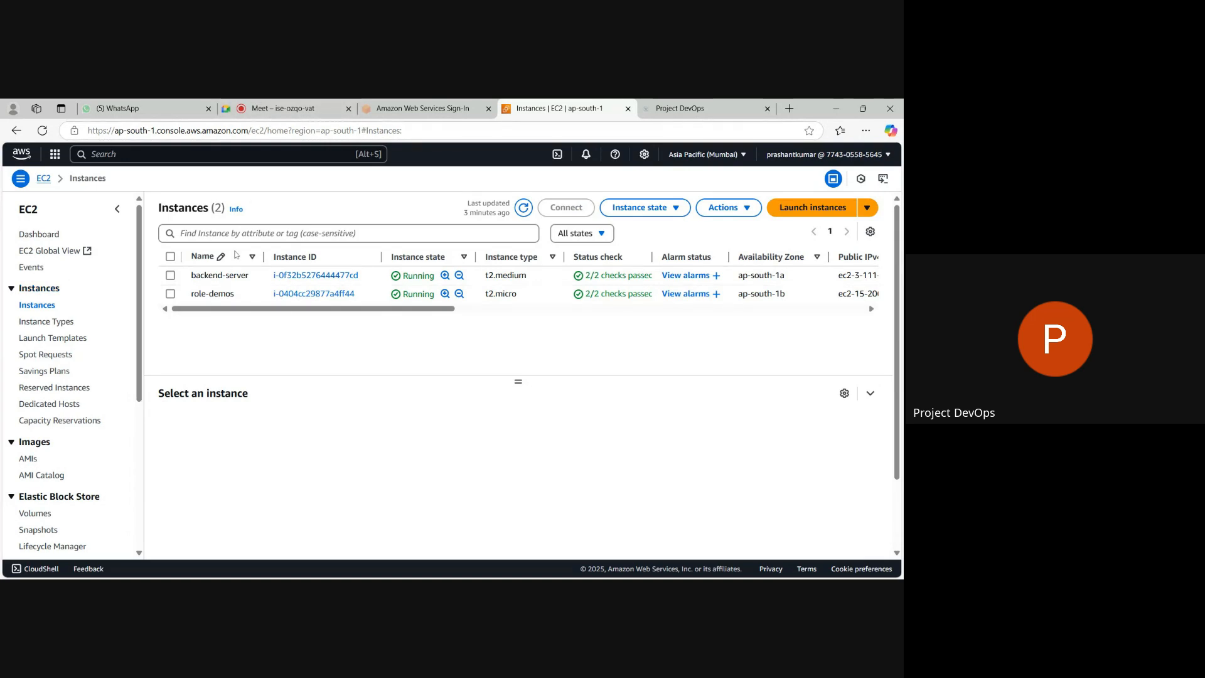
pyautogui.hotkey('alt', 's')
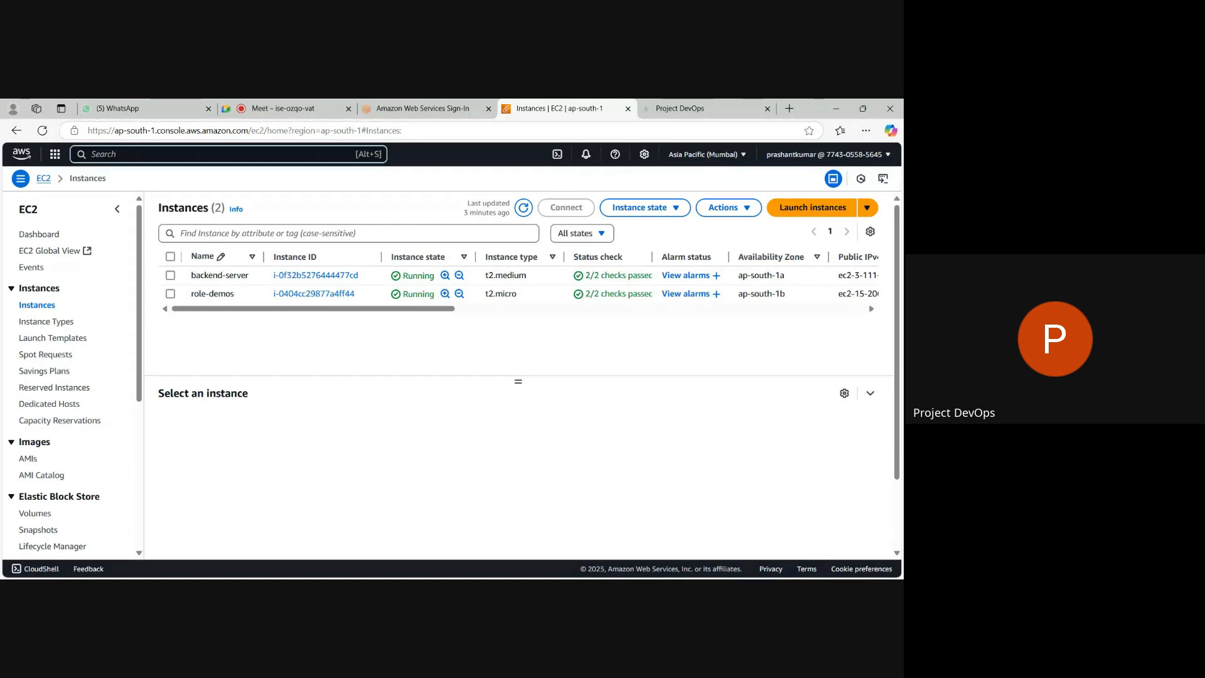
pyautogui.write('s3')
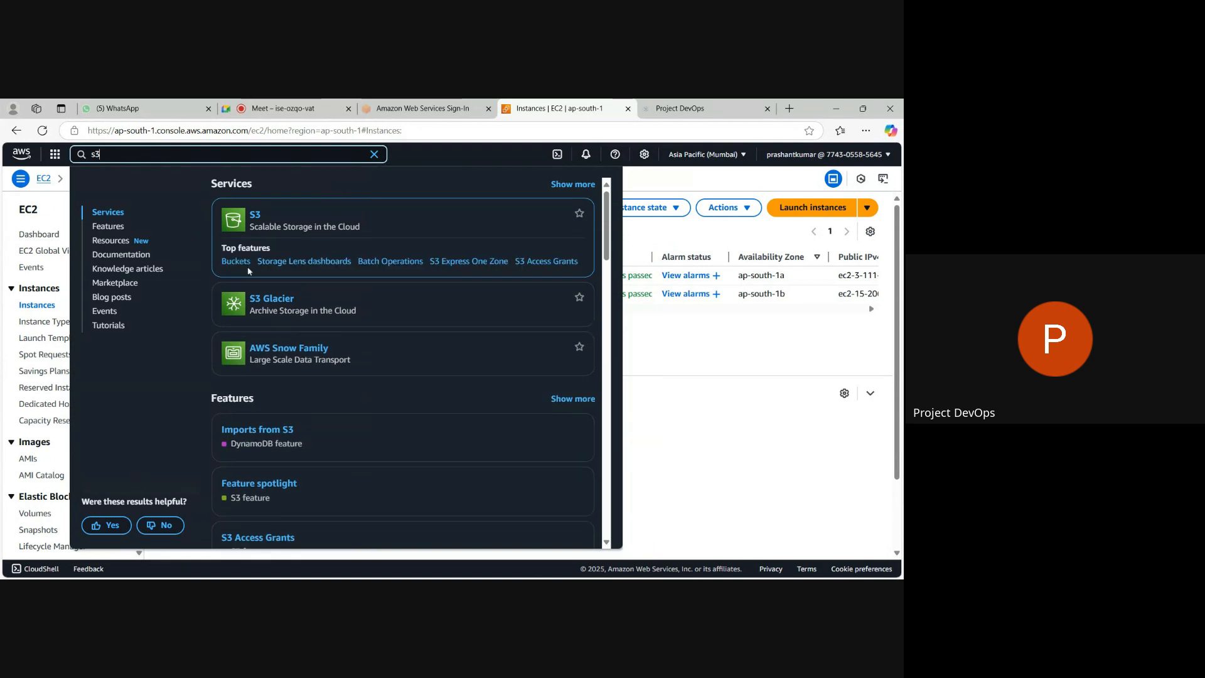
pyautogui.click(274, 108)
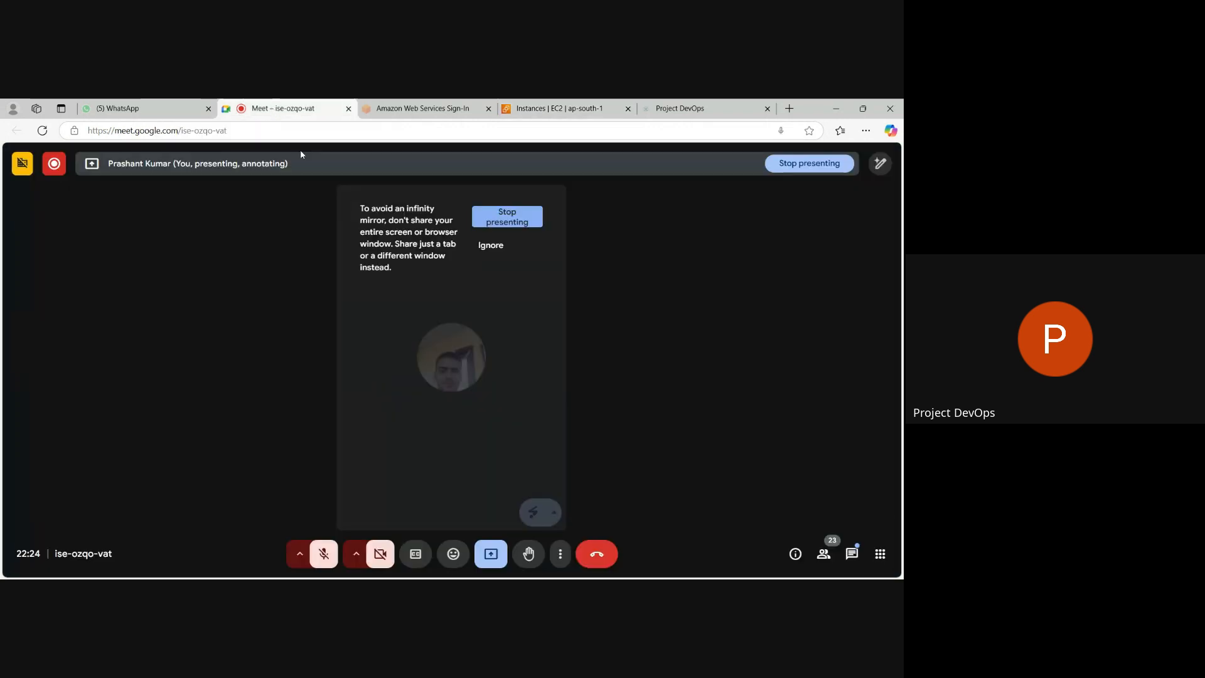
# Unmute the Google Meet microphone, switch back to the AWS console and open the S3 general purpose buckets list.
pyautogui.click(325, 555)
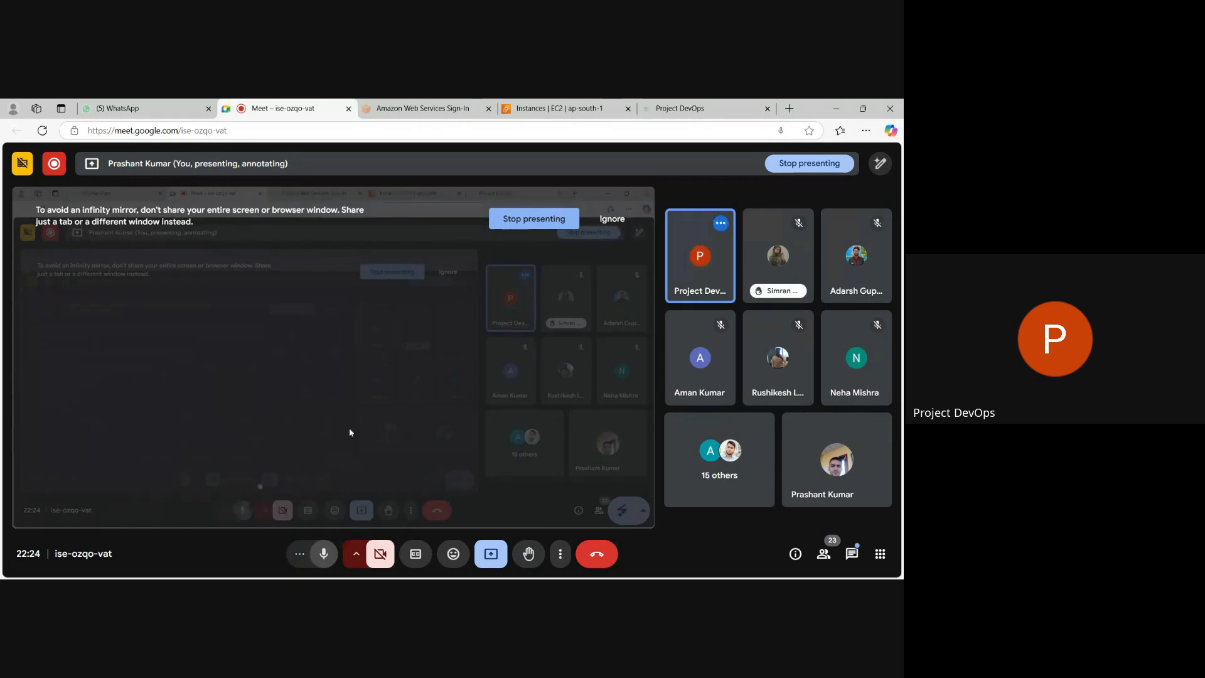
pyautogui.click(551, 110)
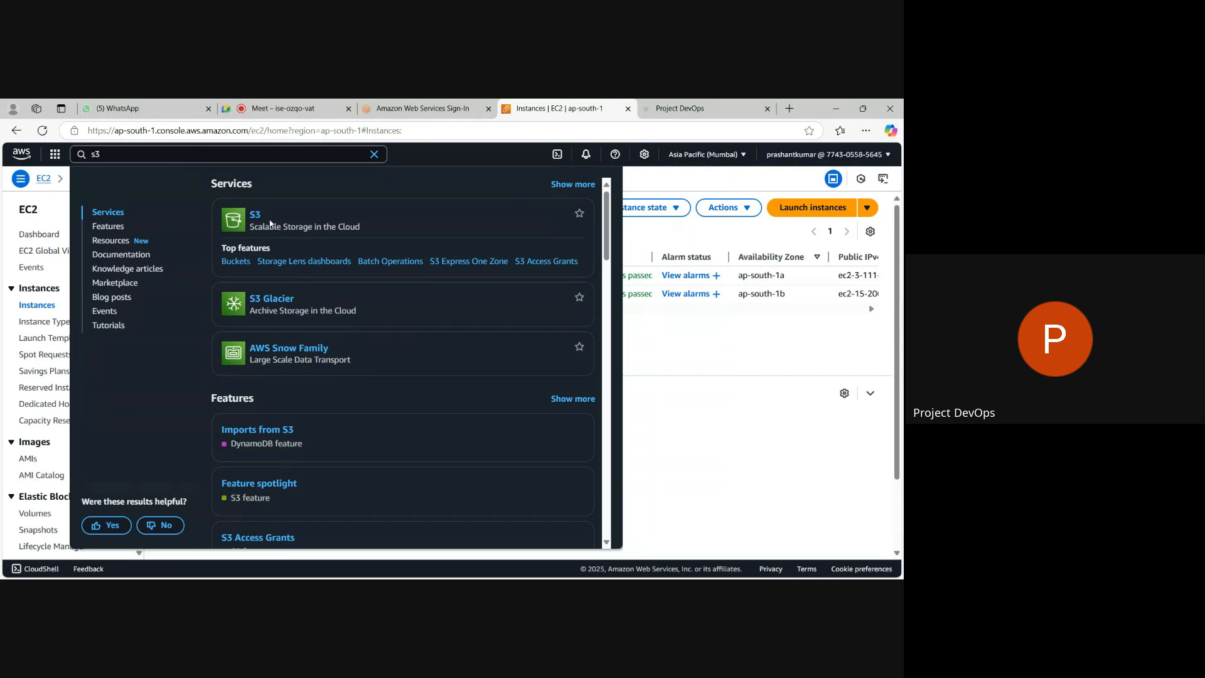
pyautogui.doubleClick(269, 220)
pyautogui.click(255, 216)
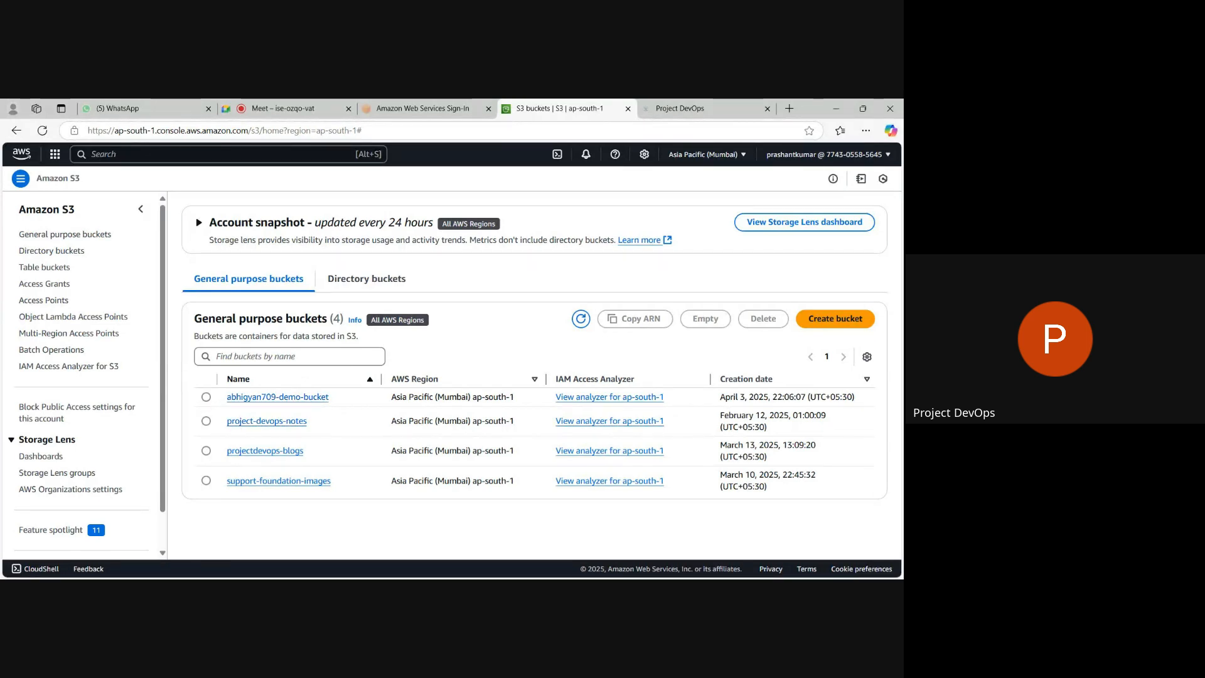
pyautogui.click(289, 356)
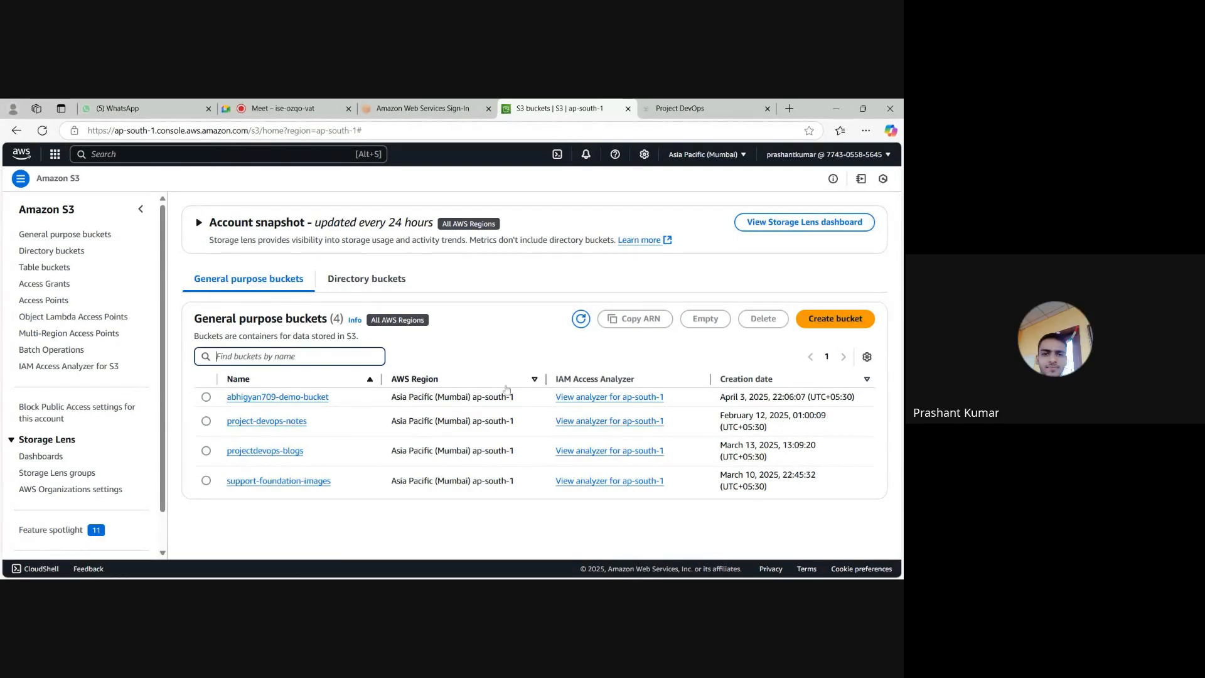
pyautogui.click(766, 241)
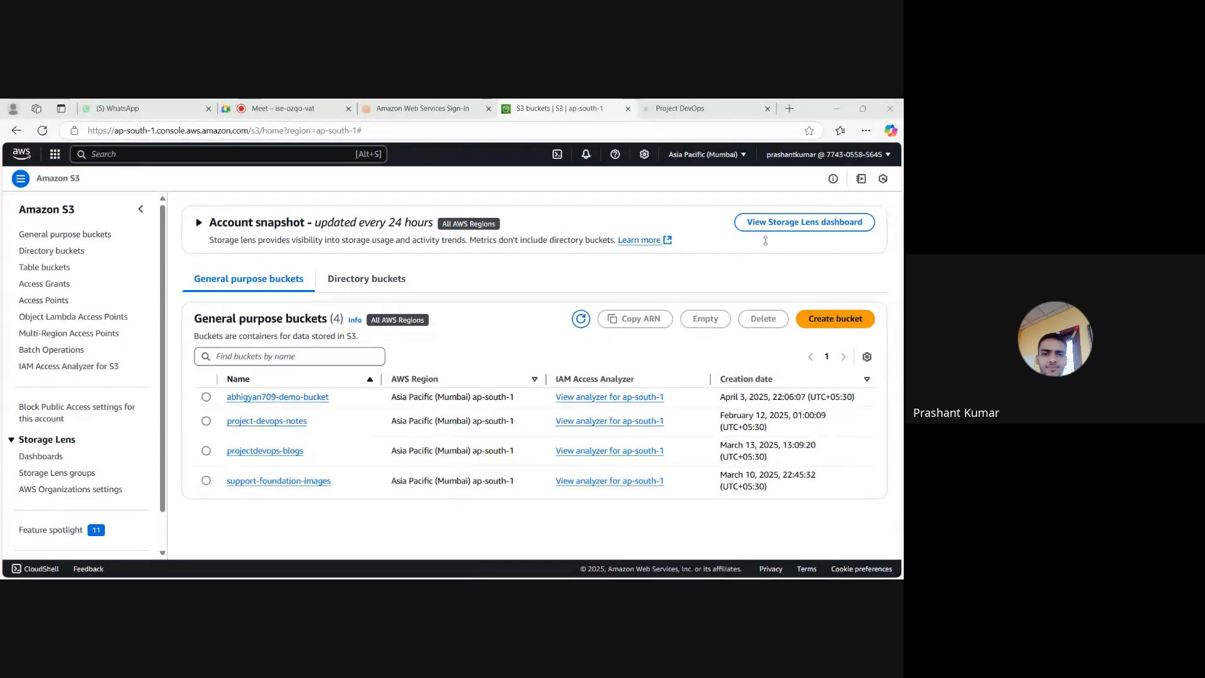
# Start creating an S3 bucket named with the participant's full name plus "-bucket1", and view the existing buckets offered for copying settings without choosing one.
pyautogui.click(855, 320)
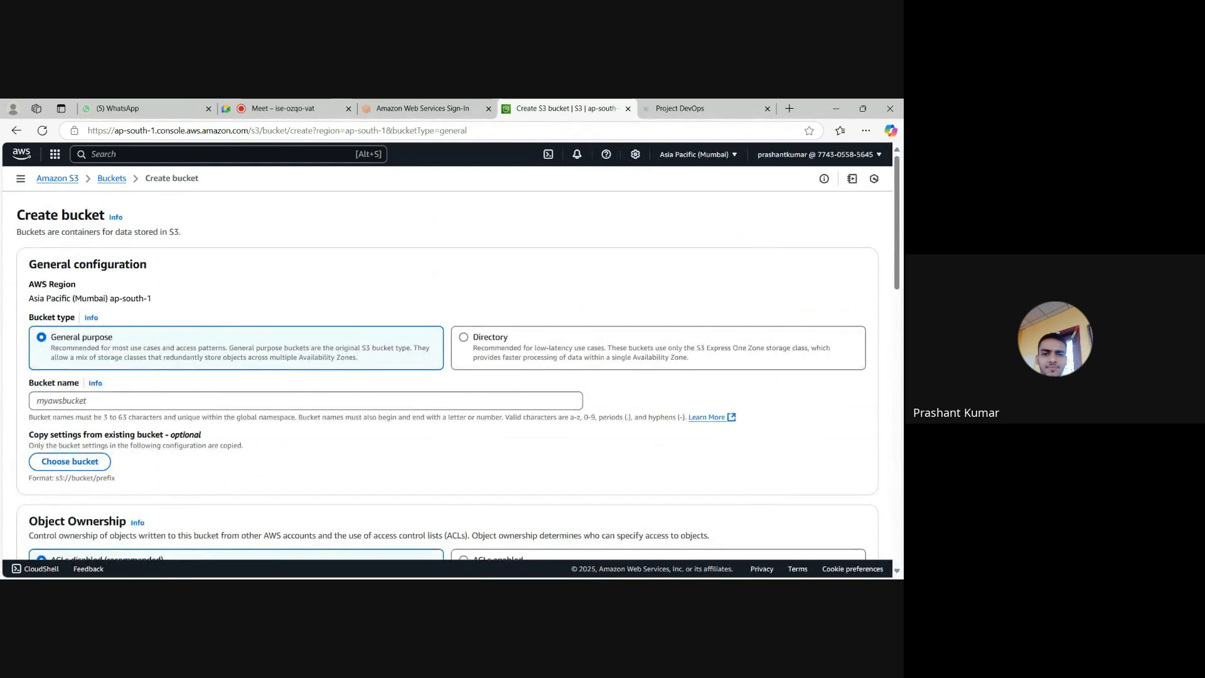
pyautogui.scroll(-1, 125, 389)
pyautogui.click(129, 349)
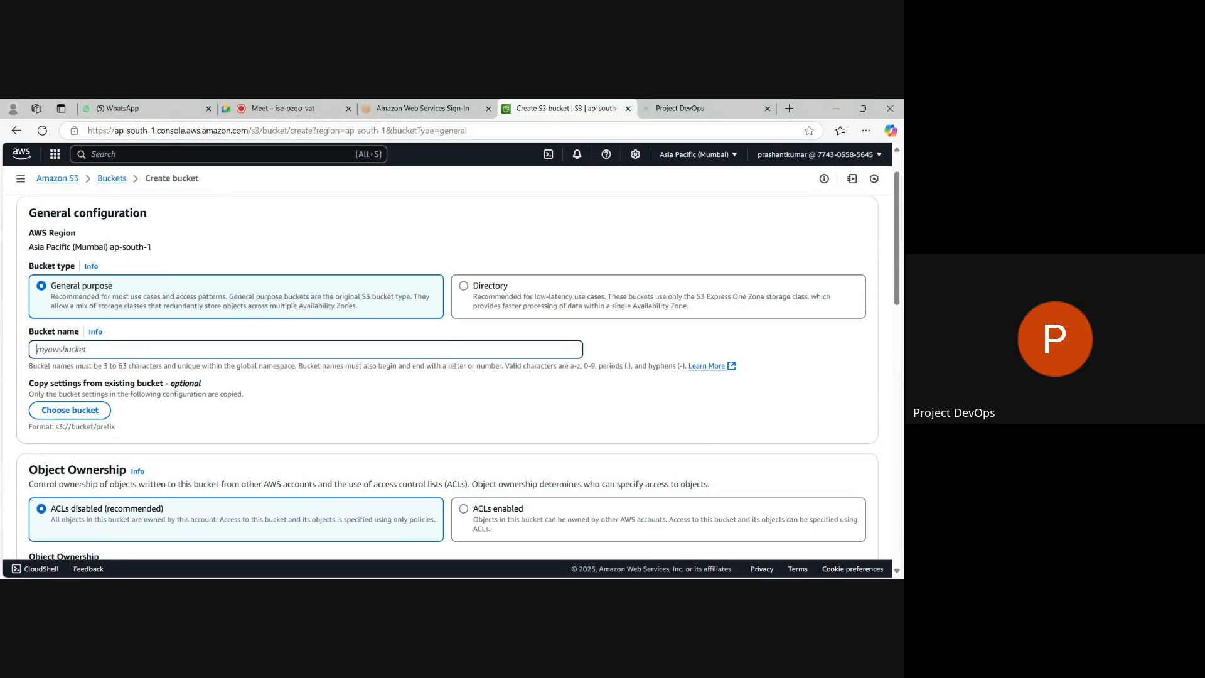
pyautogui.write('P')
pyautogui.press('BackSpace')
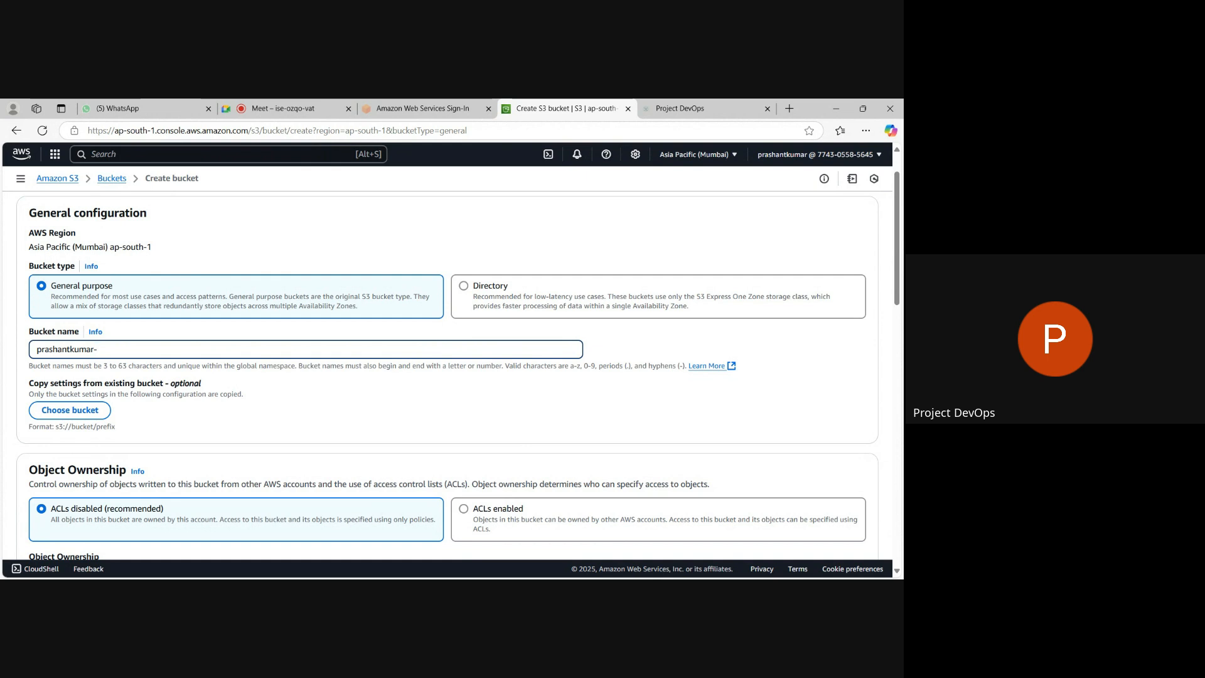
pyautogui.write('bu')
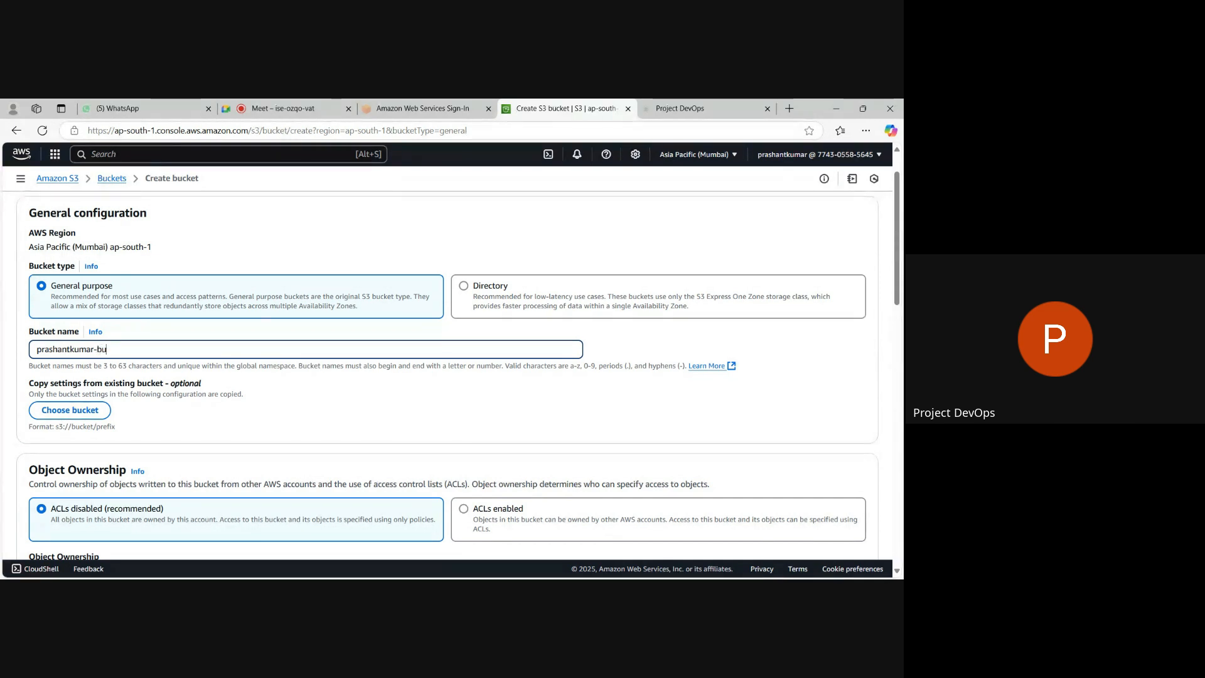
pyautogui.write('cket1')
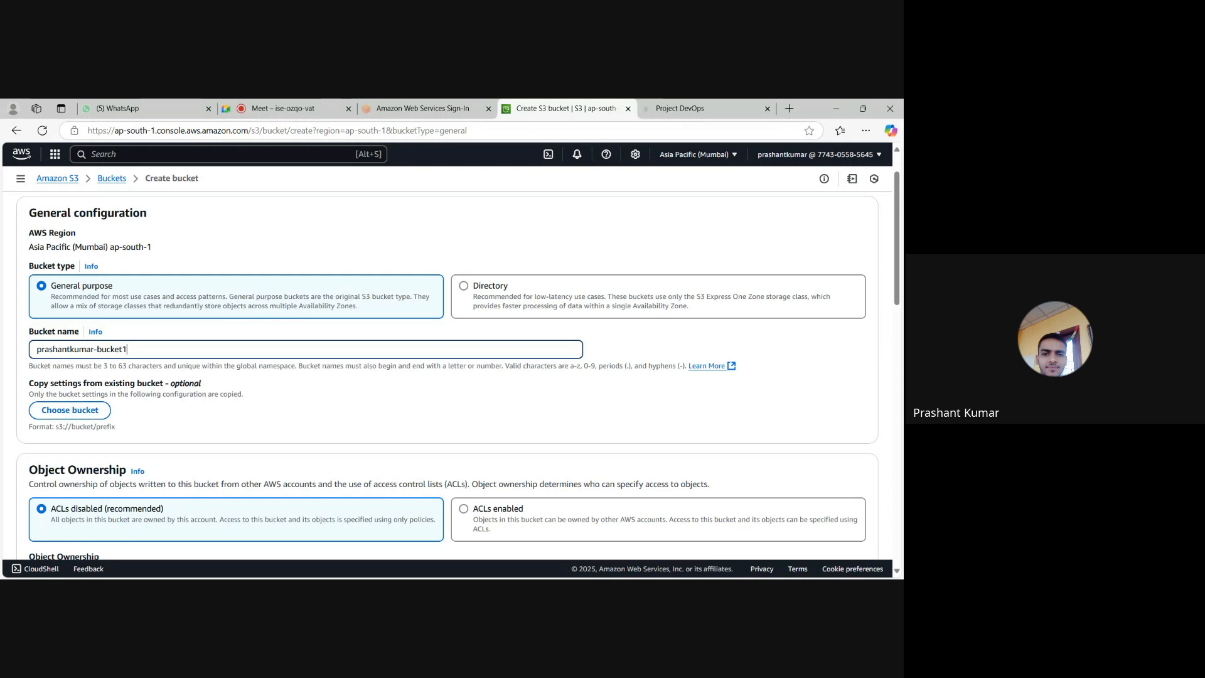
pyautogui.click(87, 411)
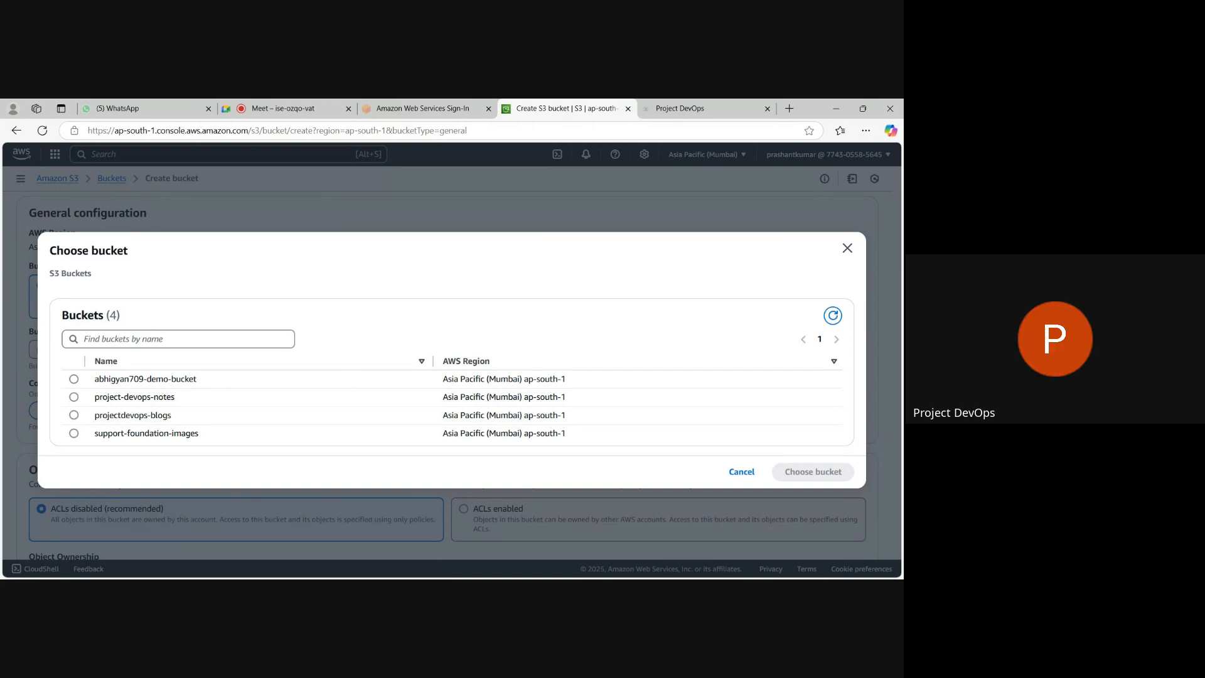
pyautogui.click(847, 248)
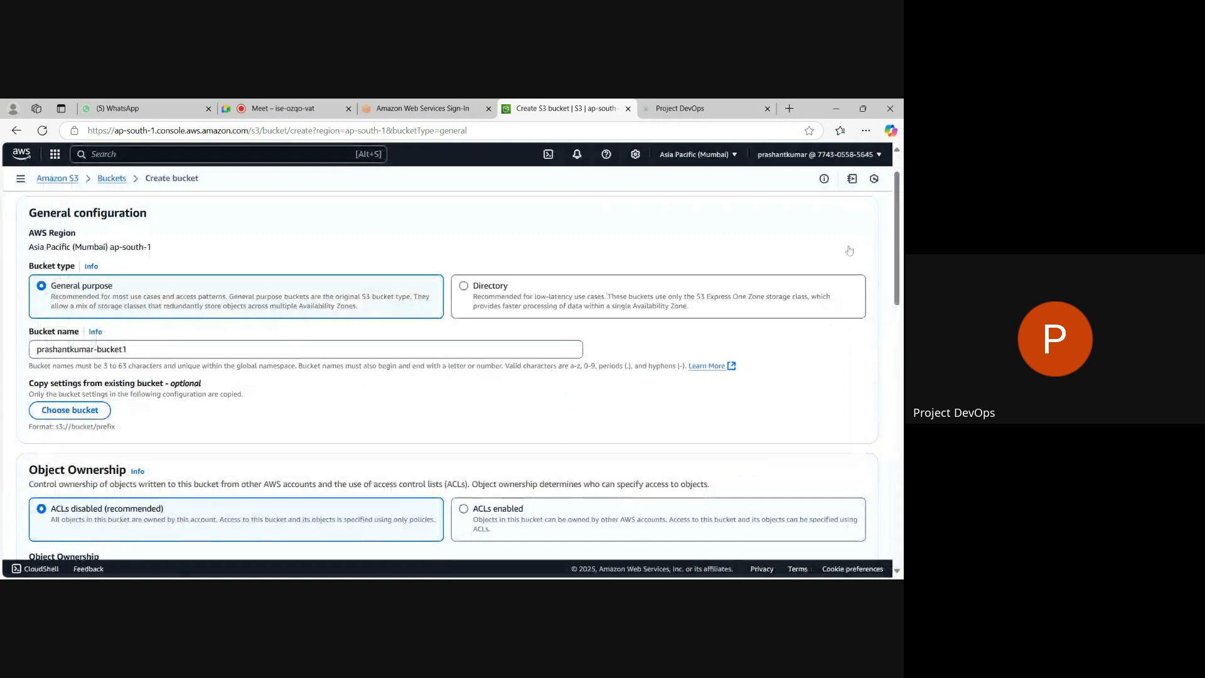
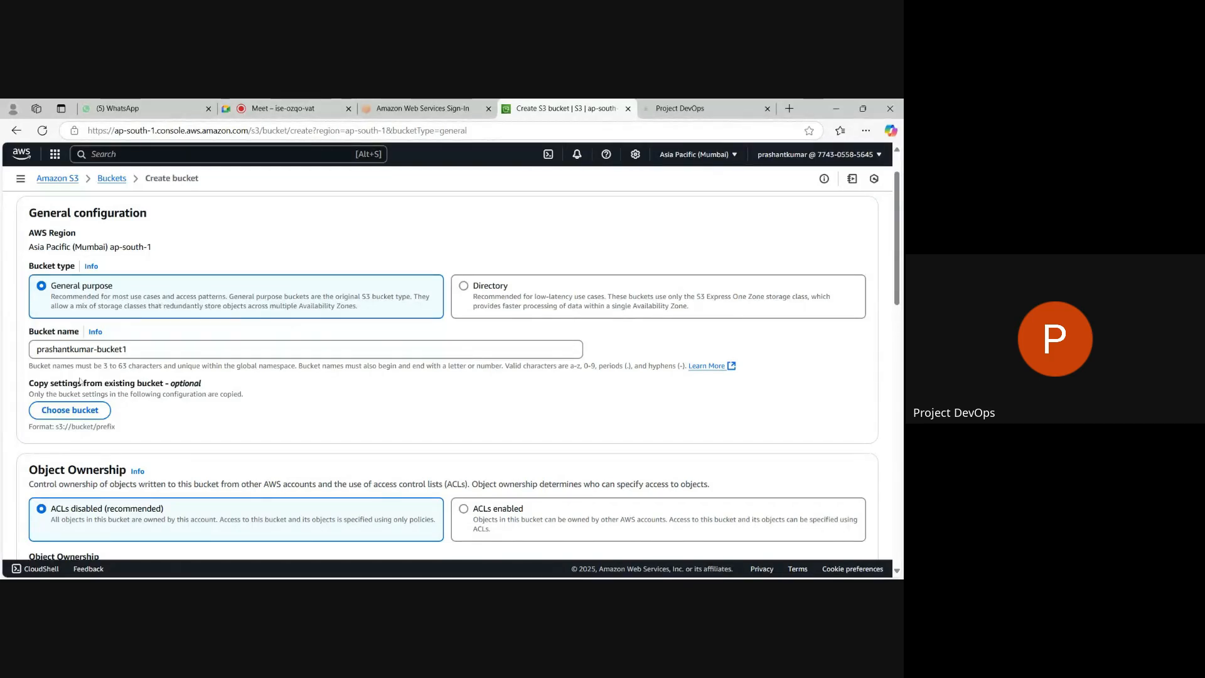
# Copy the settings of the existing demo bucket into the new bucket's configuration.
pyautogui.click(61, 415)
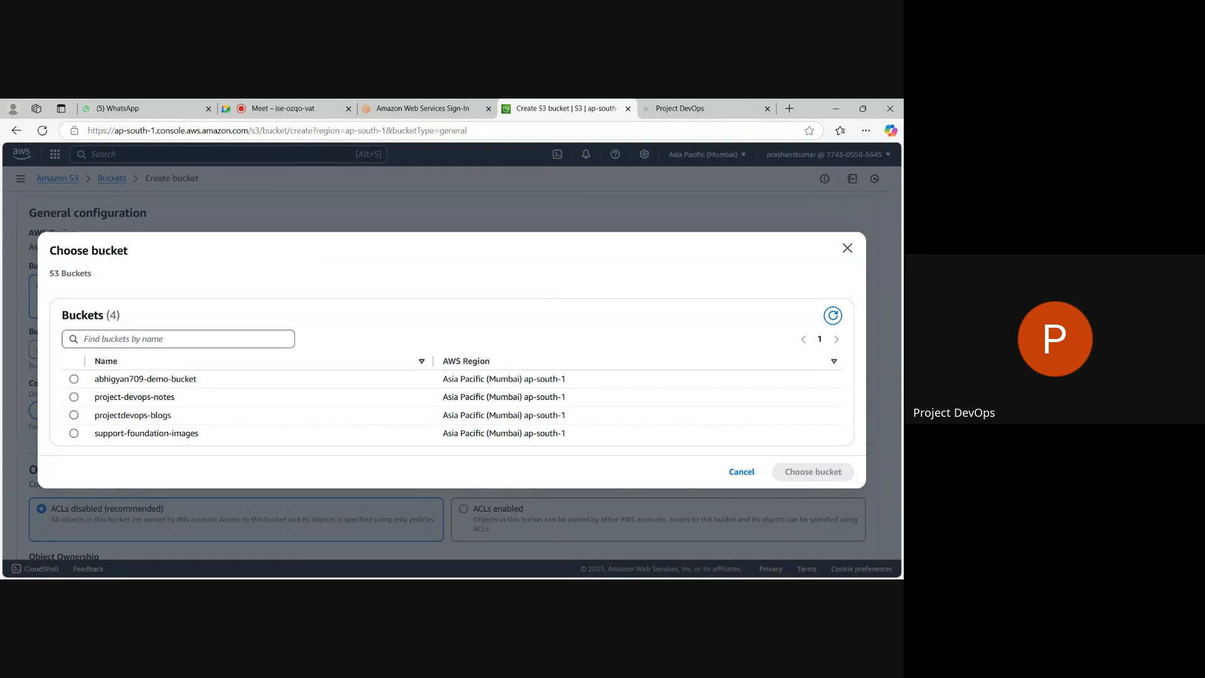
pyautogui.click(74, 379)
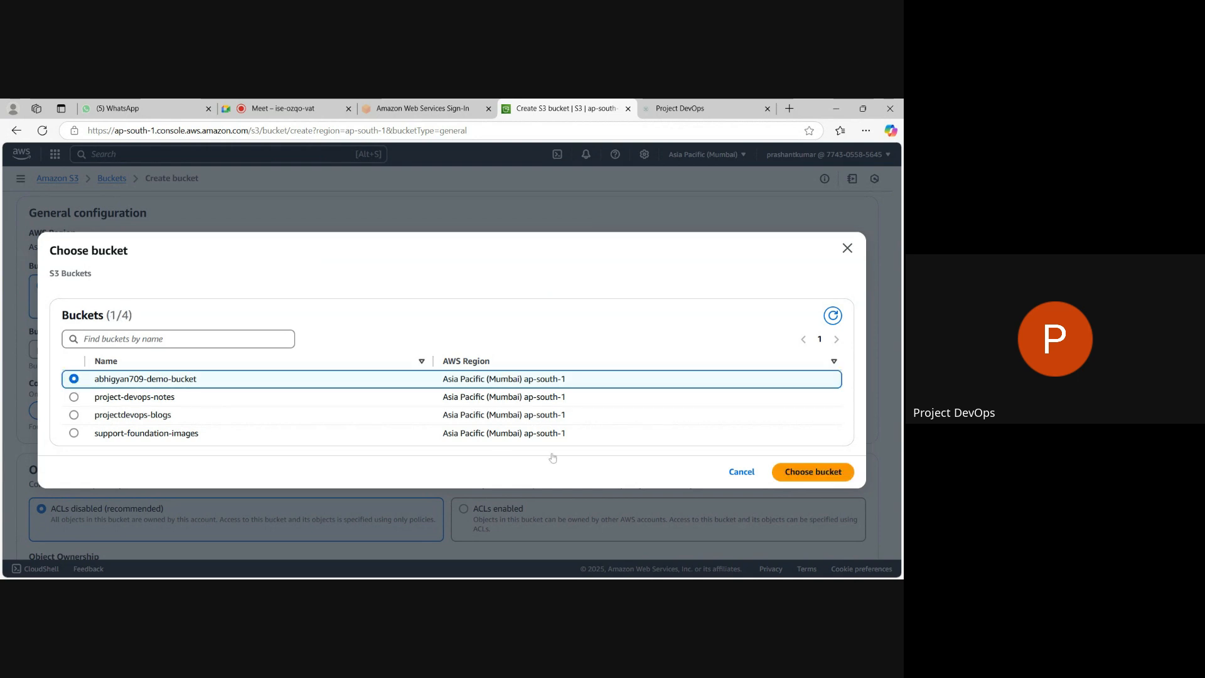
pyautogui.click(814, 472)
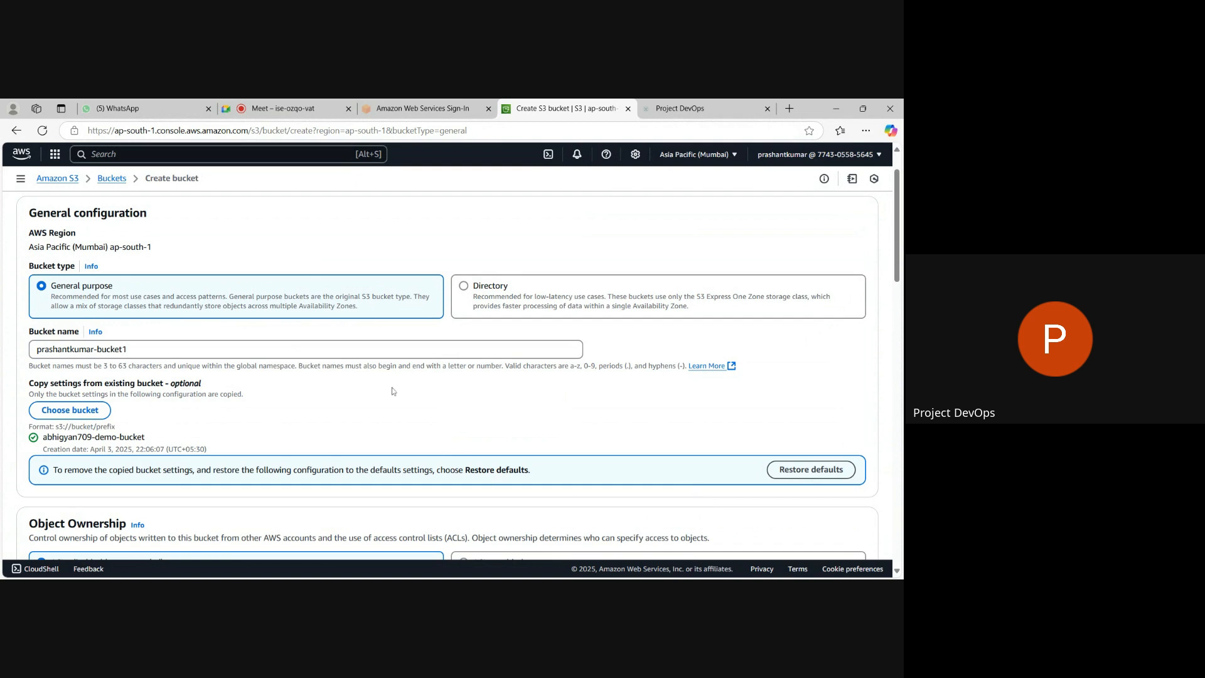
pyautogui.scroll(-4, 391, 386)
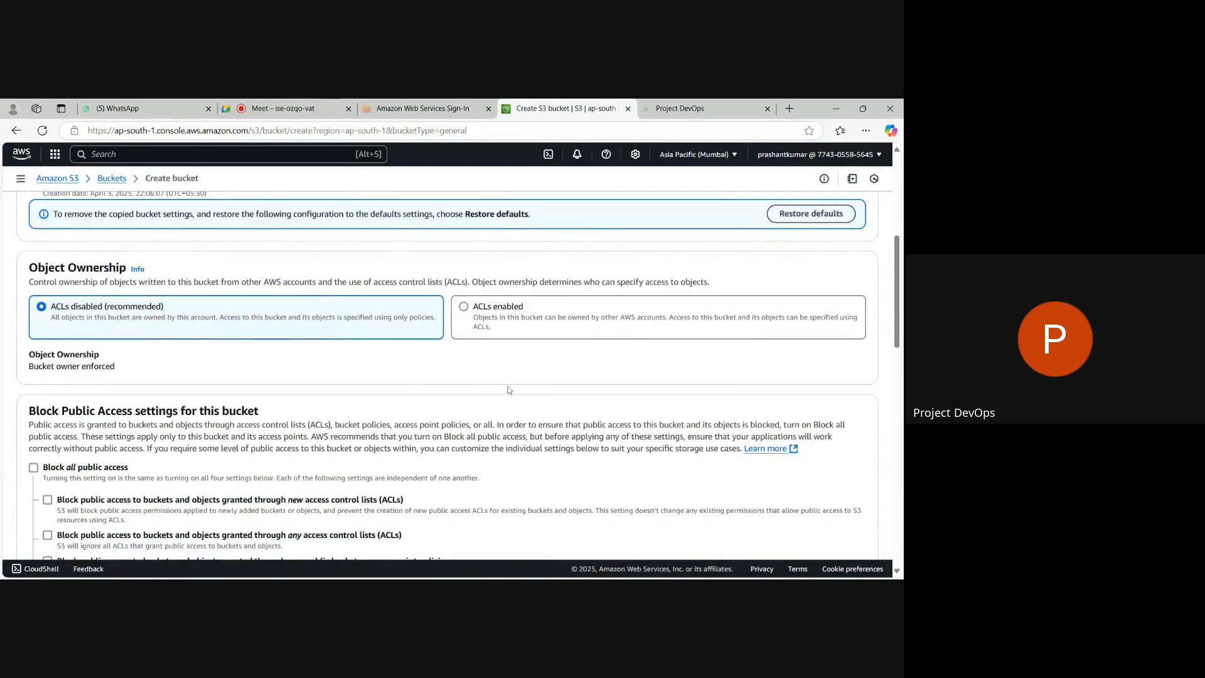
pyautogui.hotkey('alt', 'Tab')
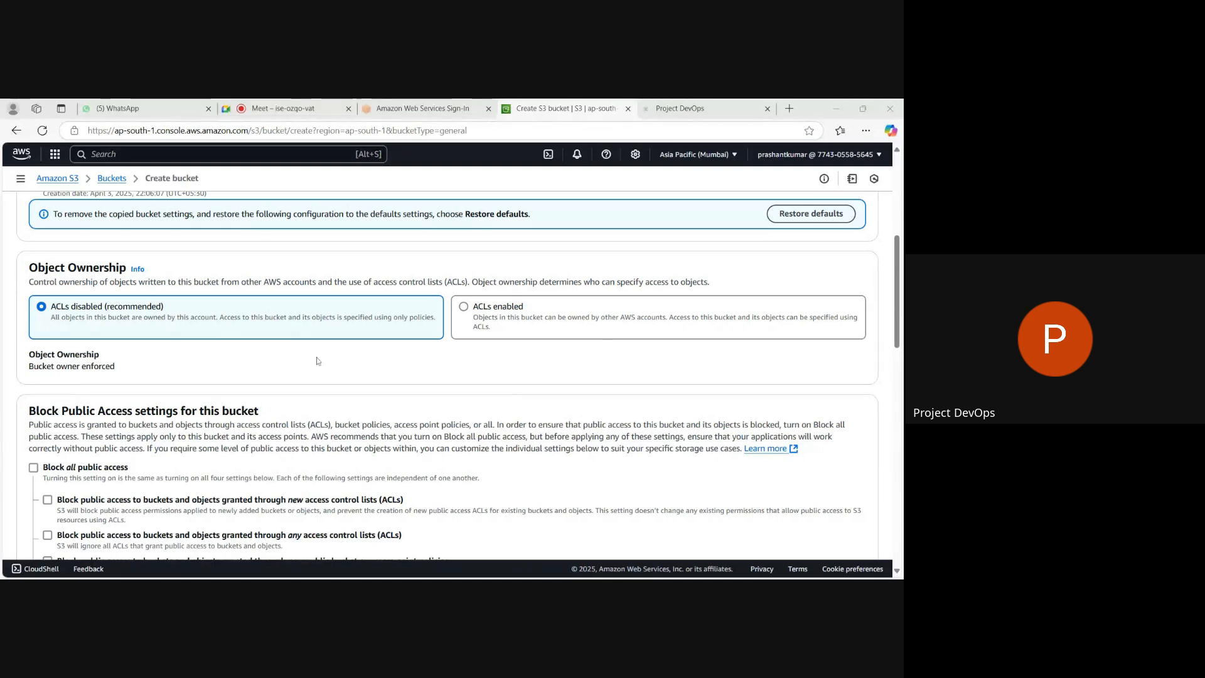
# Acknowledge that the public access settings might make the bucket and its objects public, and set Bucket Versioning to Disable.
pyautogui.scroll(-7, 317, 358)
pyautogui.scroll(1, 318, 361)
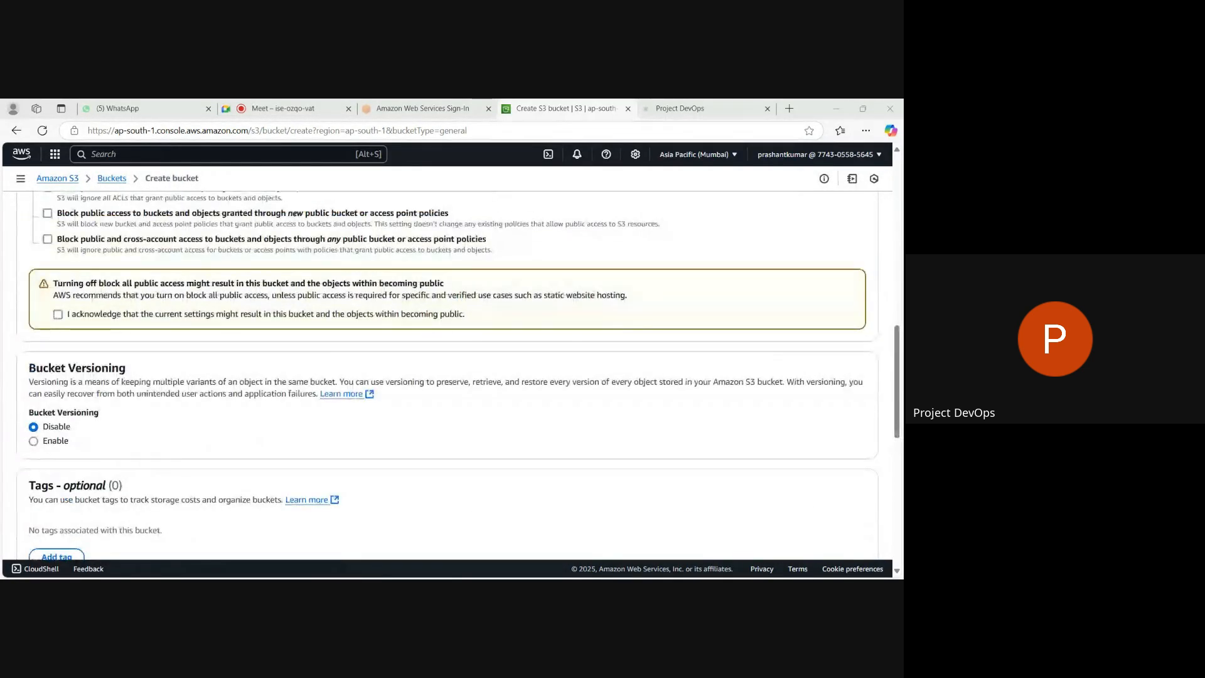
pyautogui.click(34, 441)
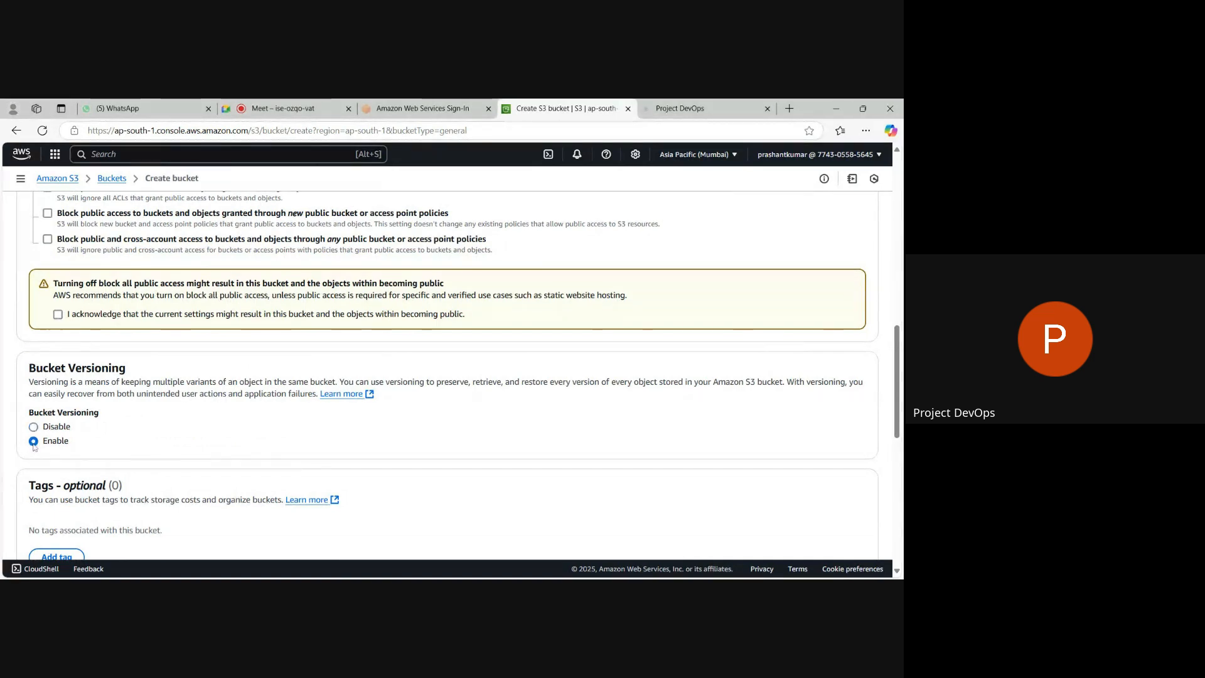
pyautogui.click(57, 314)
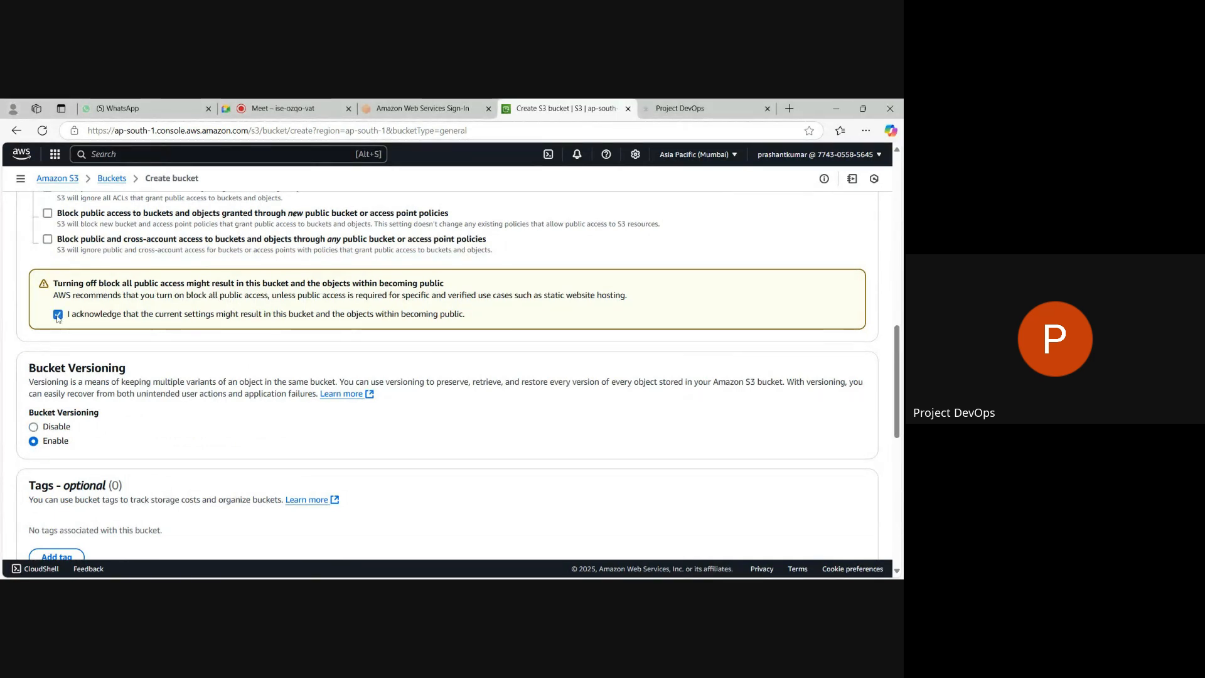
pyautogui.click(34, 427)
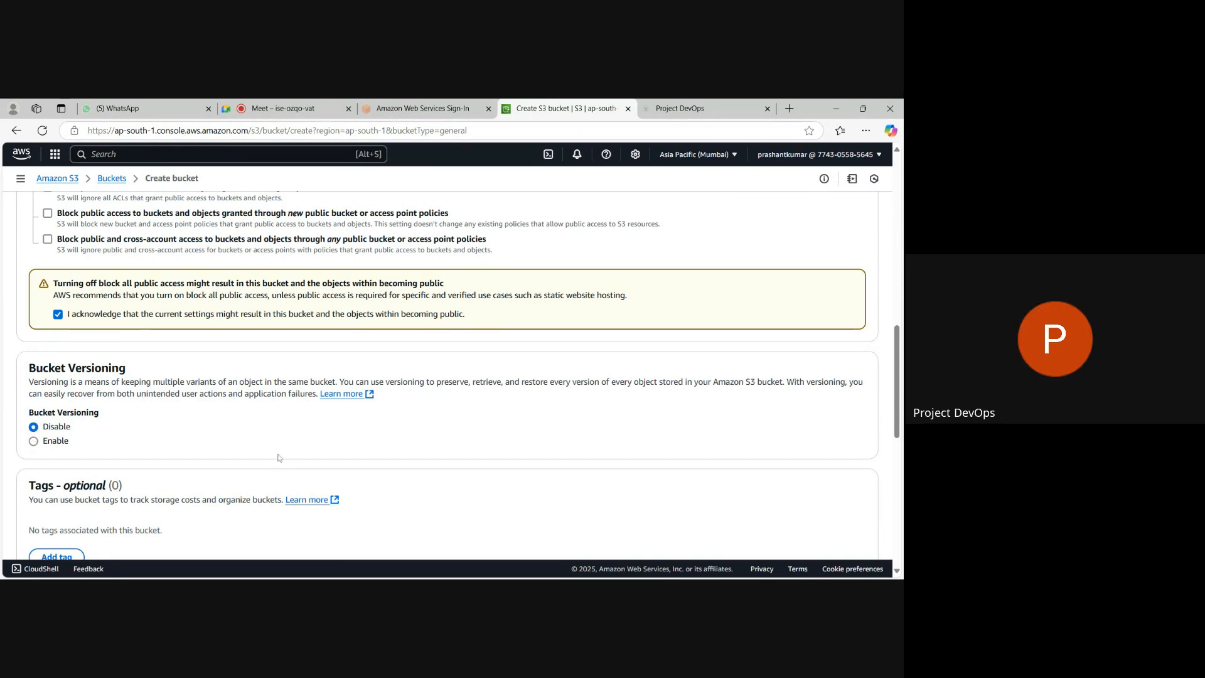
# Review the remaining encryption and Object Lock settings and create the bucket.
pyautogui.scroll(-3, 278, 457)
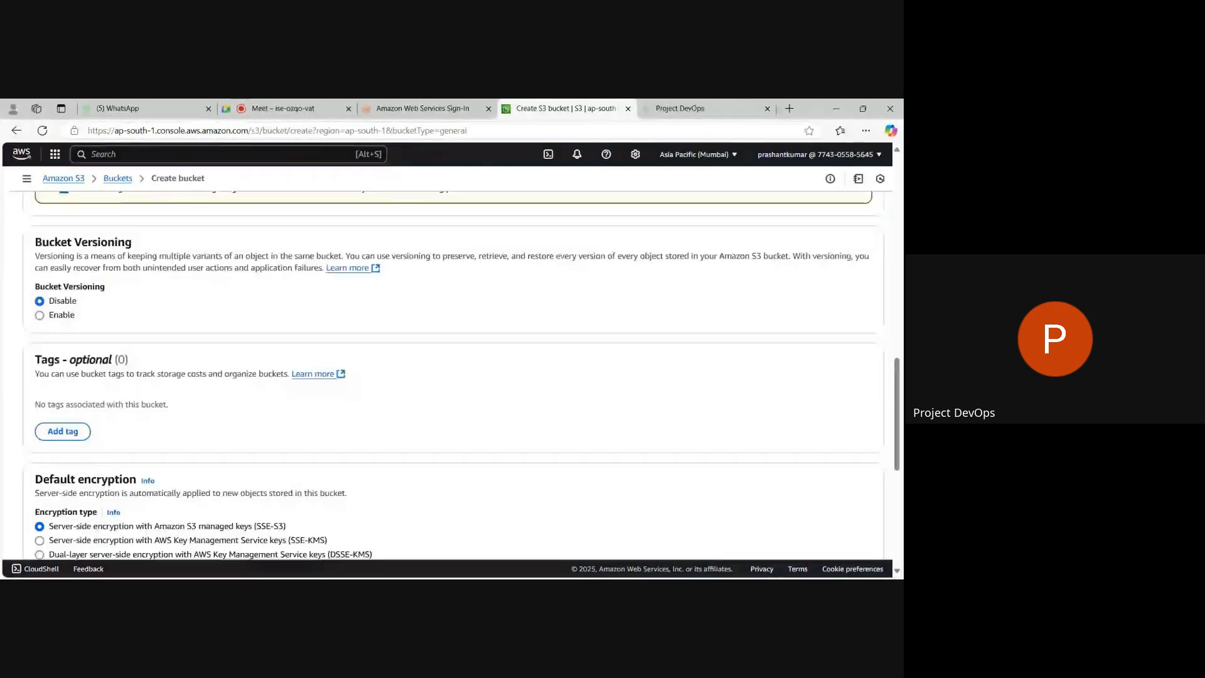
pyautogui.scroll(-5, 447, 370)
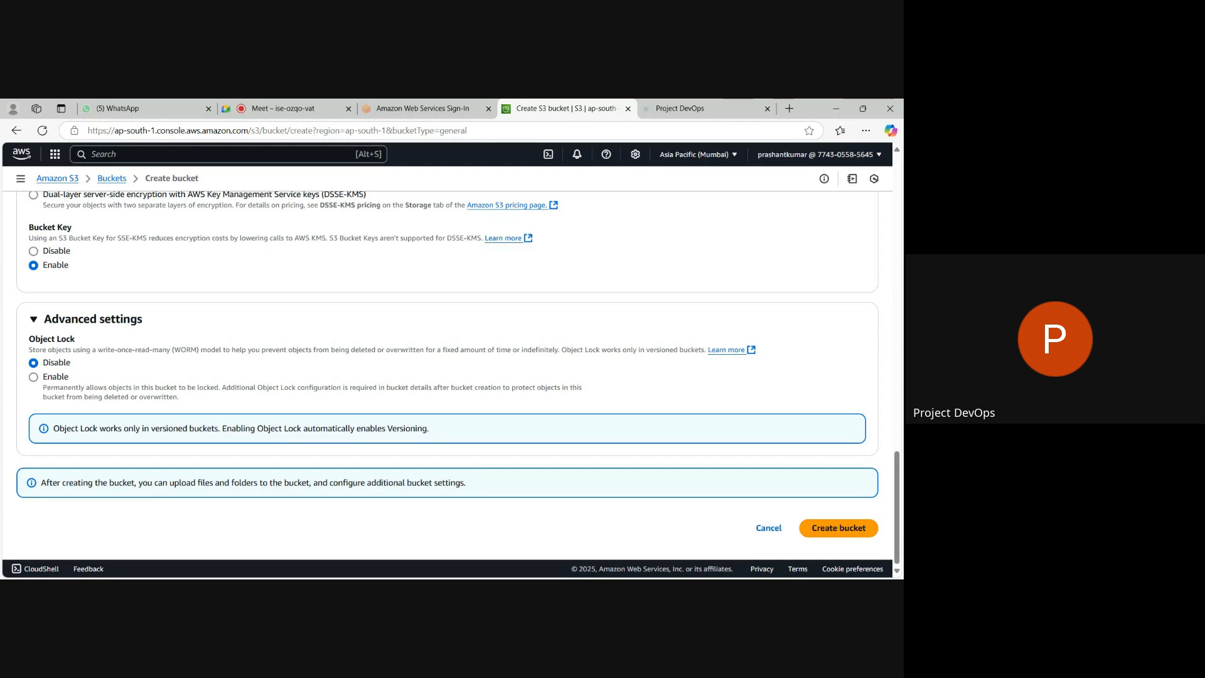
pyautogui.scroll(1, 497, 325)
pyautogui.scroll(-2, 498, 324)
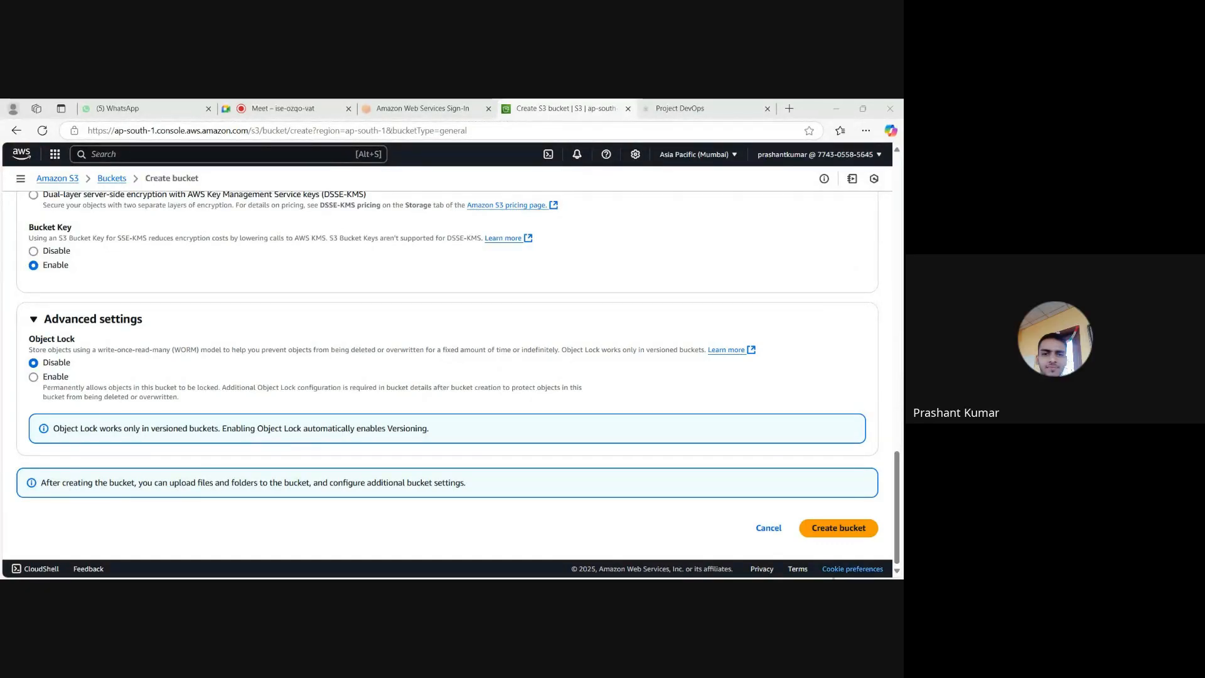
pyautogui.click(826, 530)
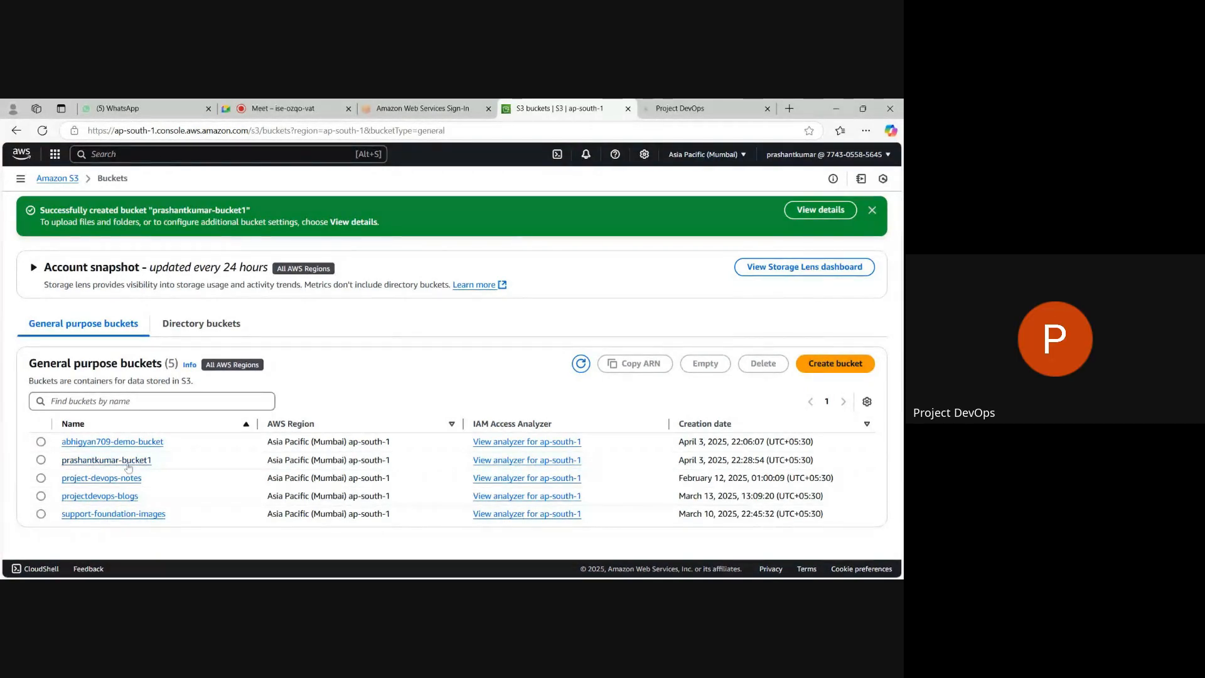
# Open the newly created bucket's permissions and inspect the Block public access settings without changing them.
pyautogui.click(127, 465)
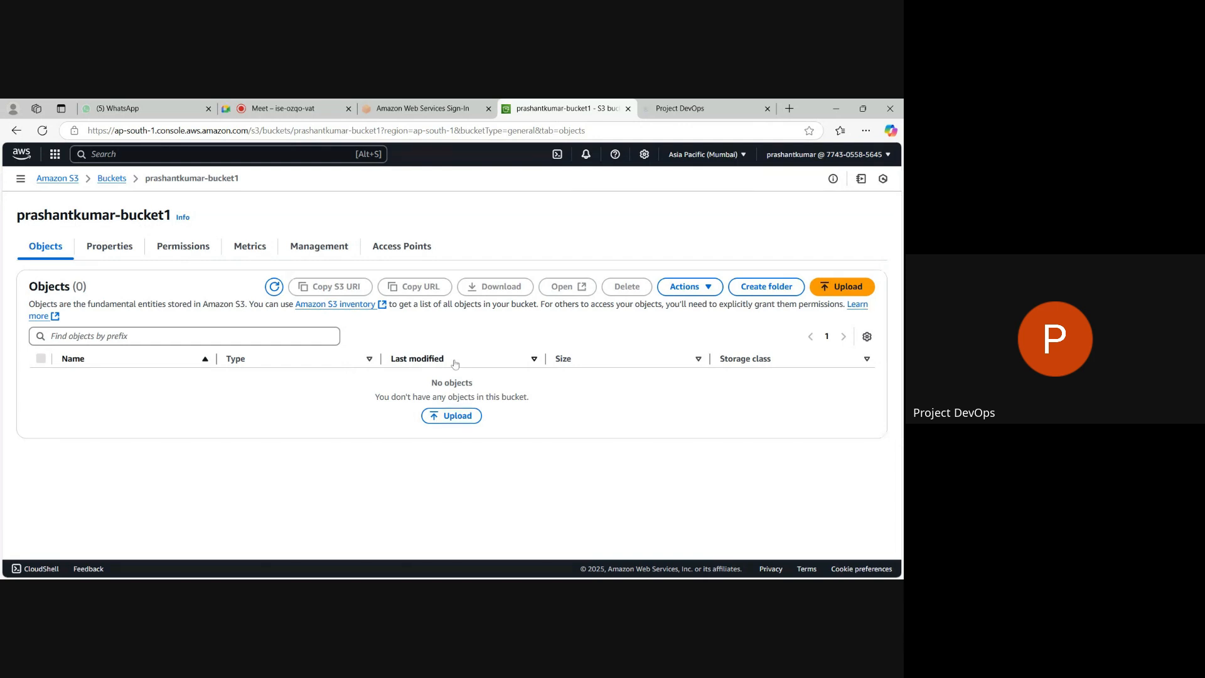
pyautogui.hotkey('alt', 'Tab')
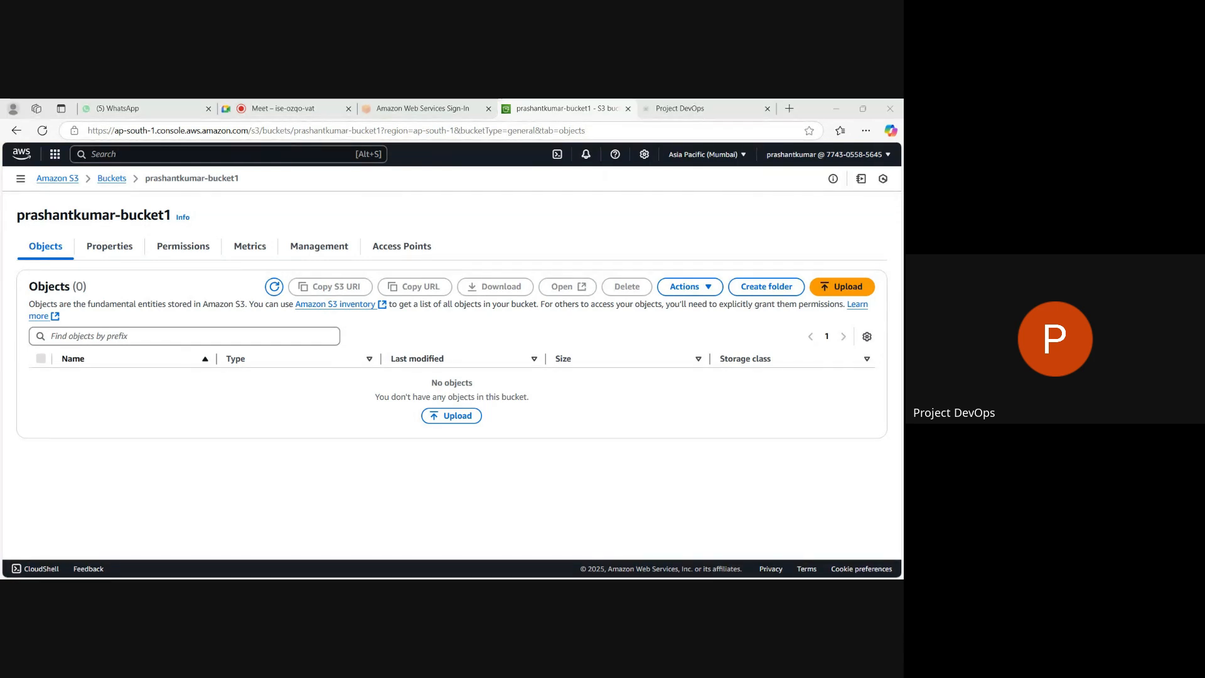
pyautogui.click(191, 249)
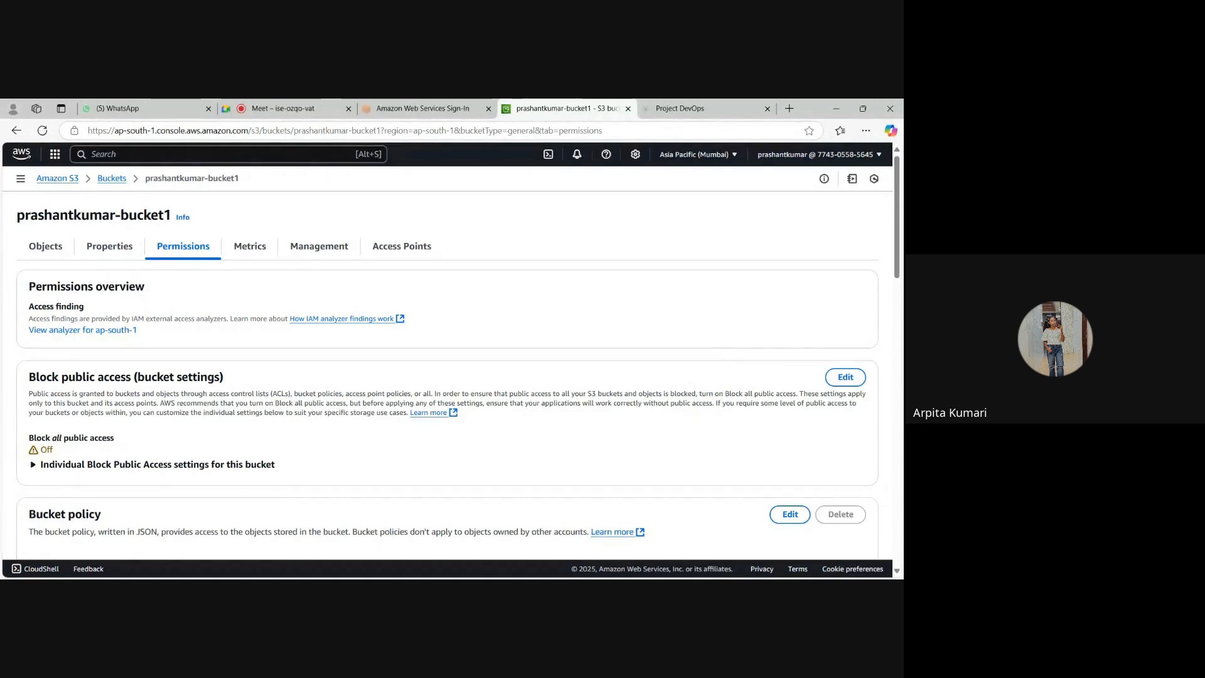
pyautogui.scroll(-3, 447, 377)
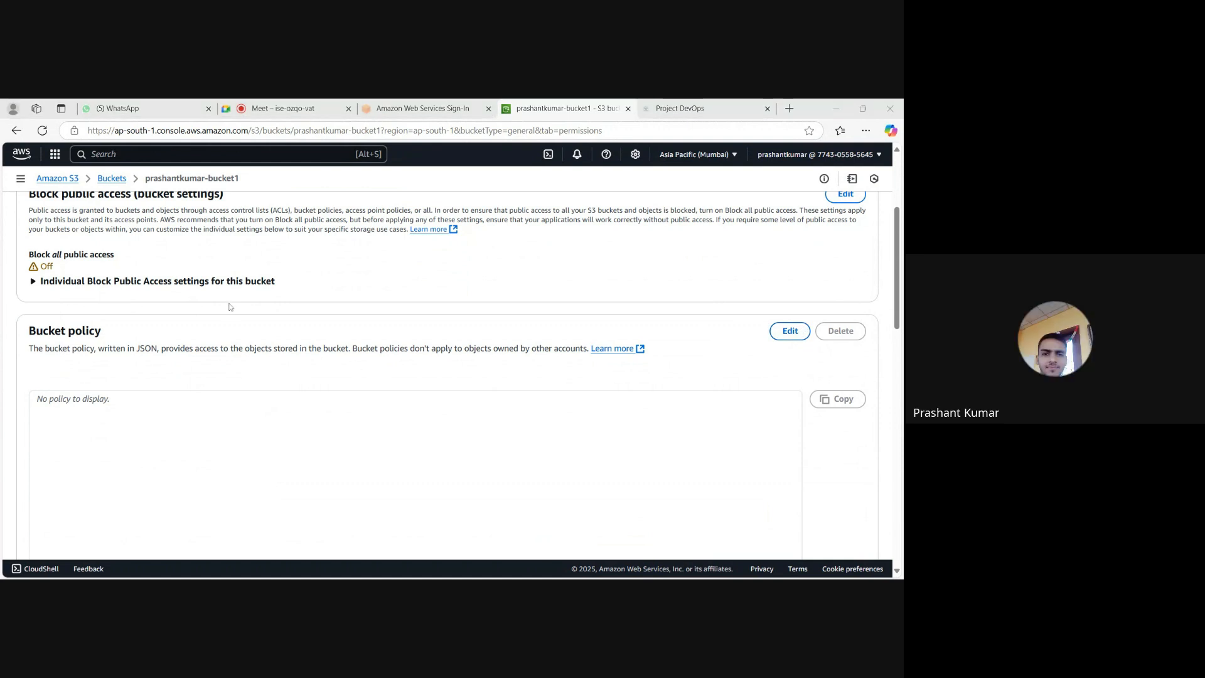
pyautogui.scroll(1, 245, 307)
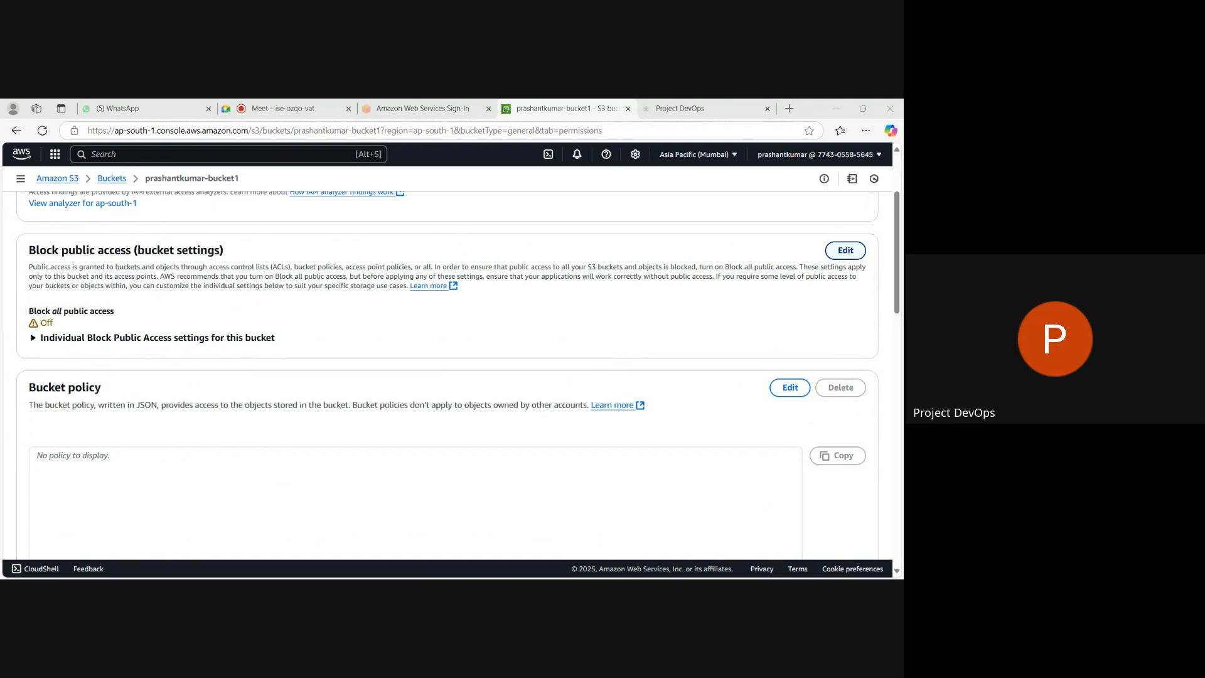
pyautogui.click(845, 250)
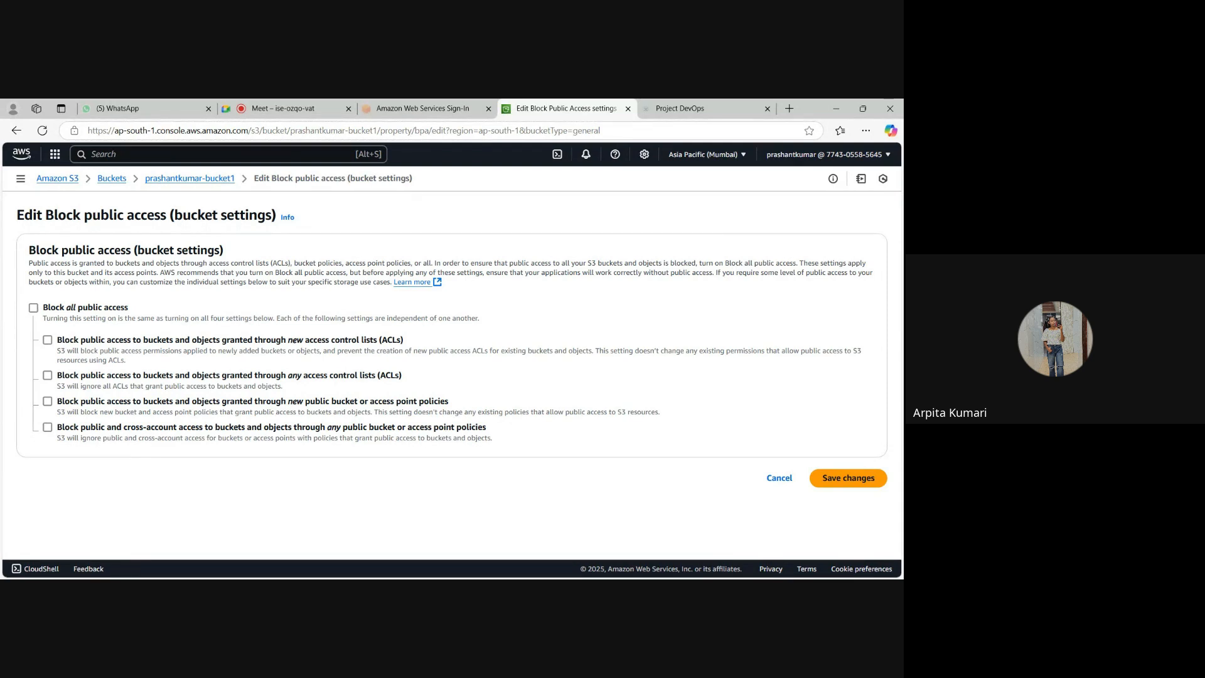
pyautogui.click(779, 479)
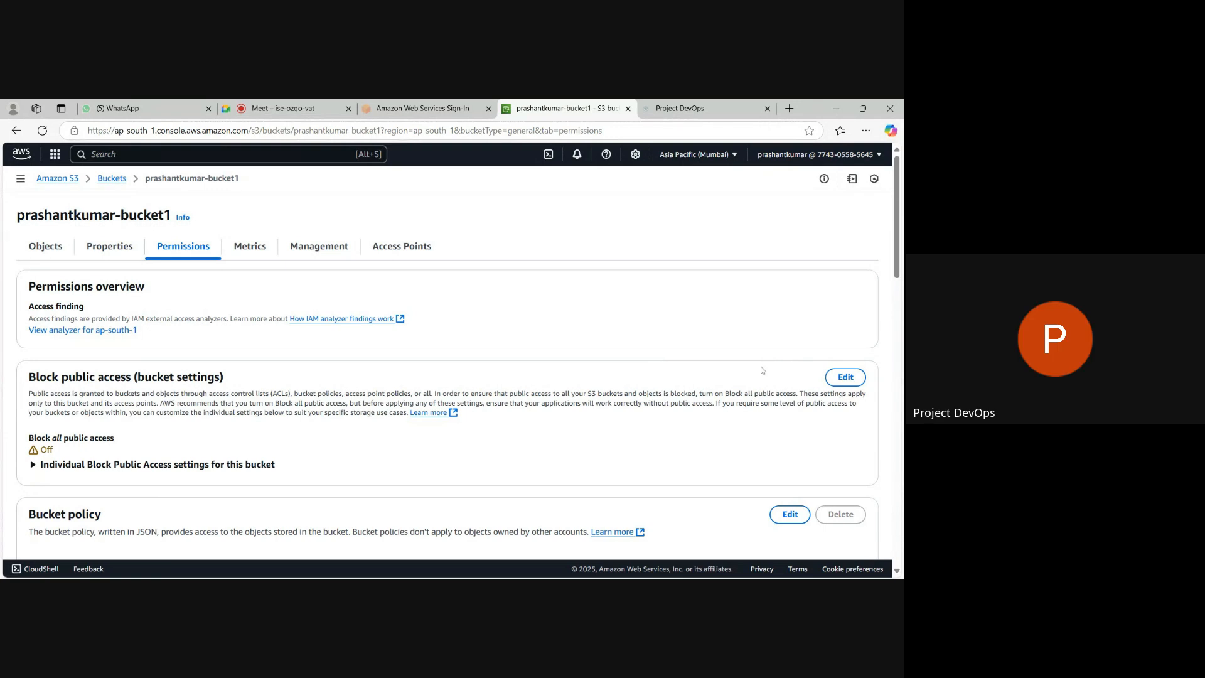
# Examine the new bucket's policy and Object Ownership sections and open its bucket policy for editing.
pyautogui.scroll(-5, 350, 288)
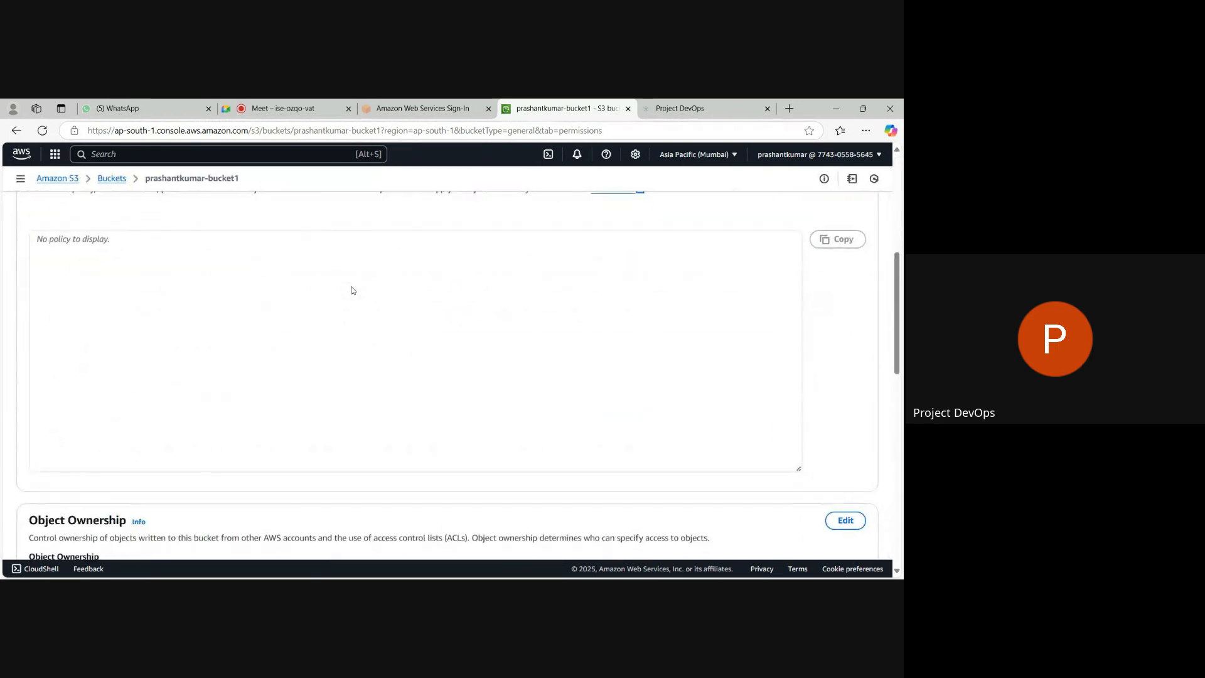
pyautogui.scroll(-2, 352, 289)
pyautogui.scroll(2, 350, 288)
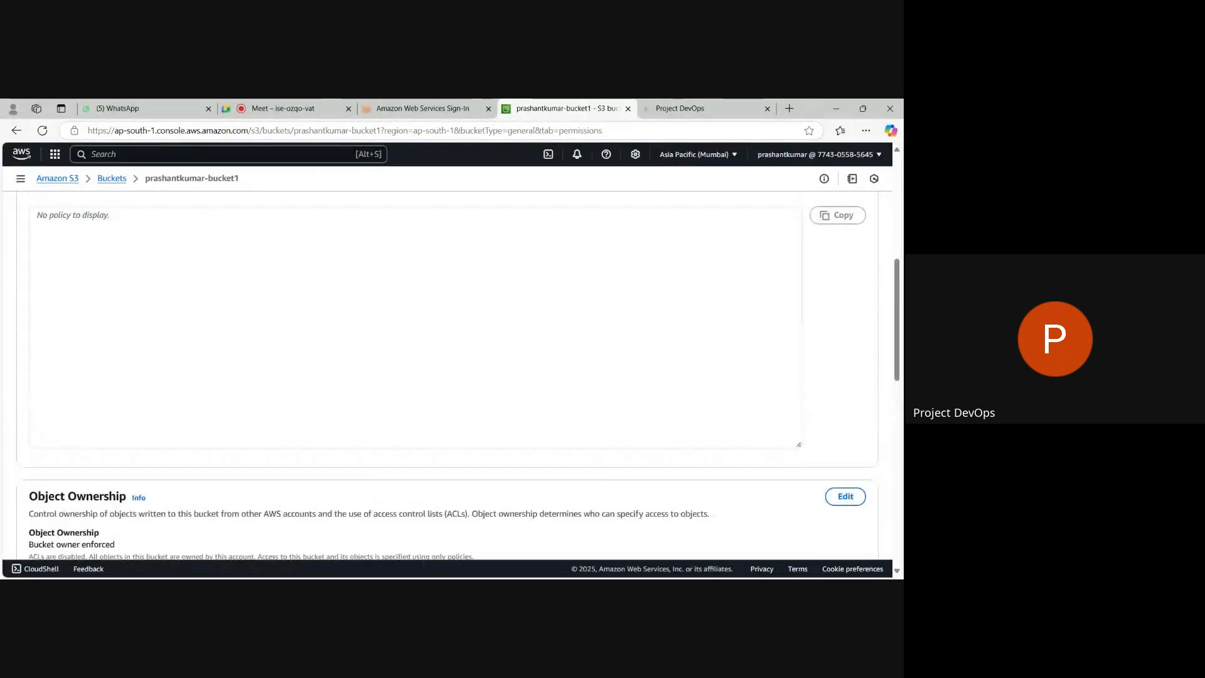
pyautogui.scroll(1, 350, 289)
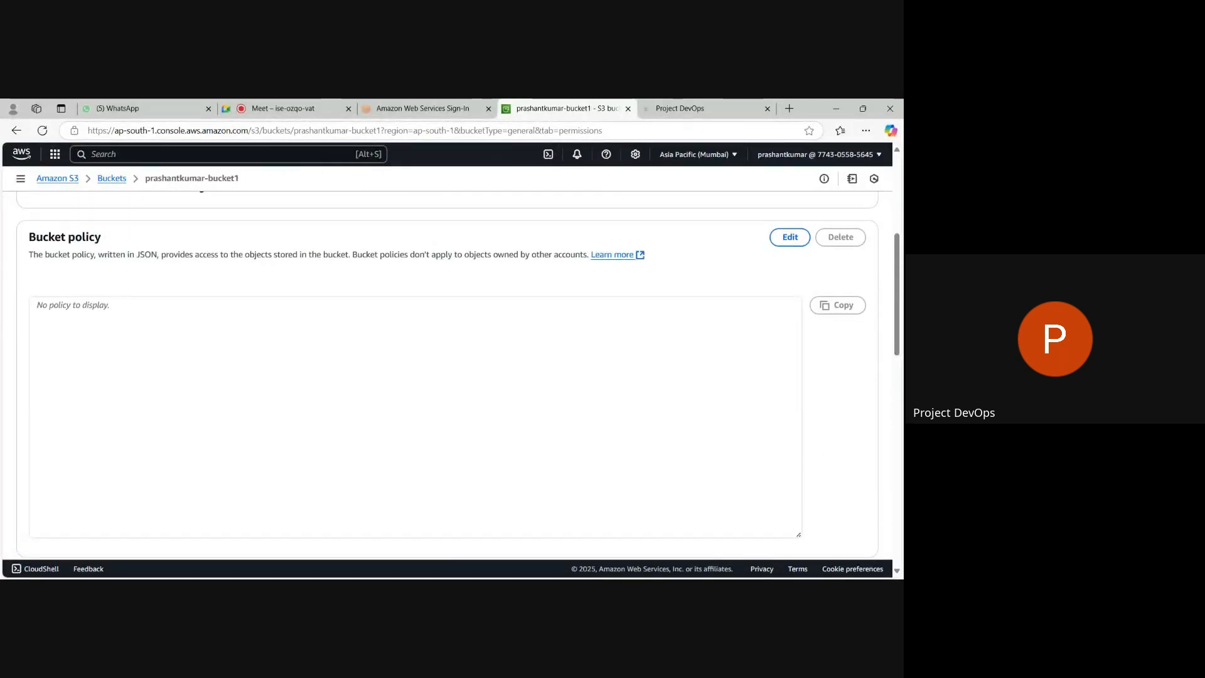
pyautogui.click(790, 238)
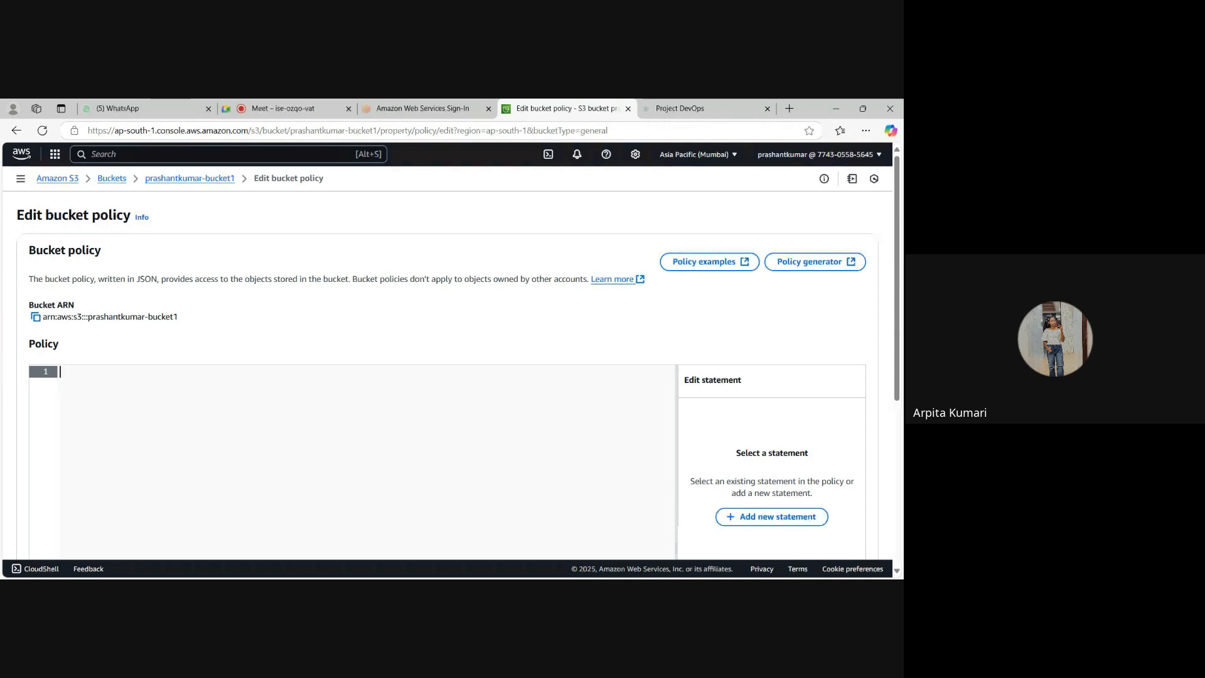
pyautogui.scroll(-2, 445, 377)
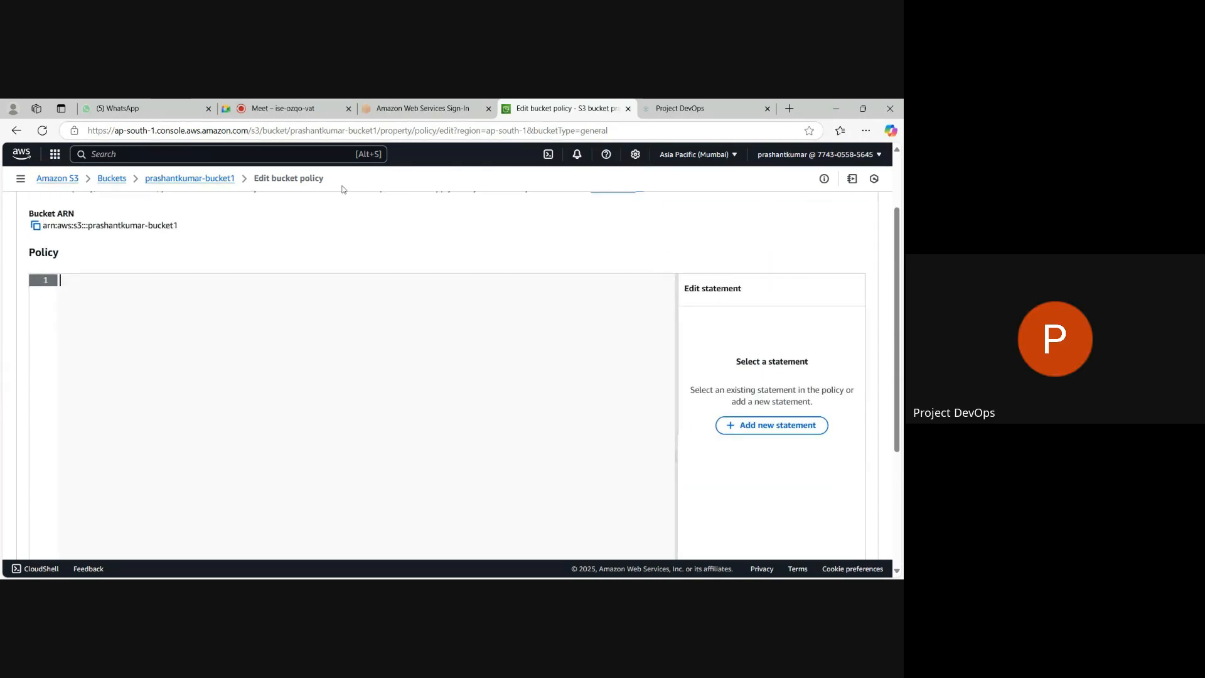
# Open a new browser tab and return to the new bucket's policy editor.
pyautogui.click(790, 105)
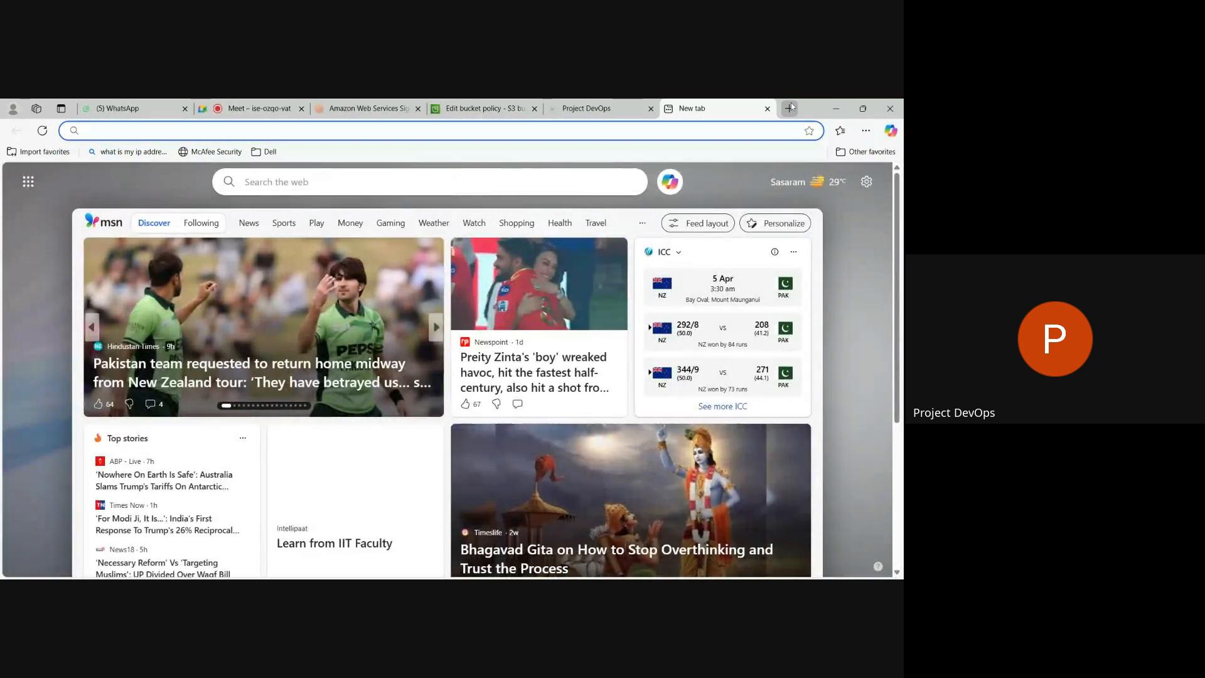
pyautogui.click(490, 110)
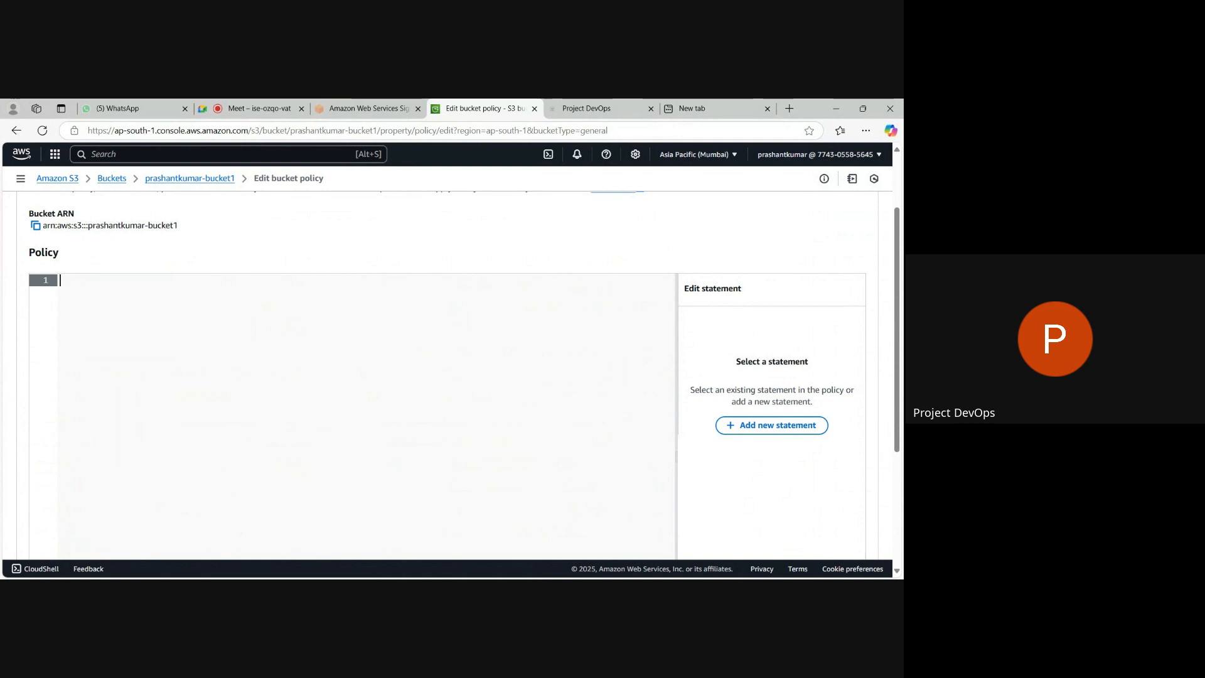
pyautogui.scroll(2, 447, 377)
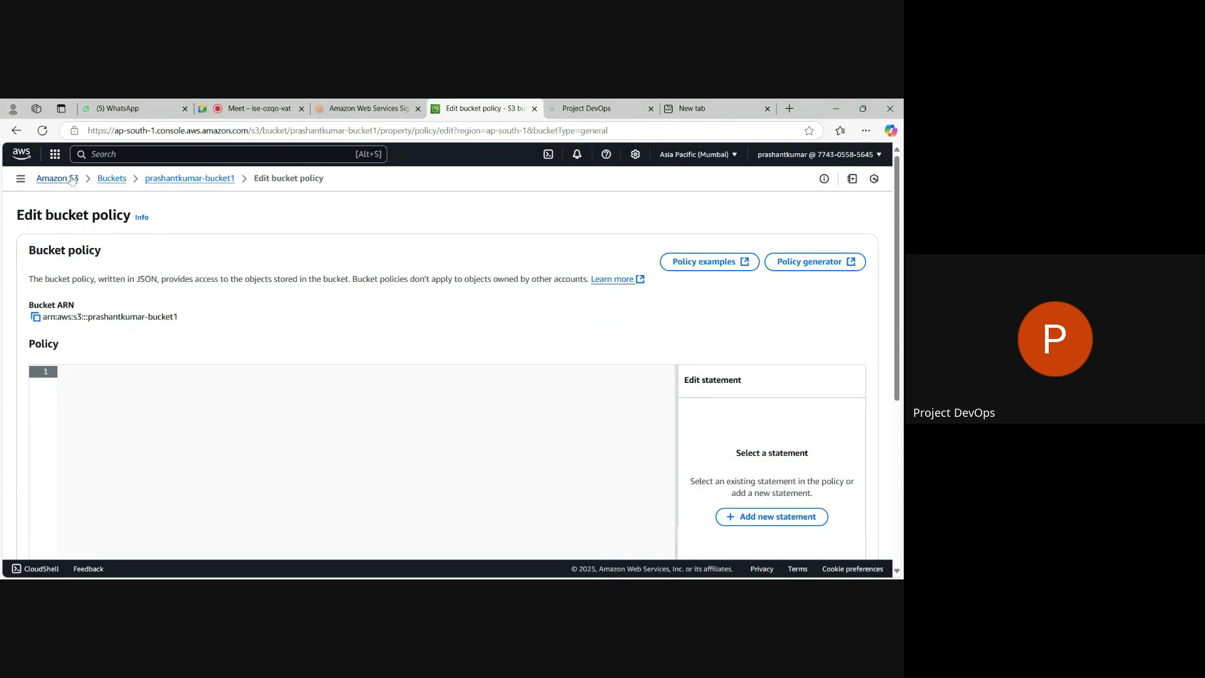
# Open the permissions of the existing demo bucket and copy its PublicRead bucket policy.
pyautogui.click(119, 181)
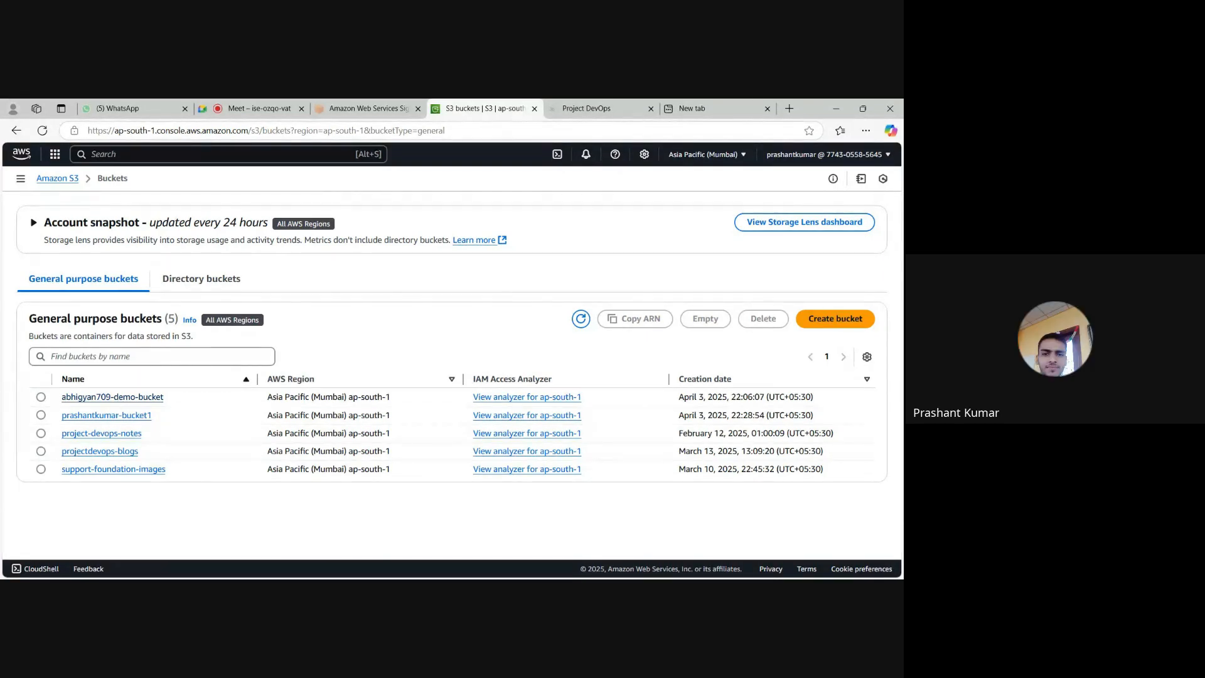
pyautogui.click(120, 399)
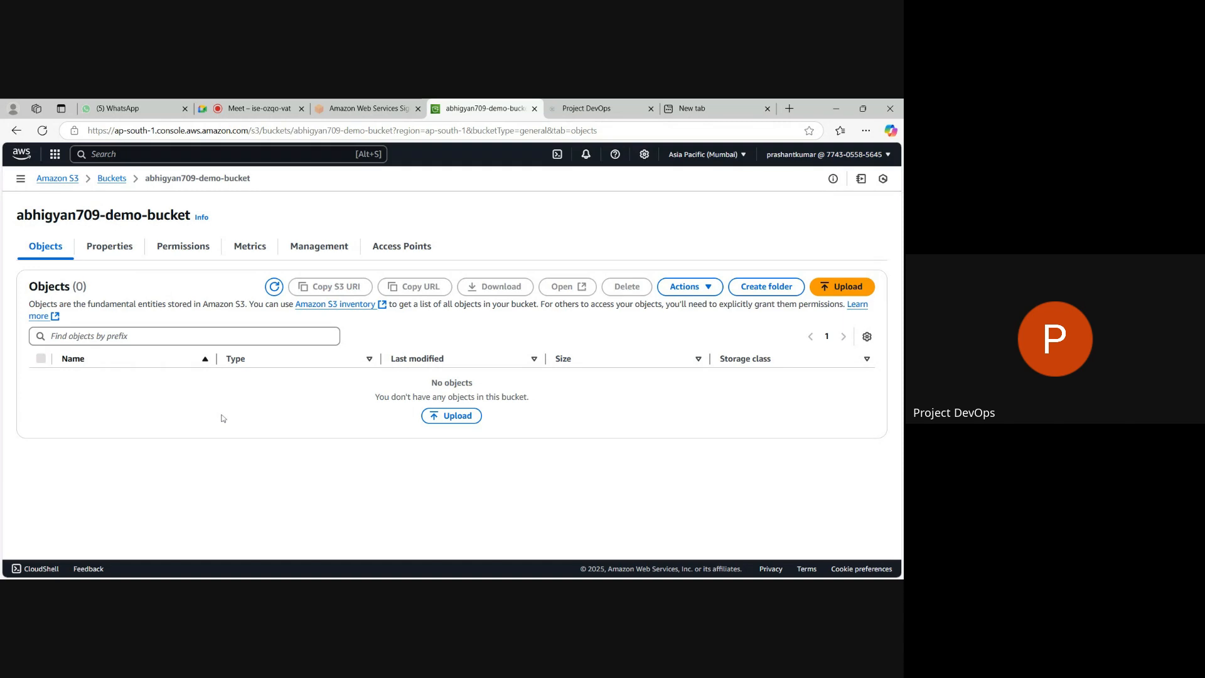
pyautogui.scroll(-1, 222, 418)
pyautogui.scroll(1, 222, 418)
pyautogui.click(177, 250)
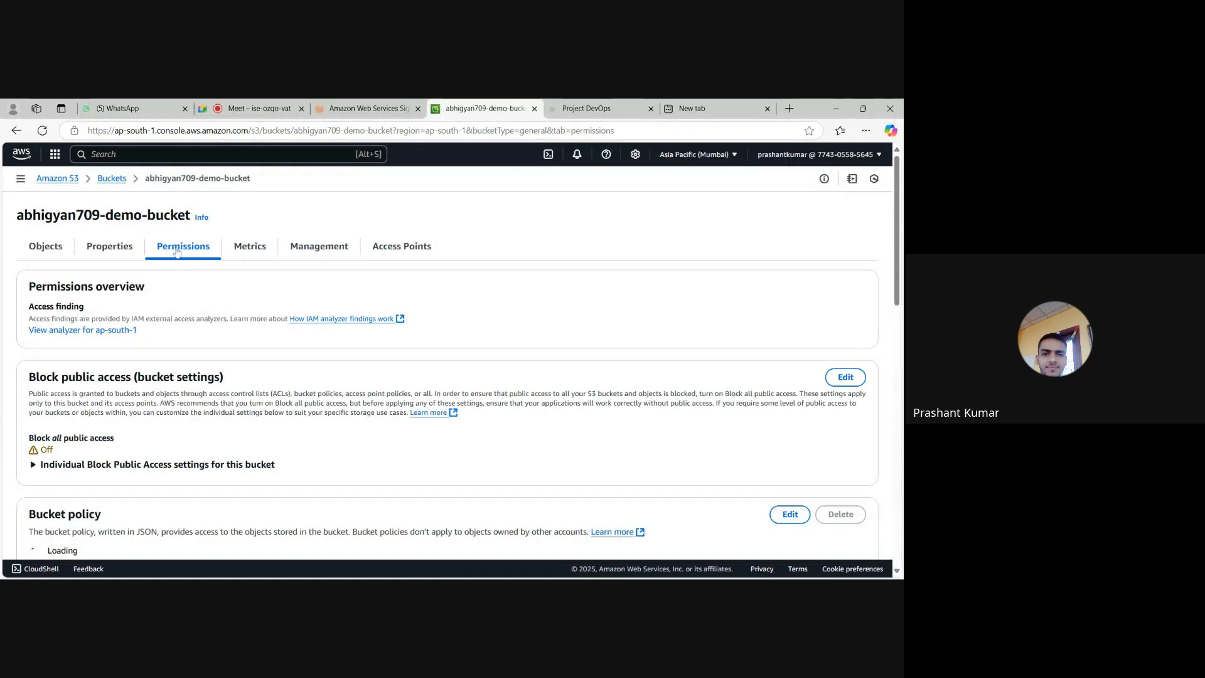
pyautogui.scroll(-6, 177, 250)
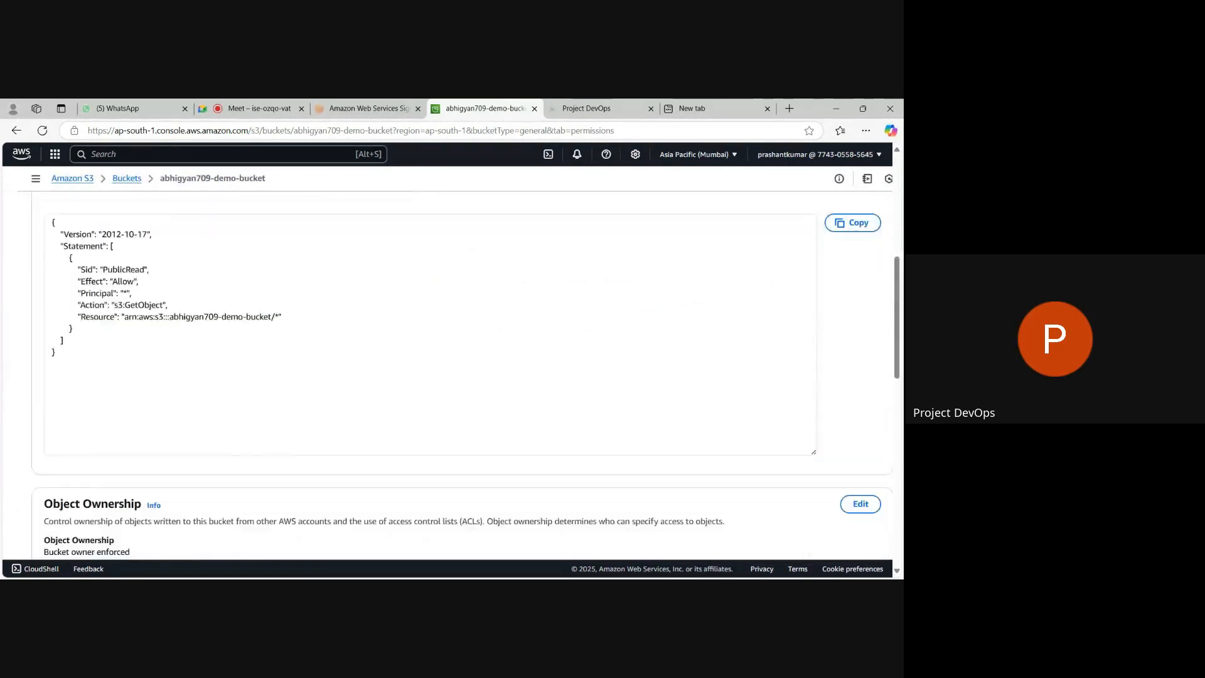
pyautogui.scroll(-1, 160, 377)
pyautogui.scroll(2, 160, 378)
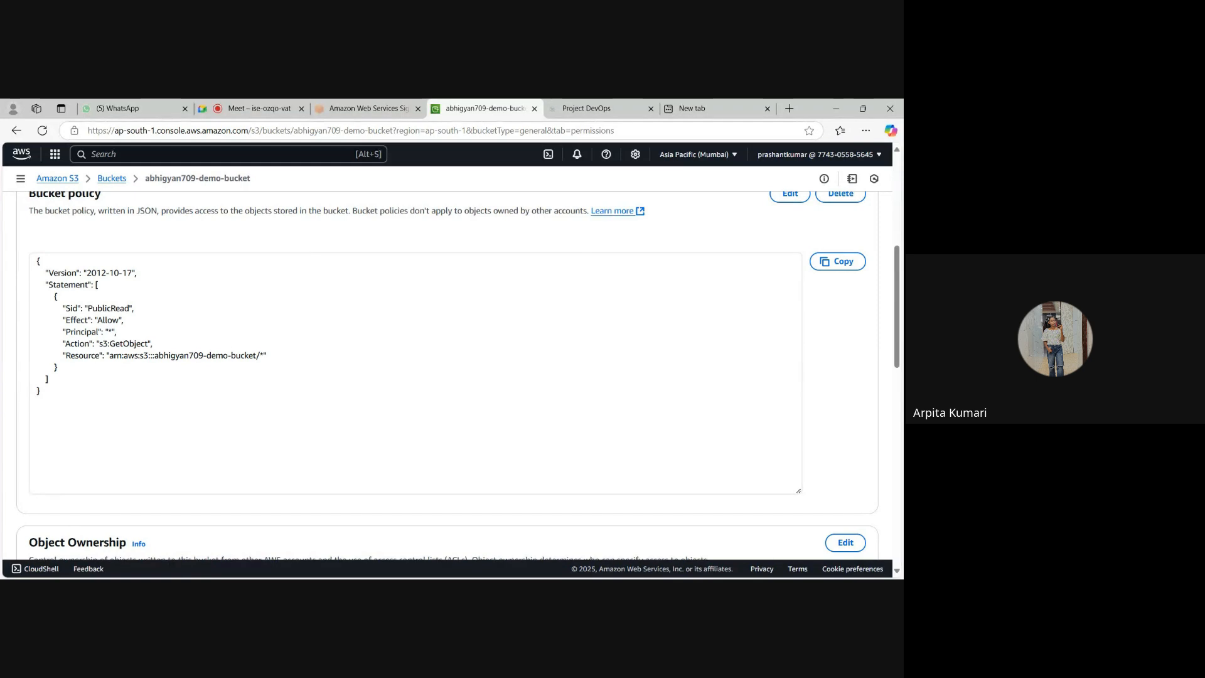
pyautogui.click(827, 265)
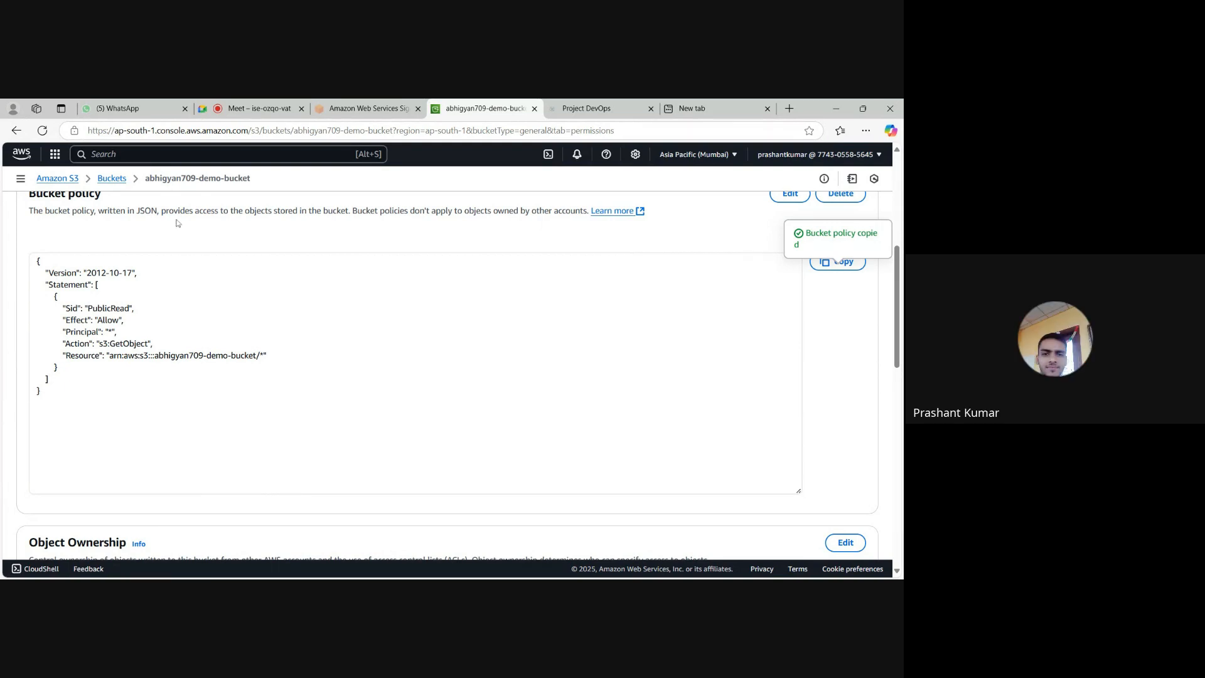
# Return to the bucket list, open the new bucket's permissions and open its bucket policy for editing.
pyautogui.click(110, 179)
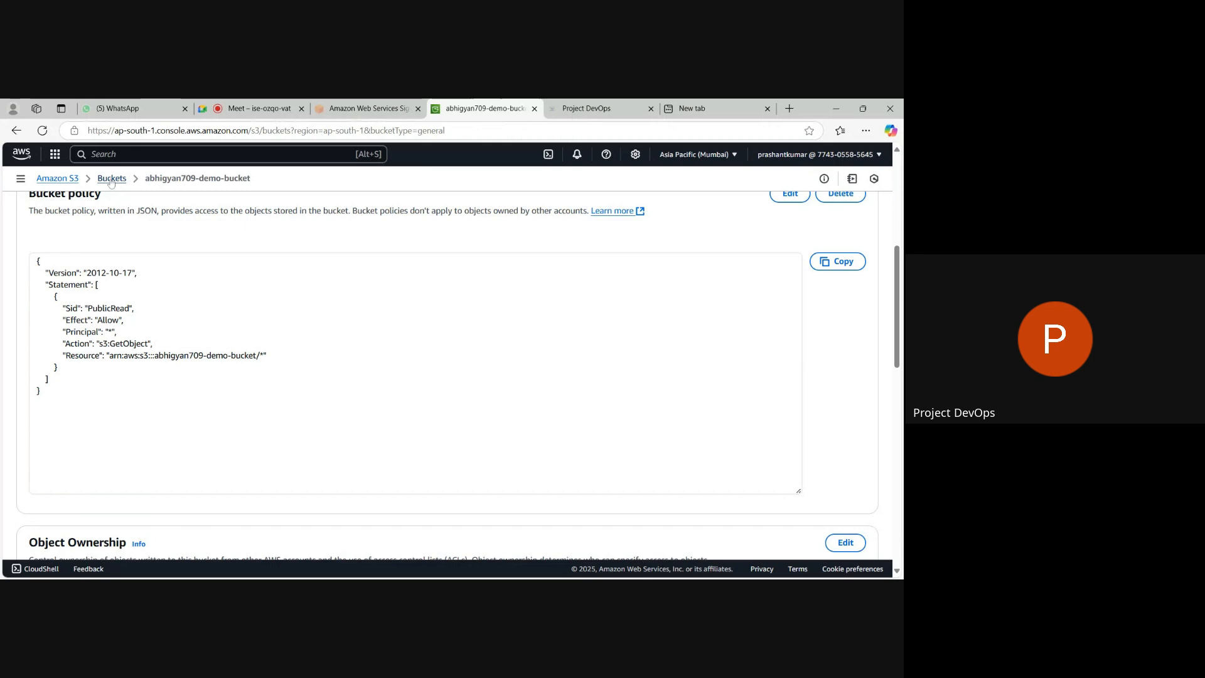
pyautogui.click(104, 415)
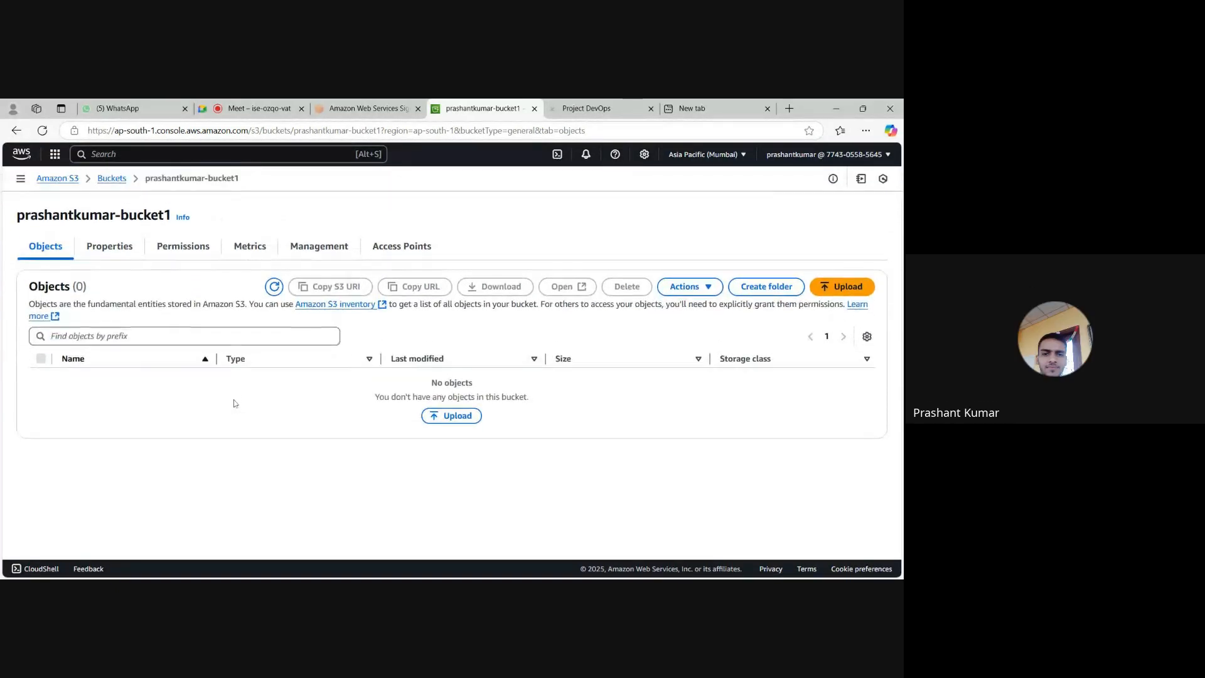
pyautogui.click(195, 252)
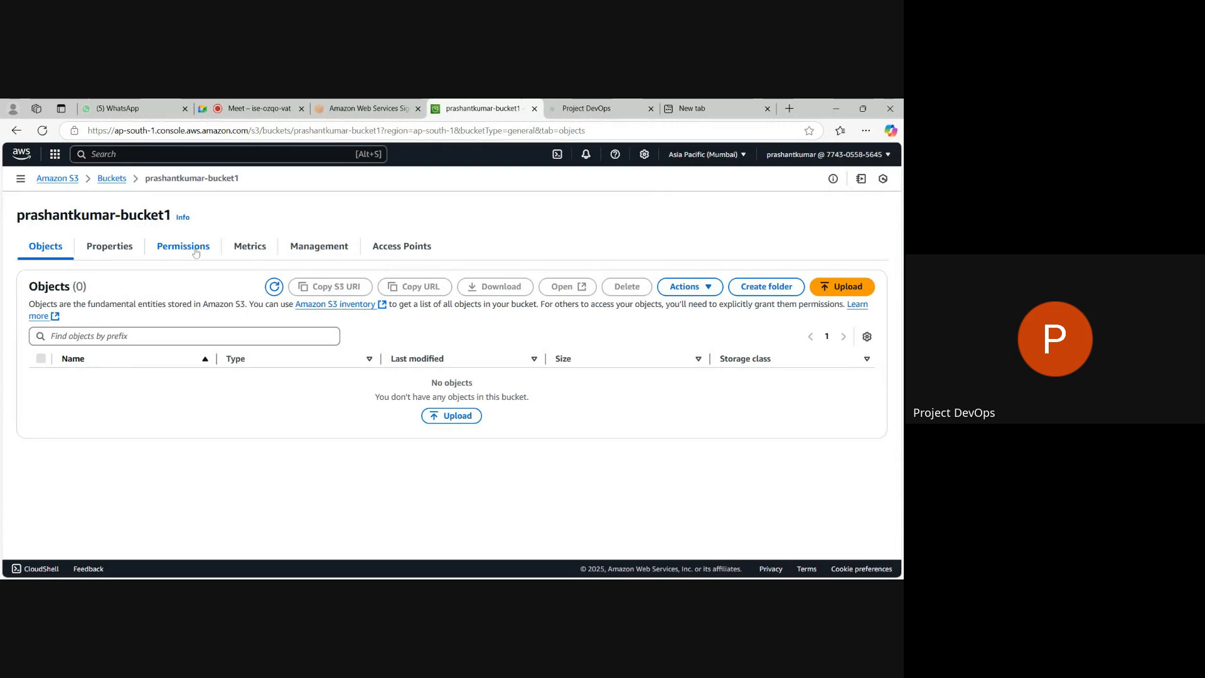
pyautogui.scroll(-20, 149, 429)
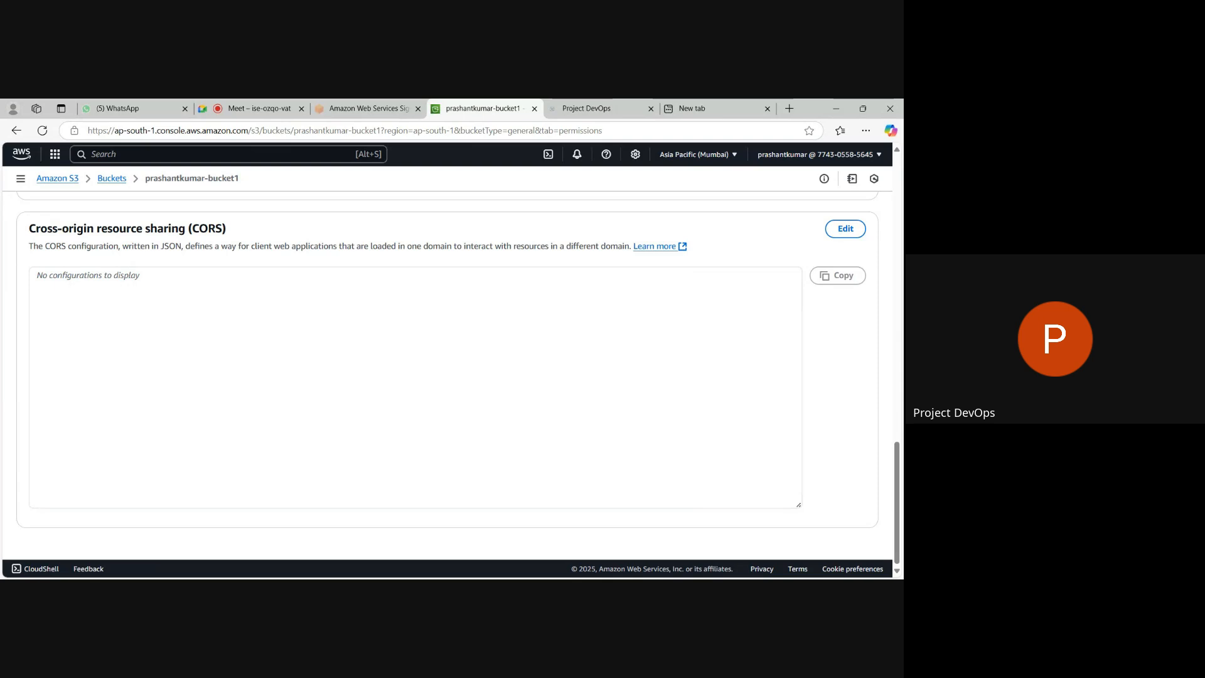
pyautogui.scroll(4, 76, 283)
pyautogui.scroll(5, 76, 283)
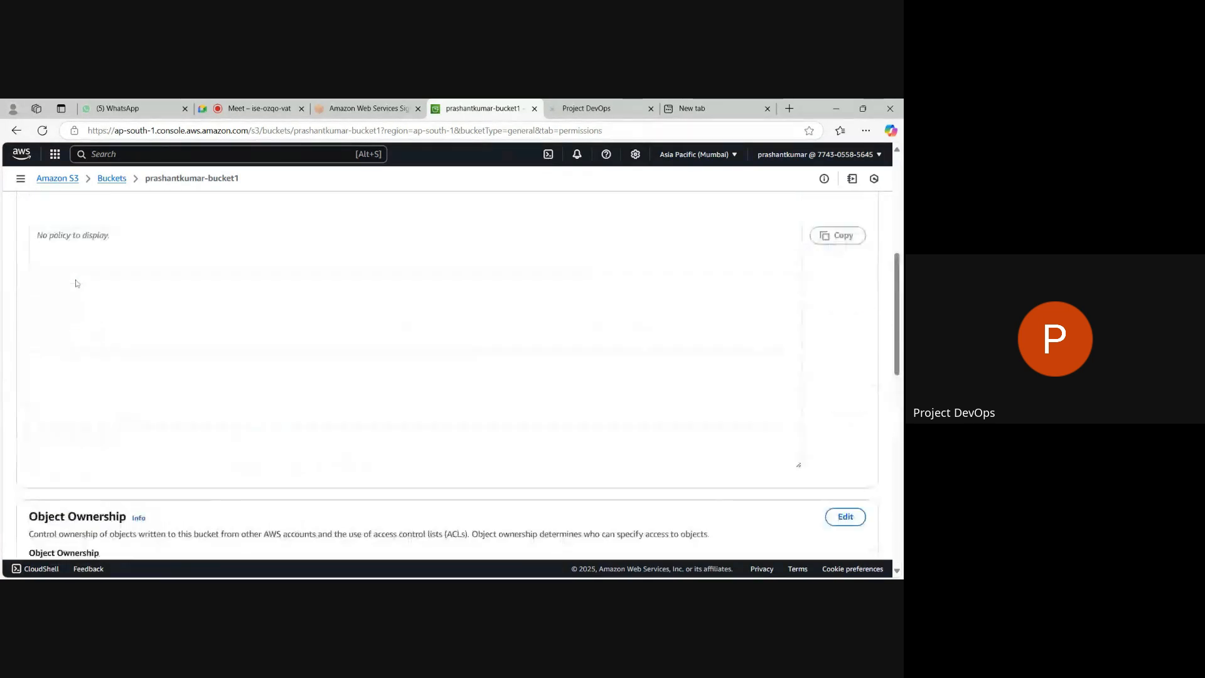
pyautogui.click(415, 415)
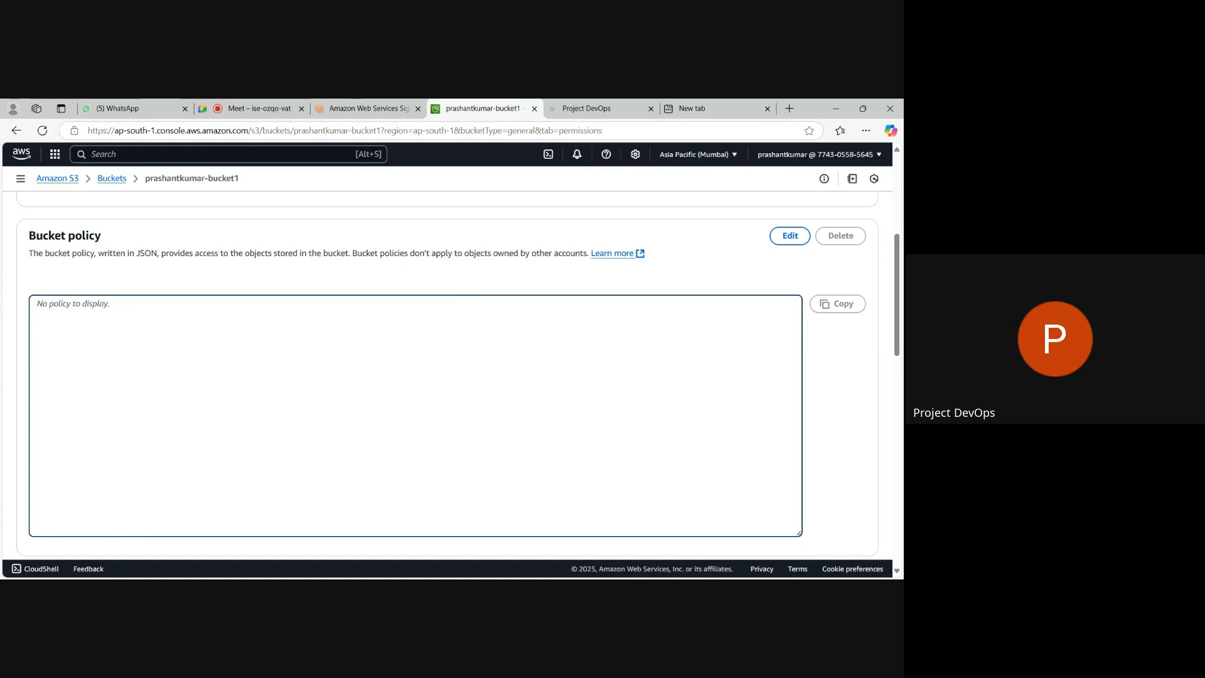
pyautogui.click(792, 237)
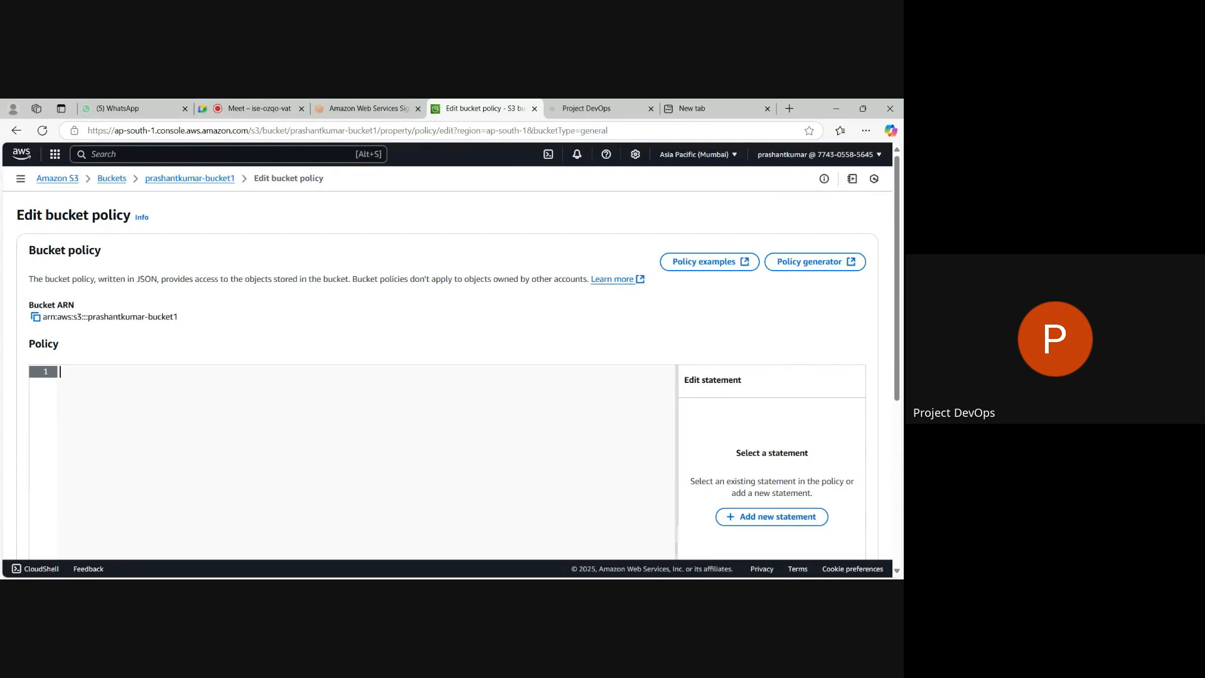
# Paste the copied PublicRead policy into the new bucket's policy editor and try to save it.
pyautogui.hotkey('ctrl', 'v')
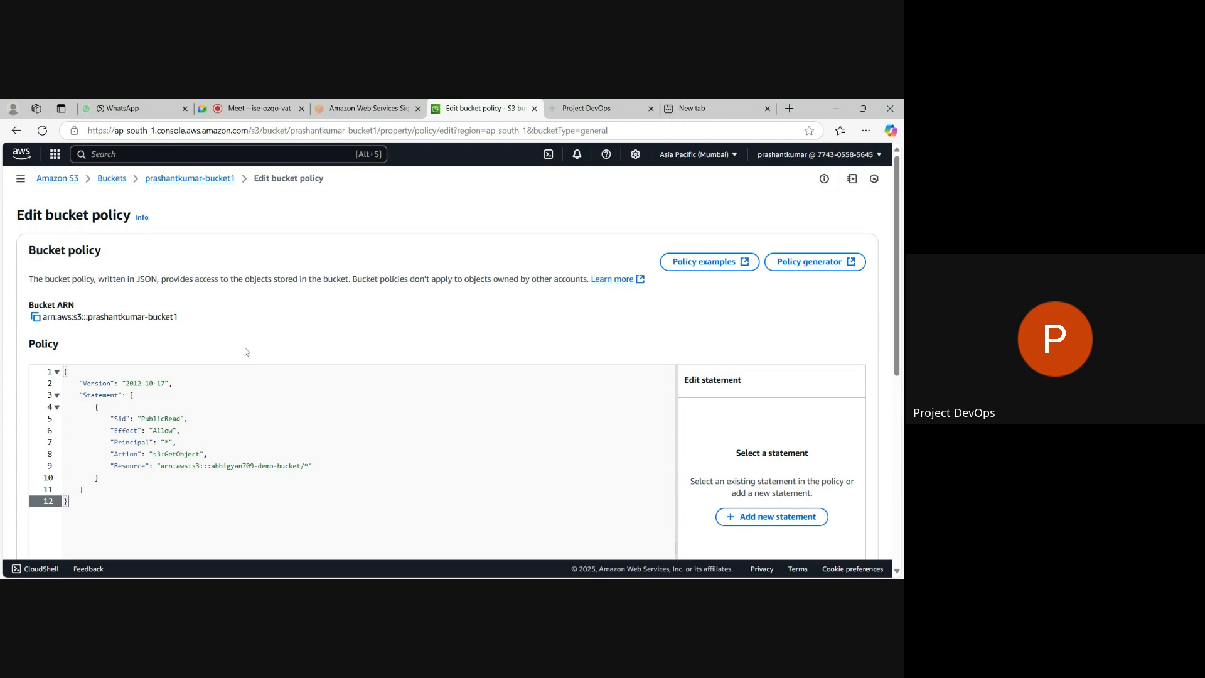
pyautogui.scroll(-5, 245, 351)
pyautogui.scroll(-1, 245, 351)
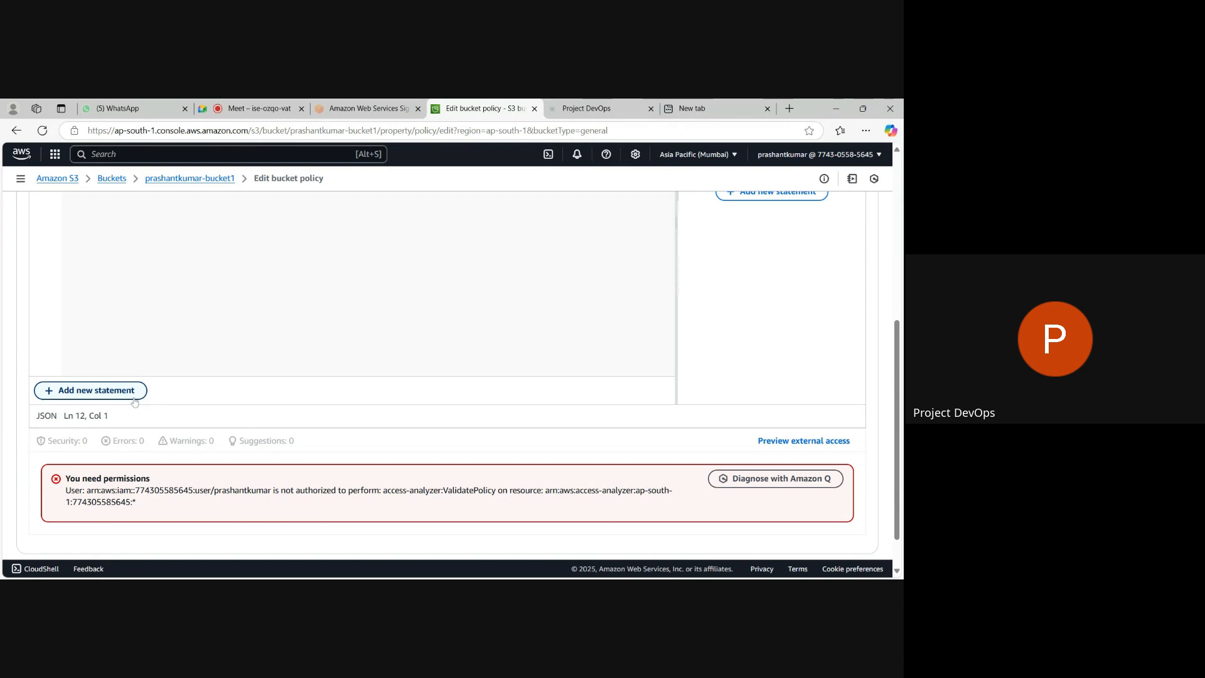
pyautogui.scroll(-1, 209, 420)
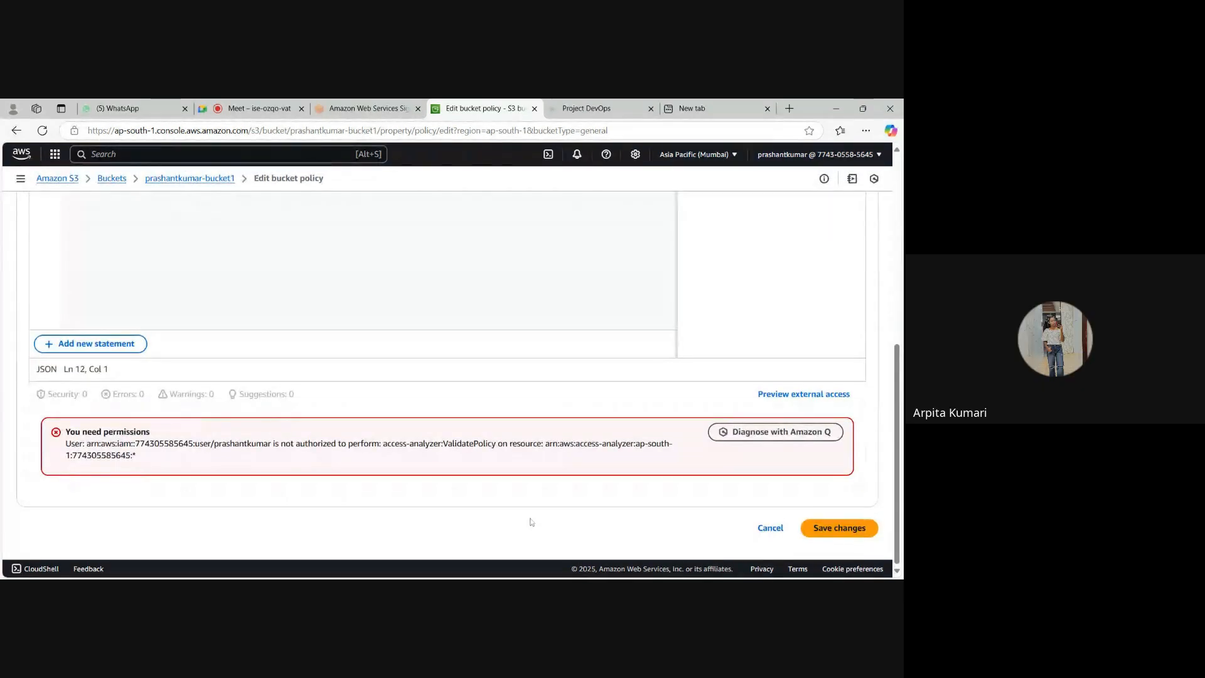
pyautogui.click(822, 531)
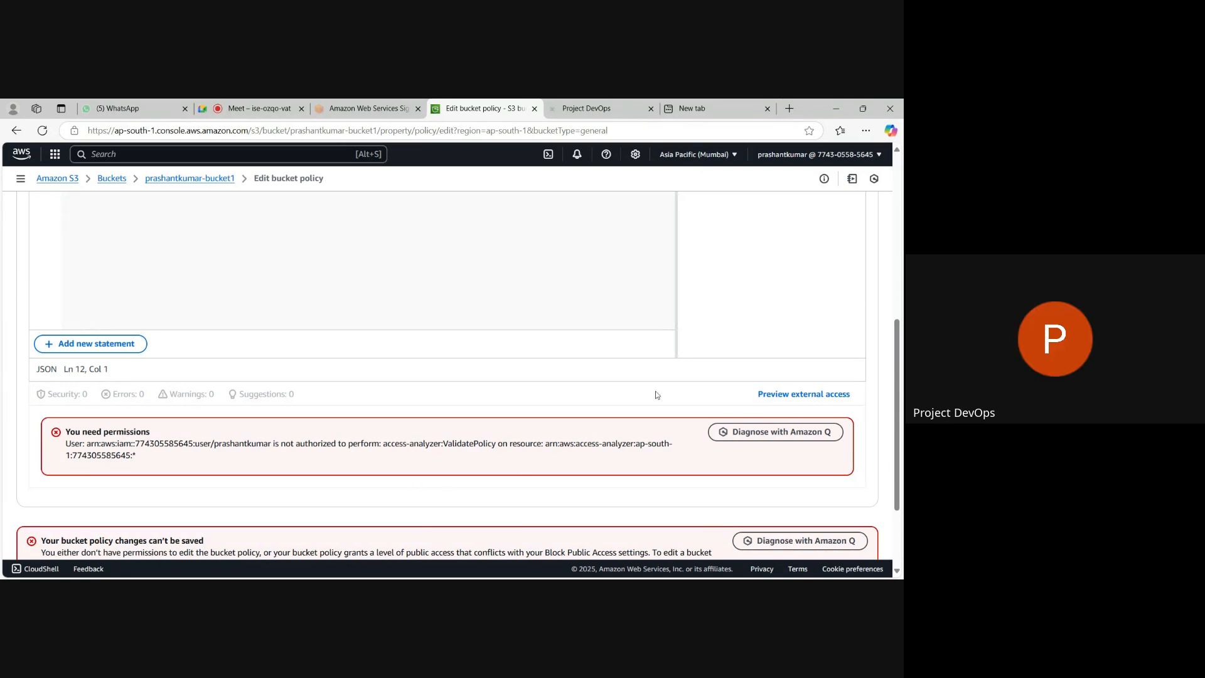
pyautogui.scroll(-2, 459, 433)
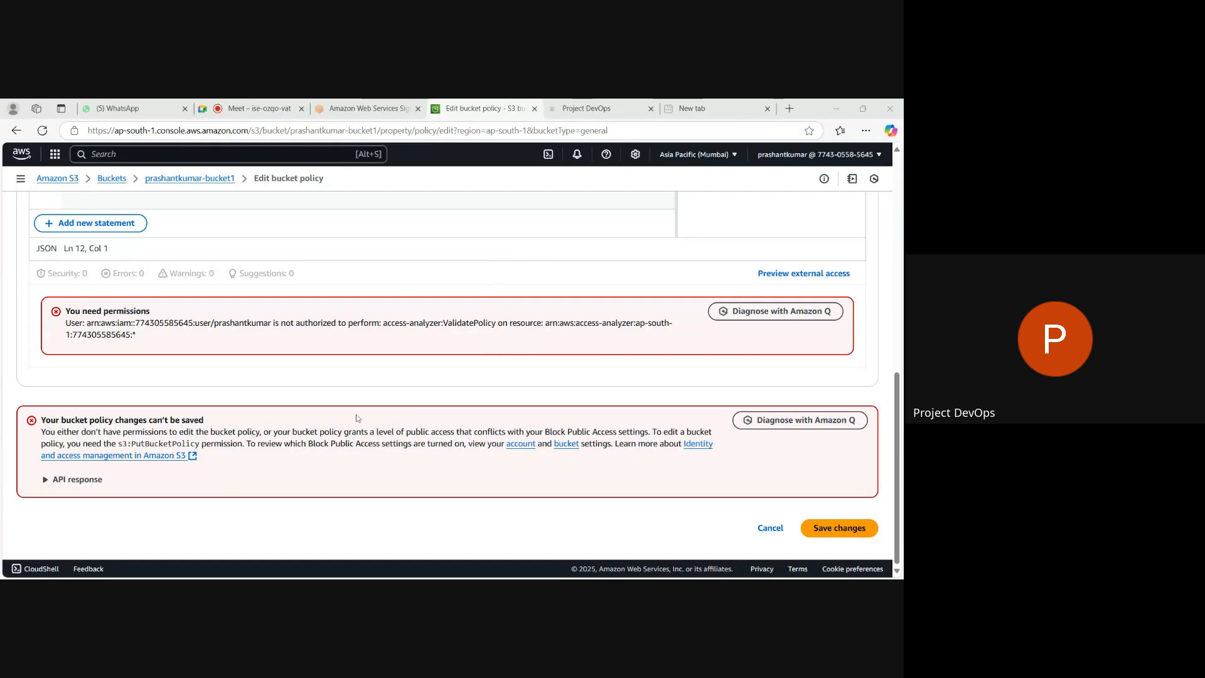
pyautogui.click(830, 531)
pyautogui.click(830, 531)
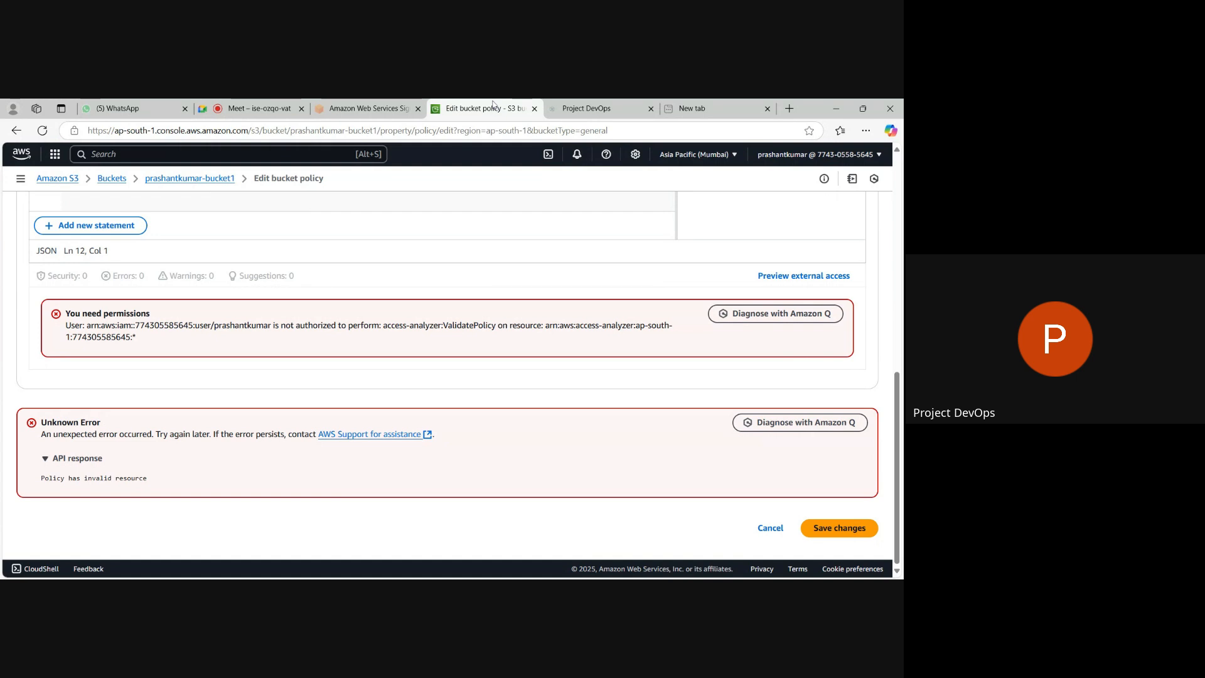
# Reload the bucket policy editor, insert the copied PublicRead policy again and retry saving it.
pyautogui.press('F5')
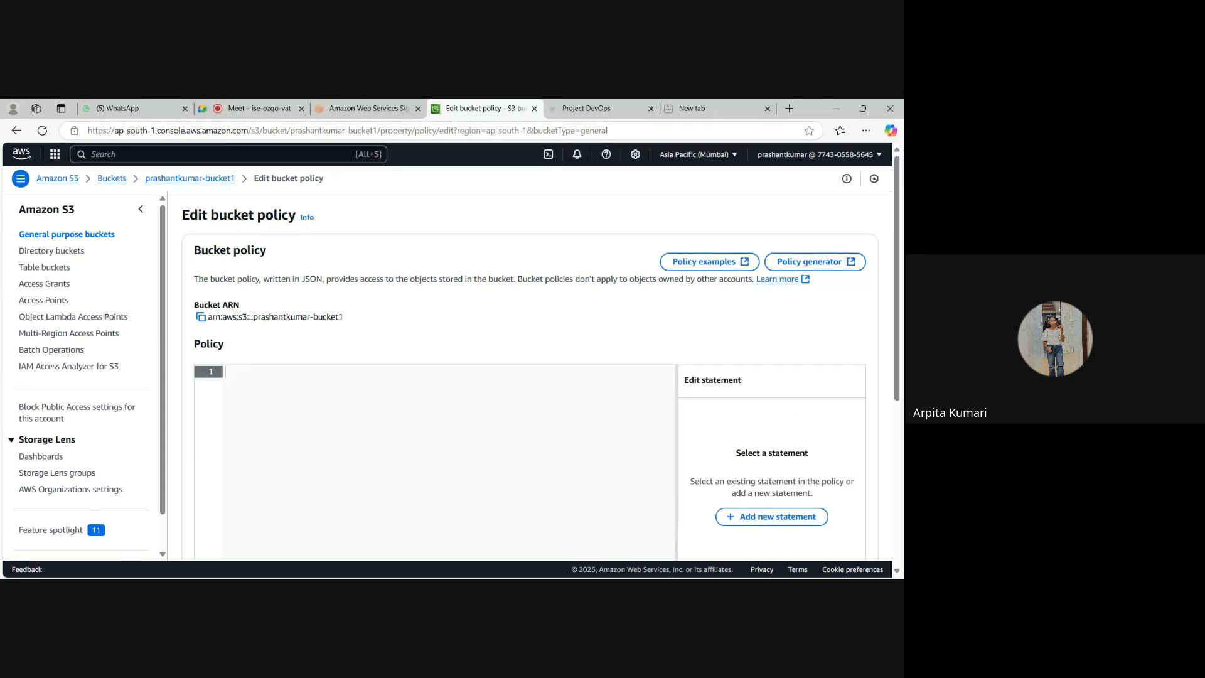
pyautogui.scroll(-2, 530, 375)
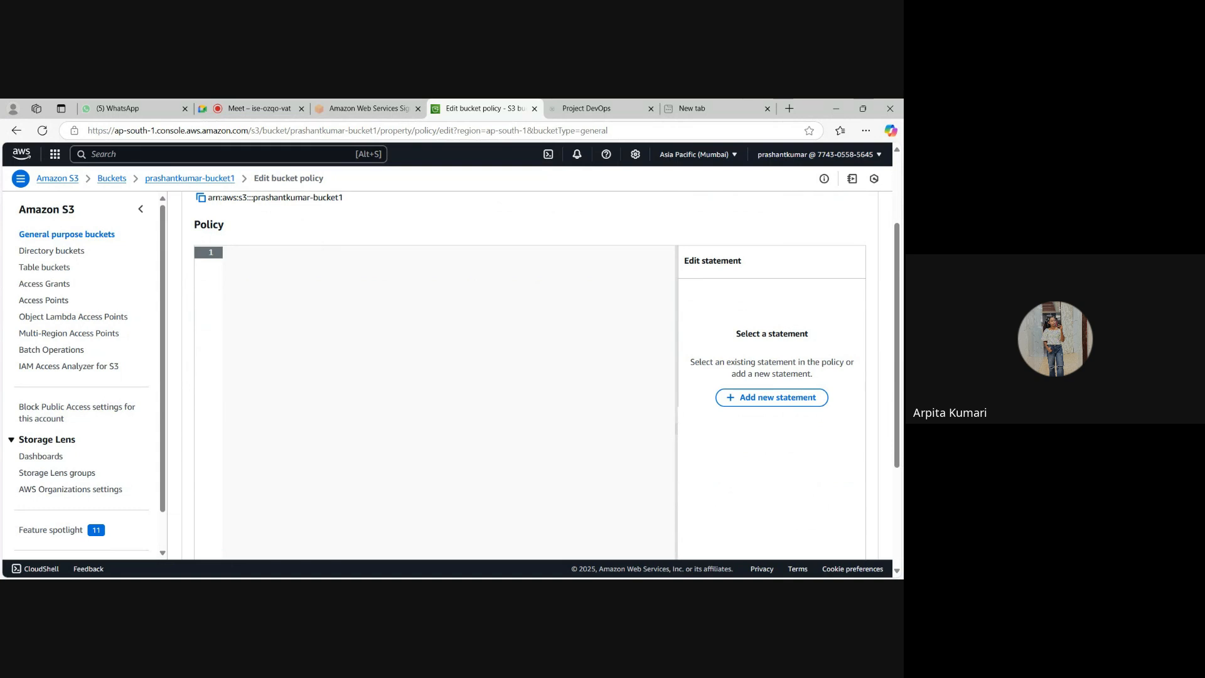
pyautogui.hotkey('ctrl', 'v')
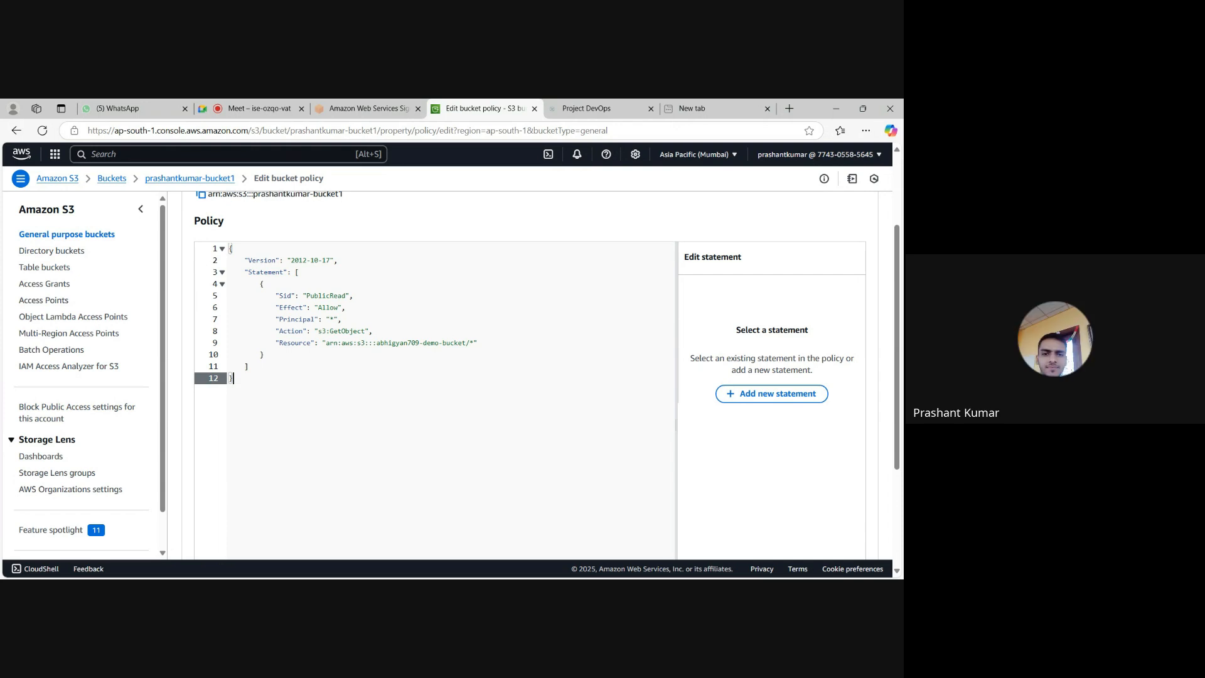
pyautogui.scroll(-3, 439, 376)
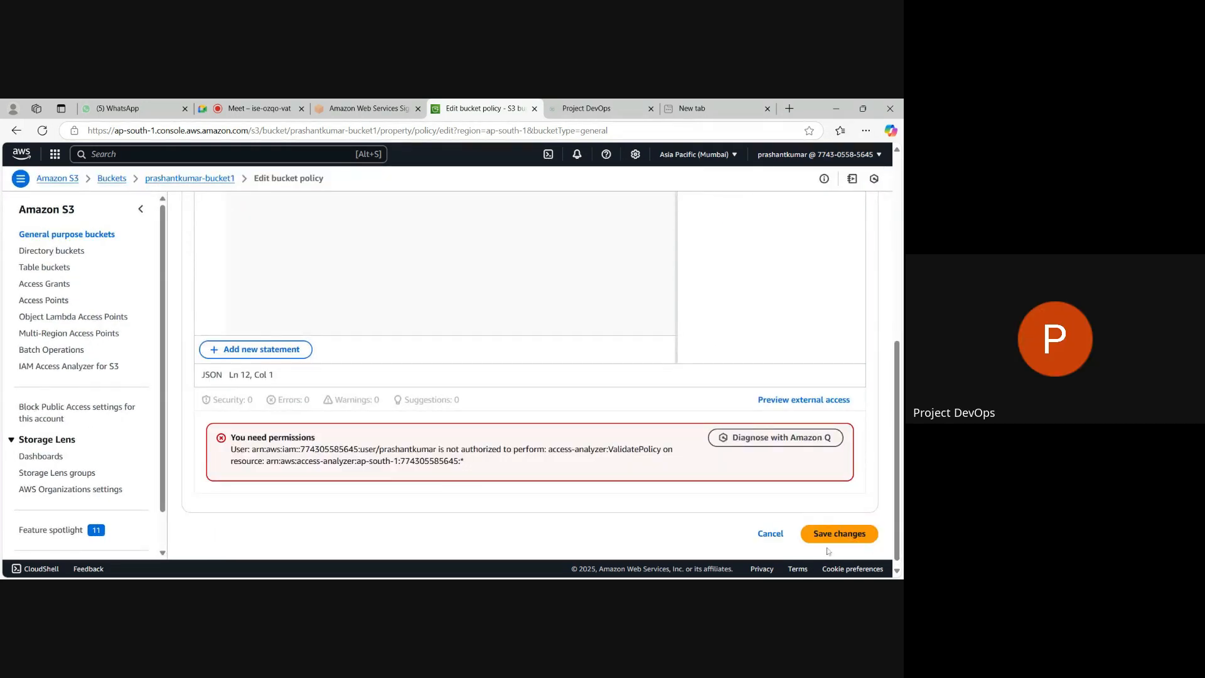
pyautogui.click(832, 541)
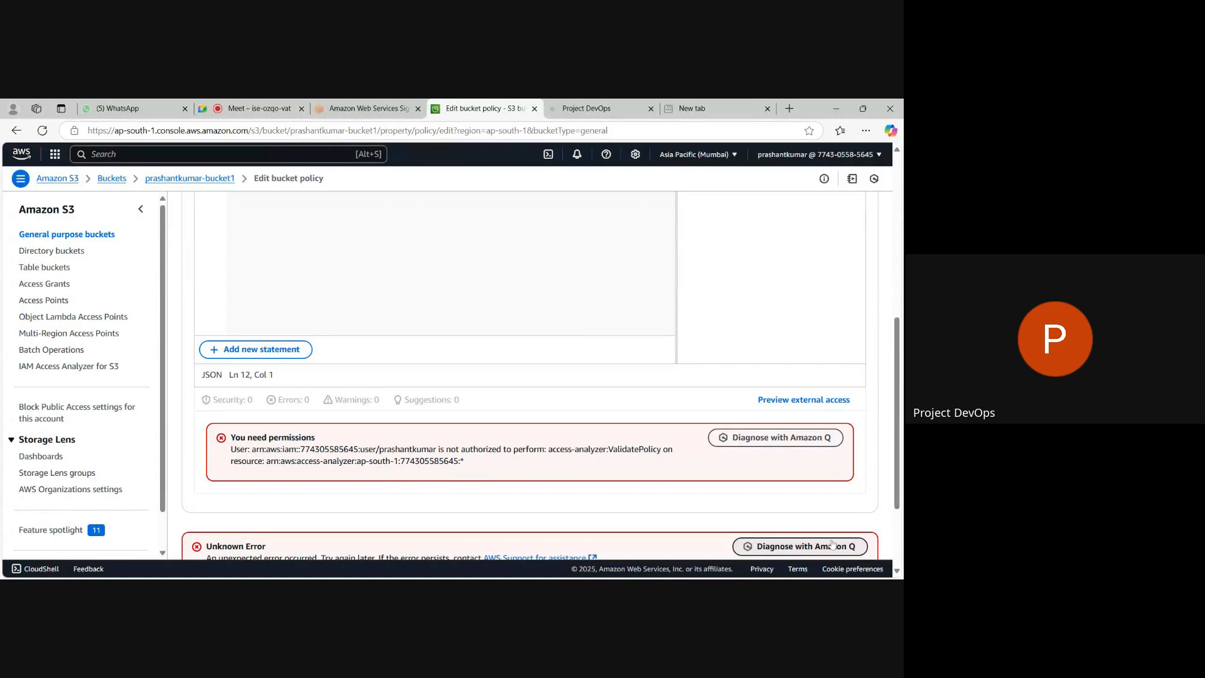
pyautogui.scroll(-3, 497, 500)
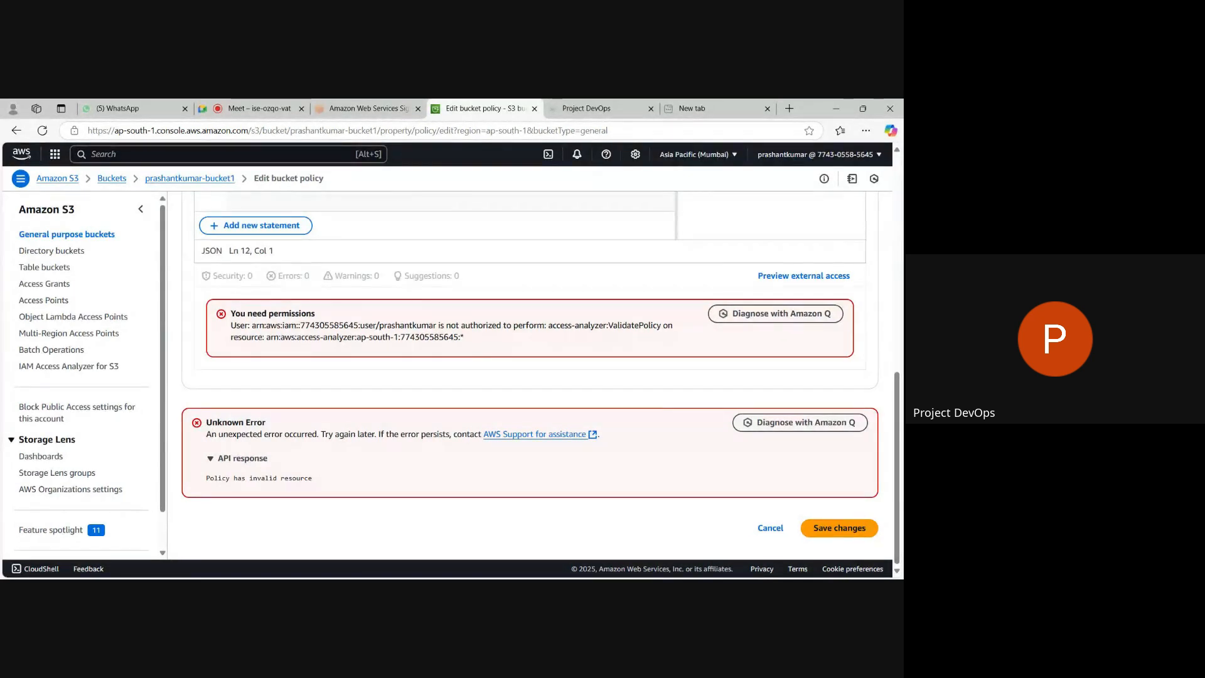
pyautogui.press('Tab')
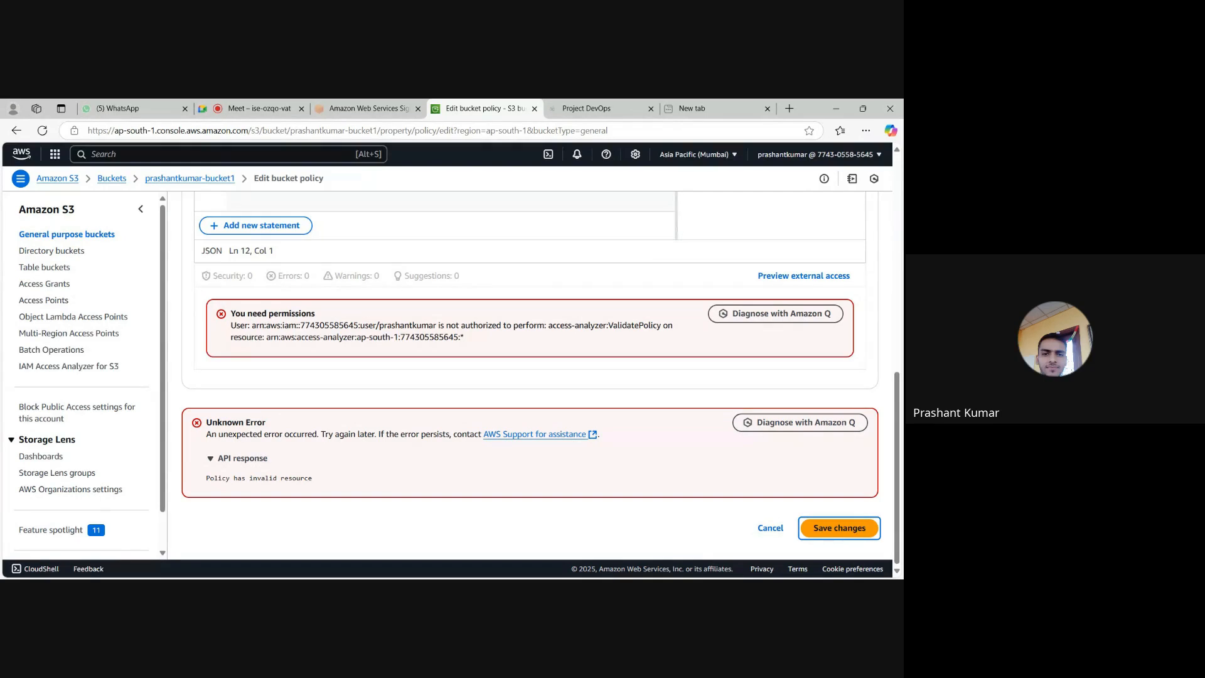
# Switch to the Google Meet call and send the copied PublicRead policy JSON in the in-call messages.
pyautogui.click(254, 109)
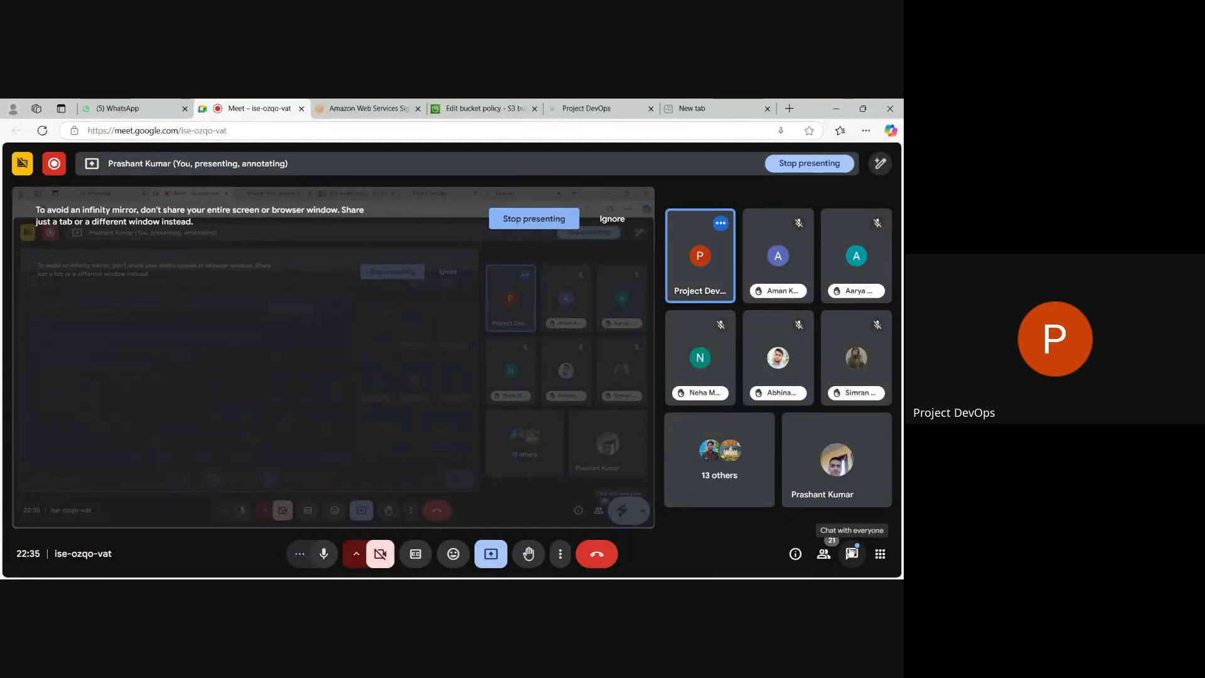
pyautogui.click(851, 554)
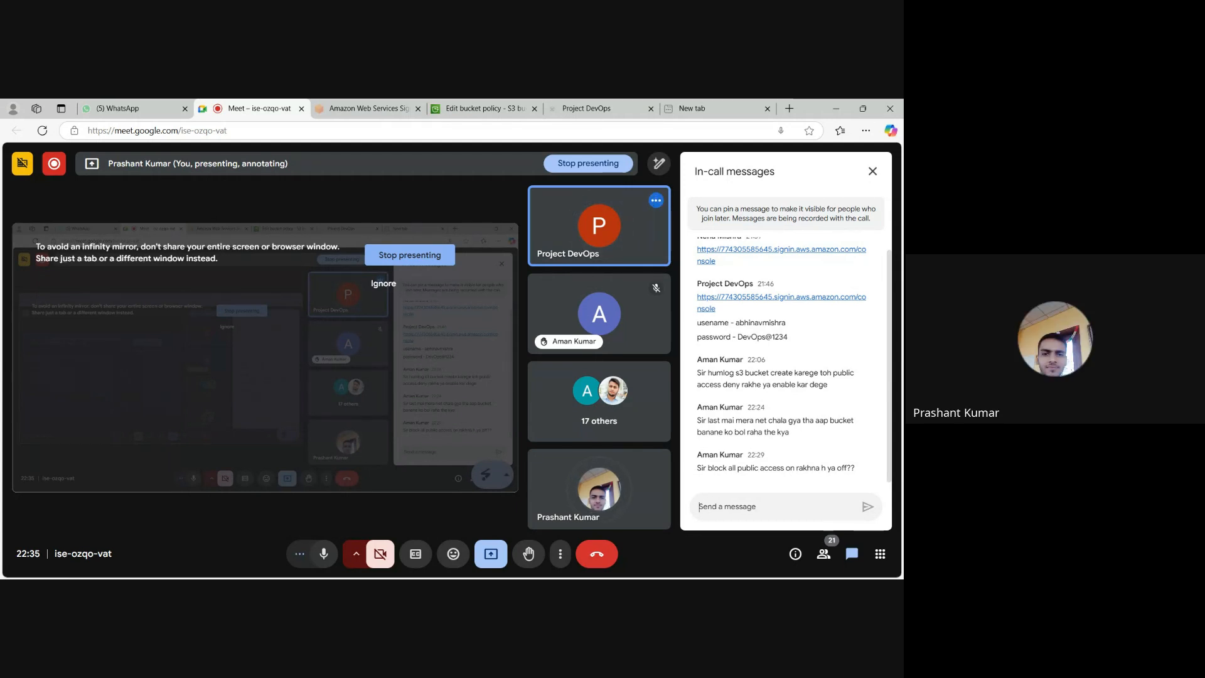
pyautogui.hotkey('ctrl', 'v')
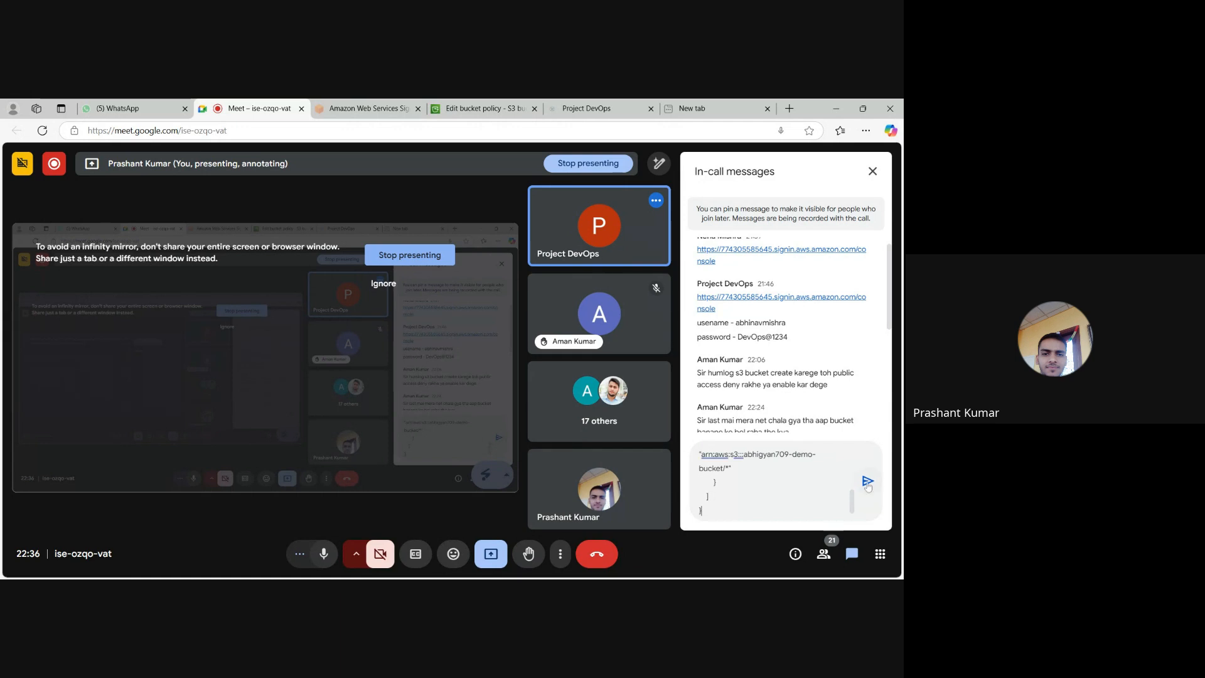
pyautogui.click(868, 481)
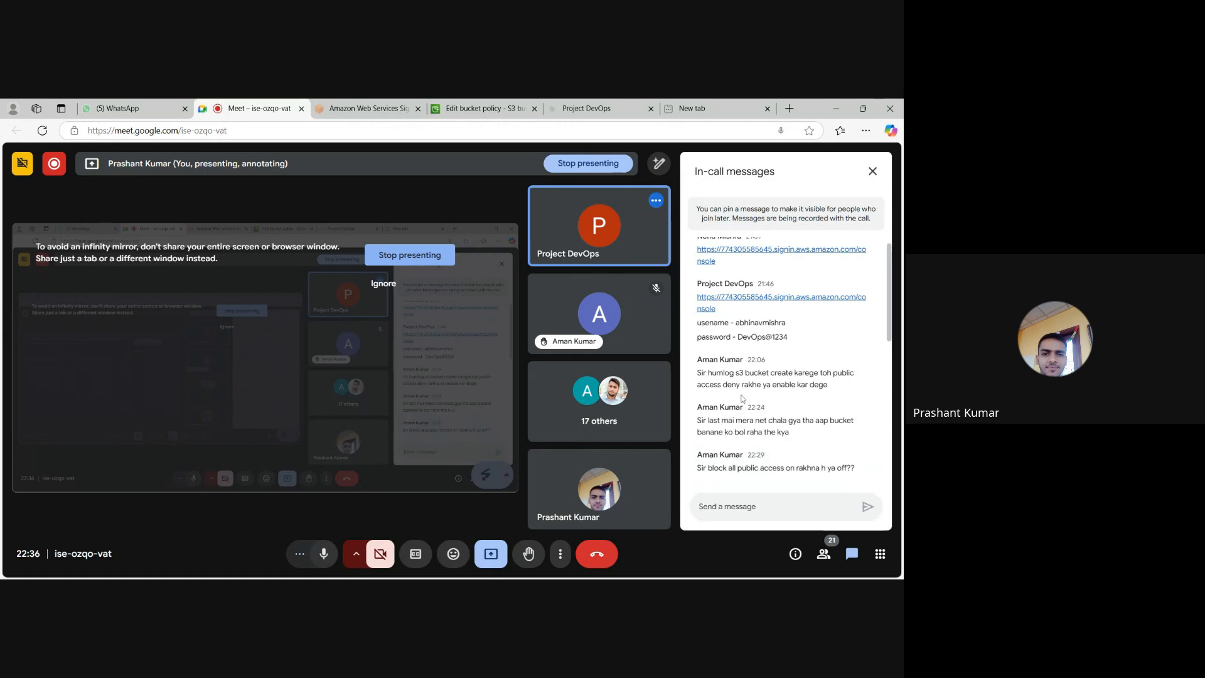
pyautogui.scroll(-5, 742, 398)
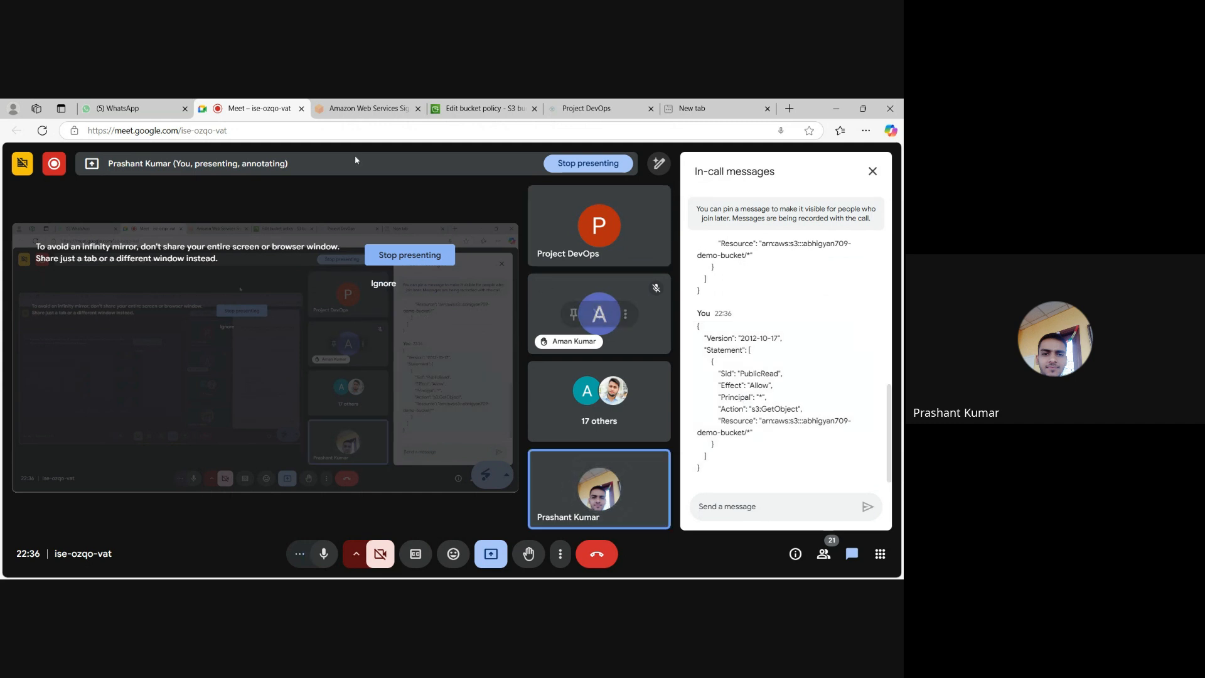
# Switch back to the S3 policy editor and compare the policy's Resource ARN with the Bucket ARN and the save error's API response.
pyautogui.click(475, 109)
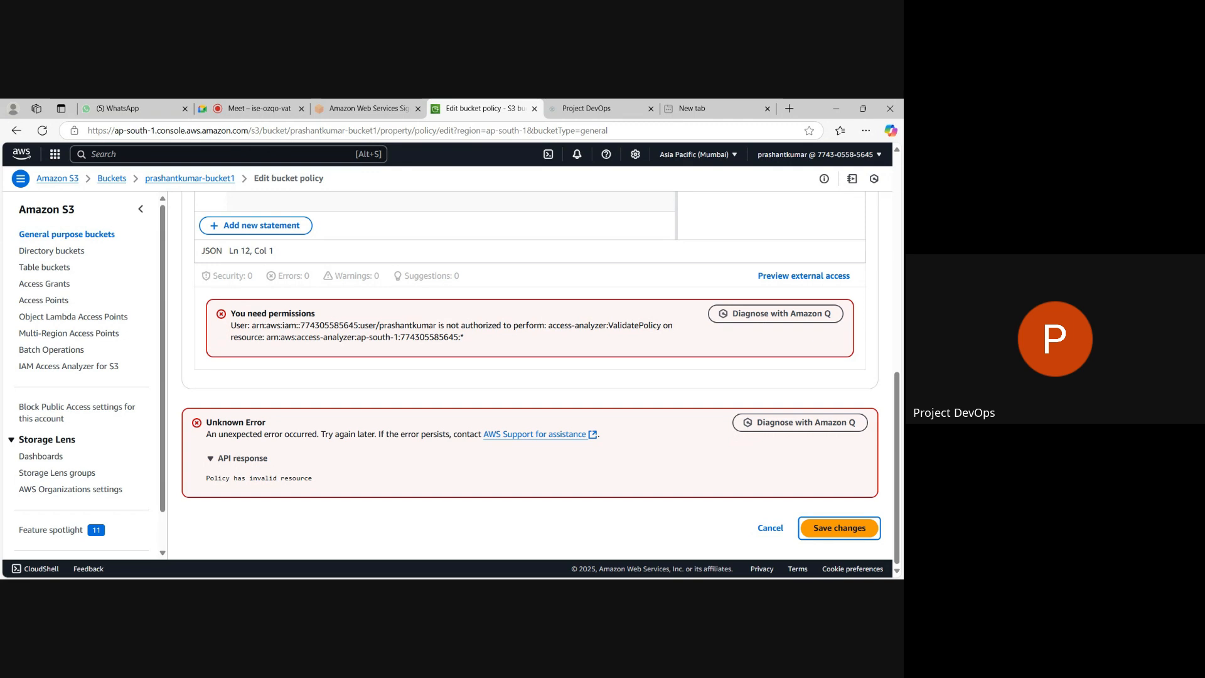
pyautogui.click(561, 586)
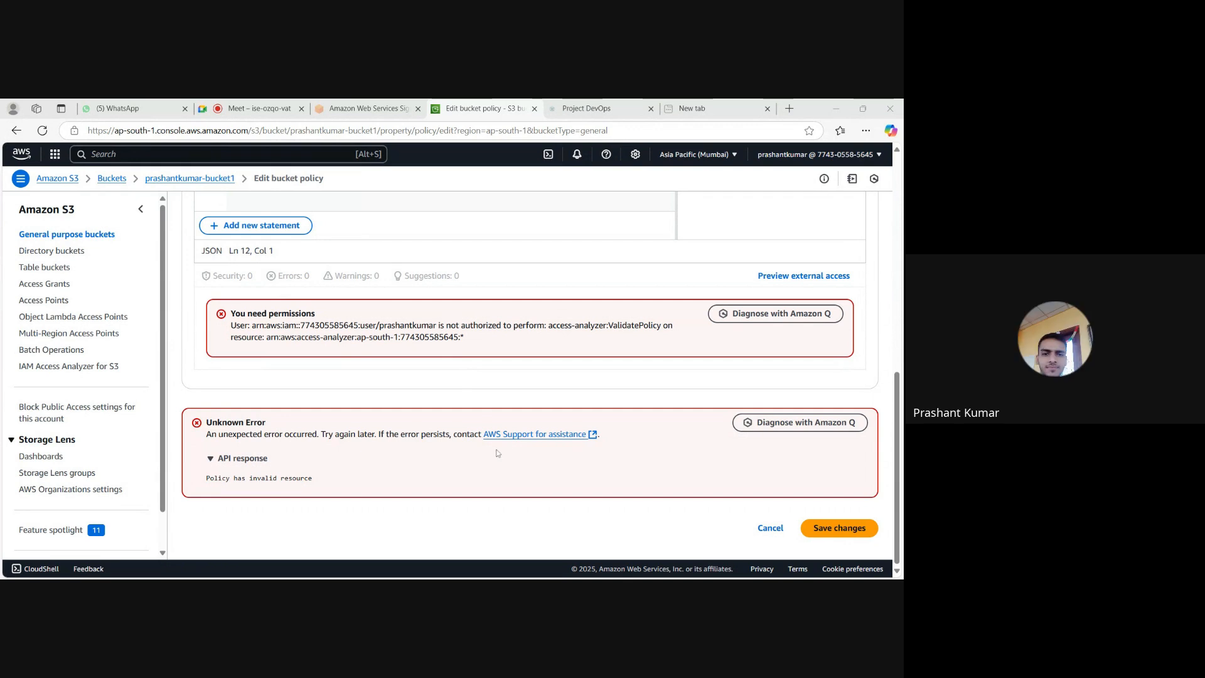
pyautogui.scroll(10, 419, 393)
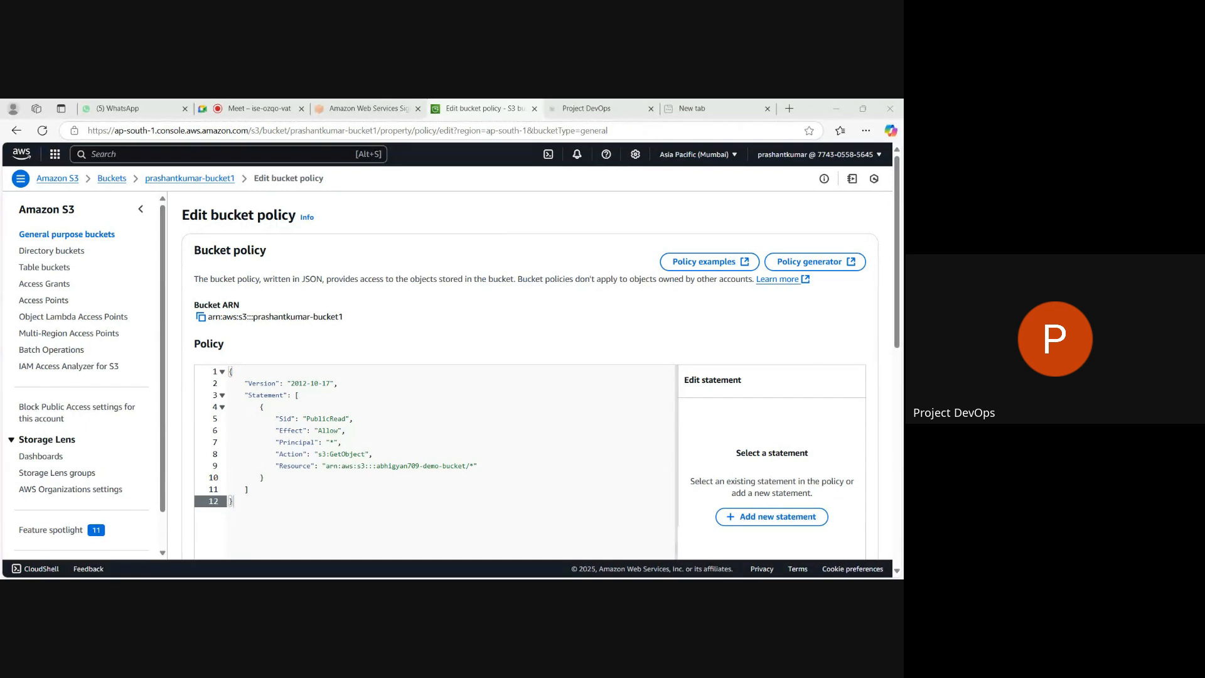
pyautogui.scroll(-8, 418, 295)
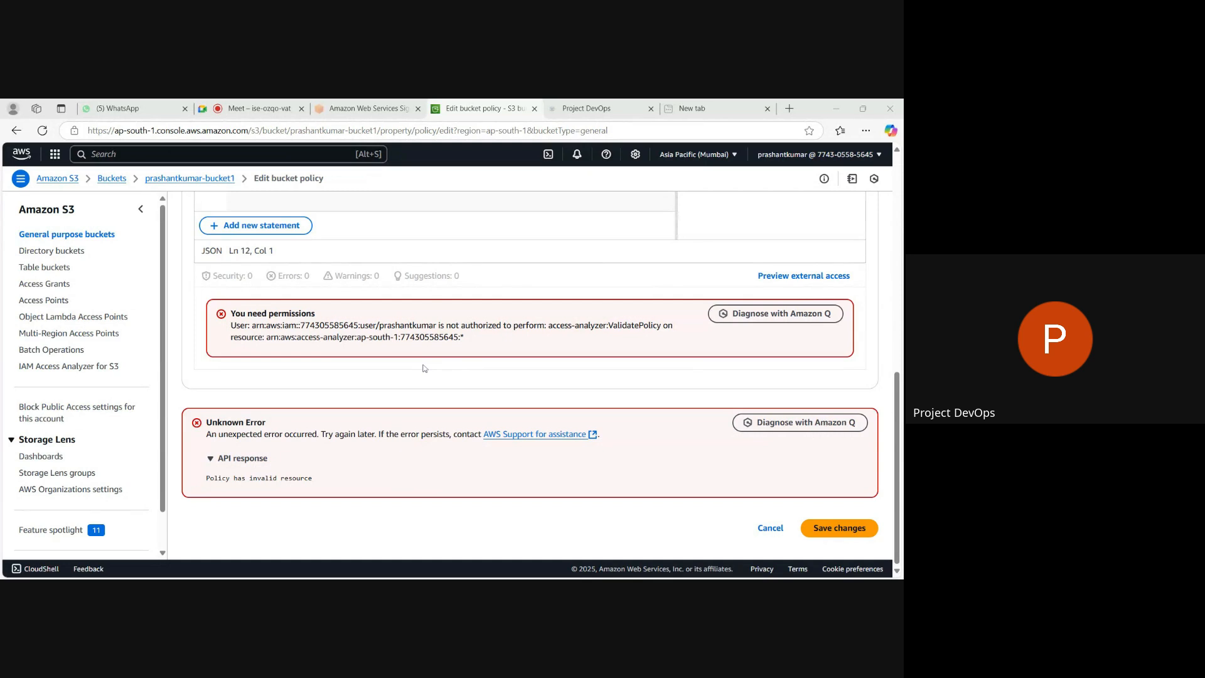
pyautogui.scroll(3, 424, 368)
pyautogui.scroll(-3, 425, 368)
pyautogui.scroll(10, 532, 145)
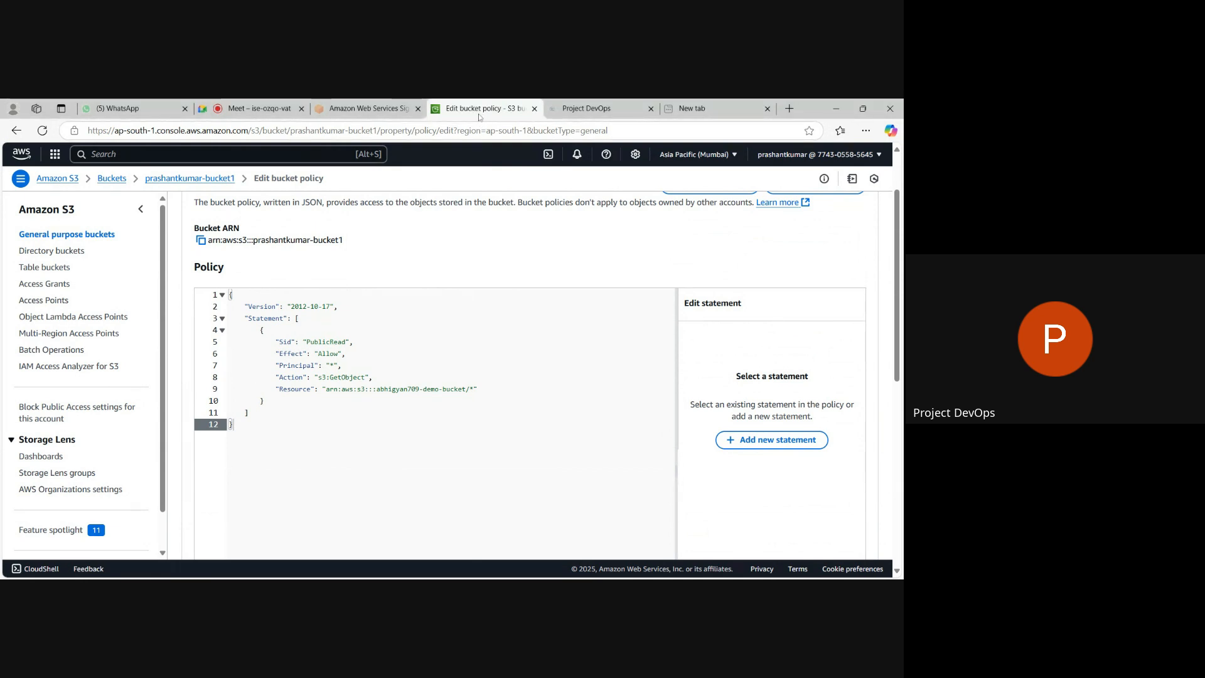
# Reload the new bucket's policy editor and paste the copied PublicRead policy into the empty policy.
pyautogui.press('F5')
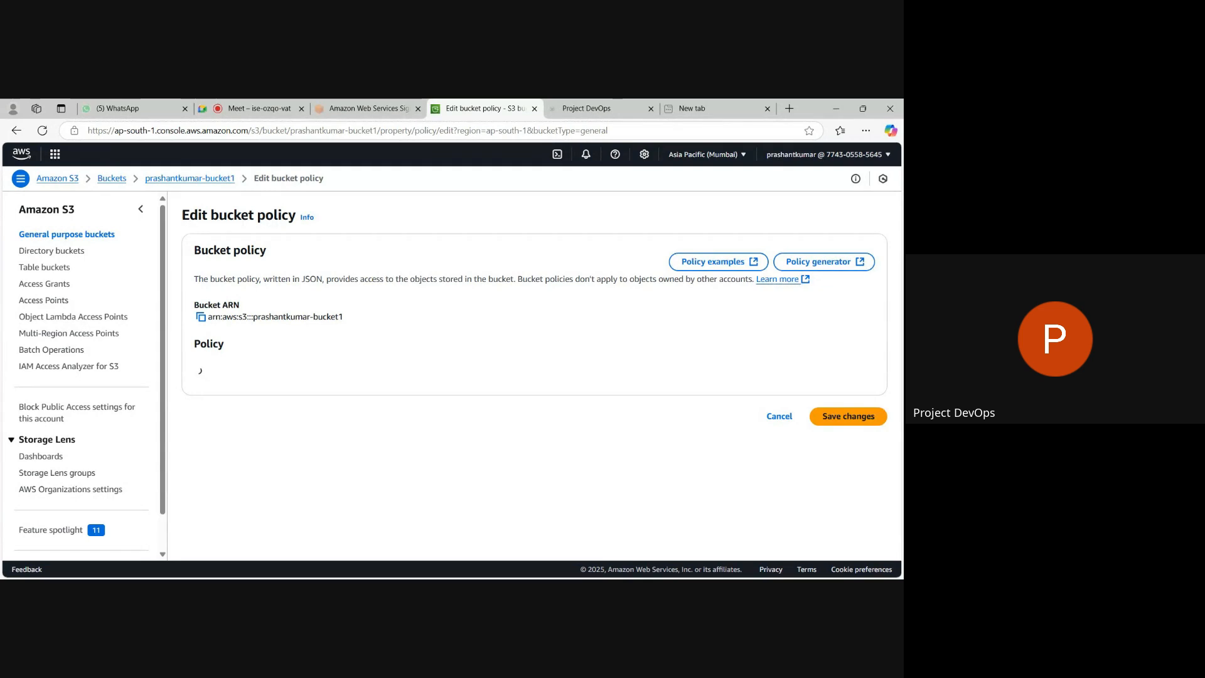
pyautogui.scroll(-2, 357, 363)
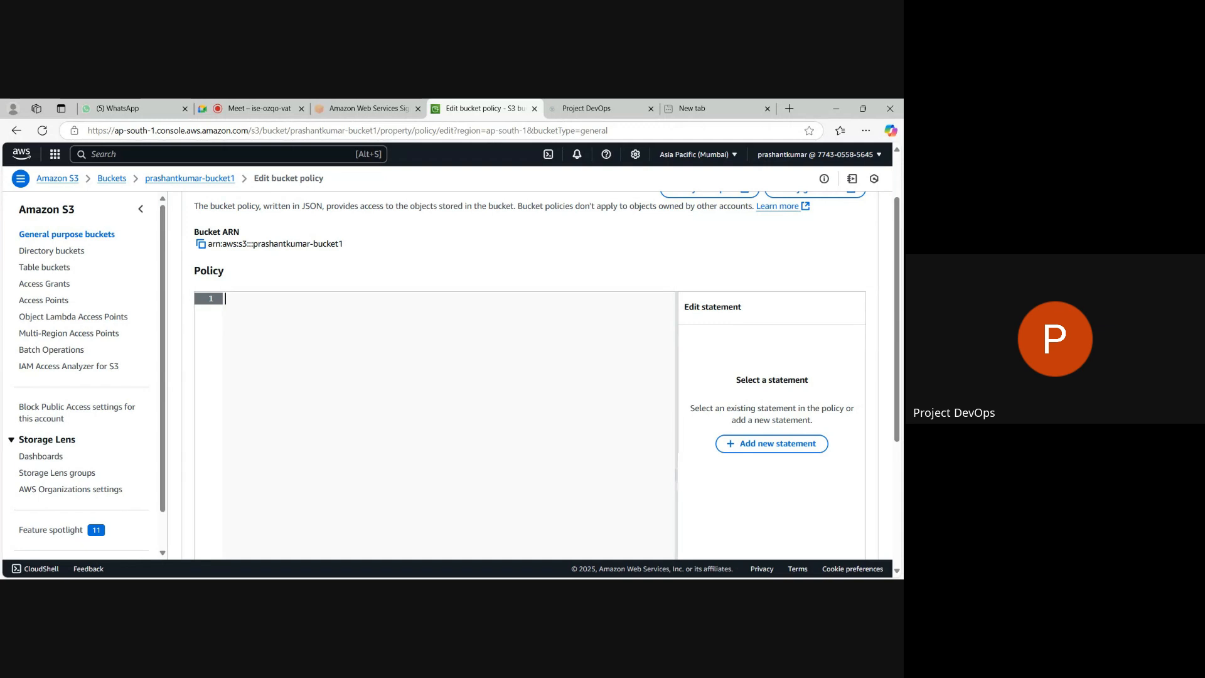
pyautogui.write('{     "Version": "2012-10-17",     "Statement": [         {             "Sid": "PublicRead",             "Effect": "Allow",             "Principal": "*",             "Action": "s3:GetObject",             "Resource": "arn:aws:s3:::abhigyan709-demo-bucket/*"         }     ] }')
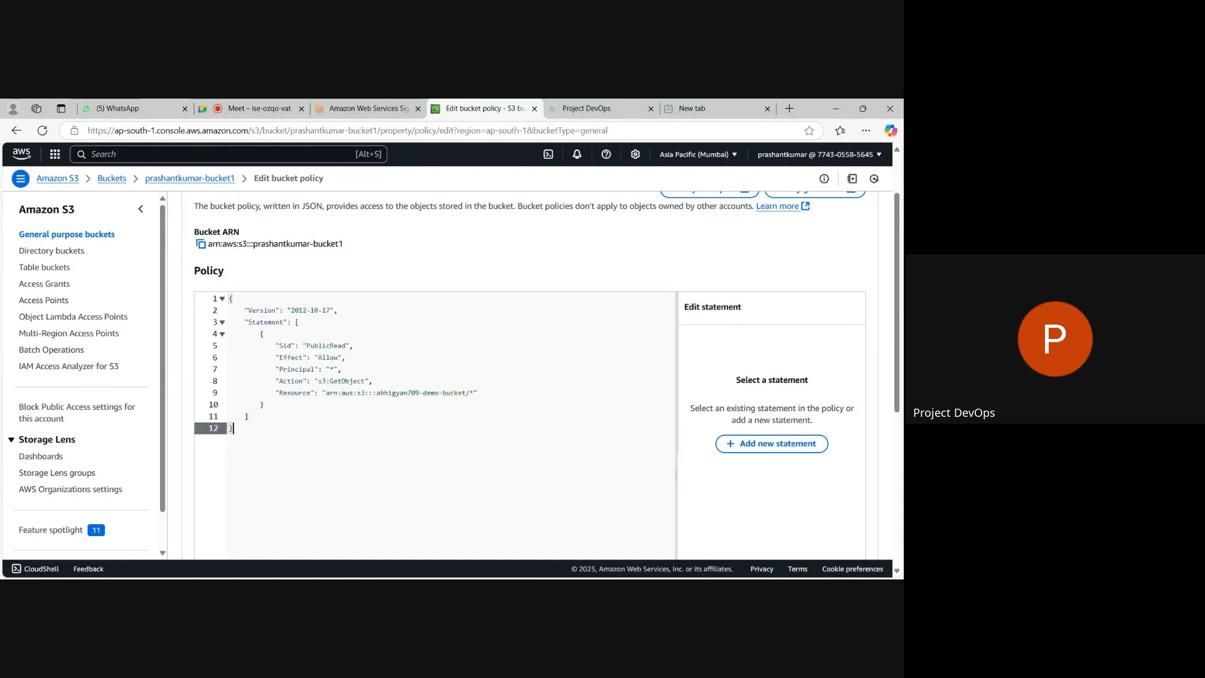
# Replace the demo bucket's name in the policy's Resource ARN with the participant's new bucket name, keeping the /* suffix.
pyautogui.click(466, 393)
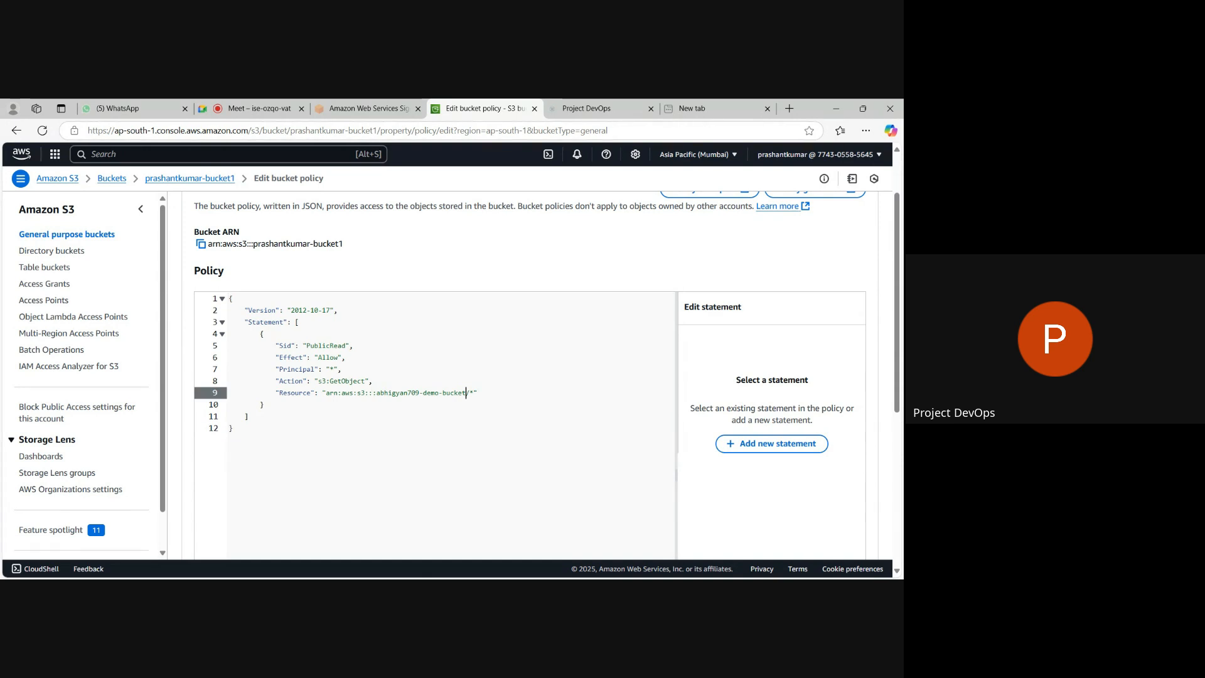
pyautogui.press('BackSpace')
pyautogui.press('BackSpace')
pyautogui.press('BackSpace')
pyautogui.press('BackSpace')
pyautogui.press('BackSpace')
pyautogui.press('BackSpace')
pyautogui.press('BackSpace')
pyautogui.press('BackSpace')
pyautogui.press('BackSpace')
pyautogui.press('BackSpace')
pyautogui.press('BackSpace')
pyautogui.press('BackSpace')
pyautogui.press('BackSpace')
pyautogui.press('BackSpace')
pyautogui.press('BackSpace')
pyautogui.press('BackSpace')
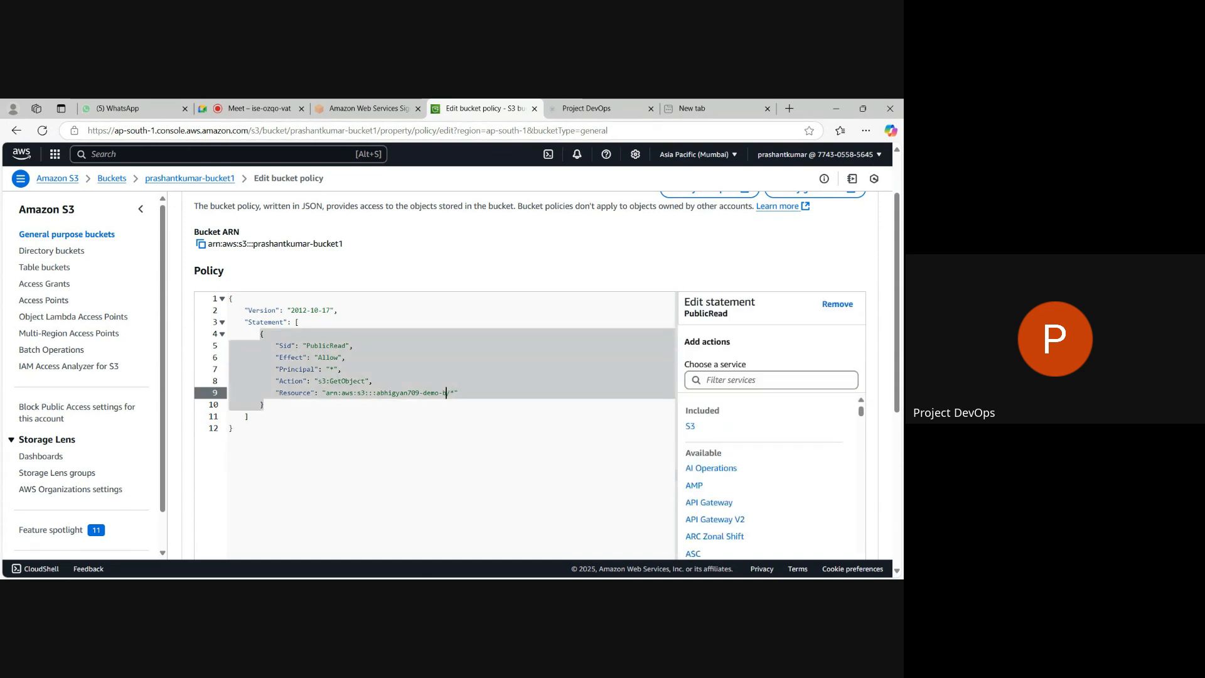
pyautogui.press('BackSpace')
pyautogui.press('BackSpace')
pyautogui.press('BackSpace')
pyautogui.press('BackSpace')
pyautogui.press('BackSpace')
pyautogui.press('BackSpace')
pyautogui.press('BackSpace')
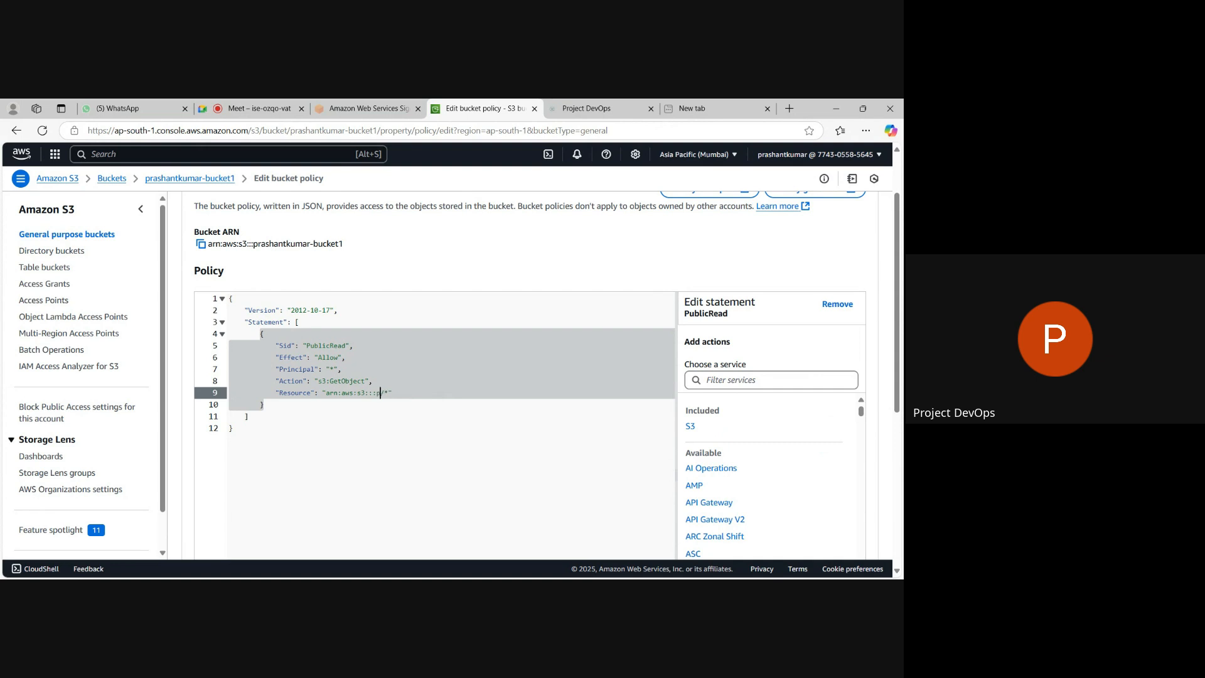
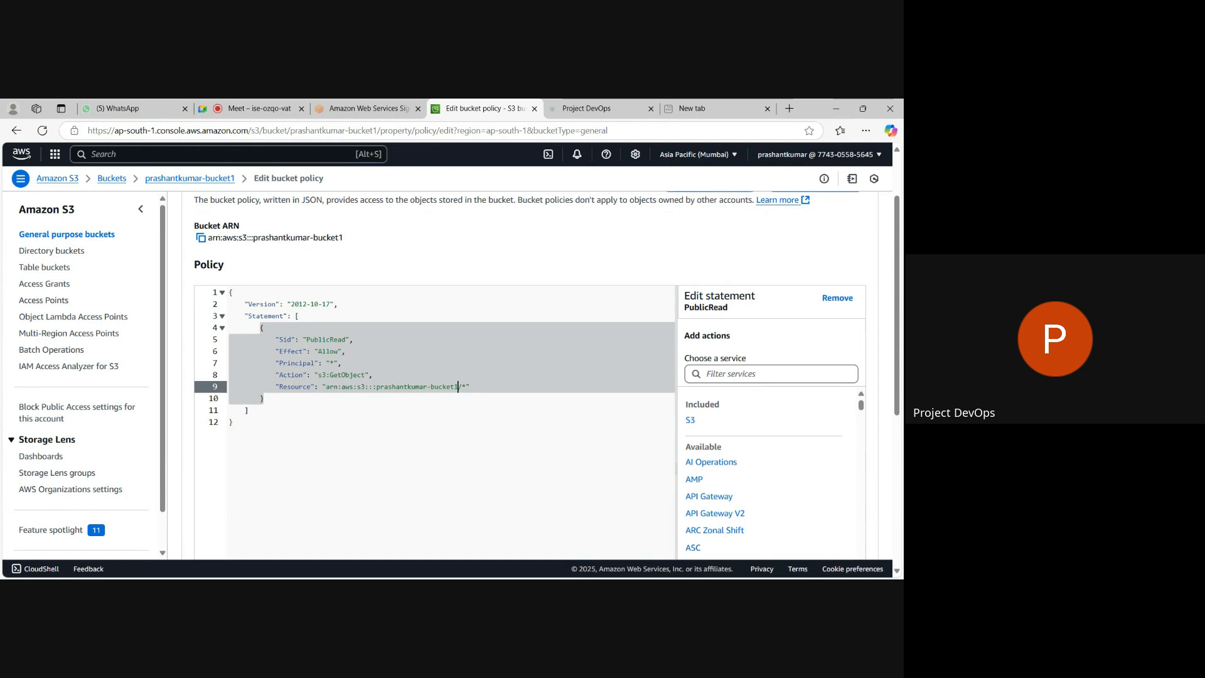
# Save the corrected PublicRead policy on the new bucket.
pyautogui.scroll(-5, 901, 291)
pyautogui.hotkey('alt', 'Tab')
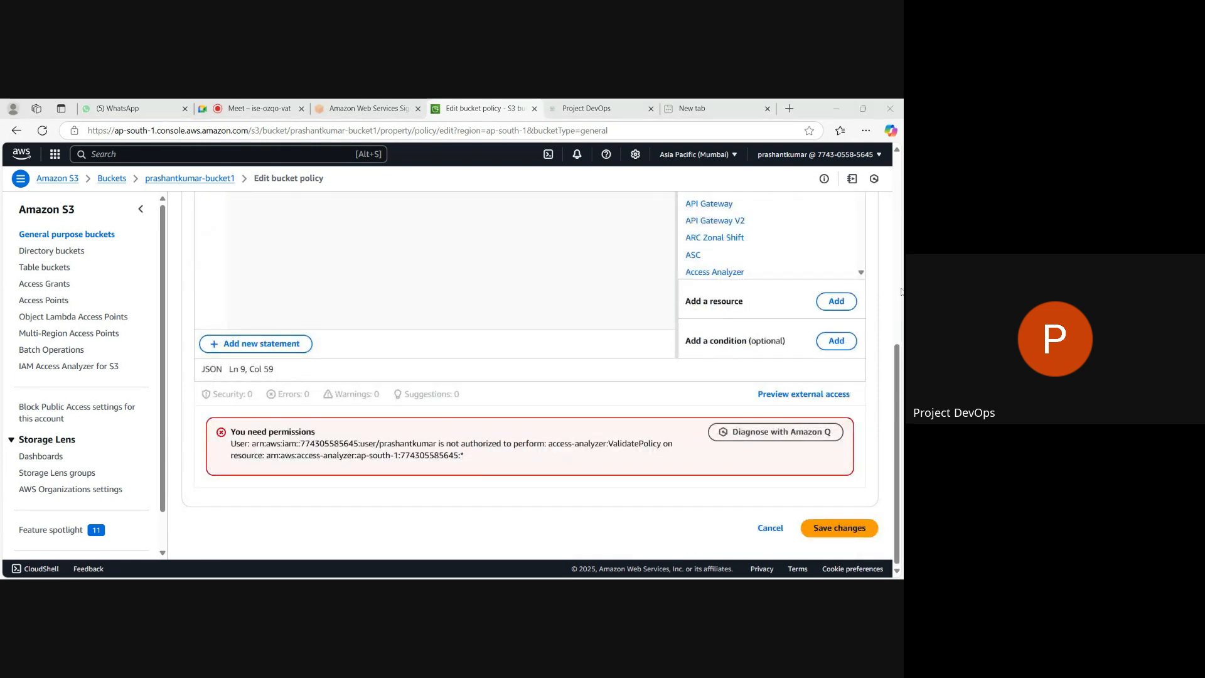
pyautogui.click(845, 531)
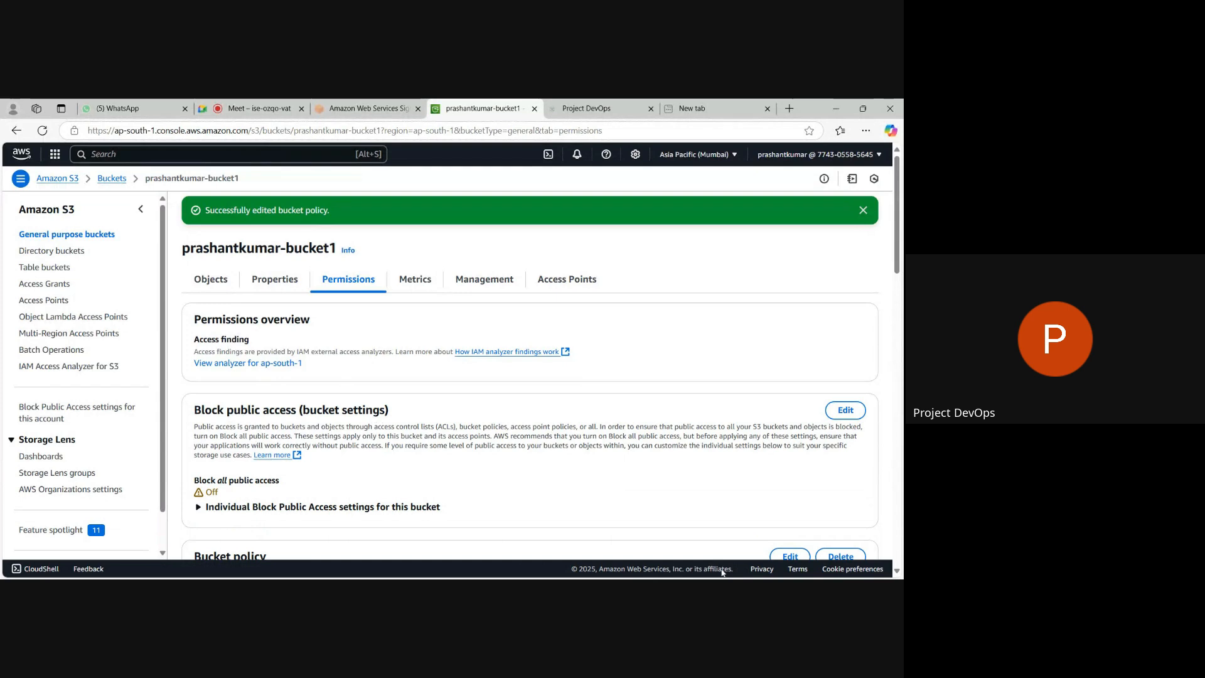
# Review the bucket's permissions, including its public access settings, saved policy, Object Ownership, ACL and CORS sections.
pyautogui.hotkey('alt', 'Tab')
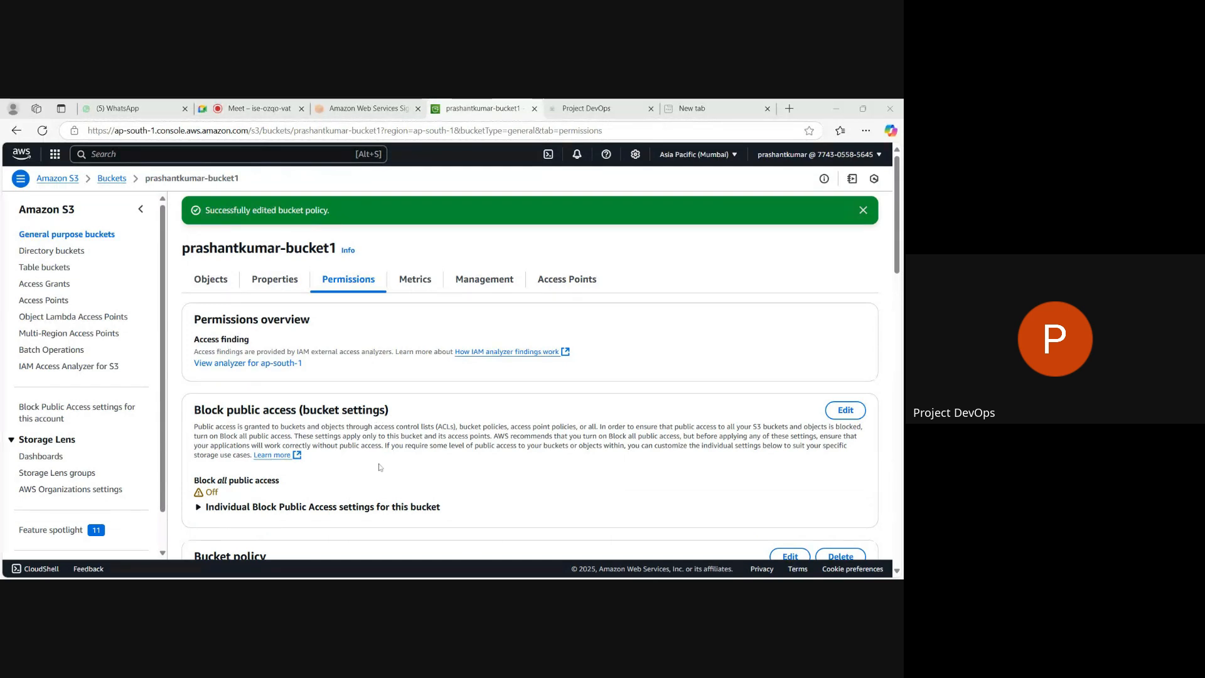
pyautogui.scroll(-4, 379, 467)
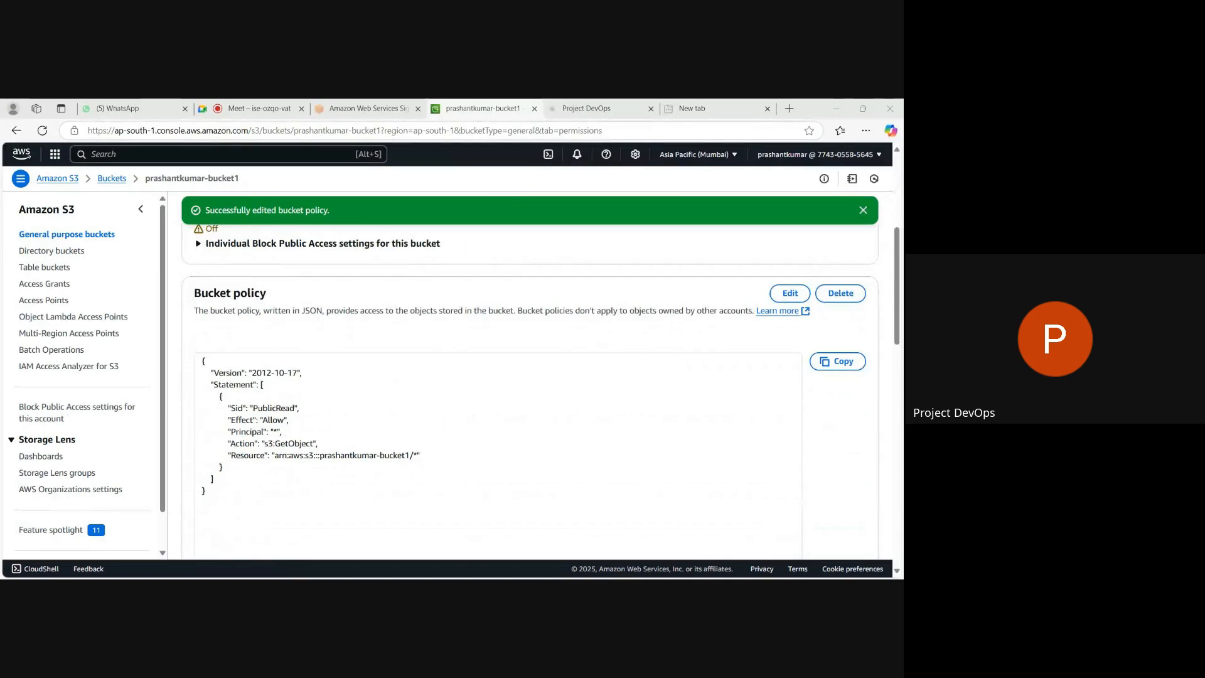
pyautogui.scroll(-4, 379, 467)
pyautogui.scroll(-1, 529, 389)
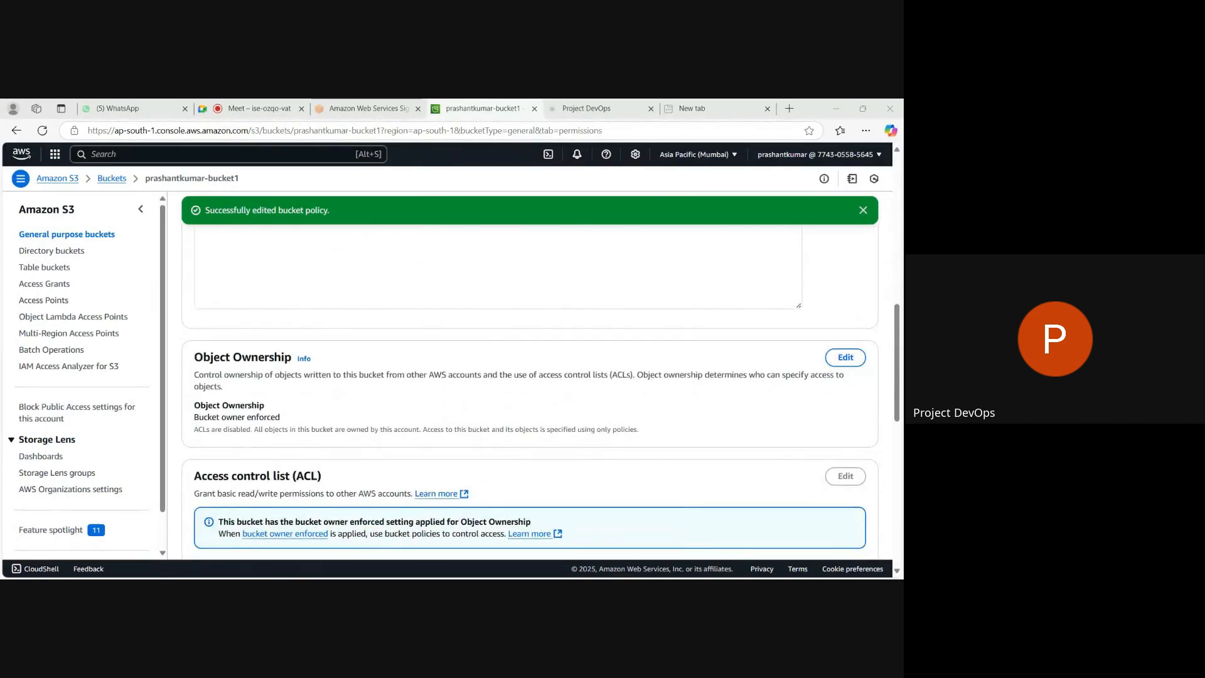
pyautogui.scroll(6, 529, 389)
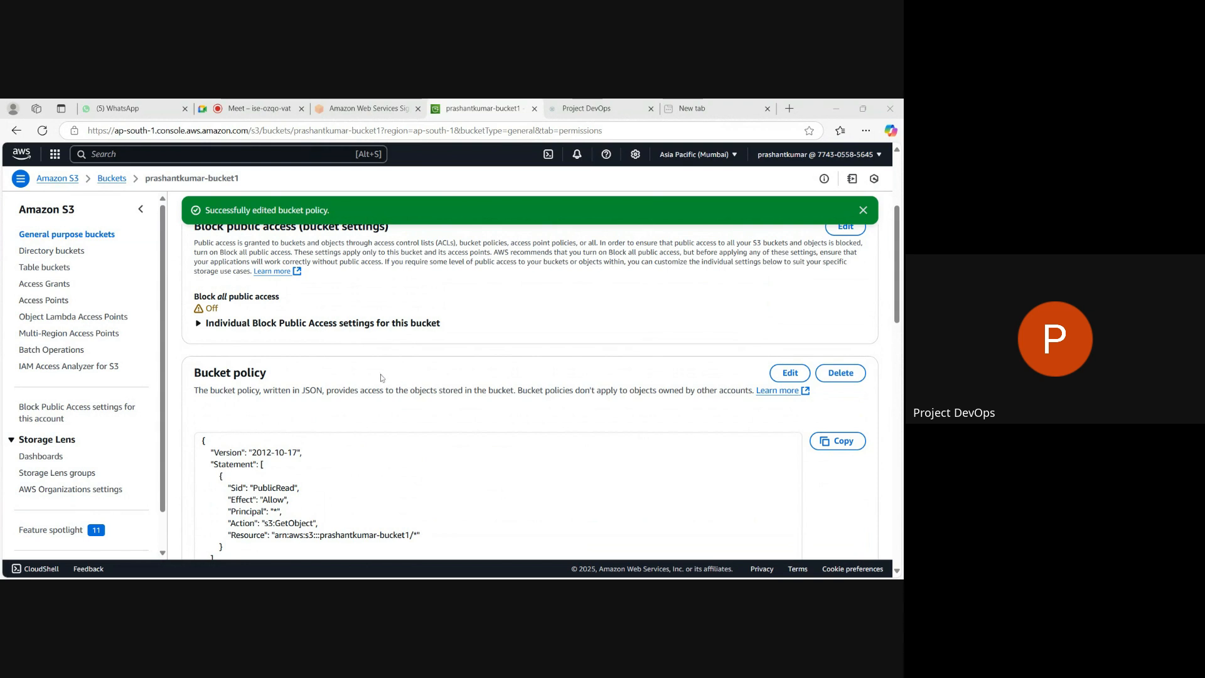
pyautogui.scroll(3, 529, 389)
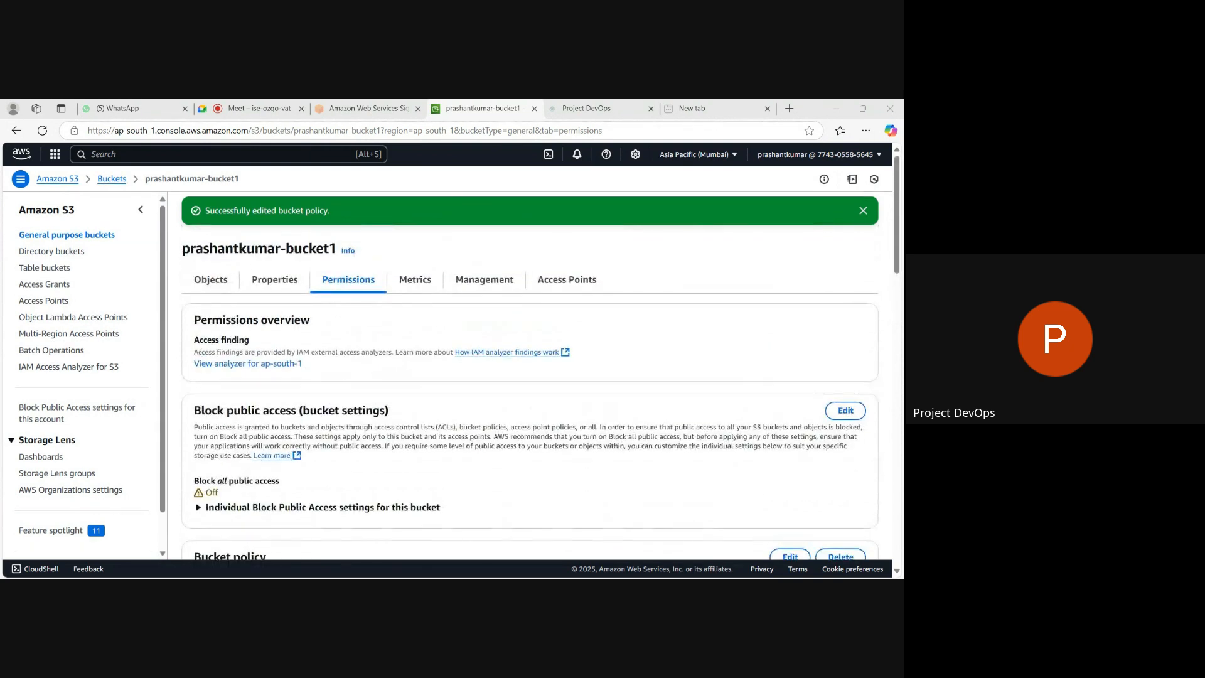
pyautogui.scroll(-3, 530, 389)
pyautogui.scroll(-8, 530, 389)
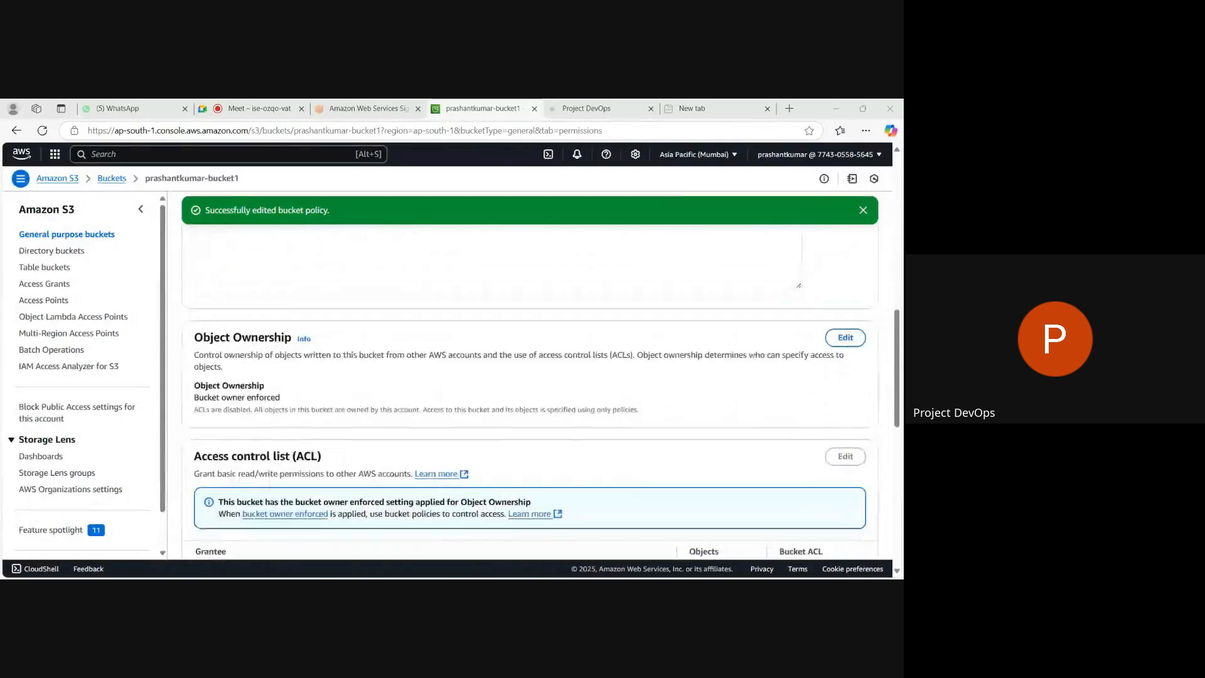
pyautogui.scroll(-1, 529, 389)
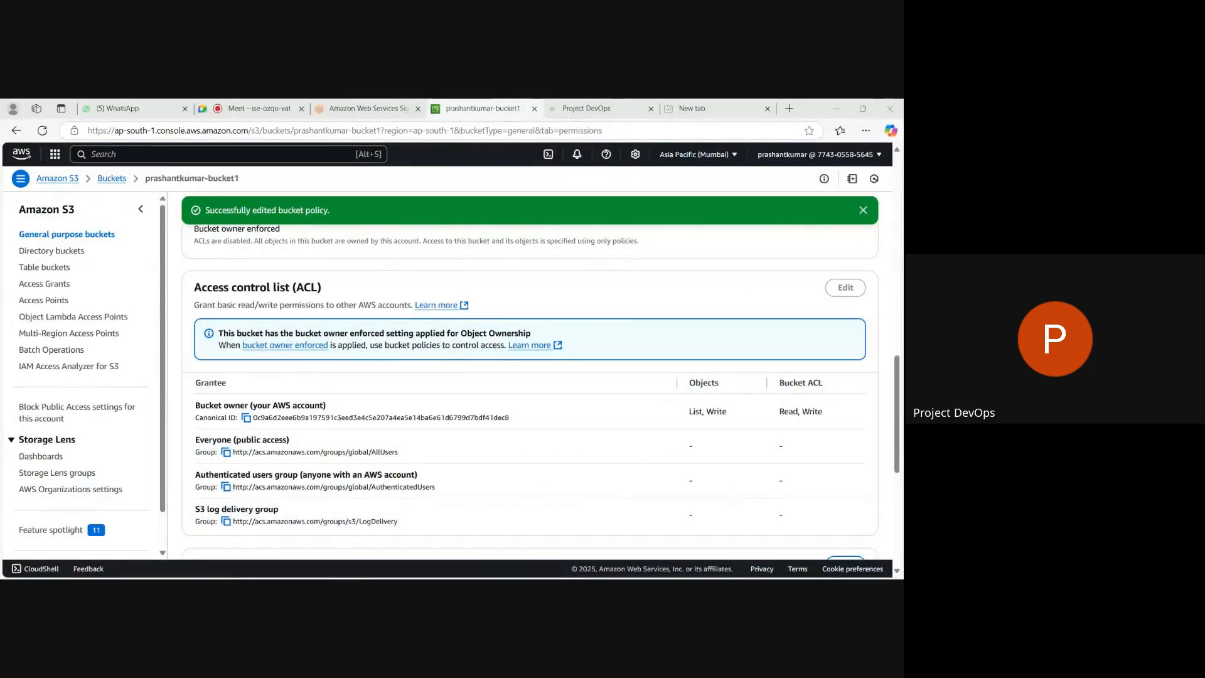
pyautogui.scroll(-3, 530, 389)
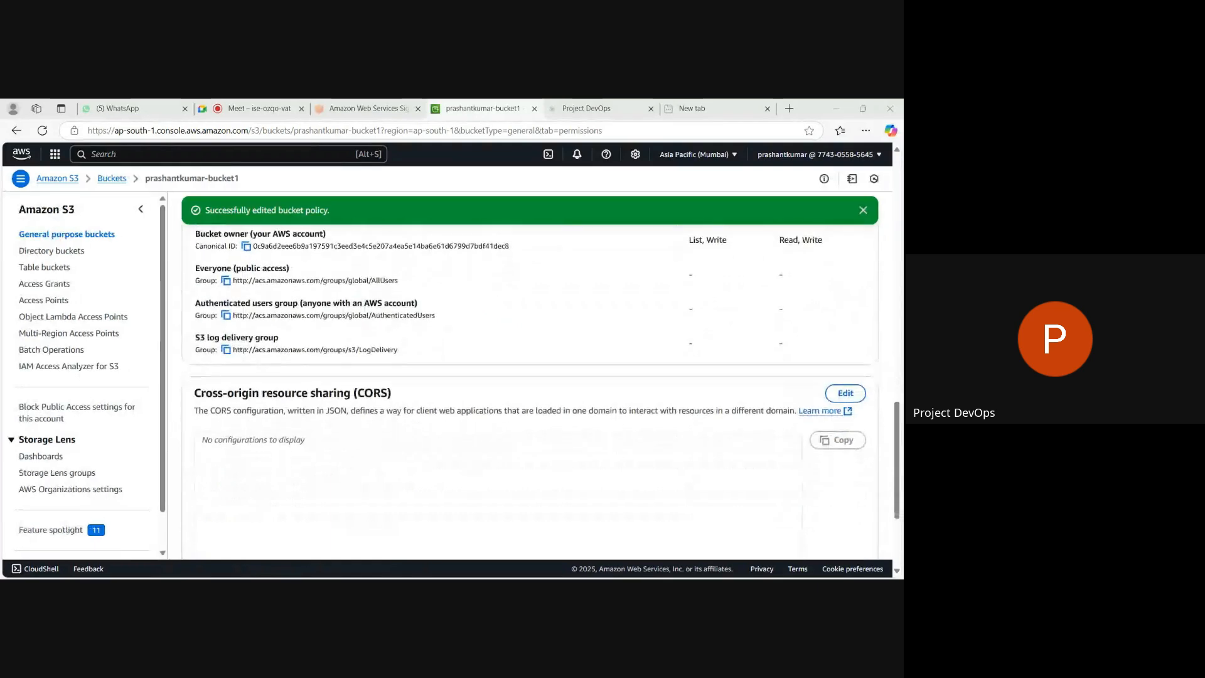
pyautogui.scroll(-2, 530, 389)
pyautogui.scroll(9, 530, 389)
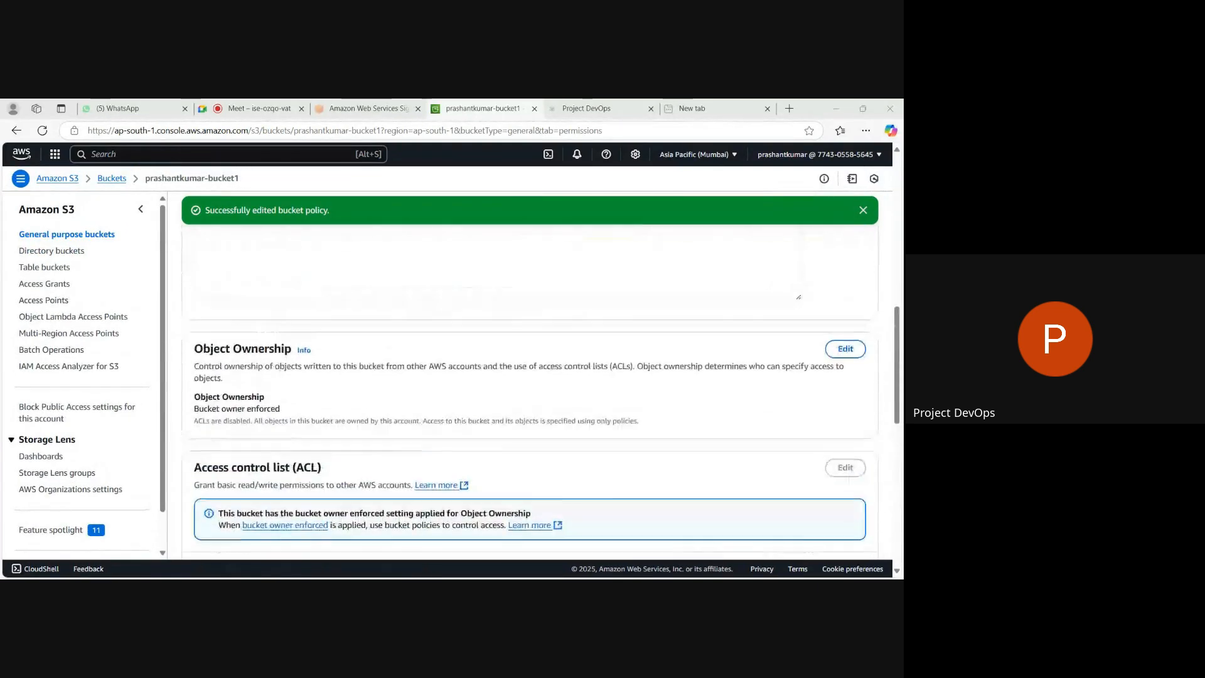
pyautogui.scroll(8, 529, 389)
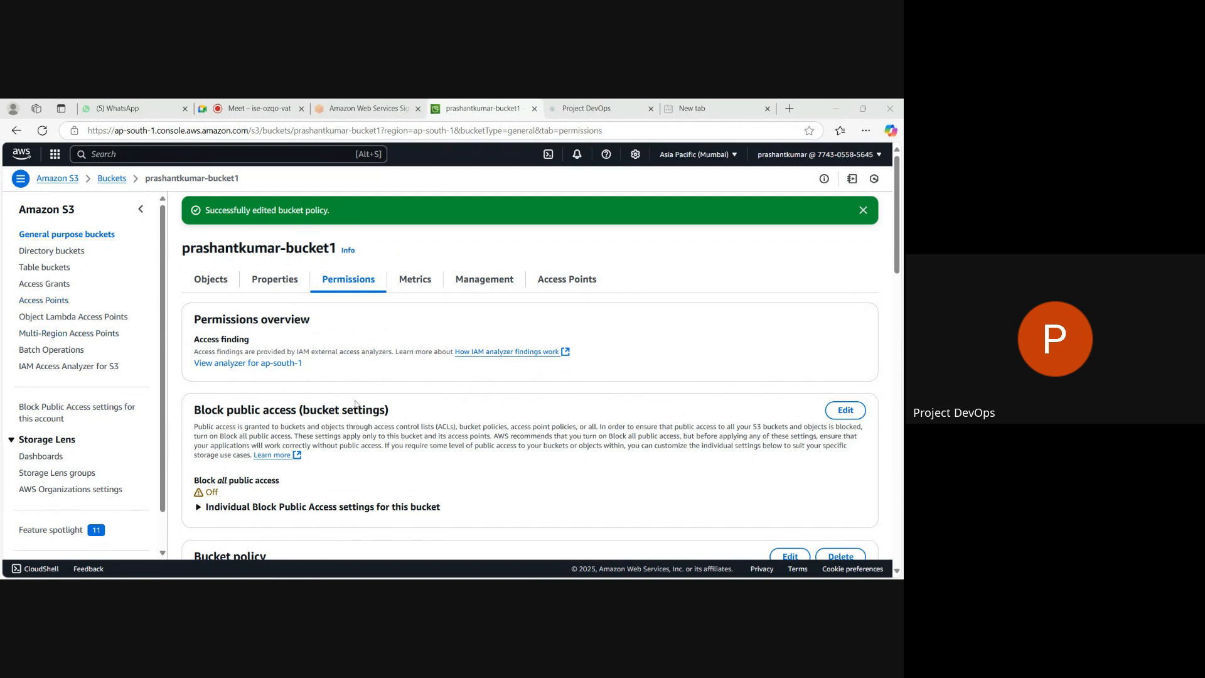
pyautogui.scroll(-1, 346, 402)
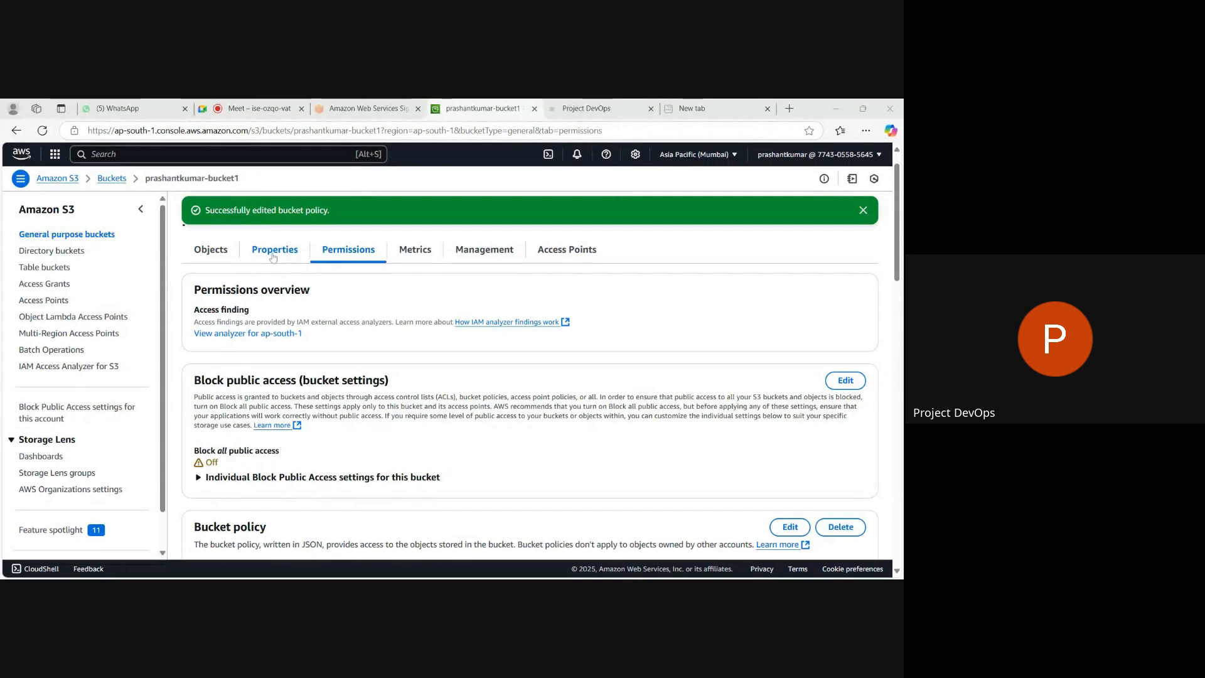
# Open the upload page for the bucket from its empty object list and look over the upload options.
pyautogui.click(226, 256)
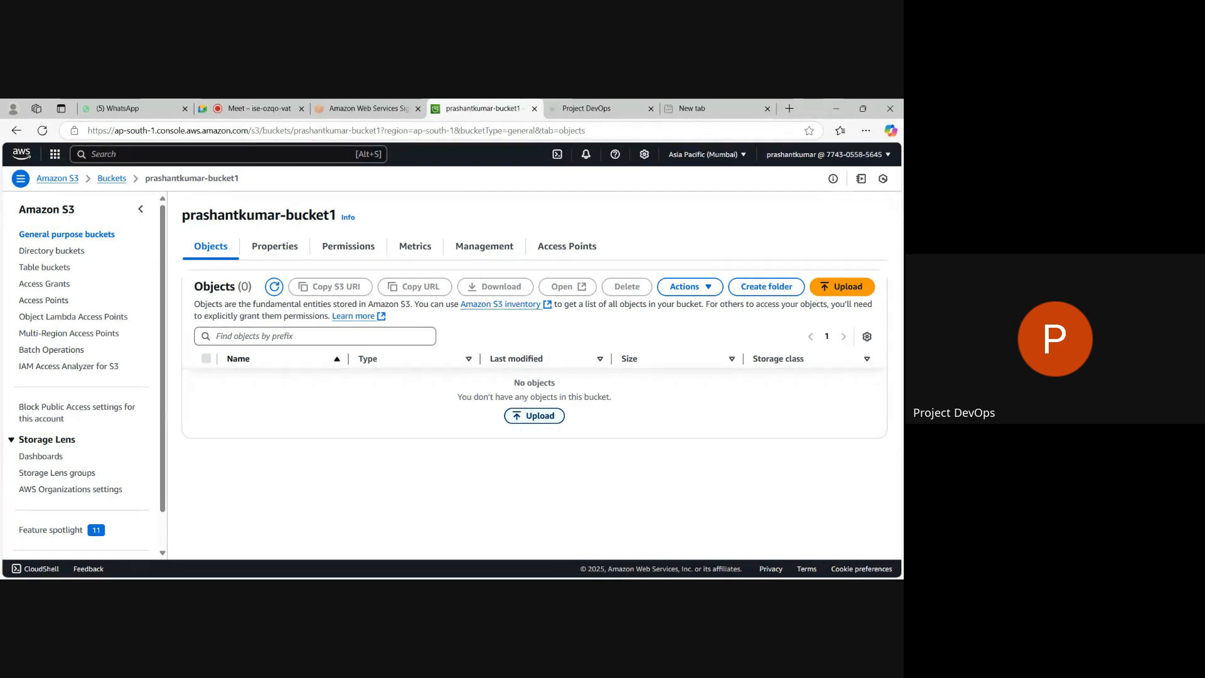
pyautogui.click(534, 419)
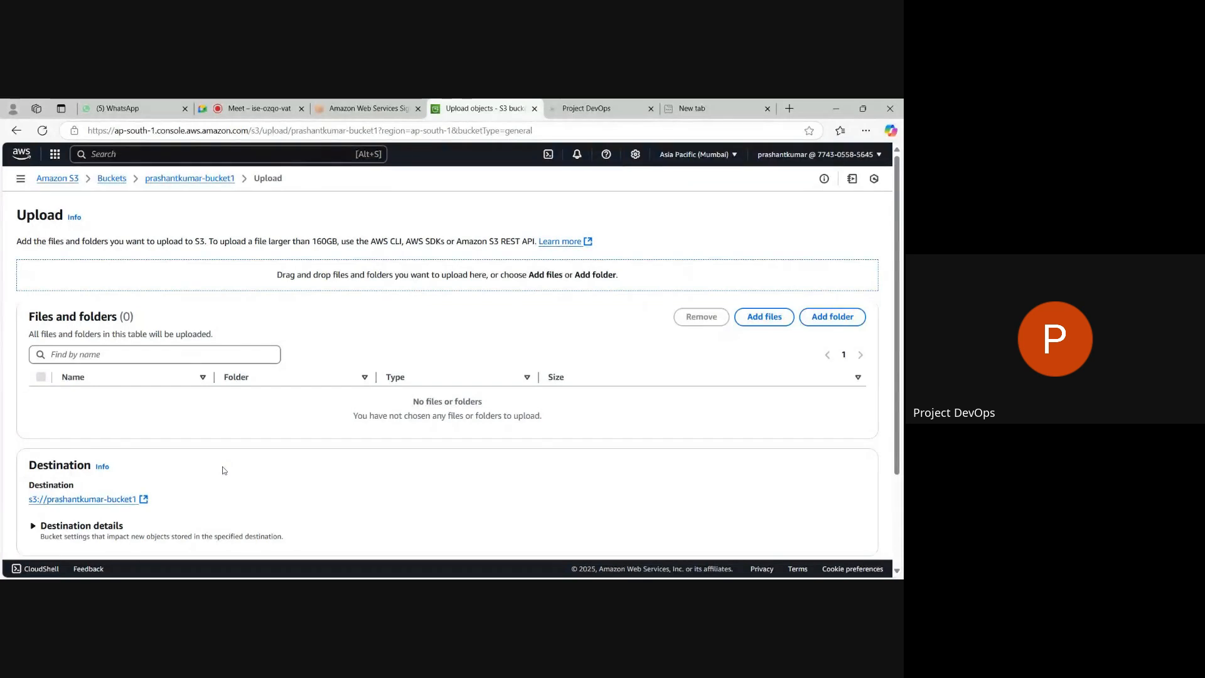
pyautogui.scroll(-2, 223, 468)
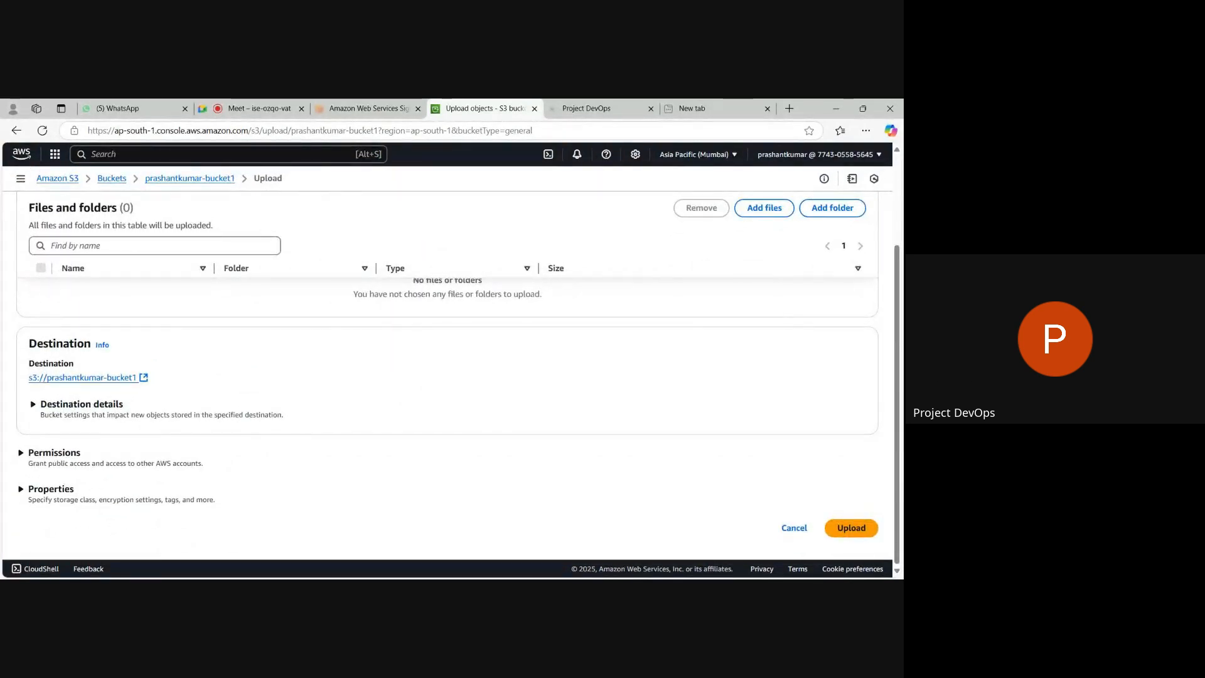
pyautogui.scroll(2, 447, 376)
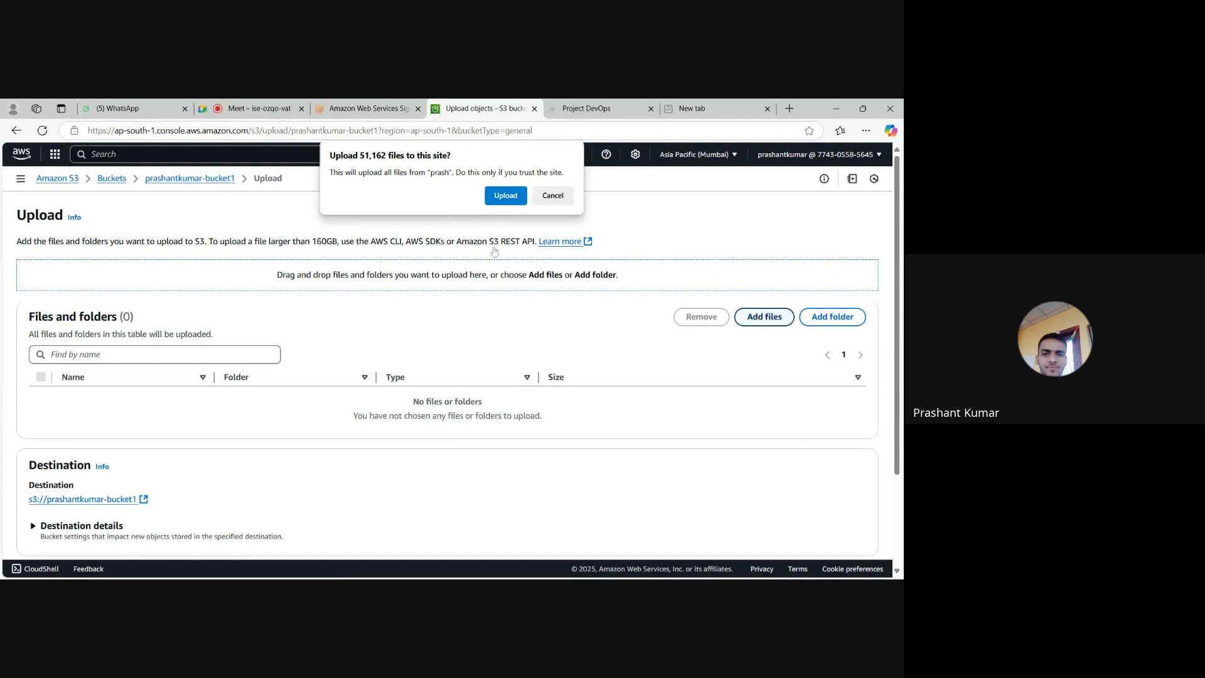
# Try to add all files of a local folder to the upload, exit the unresponsive page and reload it.
pyautogui.click(504, 195)
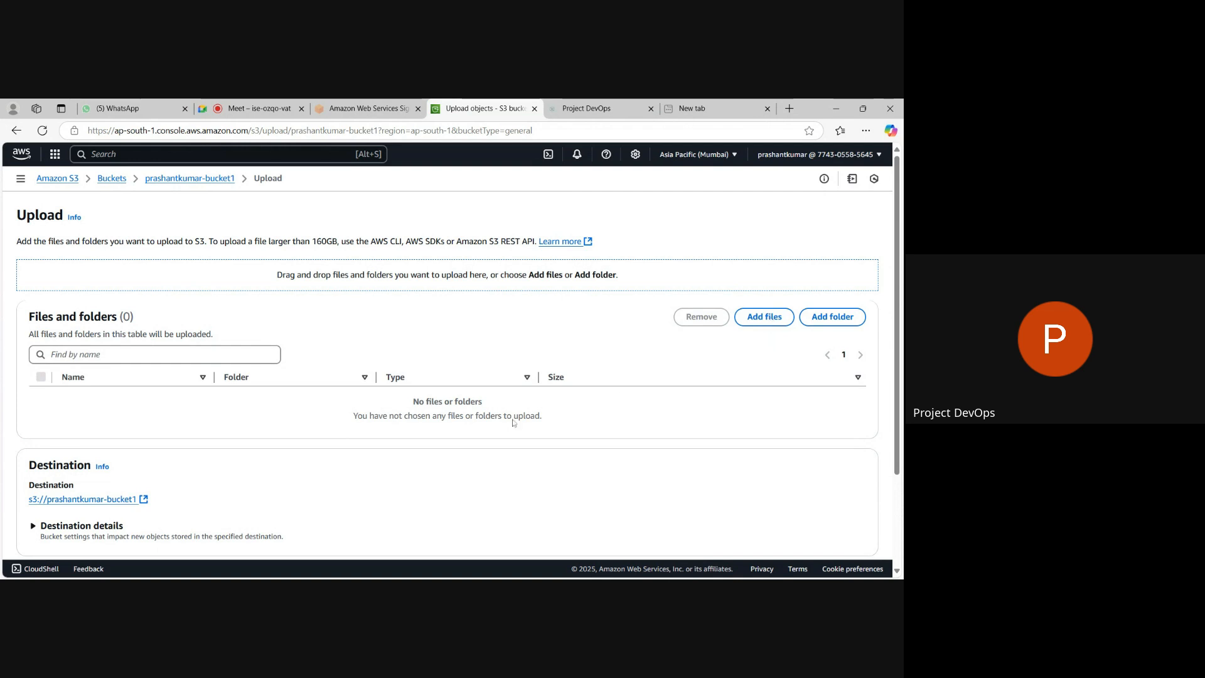
pyautogui.scroll(-2, 513, 423)
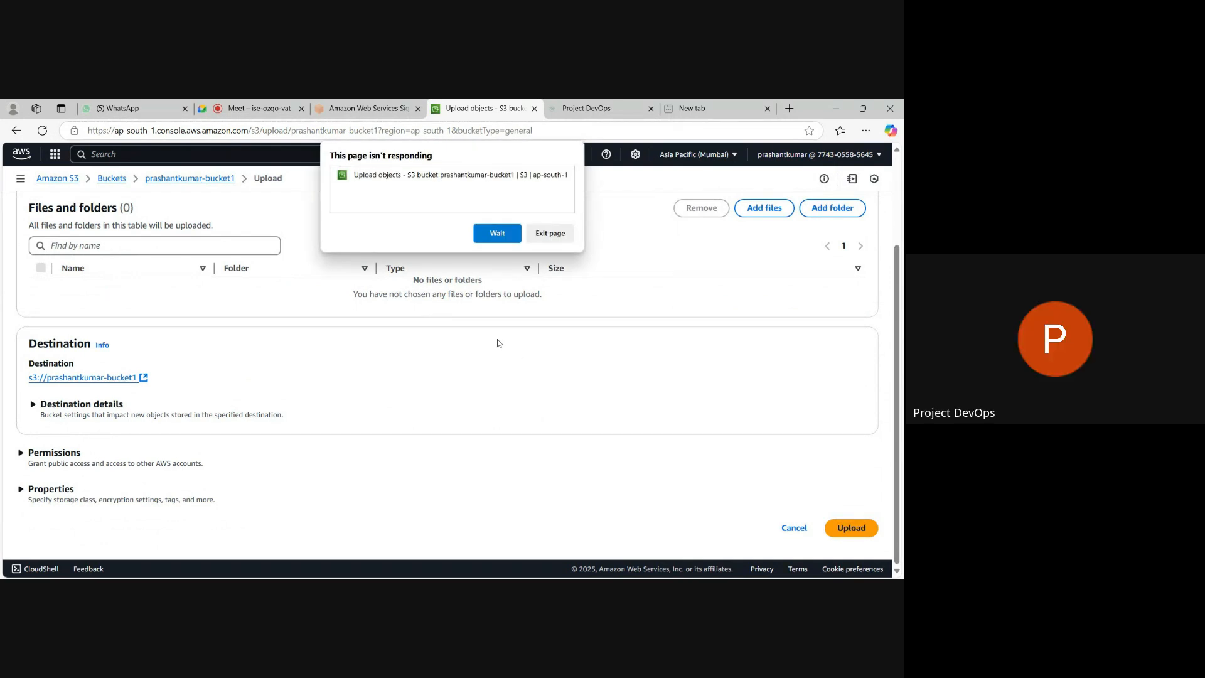
pyautogui.click(549, 233)
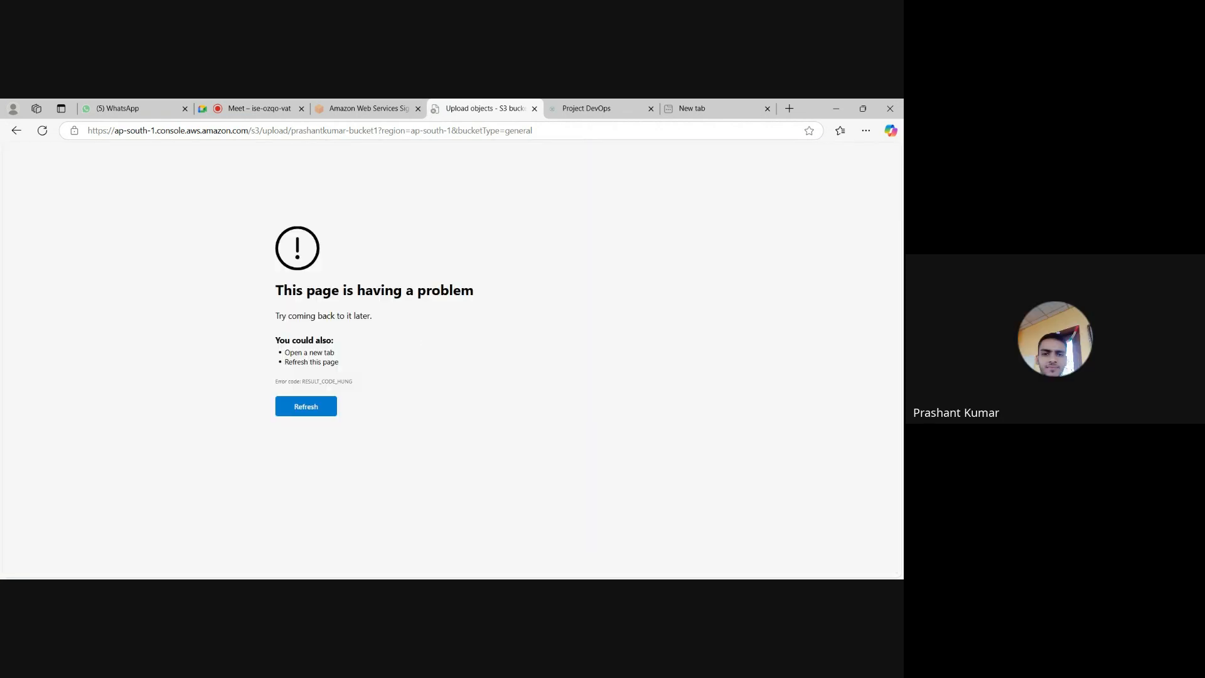
pyautogui.click(309, 407)
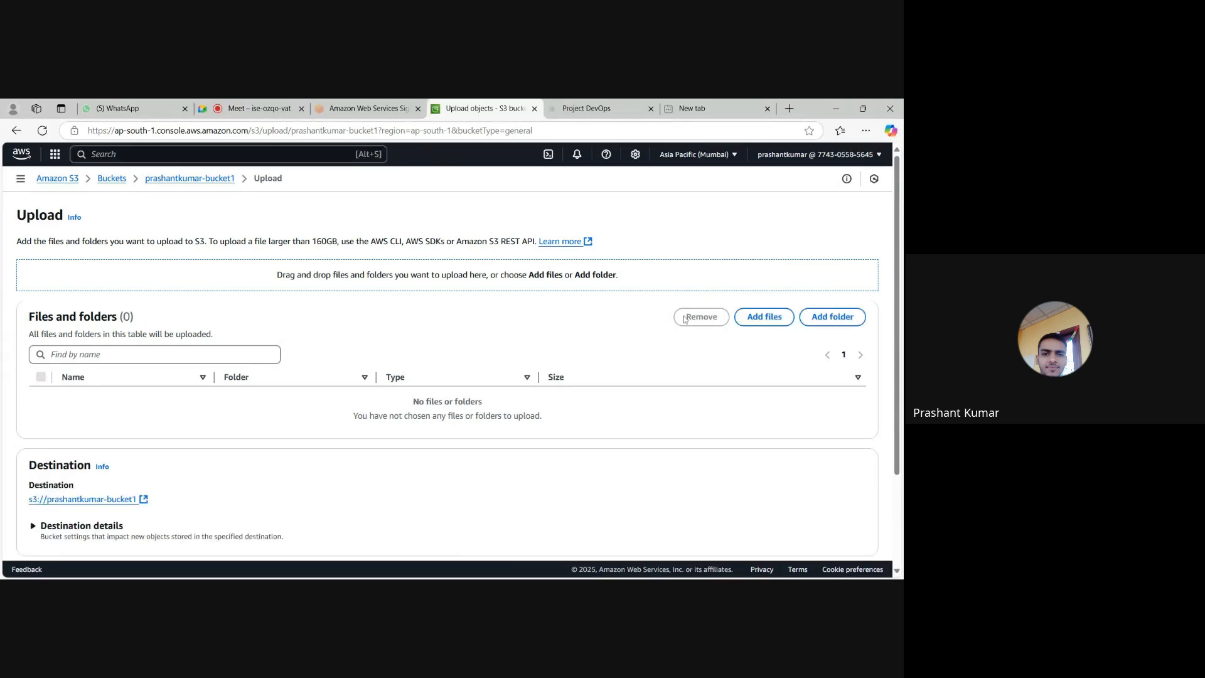
# Add the image file PRA2.png to the upload list and upload it to the bucket.
pyautogui.click(763, 325)
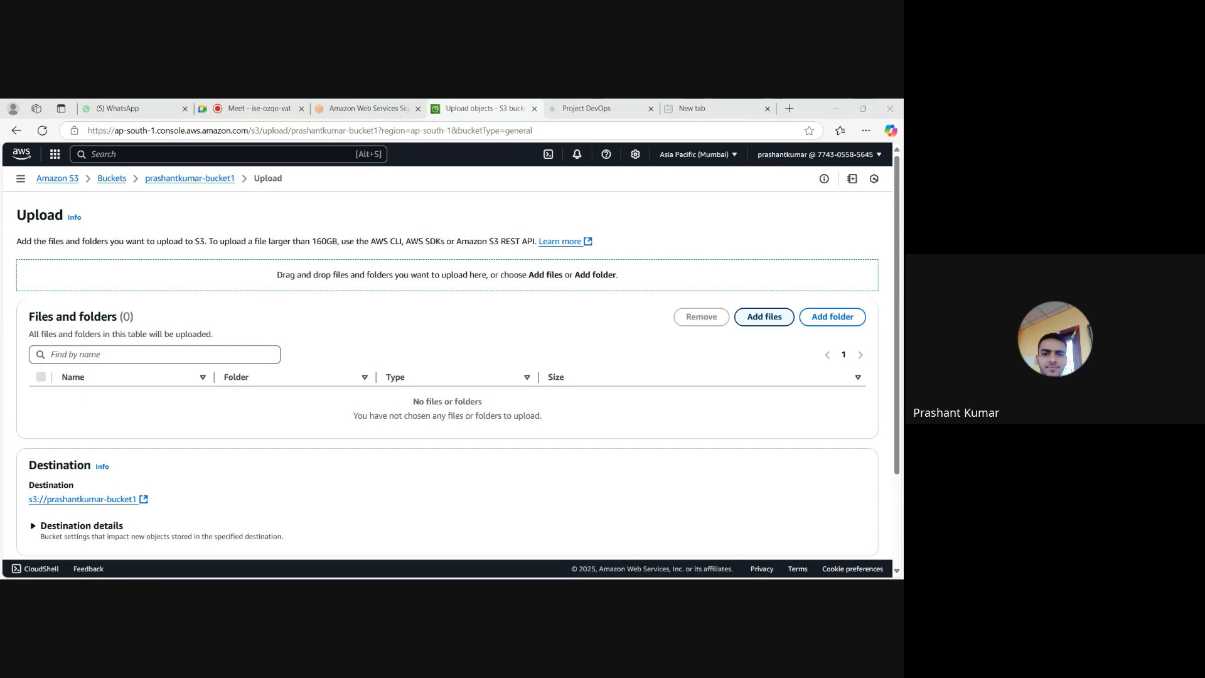
pyautogui.press('Return')
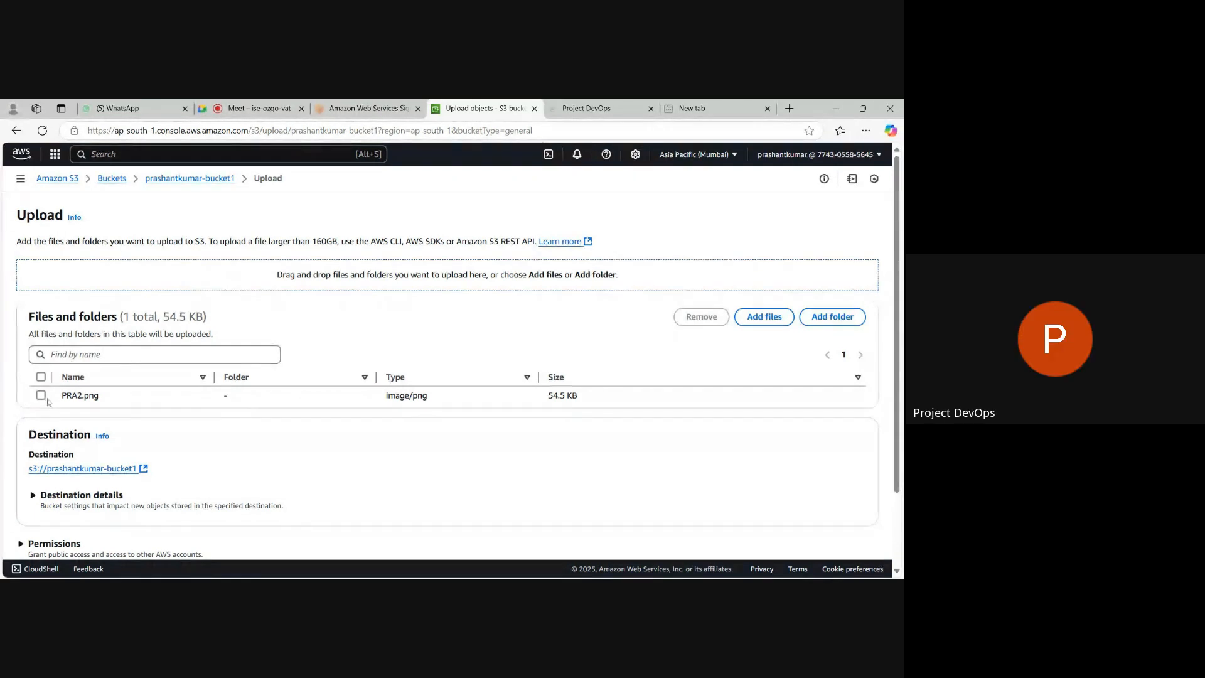
pyautogui.scroll(-1, 340, 487)
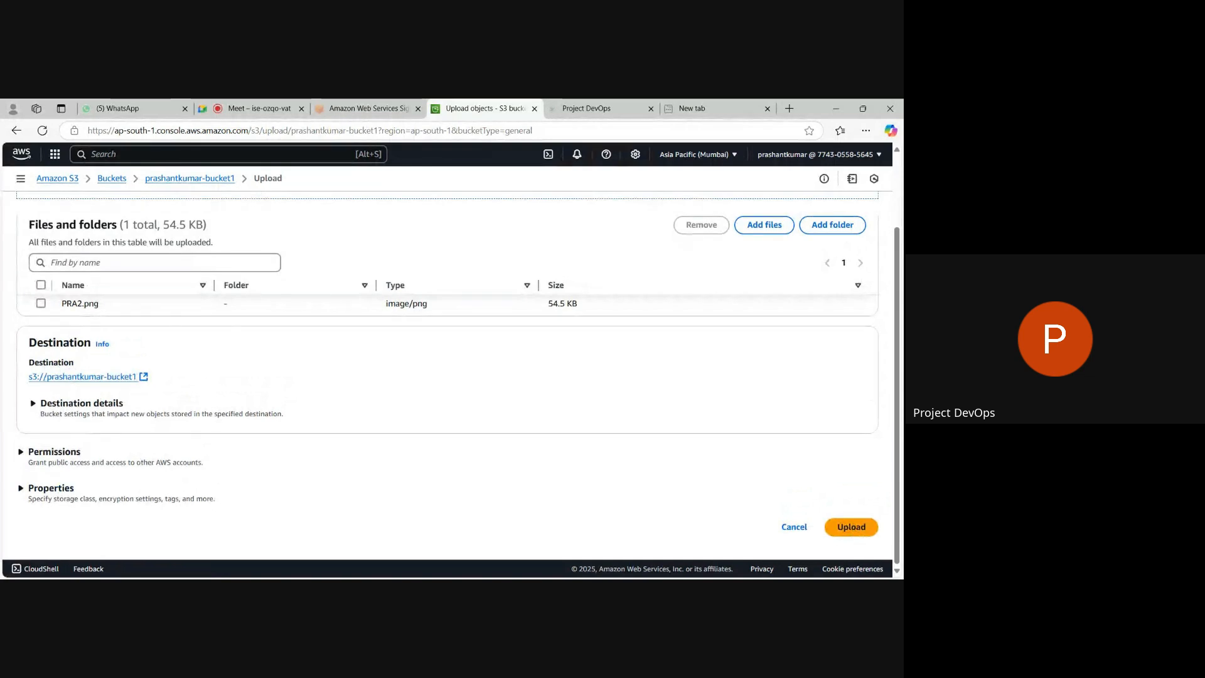
pyautogui.click(850, 527)
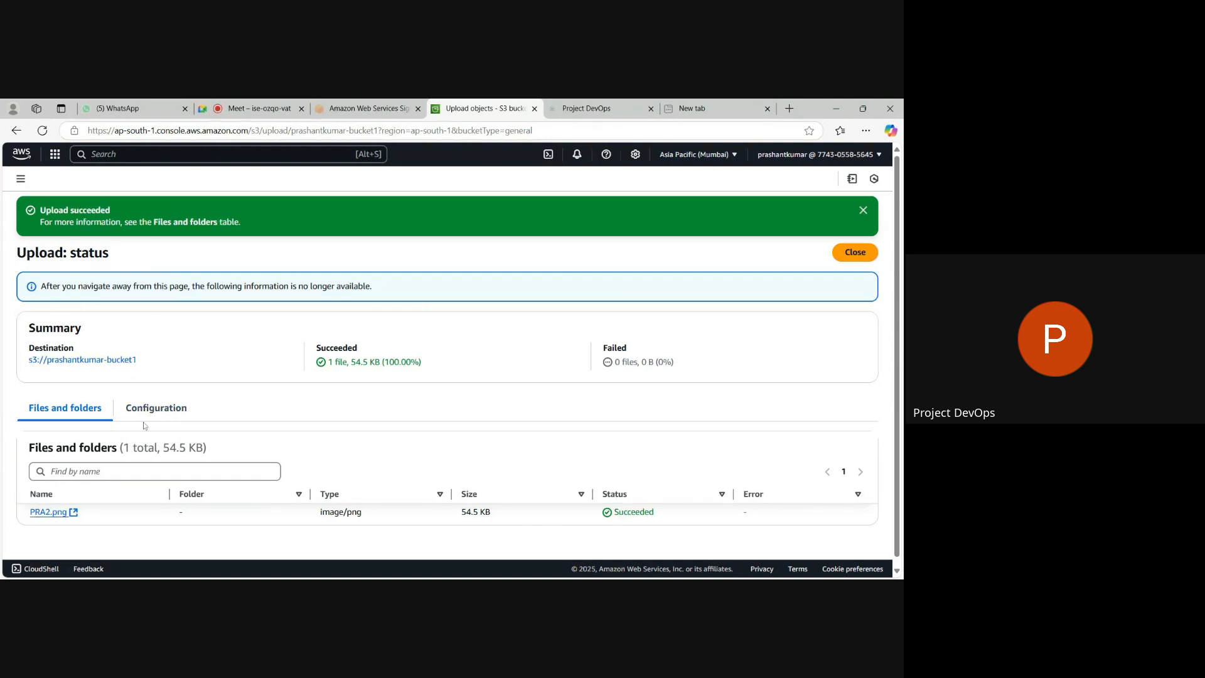
# Open the destination bucket from the upload status, select PRA2.png and copy its object URL.
pyautogui.click(86, 360)
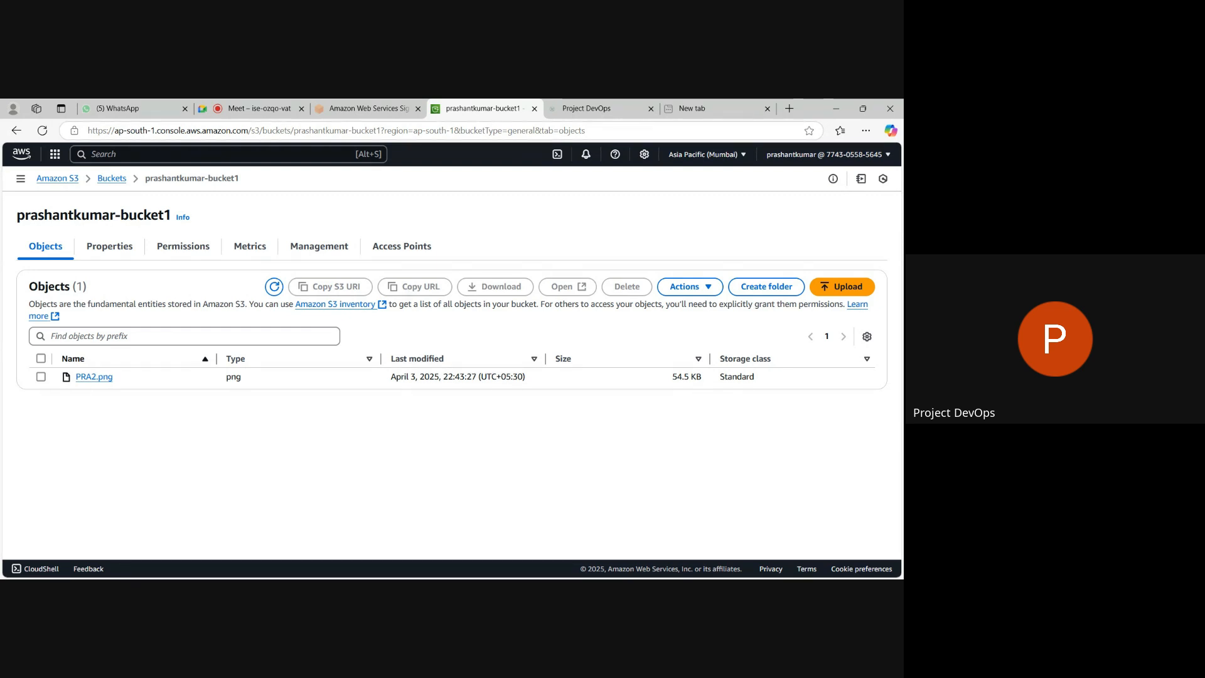
pyautogui.click(41, 377)
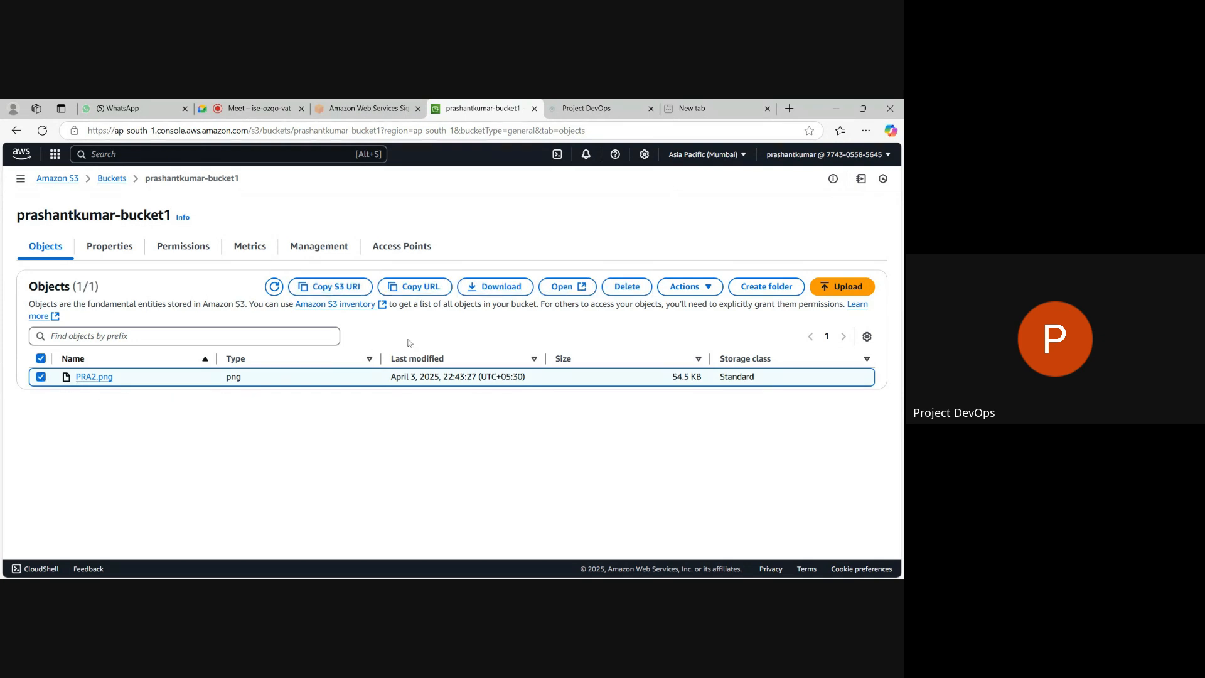
pyautogui.click(397, 288)
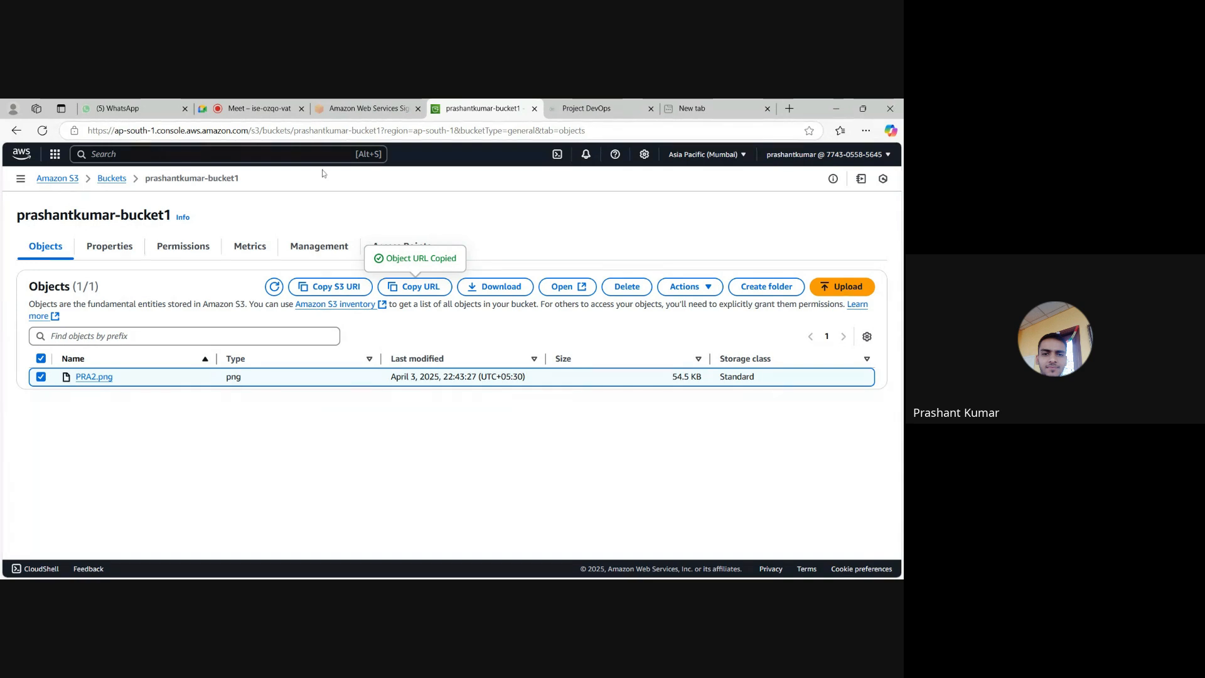
# Switch to the Google Meet call to check the in-call messages and return to the bucket's object list.
pyautogui.click(264, 112)
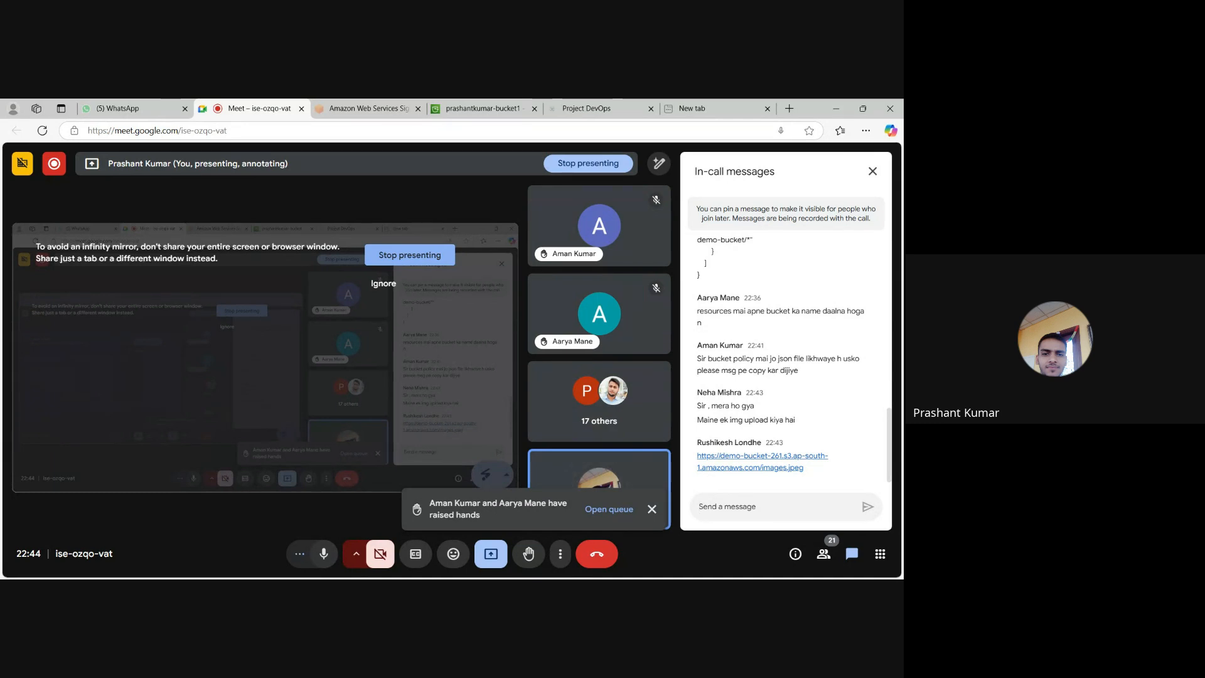
pyautogui.click(480, 111)
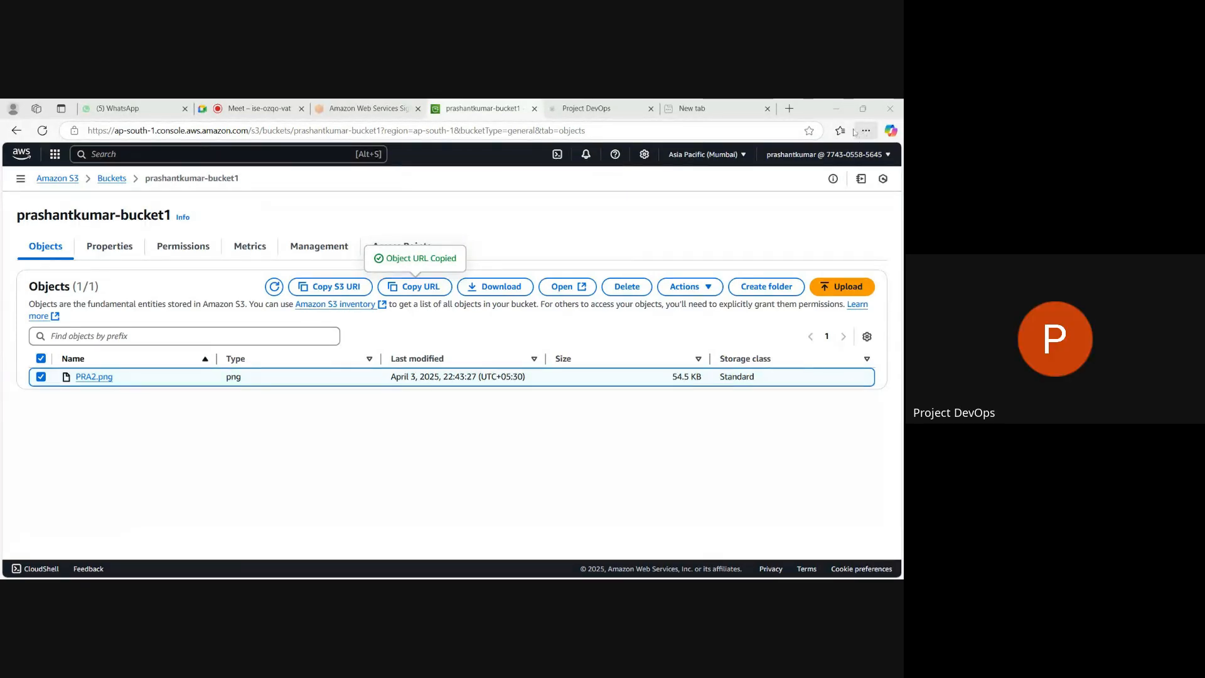
# Open a new browser tab, enter the copied PRA2.png object URL as the address and clear it again.
pyautogui.click(790, 108)
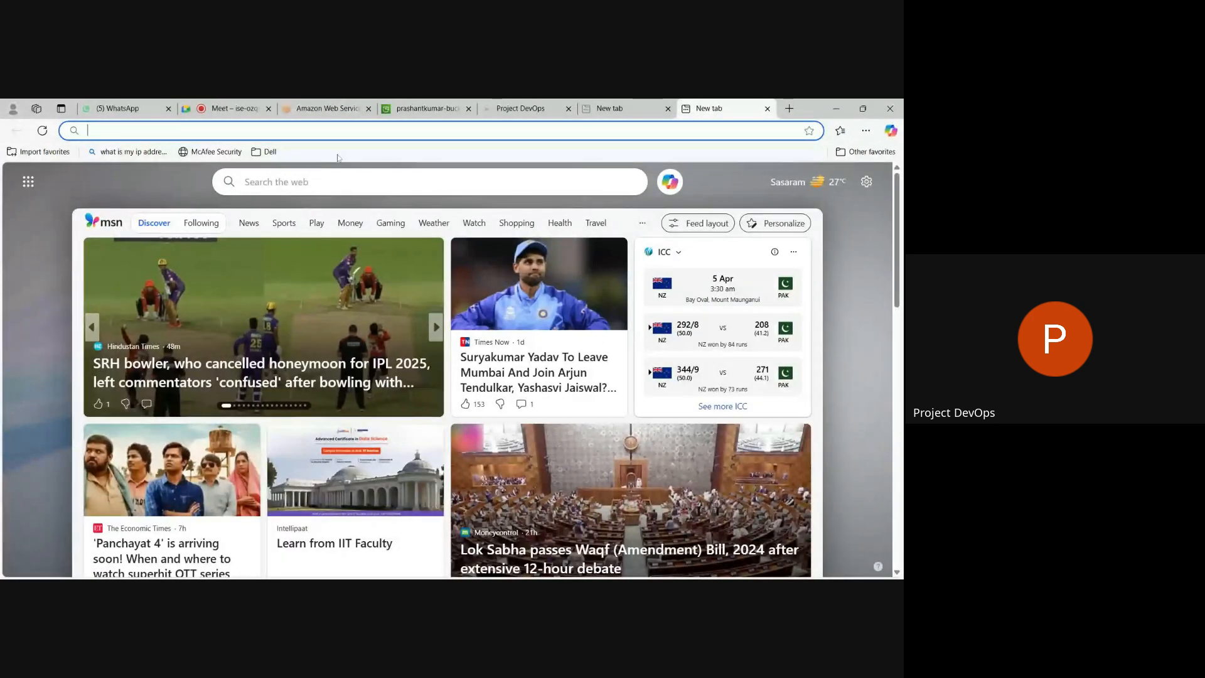
pyautogui.hotkey('ctrl', 'v')
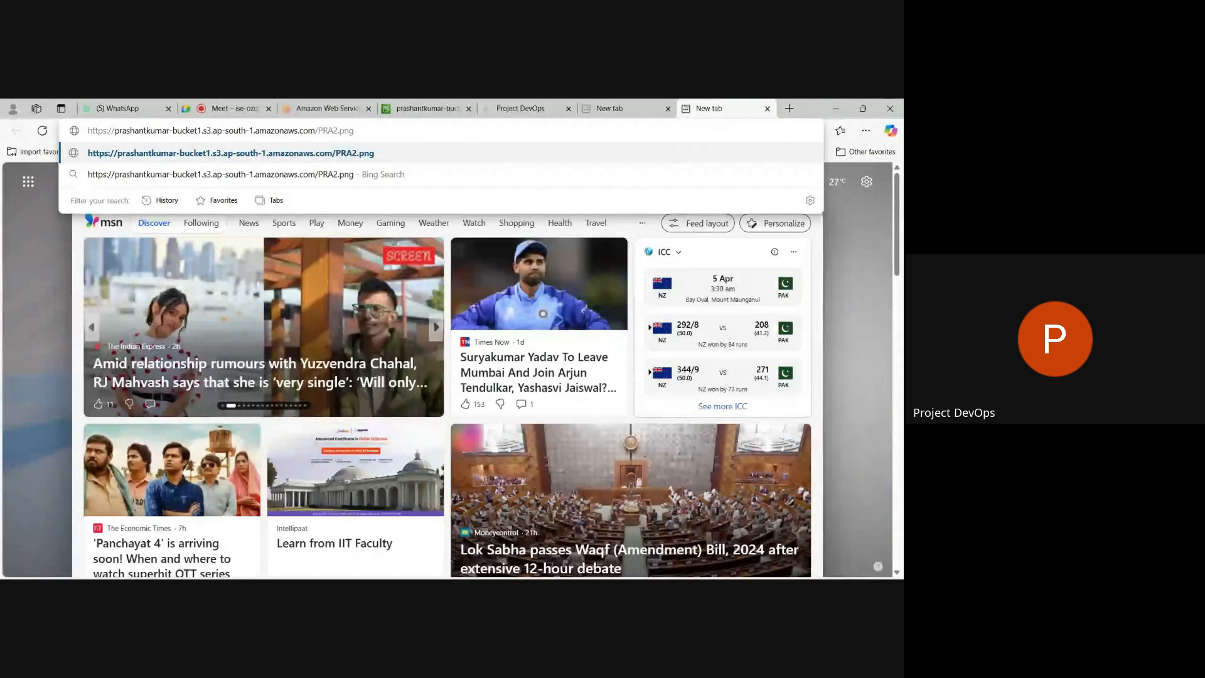
pyautogui.press('BackSpace')
pyautogui.press('BackSpace')
pyautogui.press('BackSpace')
pyautogui.press('BackSpace')
pyautogui.press('BackSpace')
pyautogui.press('BackSpace')
pyautogui.press('BackSpace')
pyautogui.press('BackSpace')
pyautogui.press('BackSpace')
pyautogui.press('BackSpace')
pyautogui.press('BackSpace')
pyautogui.press('BackSpace')
pyautogui.press('BackSpace')
pyautogui.press('BackSpace')
pyautogui.press('BackSpace')
pyautogui.press('BackSpace')
pyautogui.press('BackSpace')
pyautogui.press('BackSpace')
pyautogui.press('BackSpace')
pyautogui.press('BackSpace')
pyautogui.press('BackSpace')
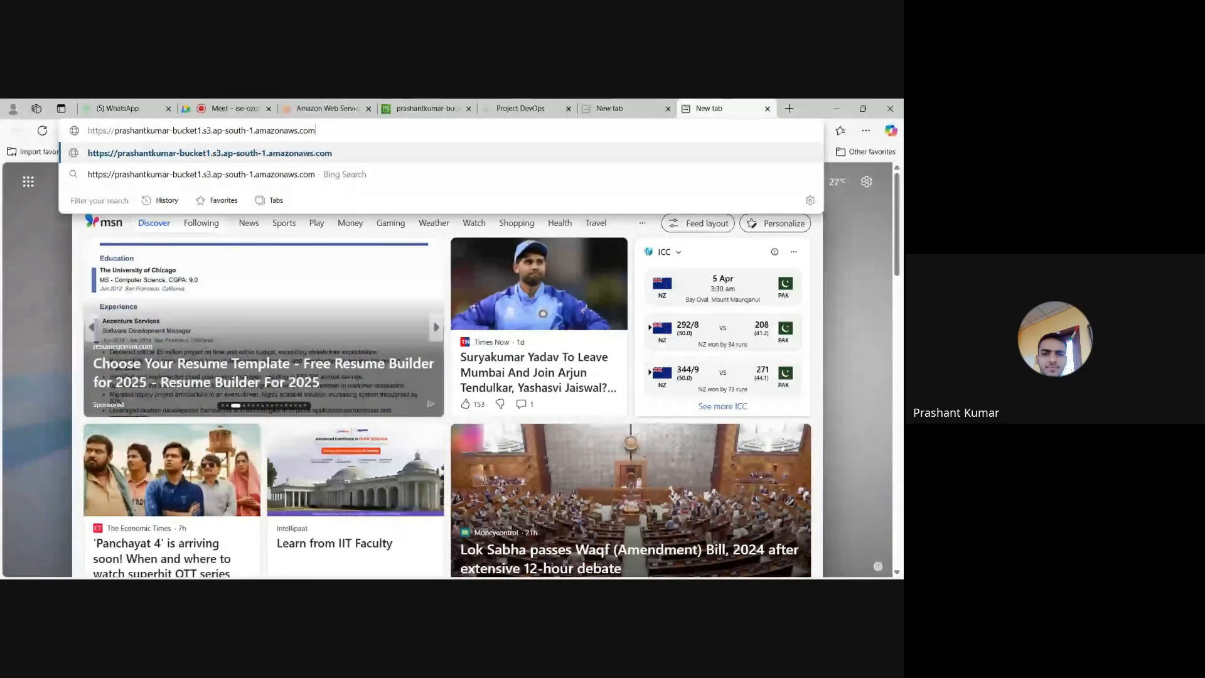
pyautogui.press('BackSpace')
pyautogui.press('BackSpace')
pyautogui.press('BackSpace')
pyautogui.press('BackSpace')
pyautogui.press('BackSpace')
pyautogui.press('BackSpace')
pyautogui.press('BackSpace')
pyautogui.press('BackSpace')
pyautogui.press('BackSpace')
pyautogui.press('BackSpace')
pyautogui.press('BackSpace')
pyautogui.press('BackSpace')
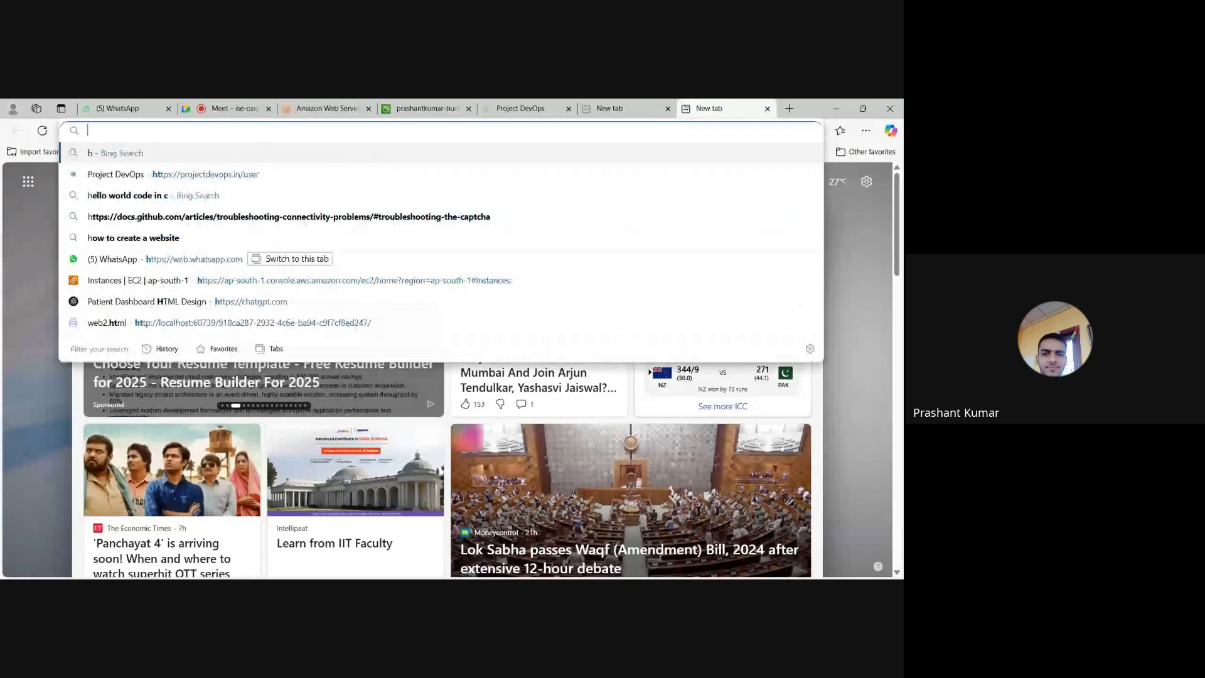